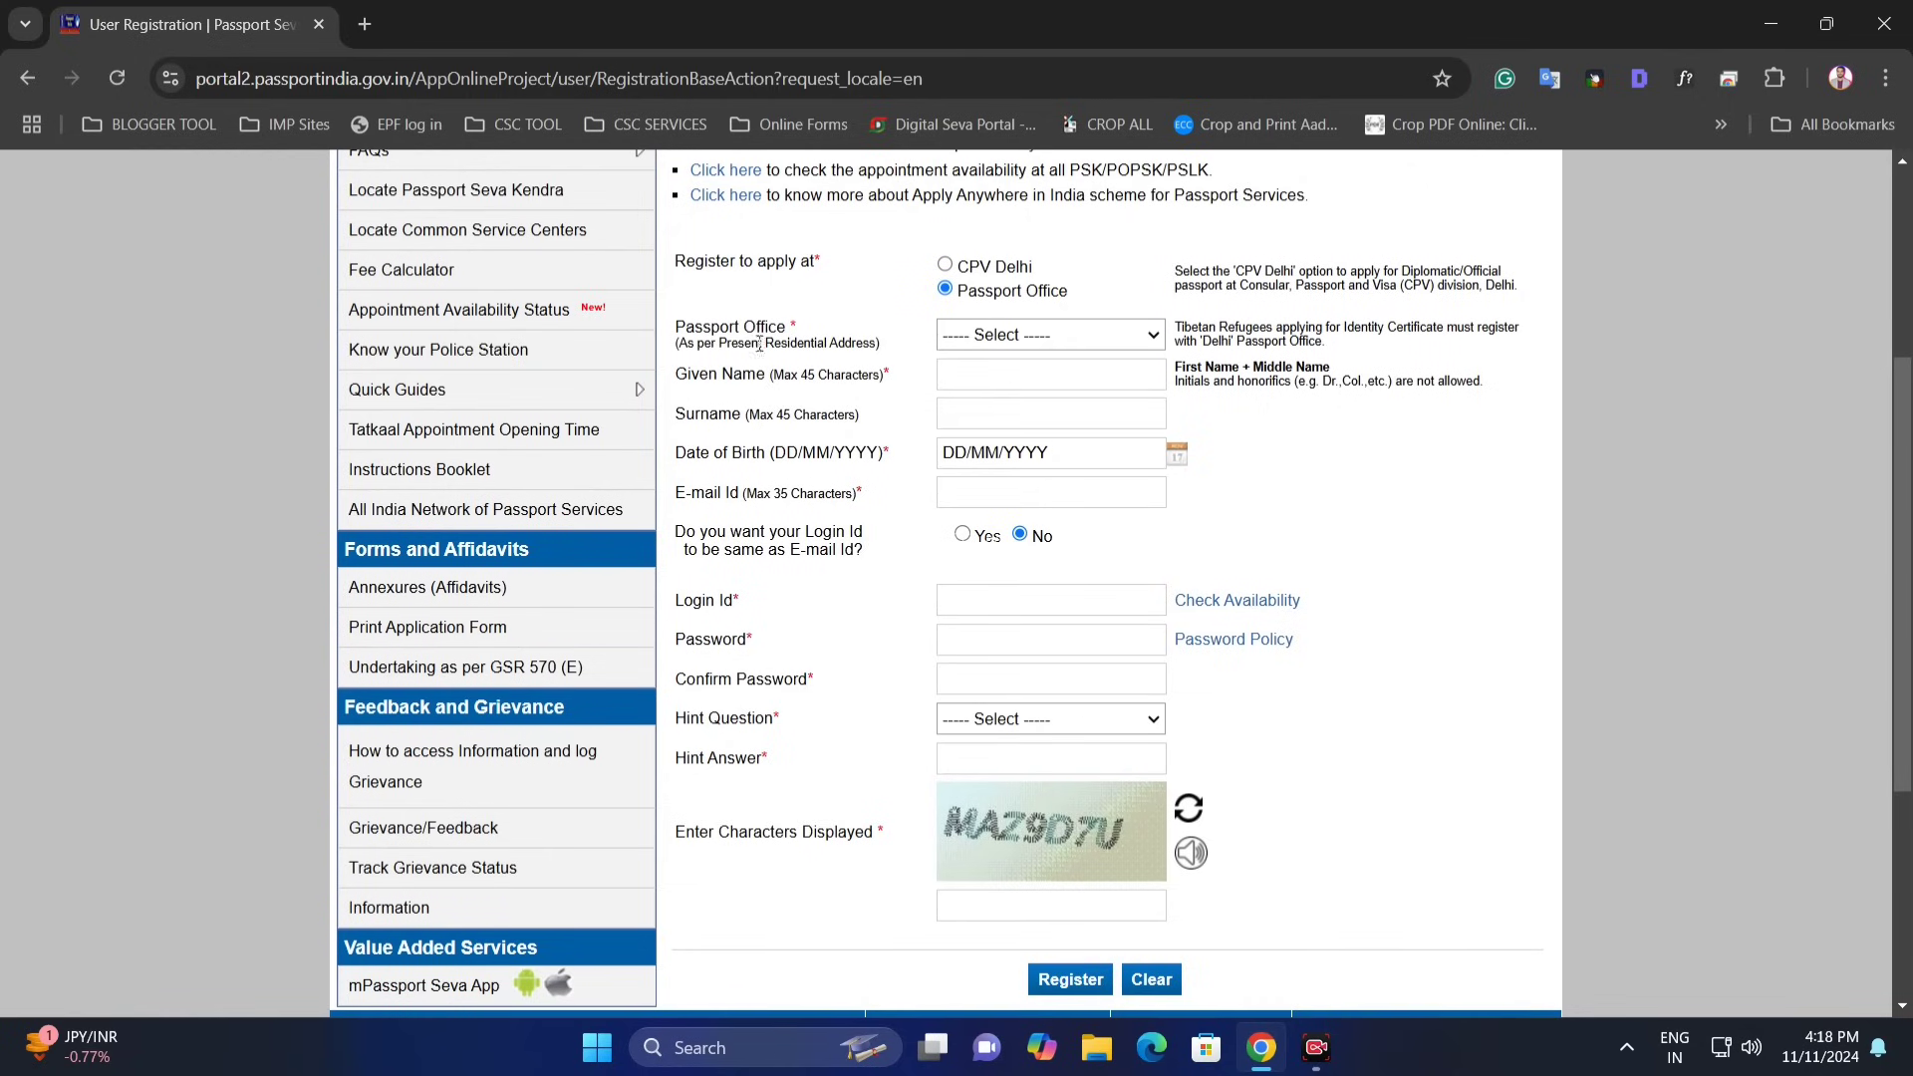
# - Select Pune as the passport office
pyautogui.click(997, 337)
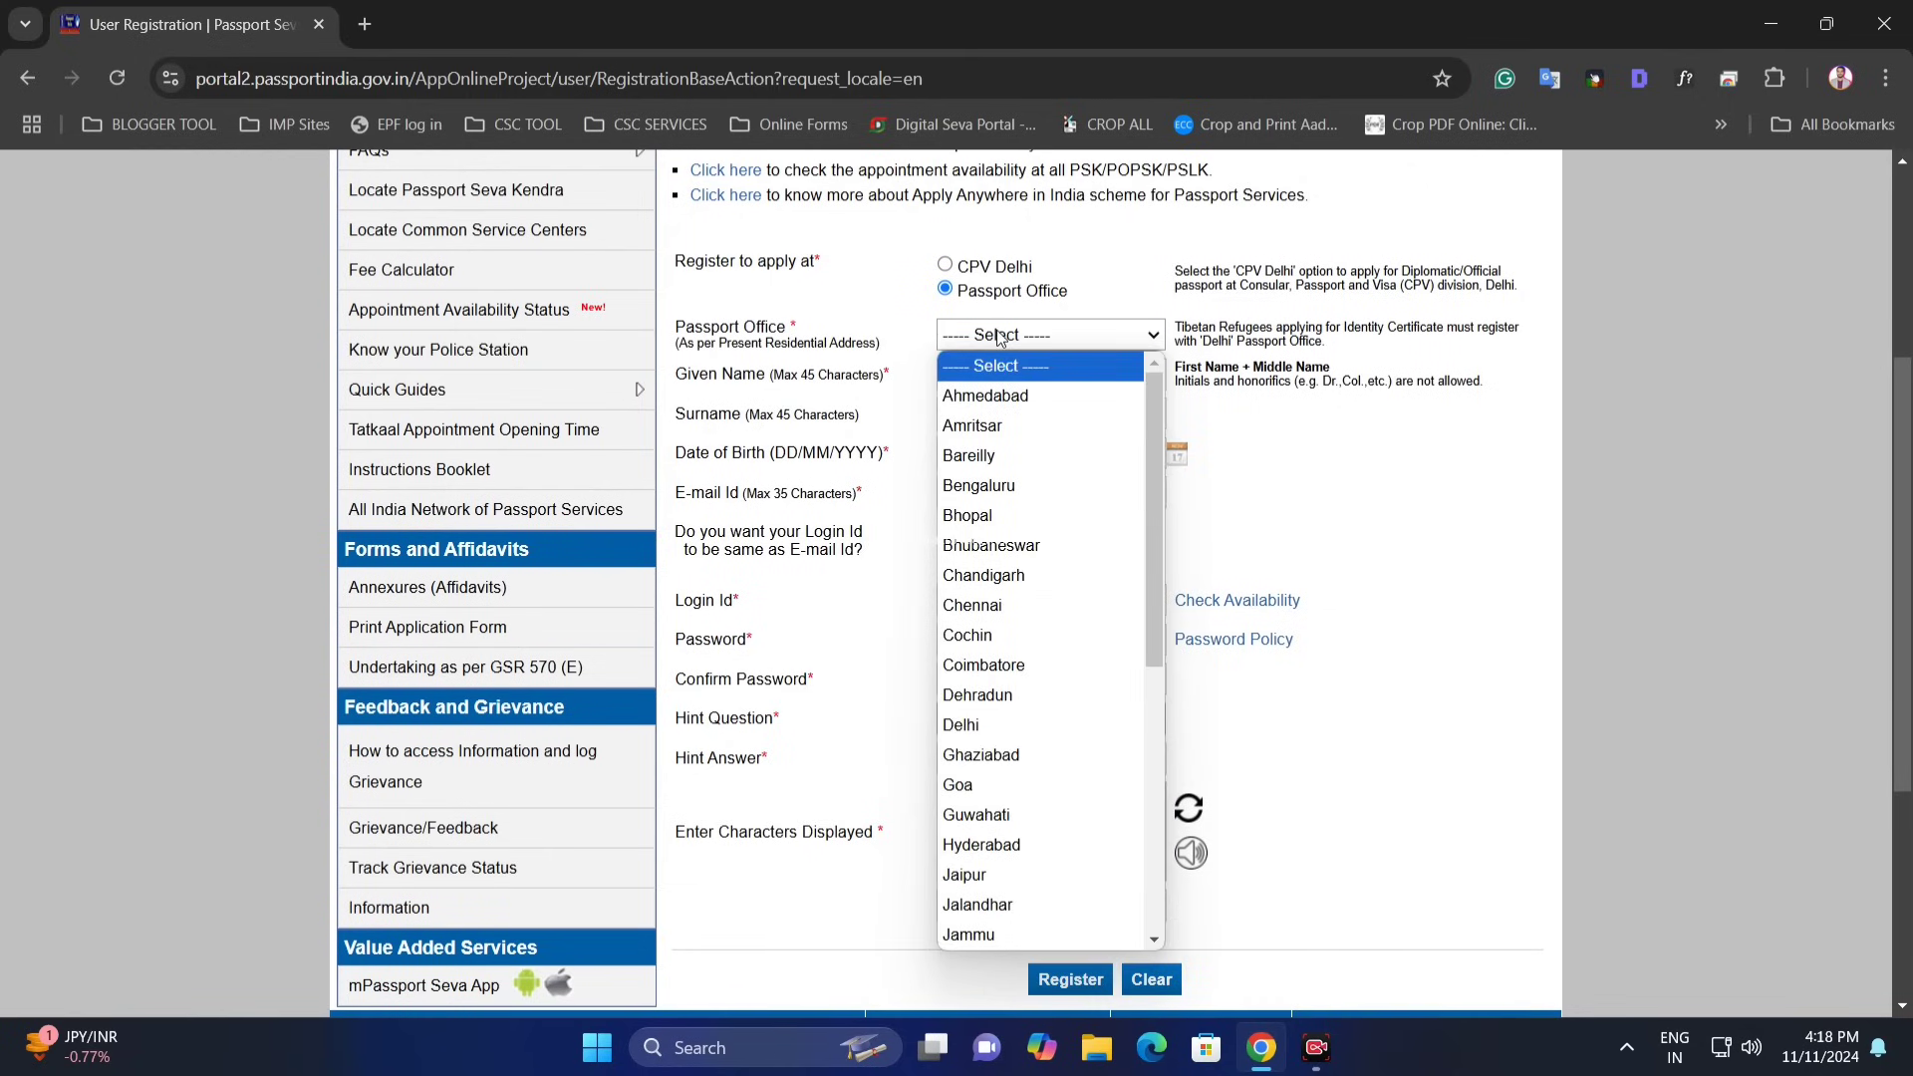
pyautogui.press('p')
pyautogui.press('p')
pyautogui.press('p')
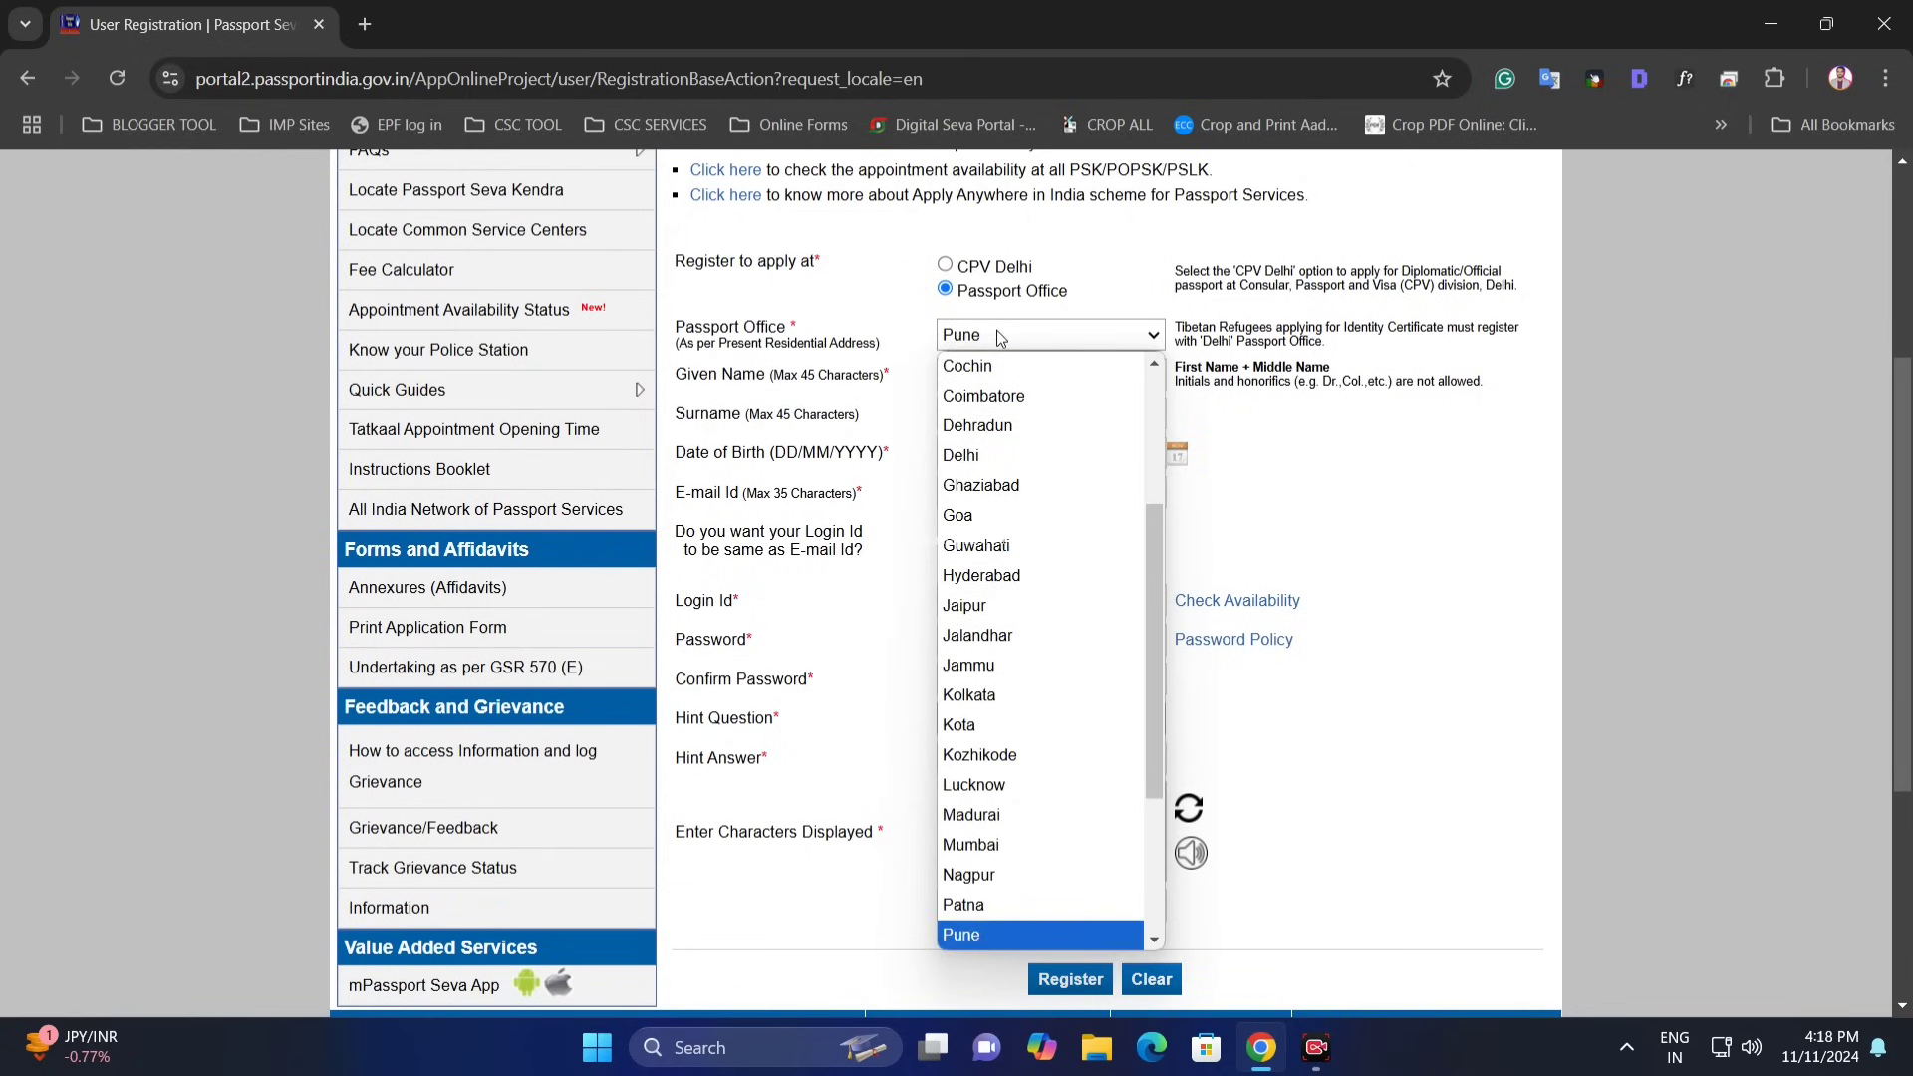
pyautogui.press('b')
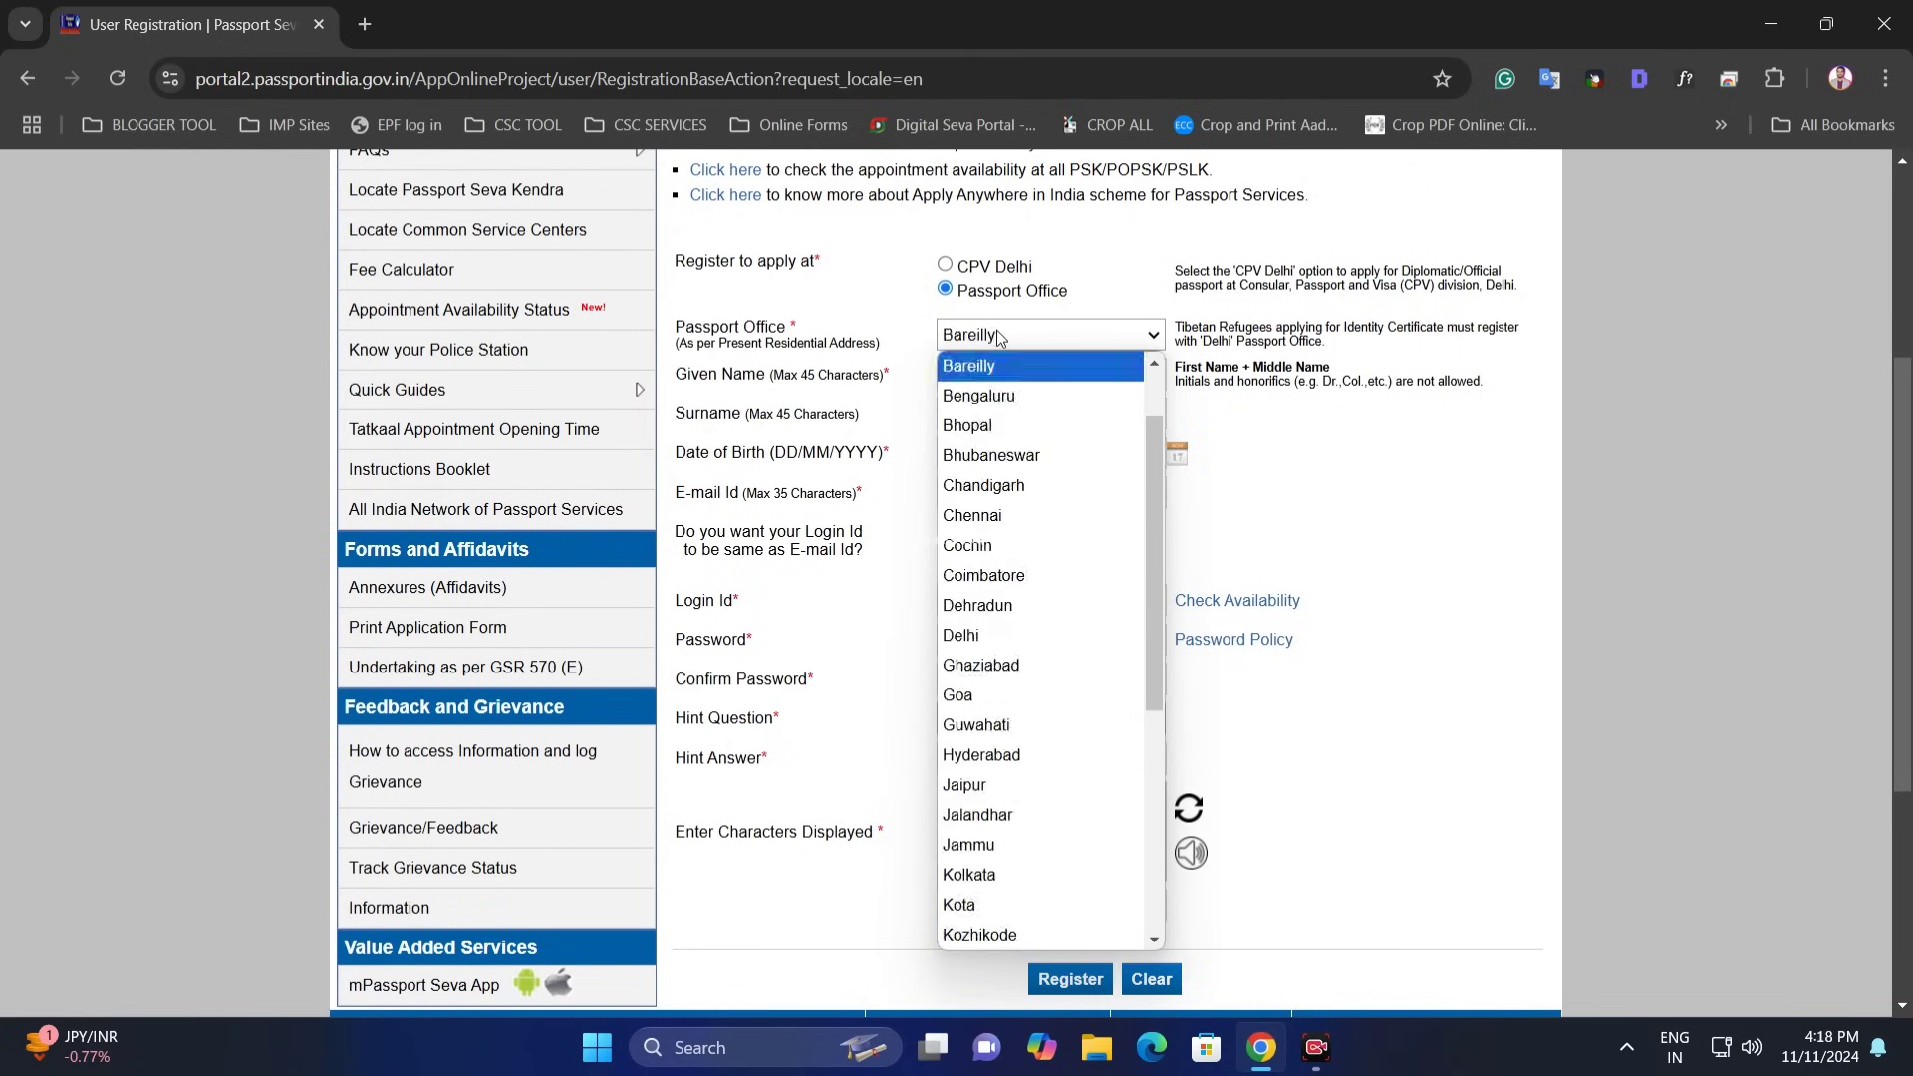
pyautogui.press('b')
pyautogui.press('b')
pyautogui.press('b')
pyautogui.press('b')
pyautogui.press('b')
pyautogui.press('b')
pyautogui.press('b')
pyautogui.press('b')
pyautogui.press('b')
pyautogui.press('b')
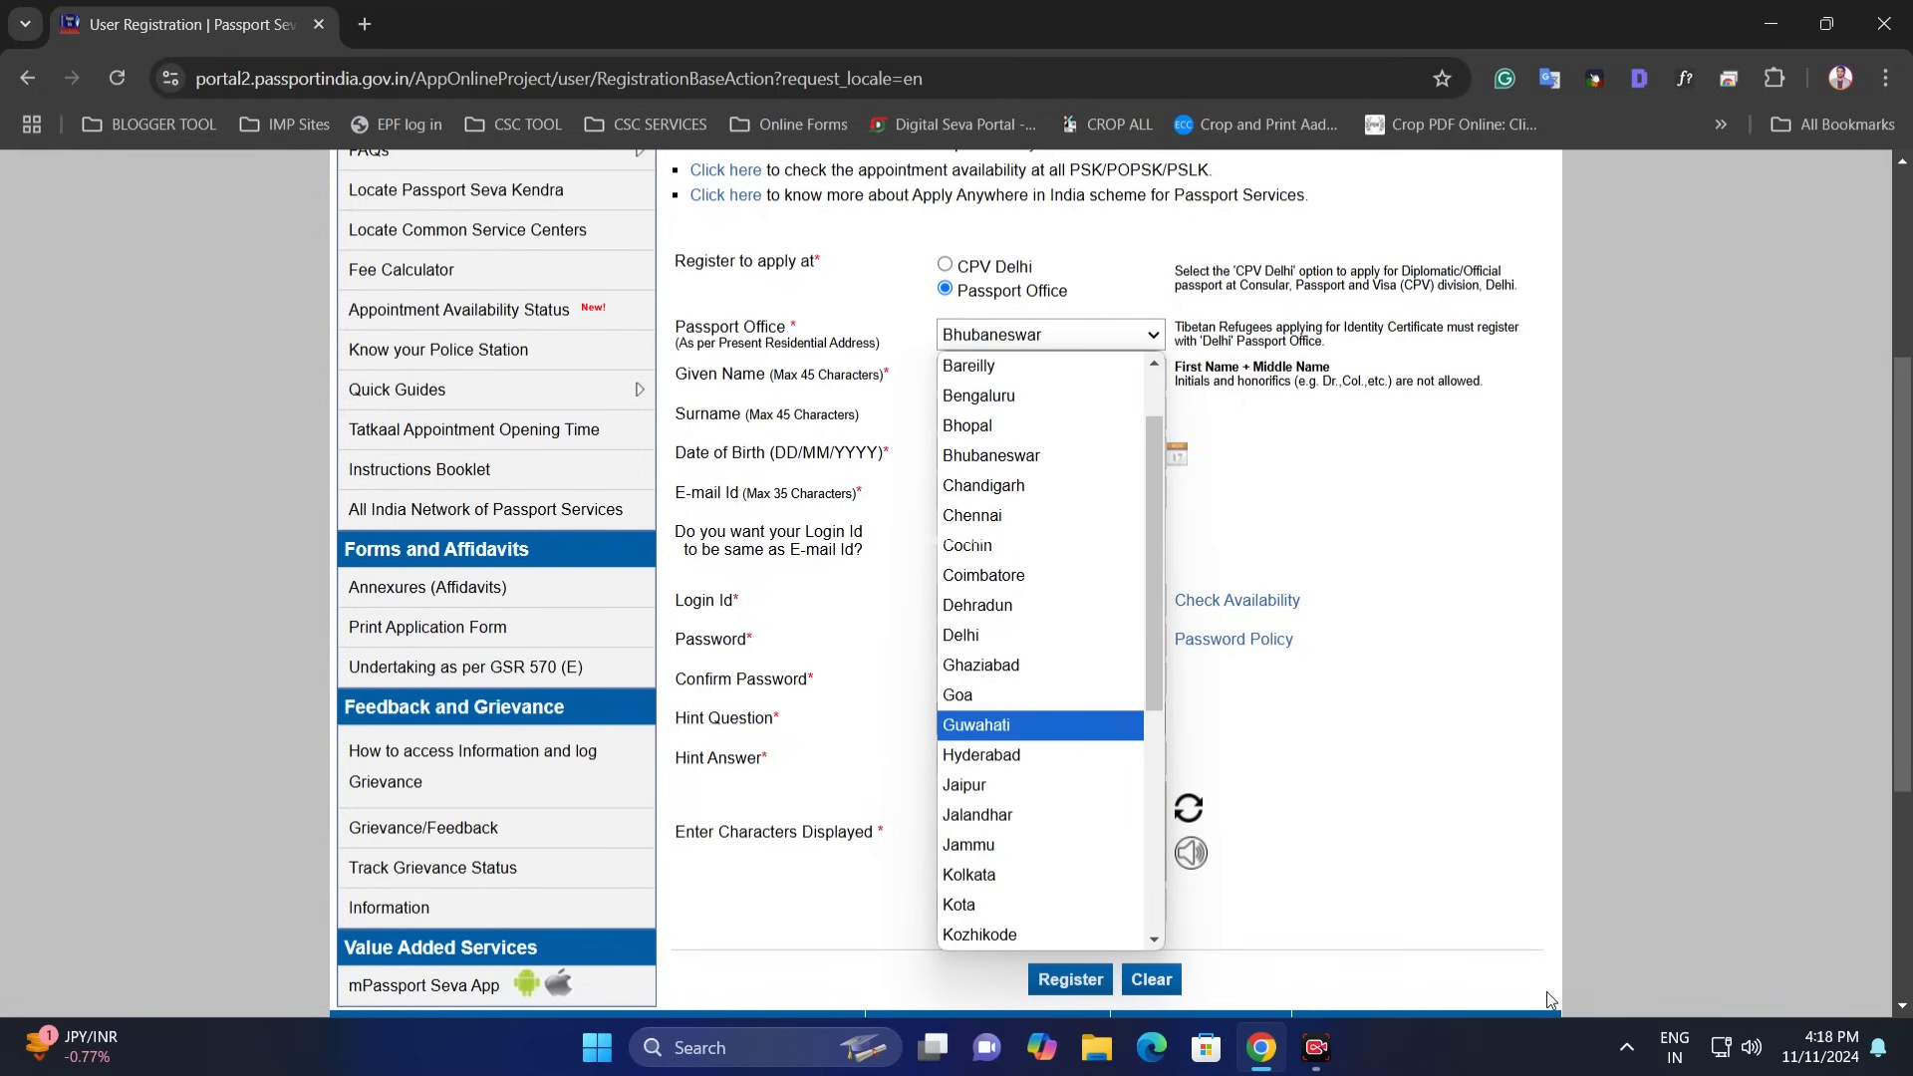
pyautogui.scroll(-5, 996, 698)
pyautogui.click(985, 669)
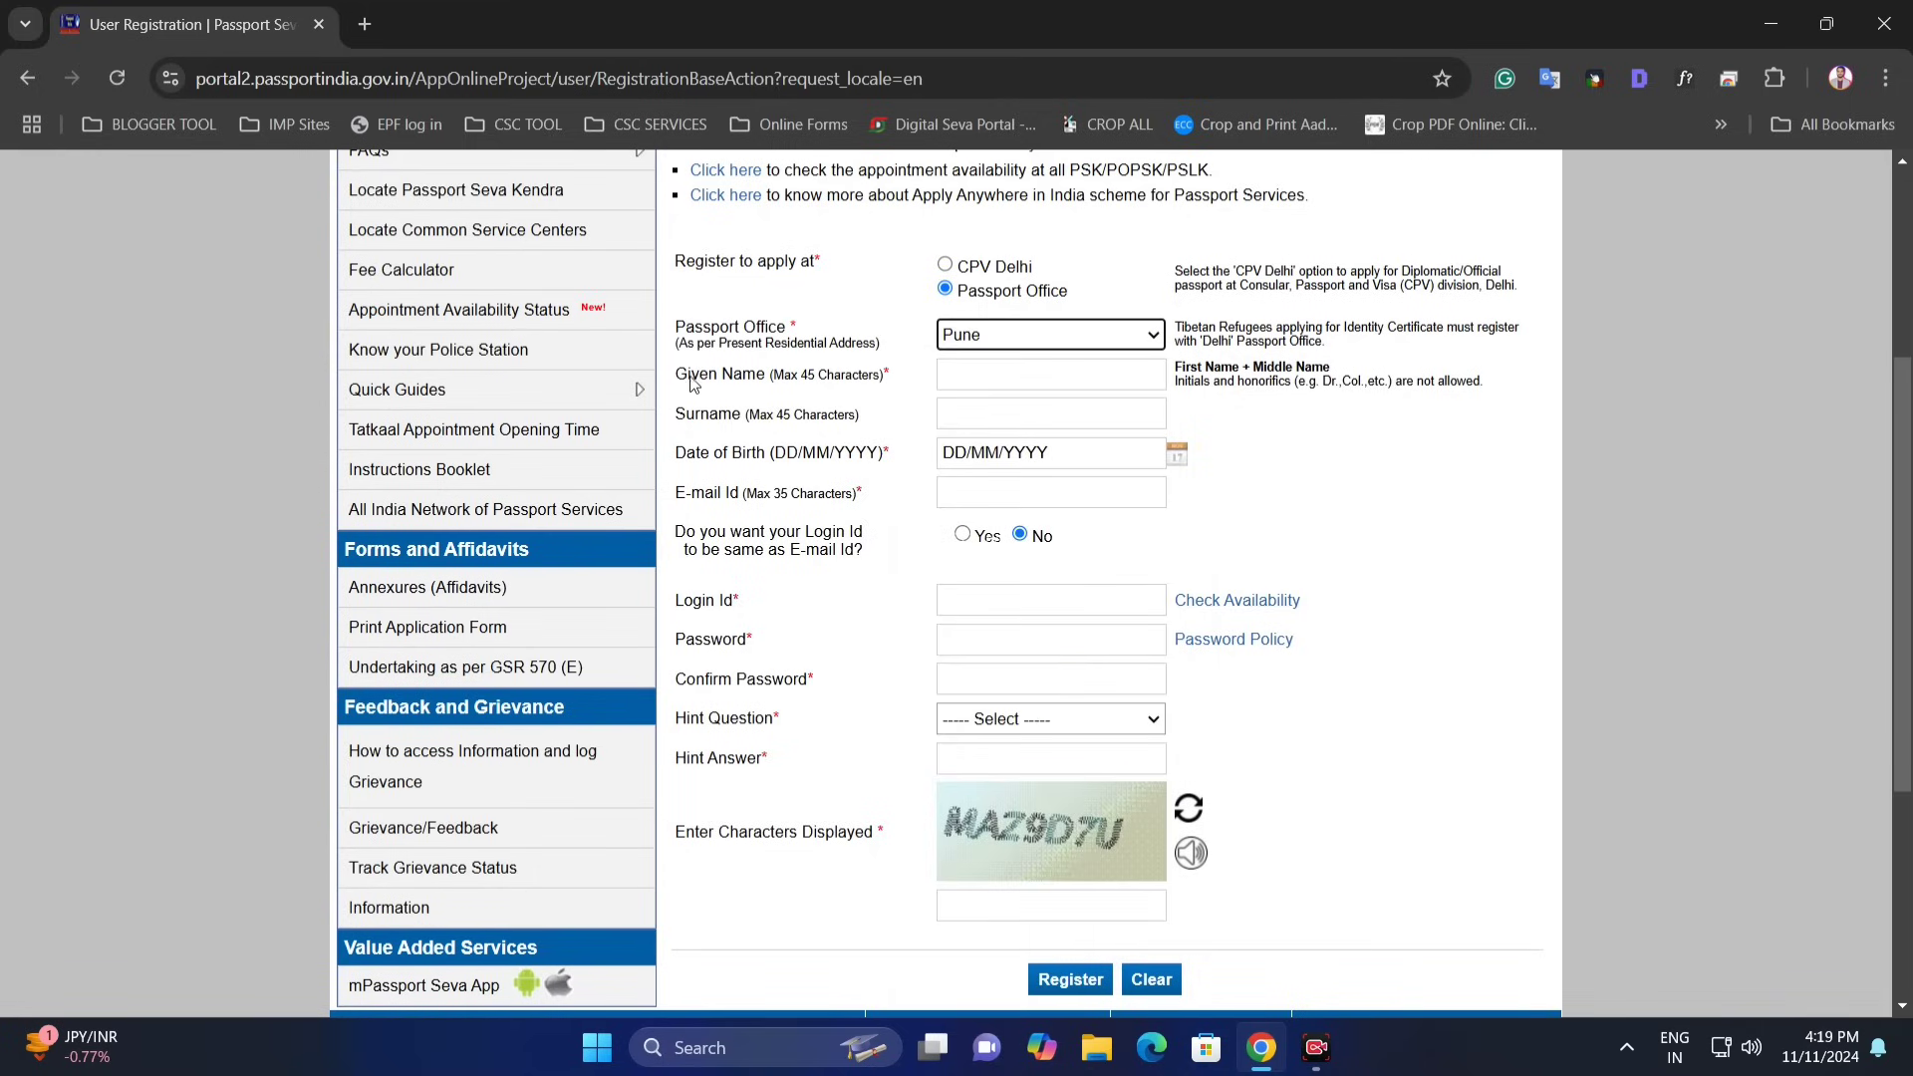
# - Fill in the applicant's given name, surname and date of birth
pyautogui.click(1029, 381)
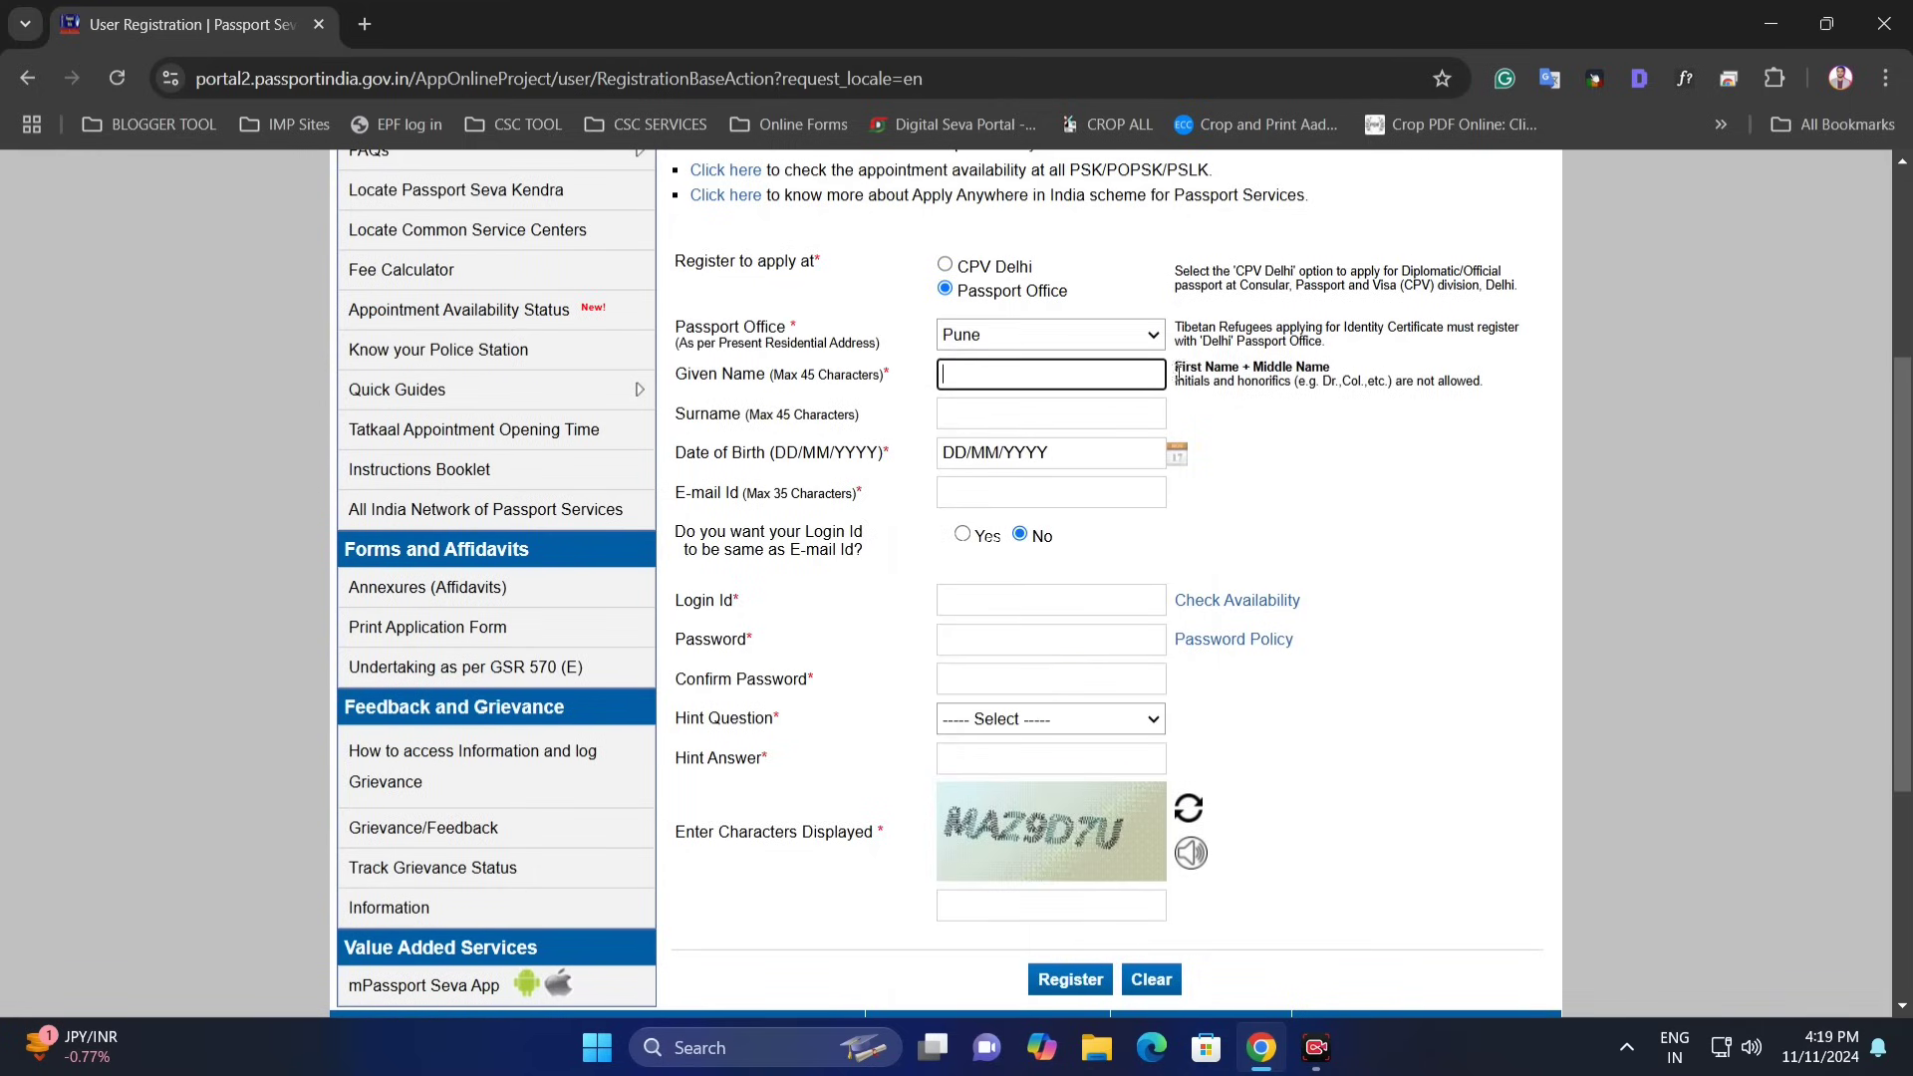
pyautogui.moveTo(1176, 368); pyautogui.dragTo(1315, 365)
pyautogui.click(1249, 379)
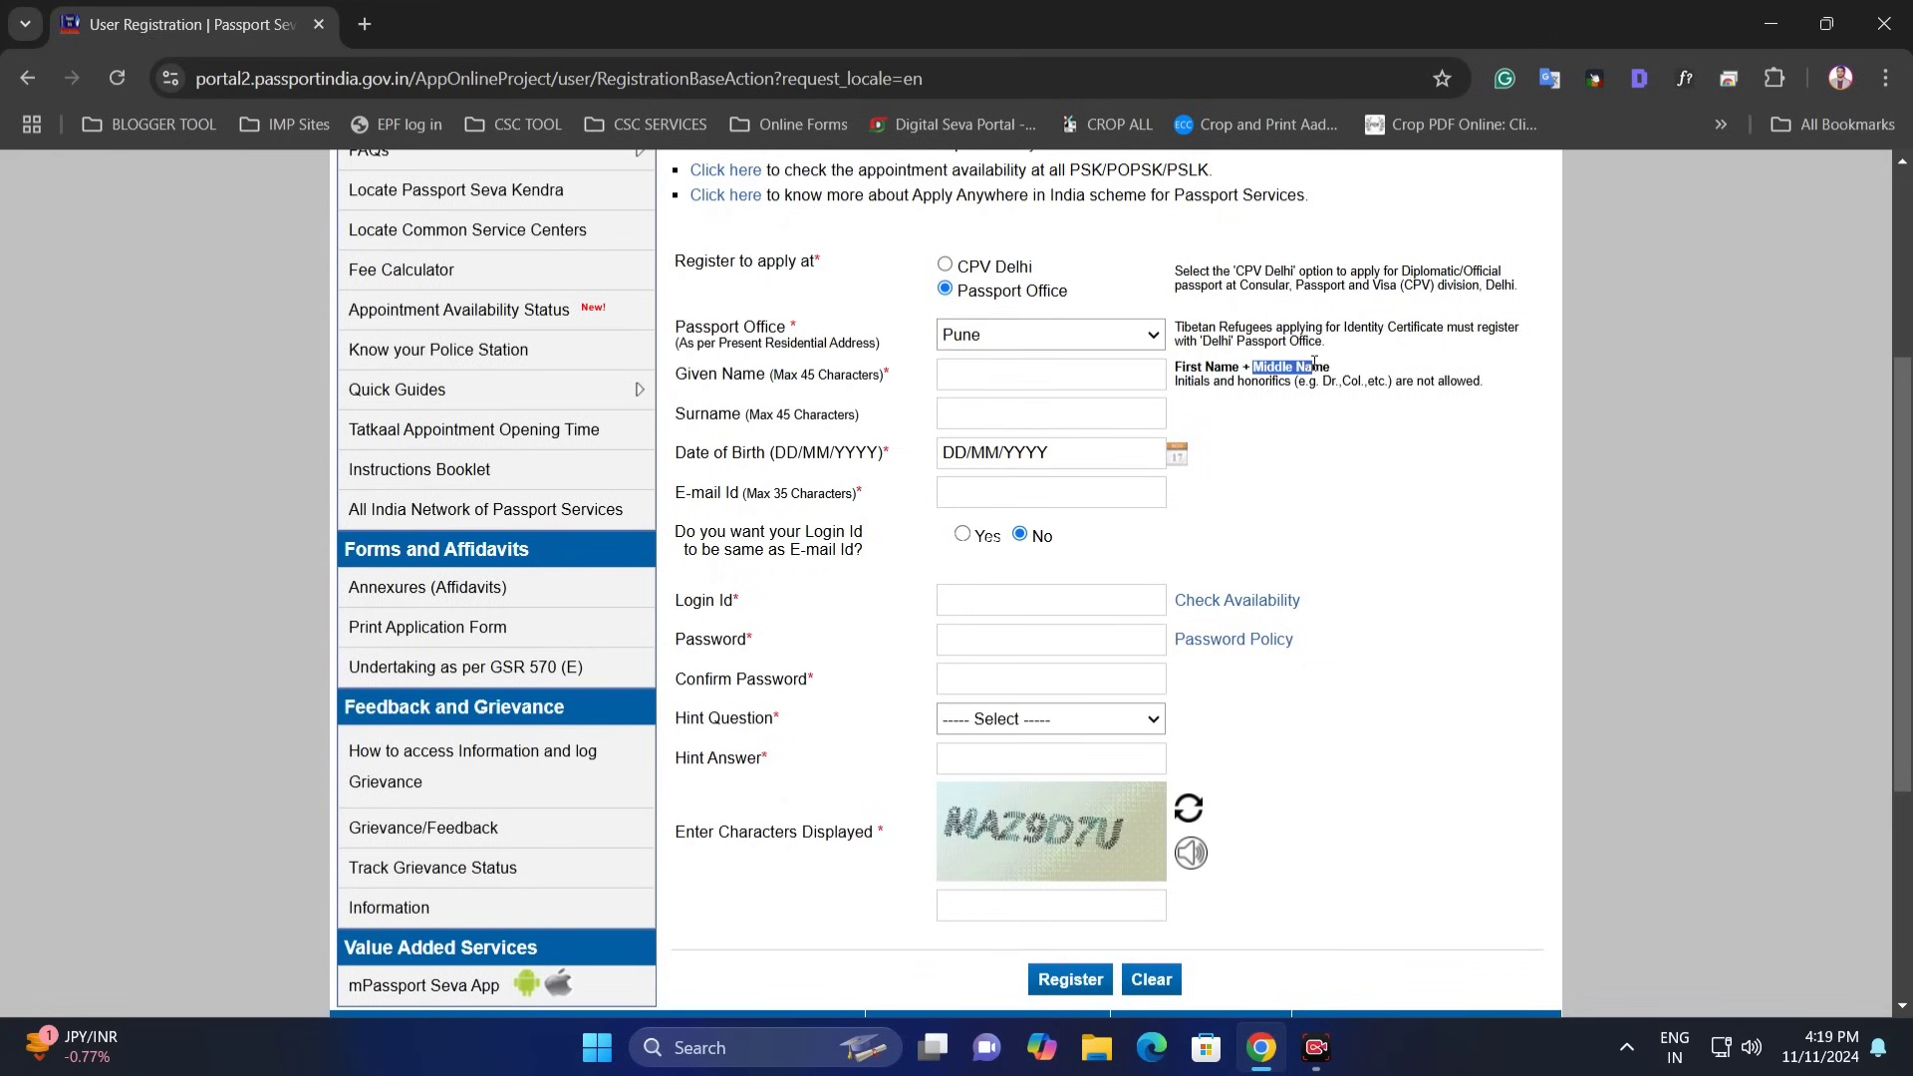
pyautogui.click(989, 376)
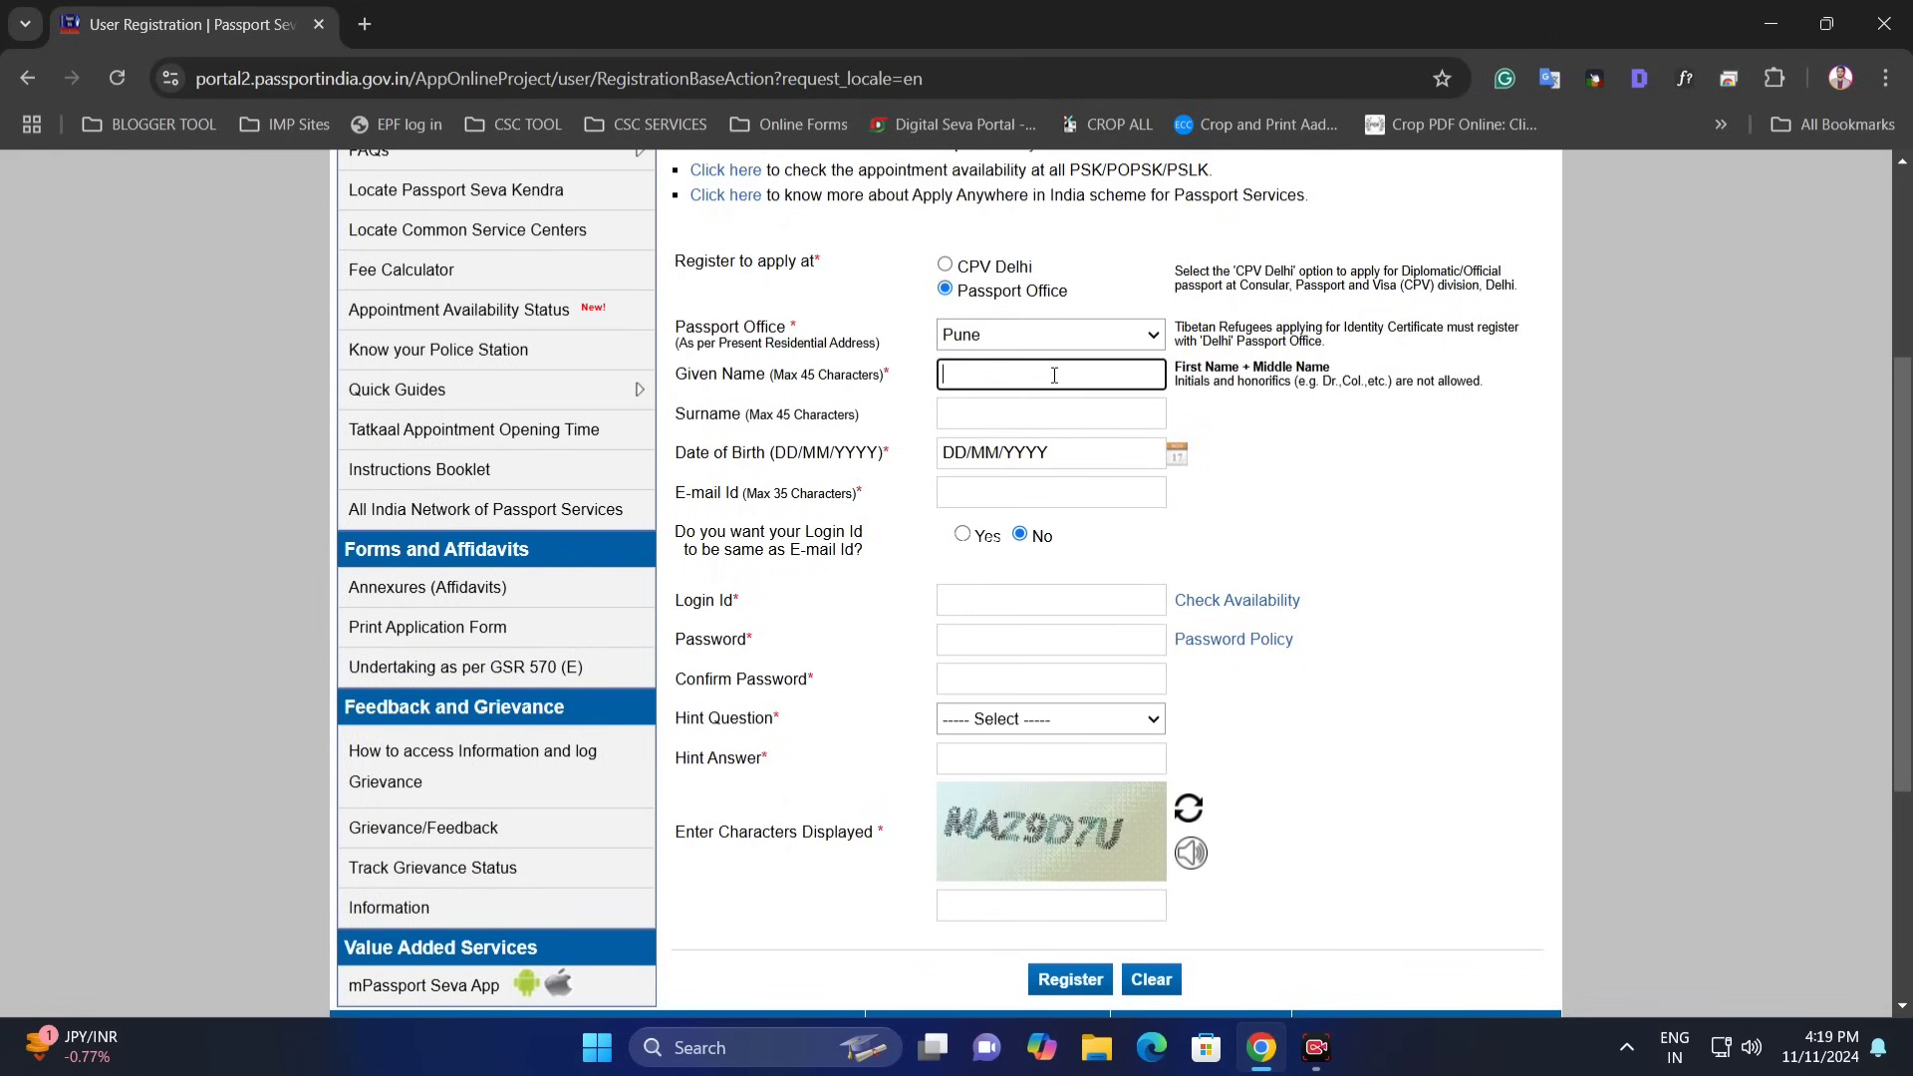
pyautogui.click(967, 415)
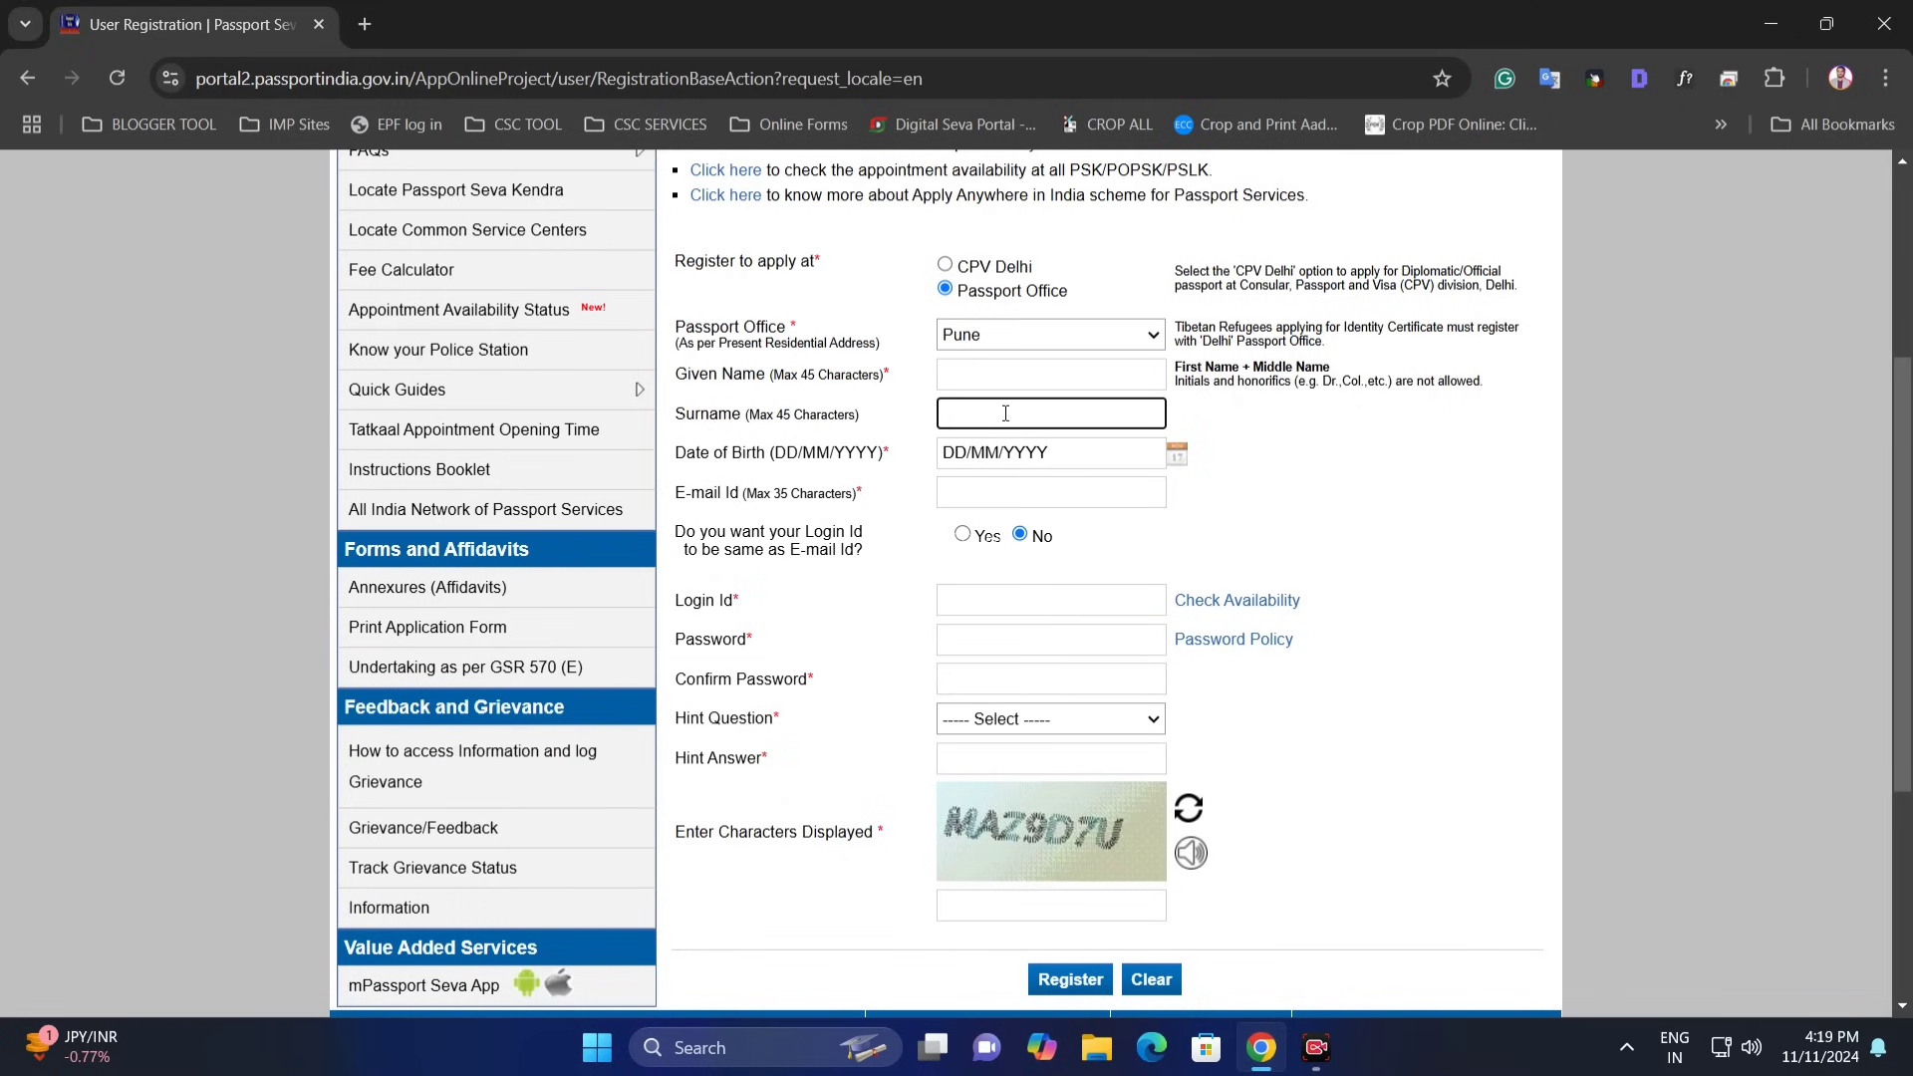
pyautogui.click(716, 464)
pyautogui.click(1010, 455)
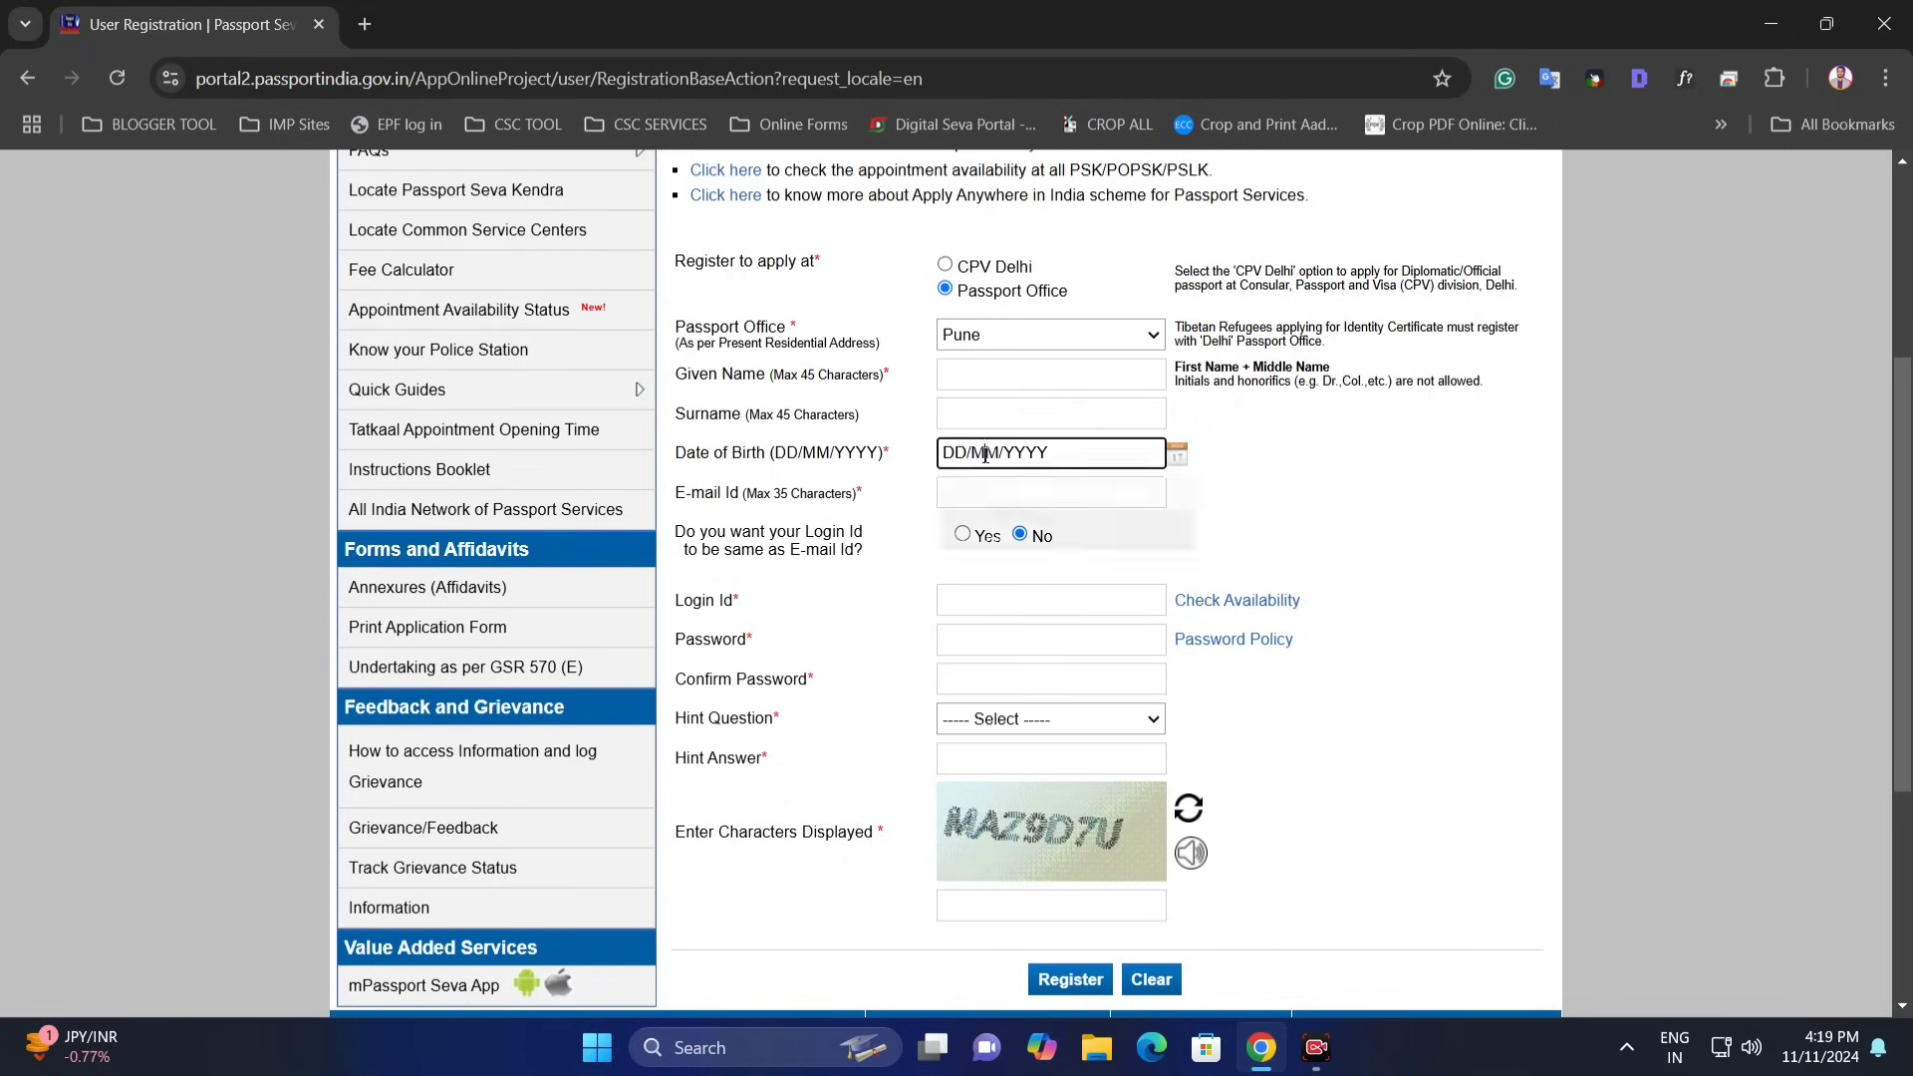
pyautogui.click(1241, 466)
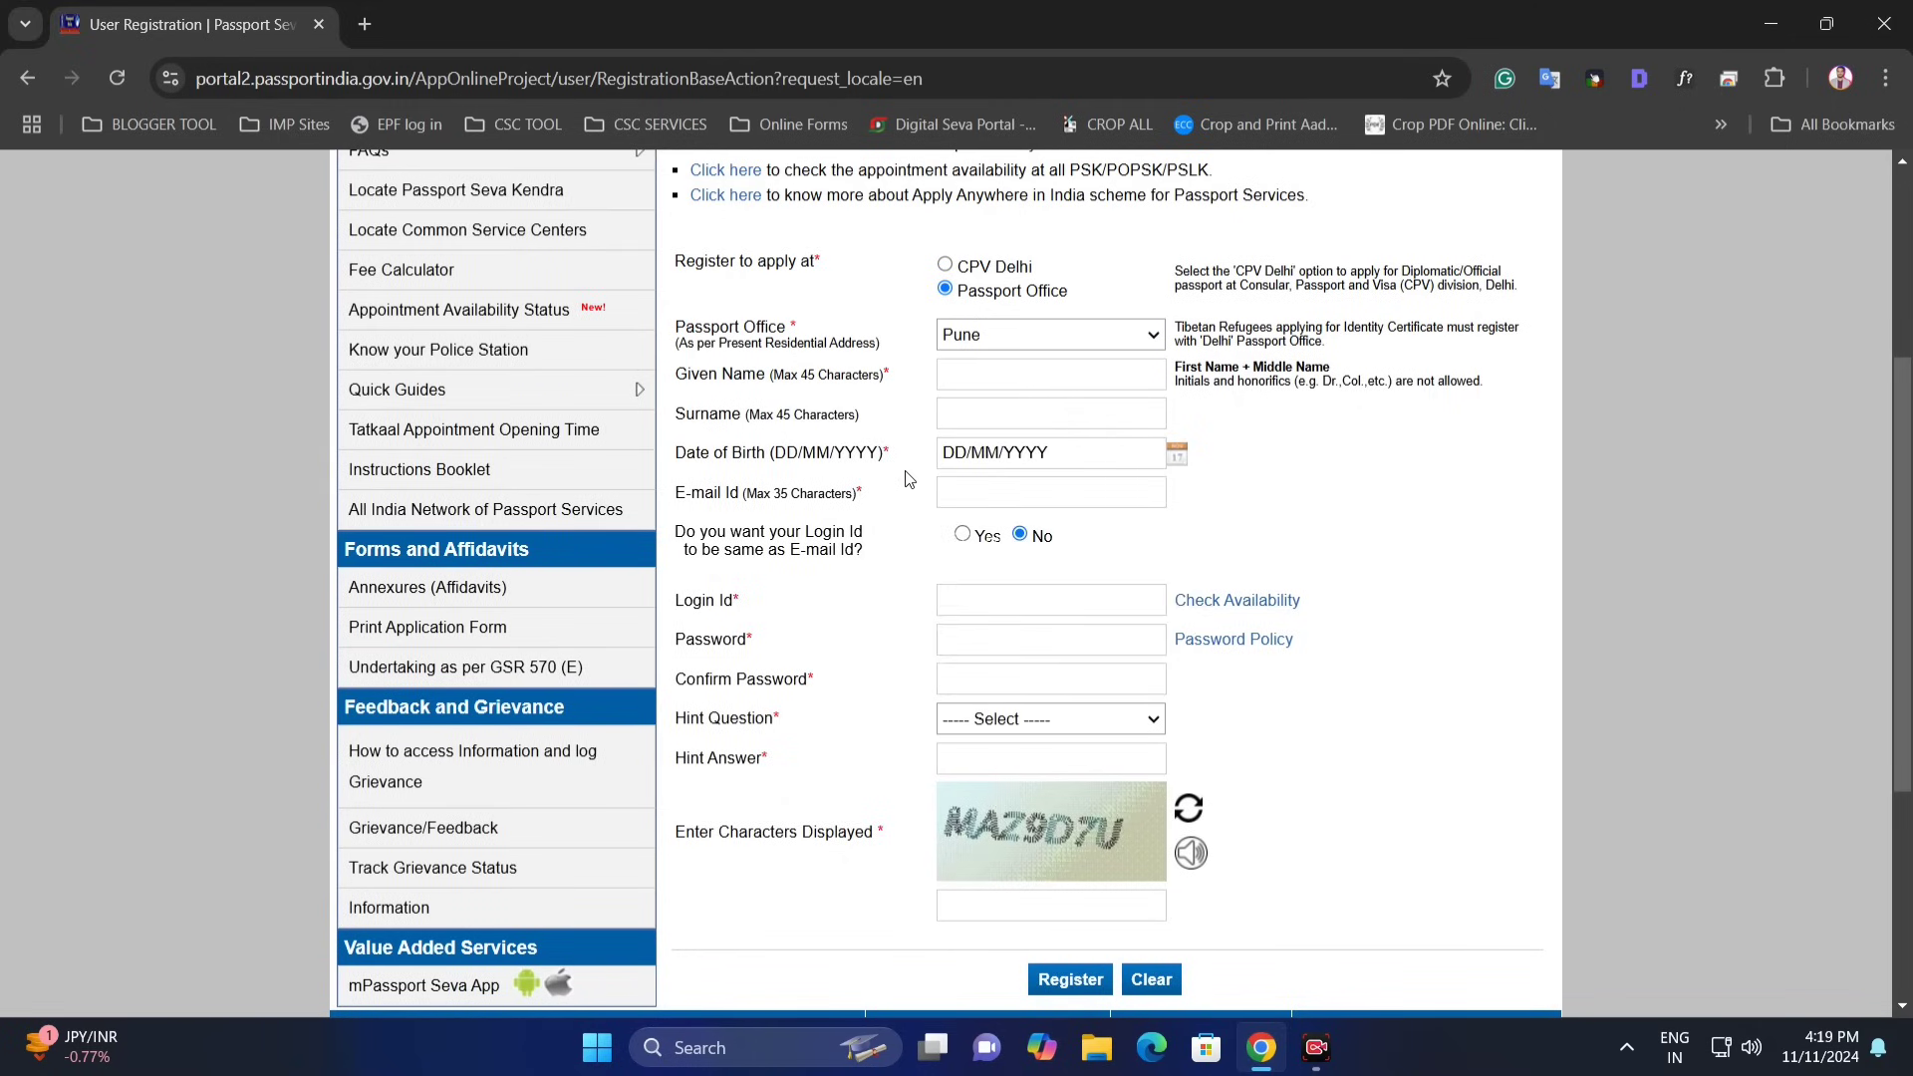
# - Enter the e-mail id (35-character limit) and choose Yes for login id same as e-mail
pyautogui.moveTo(687, 505); pyautogui.dragTo(857, 506)
pyautogui.moveTo(764, 499); pyautogui.dragTo(978, 498)
pyautogui.moveTo(680, 535); pyautogui.dragTo(859, 535)
pyautogui.moveTo(676, 603); pyautogui.dragTo(809, 614)
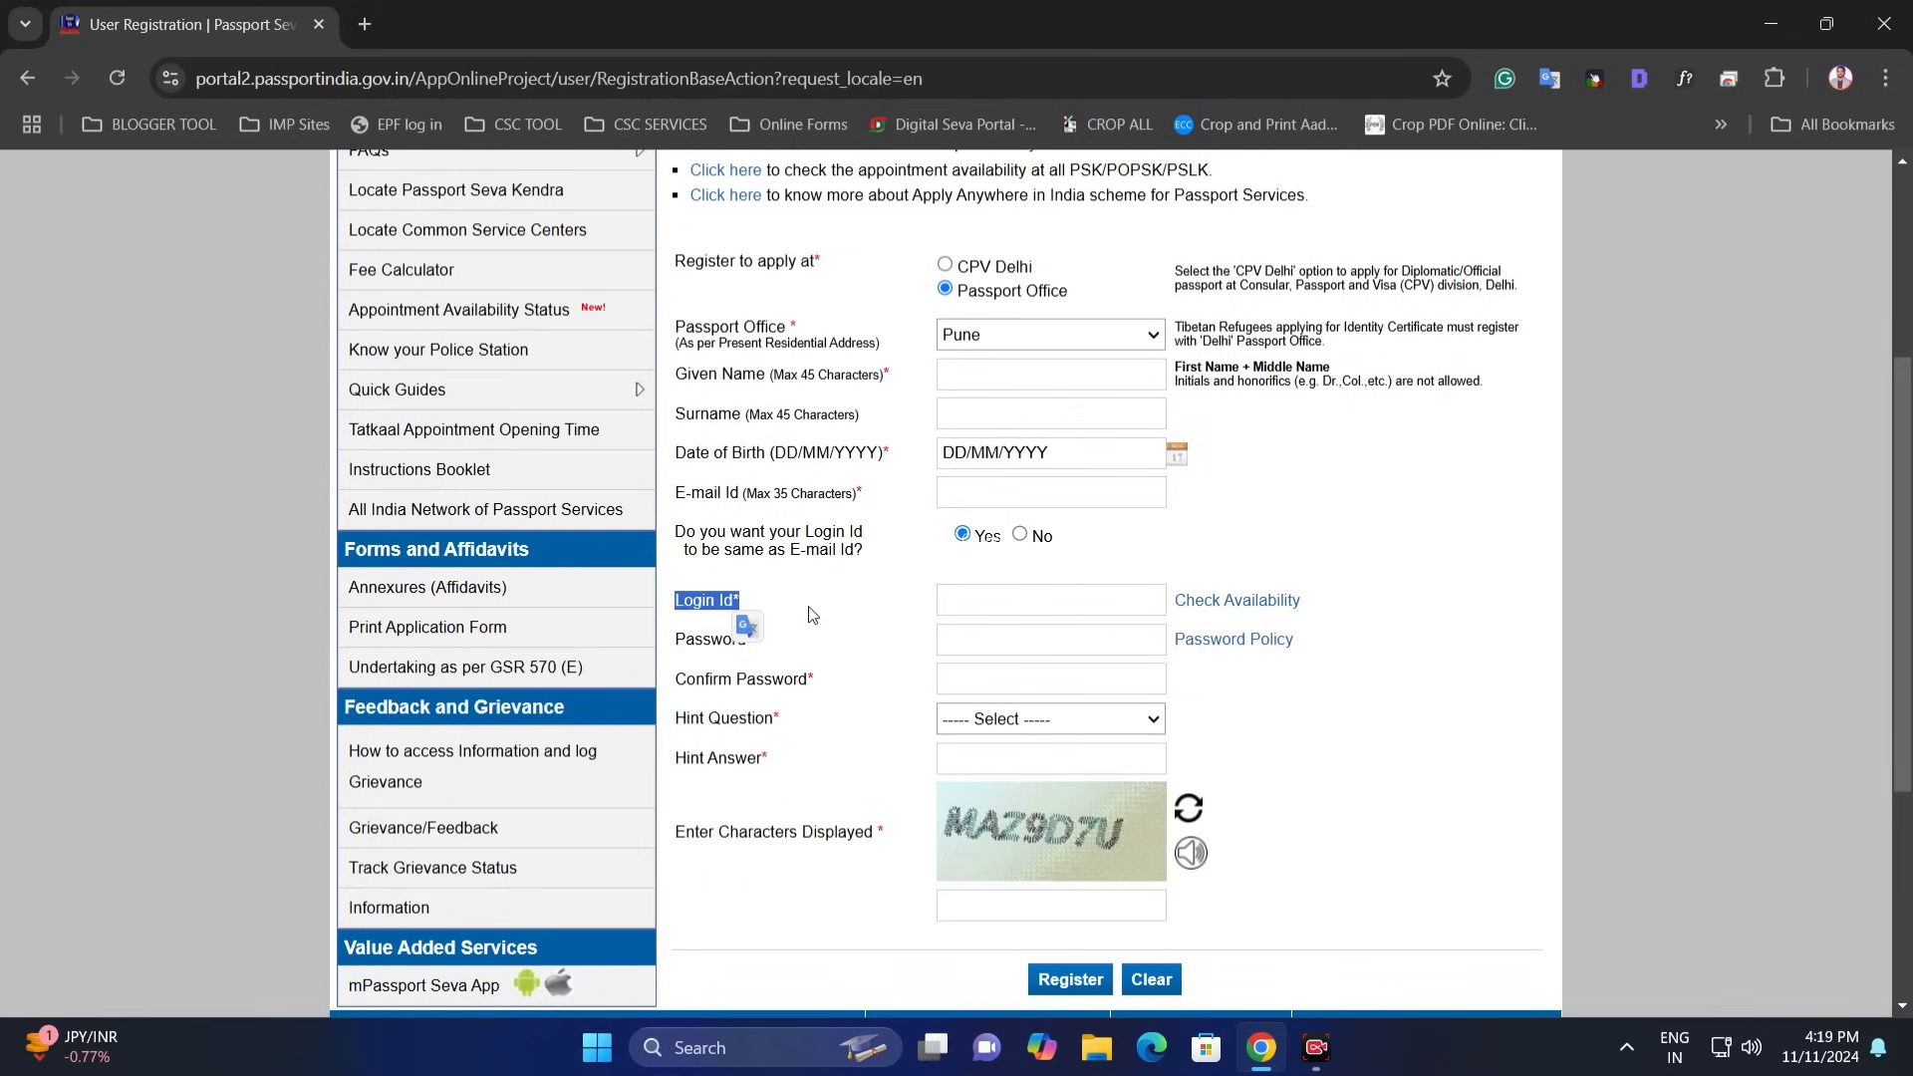
# - Enter the login id, the password and the confirmation password
pyautogui.click(972, 604)
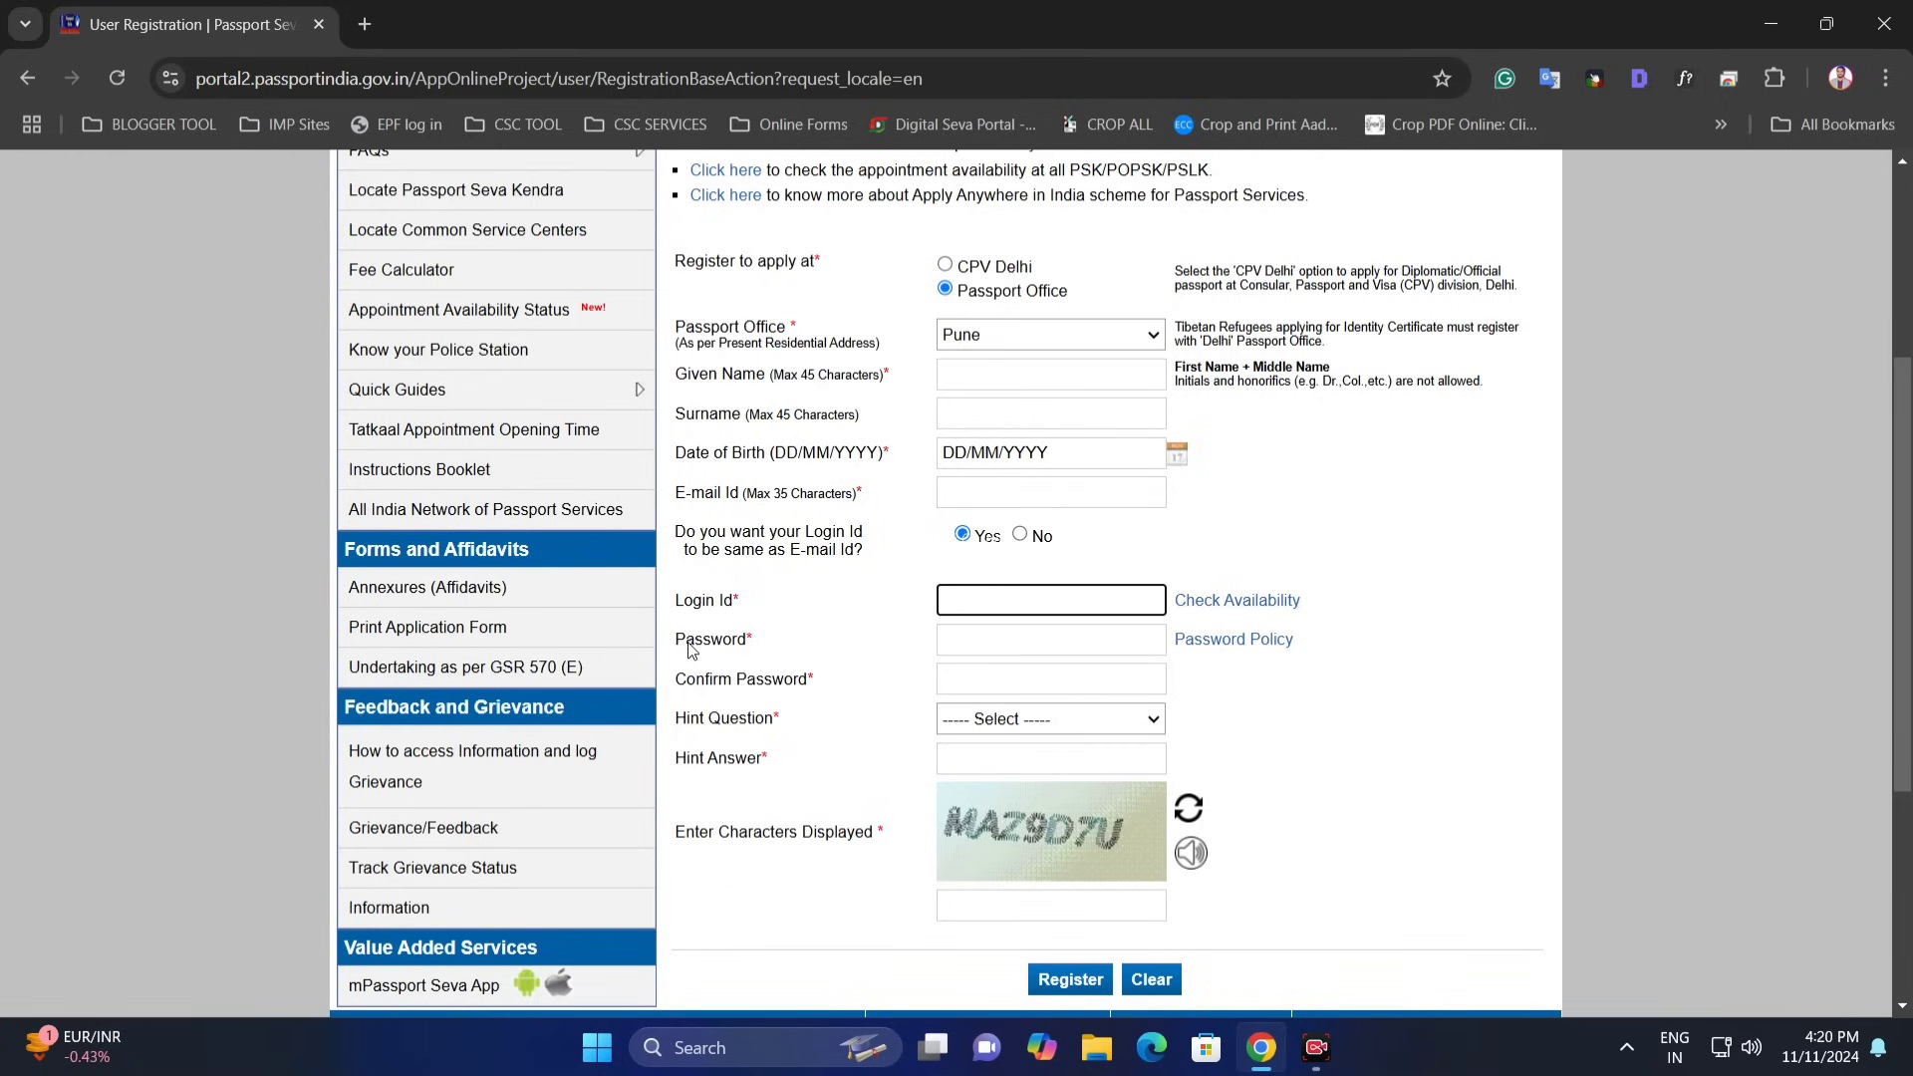
pyautogui.click(995, 639)
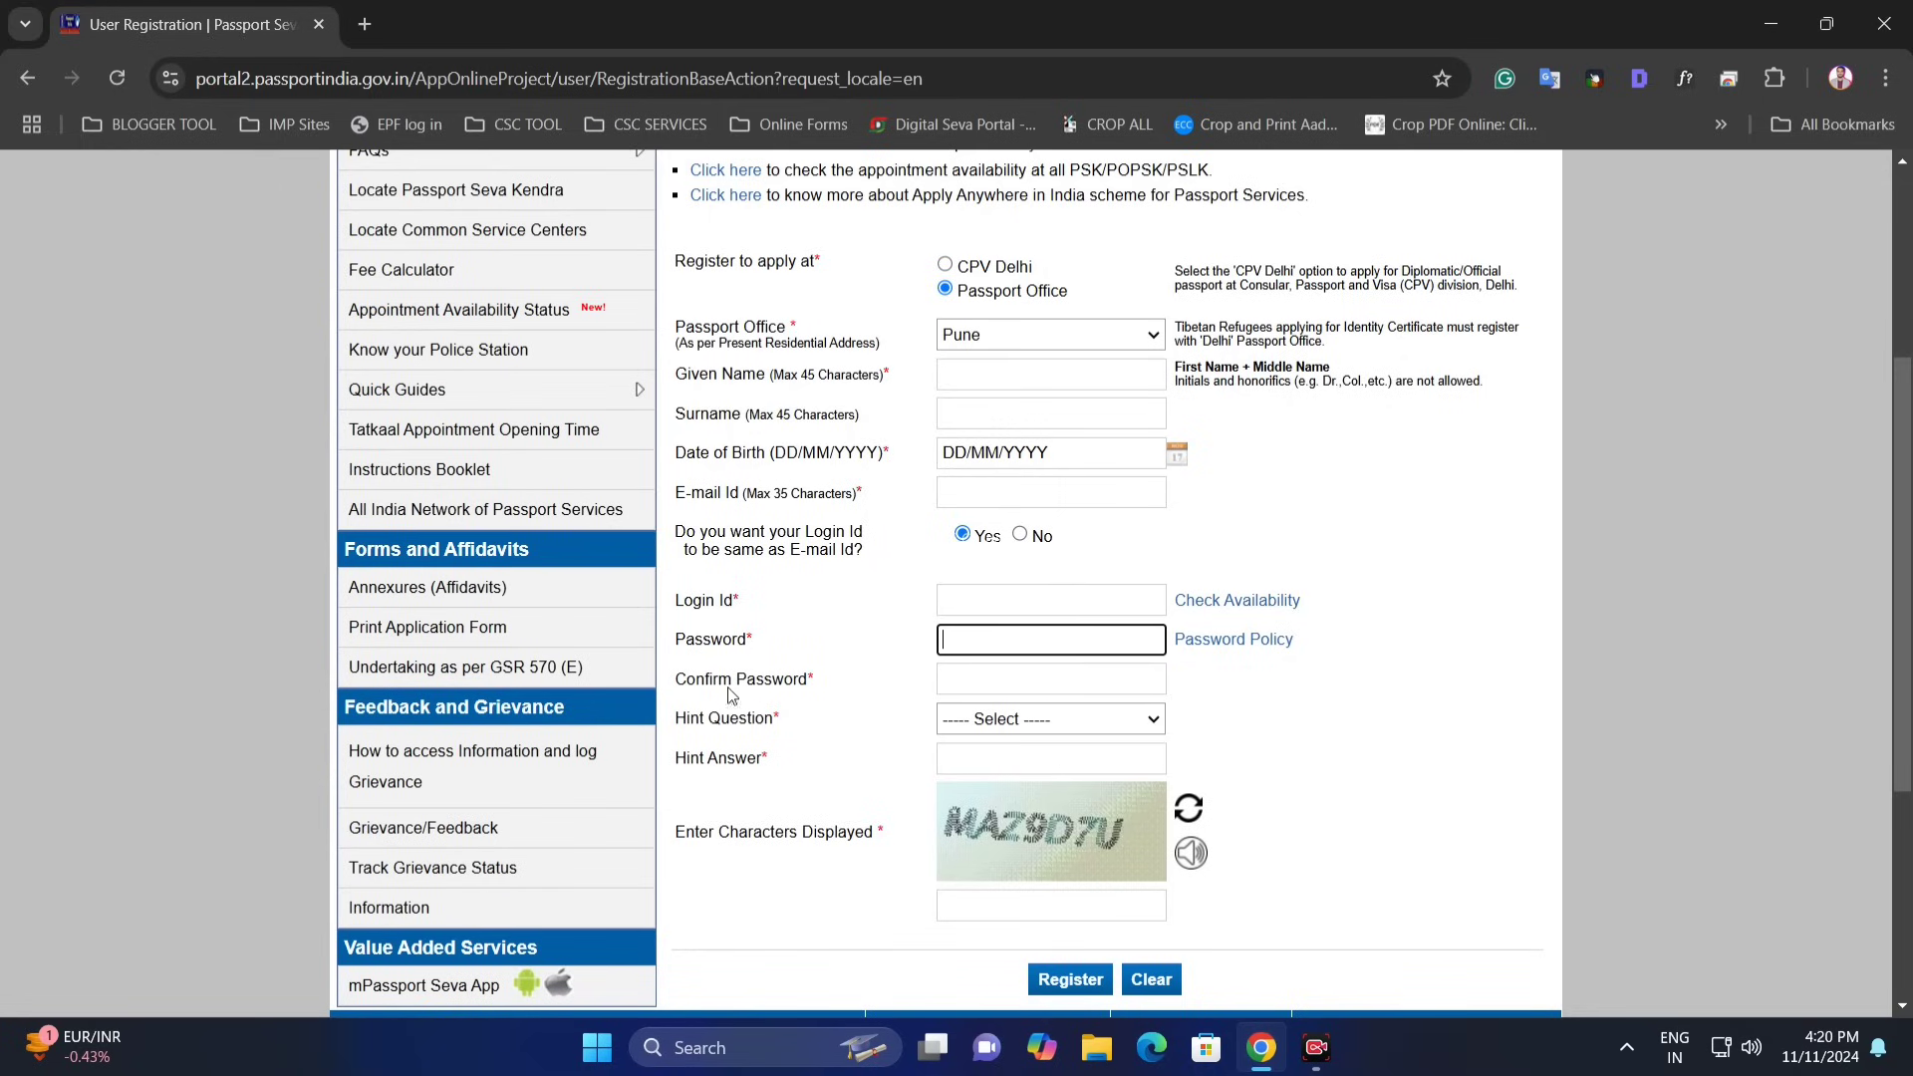
pyautogui.moveTo(731, 694); pyautogui.dragTo(888, 696)
pyautogui.click(1003, 677)
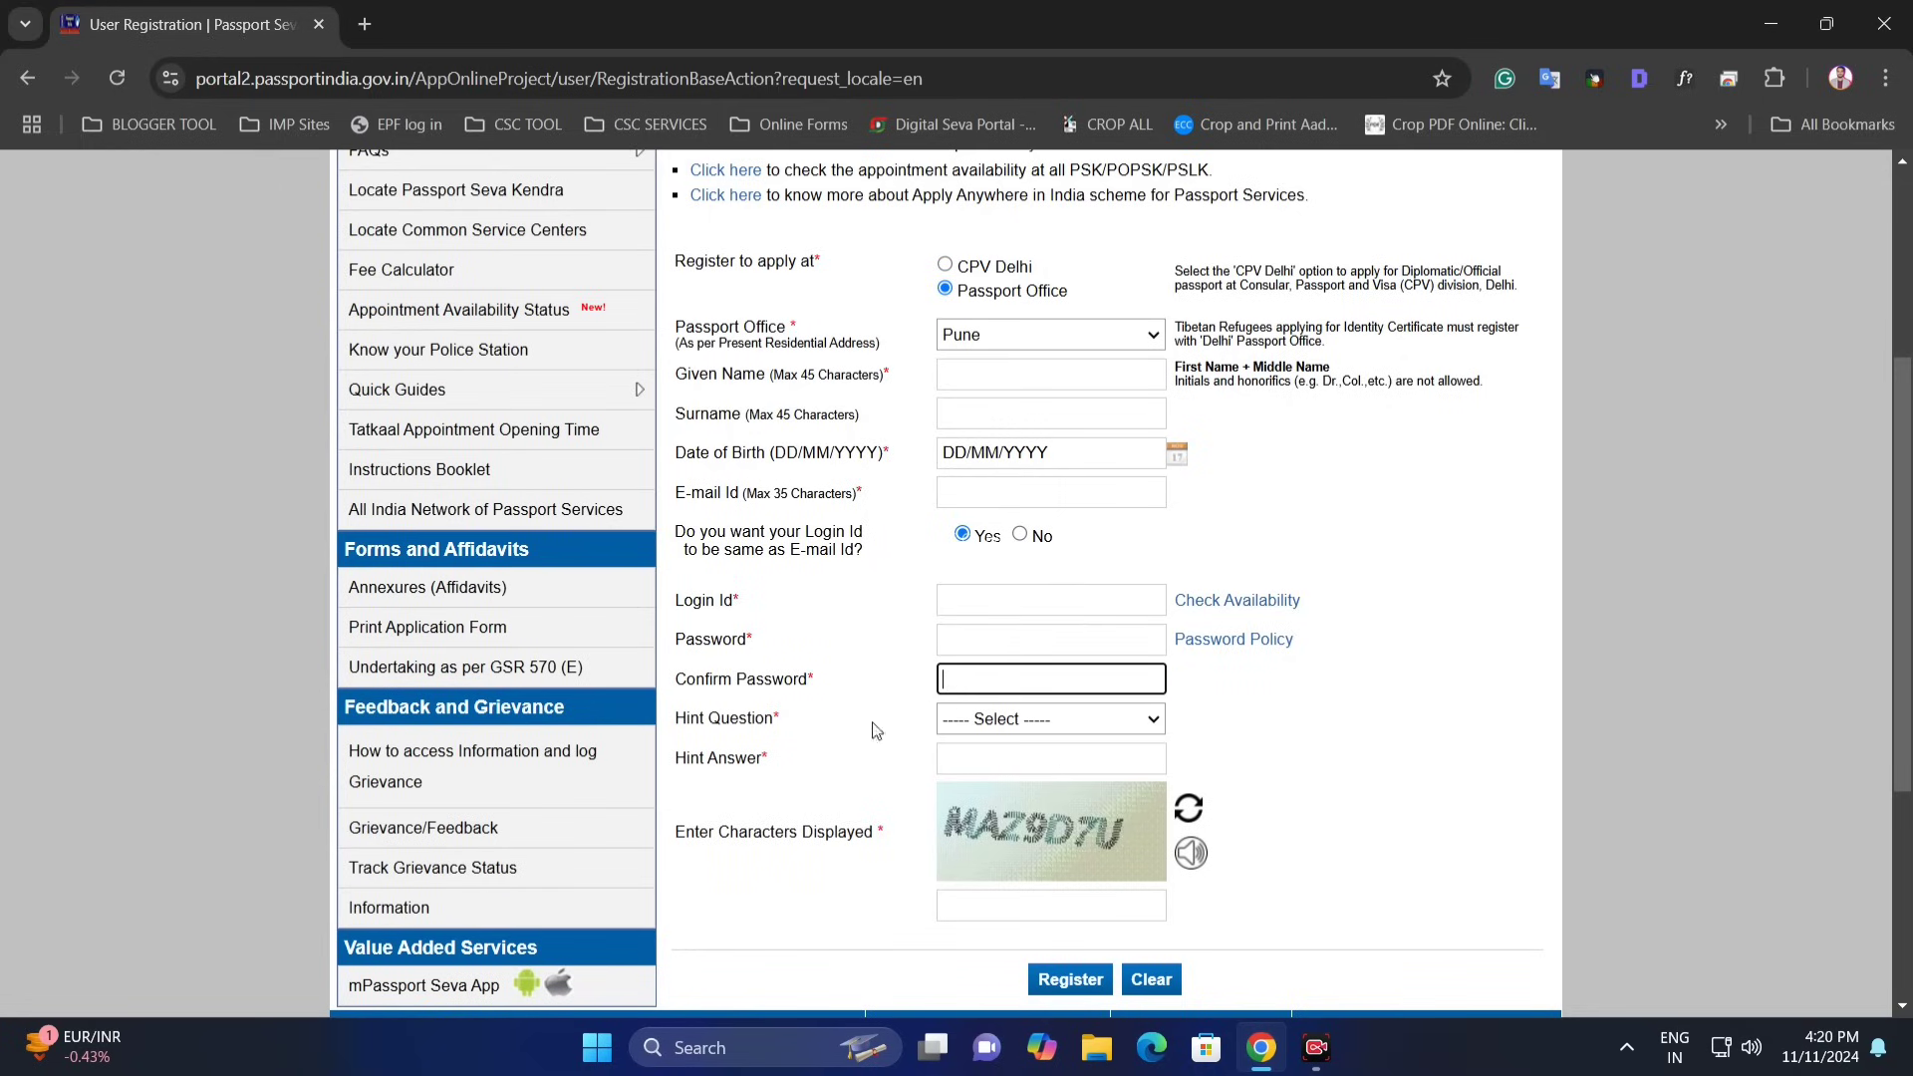
# - Choose Birth City as the hint question, give its answer and enter the captcha
pyautogui.click(967, 726)
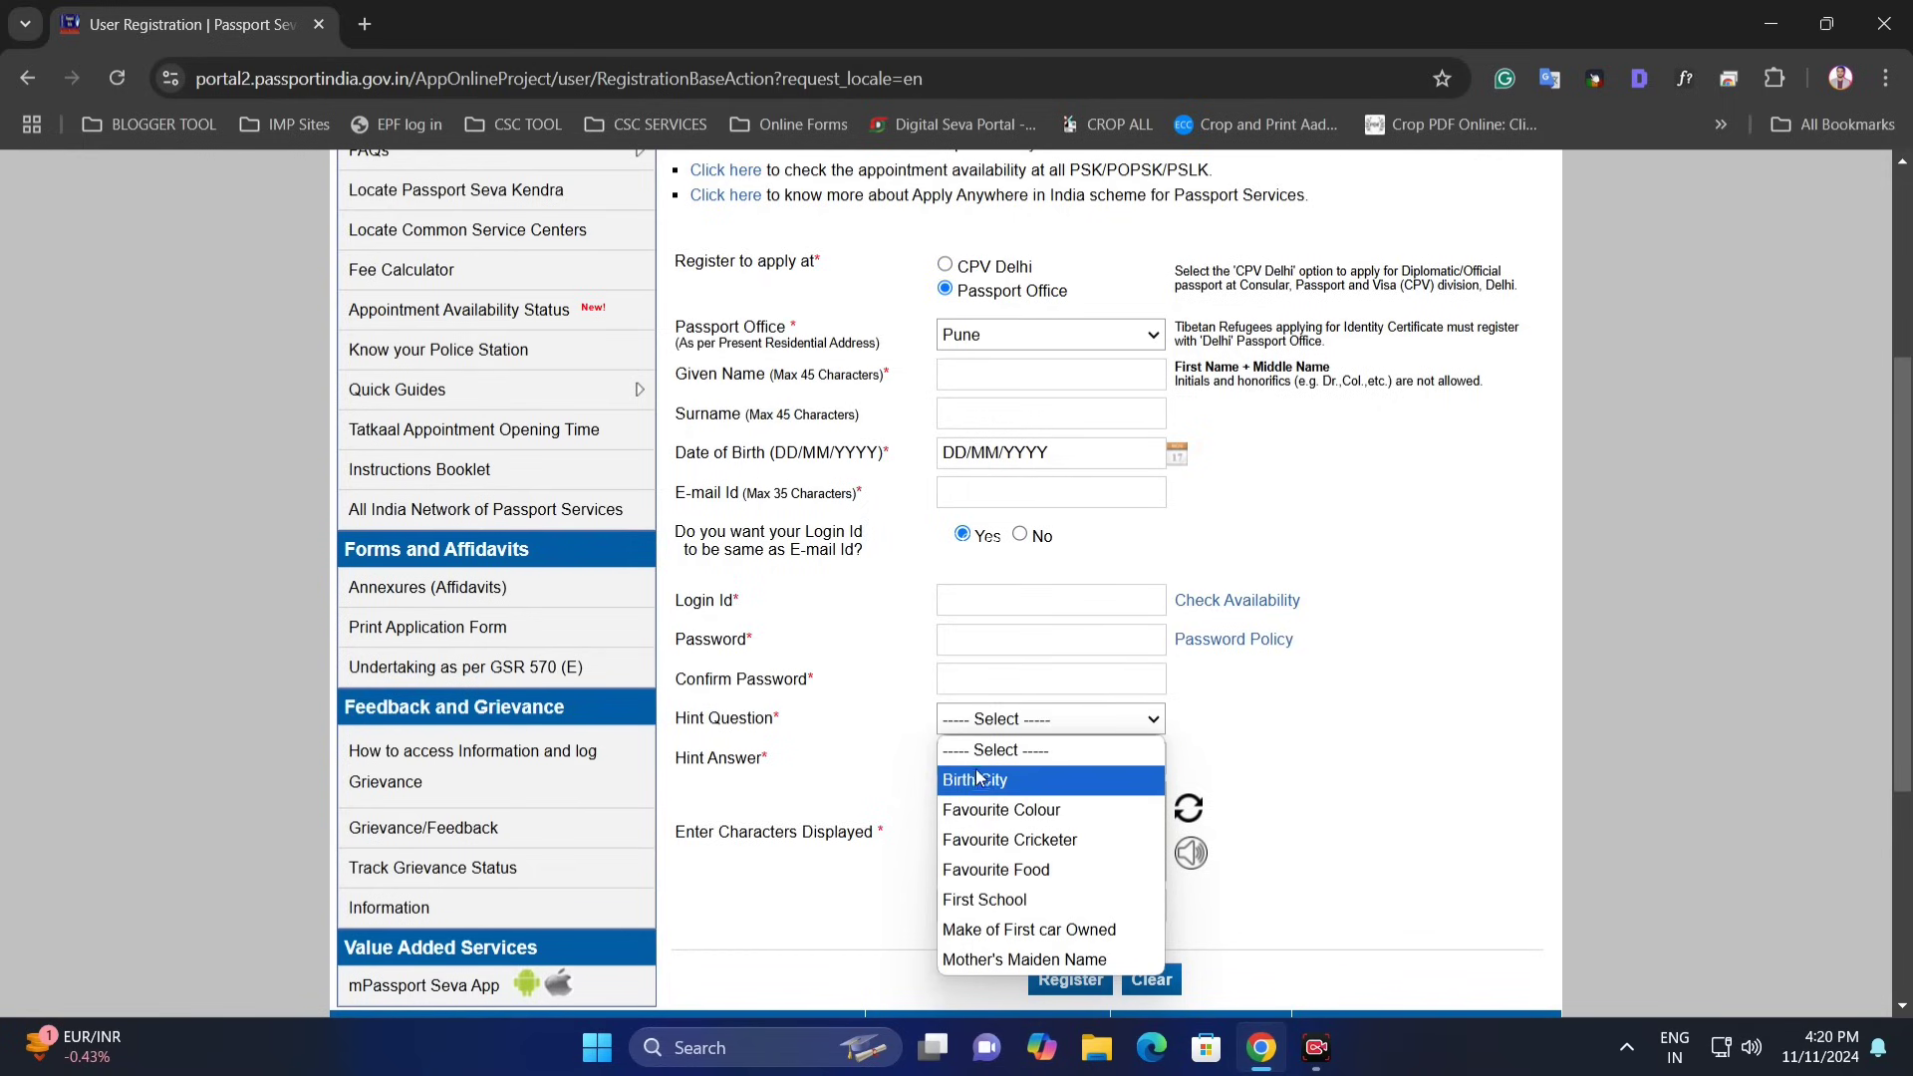
pyautogui.click(1043, 781)
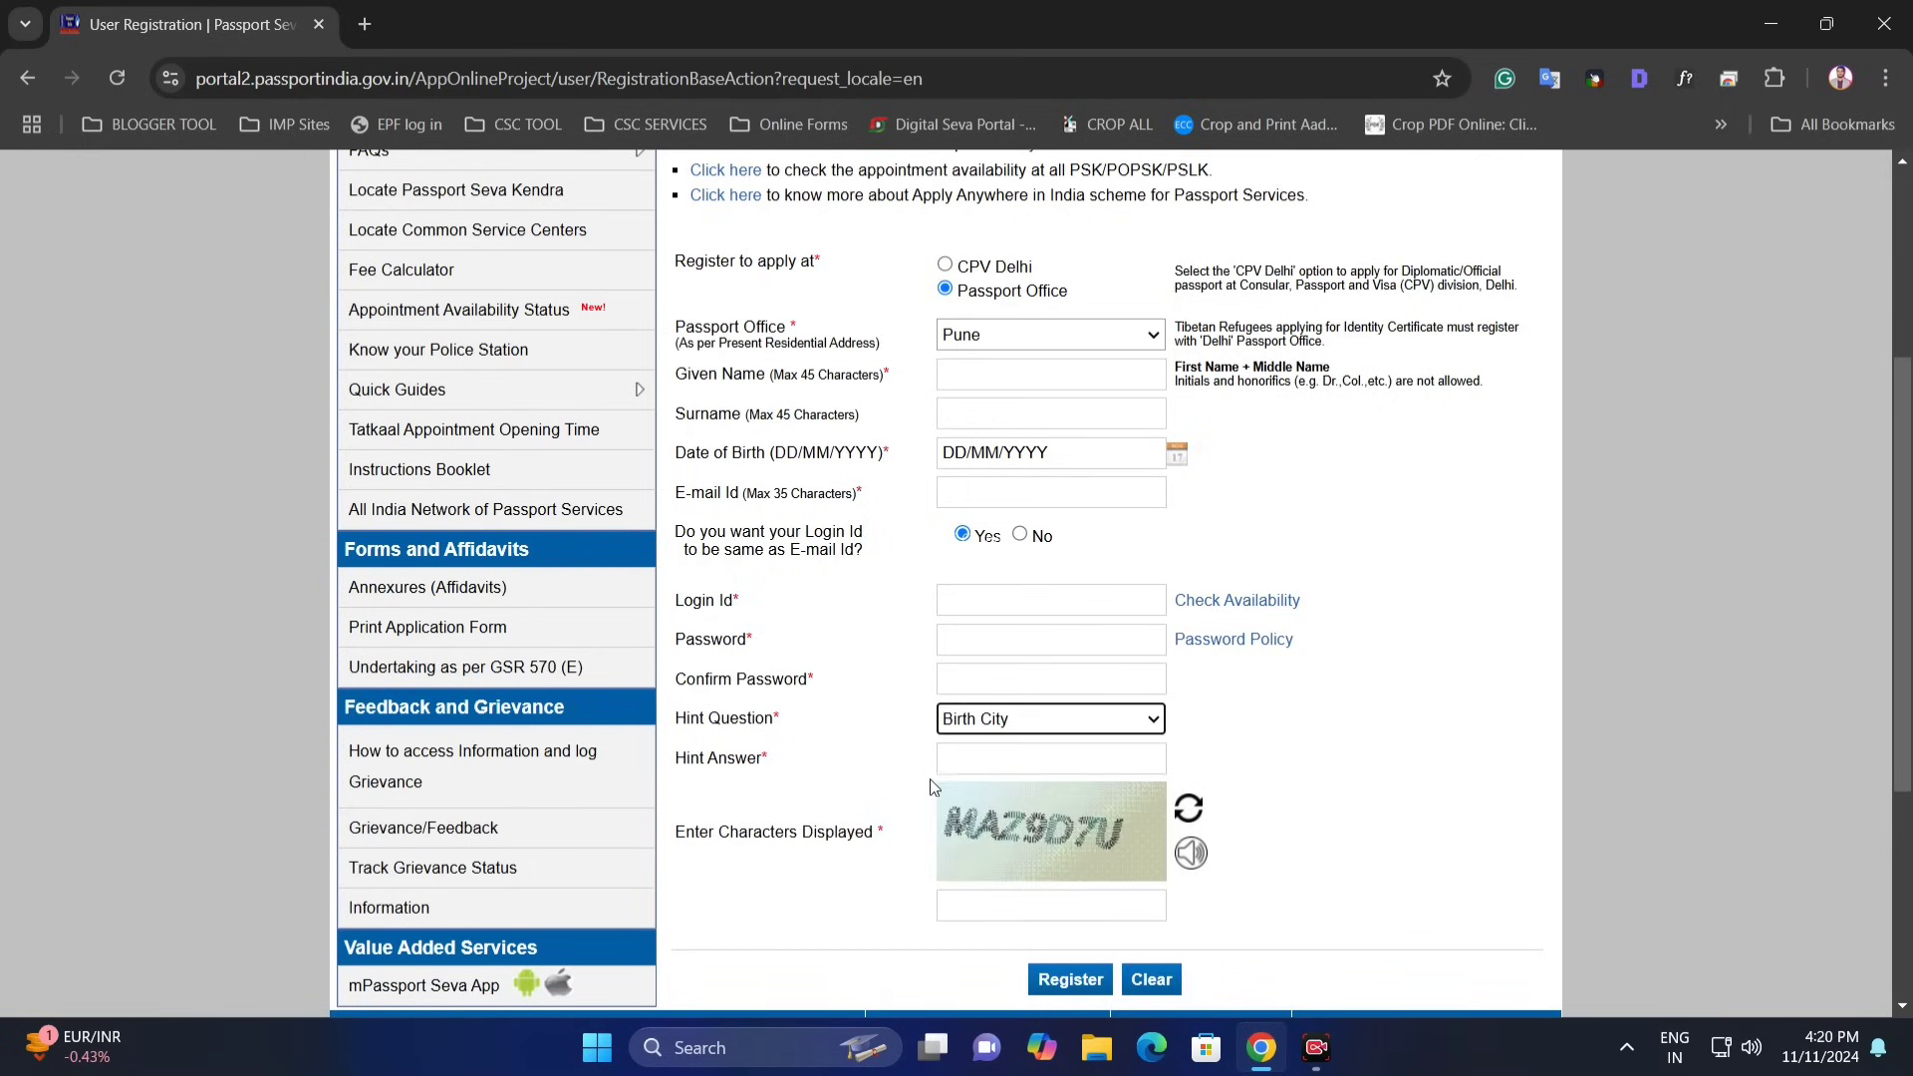
pyautogui.click(1029, 774)
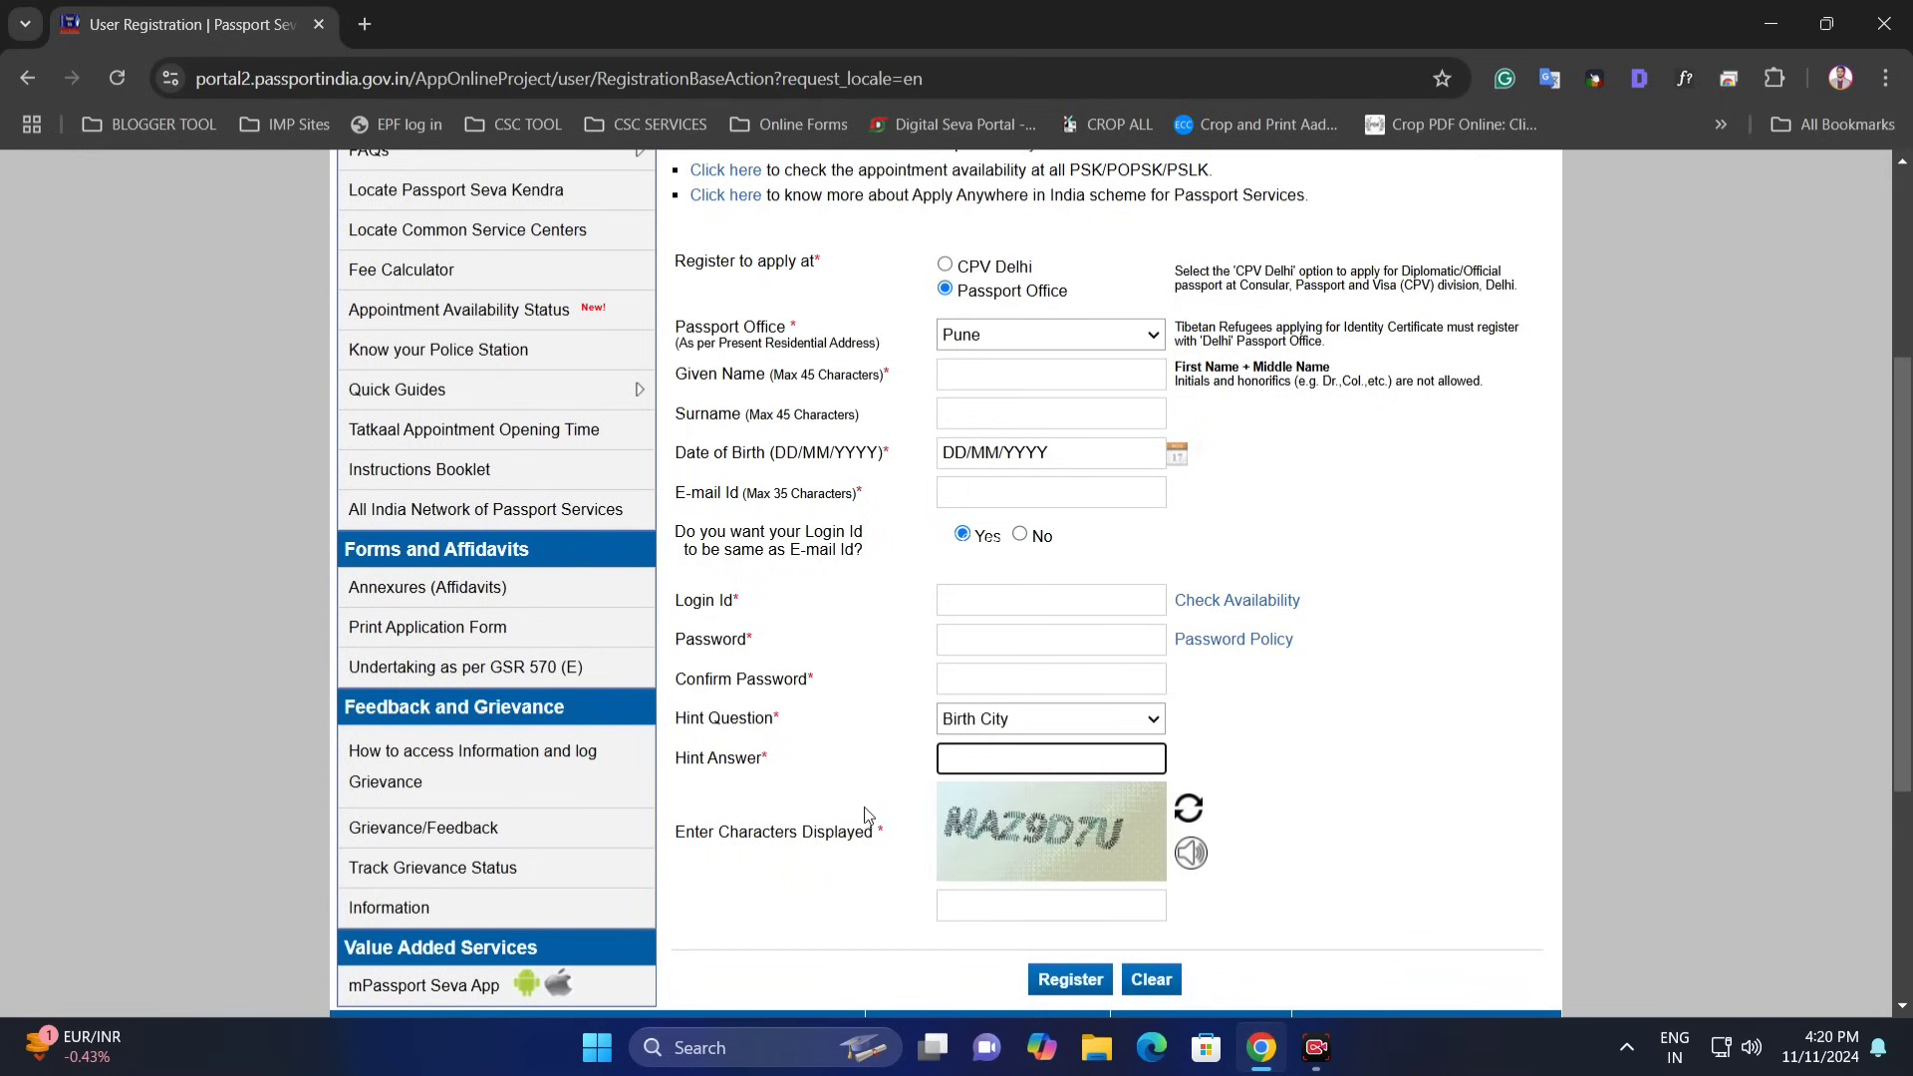
pyautogui.click(1005, 898)
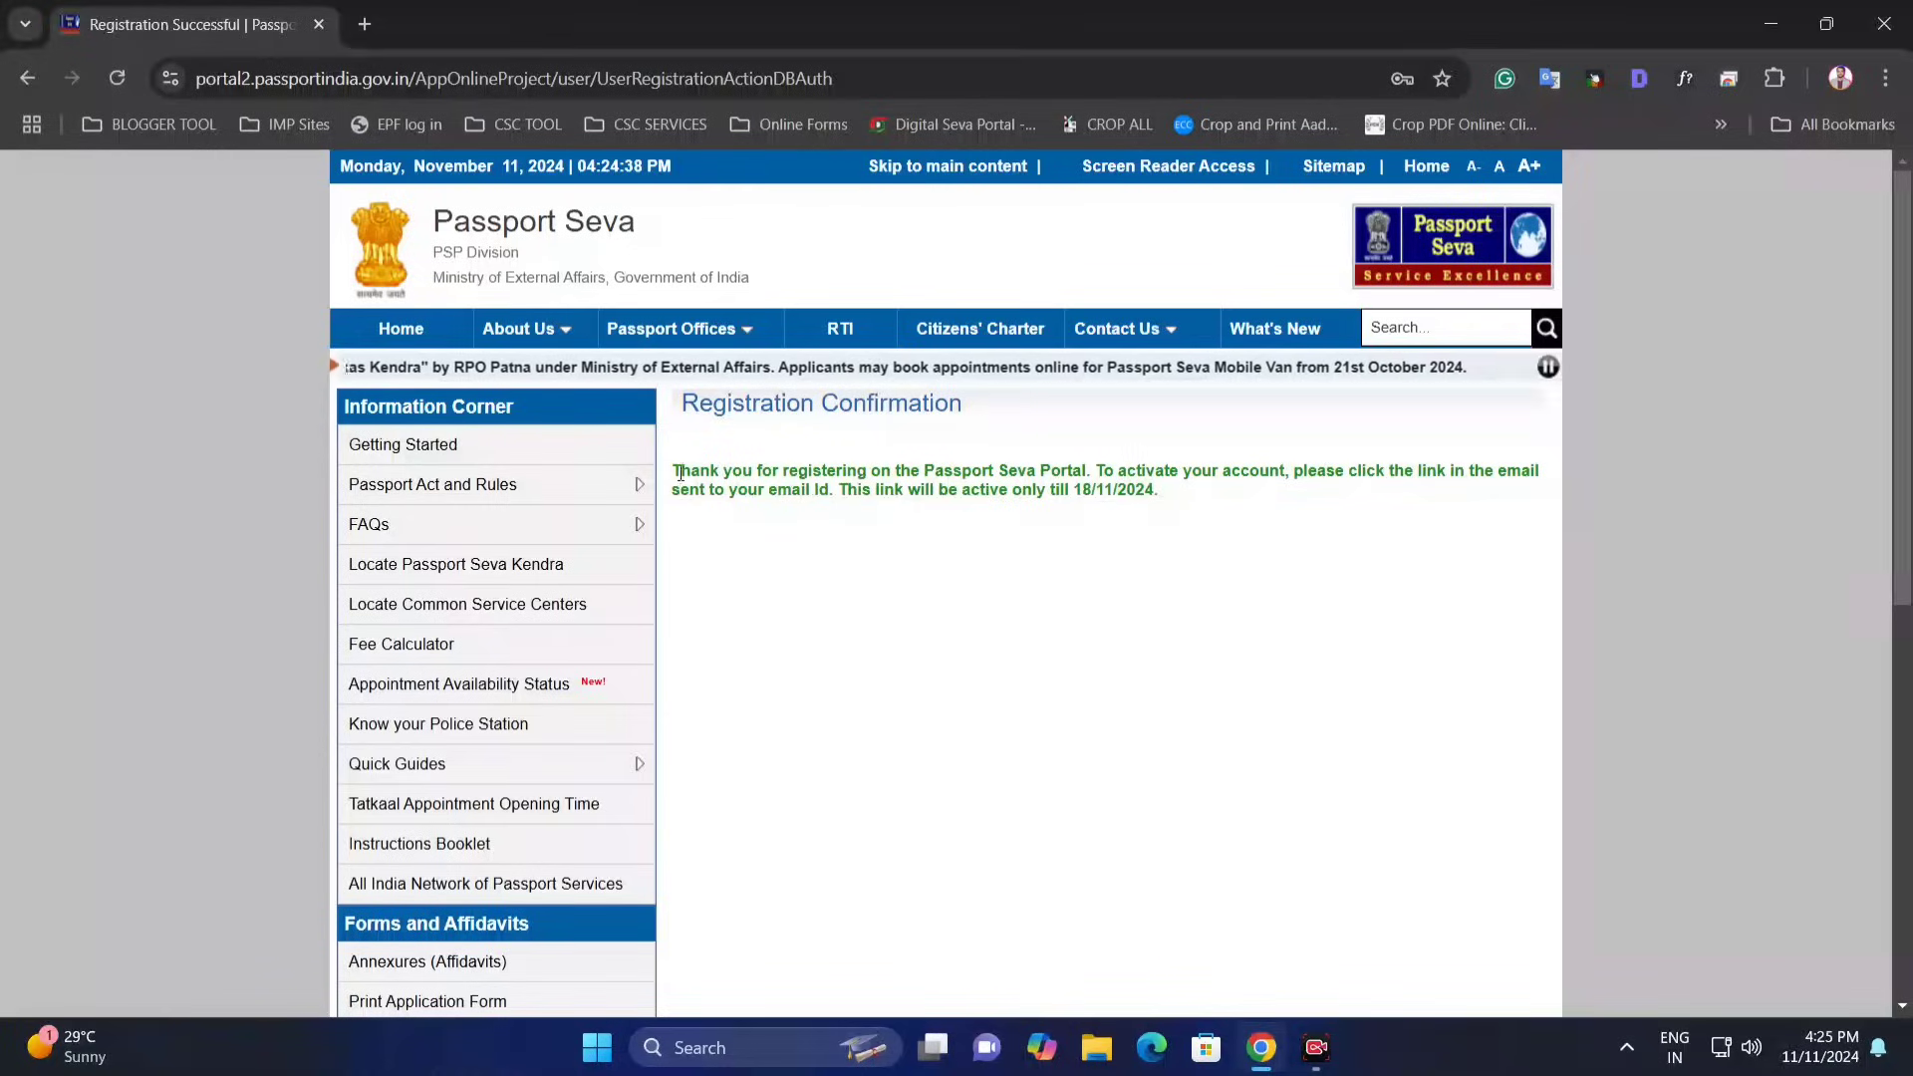
# - Review the Registration Confirmation, noting the activation link expires on 18/11/2024
pyautogui.moveTo(681, 473); pyautogui.dragTo(1285, 475)
pyautogui.moveTo(1155, 474); pyautogui.dragTo(1200, 504)
pyautogui.click(1236, 531)
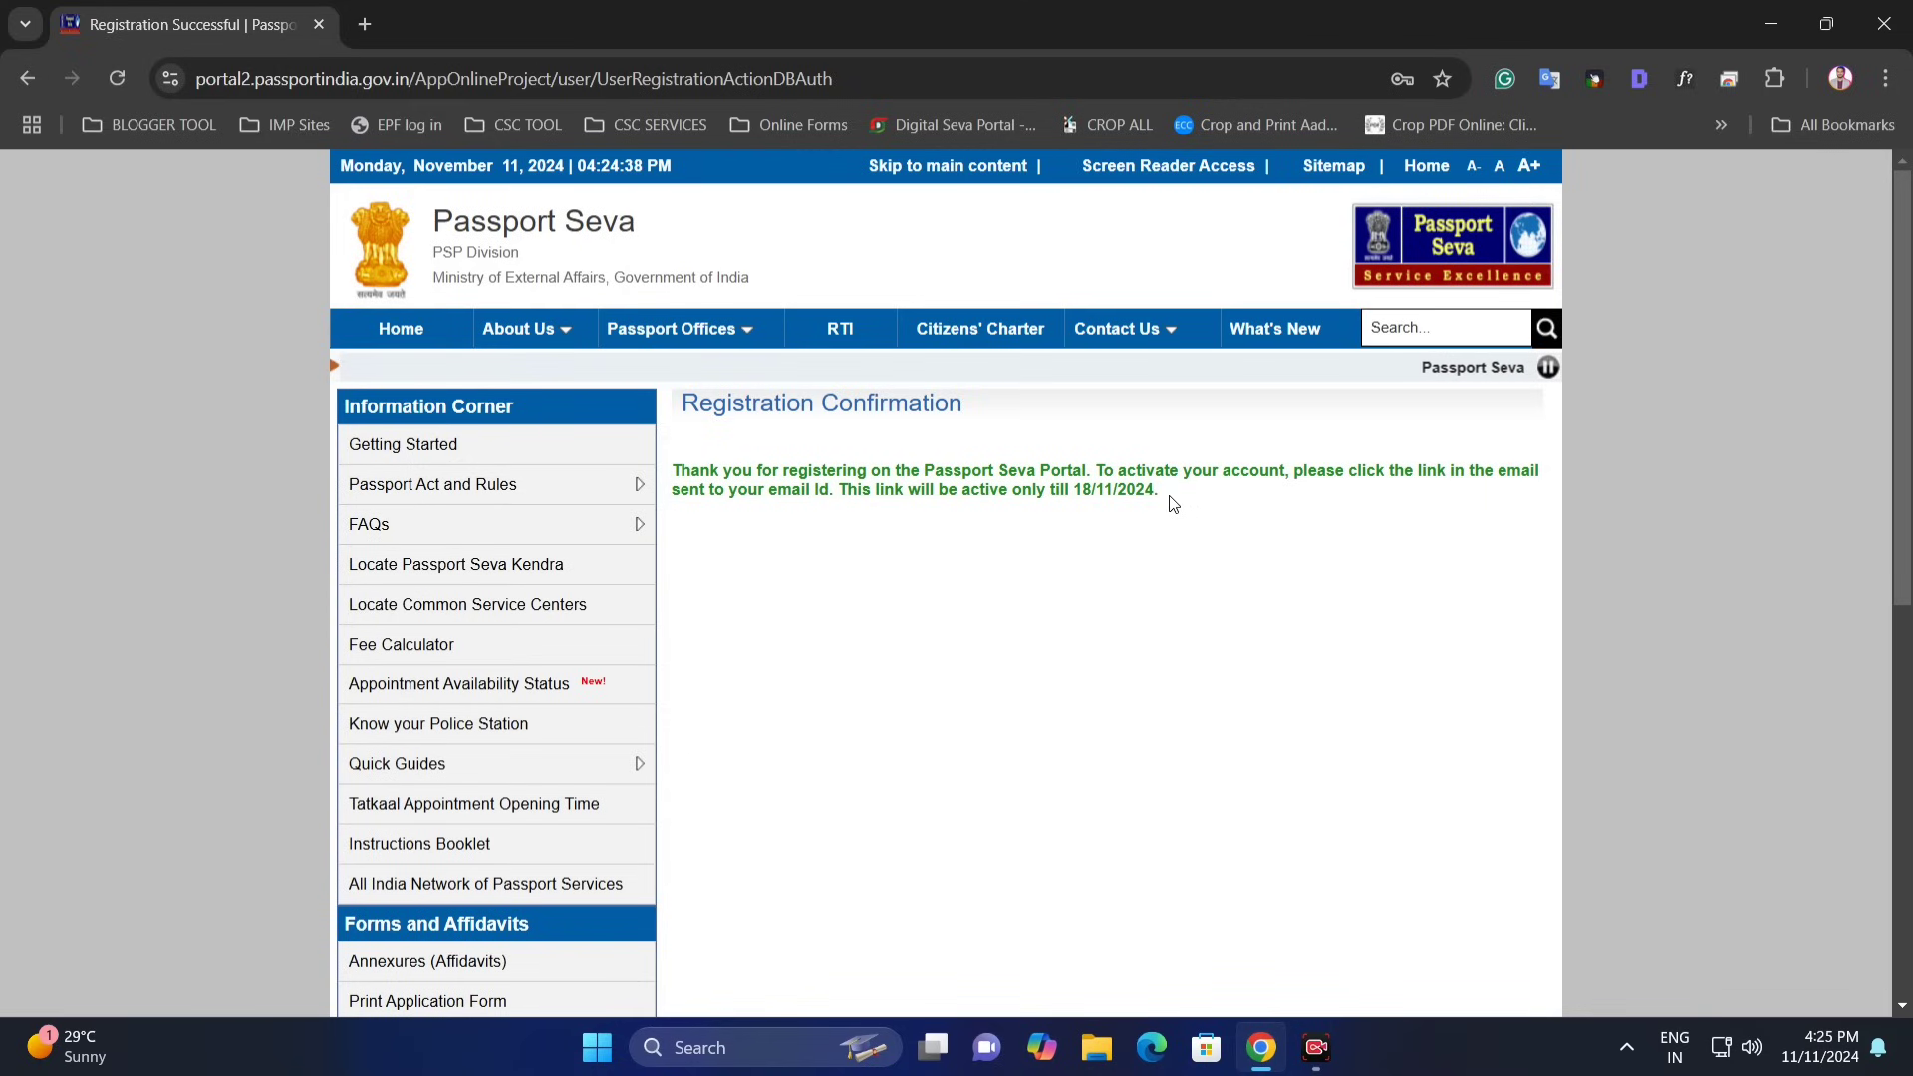
pyautogui.moveTo(1164, 495); pyautogui.dragTo(848, 464)
pyautogui.click(848, 465)
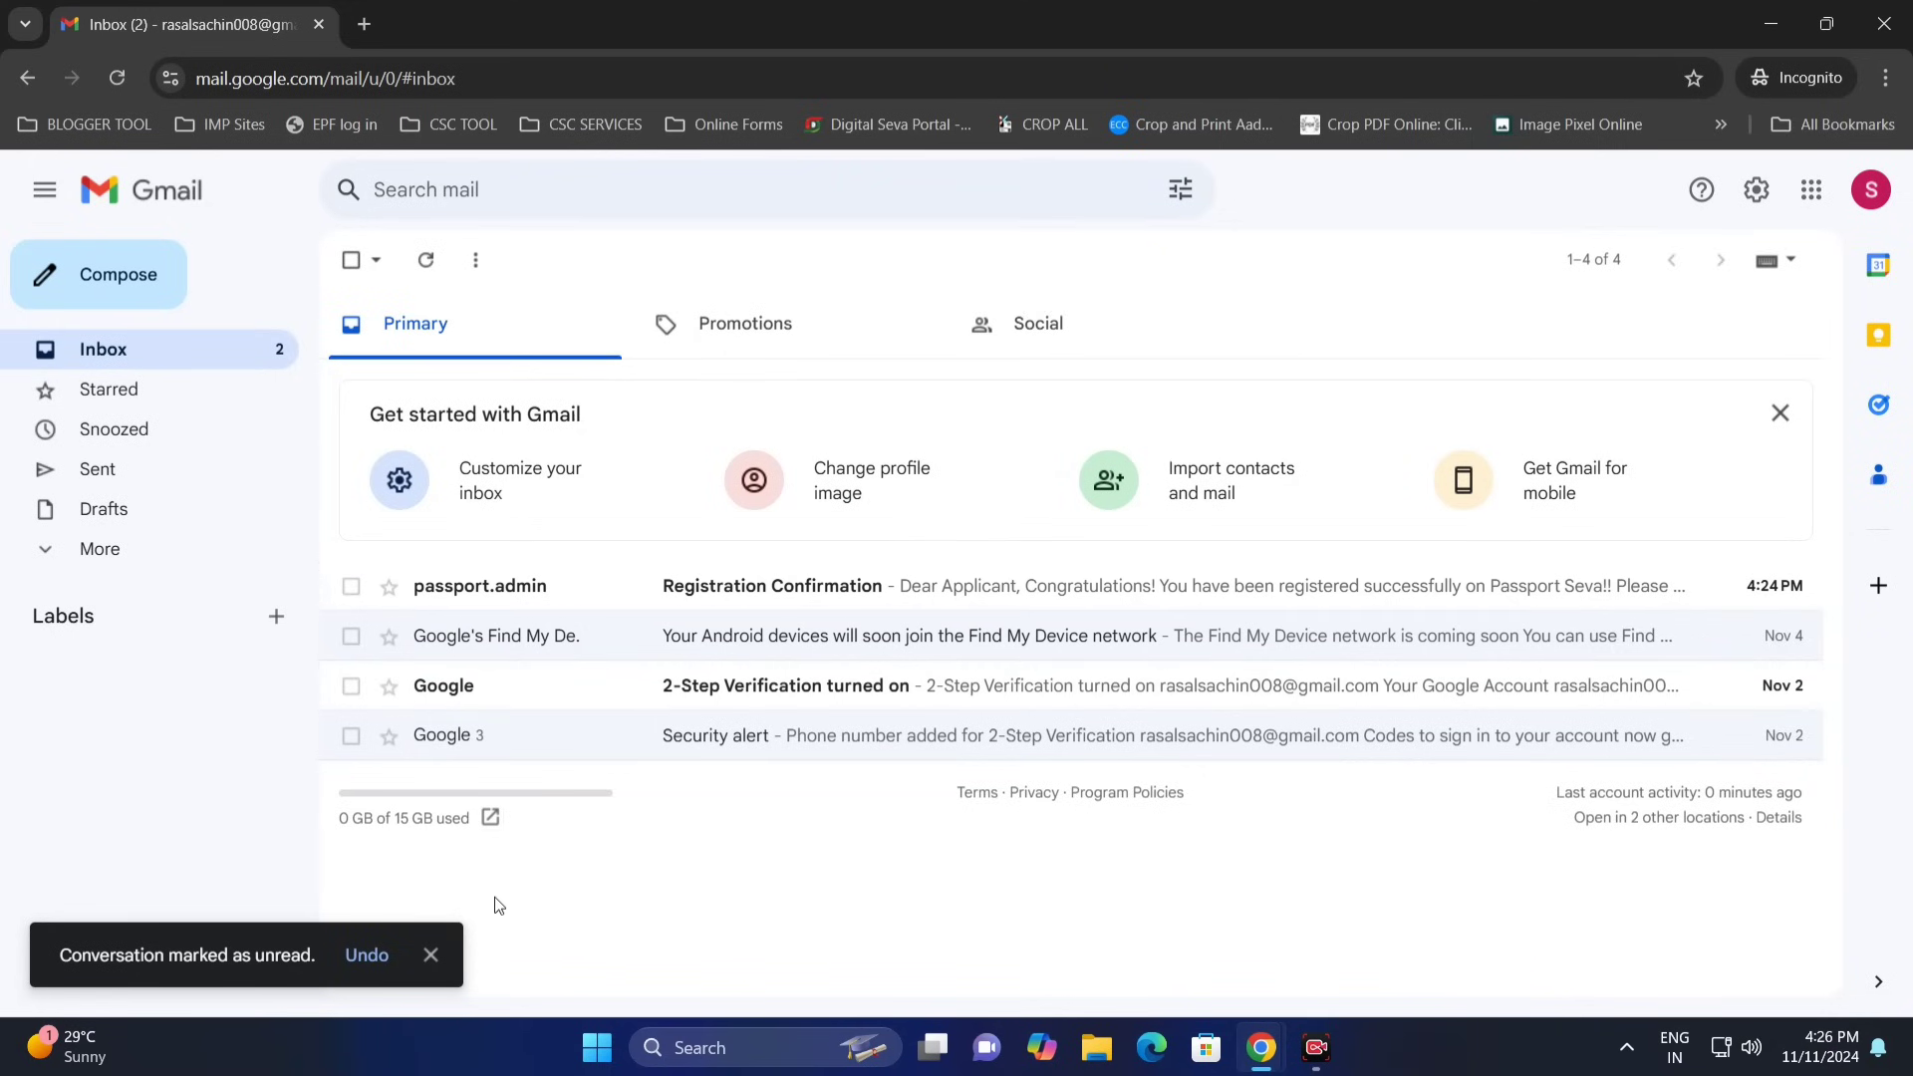
# - Open the Passport Seva Registration Confirmation e-mail in Gmail and follow its activation link
pyautogui.click(430, 954)
pyautogui.click(596, 589)
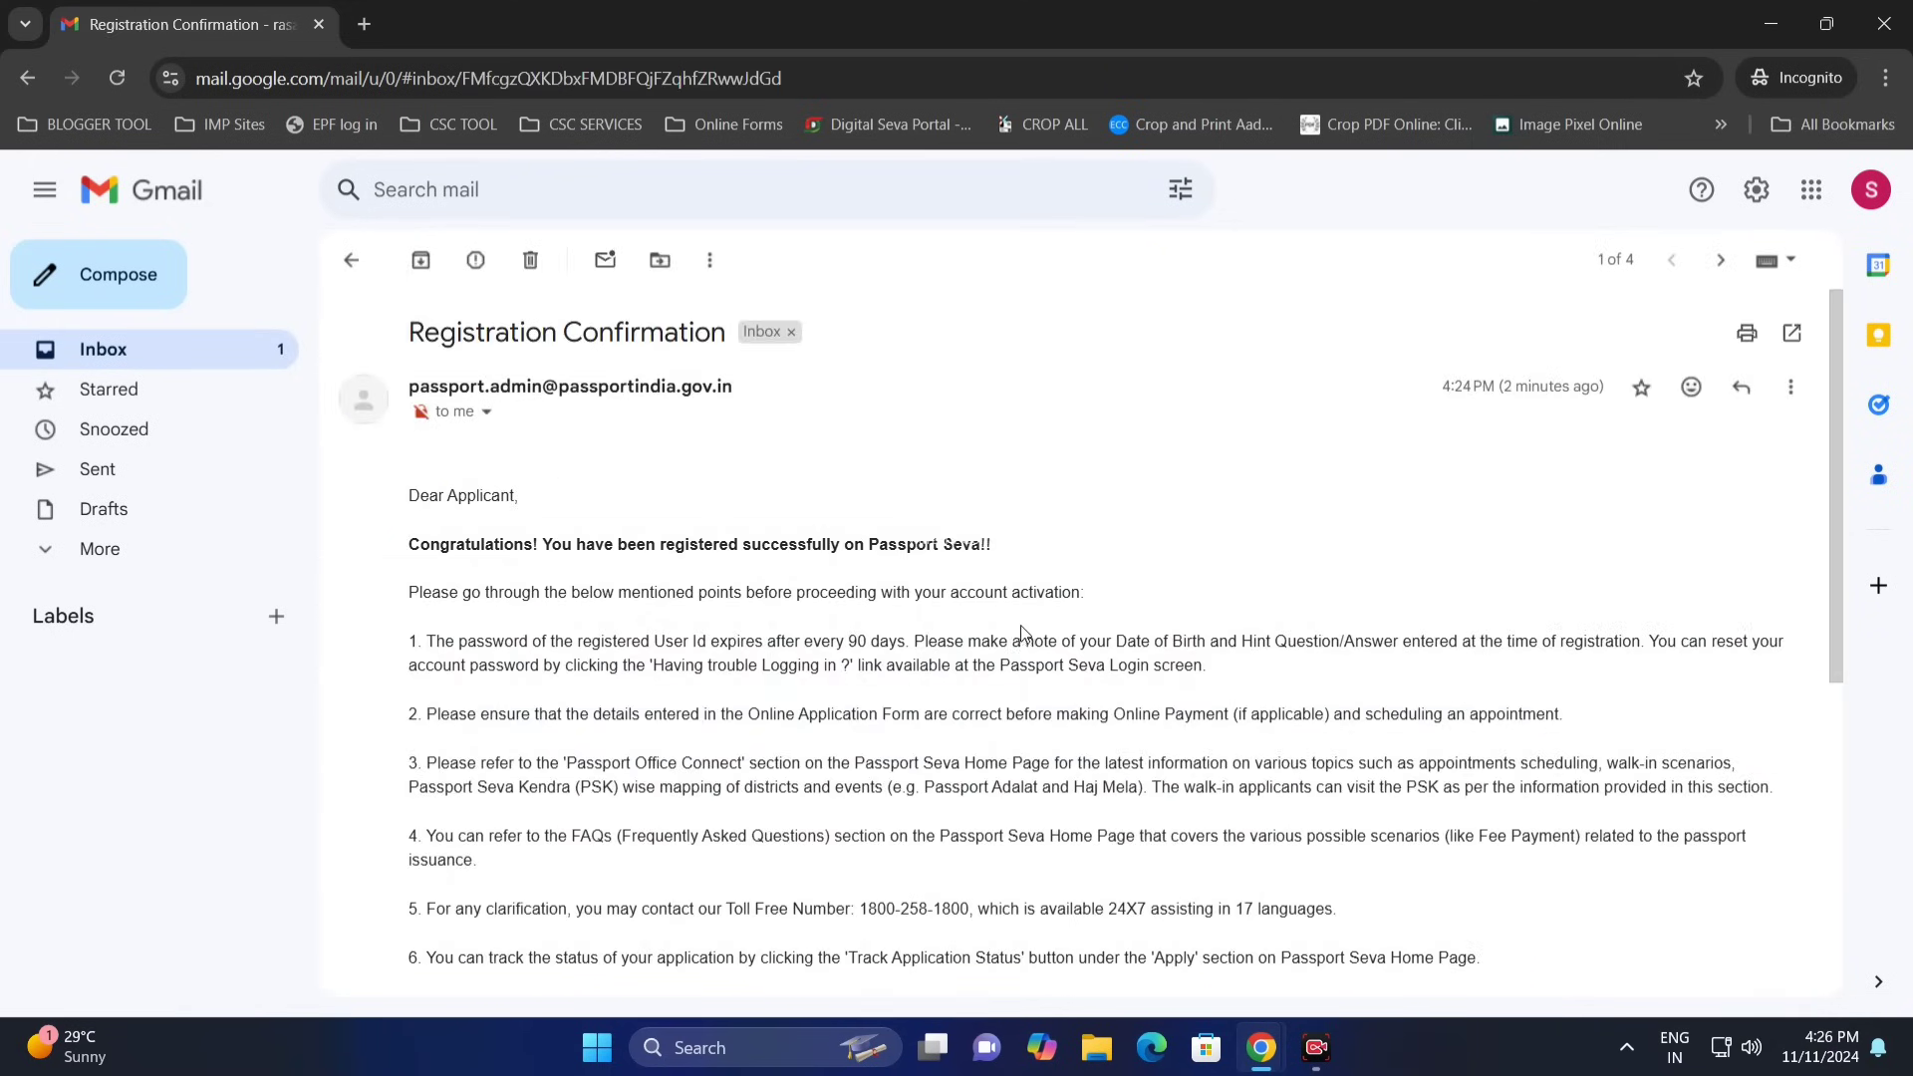
pyautogui.scroll(-4, 497, 548)
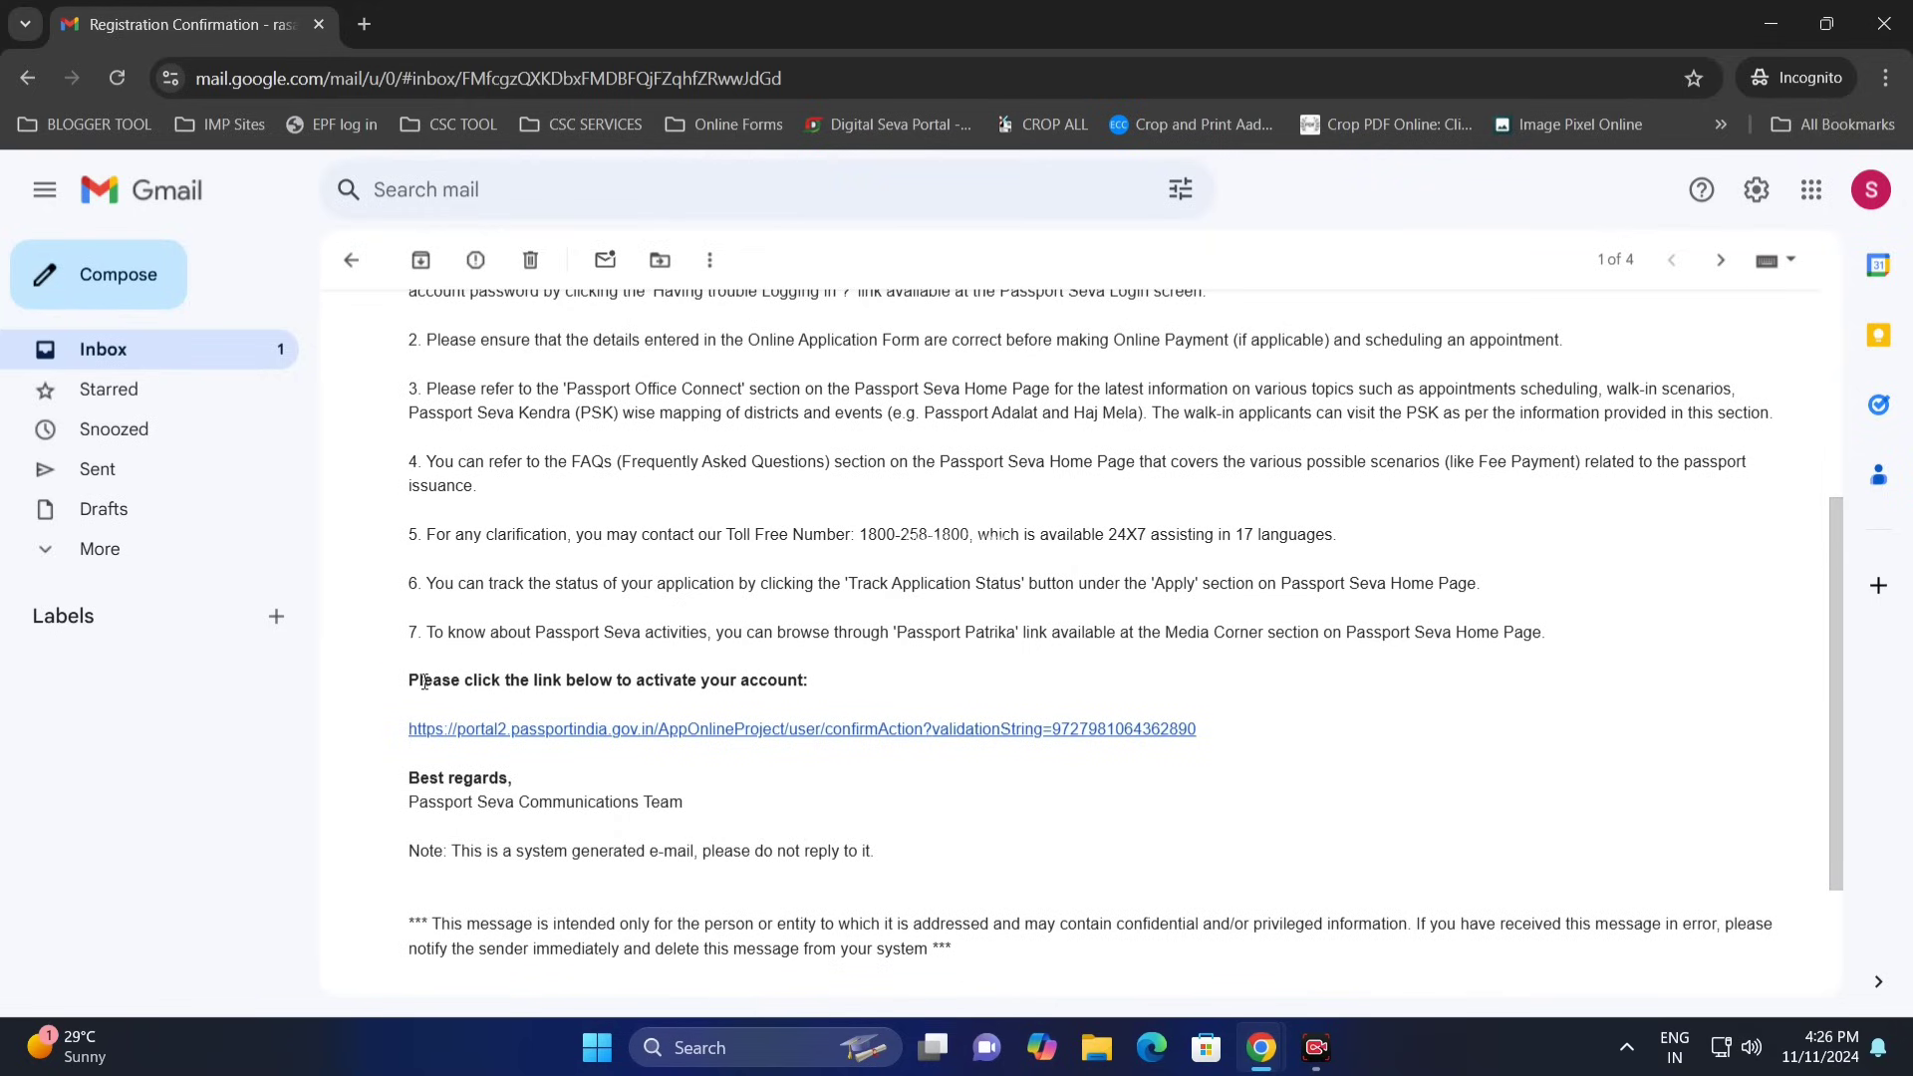
pyautogui.moveTo(424, 681); pyautogui.dragTo(849, 706)
pyautogui.scroll(-1, 862, 693)
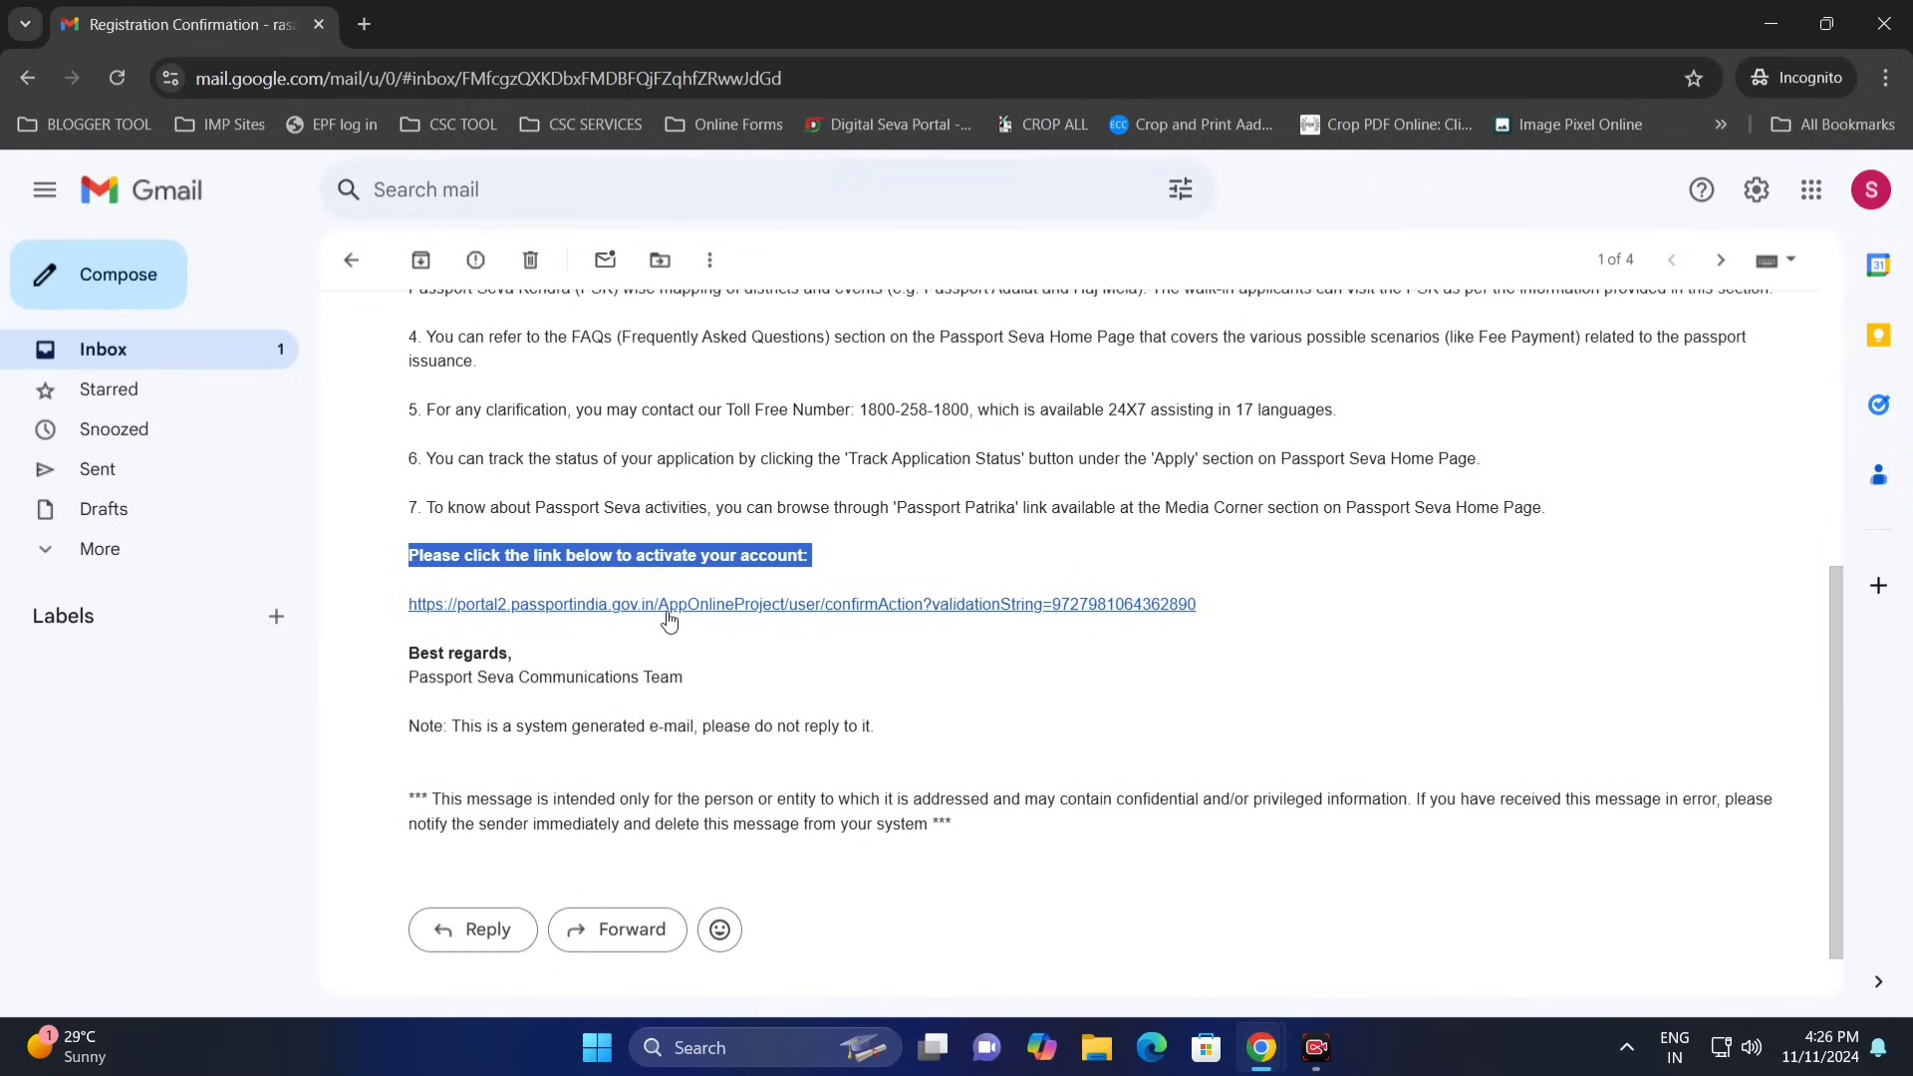
pyautogui.click(751, 662)
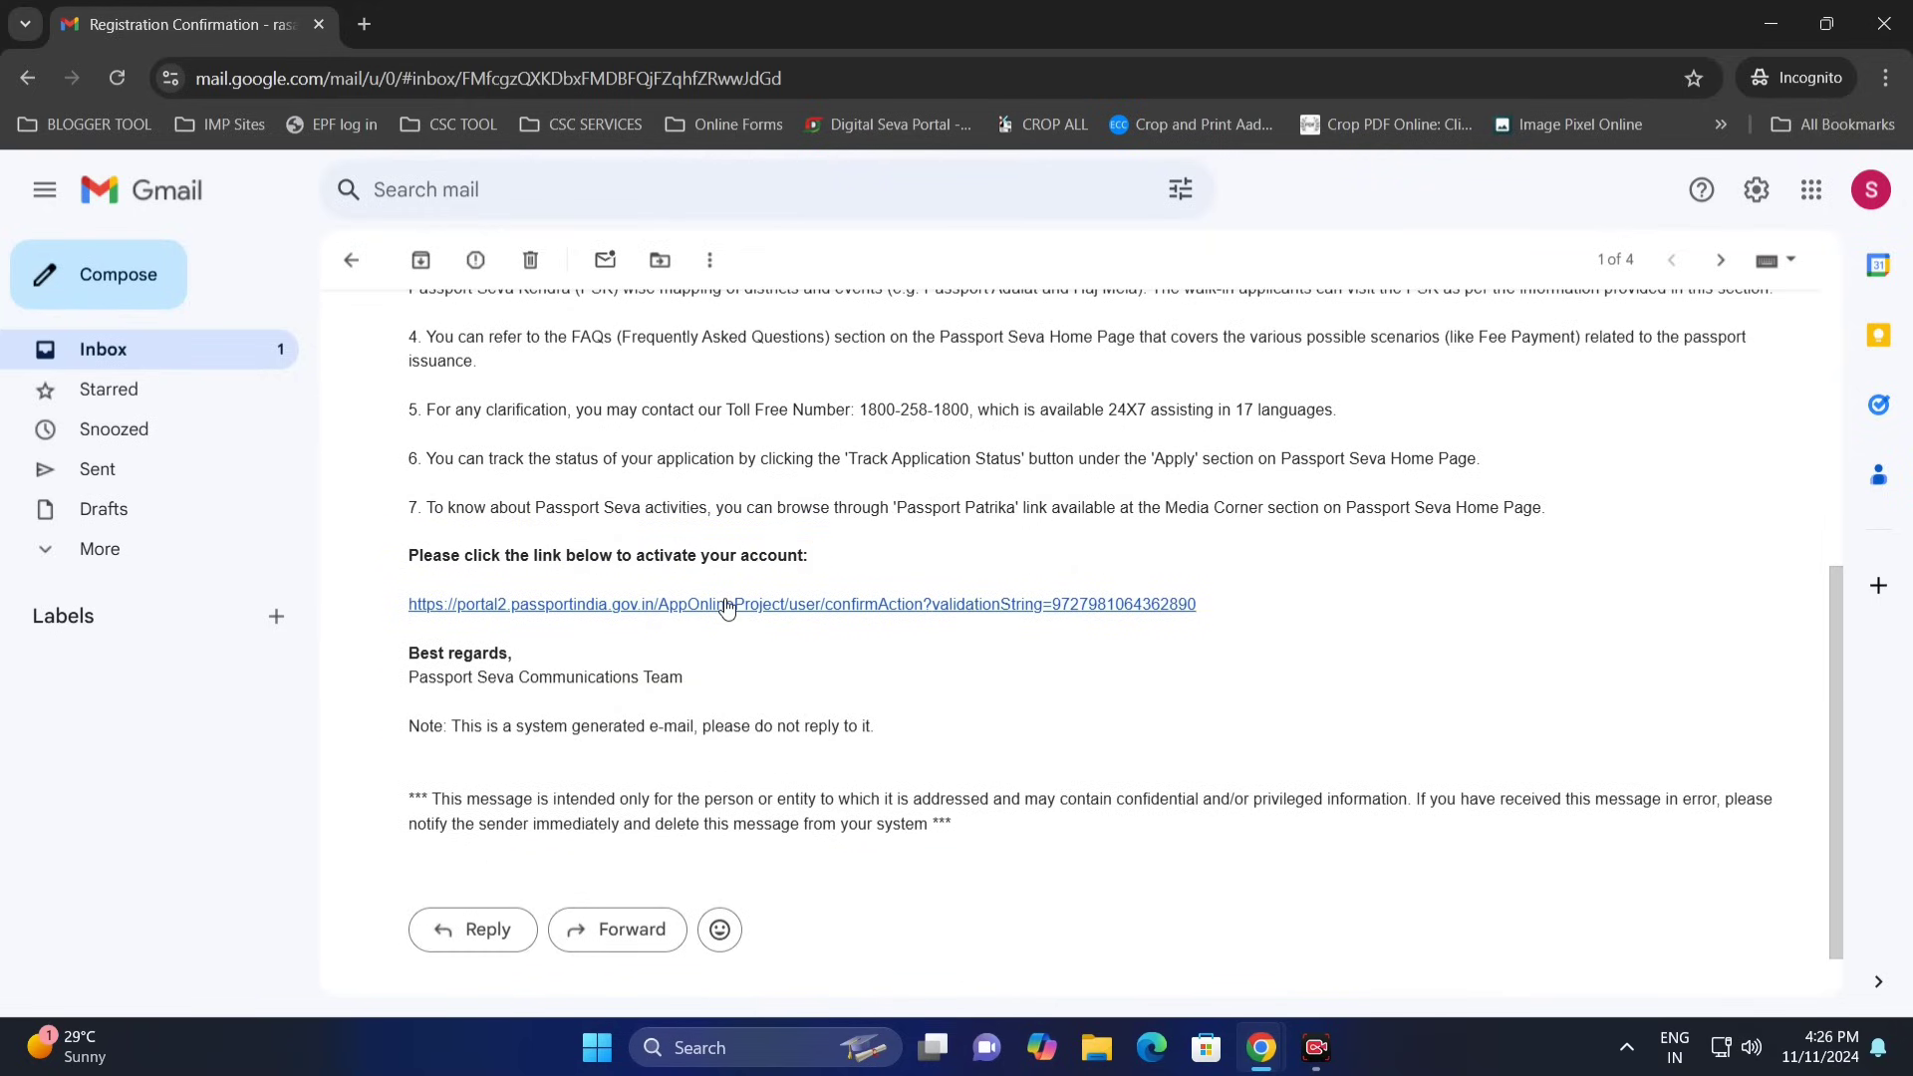
pyautogui.click(726, 605)
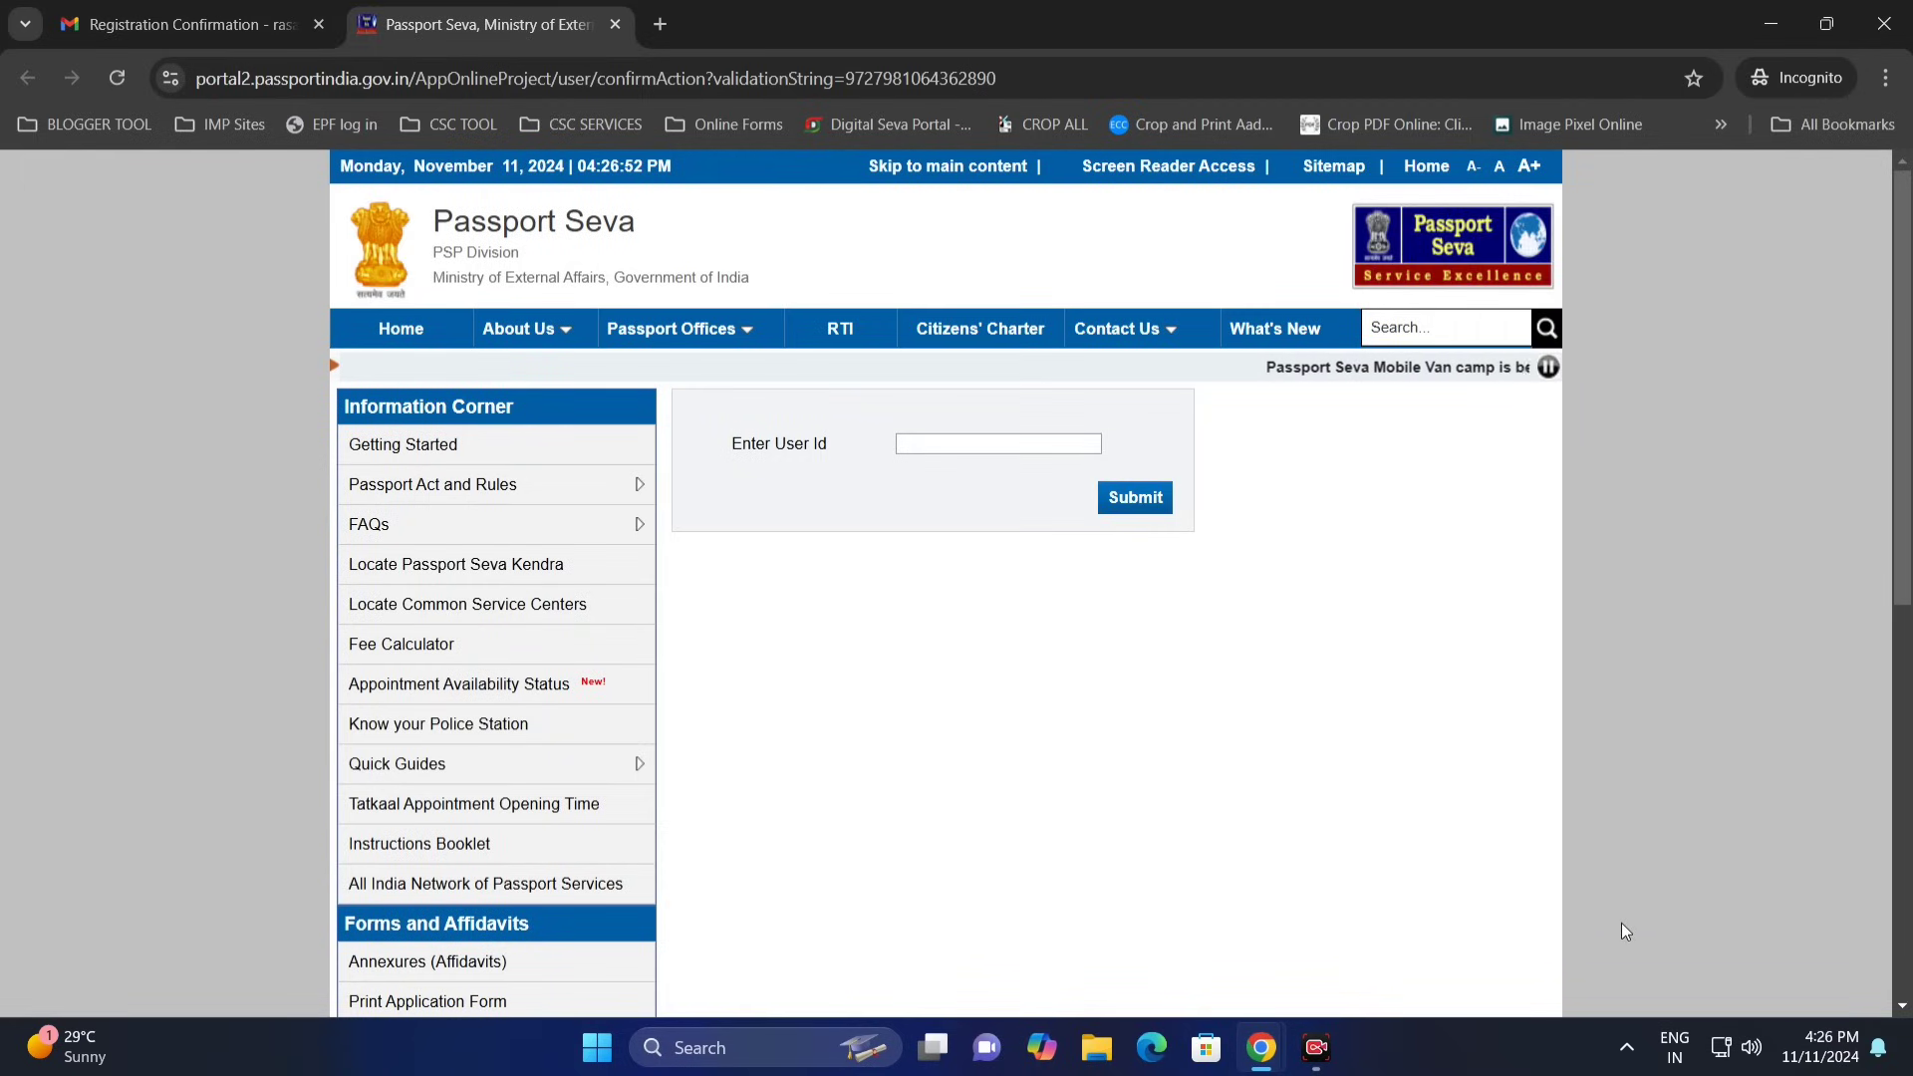
# - Activate the account by submitting the pasted registered user id
pyautogui.click(1031, 445)
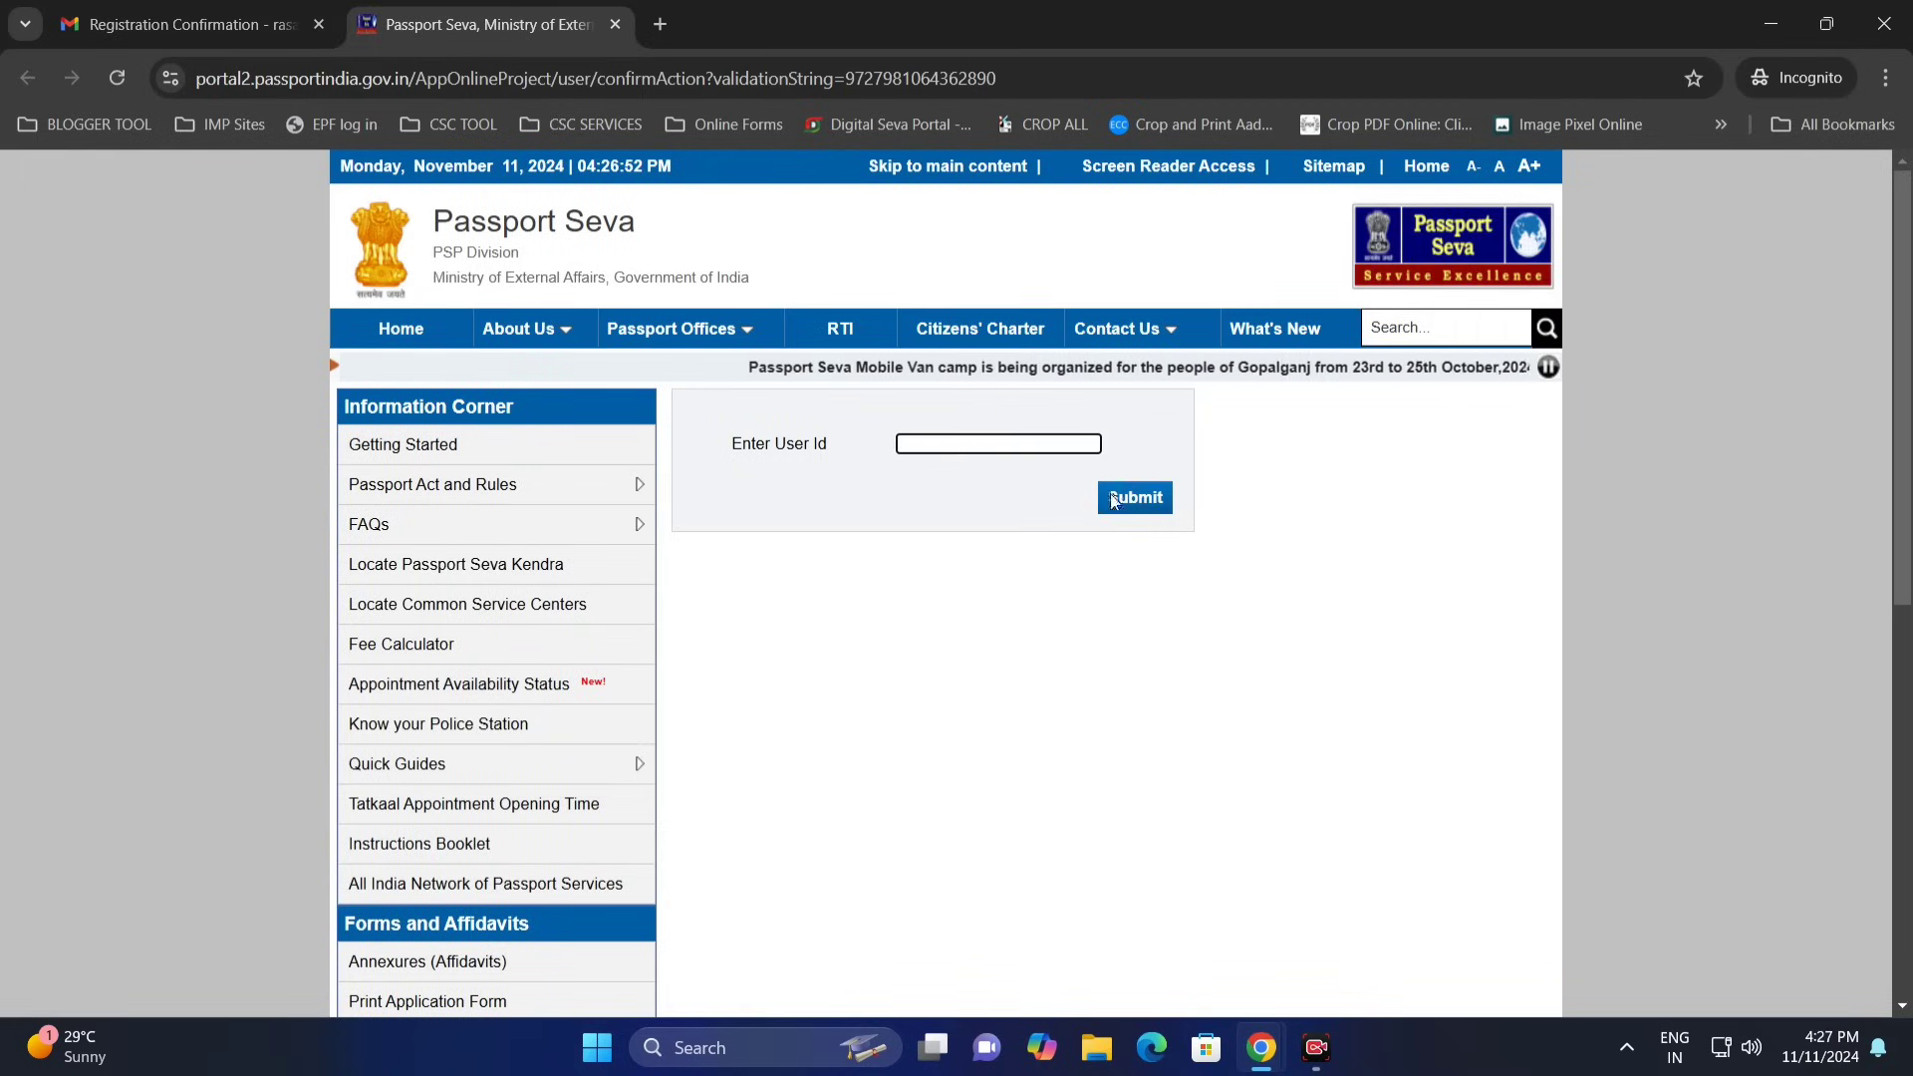
pyautogui.hotkey('ctrl', 'v')
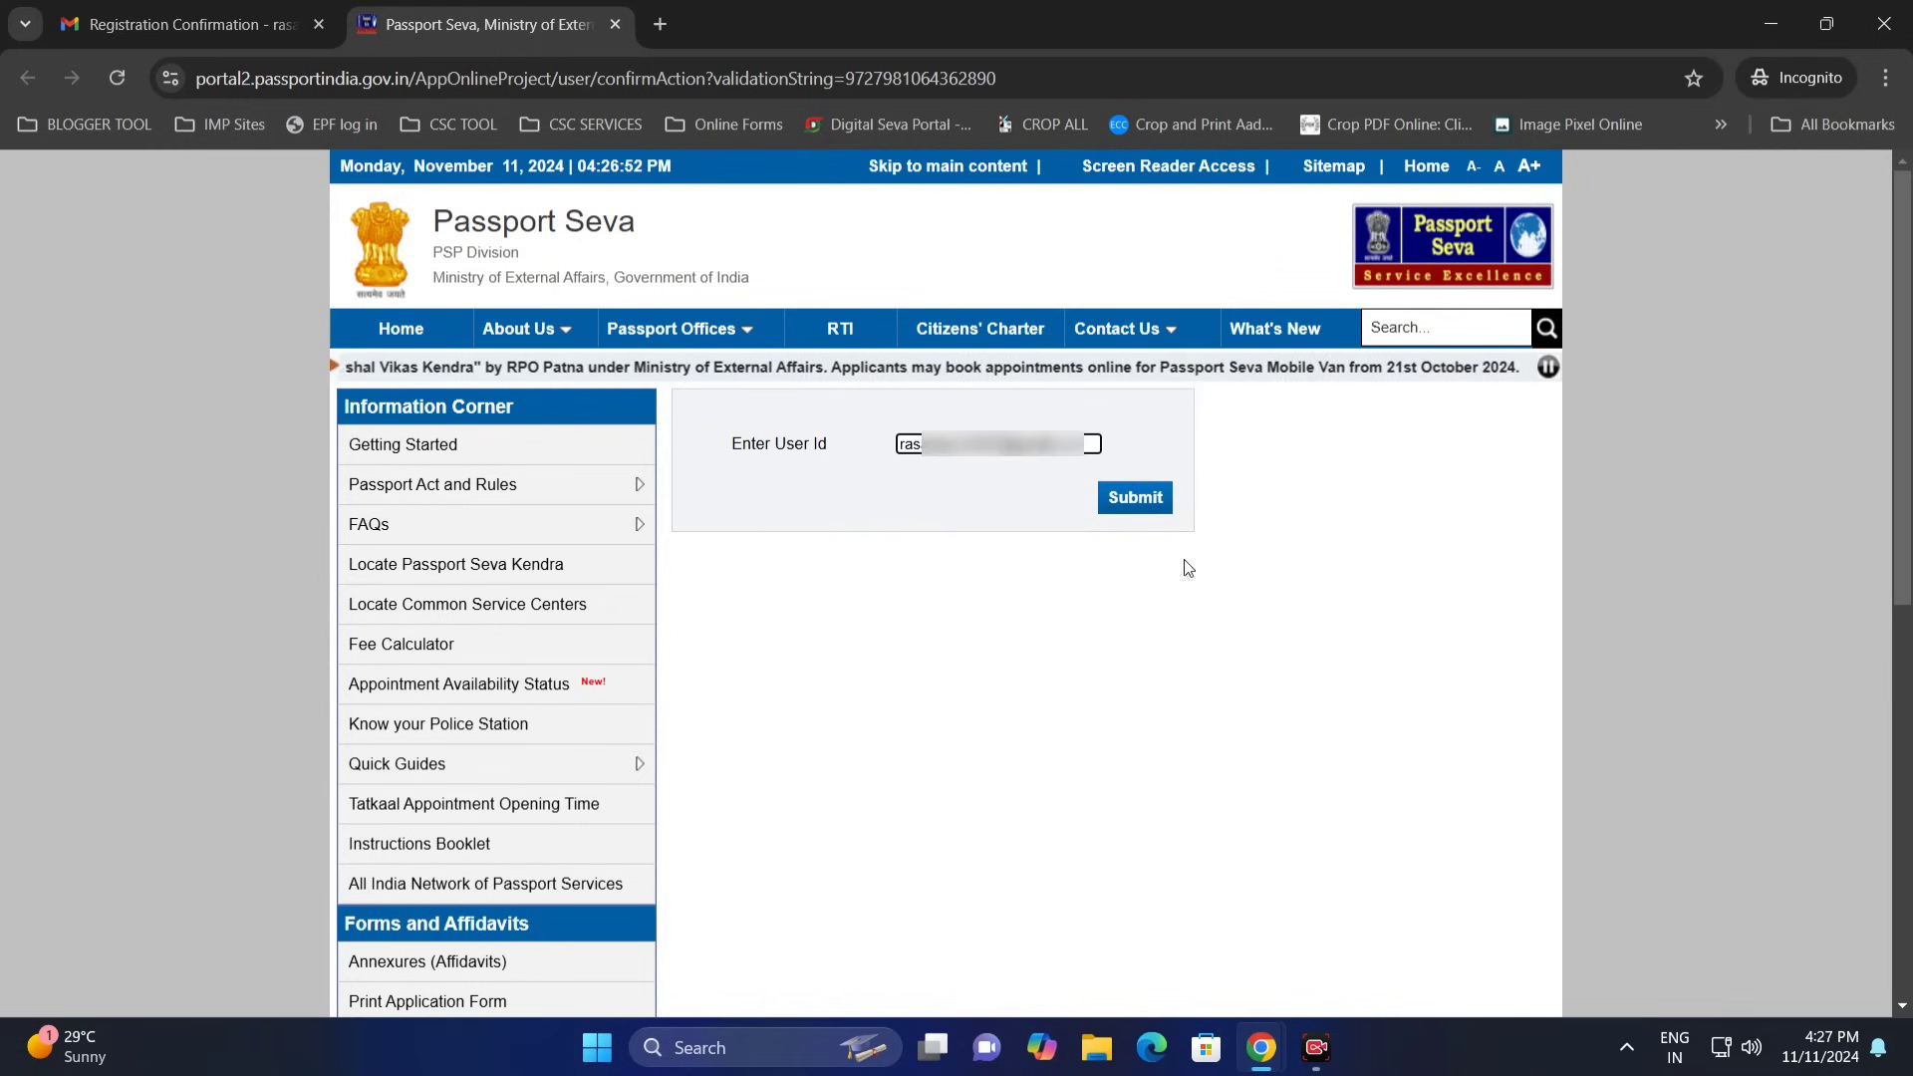
pyautogui.click(1127, 498)
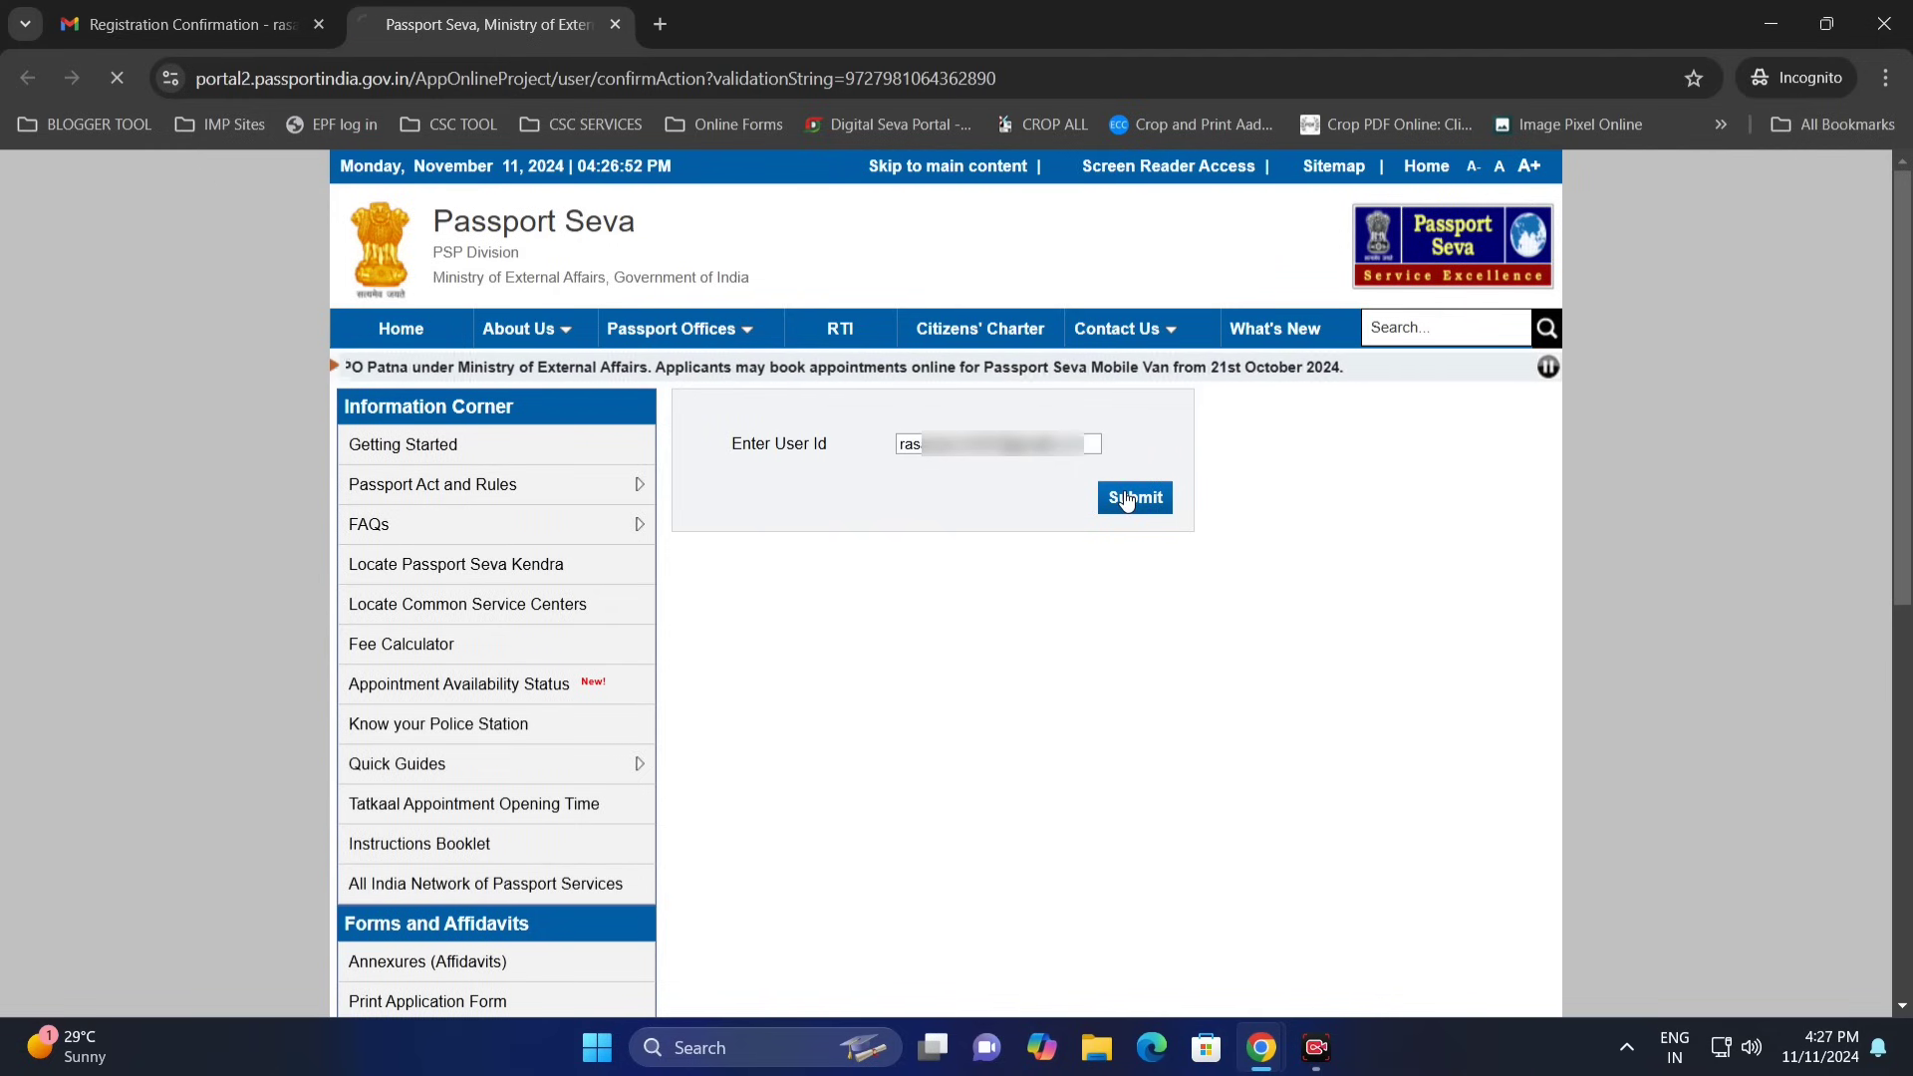
# - Check the account-activated message, then close the e-mail tab and private window
pyautogui.moveTo(679, 423); pyautogui.dragTo(1084, 434)
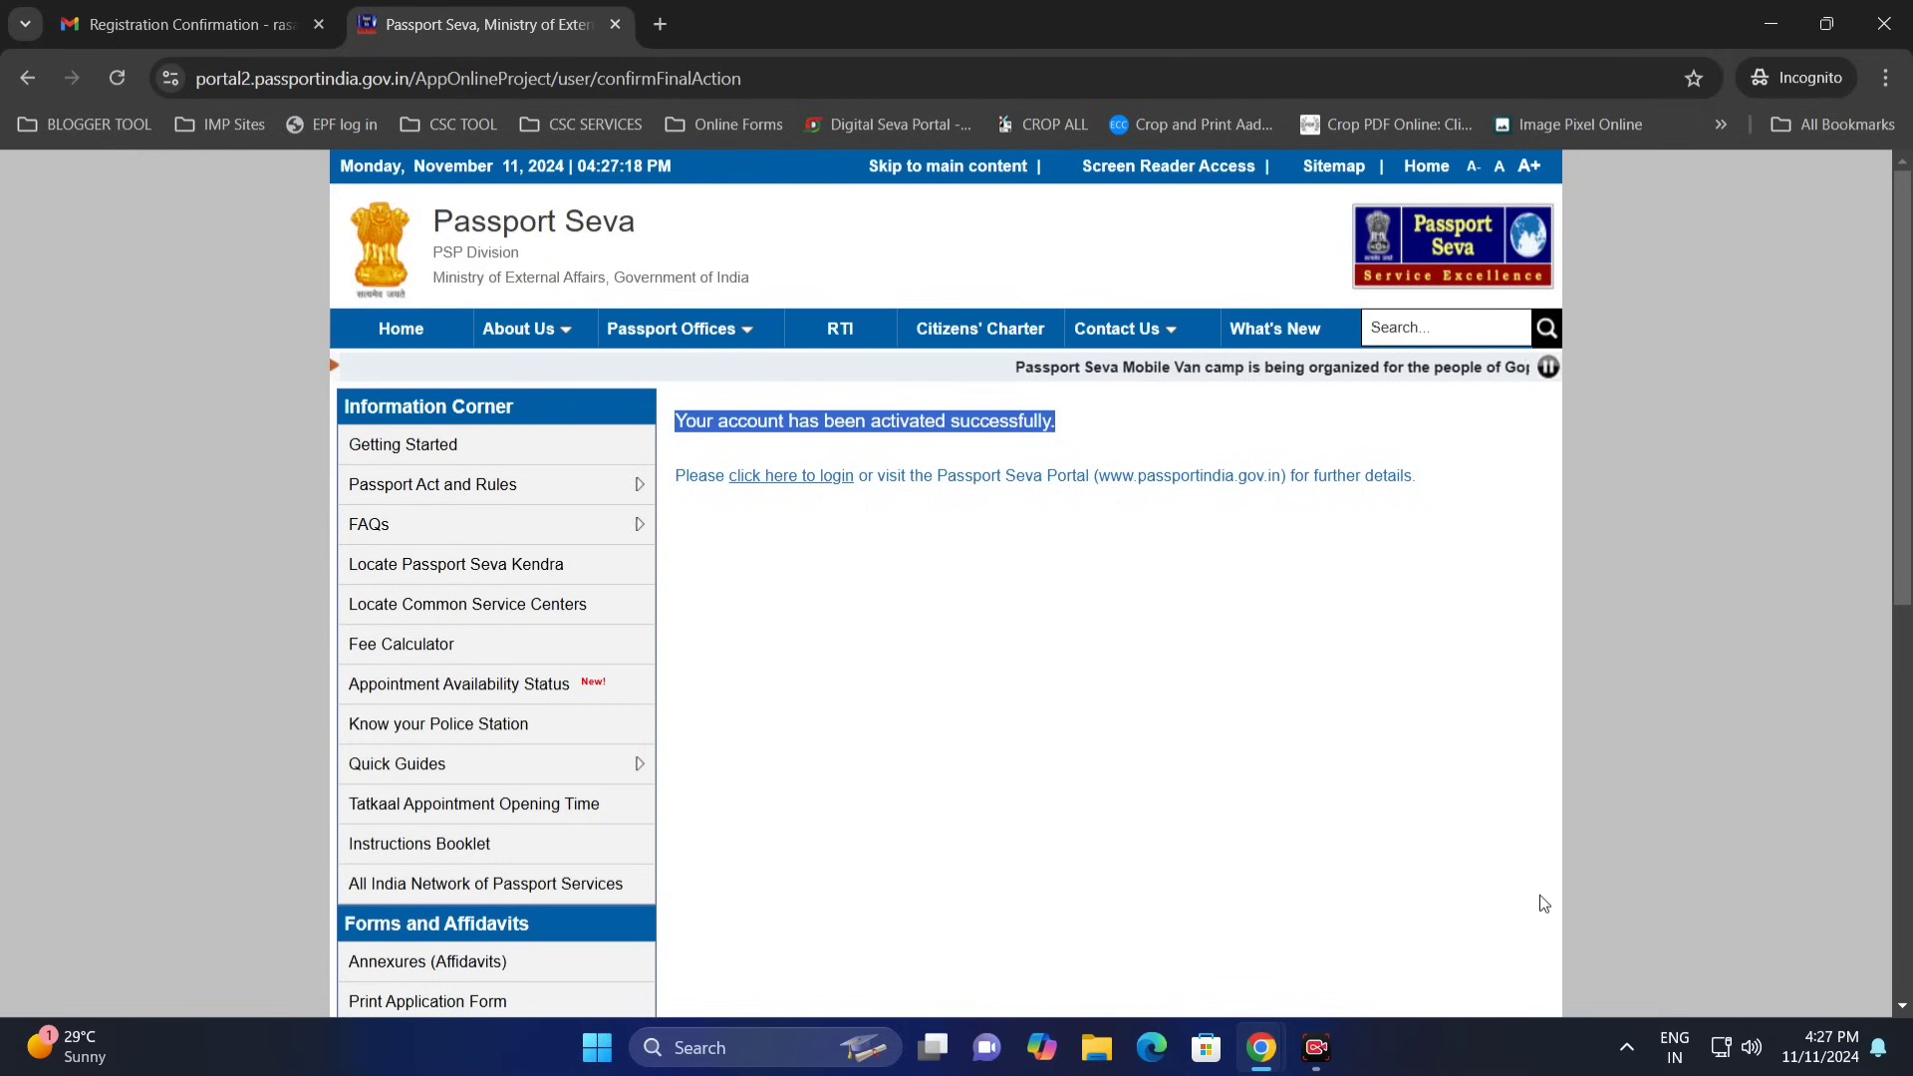
pyautogui.click(319, 24)
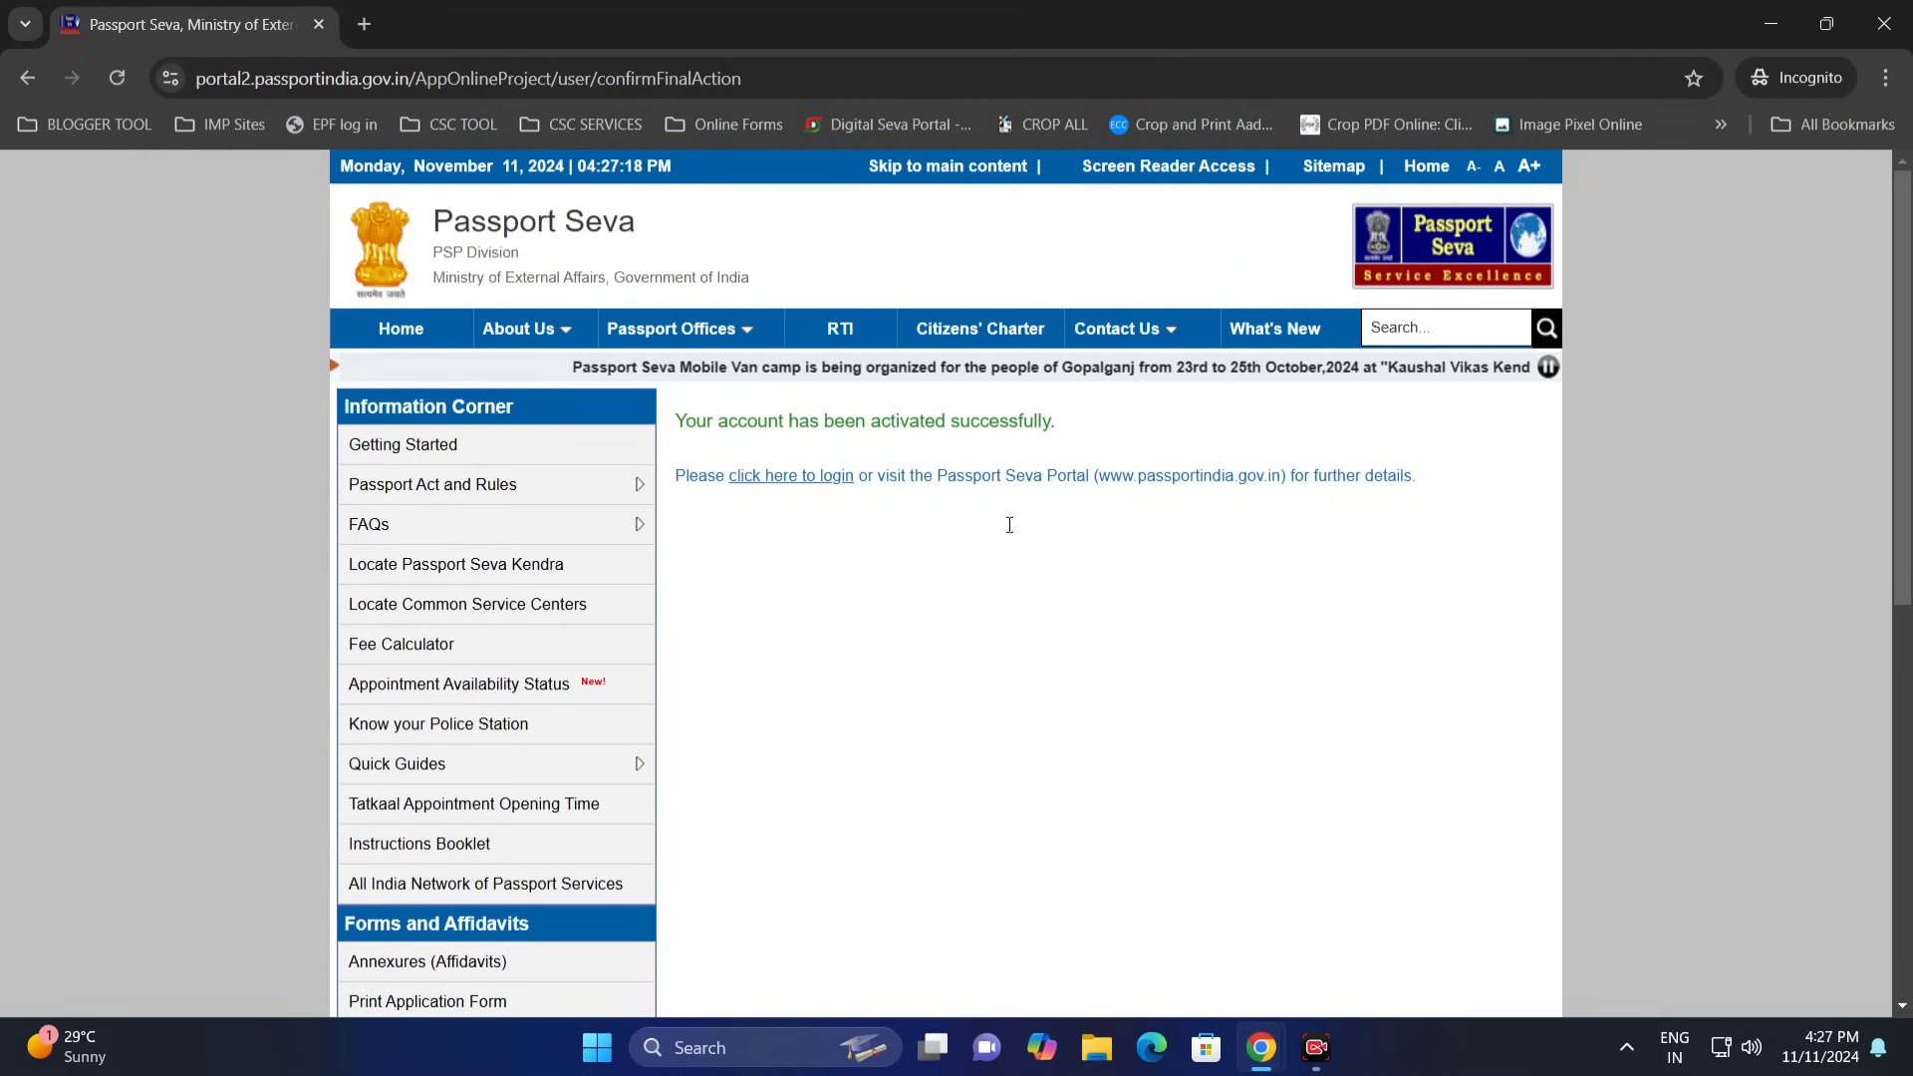
pyautogui.hotkey('ctrl', 'w')
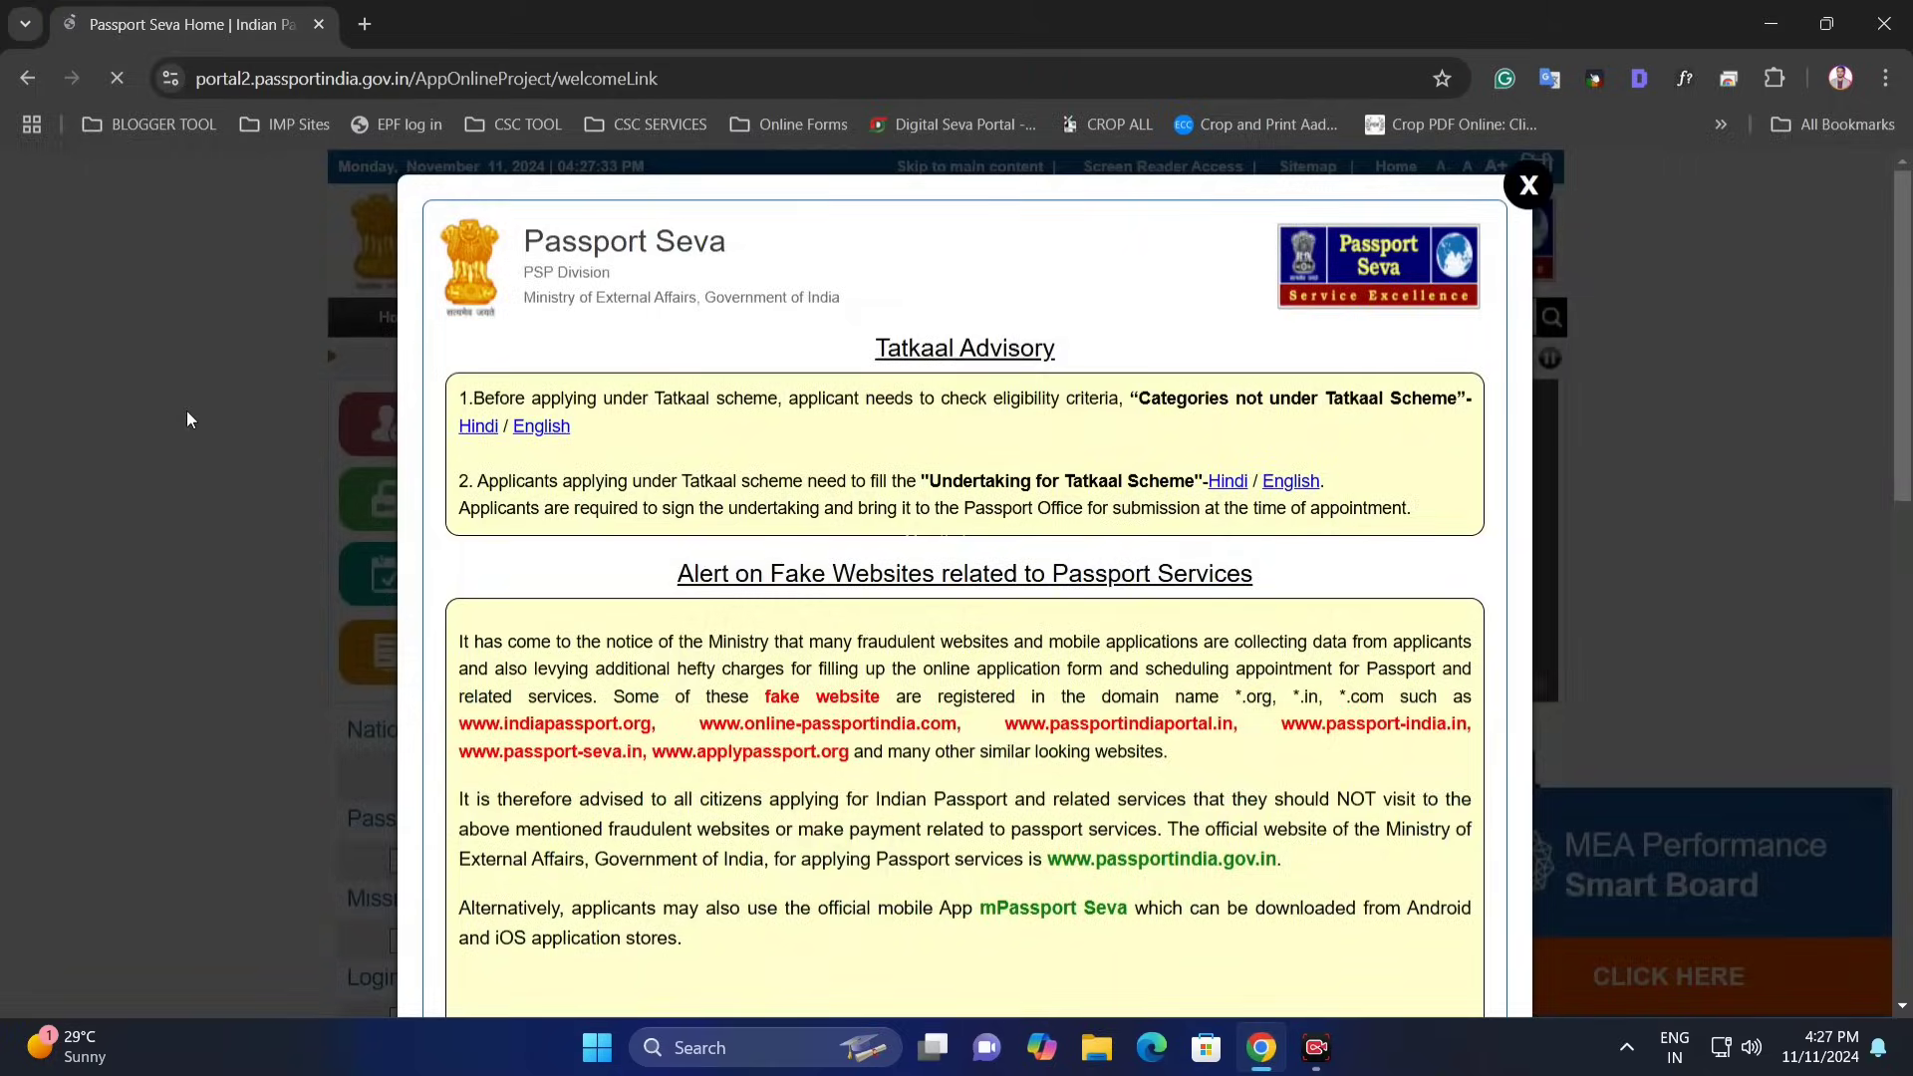
# - Dismiss the Tatkaal Advisory and log in as an existing user with password and captcha
pyautogui.click(187, 412)
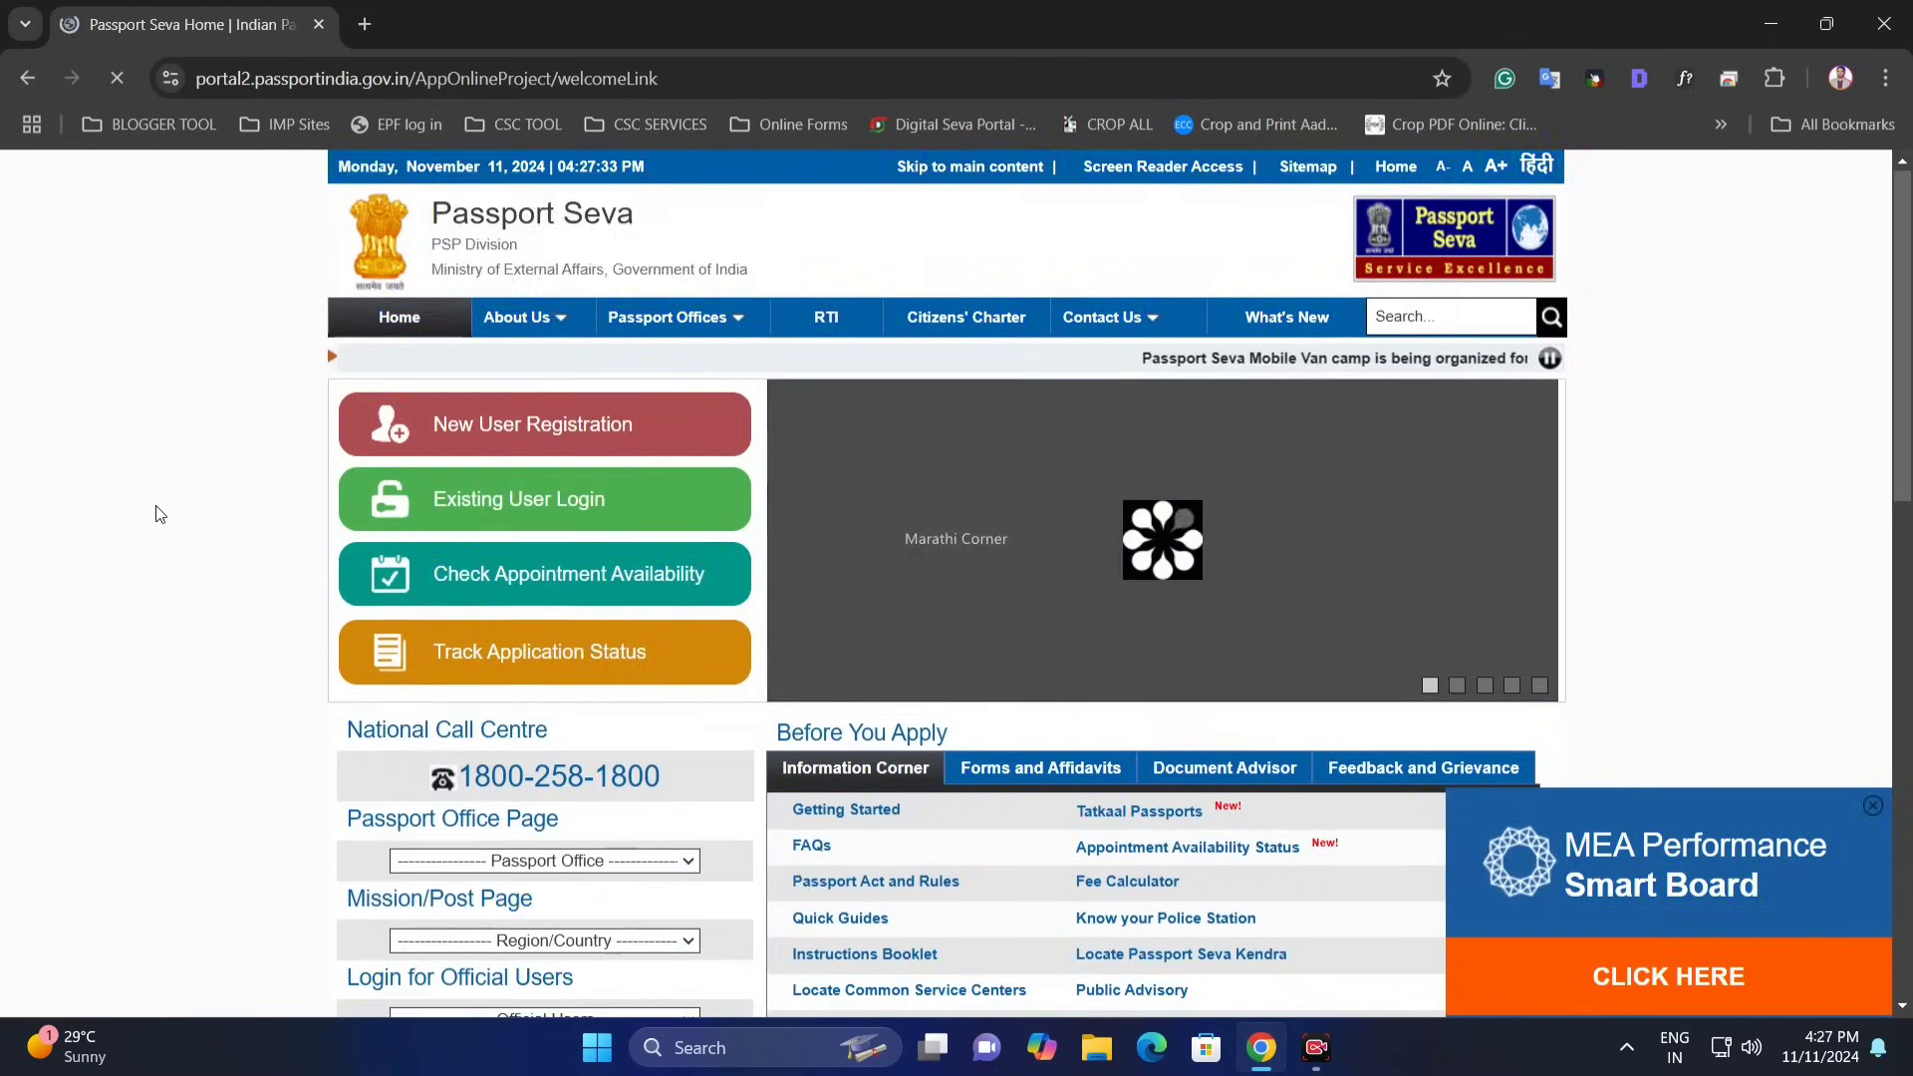
pyautogui.click(587, 510)
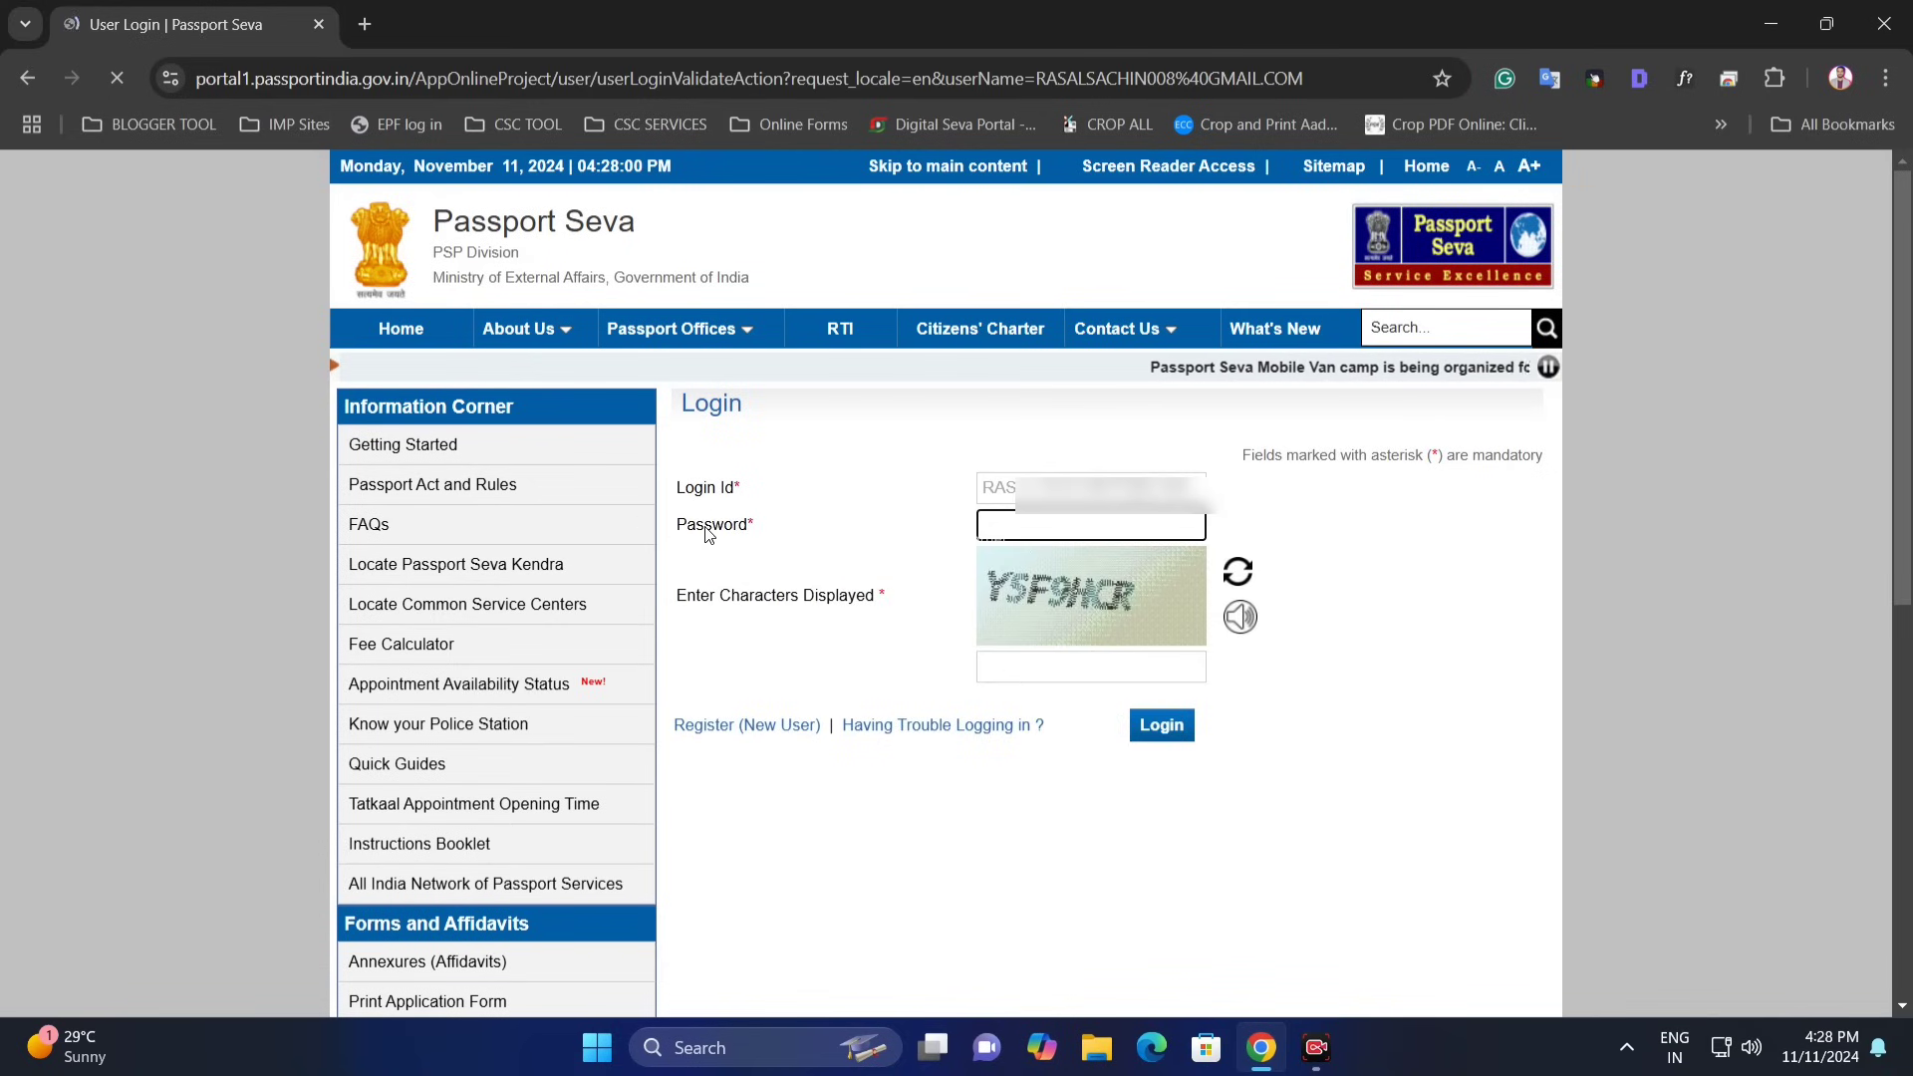
pyautogui.click(1029, 527)
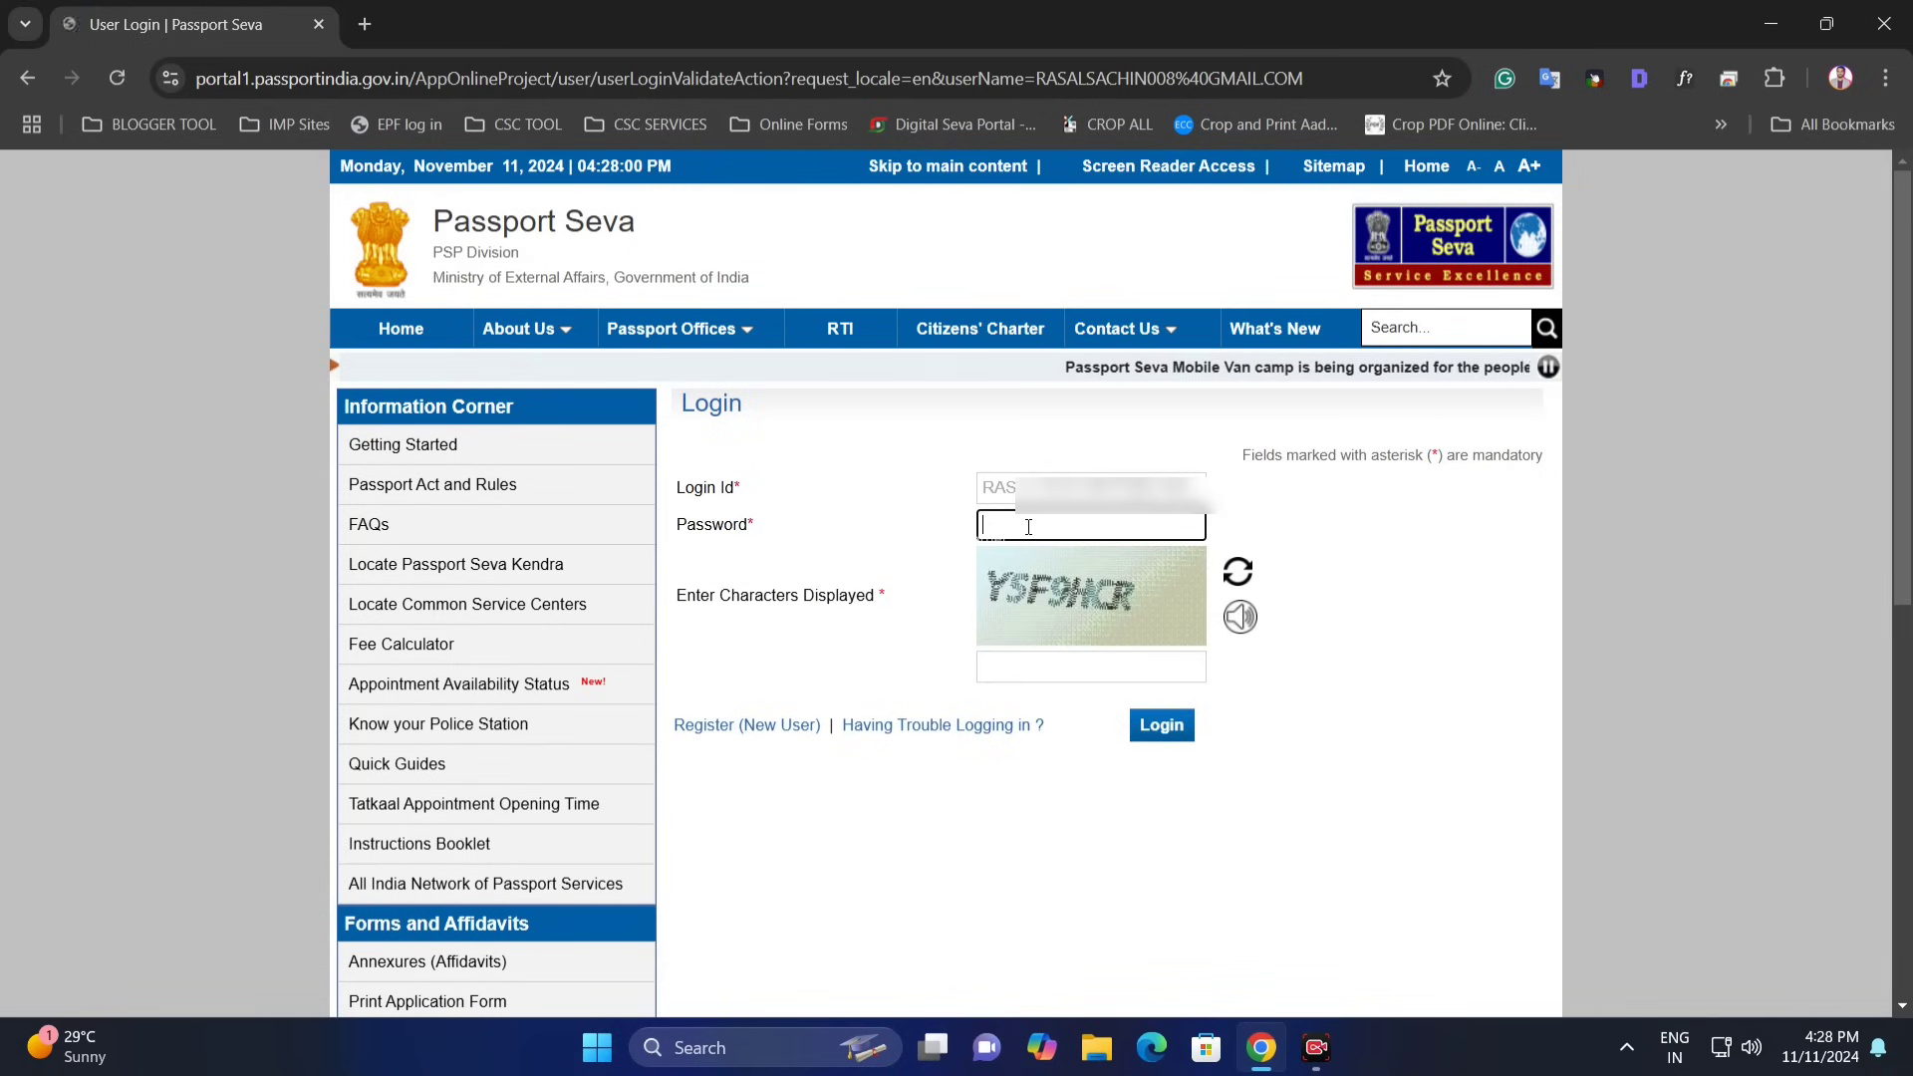
pyautogui.click(1059, 661)
pyautogui.write('YSF')
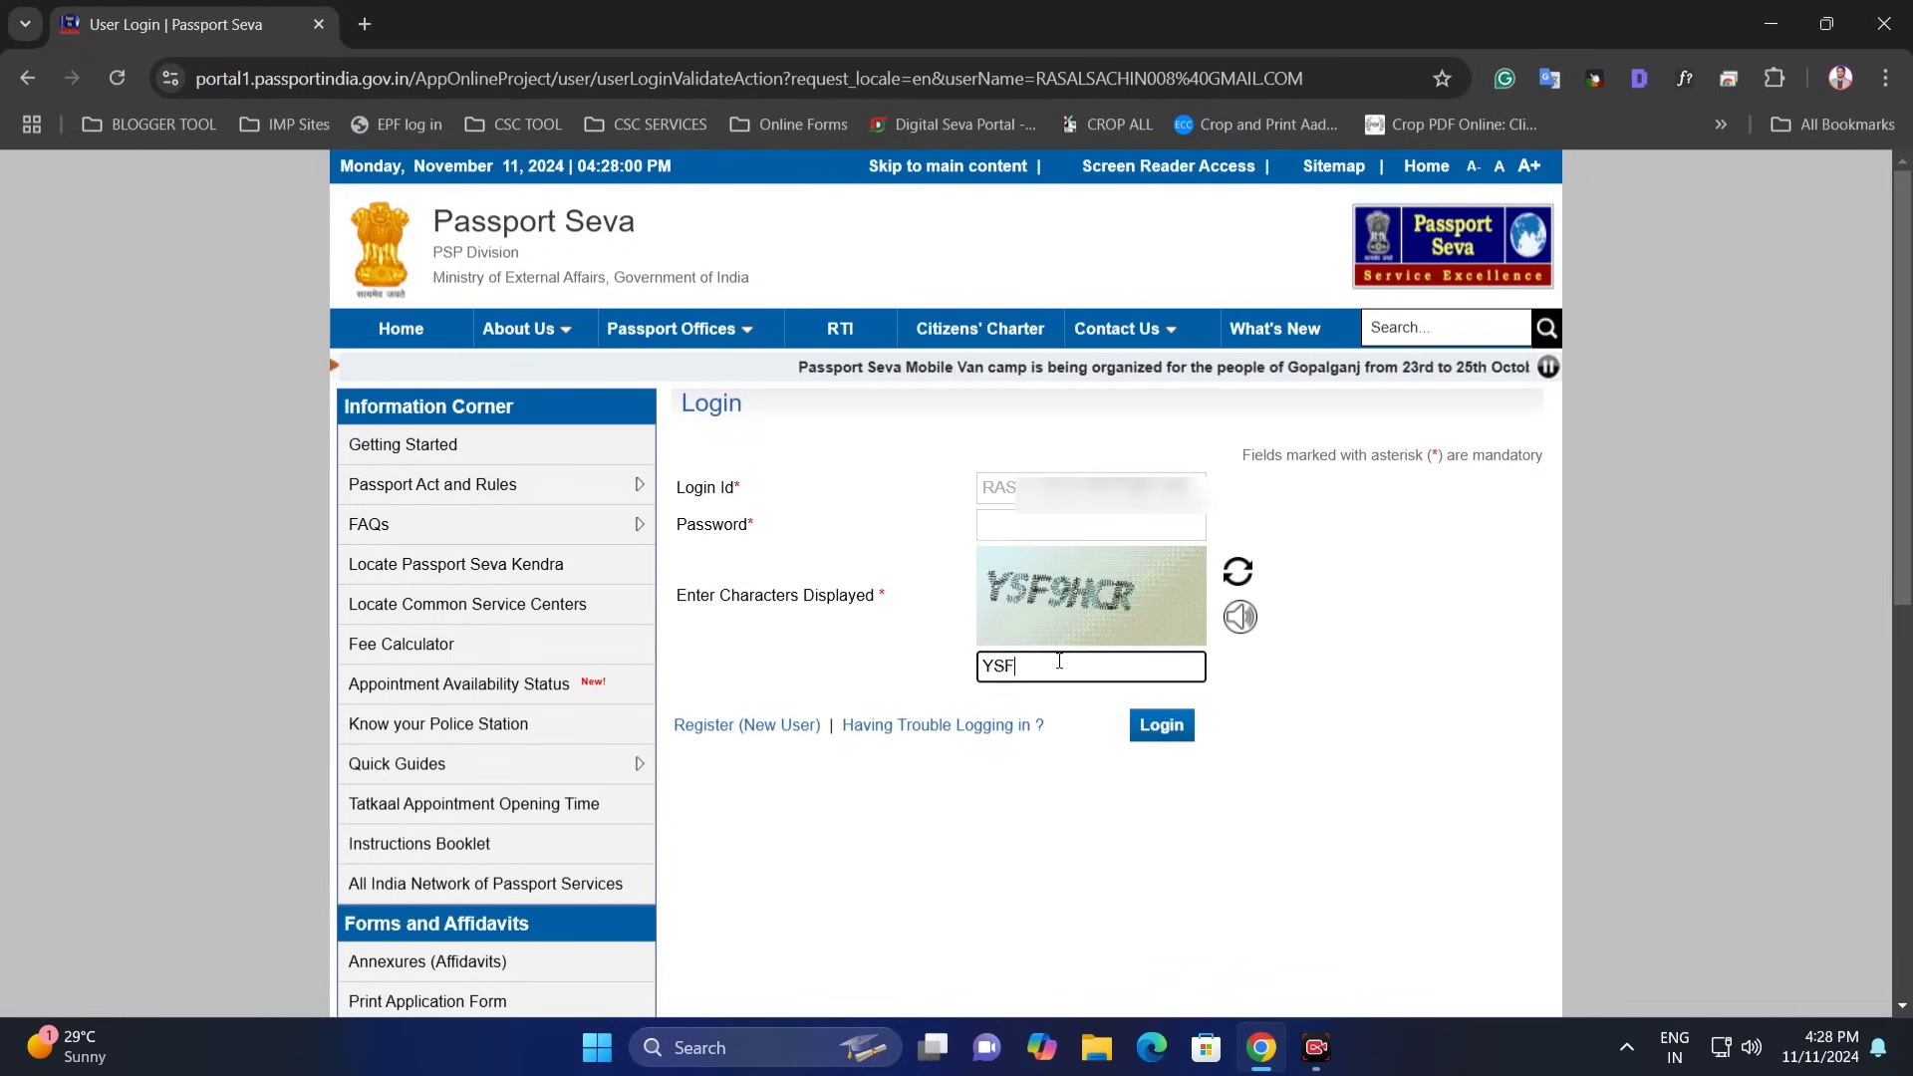
pyautogui.write('9HC')
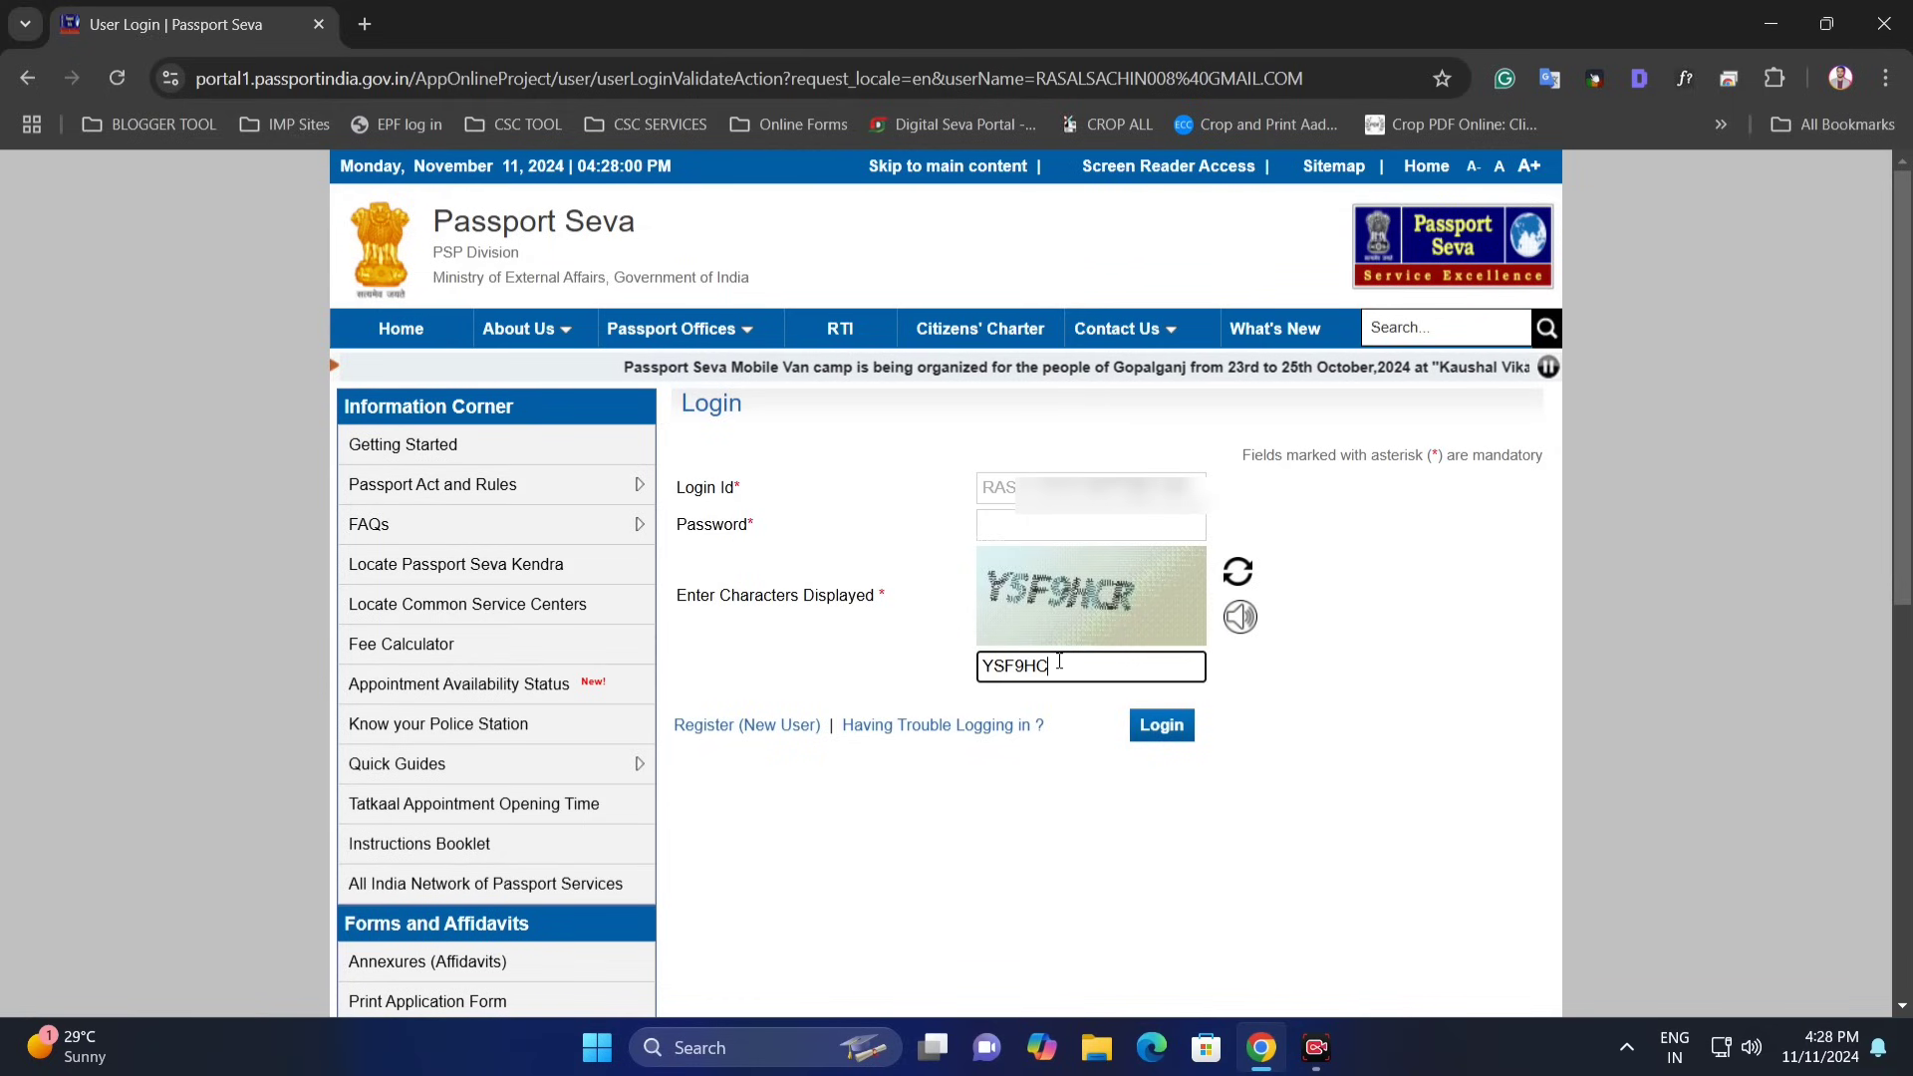
pyautogui.write('R')
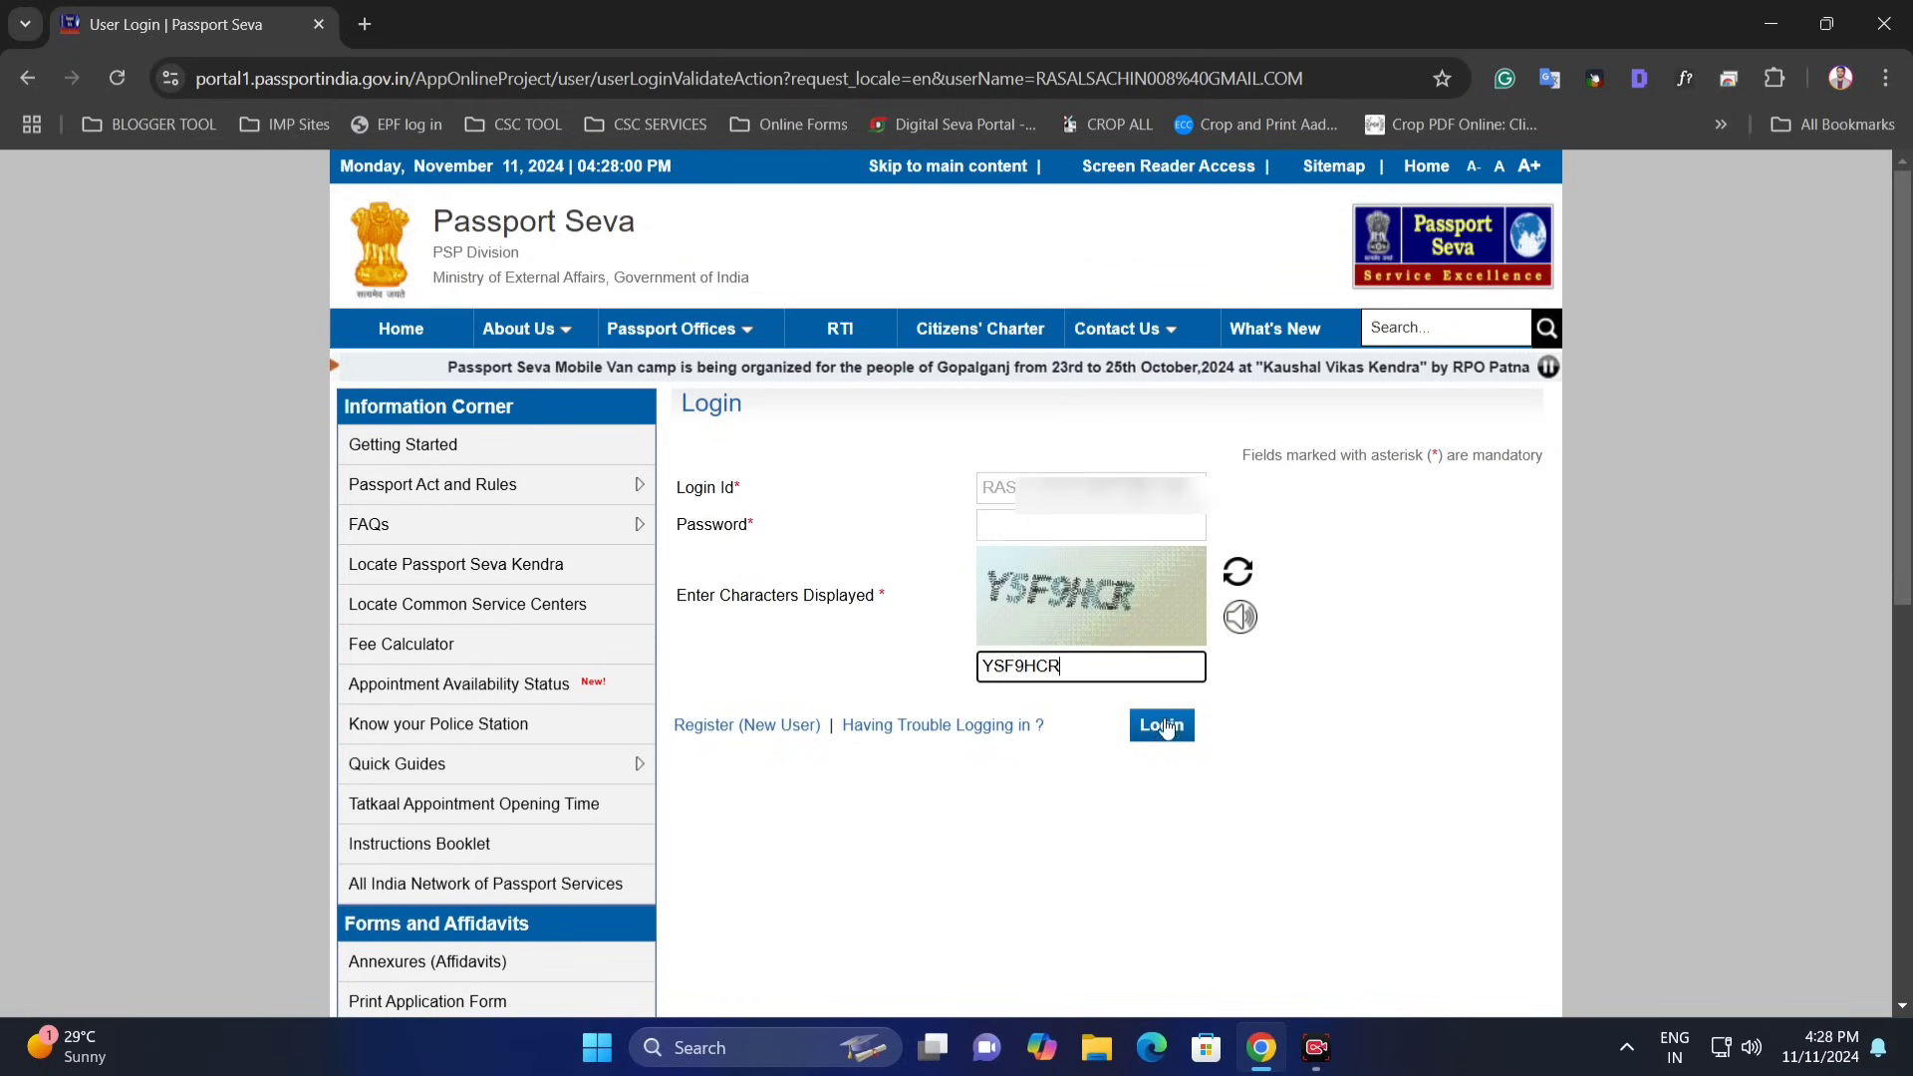
pyautogui.click(1163, 727)
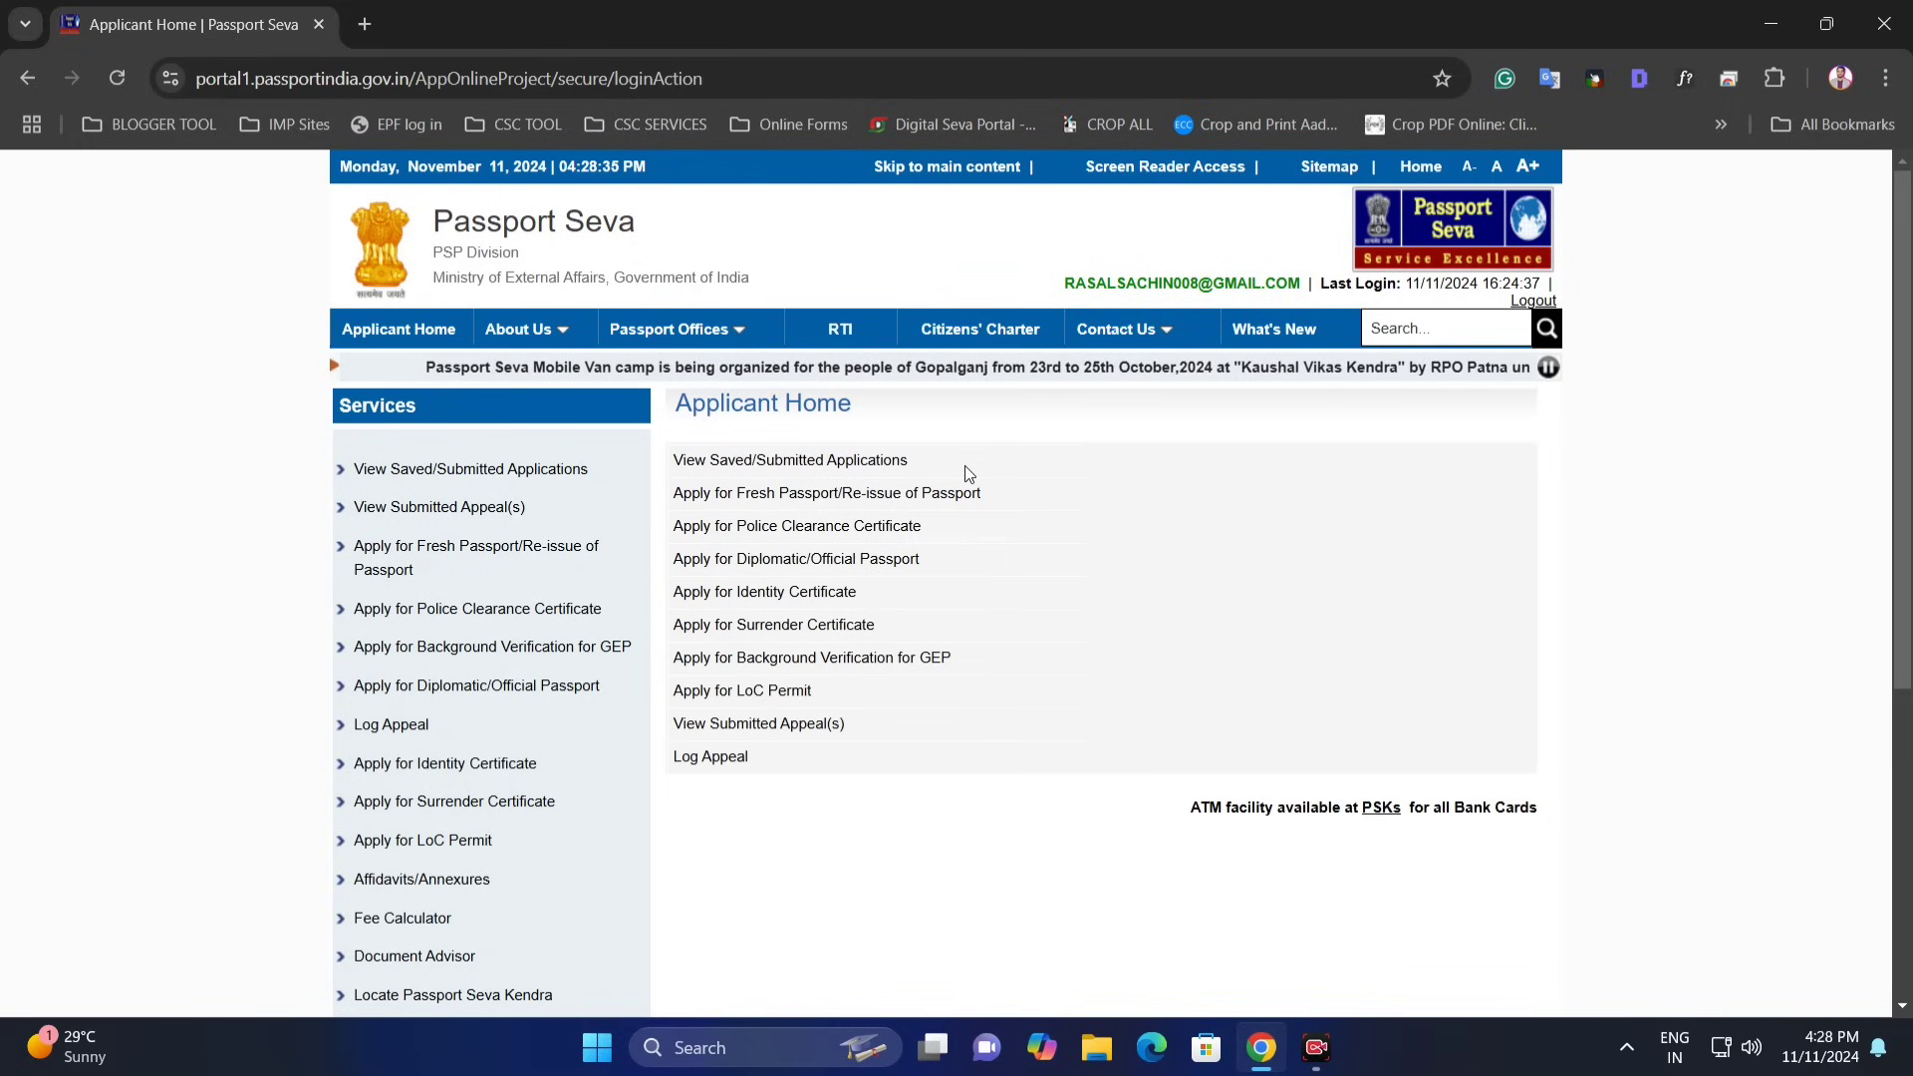
# - Open the Apply for Fresh Passport/Re-issue of Passport application form
pyautogui.moveTo(671, 457); pyautogui.dragTo(699, 499)
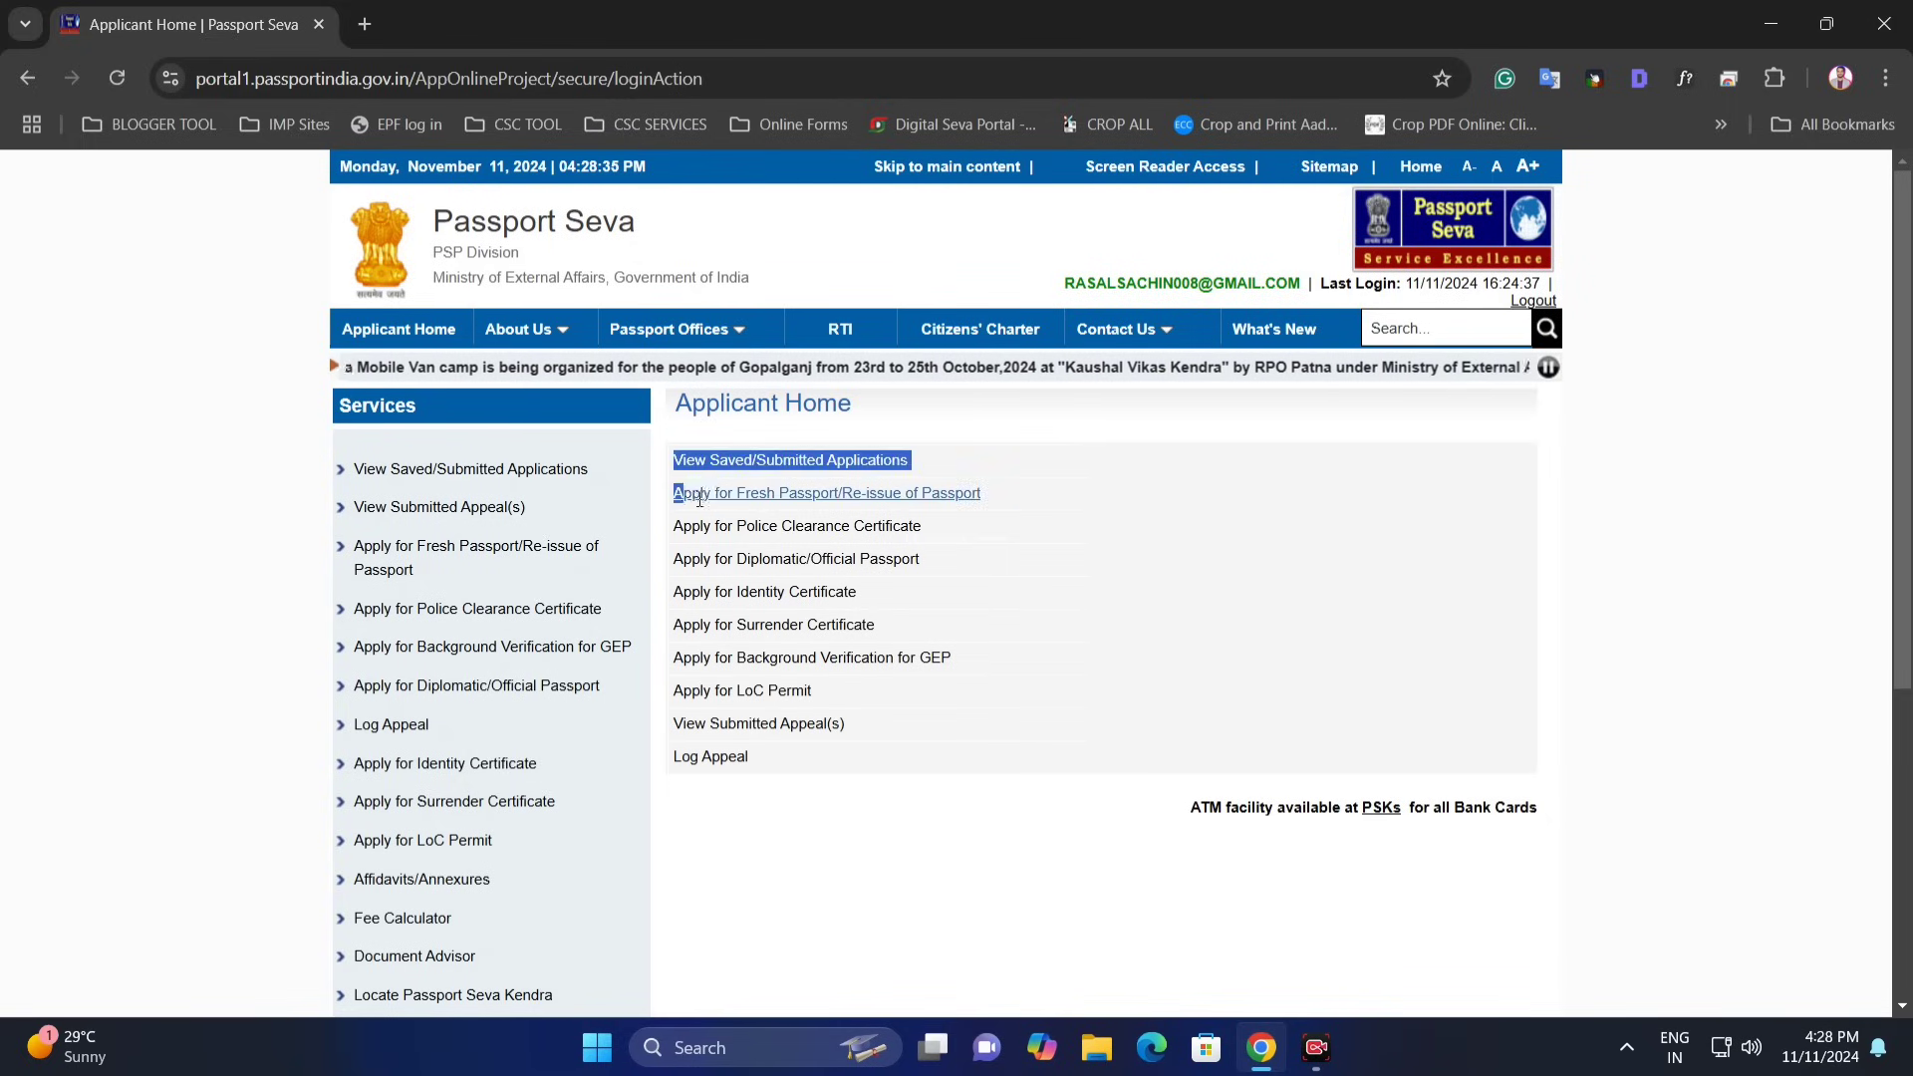
pyautogui.moveTo(997, 500); pyautogui.dragTo(670, 458)
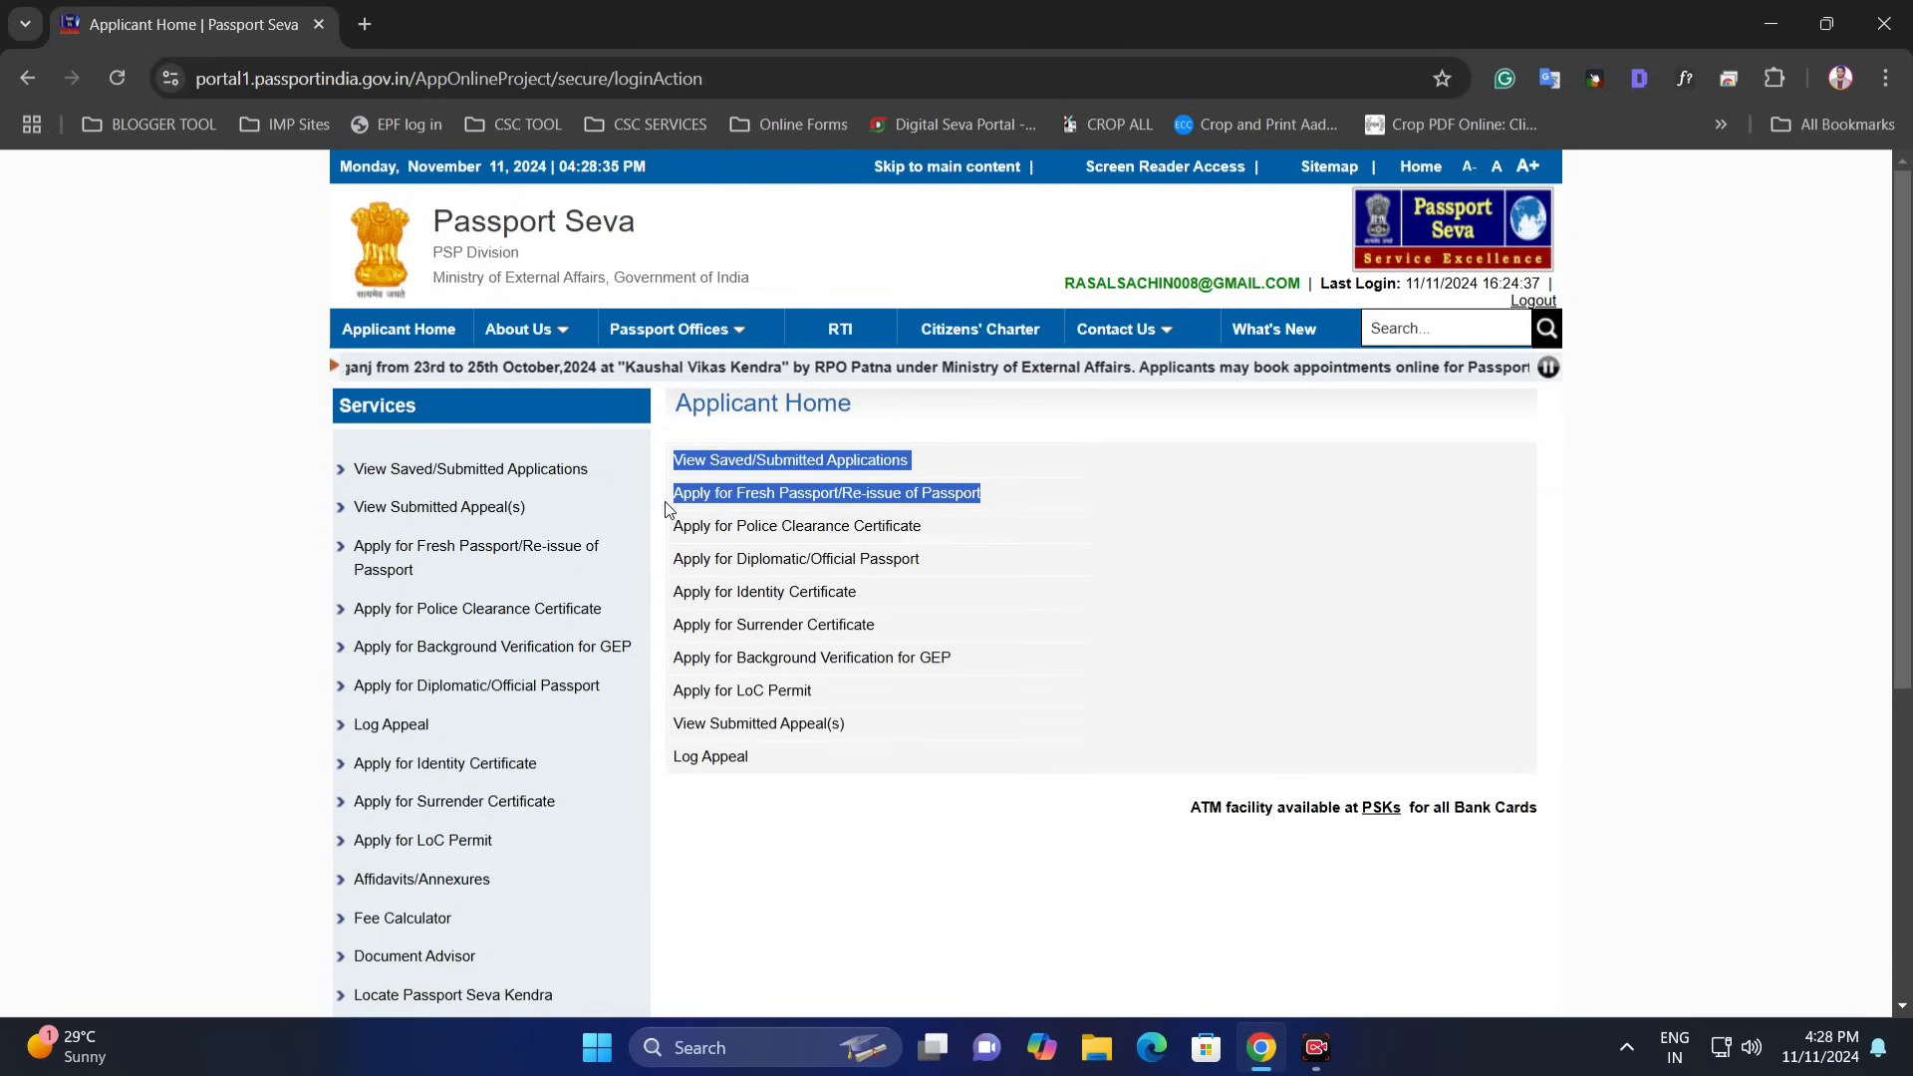
pyautogui.click(842, 498)
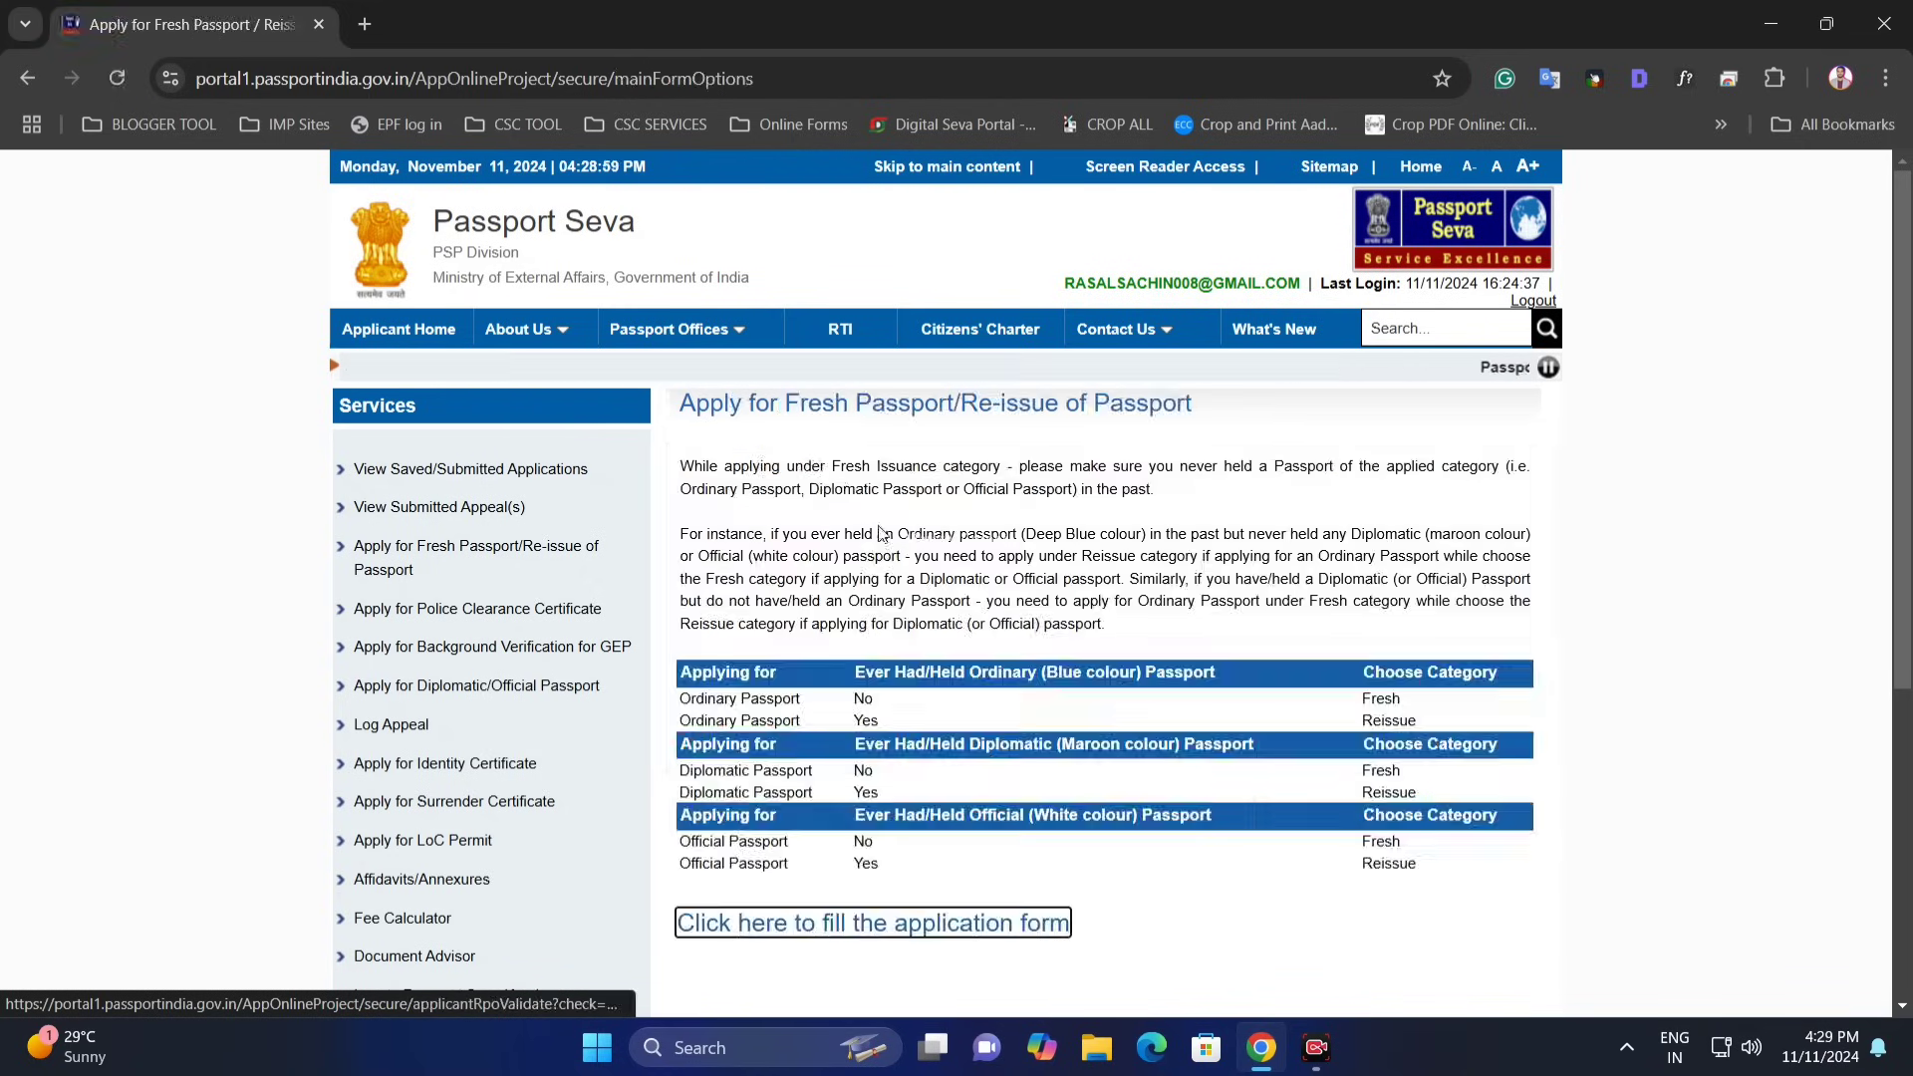
pyautogui.click(1181, 598)
pyautogui.scroll(-1, 996, 529)
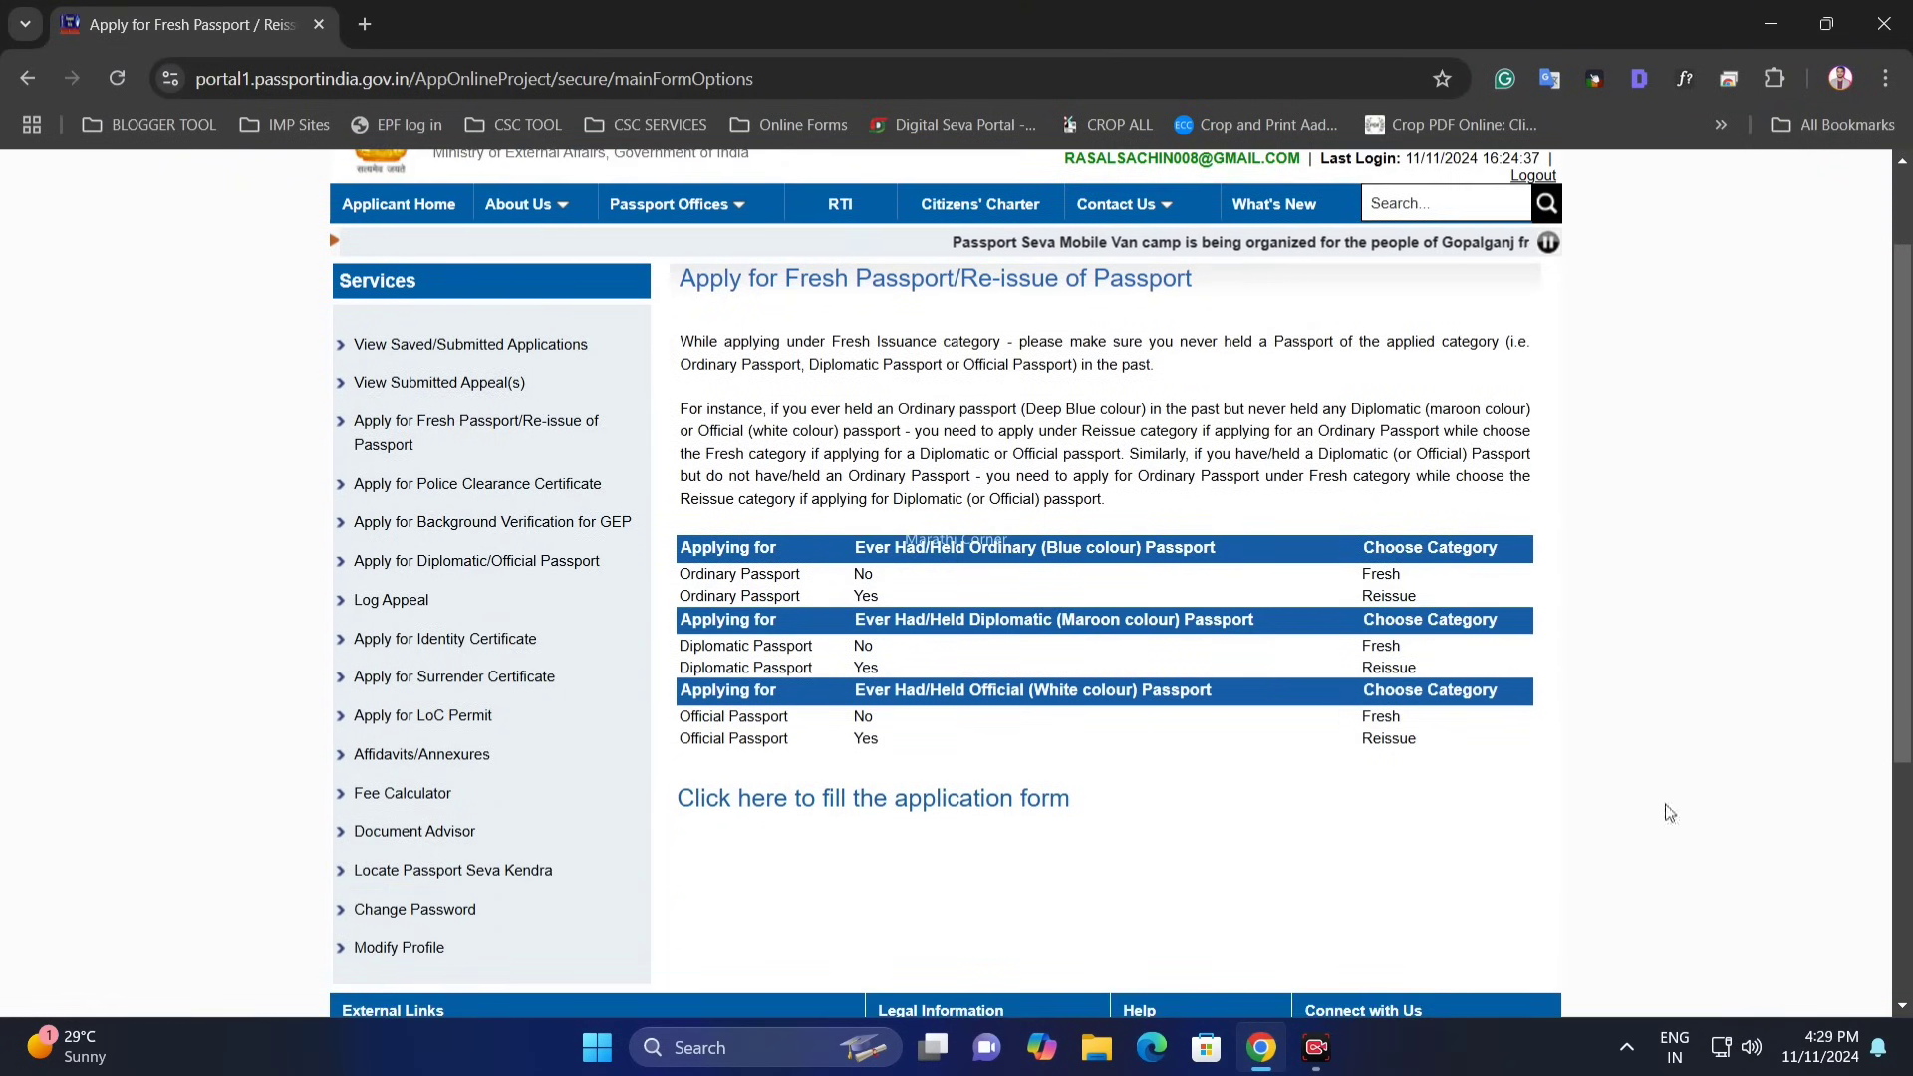
pyautogui.scroll(-2, 910, 732)
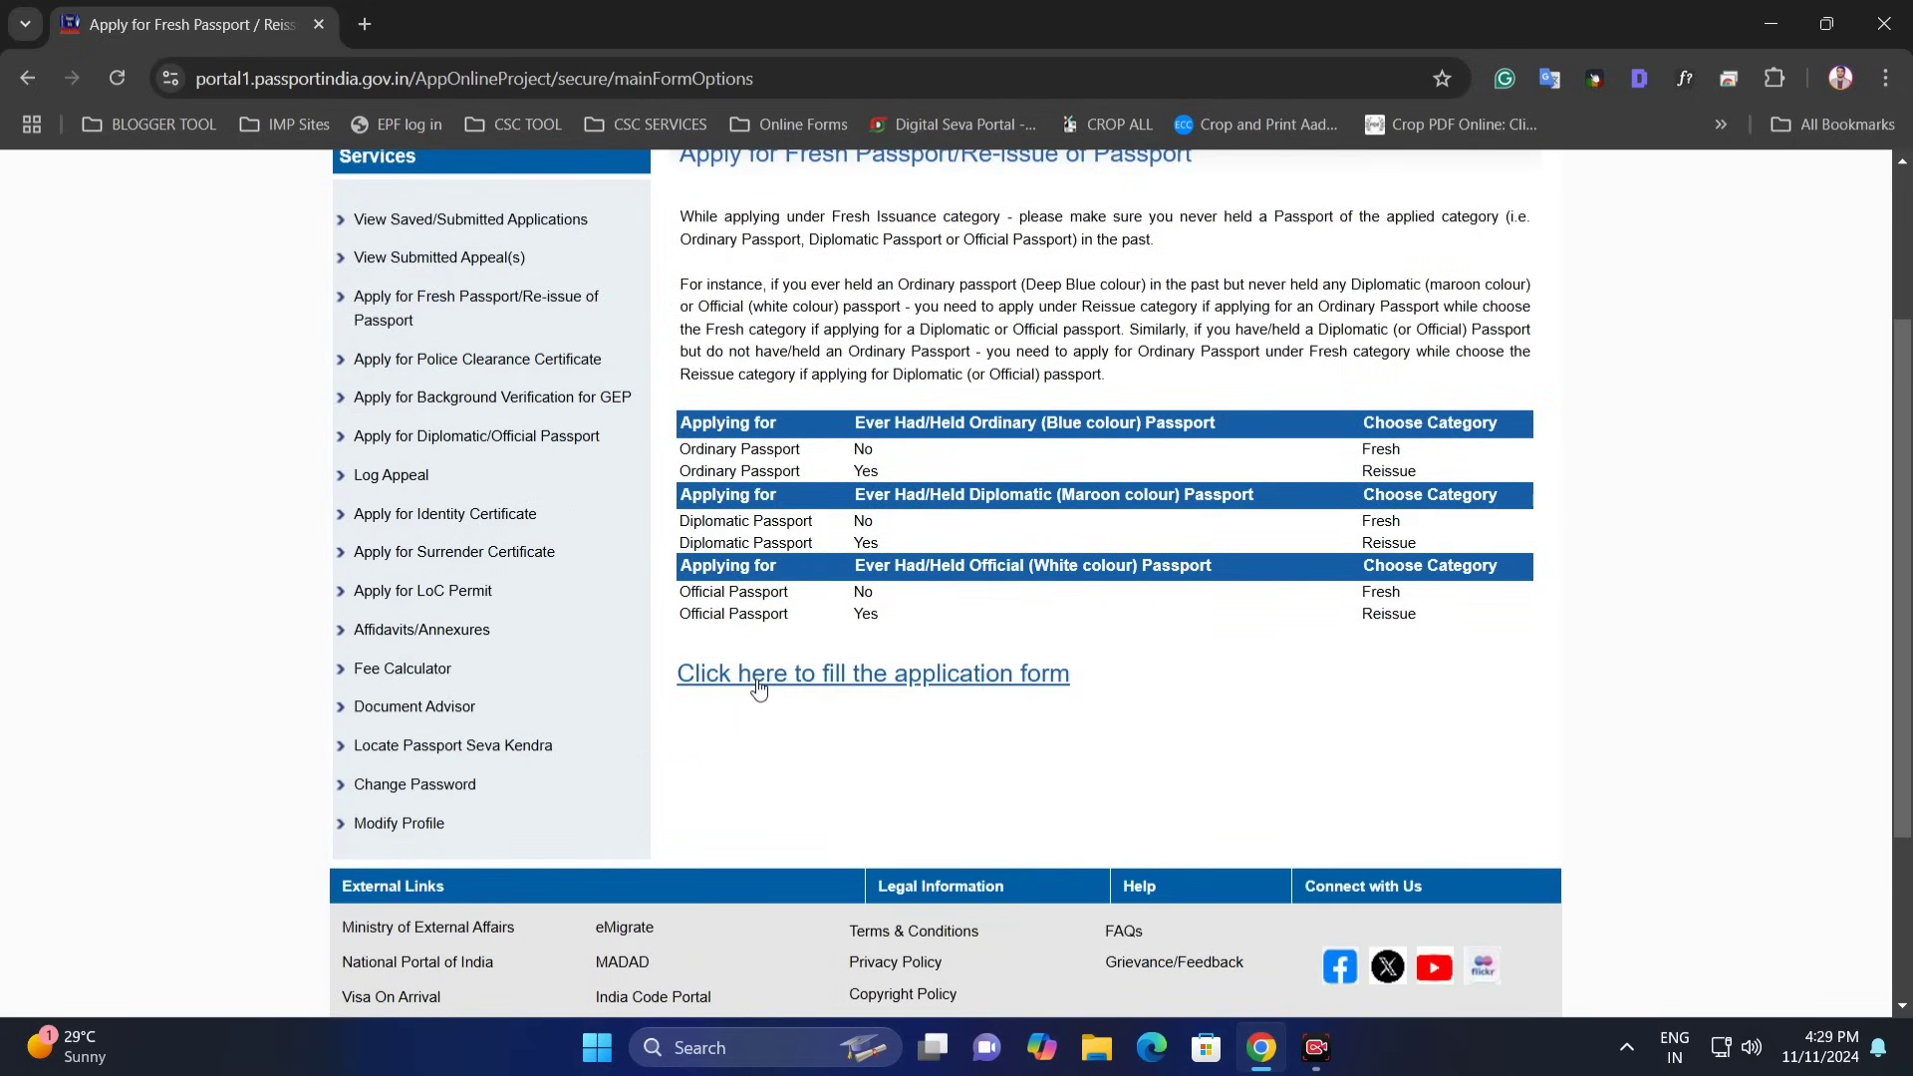
pyautogui.click(908, 678)
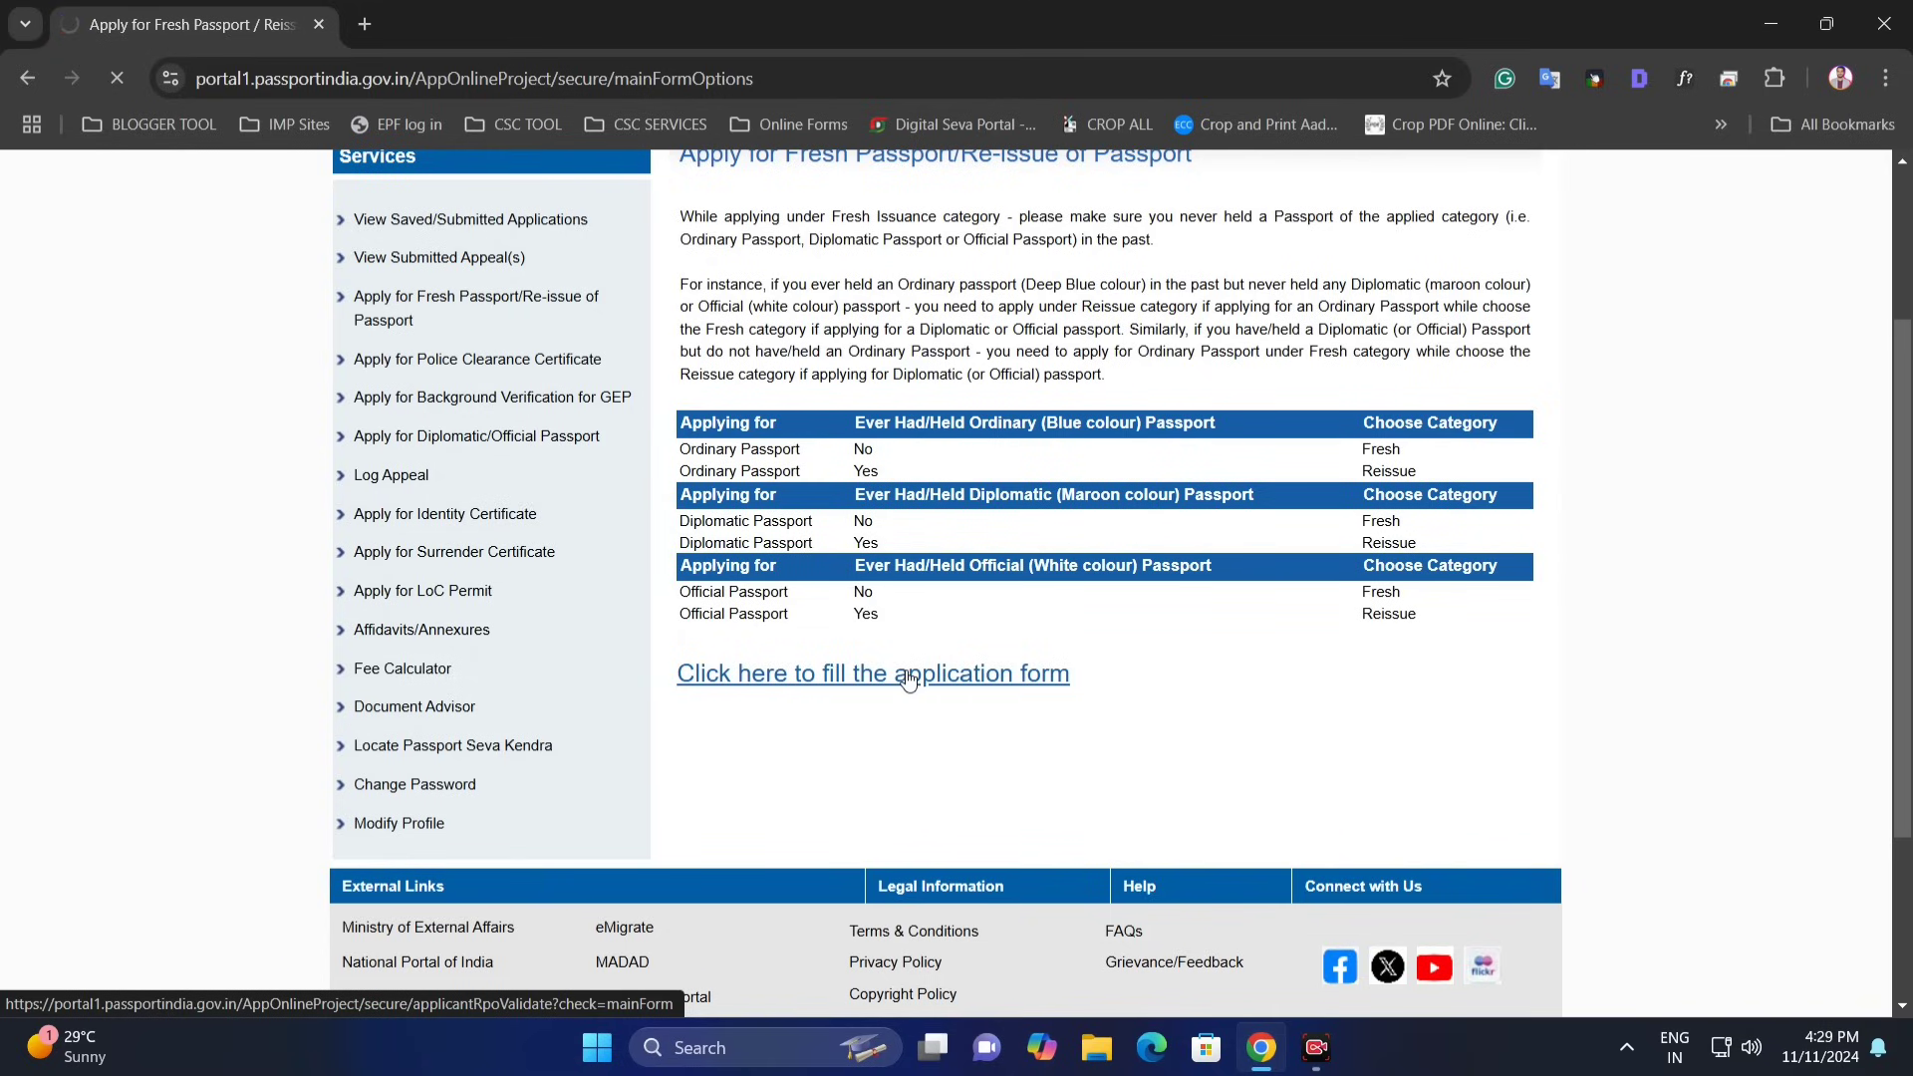
# - In RPO Selection, choose Maharashtra as the state and a district, then submit
pyautogui.scroll(-1, 900, 659)
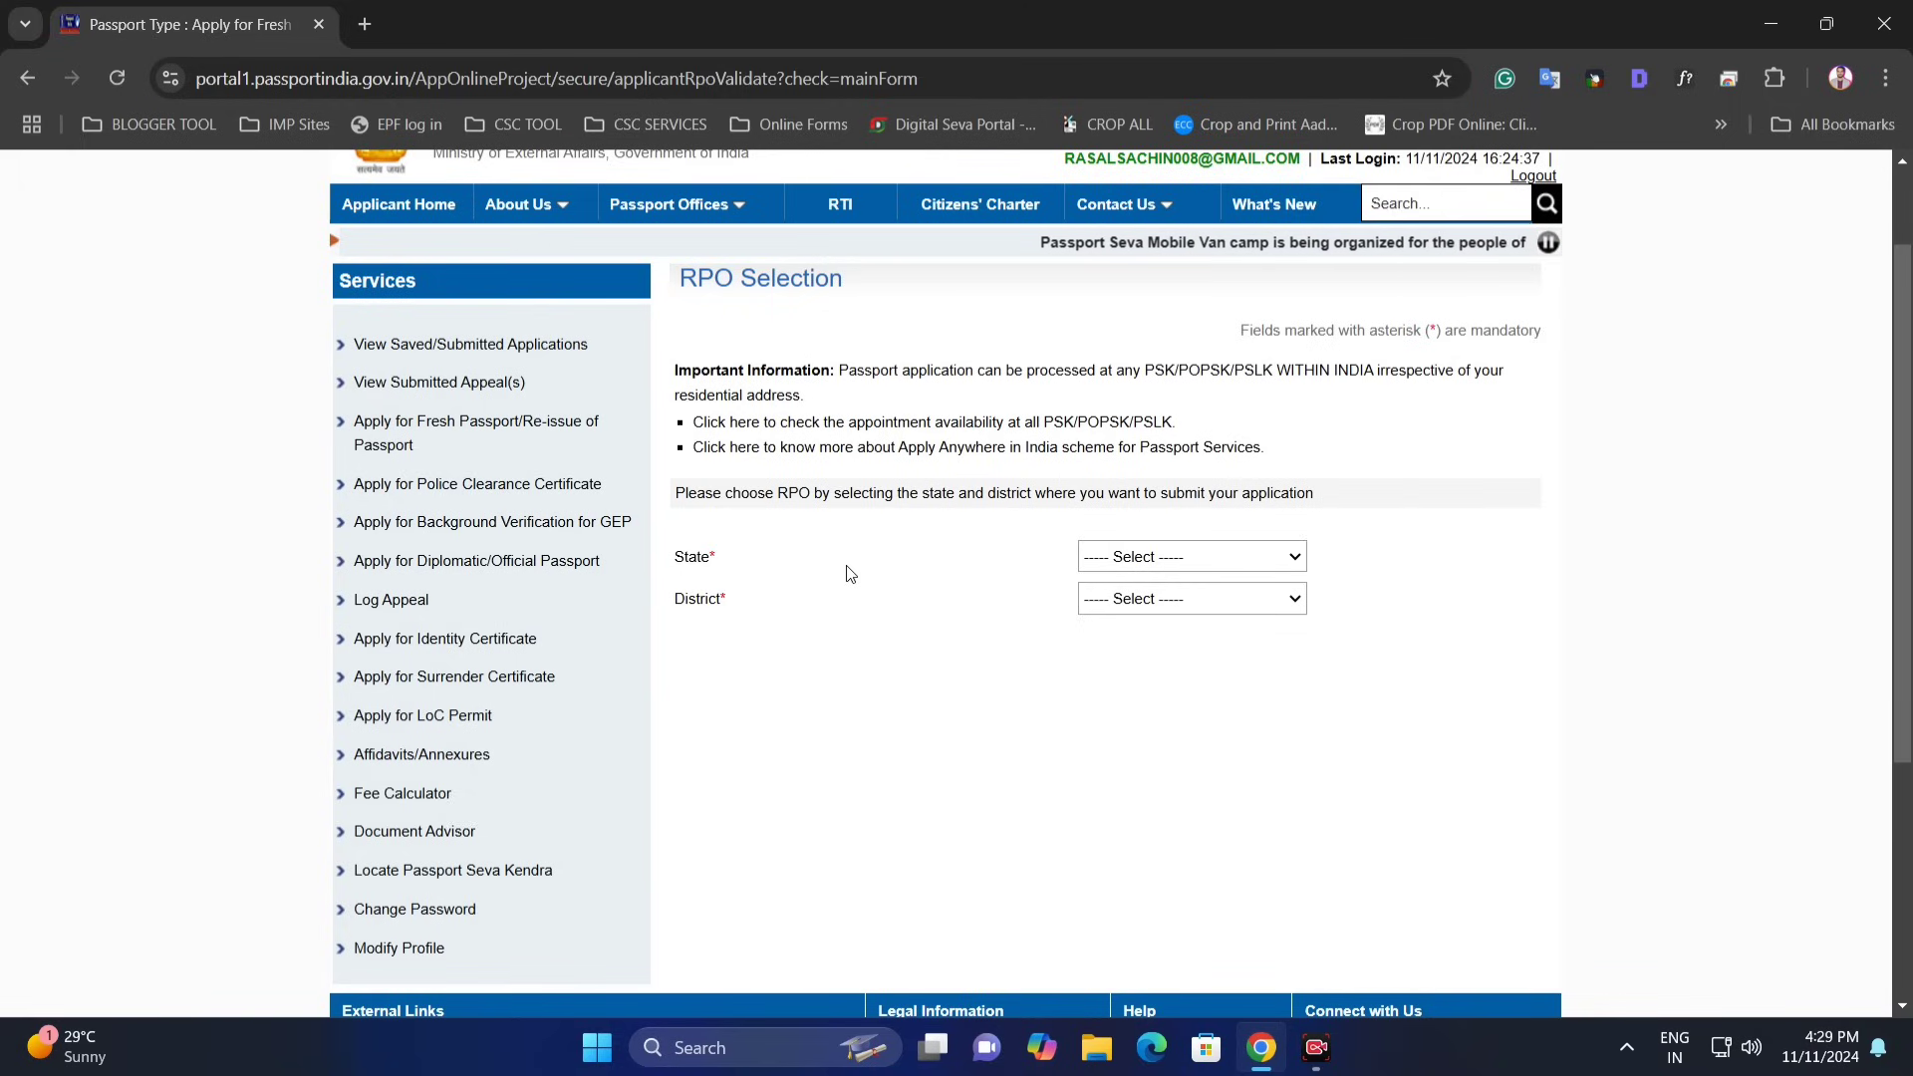
pyautogui.doubleClick(687, 558)
pyautogui.click(1163, 560)
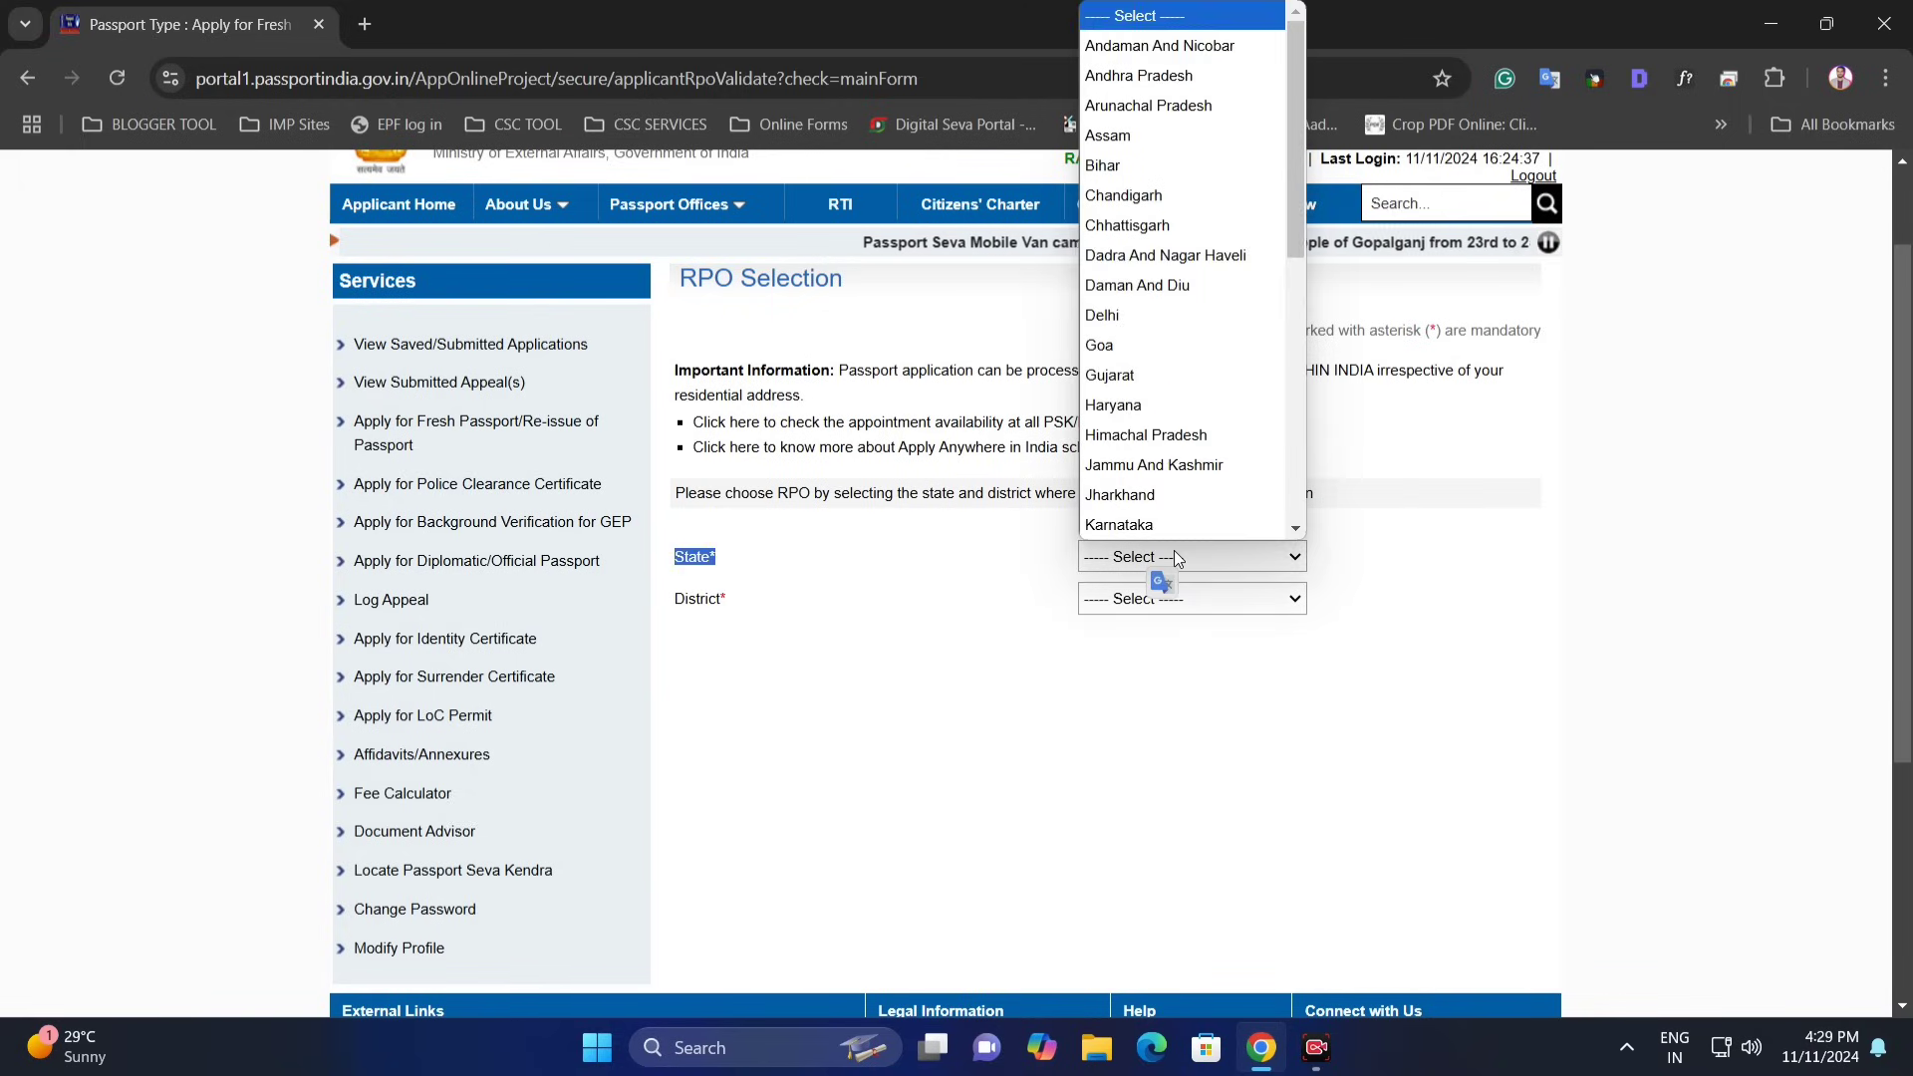
pyautogui.write('mah')
pyautogui.press('Return')
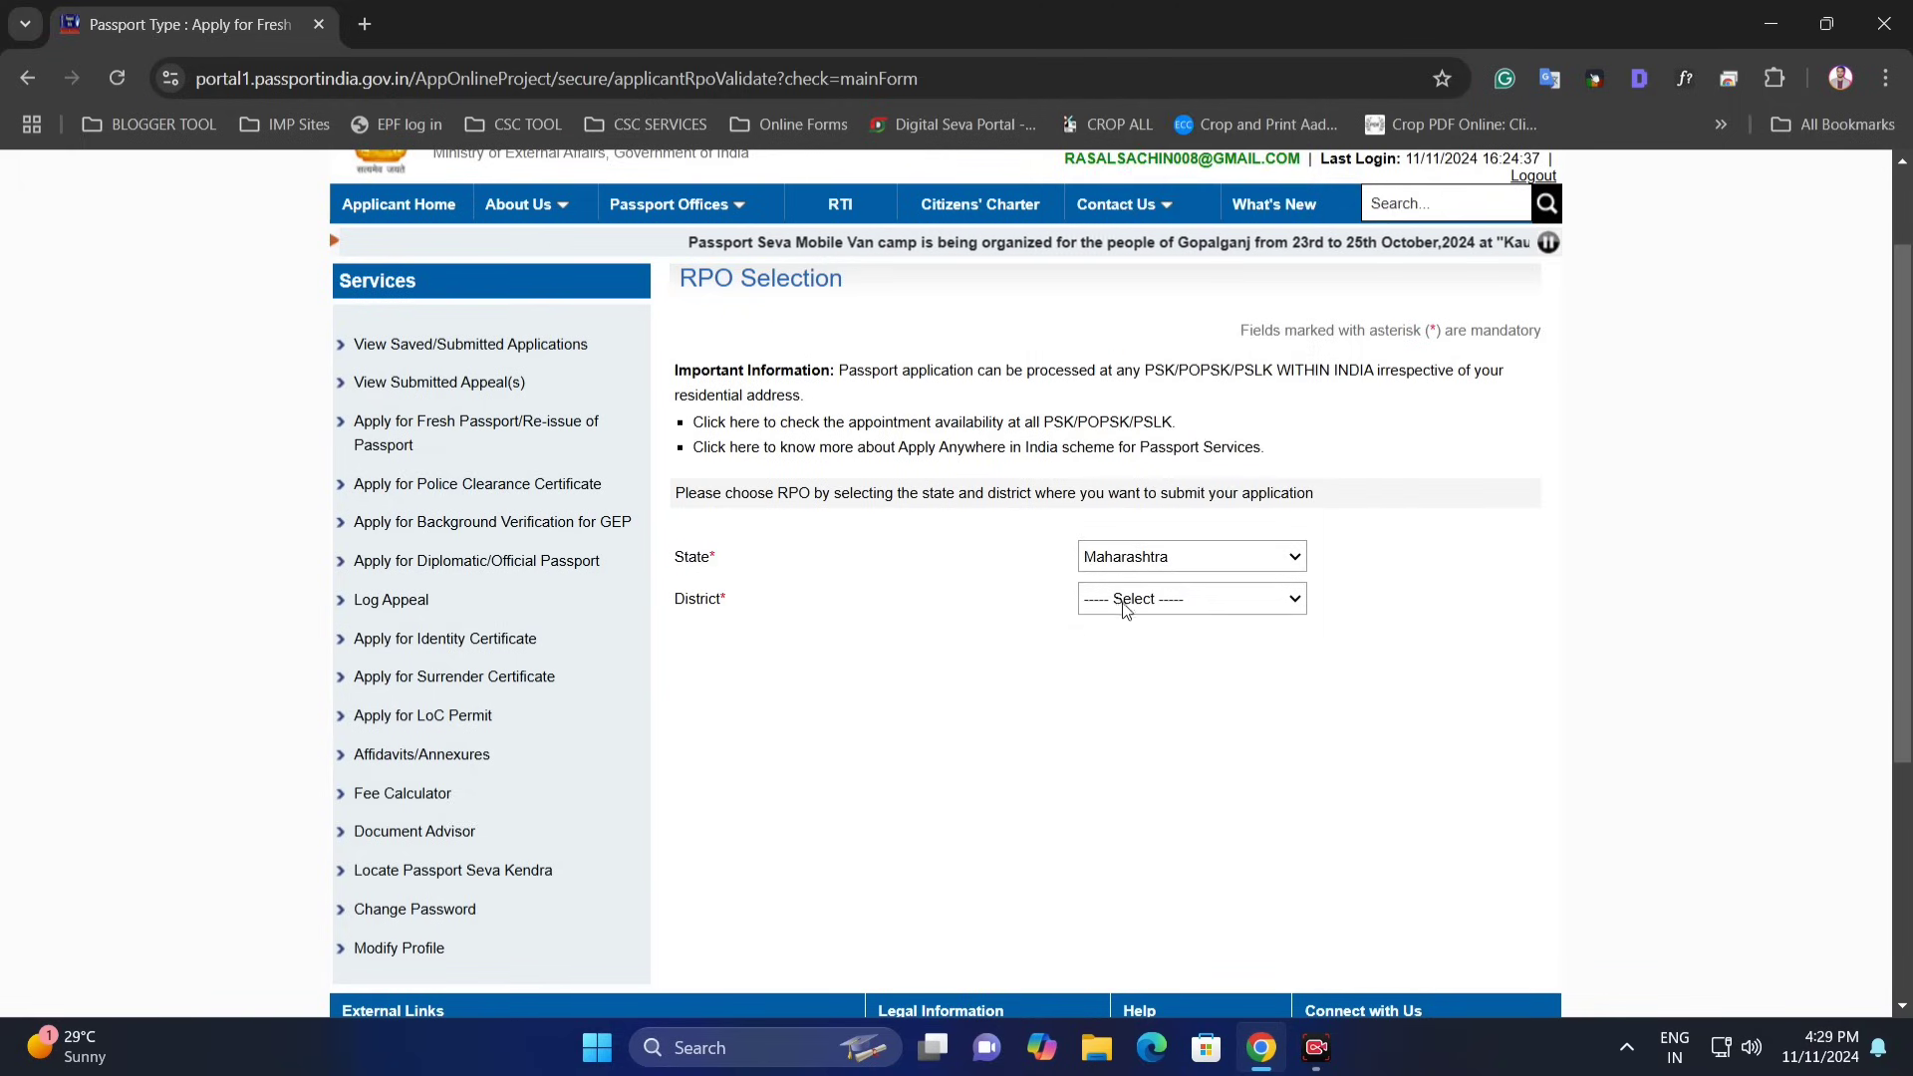
pyautogui.click(1136, 600)
pyautogui.write('ppppp')
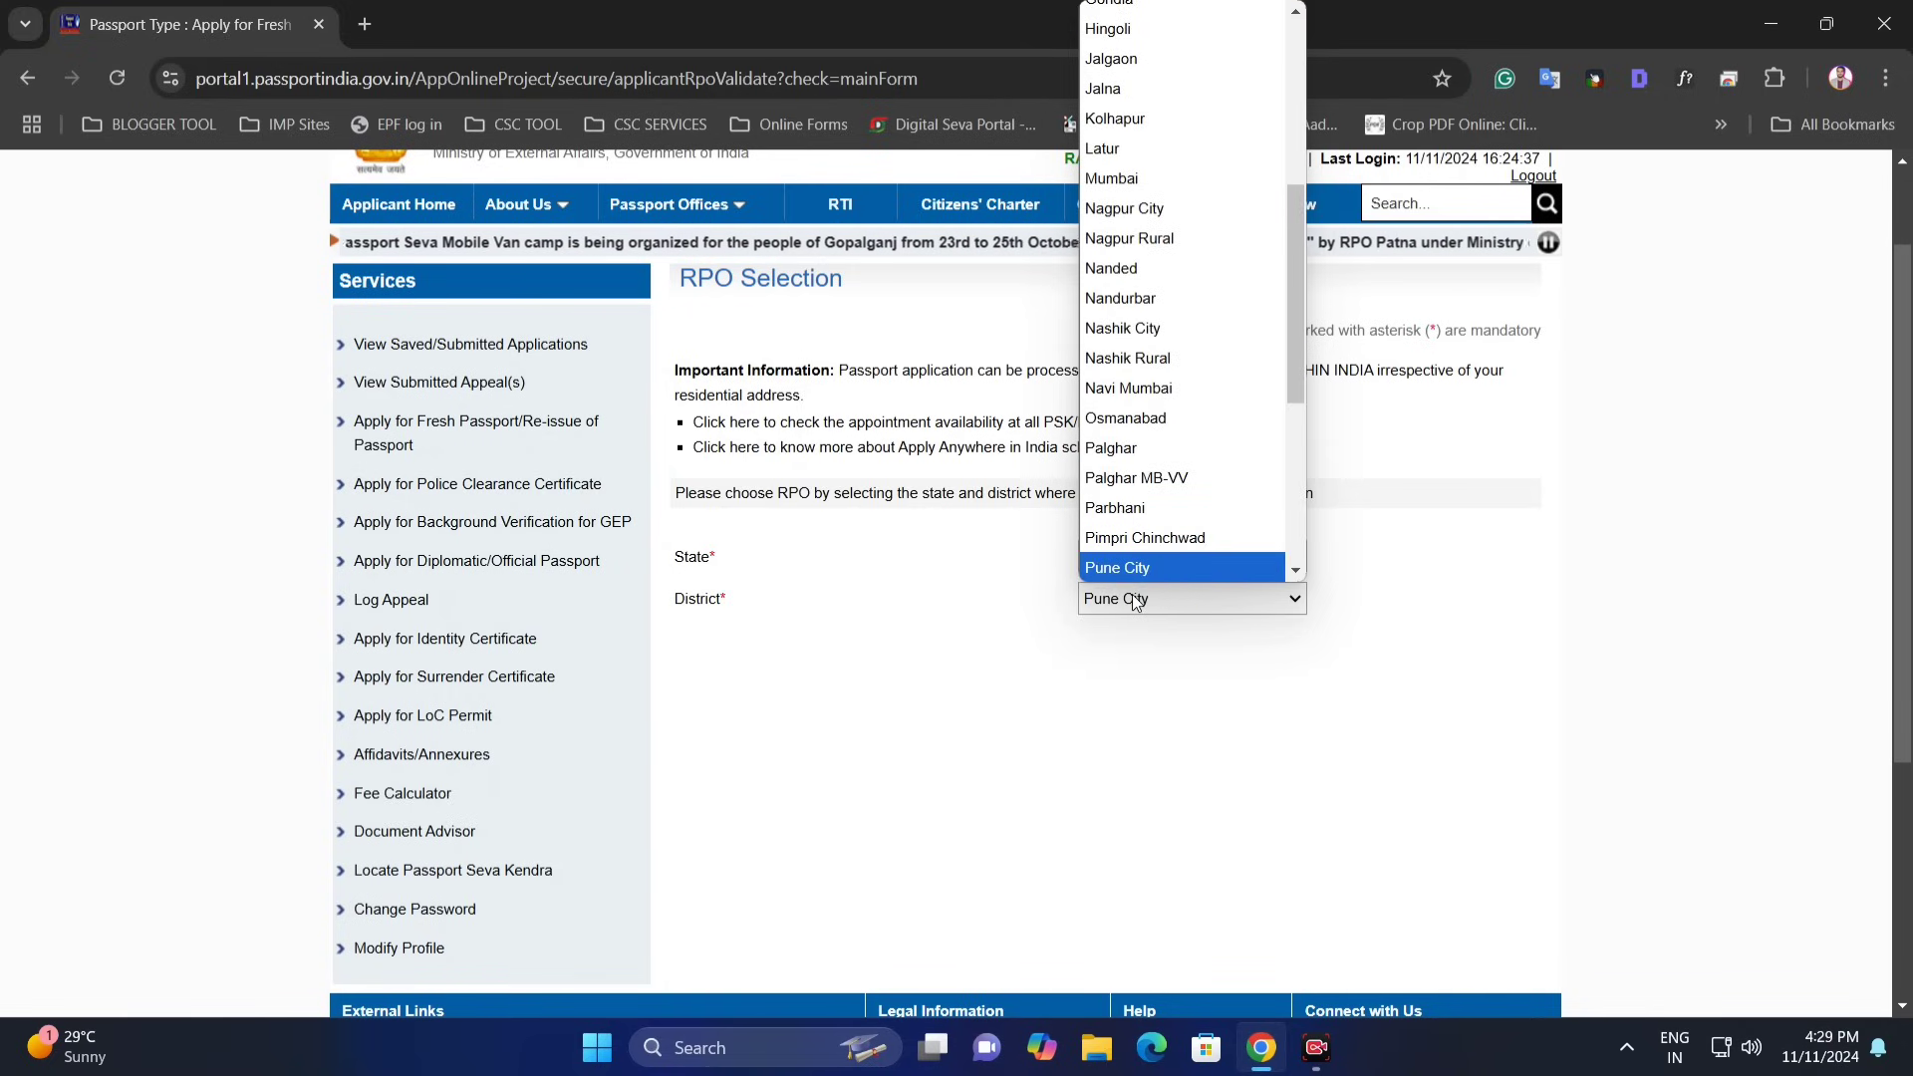
pyautogui.write('ppppppp')
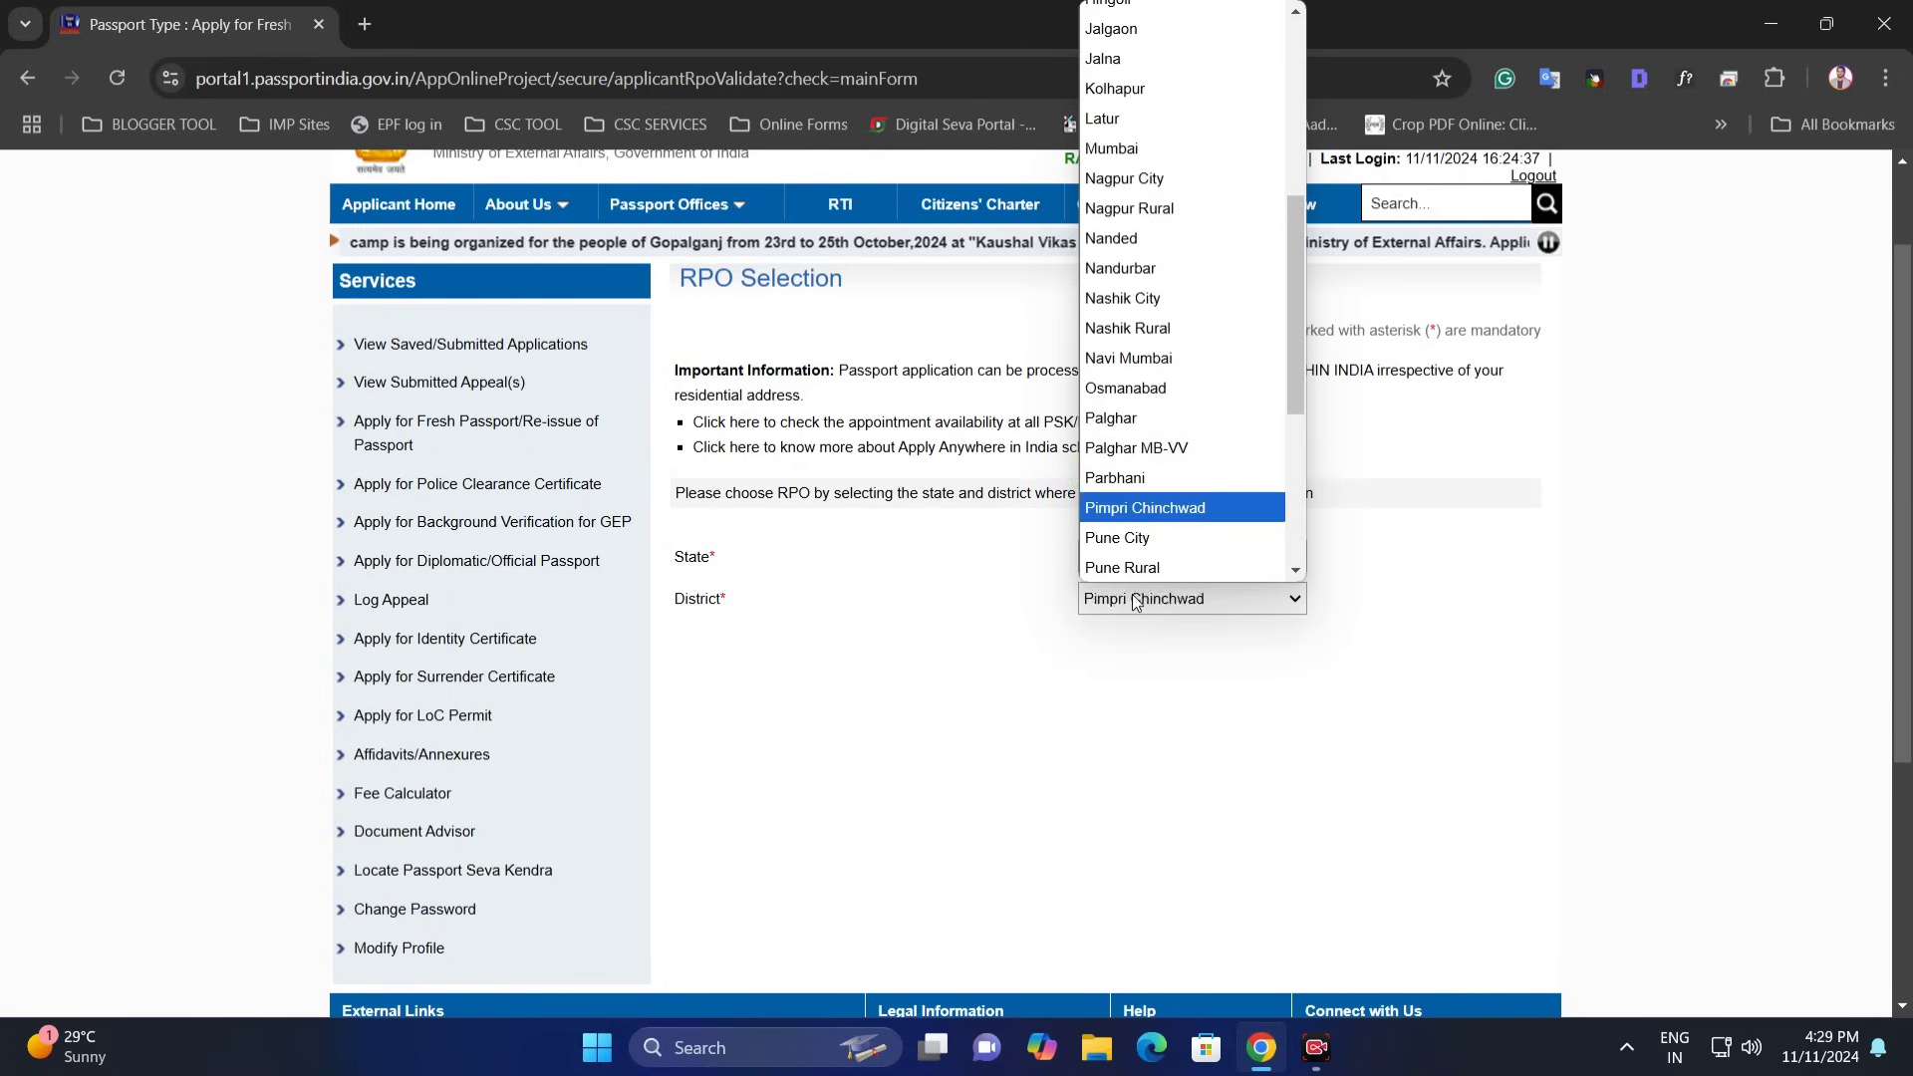
pyautogui.press('Return')
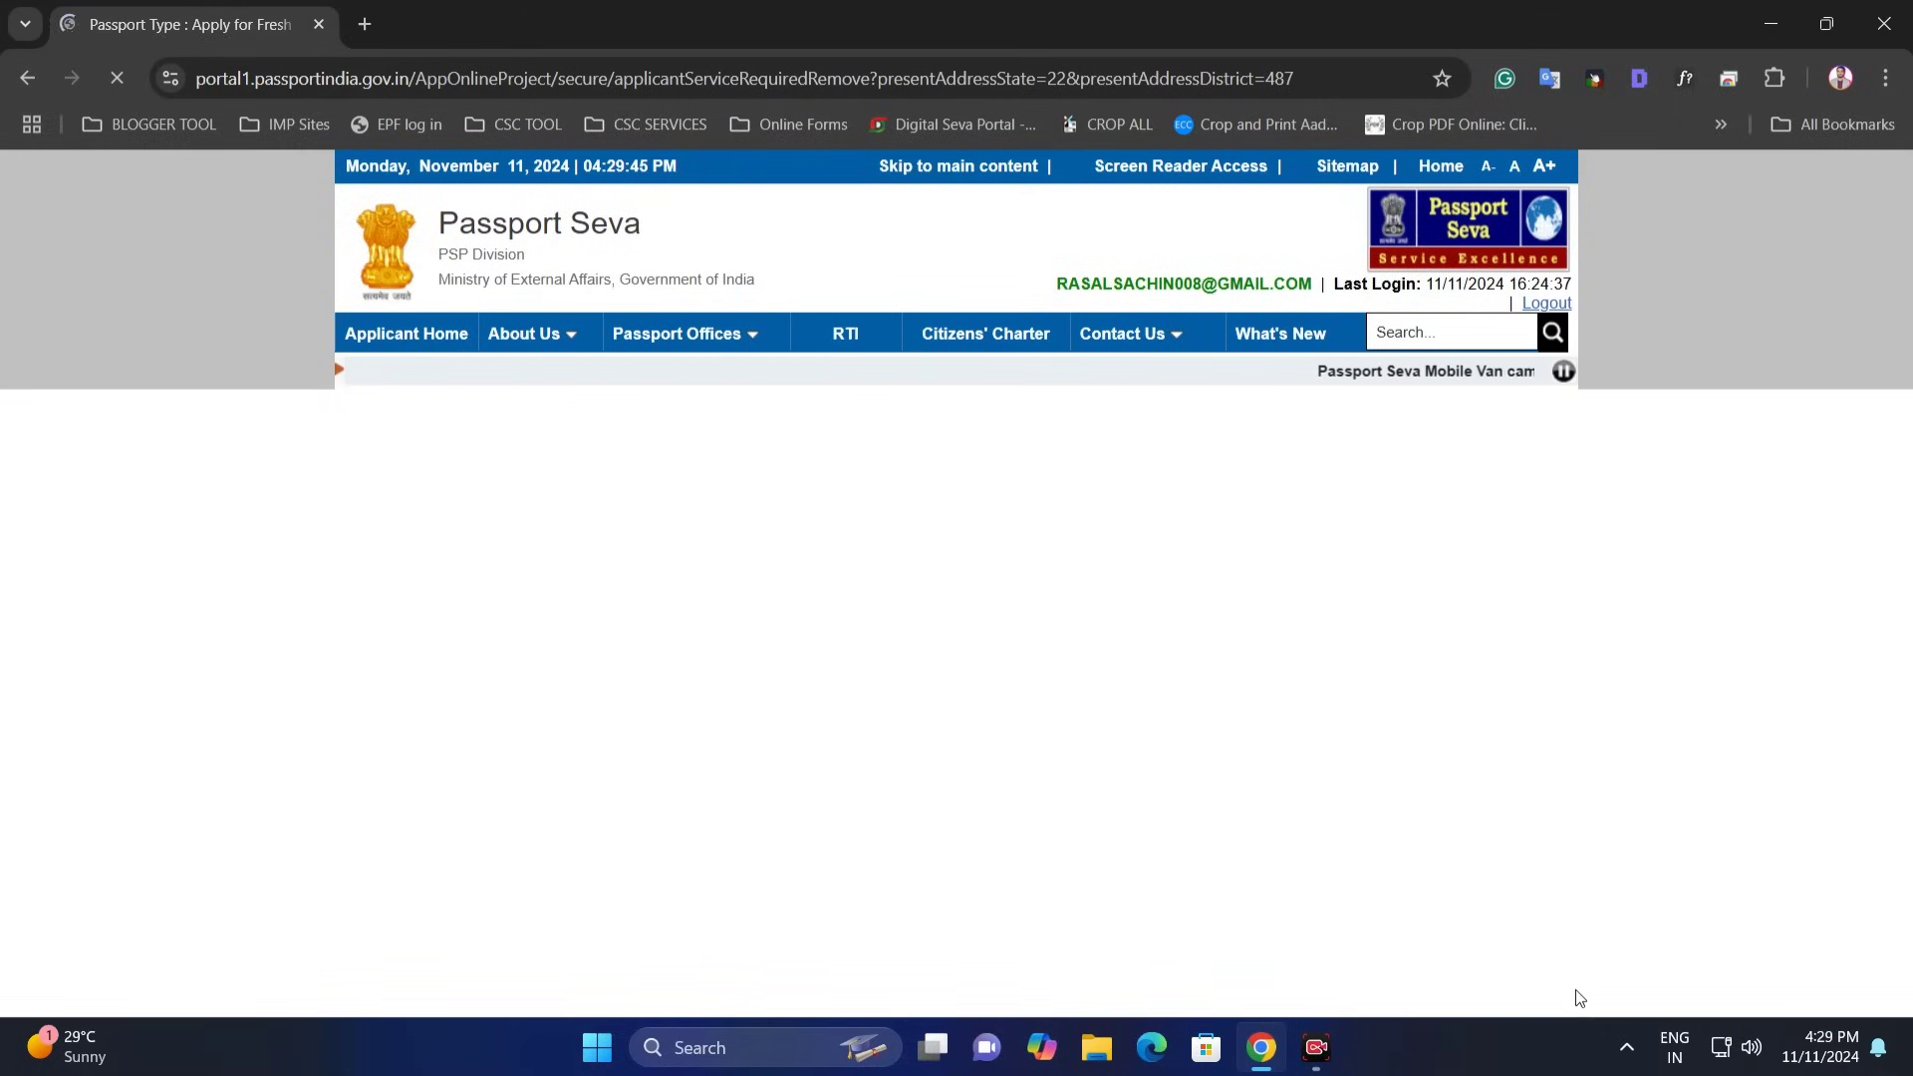
# - Choose Fresh Passport, Normal application and a 36-page booklet, then continue to Applicant Details
pyautogui.scroll(-1, 1200, 713)
pyautogui.scroll(1, 1199, 713)
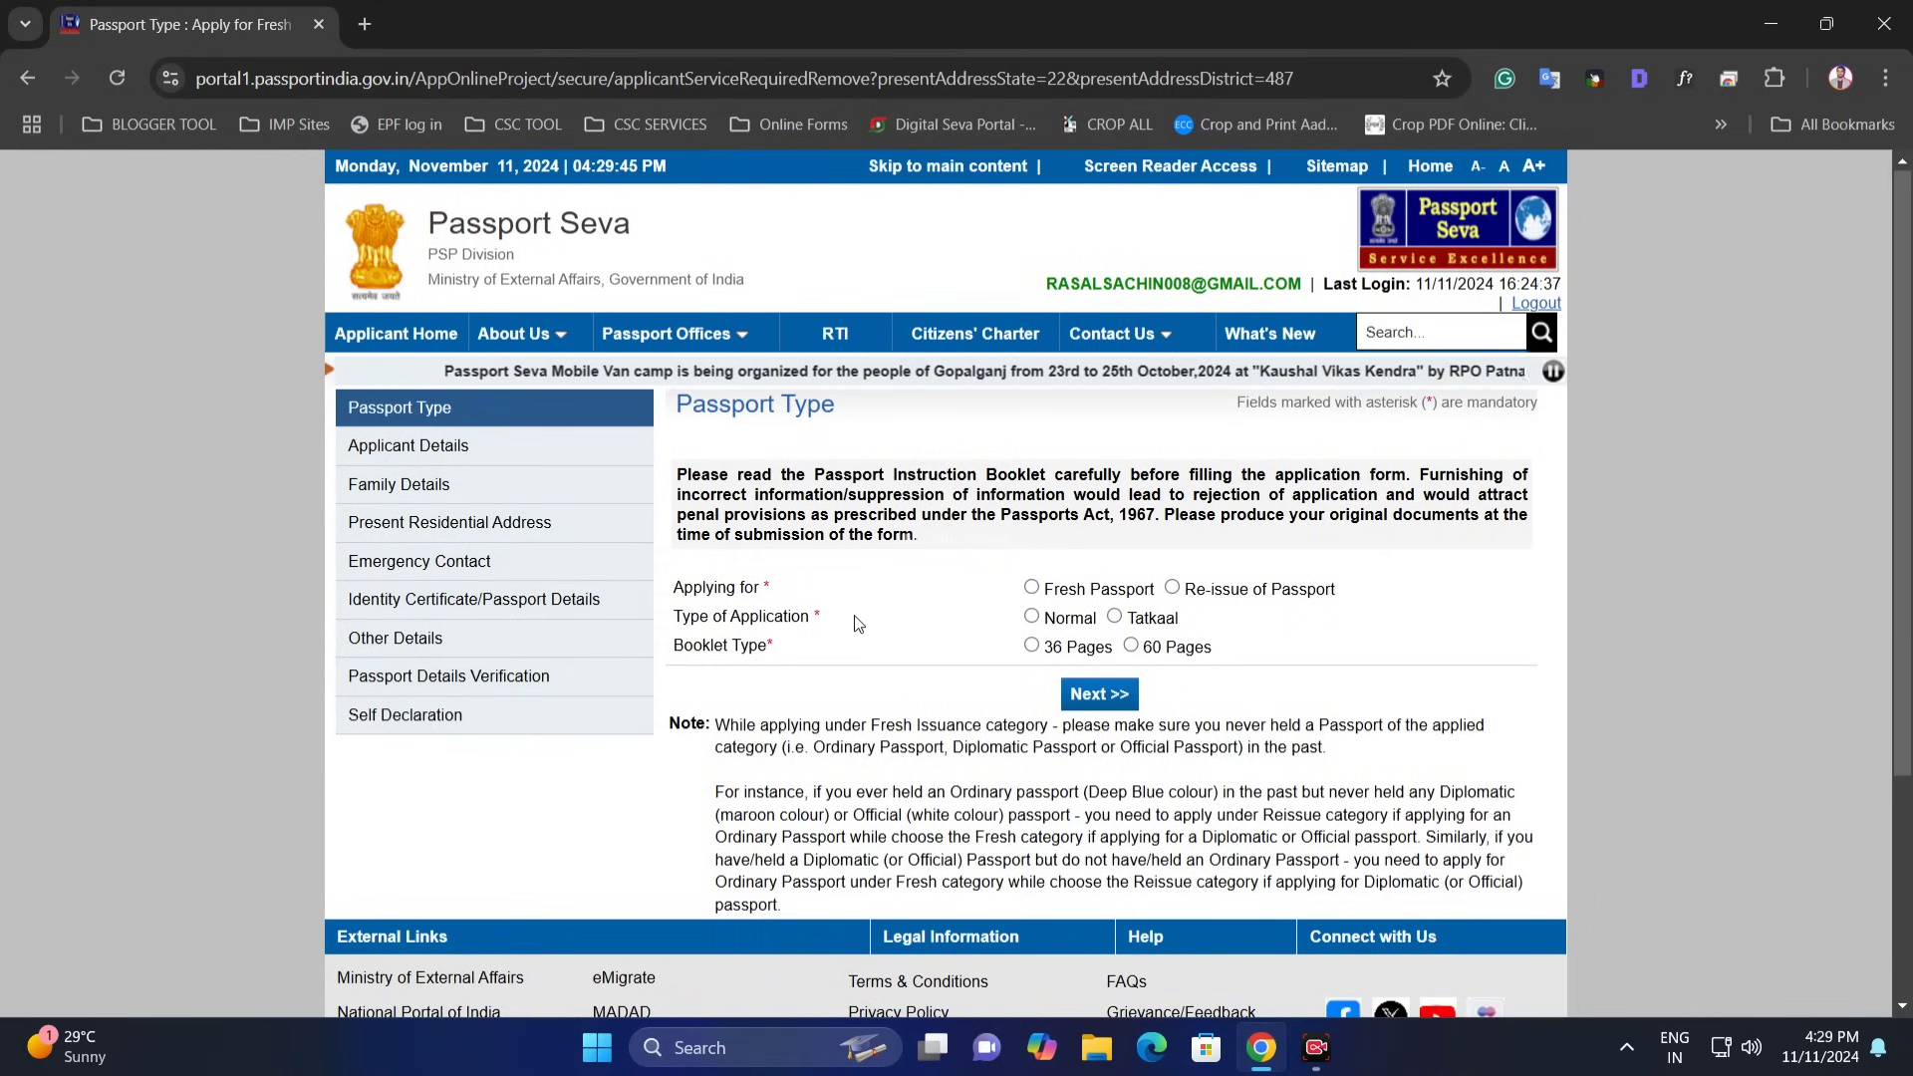
pyautogui.click(1032, 589)
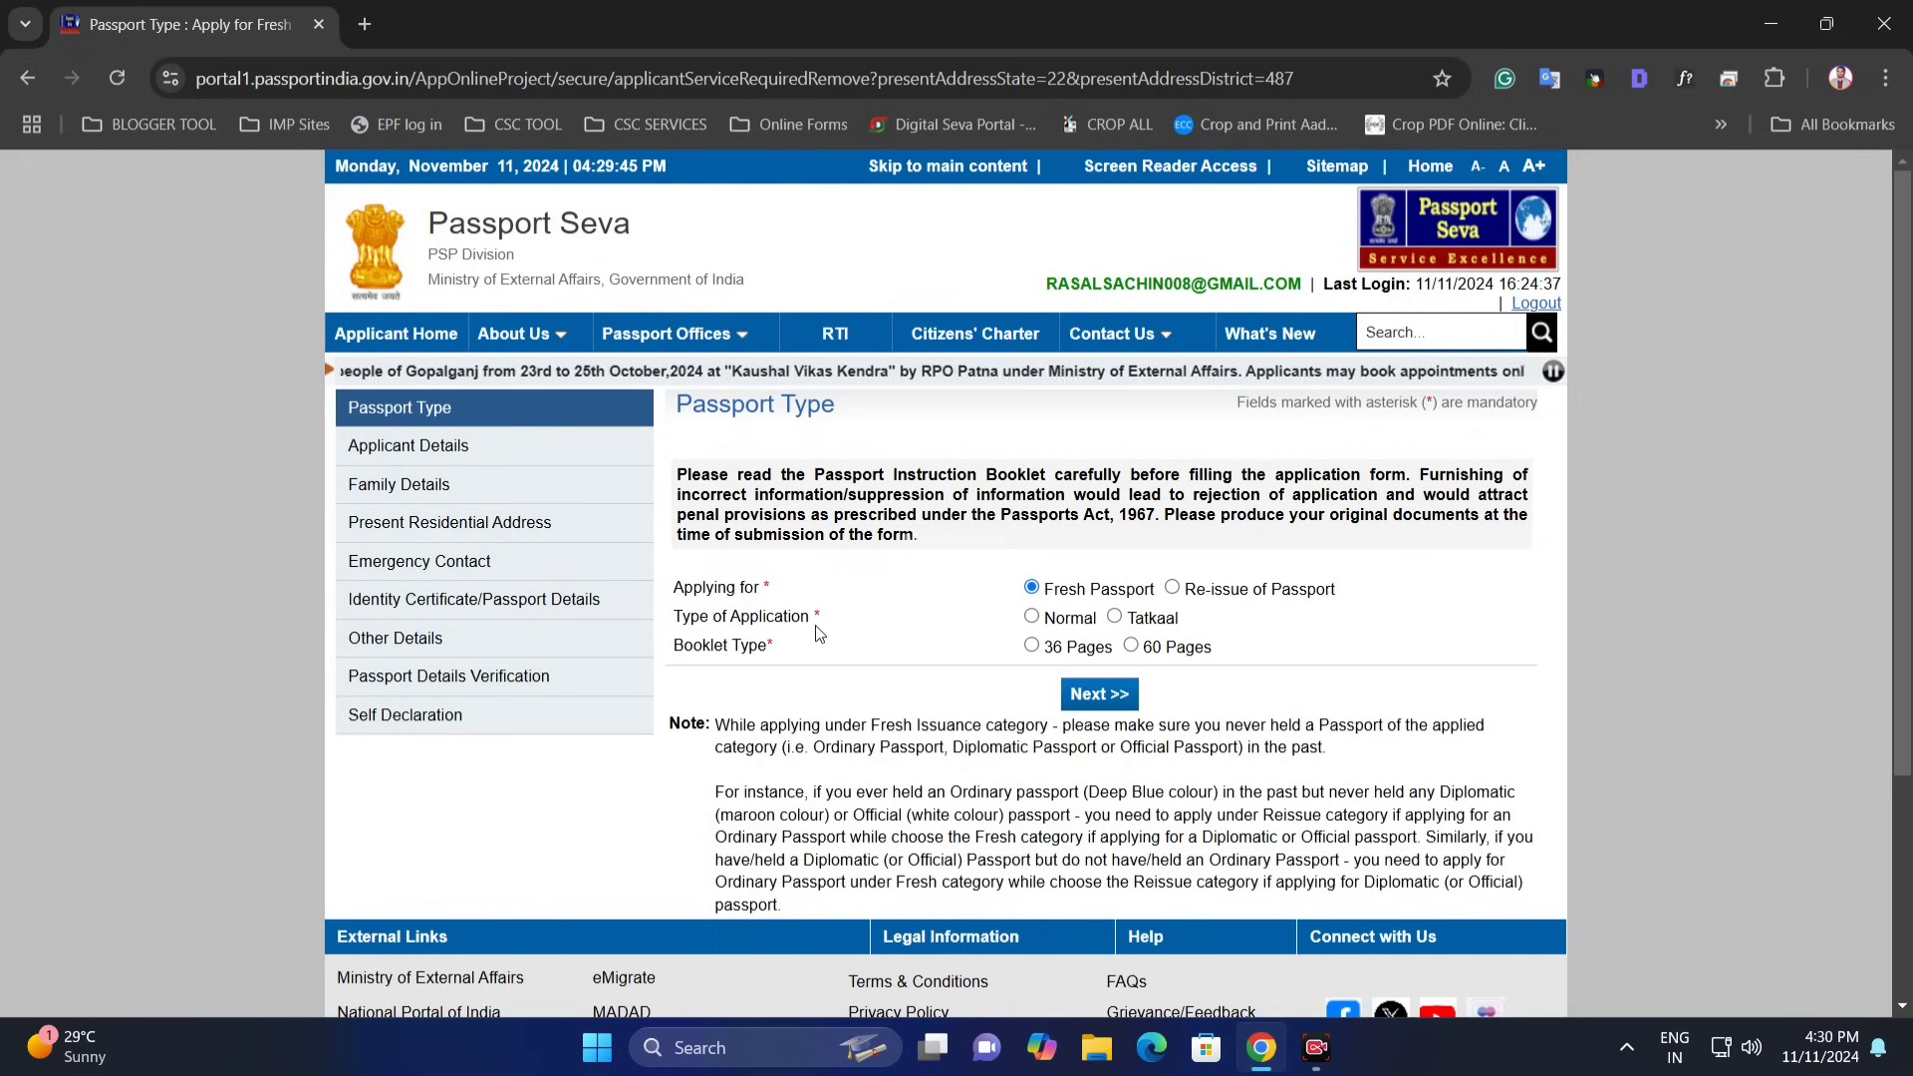
pyautogui.click(1032, 617)
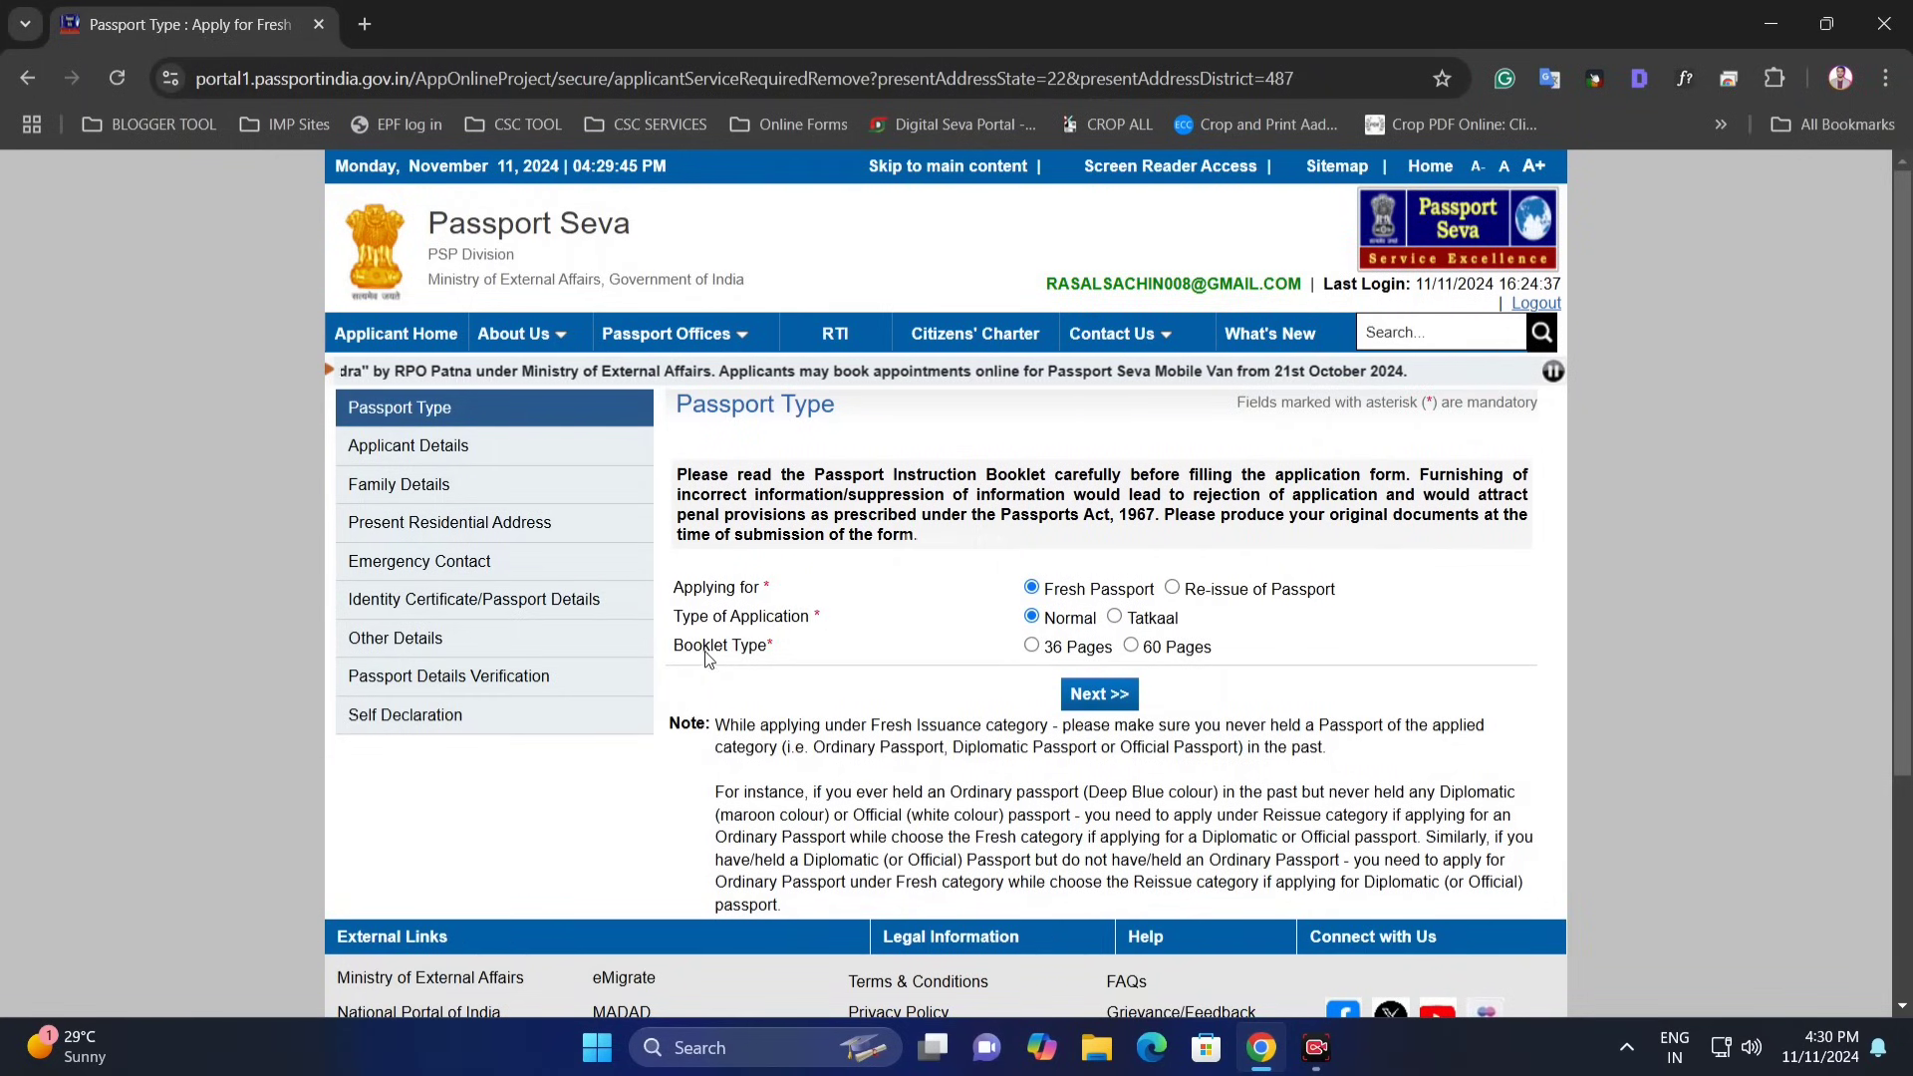
pyautogui.moveTo(671, 658); pyautogui.dragTo(778, 659)
pyautogui.click(1018, 662)
pyautogui.click(1032, 646)
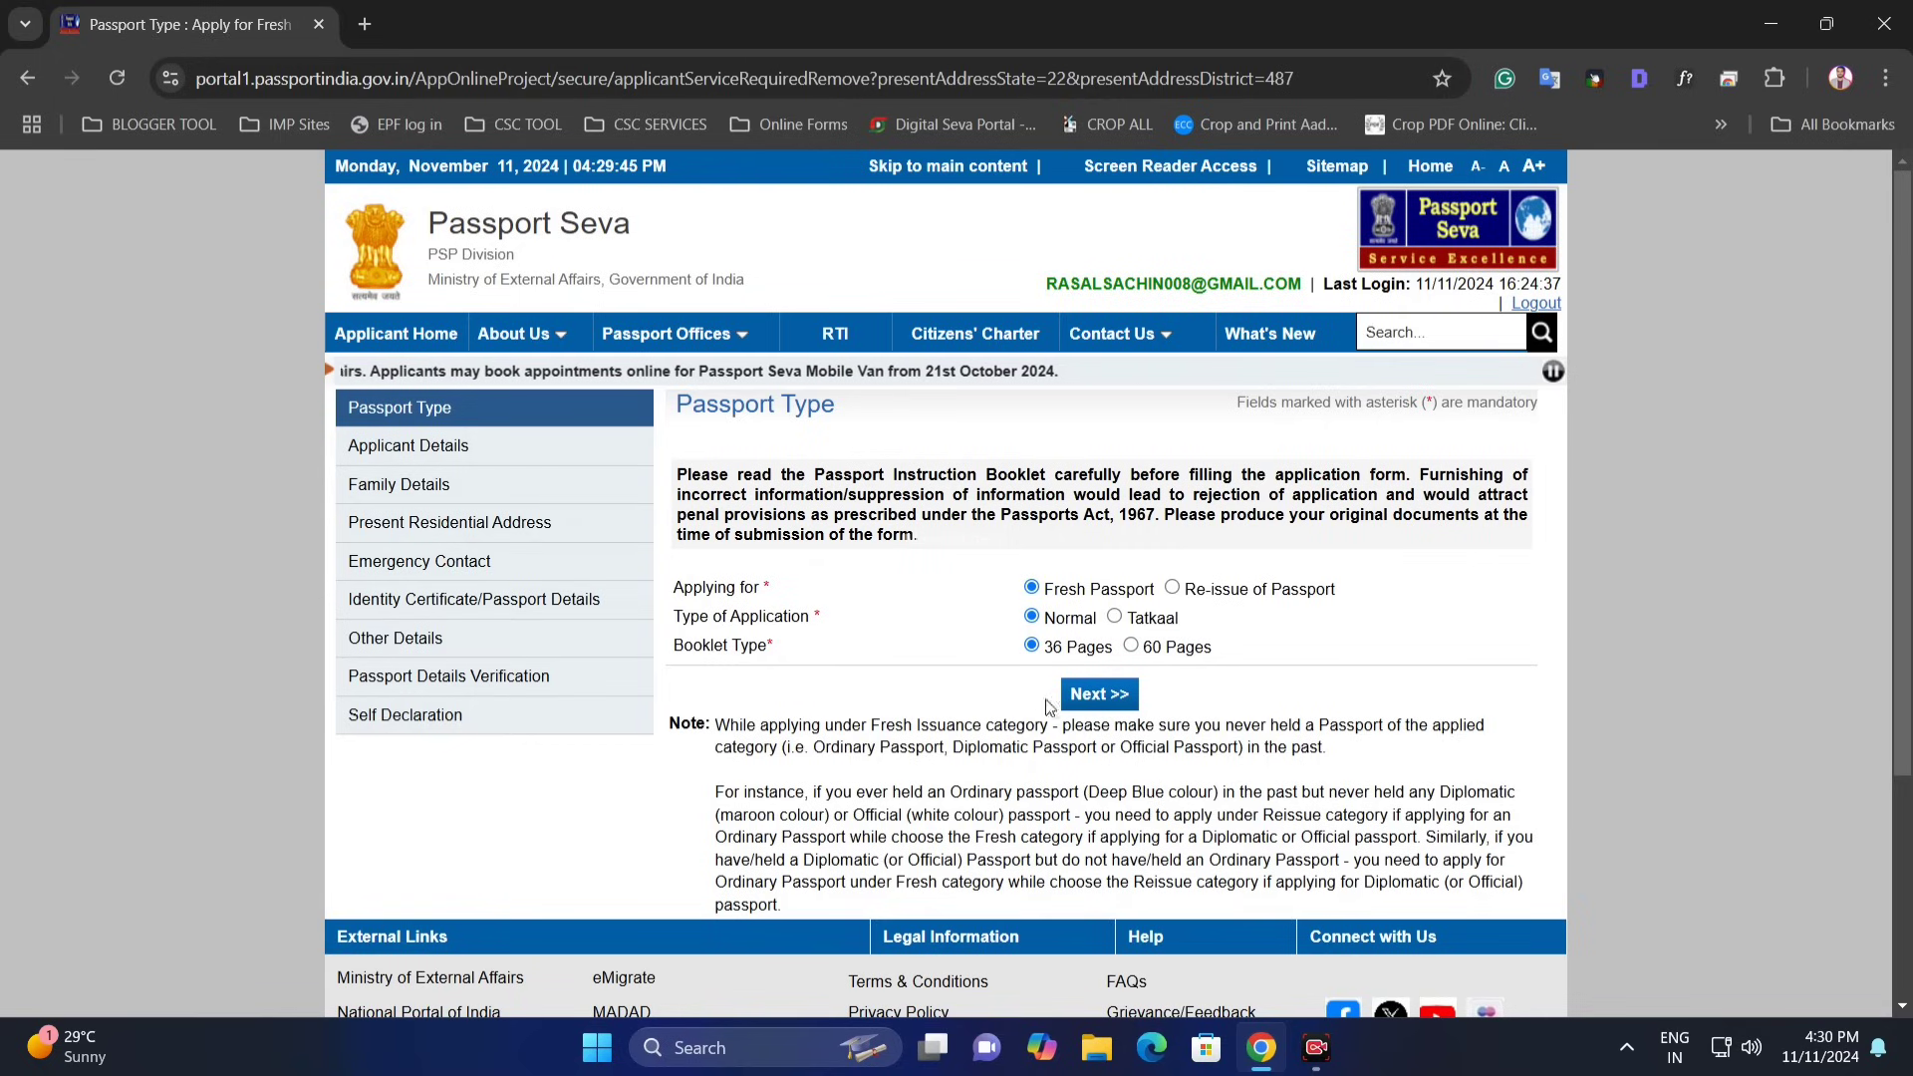
pyautogui.click(1100, 694)
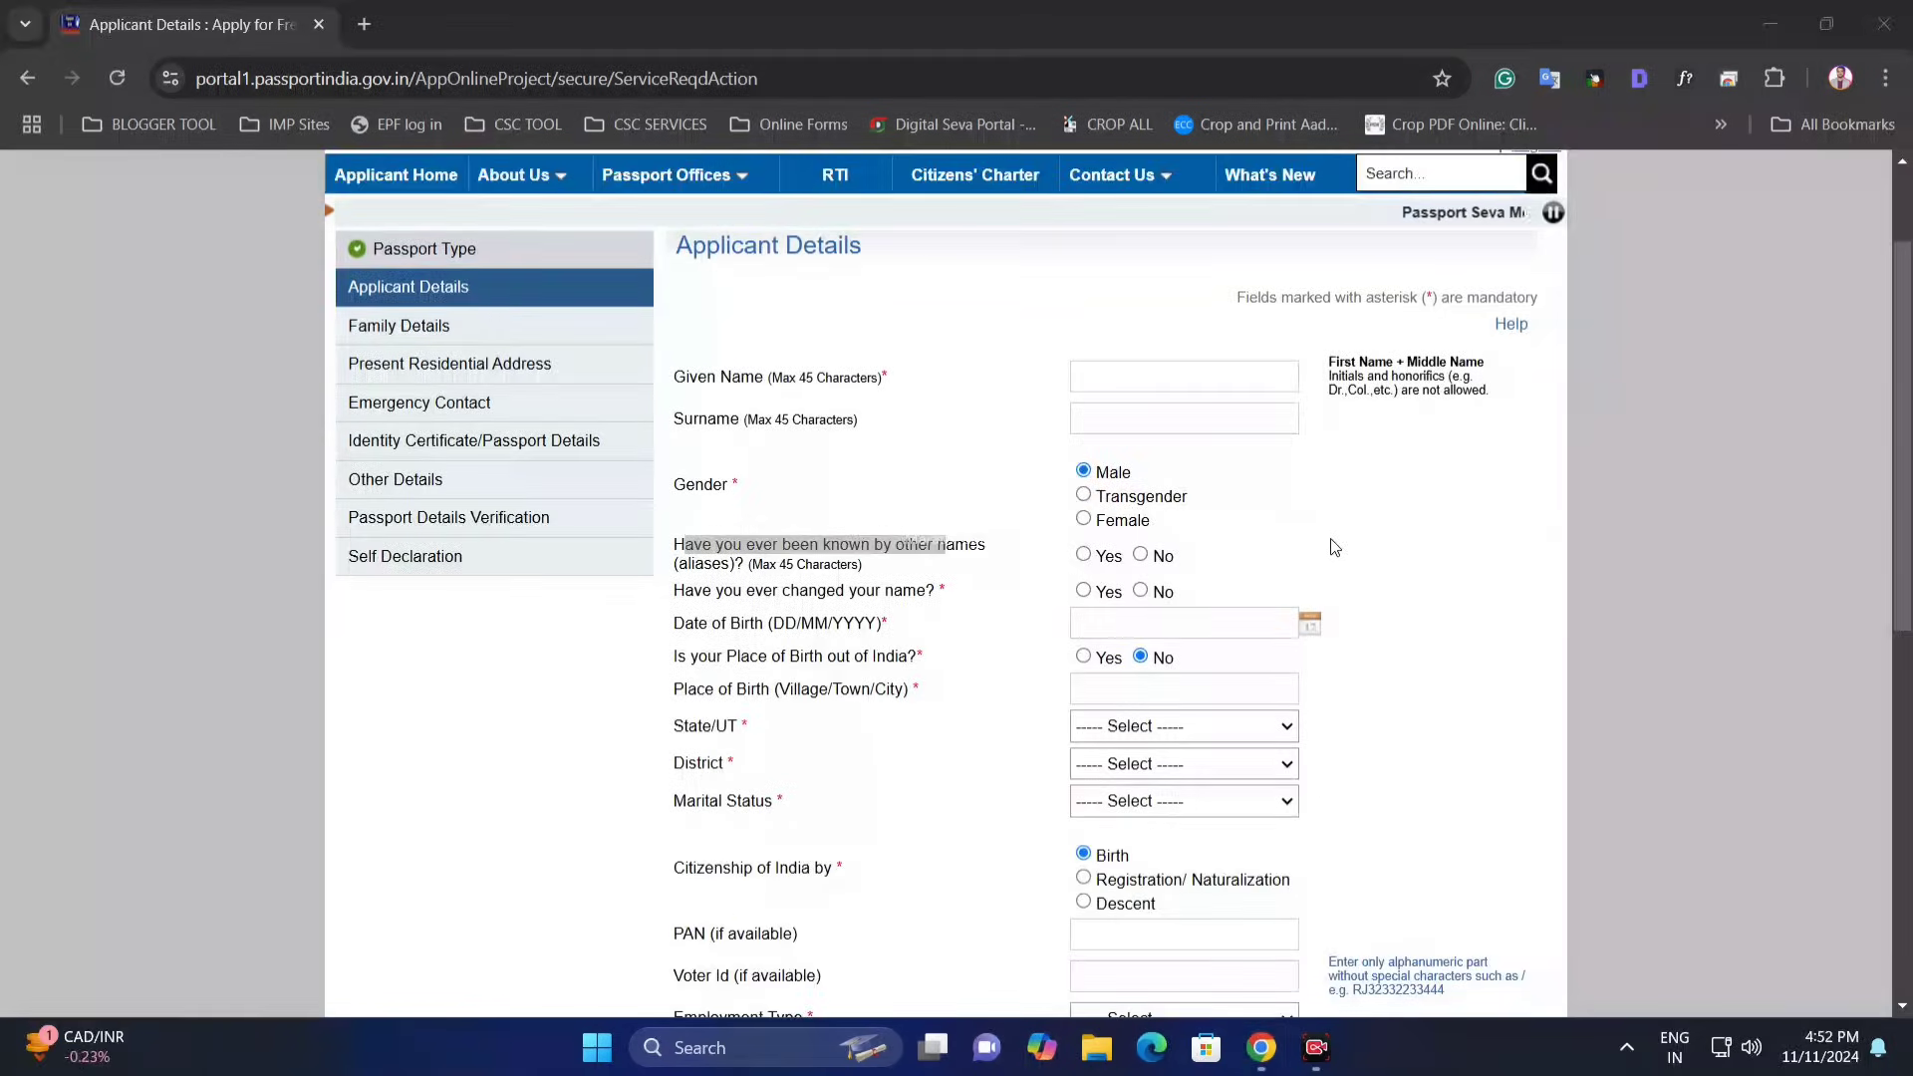
# - Review the given name and surname fields and keep the gender set to Male
pyautogui.click(697, 377)
pyautogui.moveTo(675, 377); pyautogui.dragTo(777, 386)
pyautogui.click(802, 390)
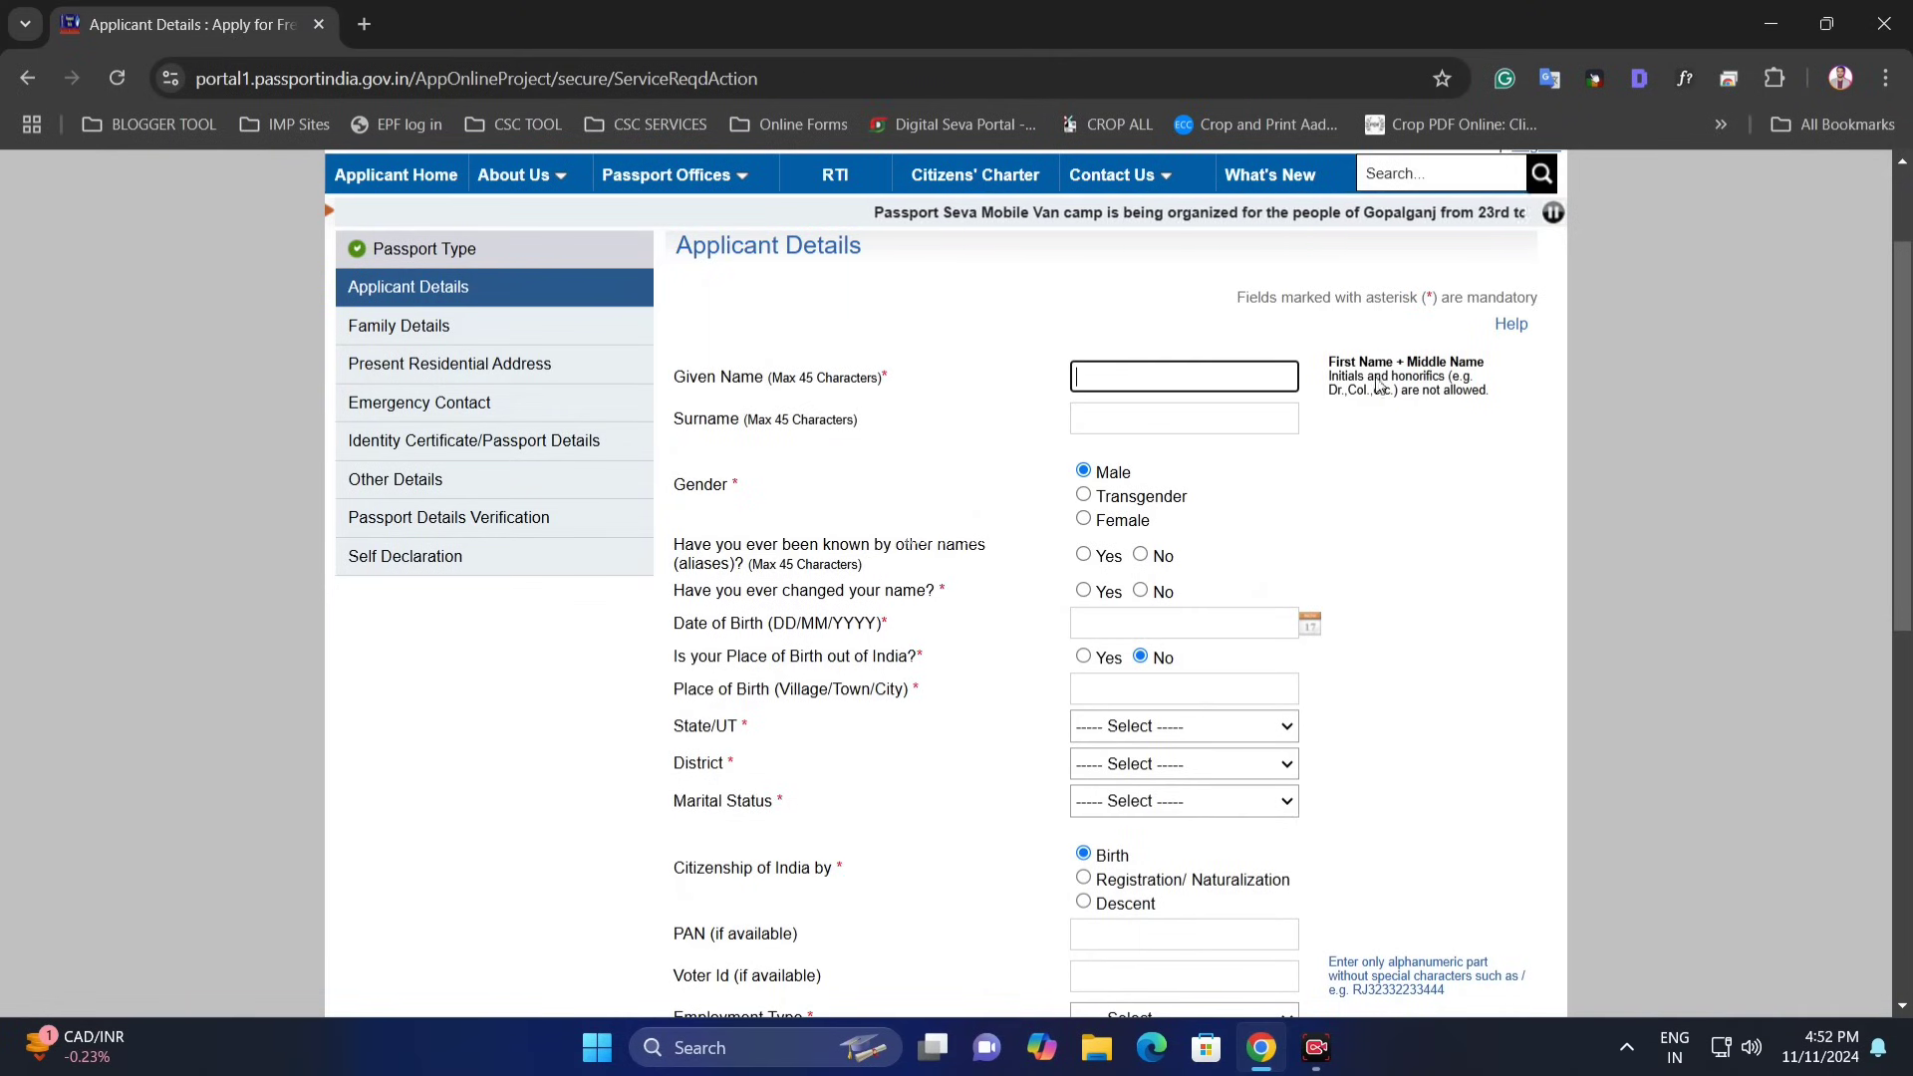
pyautogui.moveTo(1332, 370); pyautogui.dragTo(1378, 369)
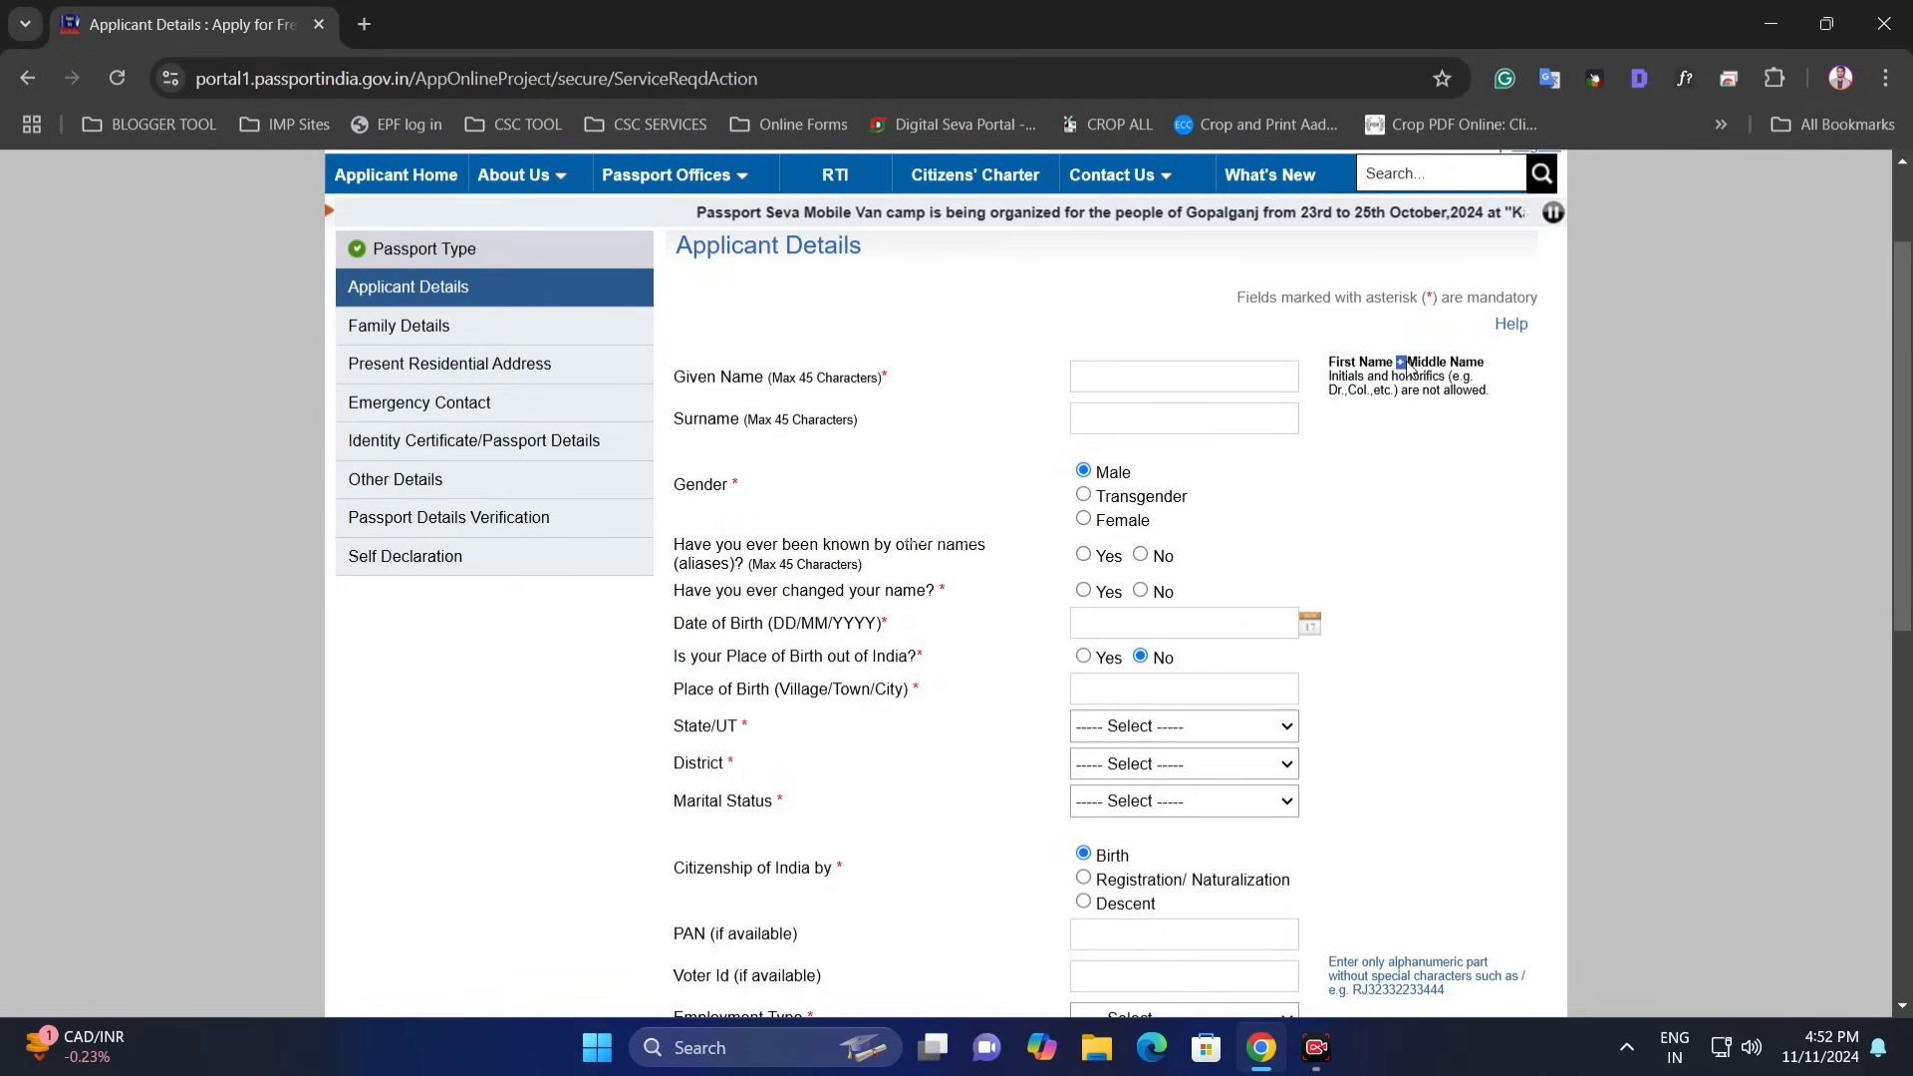
pyautogui.doubleClick(1439, 363)
pyautogui.click(1150, 379)
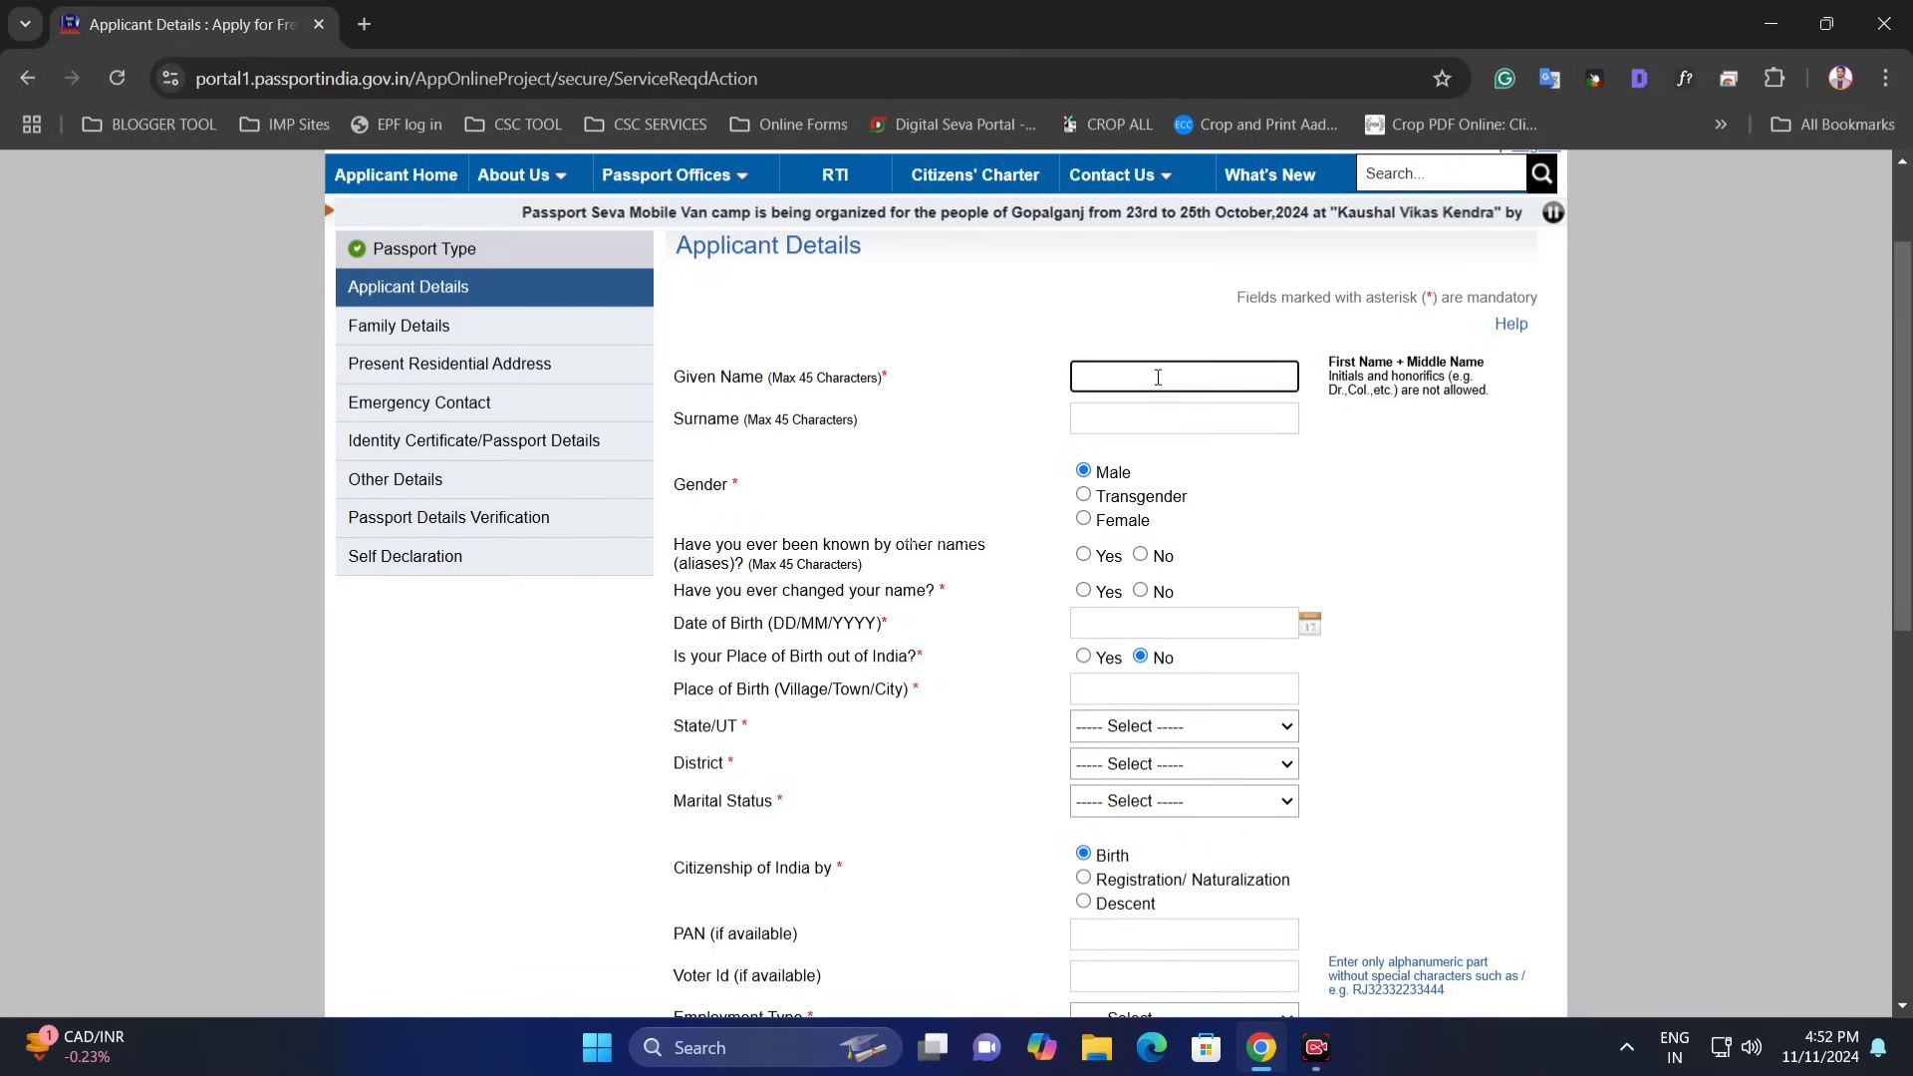
pyautogui.click(1143, 420)
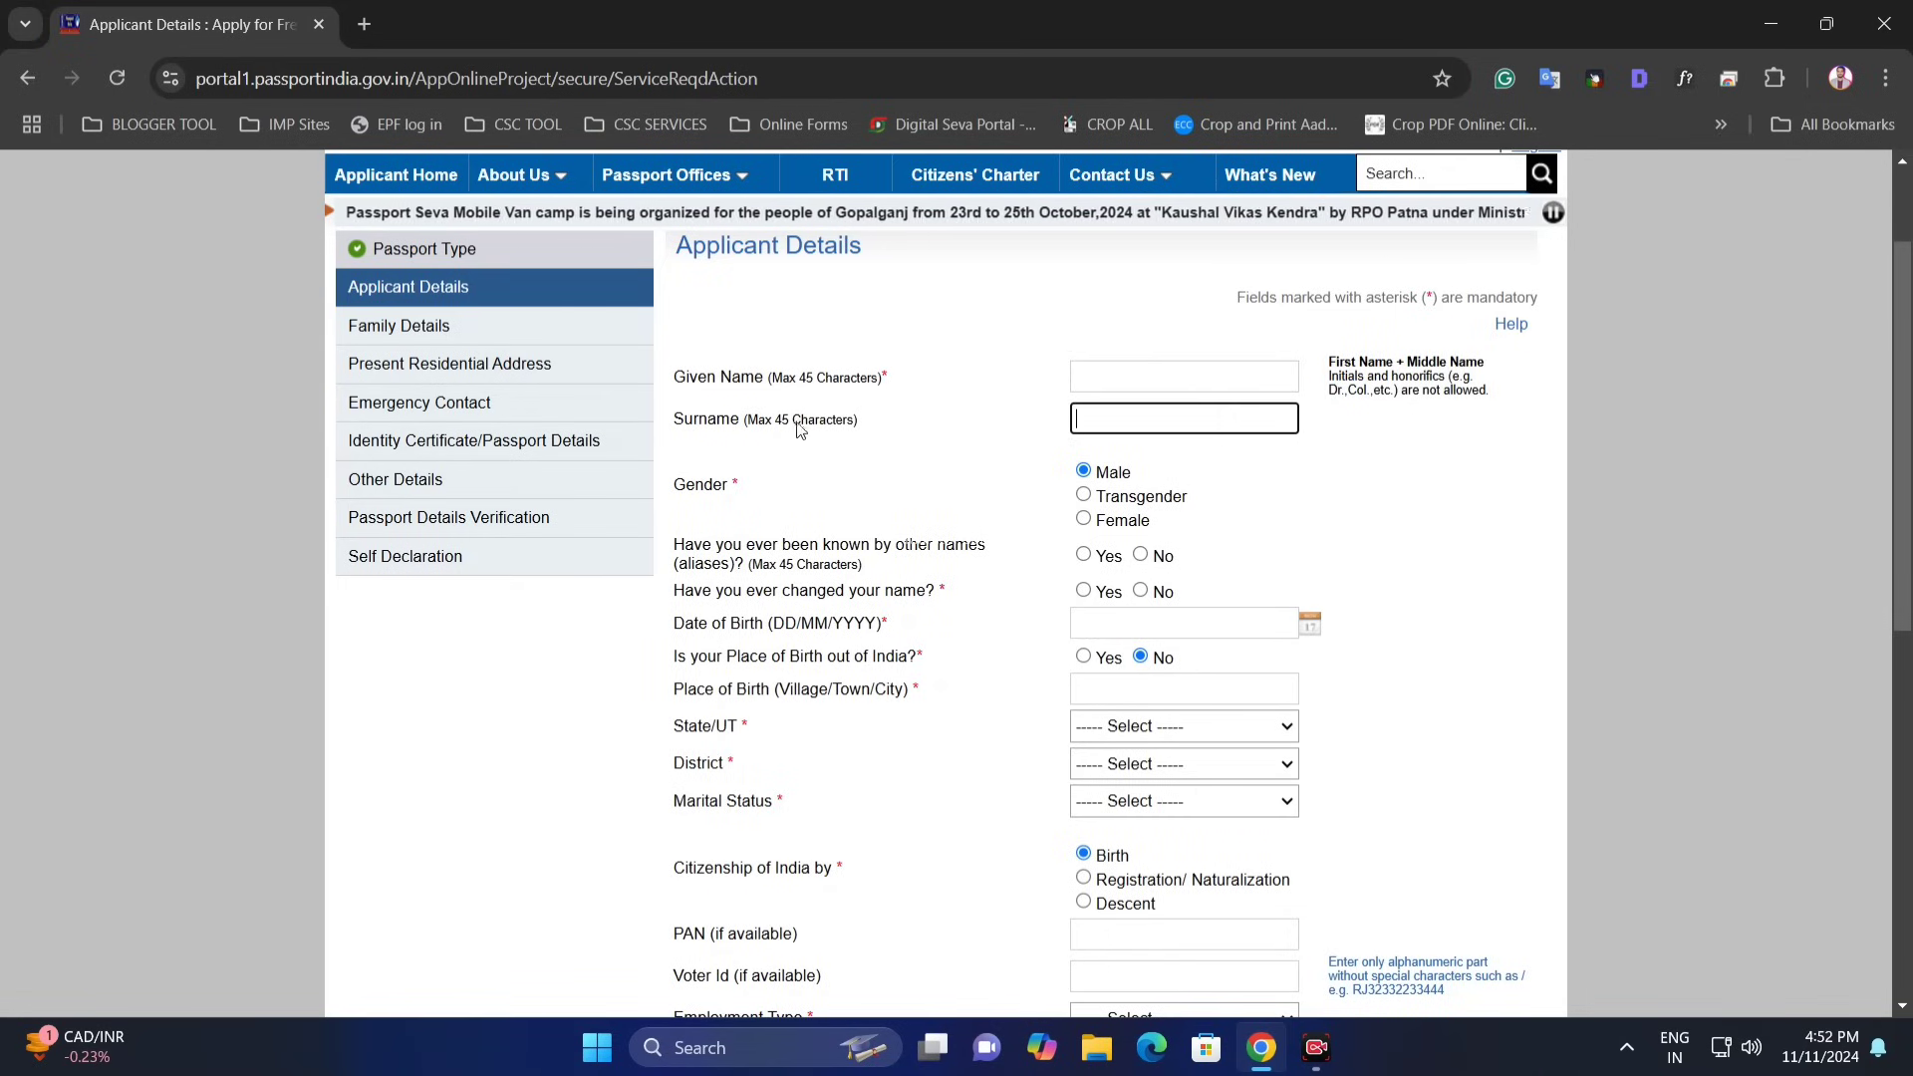
pyautogui.moveTo(699, 422); pyautogui.dragTo(776, 422)
pyautogui.click(1111, 426)
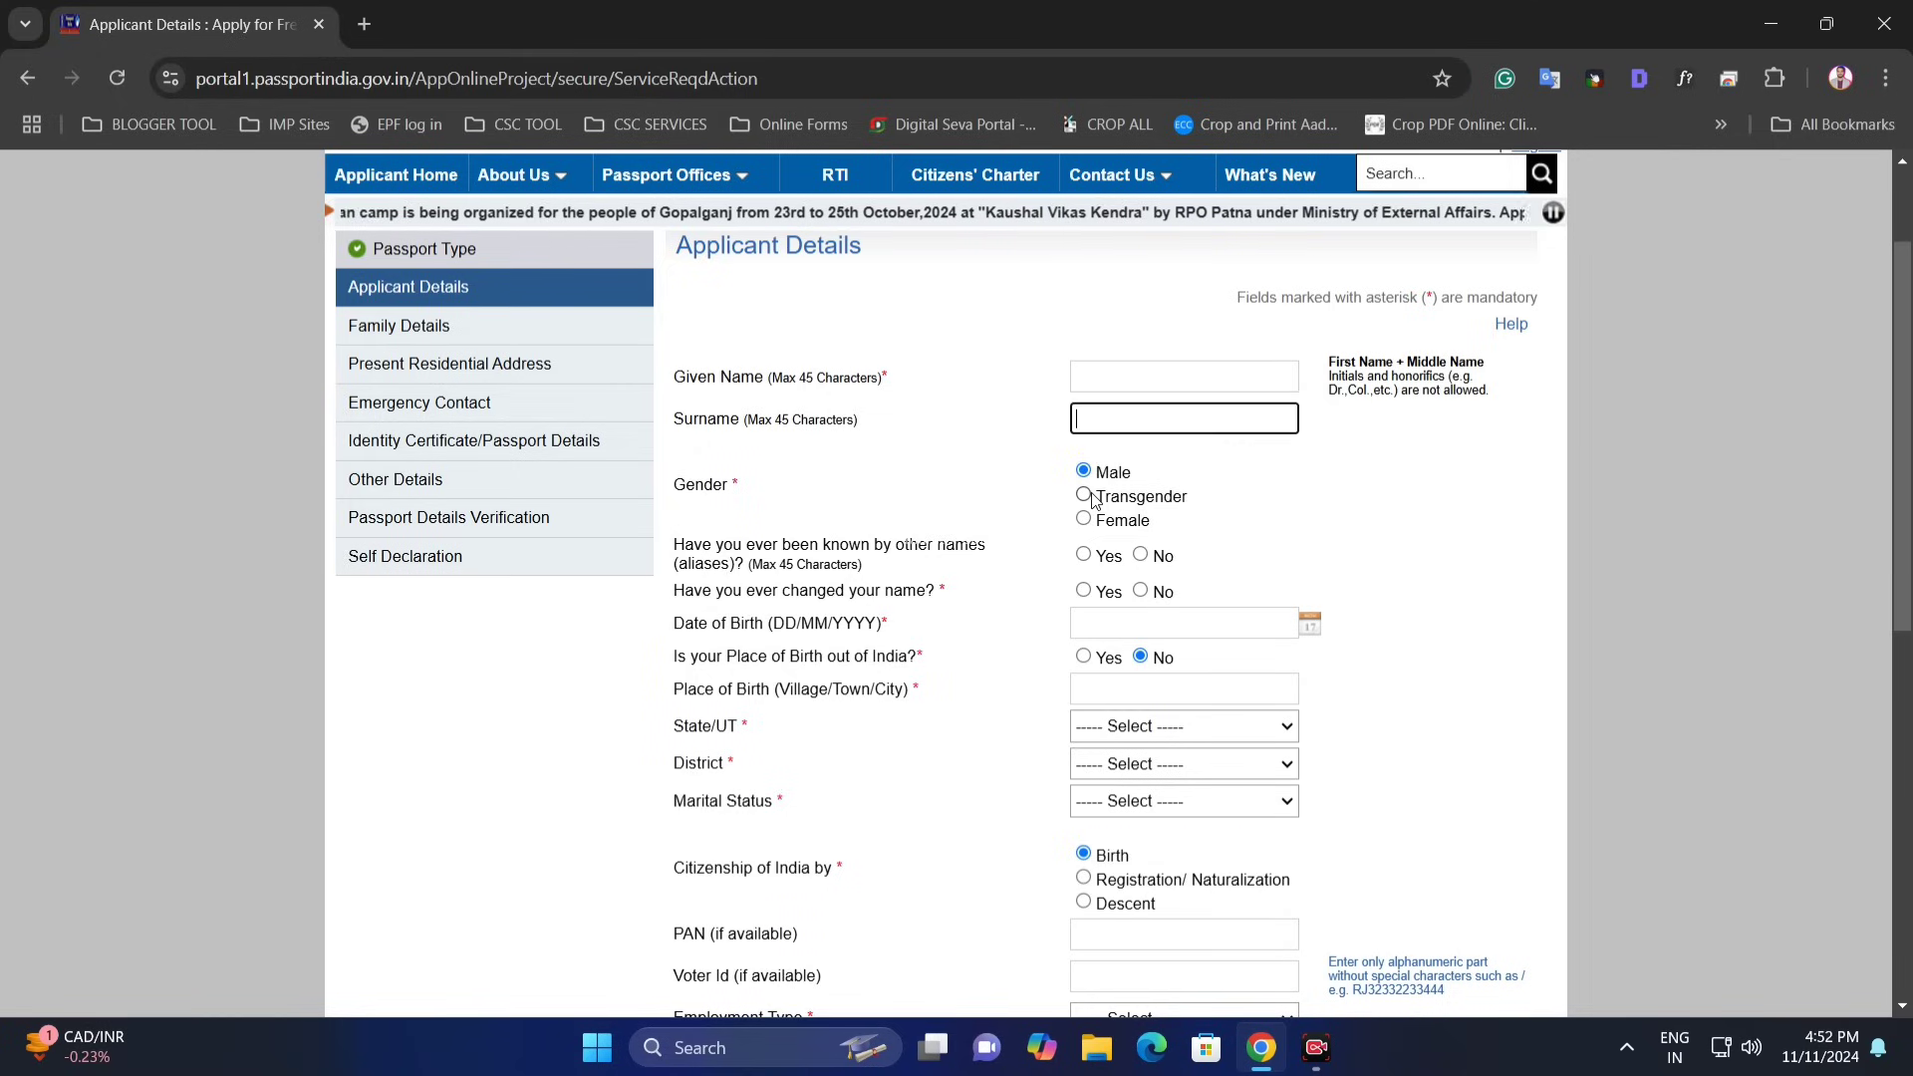
pyautogui.click(1083, 495)
pyautogui.click(1083, 518)
pyautogui.click(1084, 471)
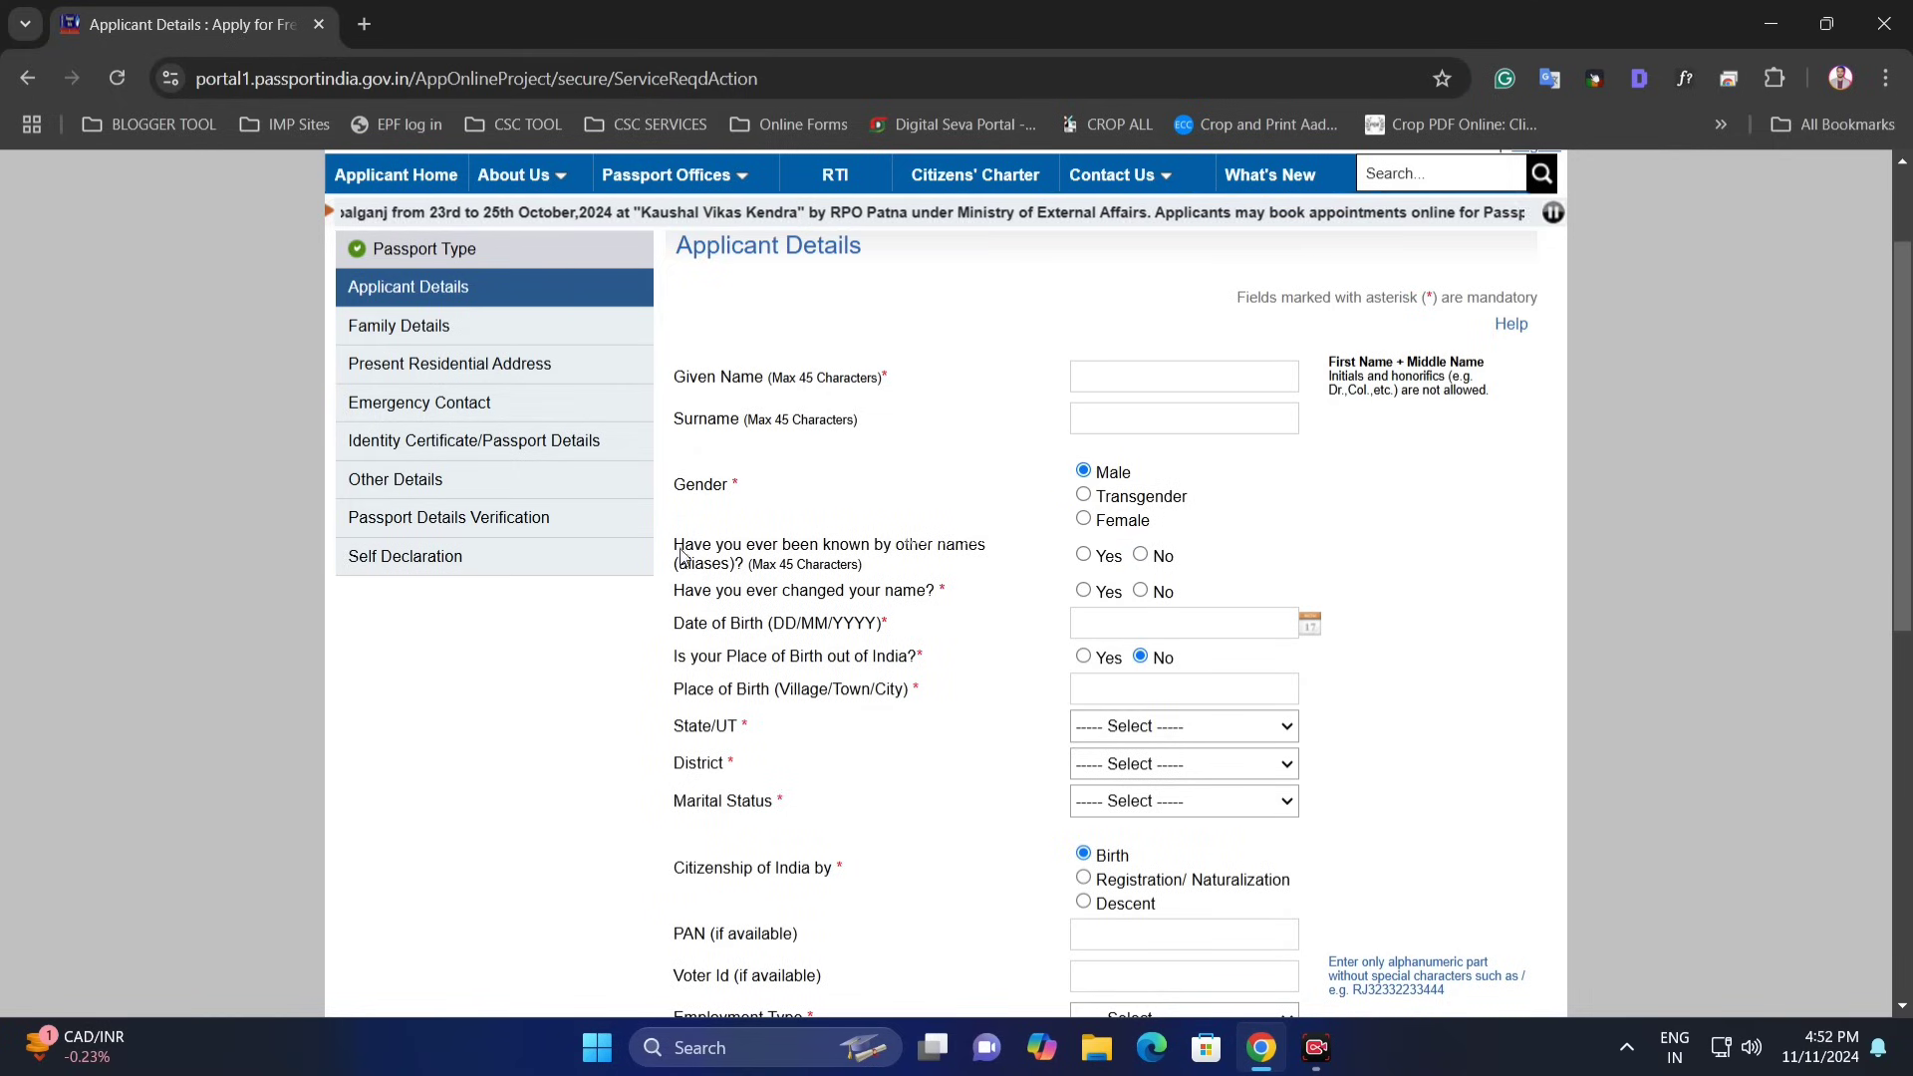
# - Answer No to the aliases and name-change questions after previewing their Yes fields
pyautogui.moveTo(678, 550); pyautogui.dragTo(981, 554)
pyautogui.click(900, 556)
pyautogui.click(981, 554)
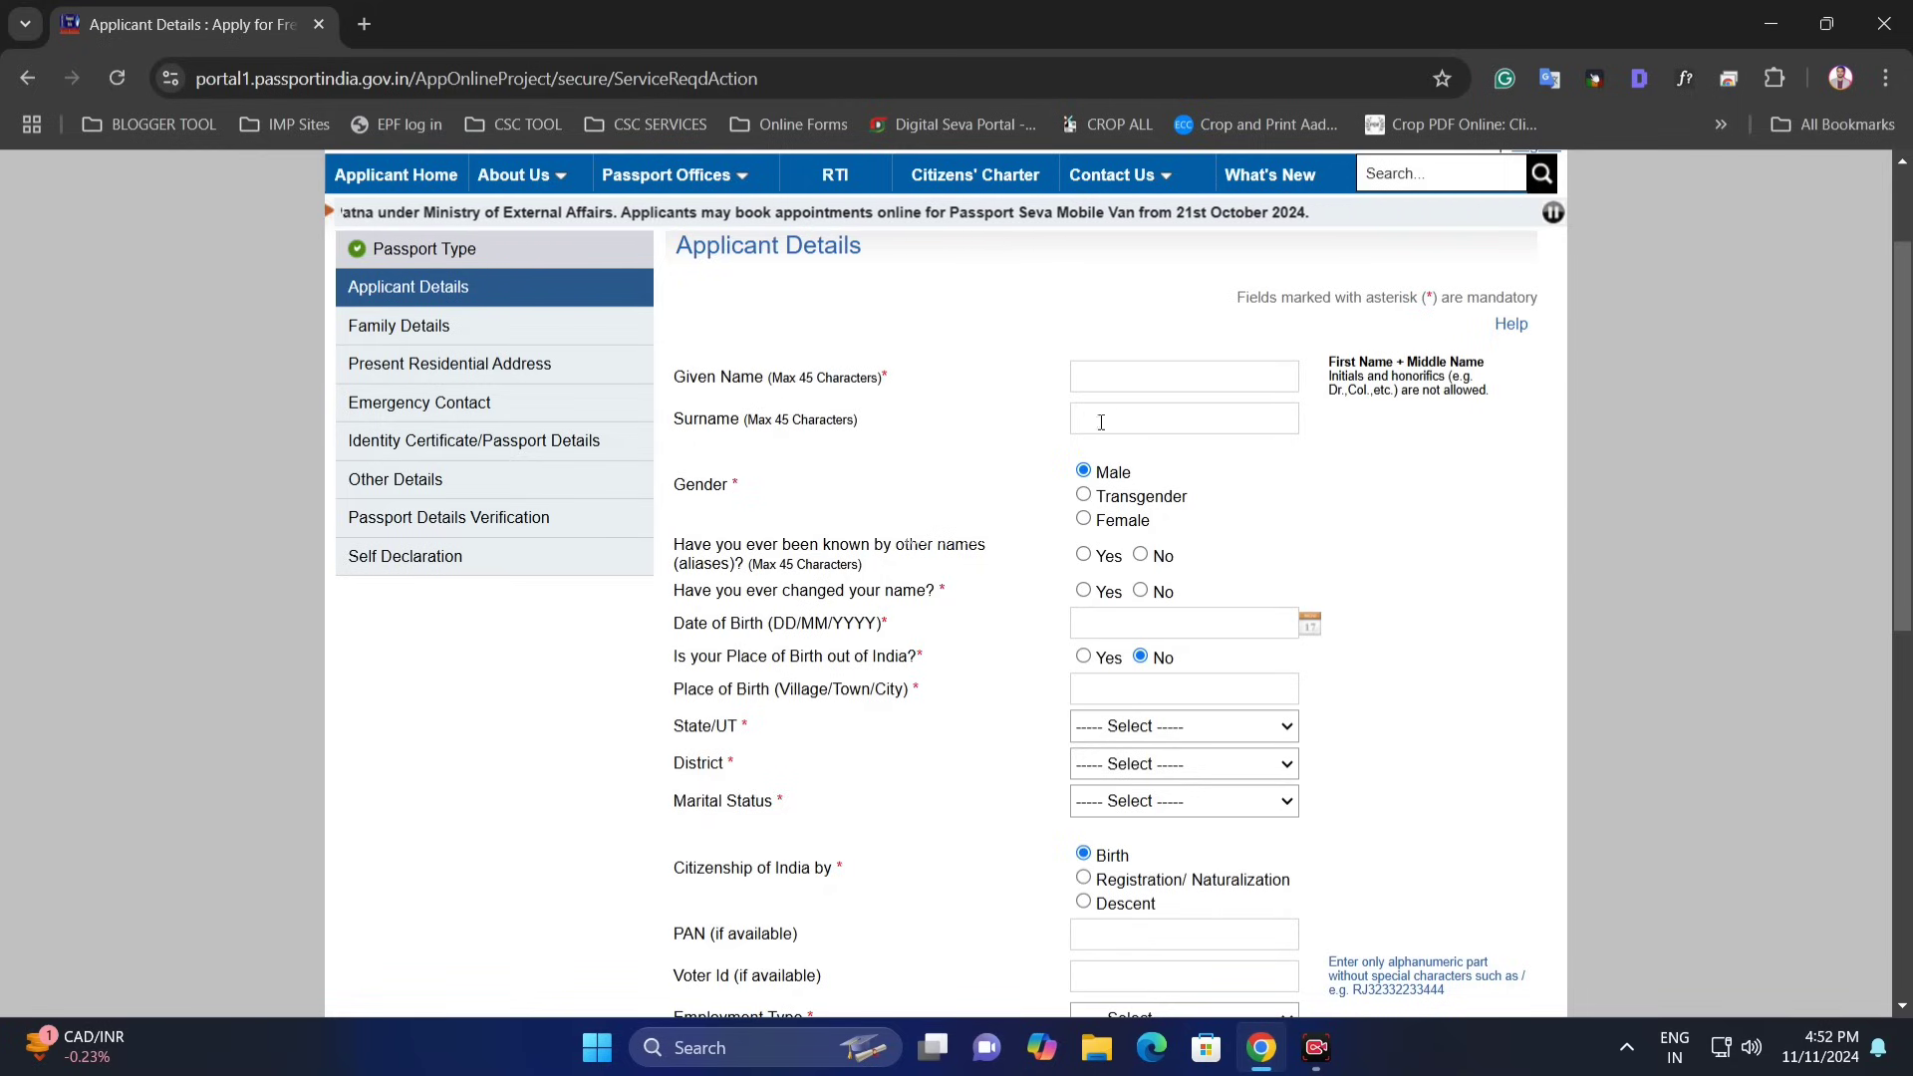
pyautogui.click(1083, 554)
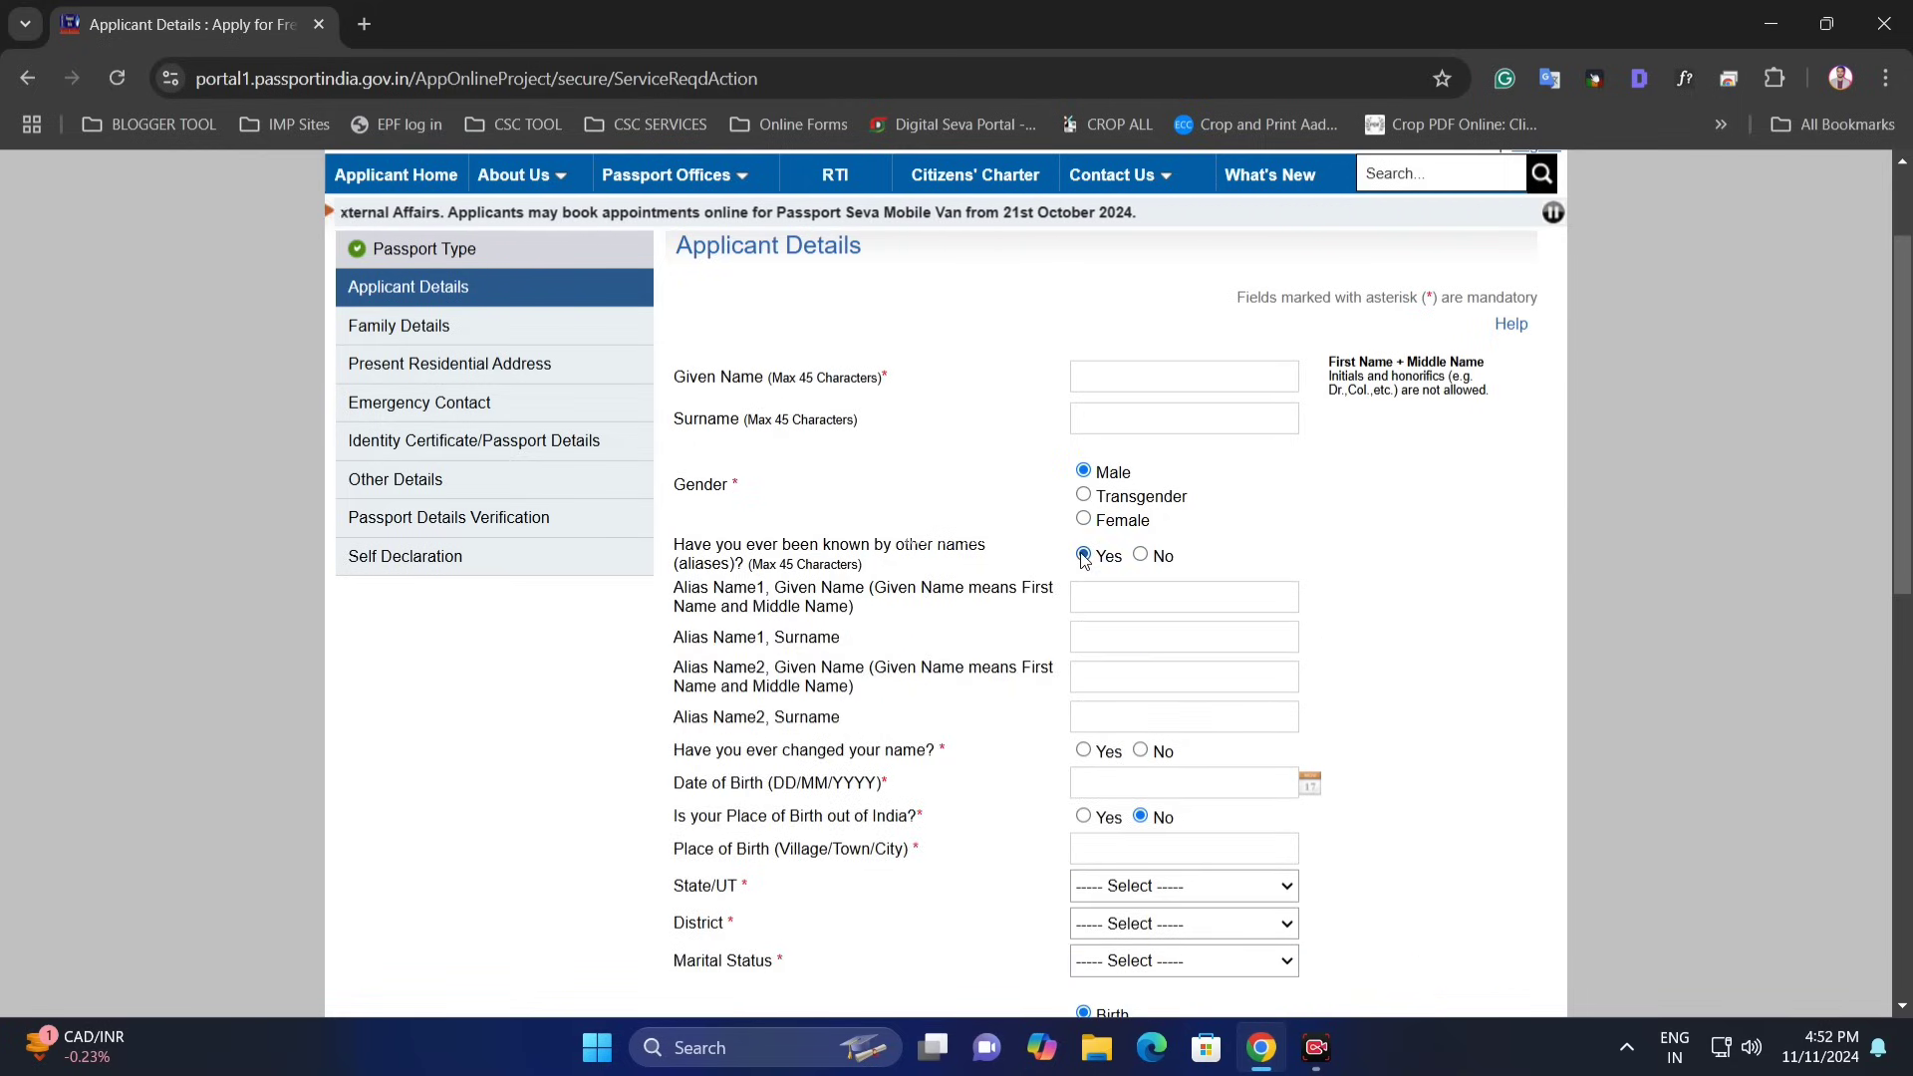
pyautogui.click(1139, 554)
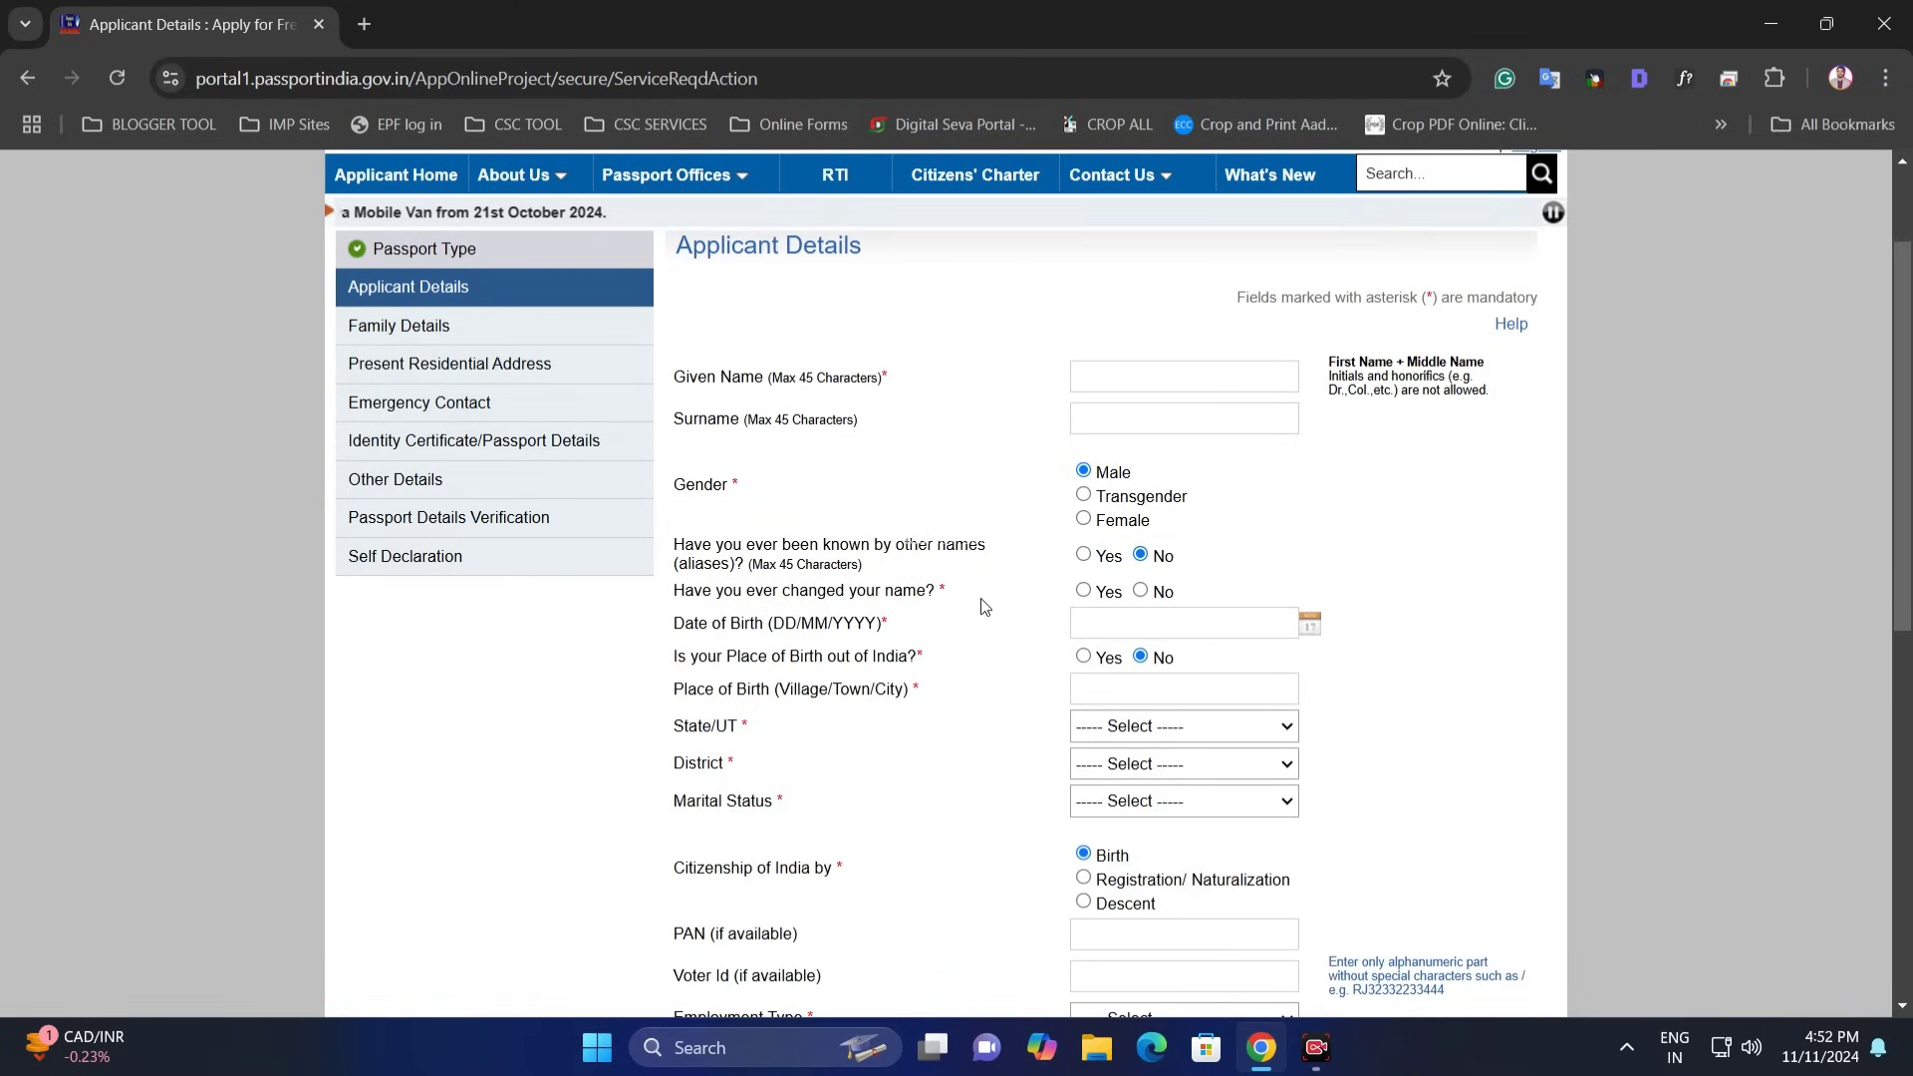
pyautogui.click(1084, 592)
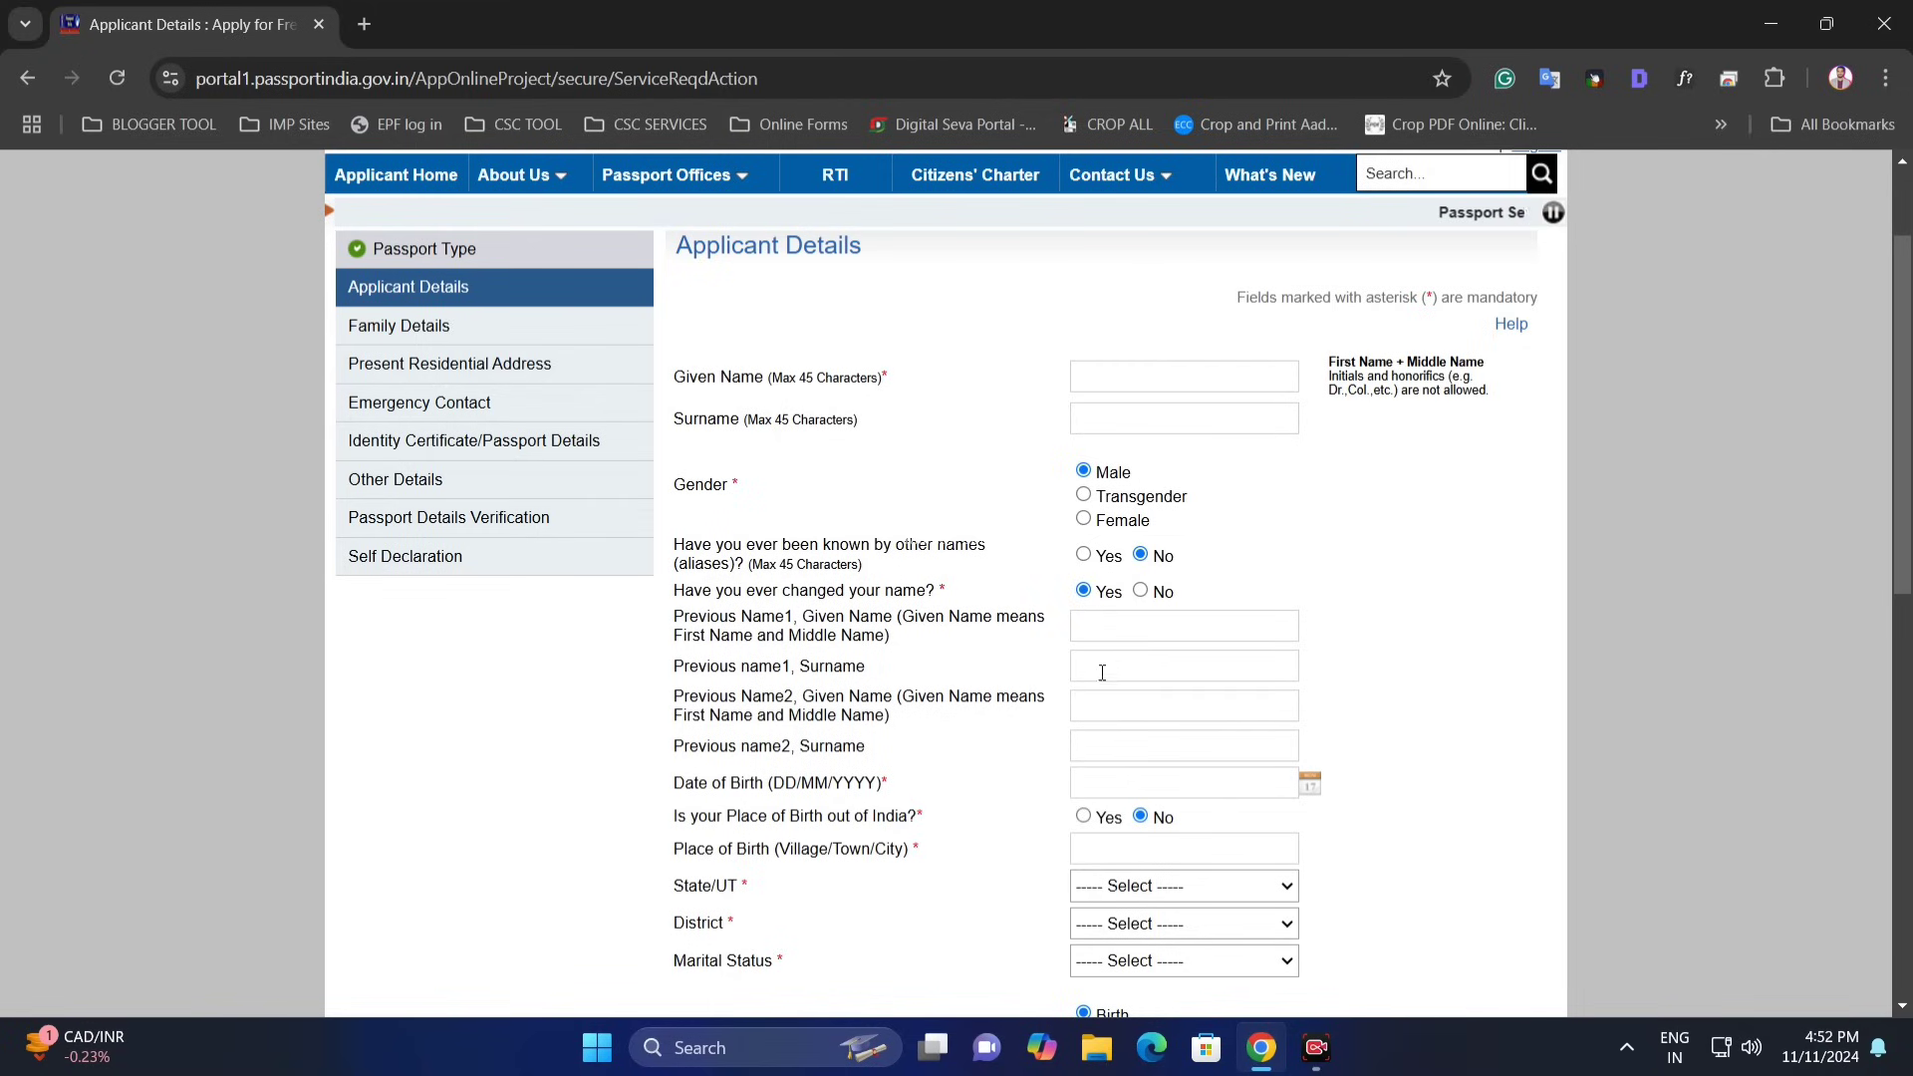
pyautogui.click(1141, 590)
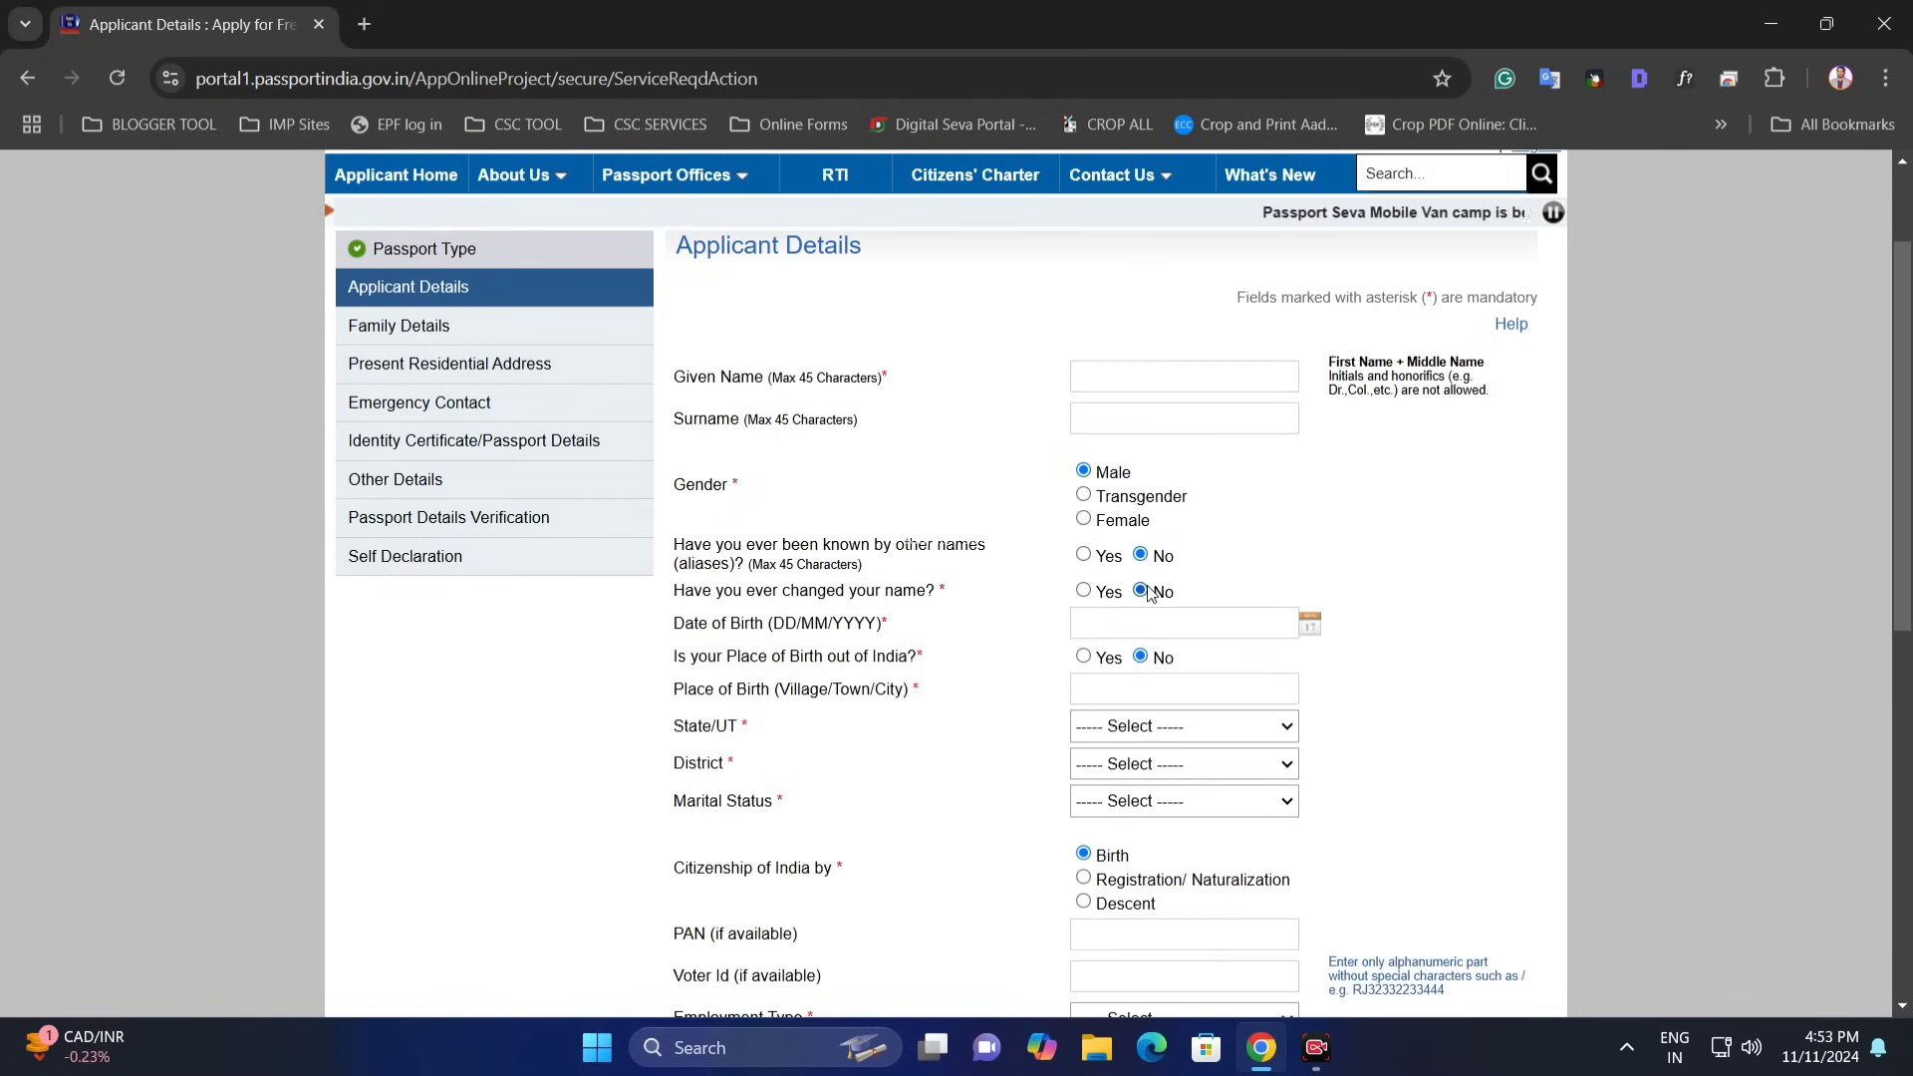
pyautogui.click(836, 621)
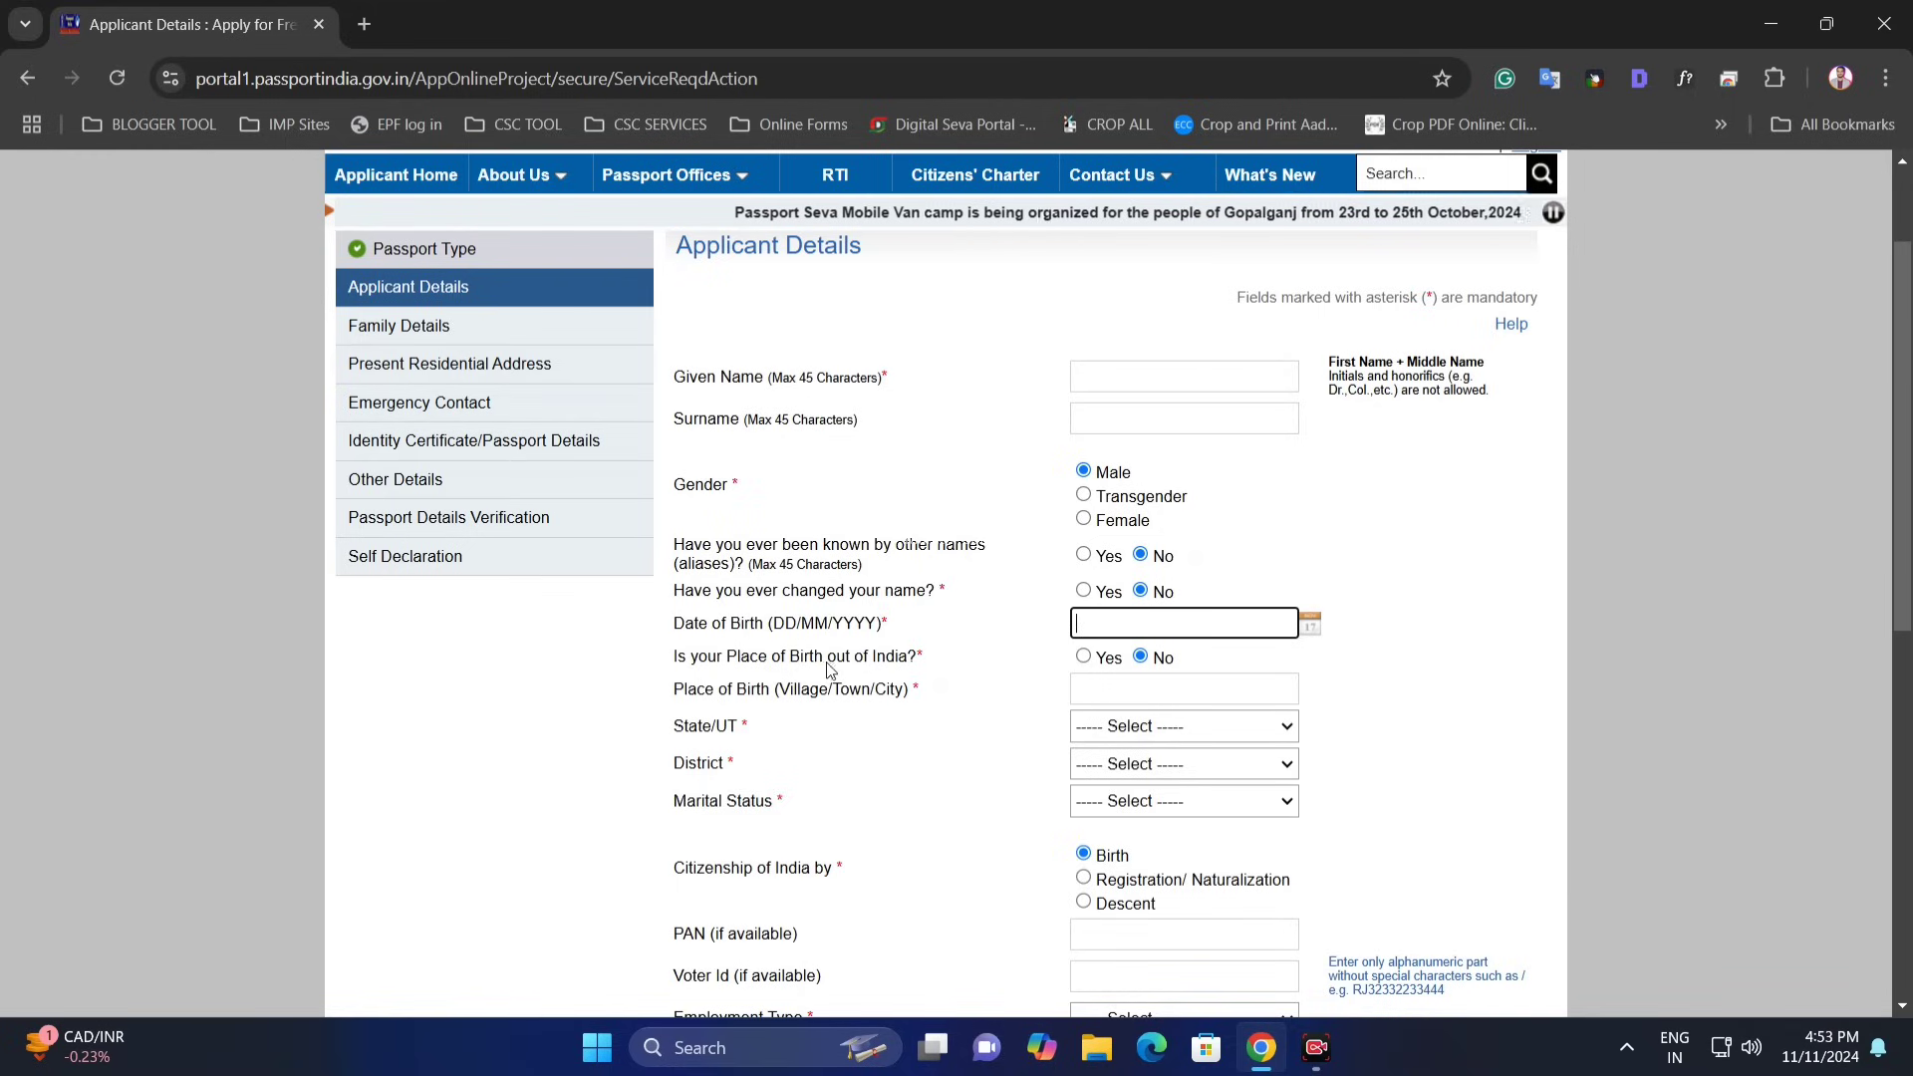
# - Set 'Place of Birth out of India' to No
pyautogui.click(1085, 659)
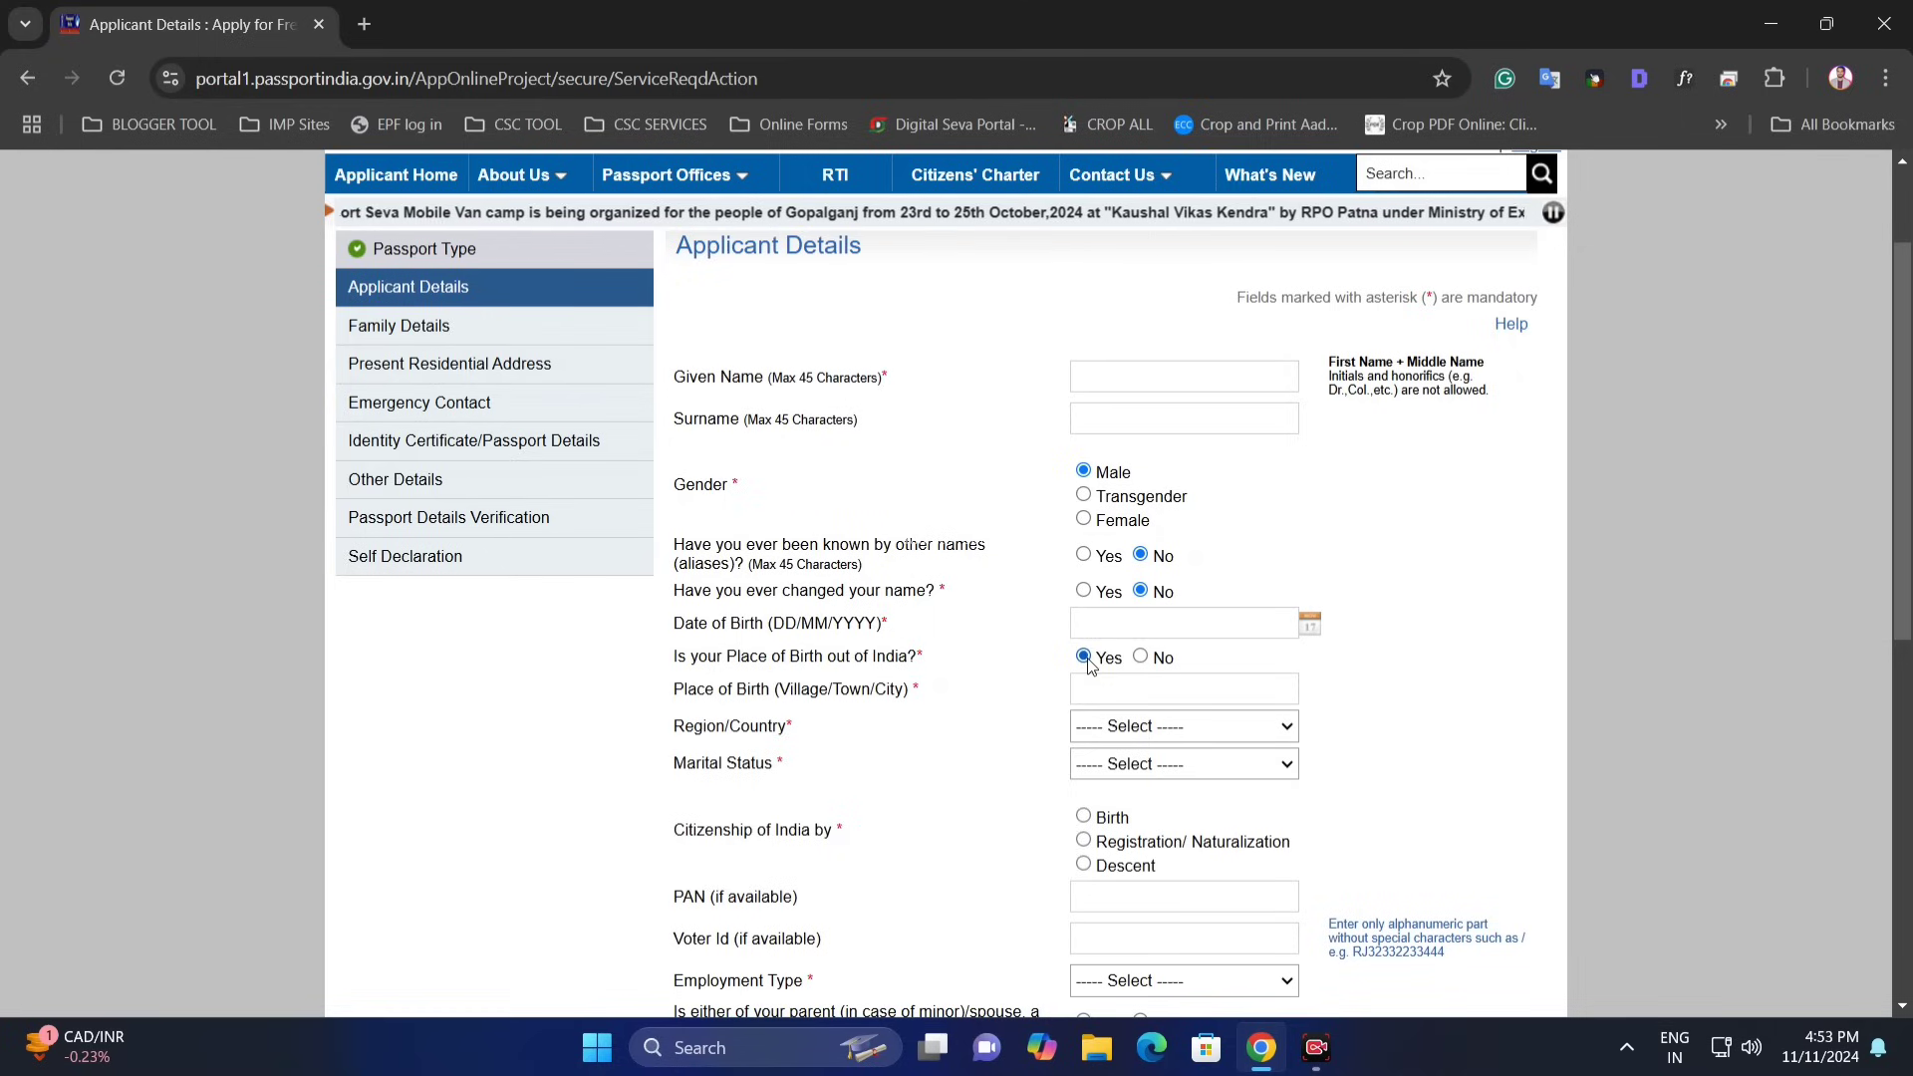
pyautogui.click(1141, 659)
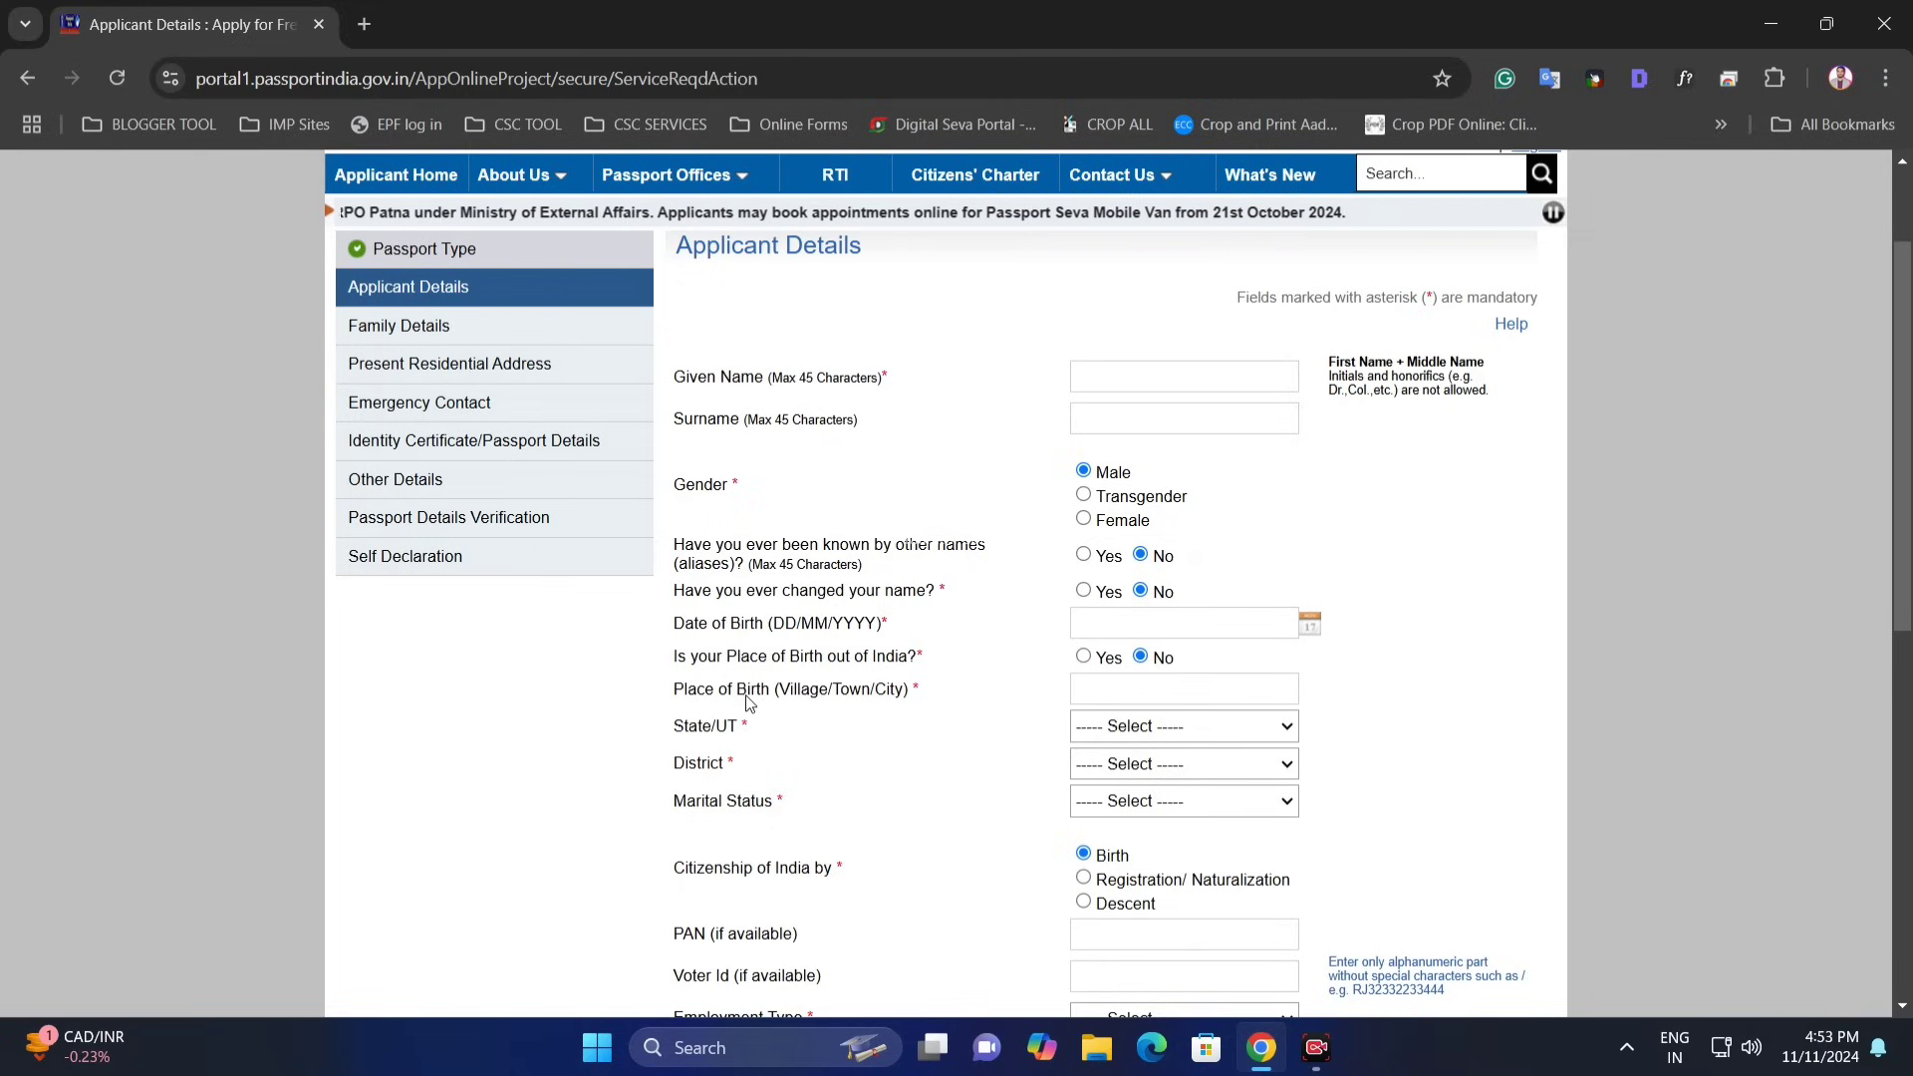
pyautogui.moveTo(690, 700); pyautogui.dragTo(912, 701)
pyautogui.click(1093, 694)
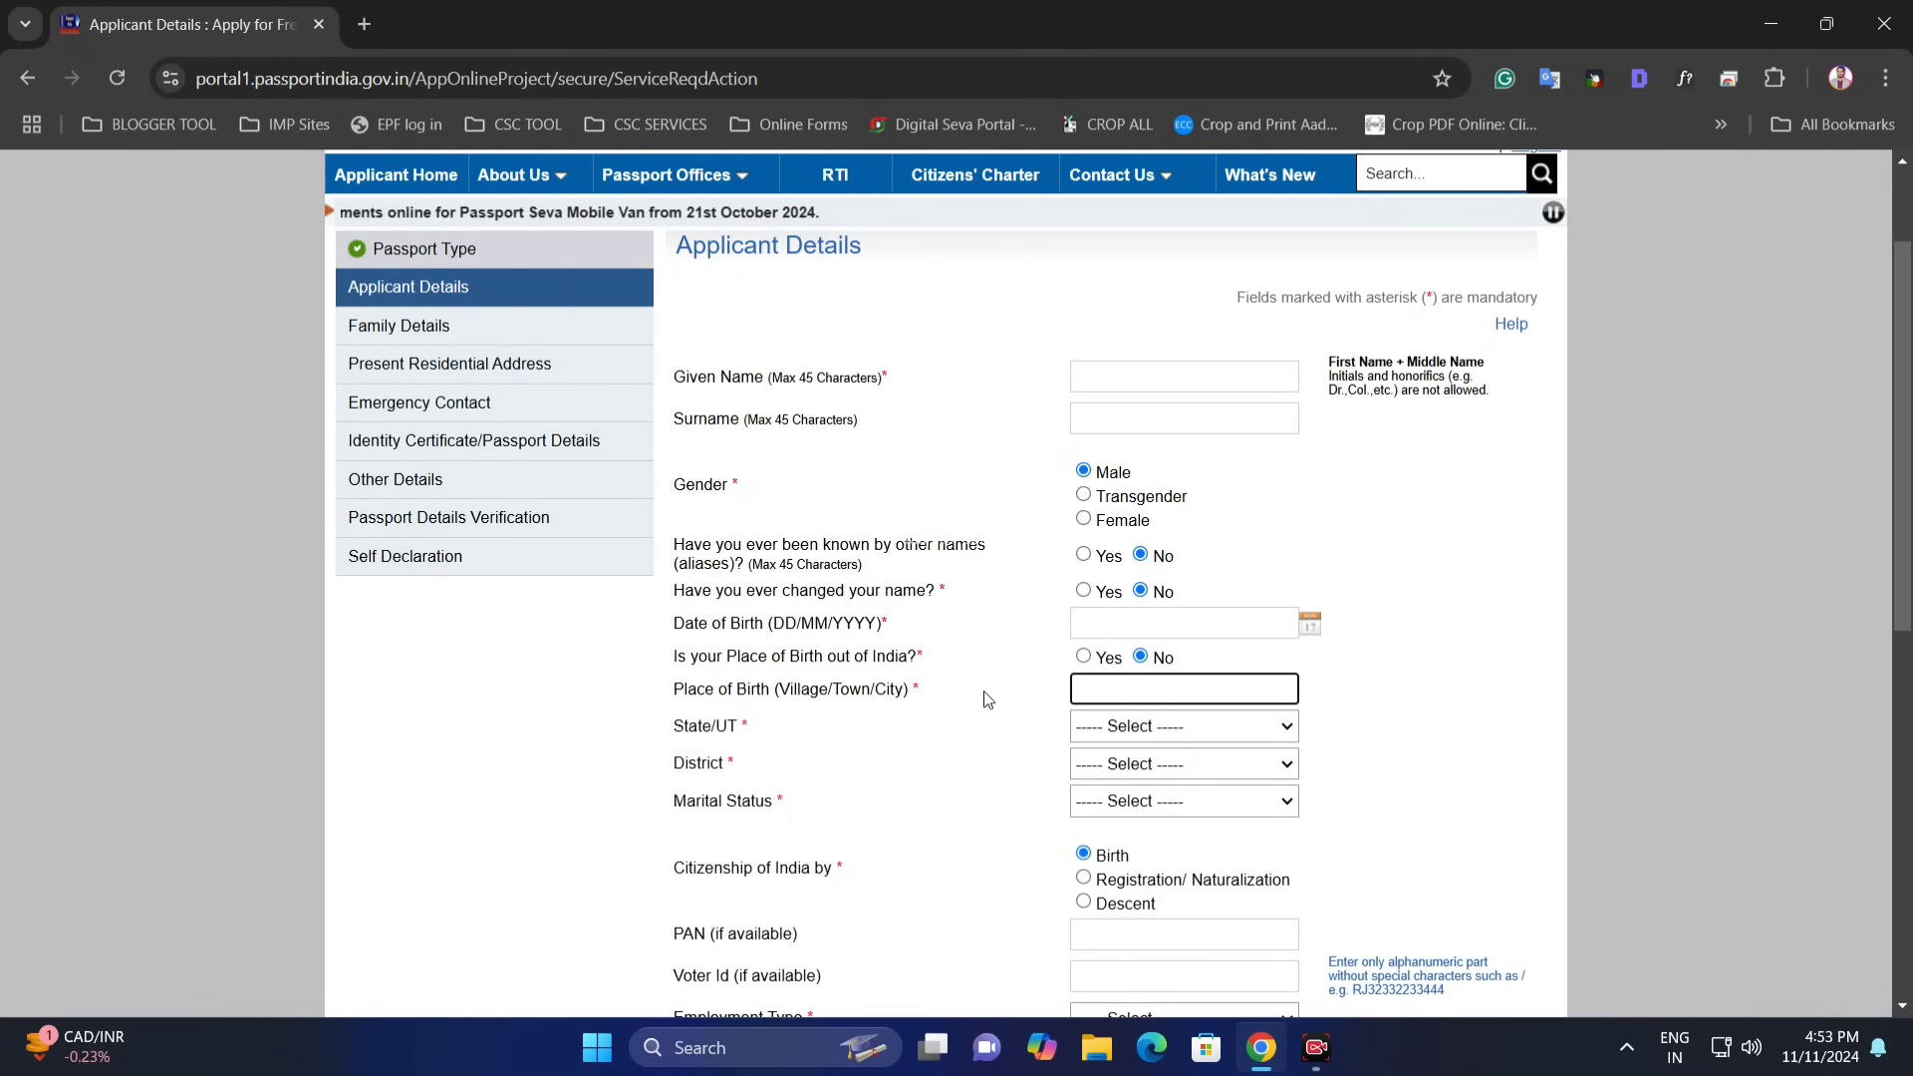
# - Select Maharashtra as the birth state and Pune Rural as the district
pyautogui.tripleClick(678, 730)
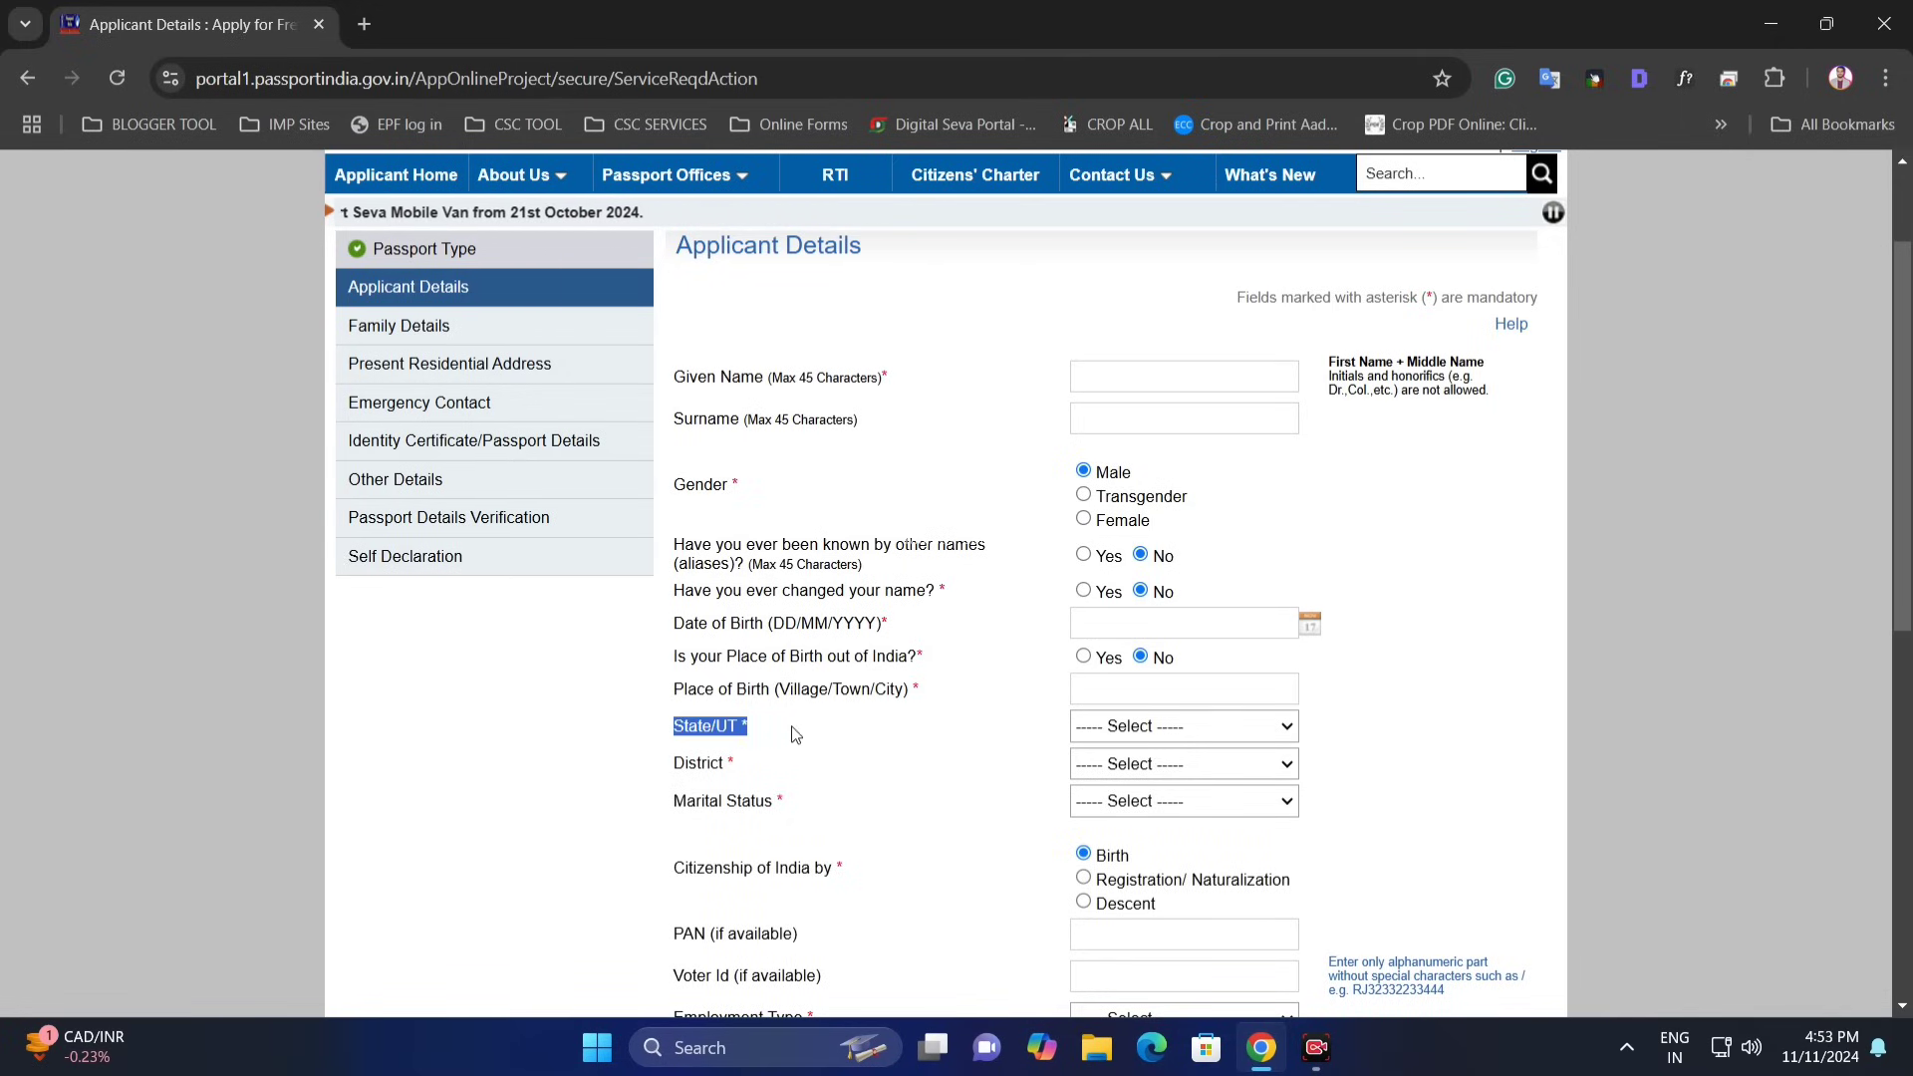
pyautogui.click(1152, 738)
pyautogui.write('maha')
pyautogui.press('Return')
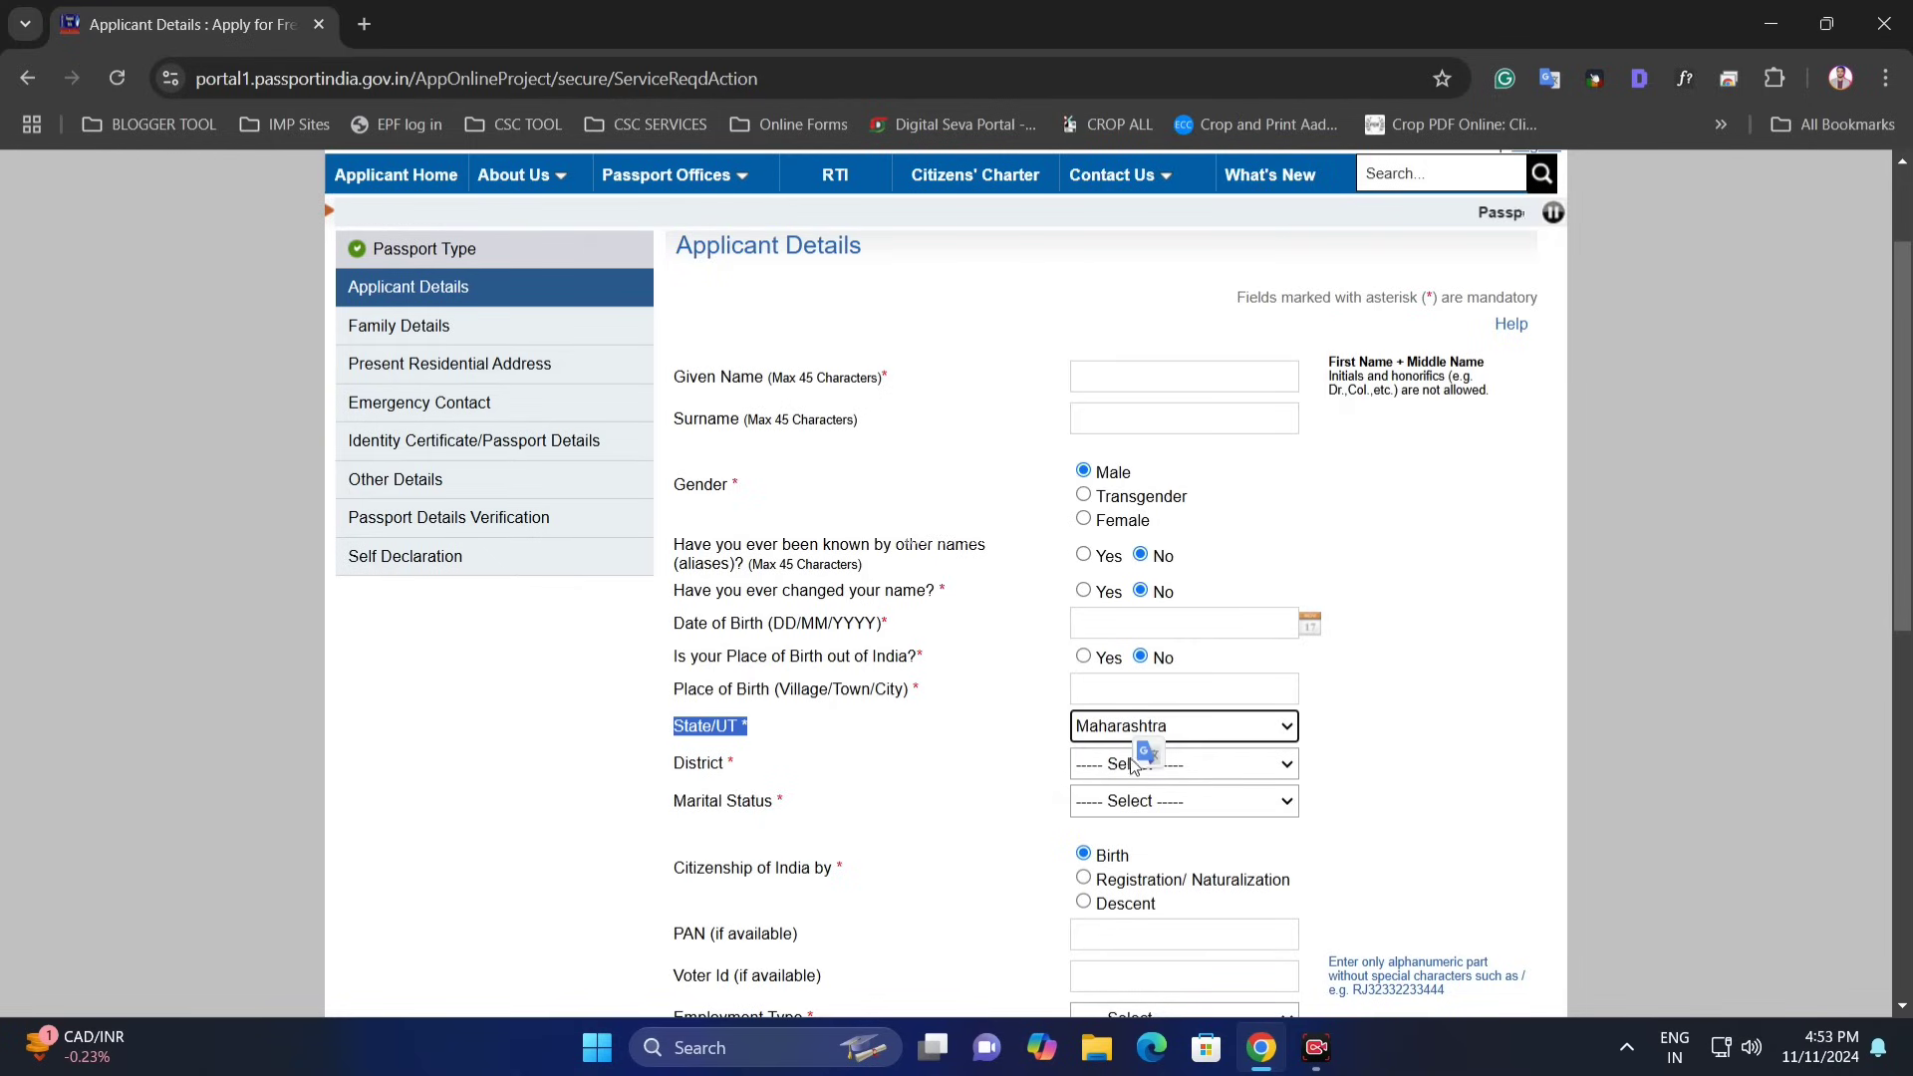
pyautogui.click(1133, 766)
pyautogui.write('pppp')
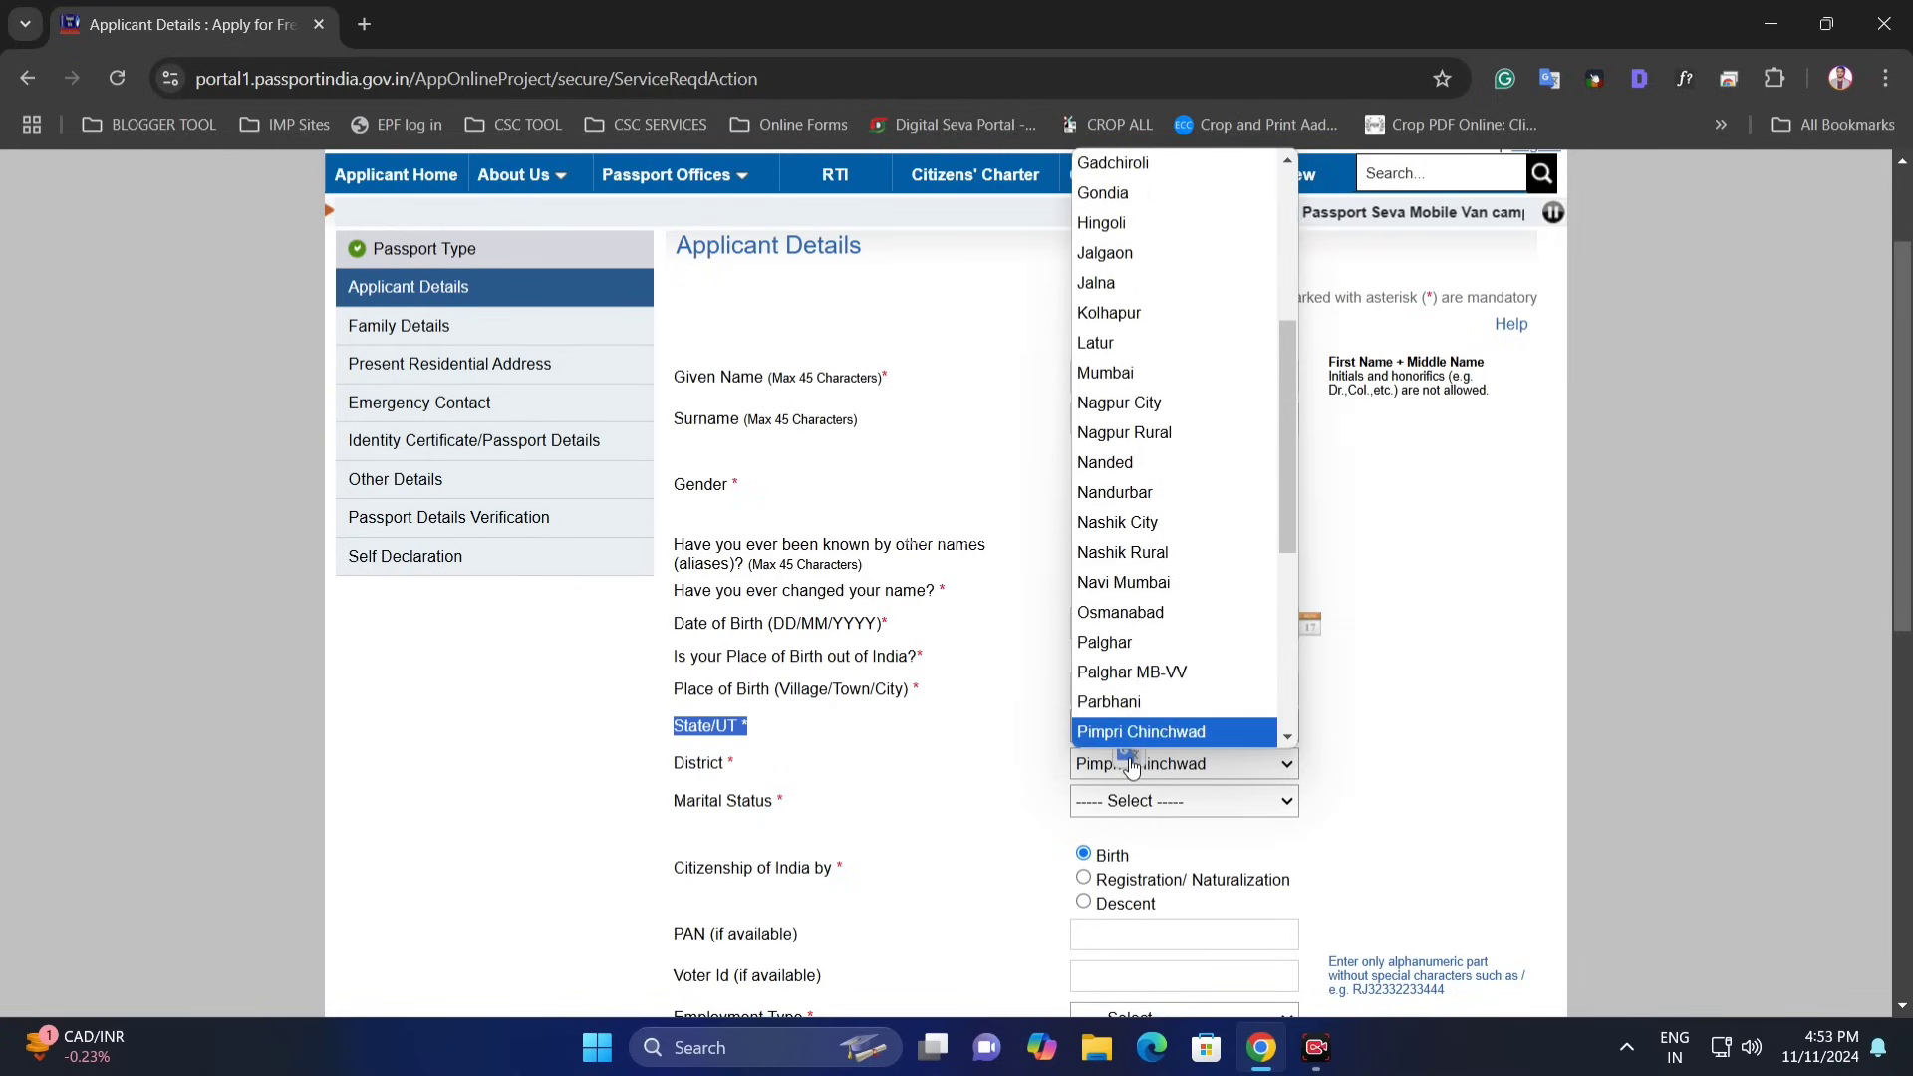
pyautogui.write('pp')
pyautogui.press('Return')
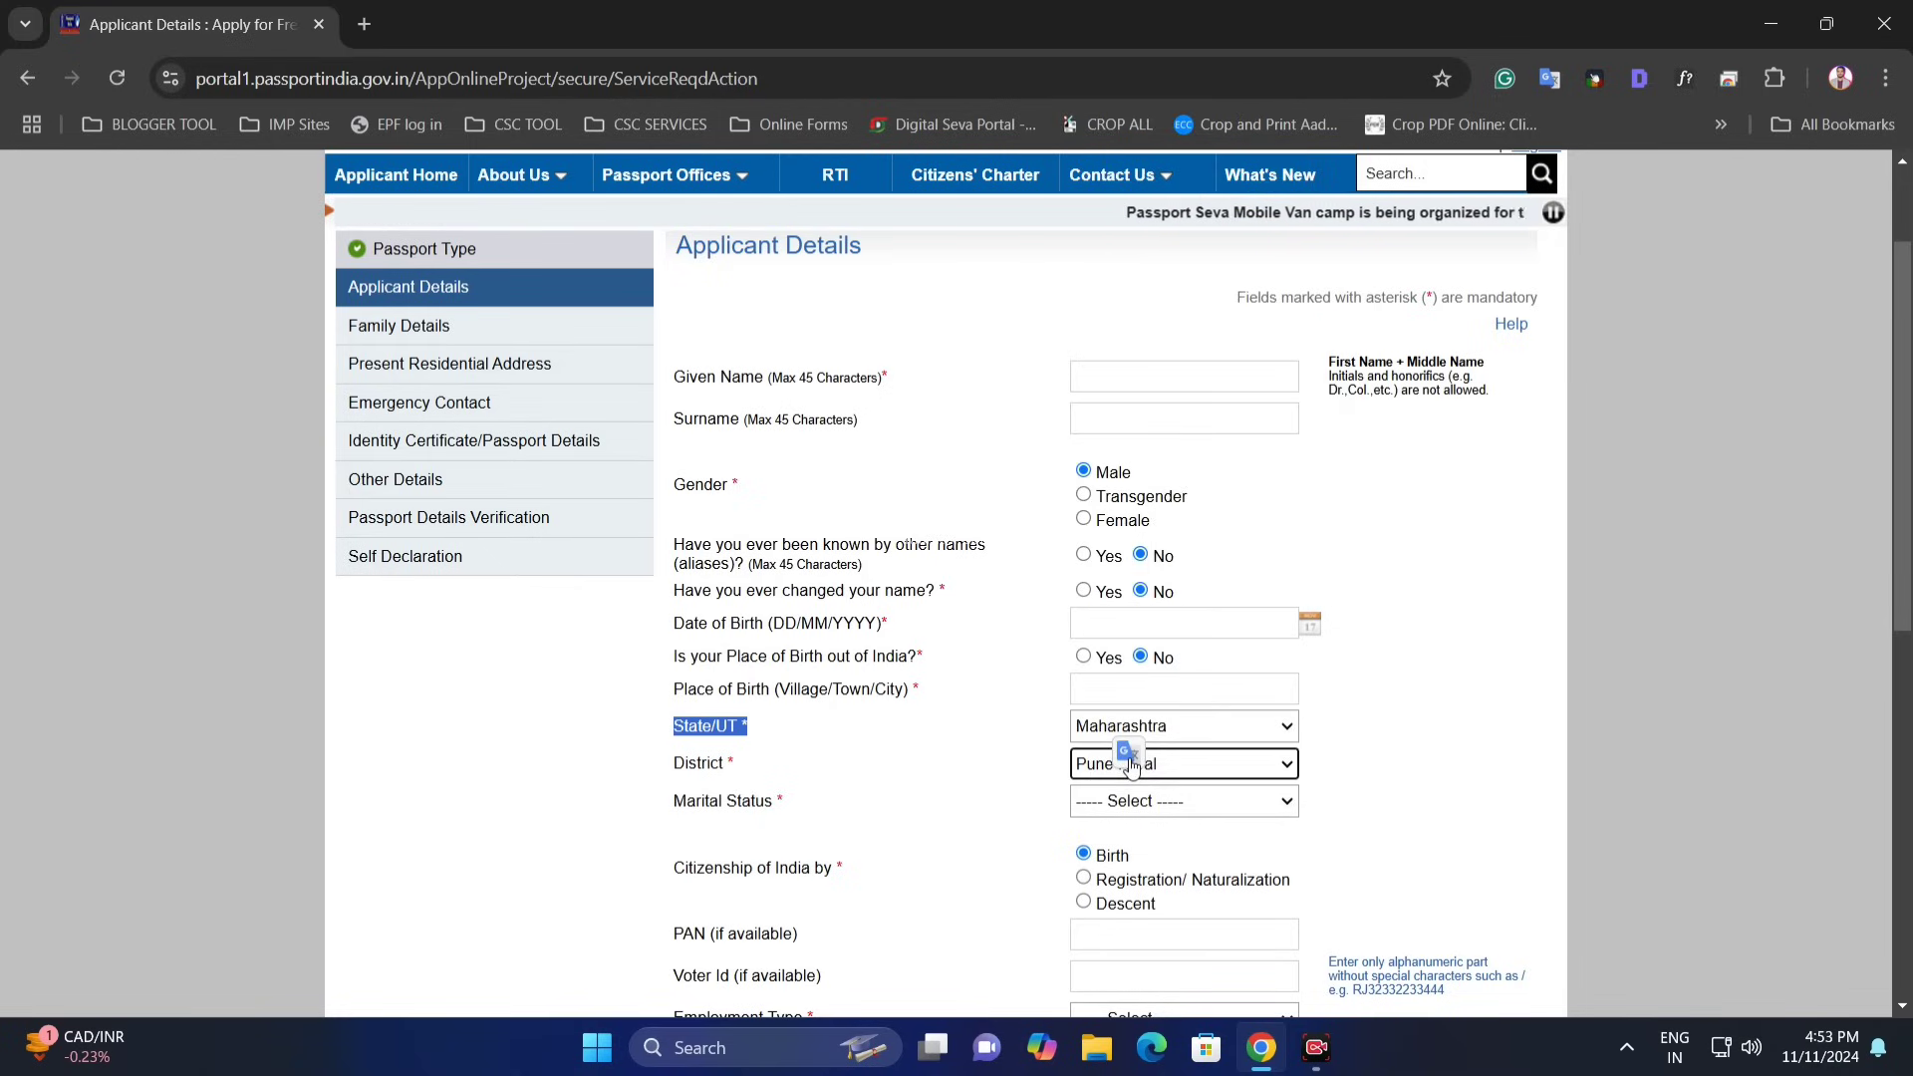
pyautogui.click(992, 803)
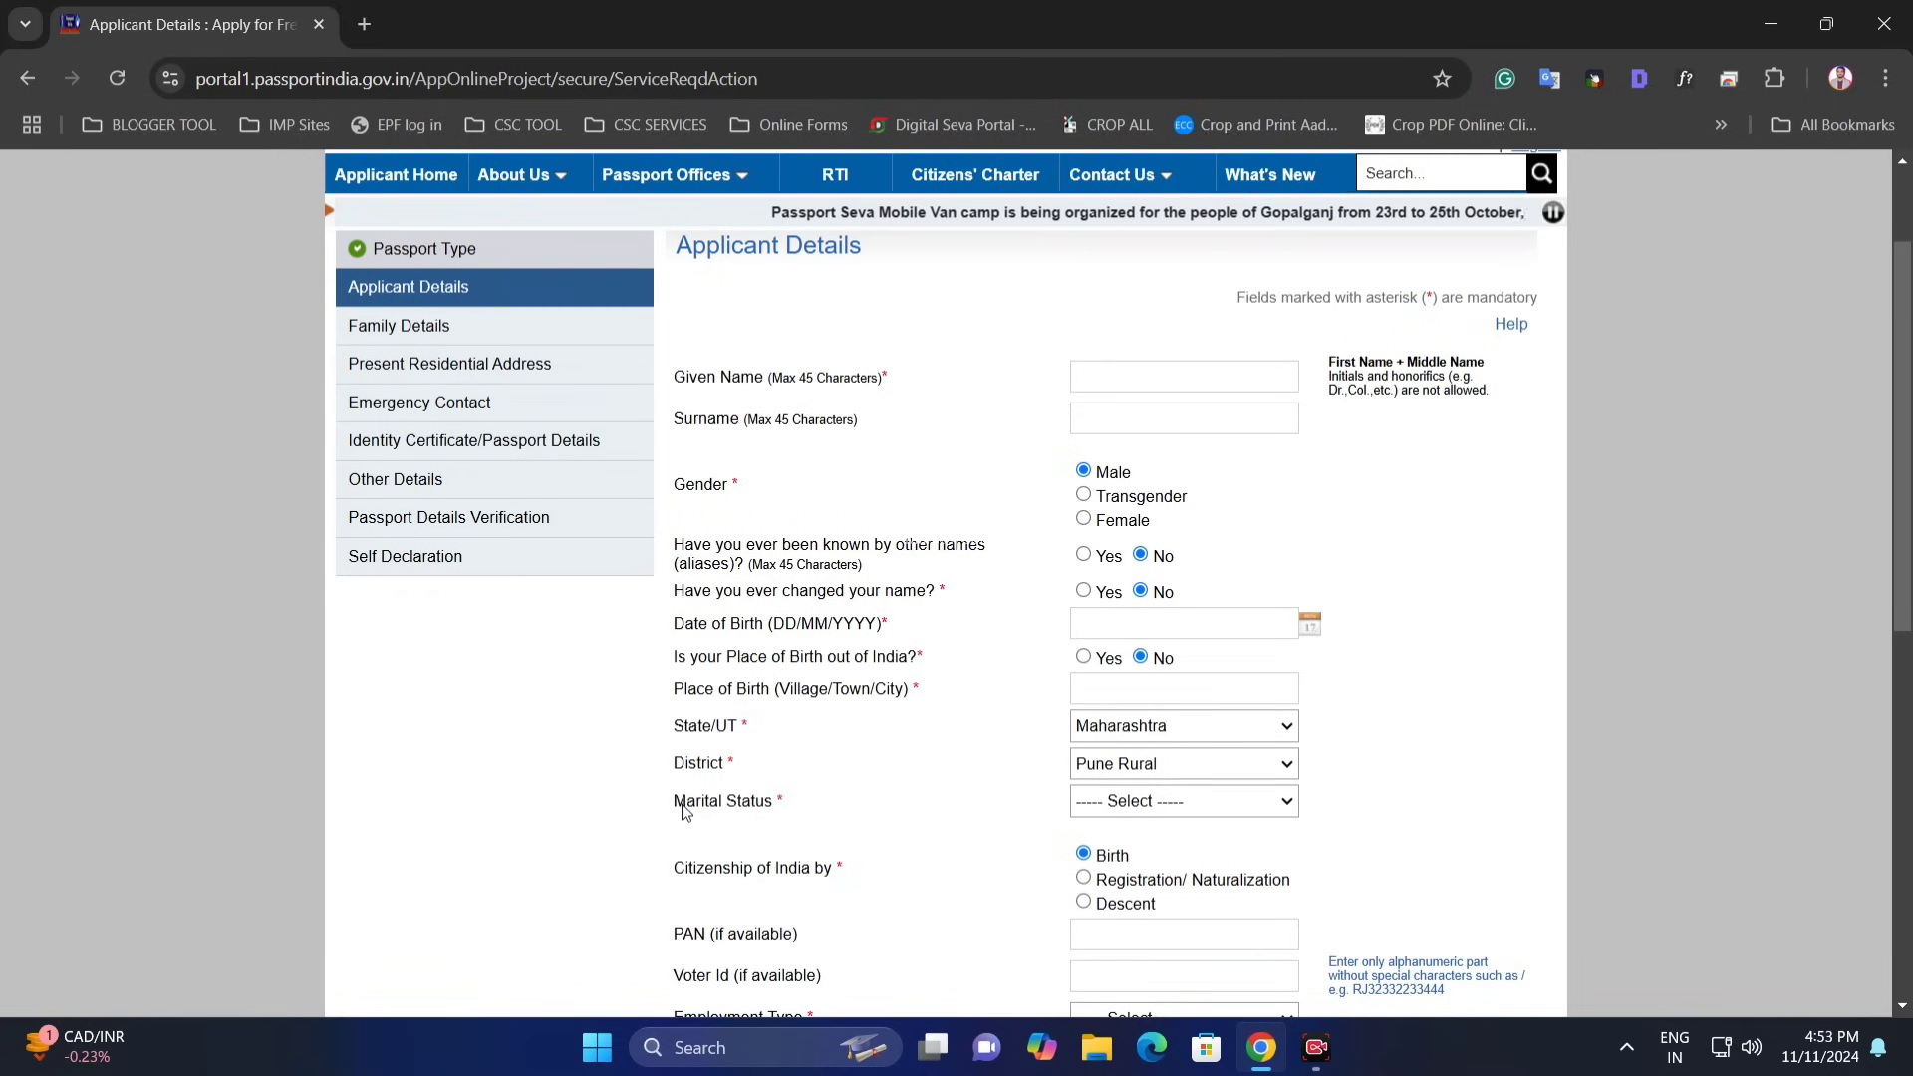
# - Set the marital status to Married
pyautogui.moveTo(685, 809); pyautogui.dragTo(765, 803)
pyautogui.click(1146, 801)
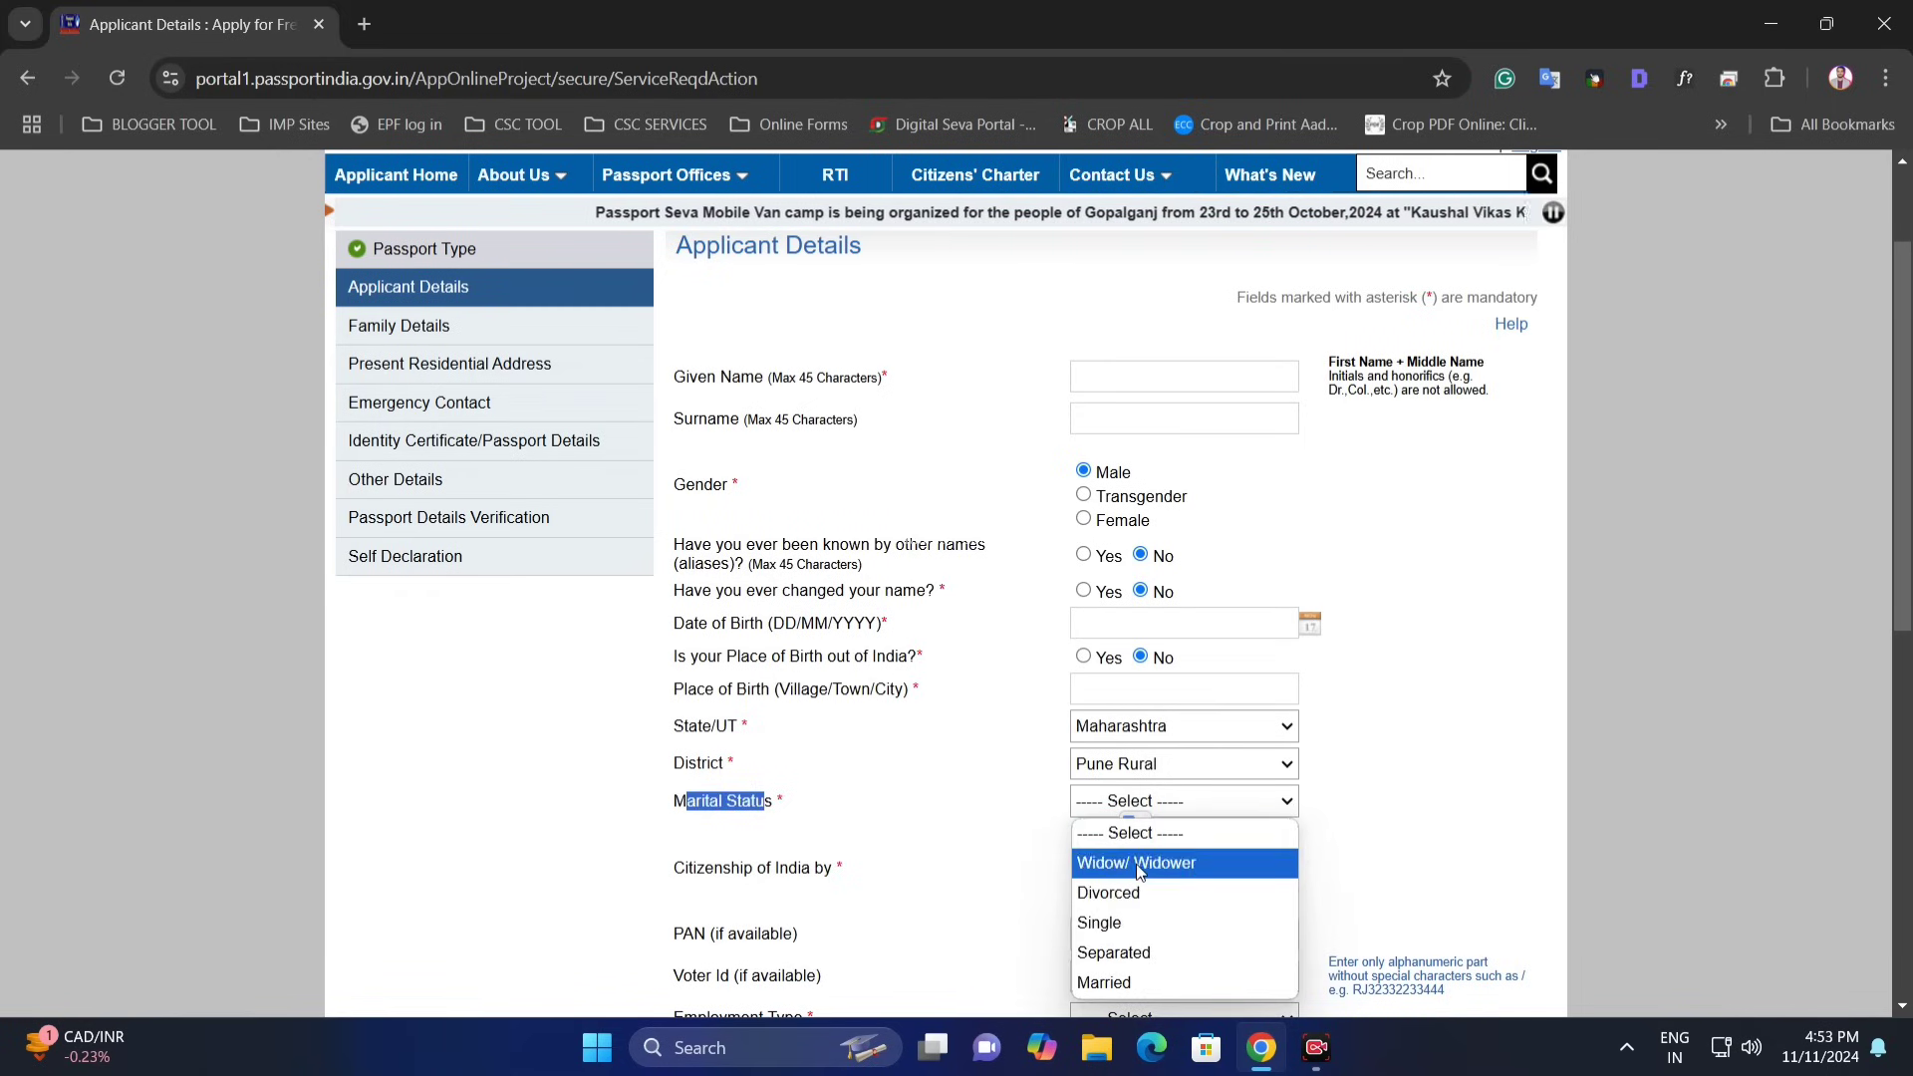
pyautogui.click(1143, 983)
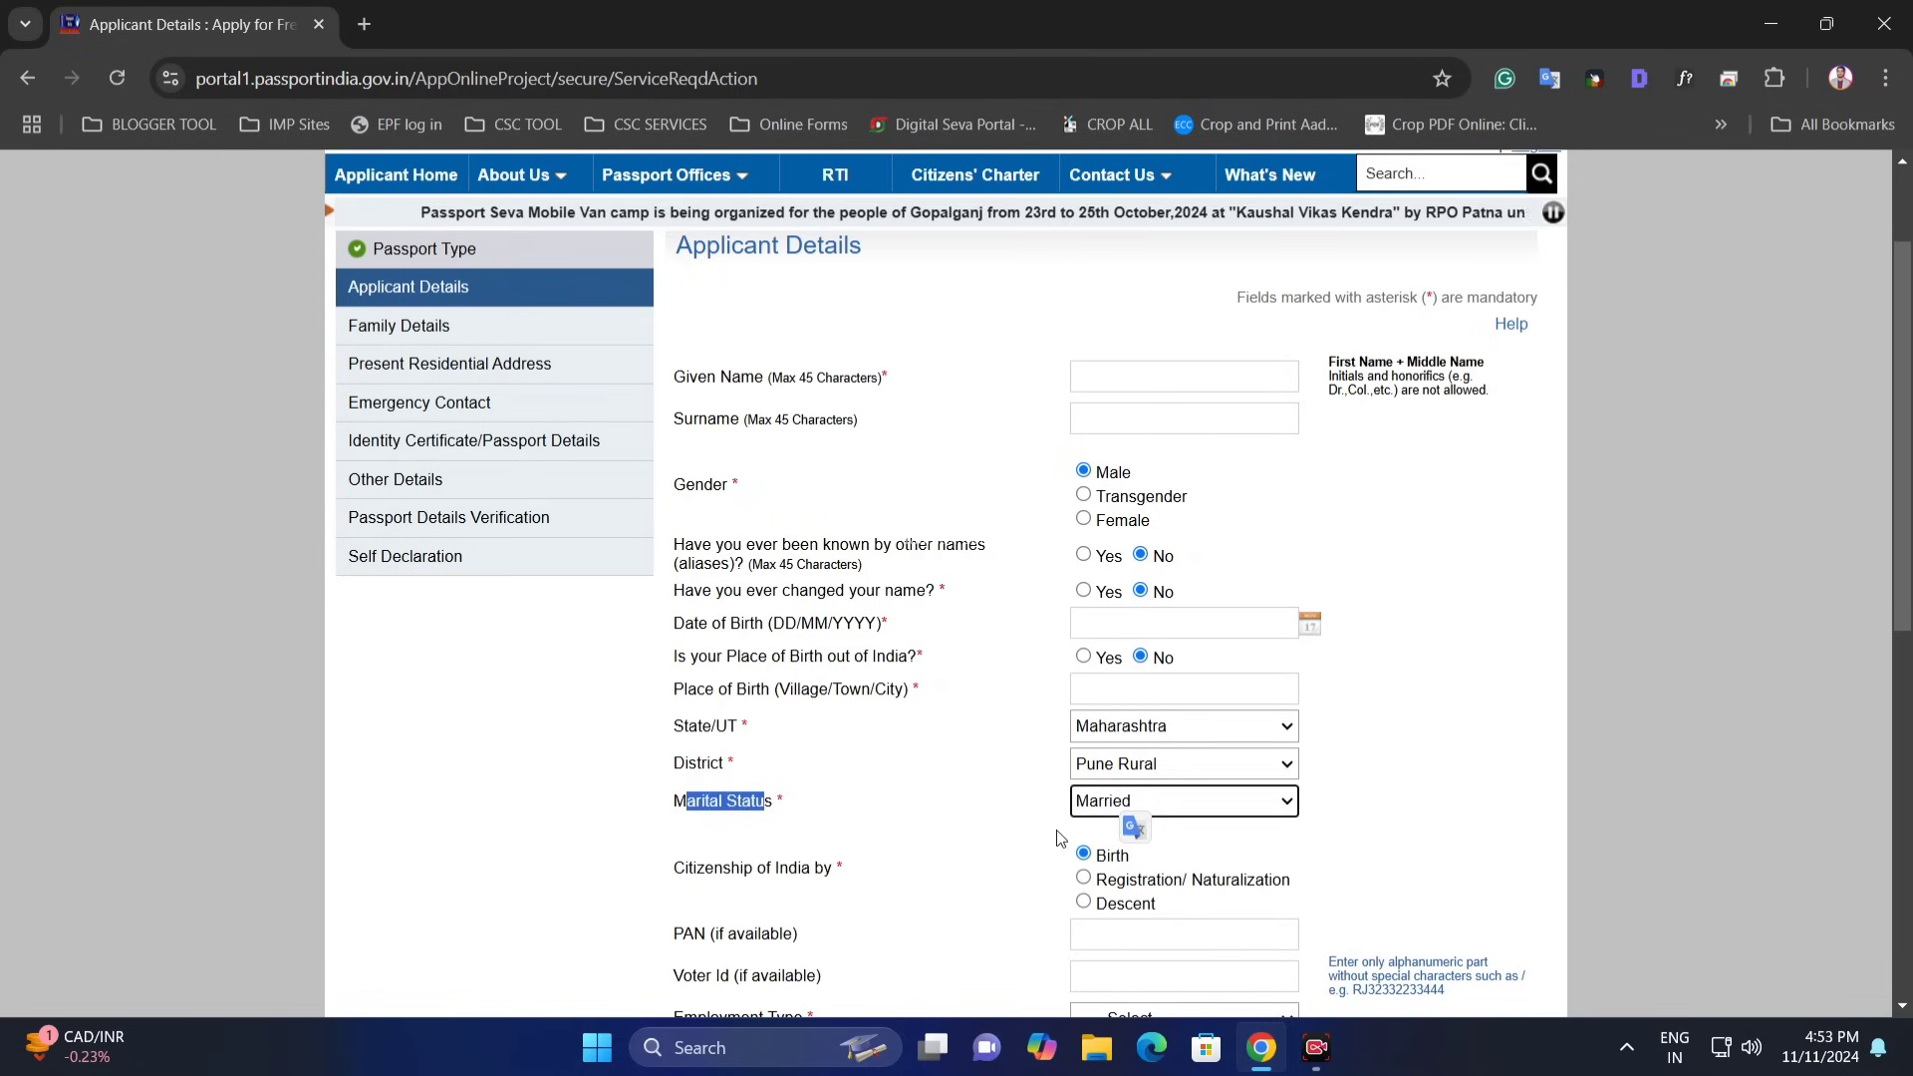
pyautogui.click(1186, 807)
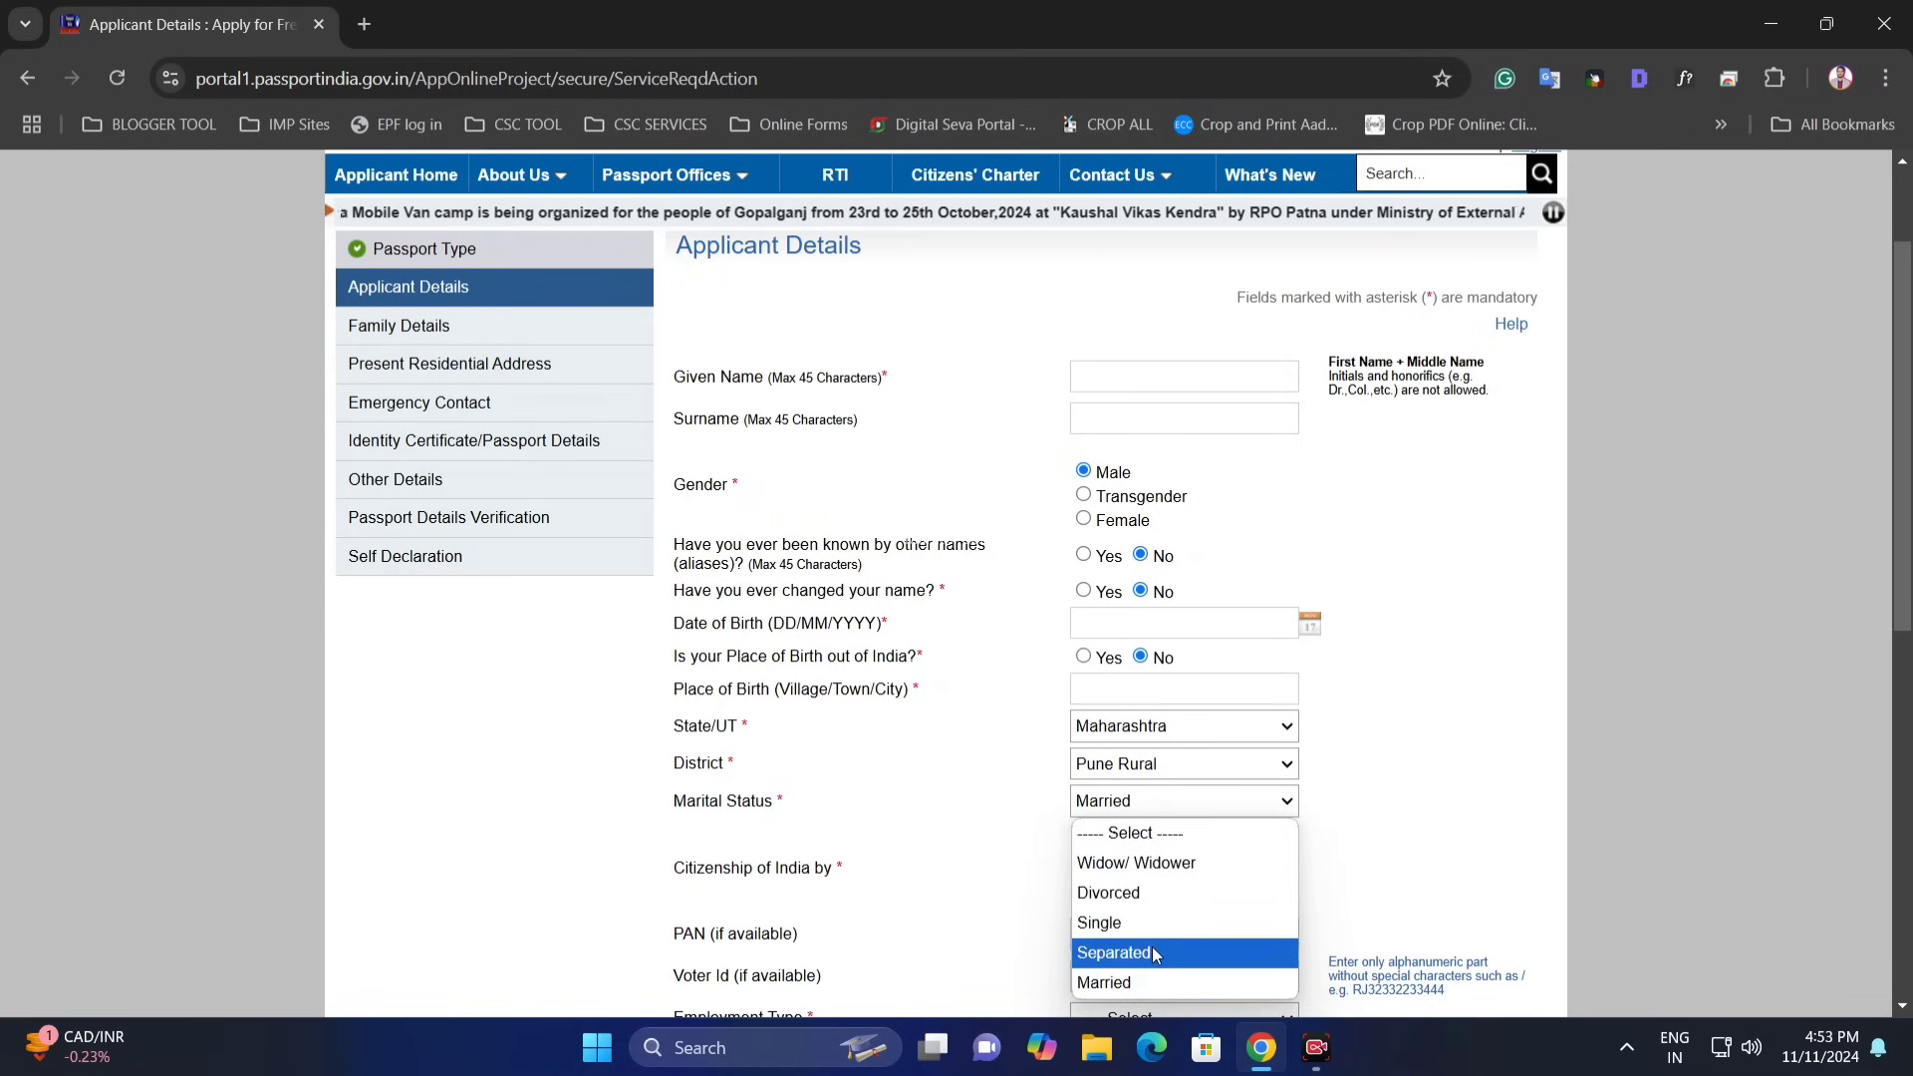
pyautogui.click(983, 829)
# - Review the citizenship question and fill in the PAN and Voter Id fields
pyautogui.scroll(-5, 983, 829)
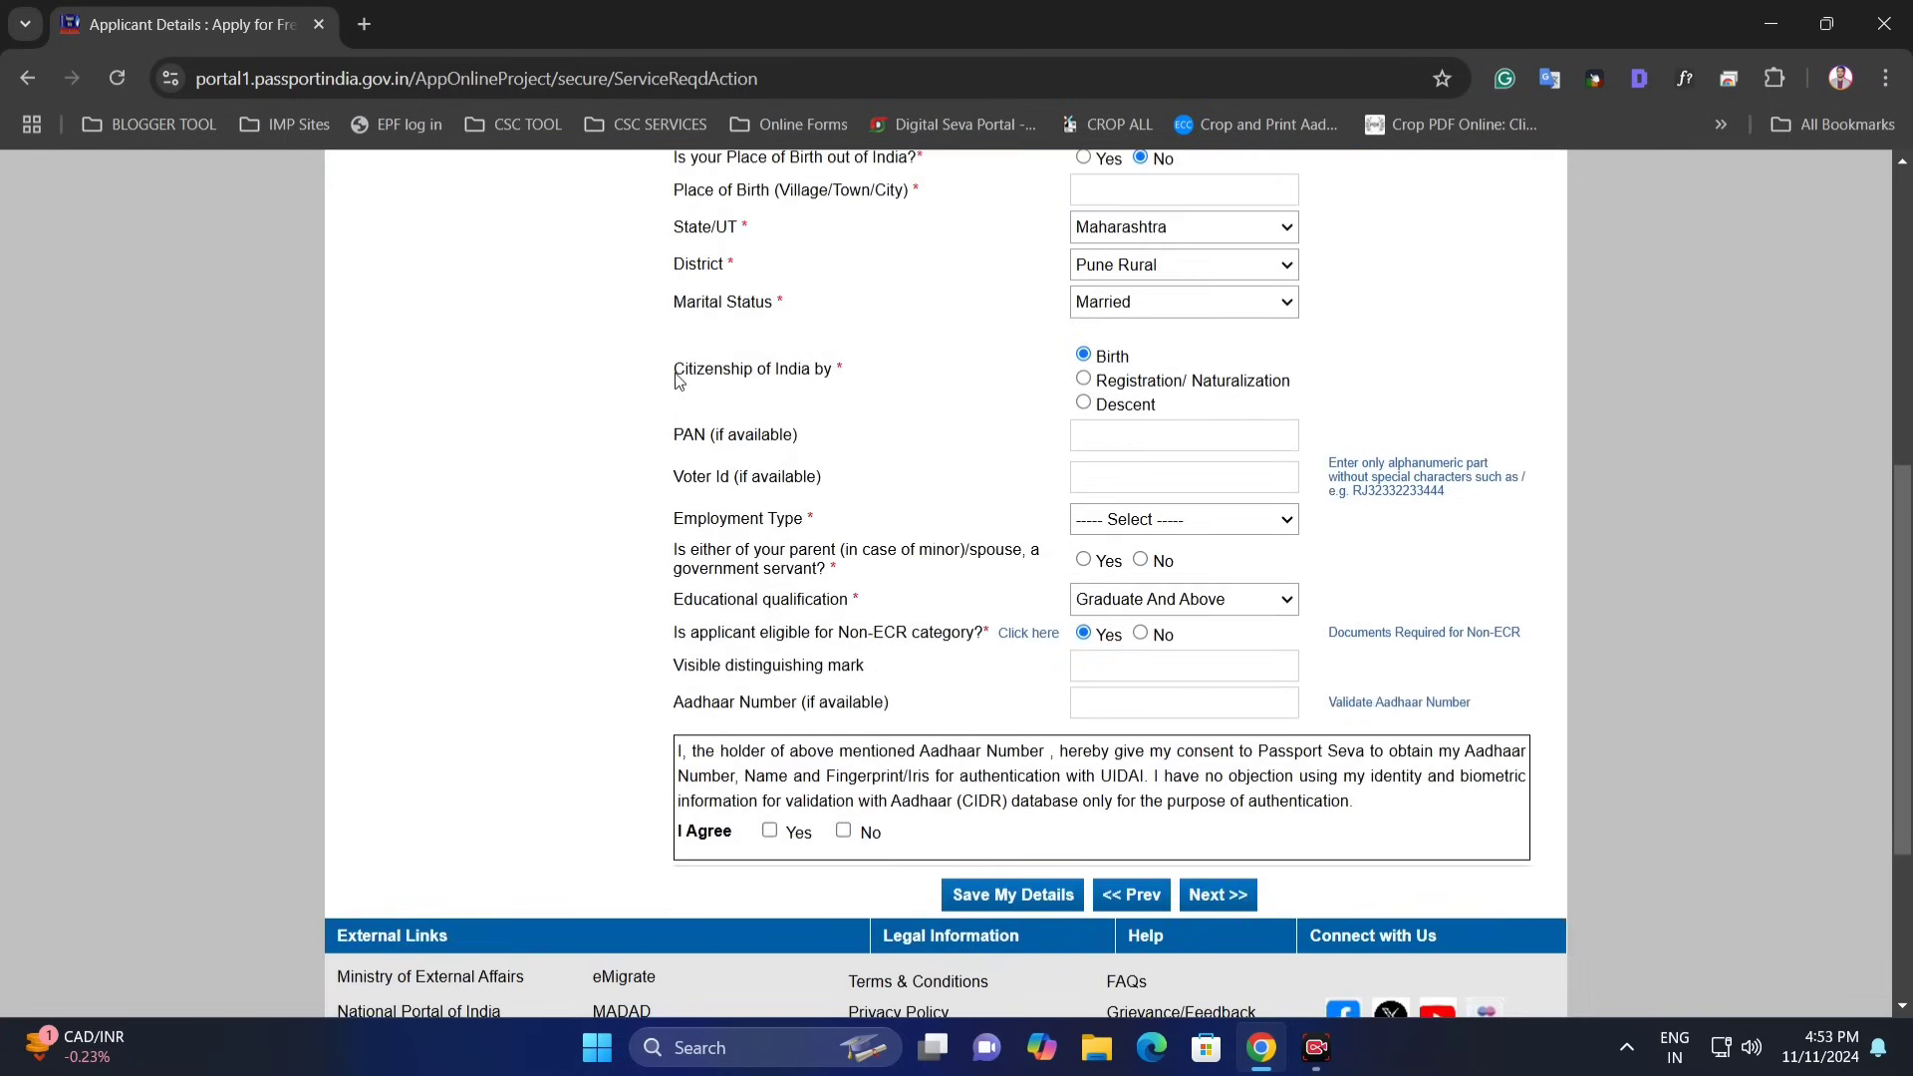
pyautogui.moveTo(675, 373); pyautogui.dragTo(810, 374)
pyautogui.click(792, 382)
pyautogui.moveTo(720, 376); pyautogui.dragTo(819, 377)
pyautogui.click(1081, 349)
pyautogui.doubleClick(697, 443)
pyautogui.click(1095, 434)
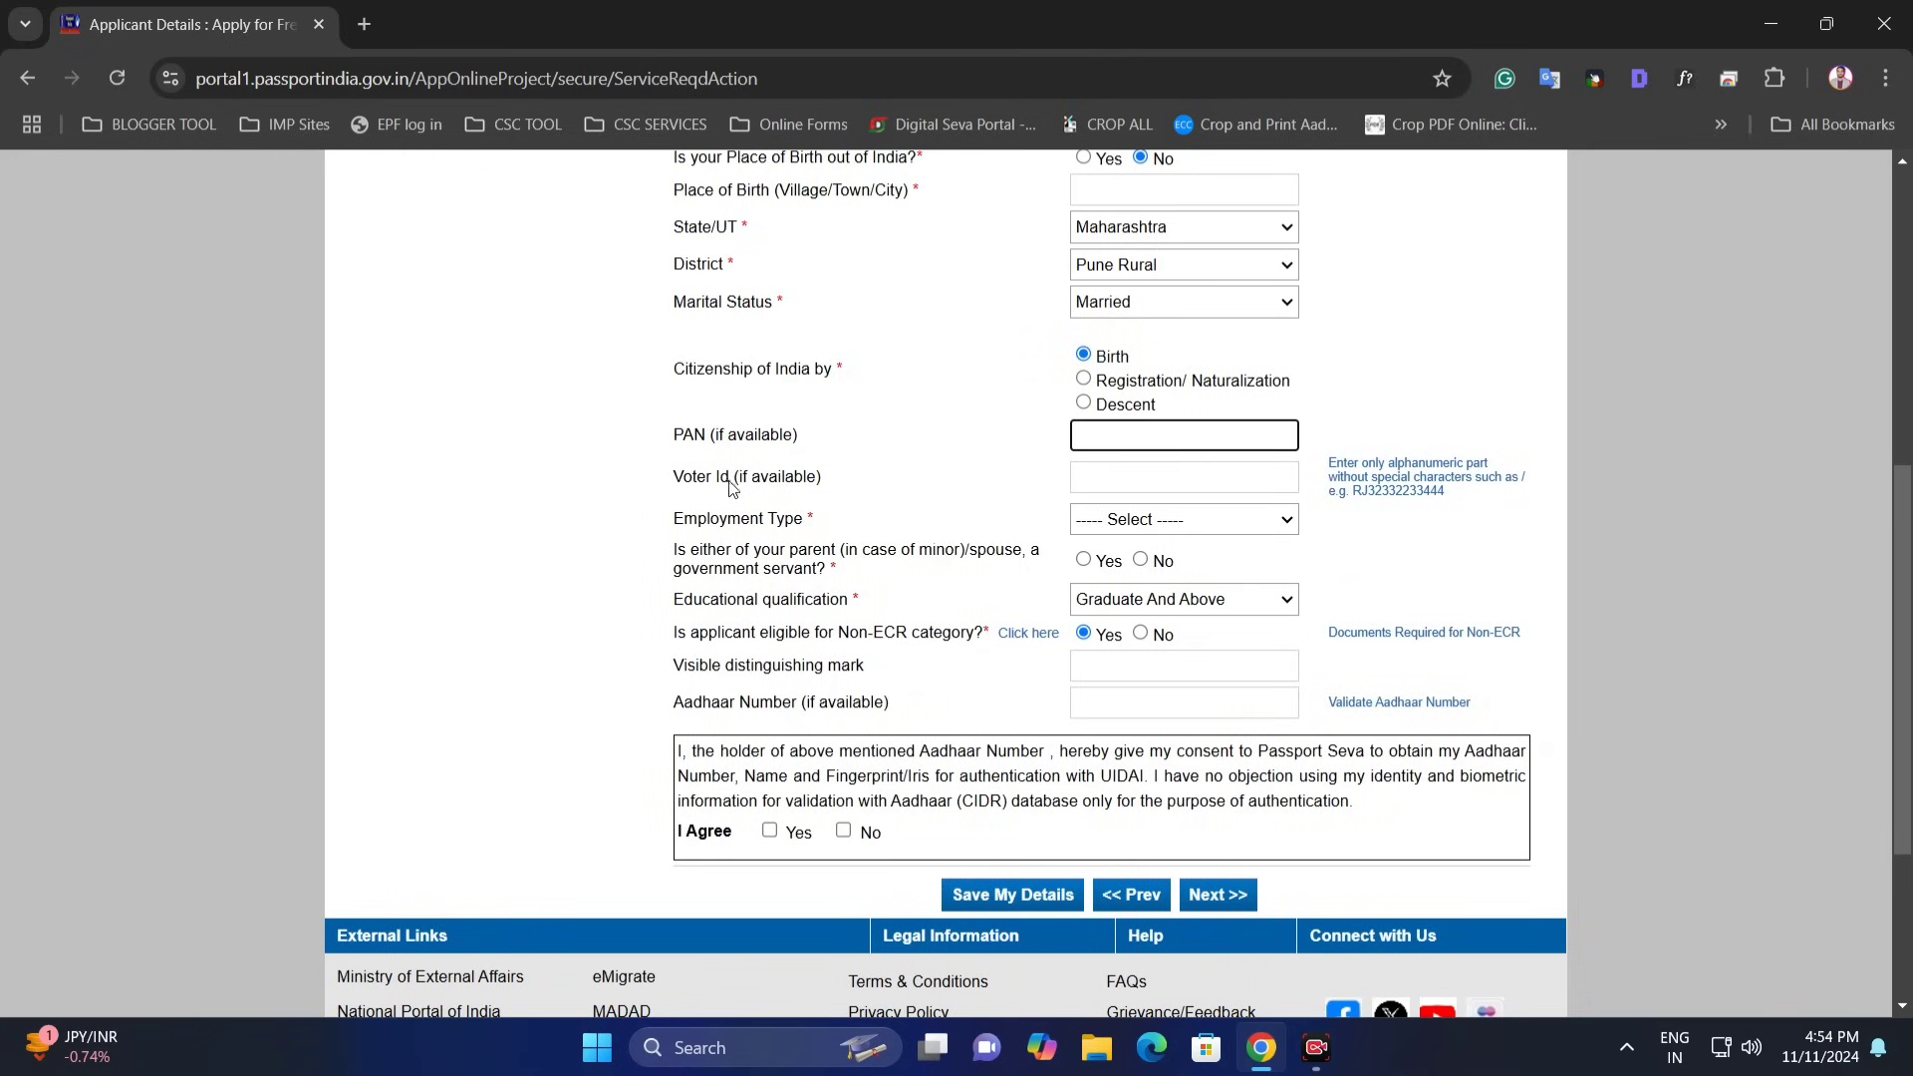
pyautogui.moveTo(679, 488); pyautogui.dragTo(859, 485)
pyautogui.click(1117, 474)
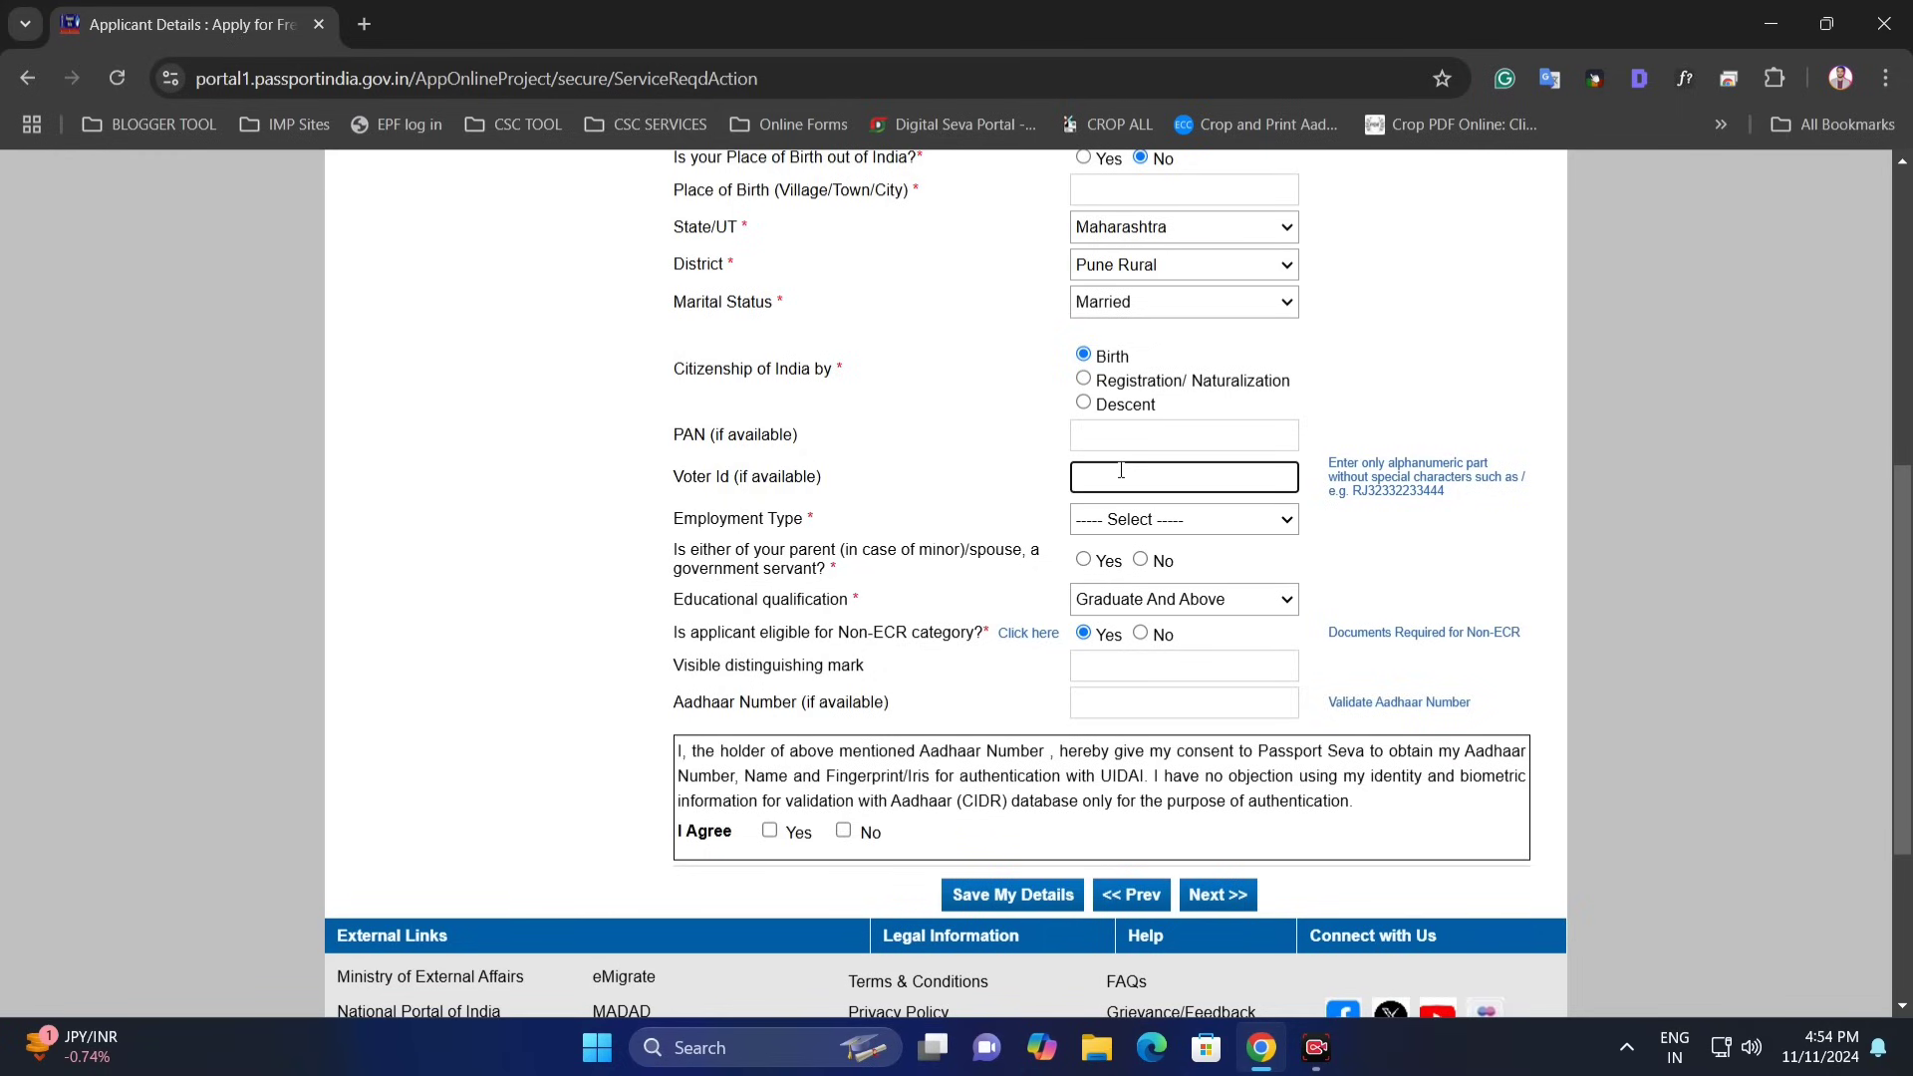
# - Pick Not Employed as Employment Type, replacing a brief Self Employed choice
pyautogui.moveTo(720, 524); pyautogui.dragTo(750, 524)
pyautogui.click(1076, 520)
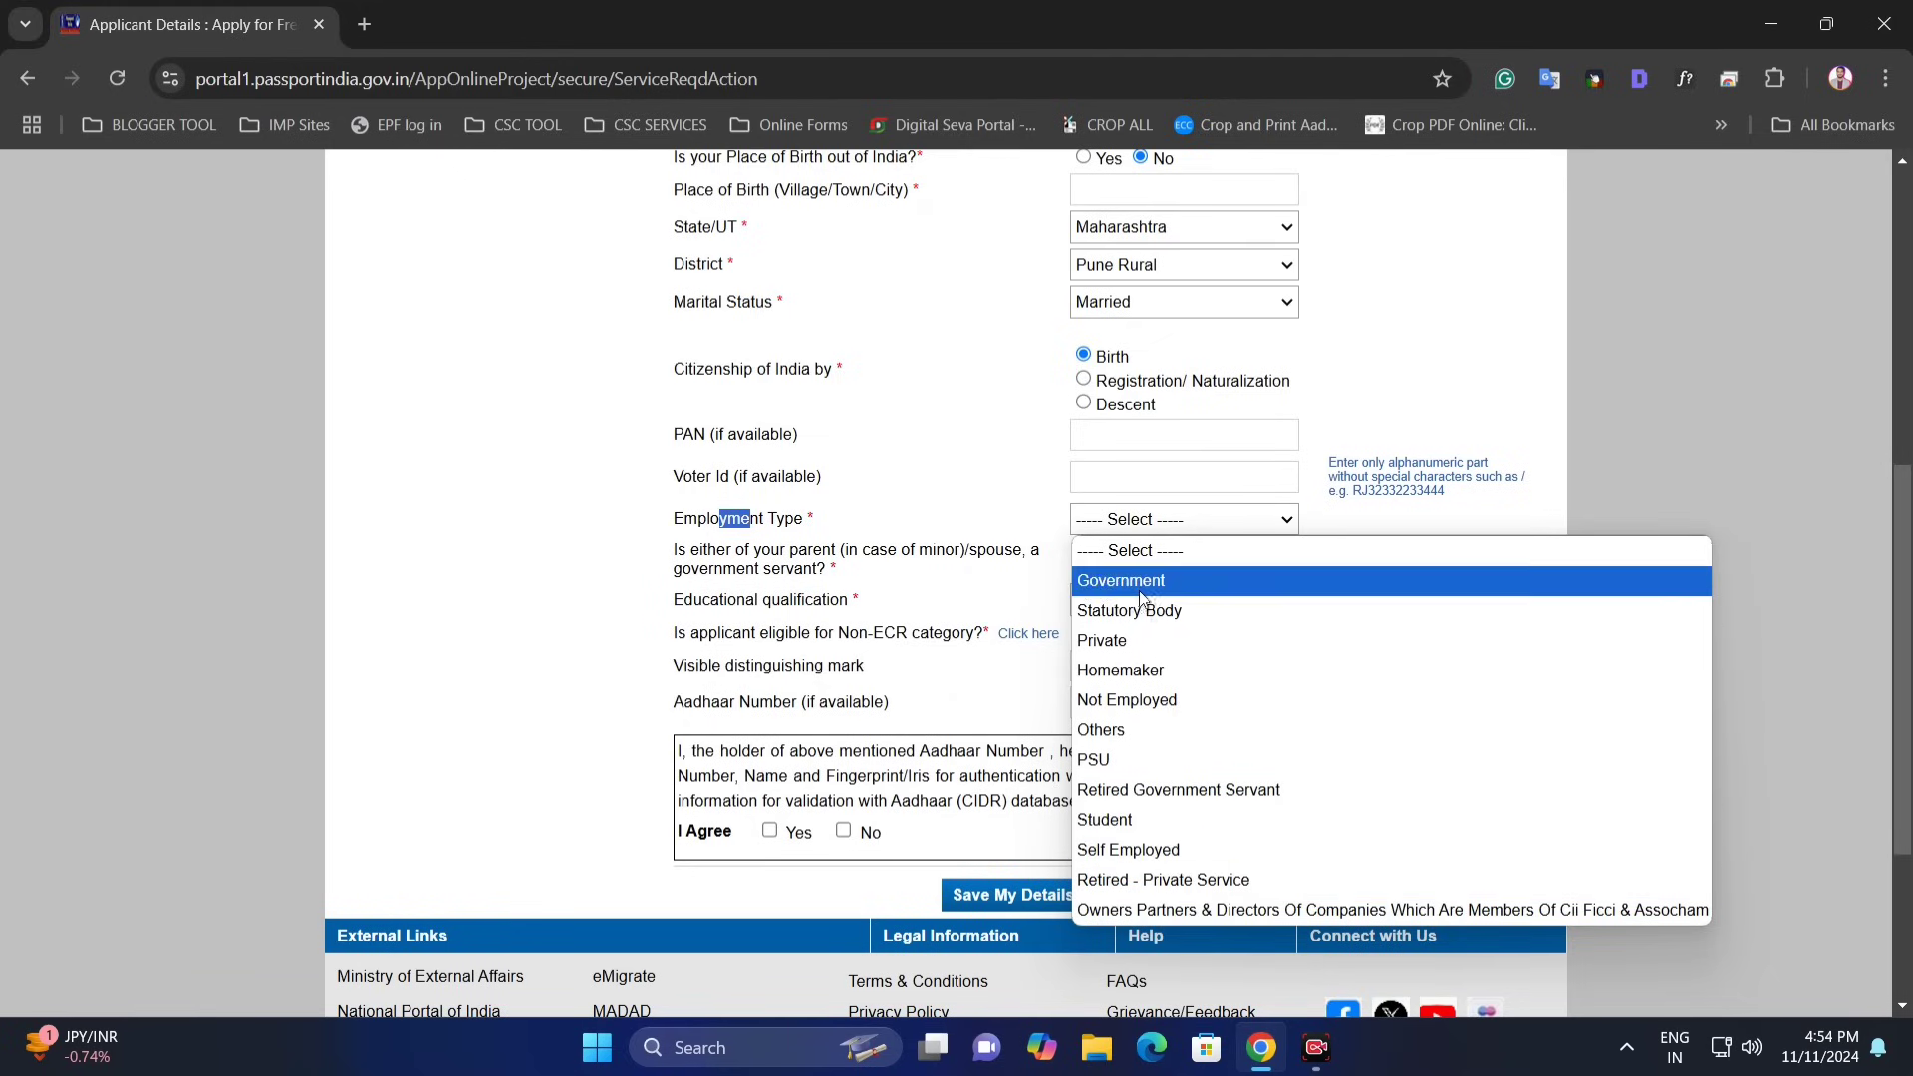
pyautogui.click(1185, 849)
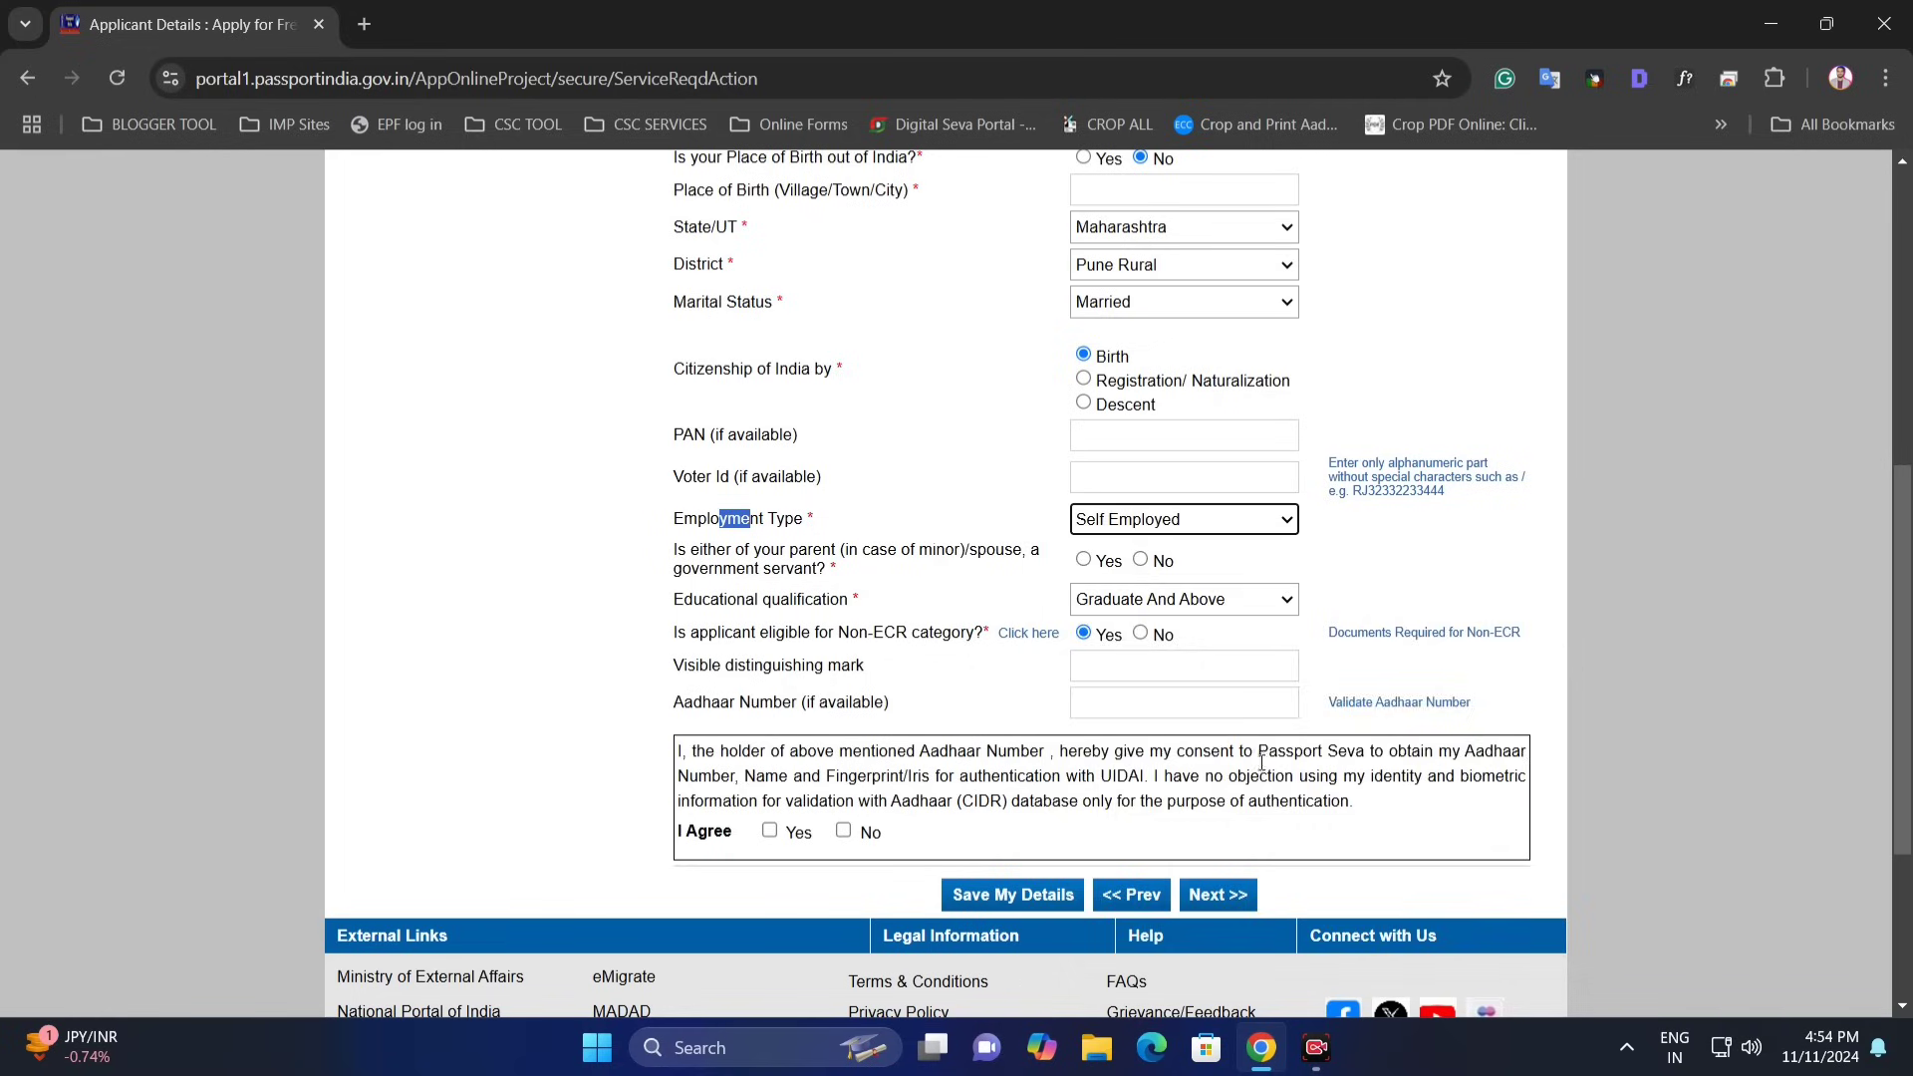
pyautogui.click(1216, 526)
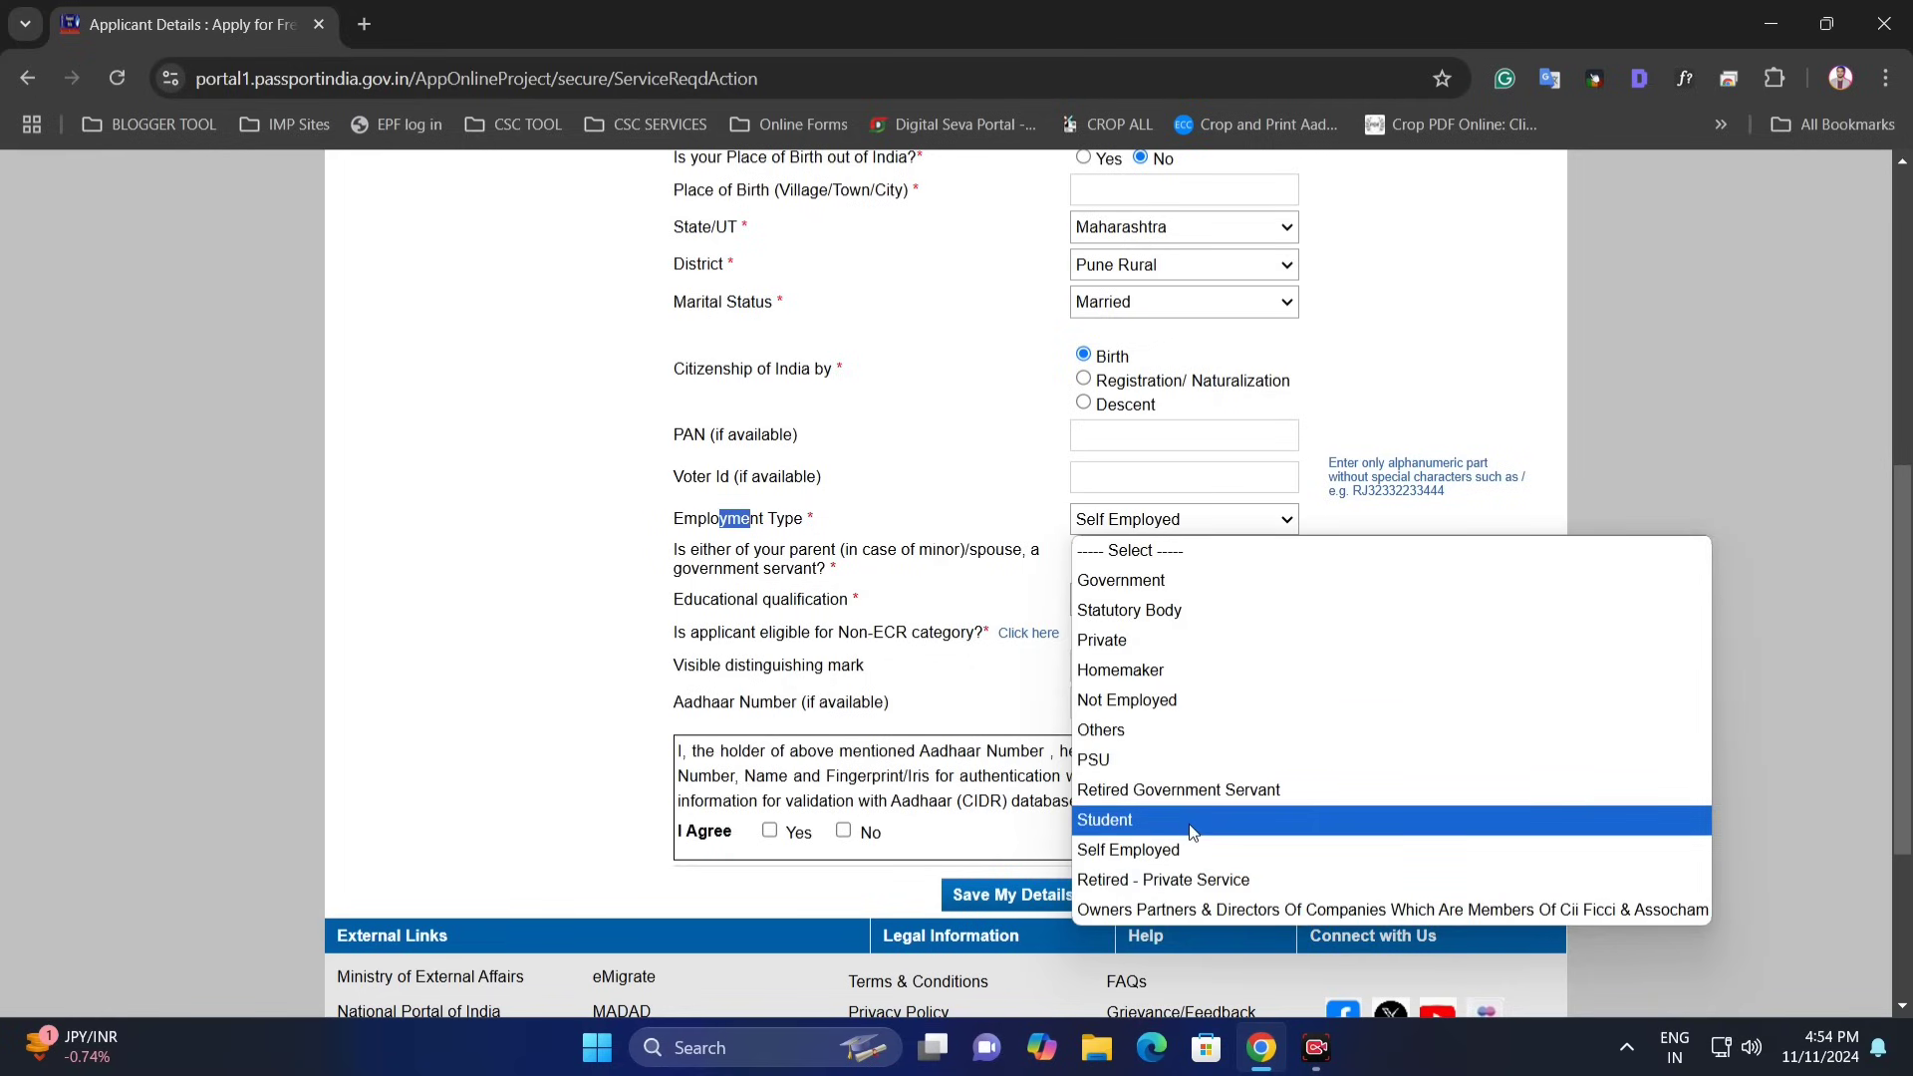
pyautogui.click(1176, 701)
pyautogui.click(1185, 528)
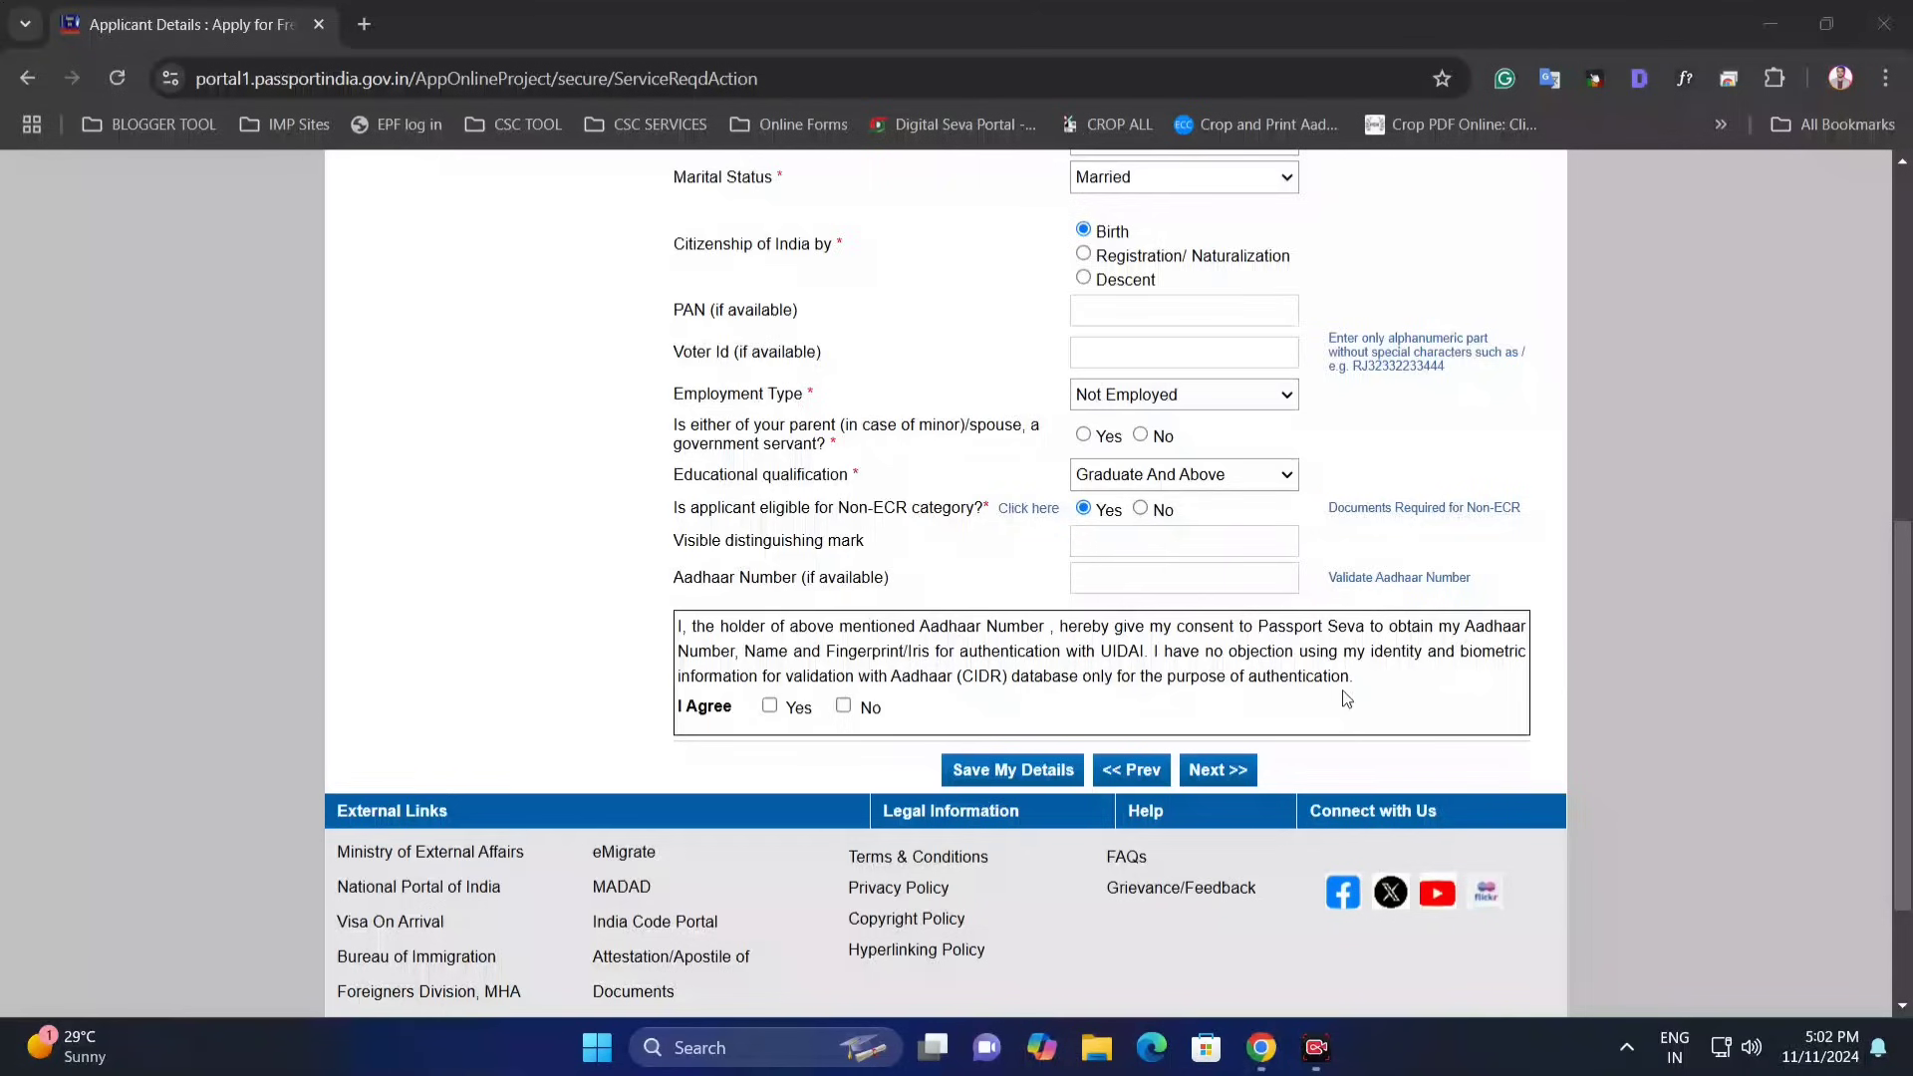
pyautogui.scroll(-1, 1295, 678)
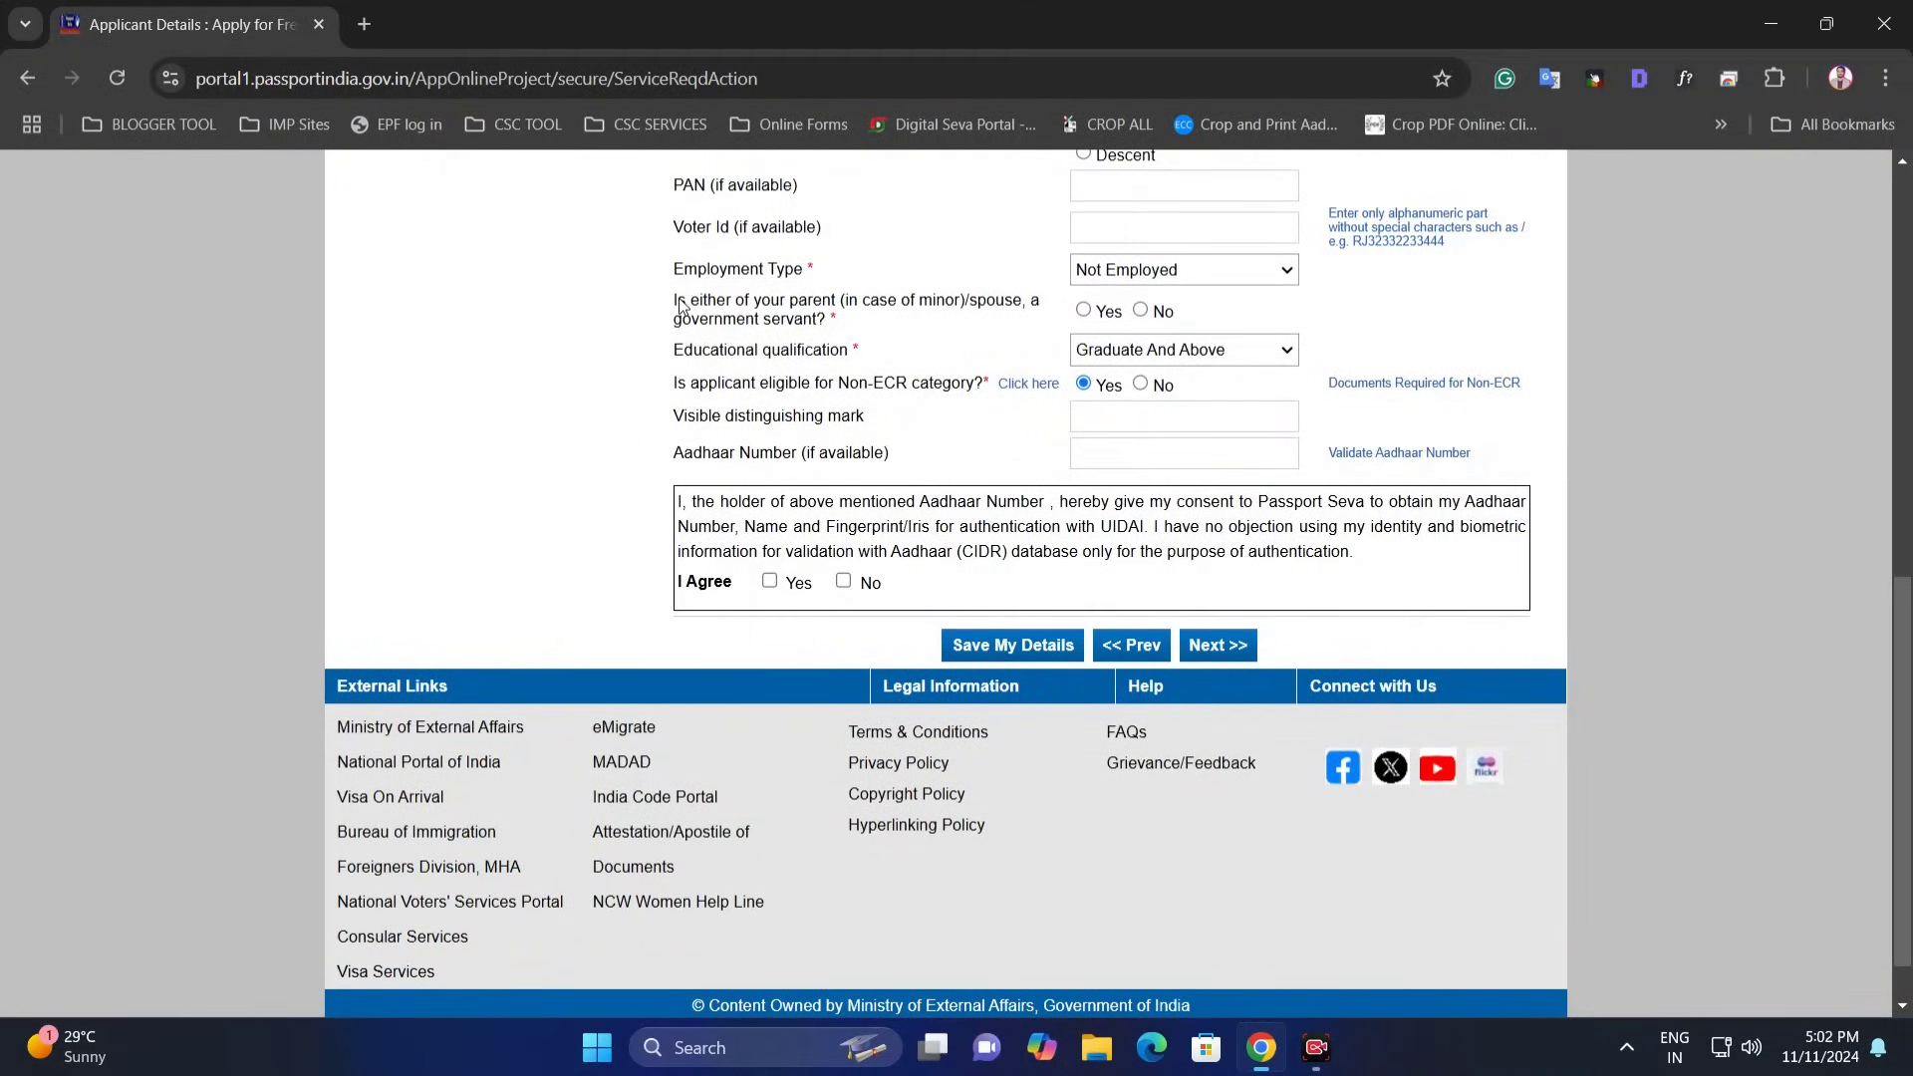
# - Answer No to the question about a government-servant parent or spouse
pyautogui.moveTo(678, 304); pyautogui.dragTo(863, 306)
pyautogui.click(869, 312)
pyautogui.moveTo(687, 304); pyautogui.dragTo(716, 311)
pyautogui.click(855, 329)
pyautogui.click(1141, 312)
# - Try several educational qualification options, landing on 10th Pass And Above with Non-ECR Yes
pyautogui.click(1142, 353)
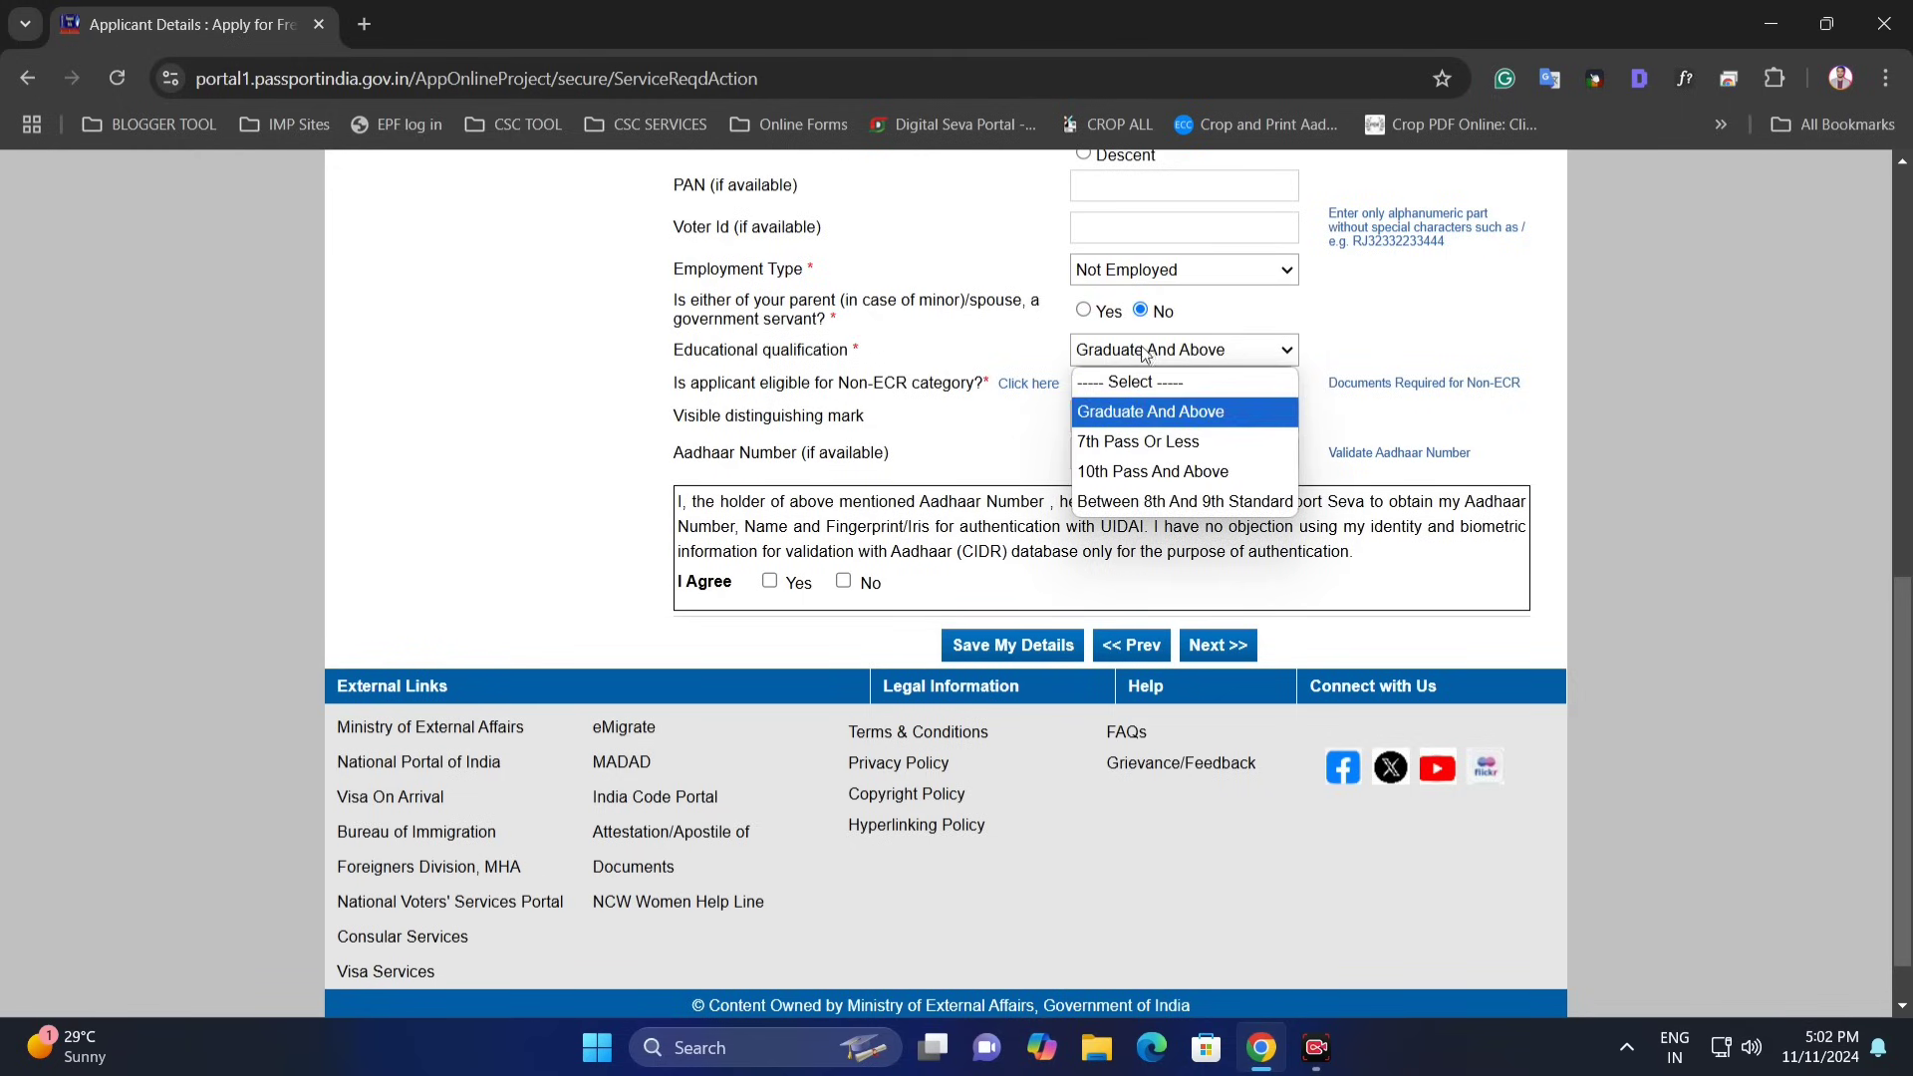
pyautogui.click(1157, 390)
pyautogui.click(1150, 355)
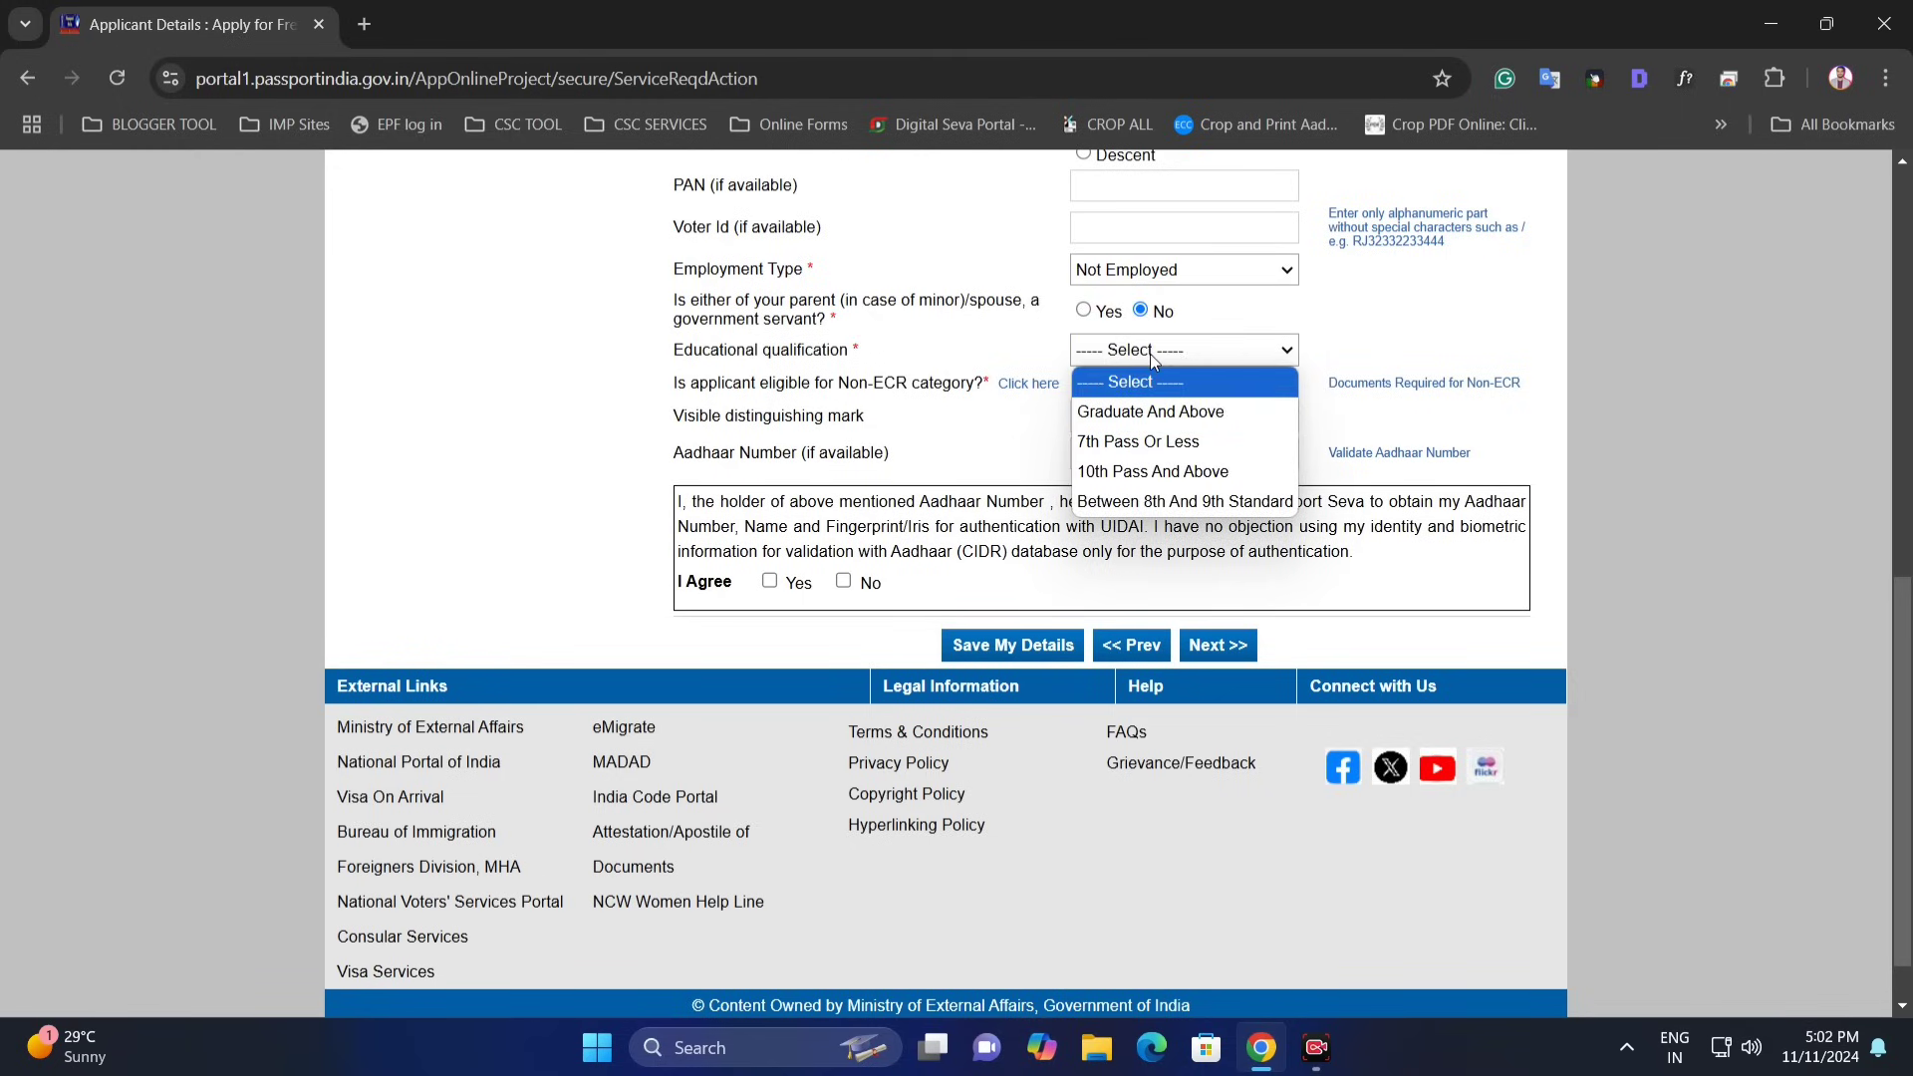
pyautogui.click(1150, 413)
pyautogui.click(1162, 357)
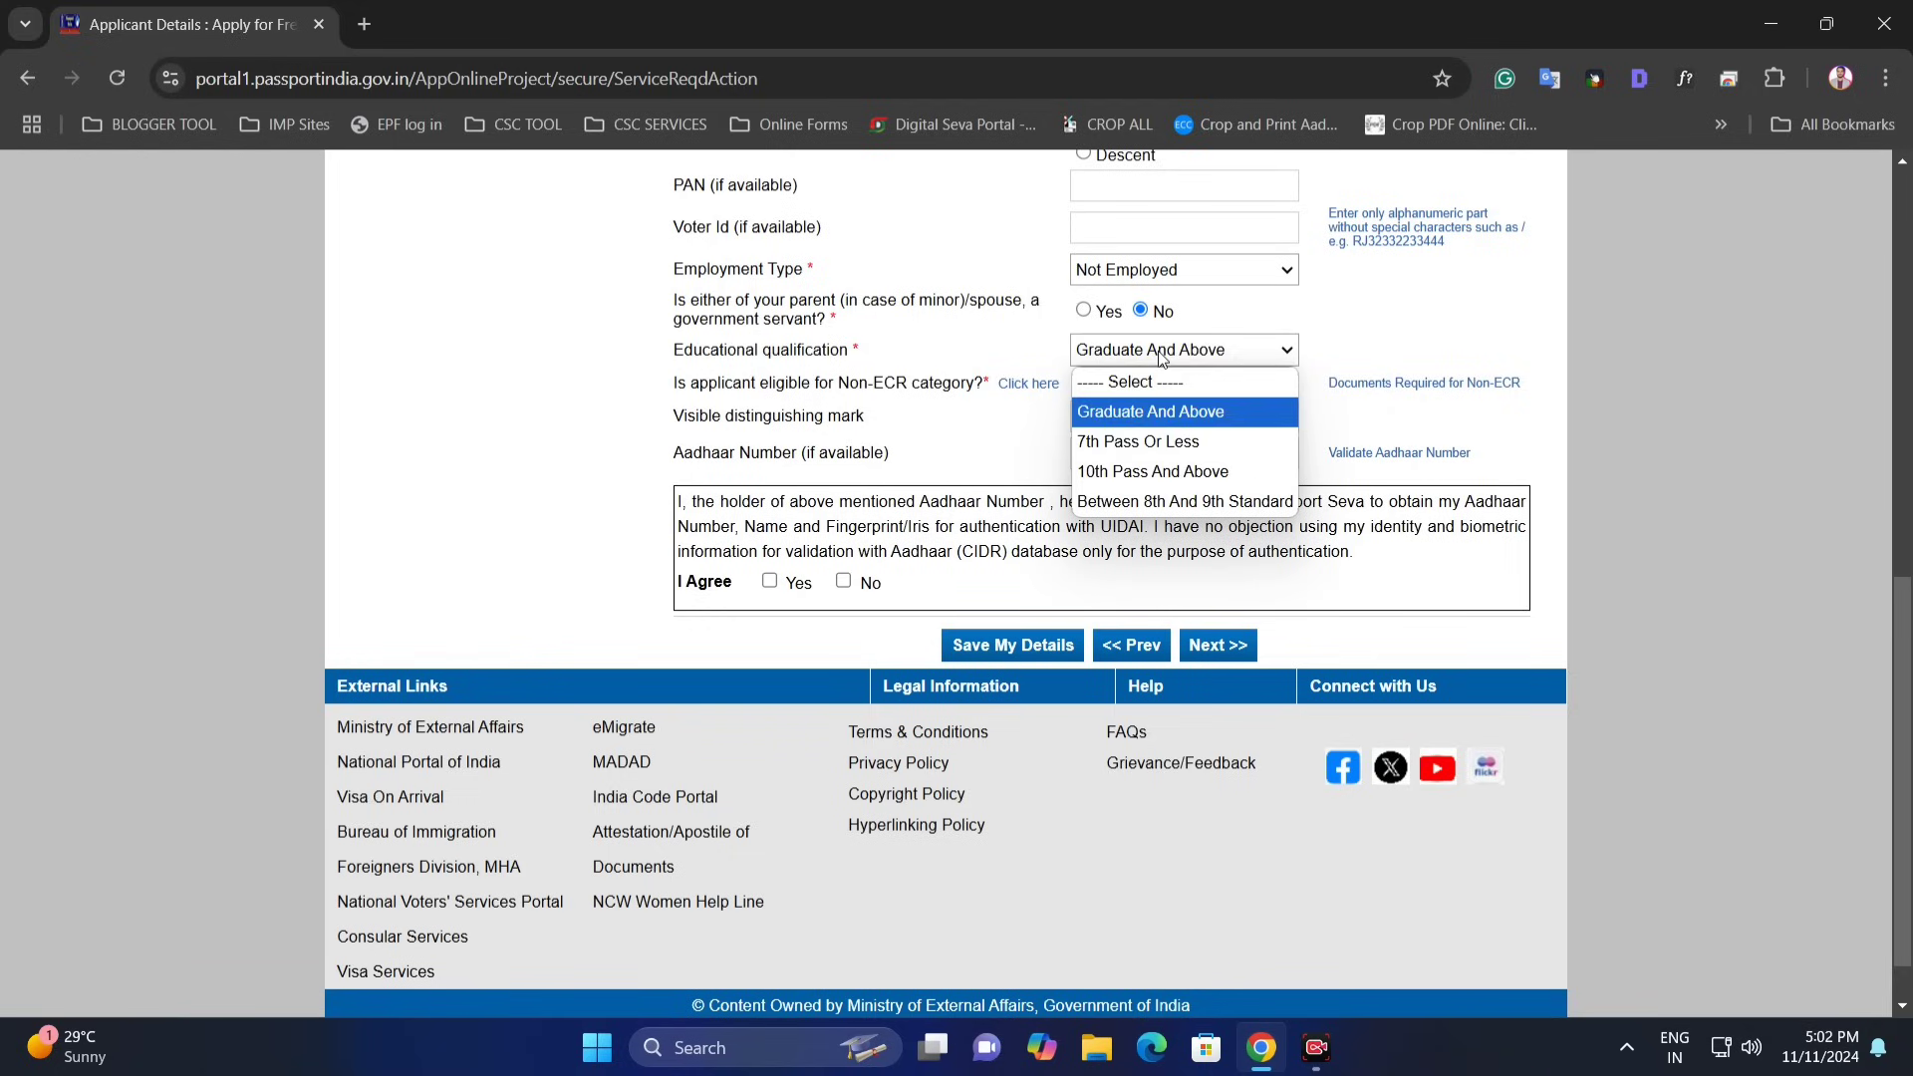
pyautogui.click(1151, 440)
pyautogui.click(1162, 357)
pyautogui.click(1154, 468)
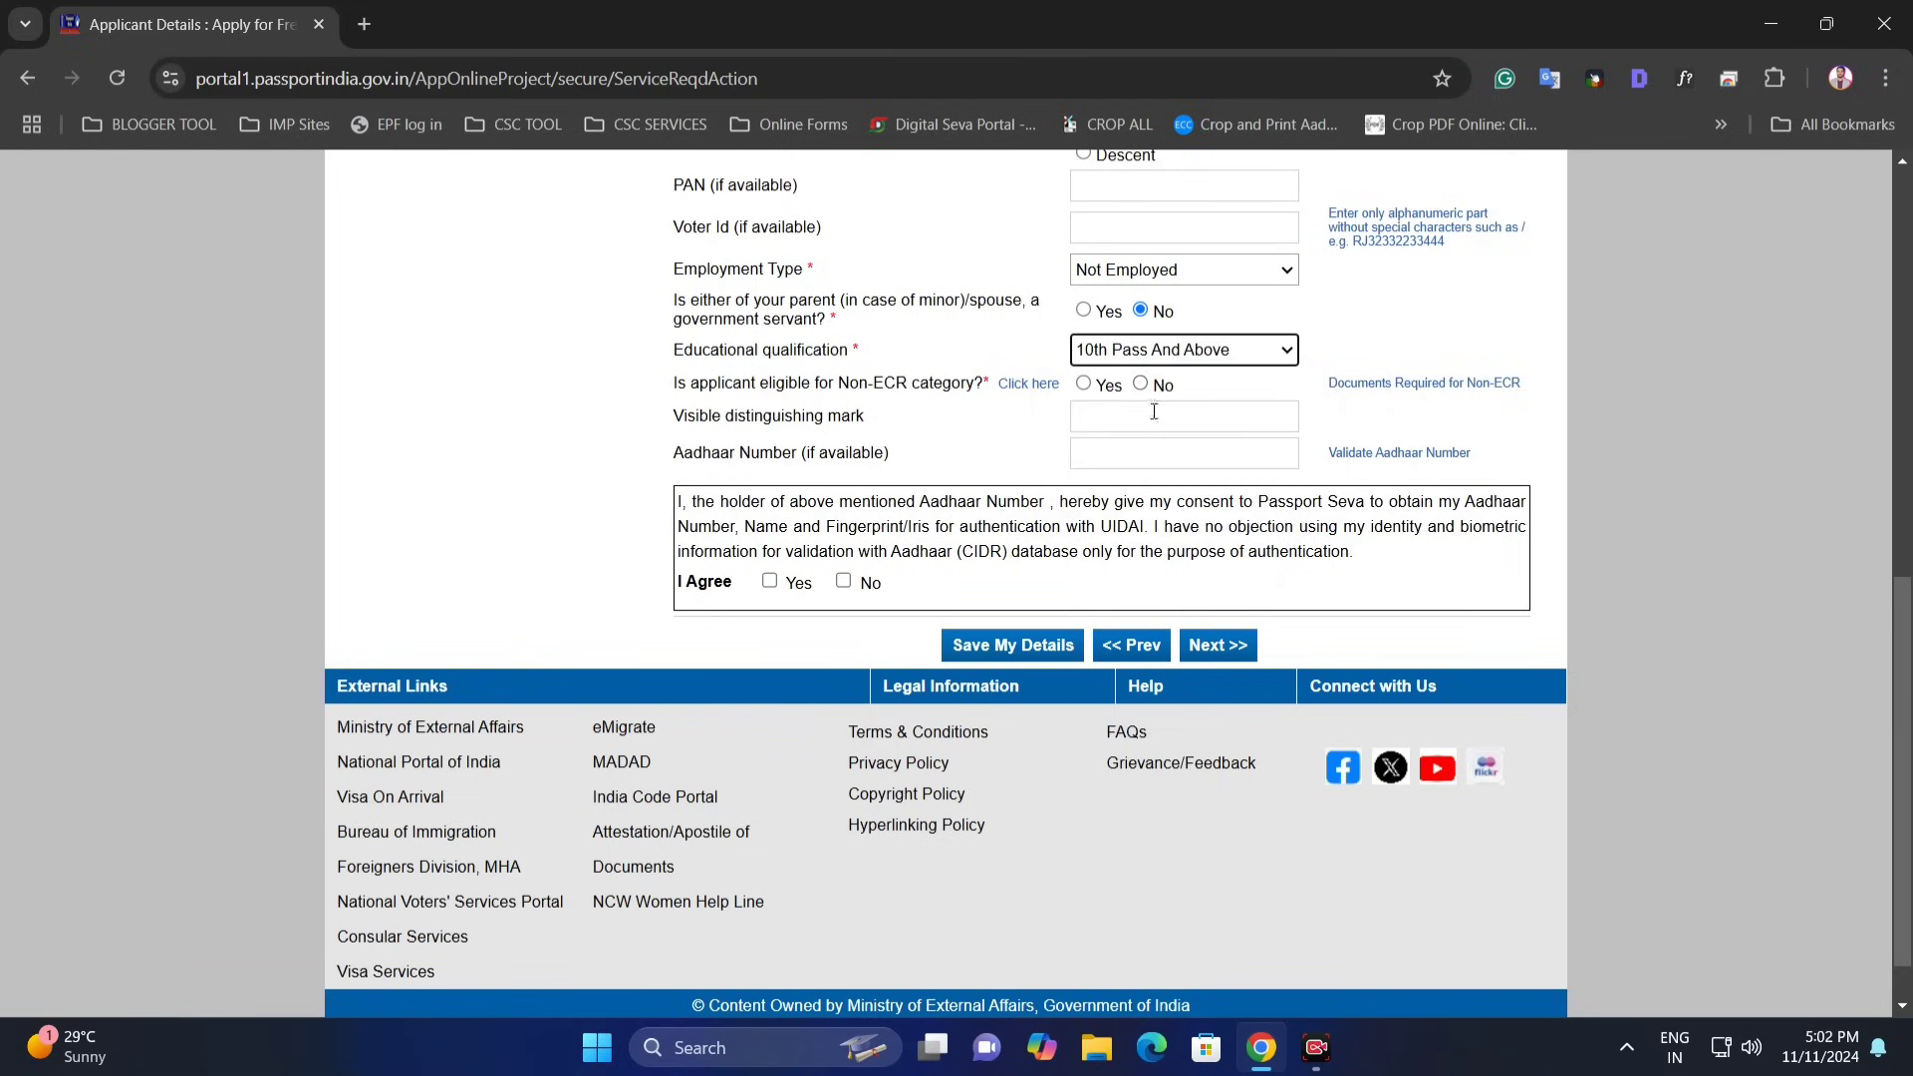
pyautogui.click(1171, 355)
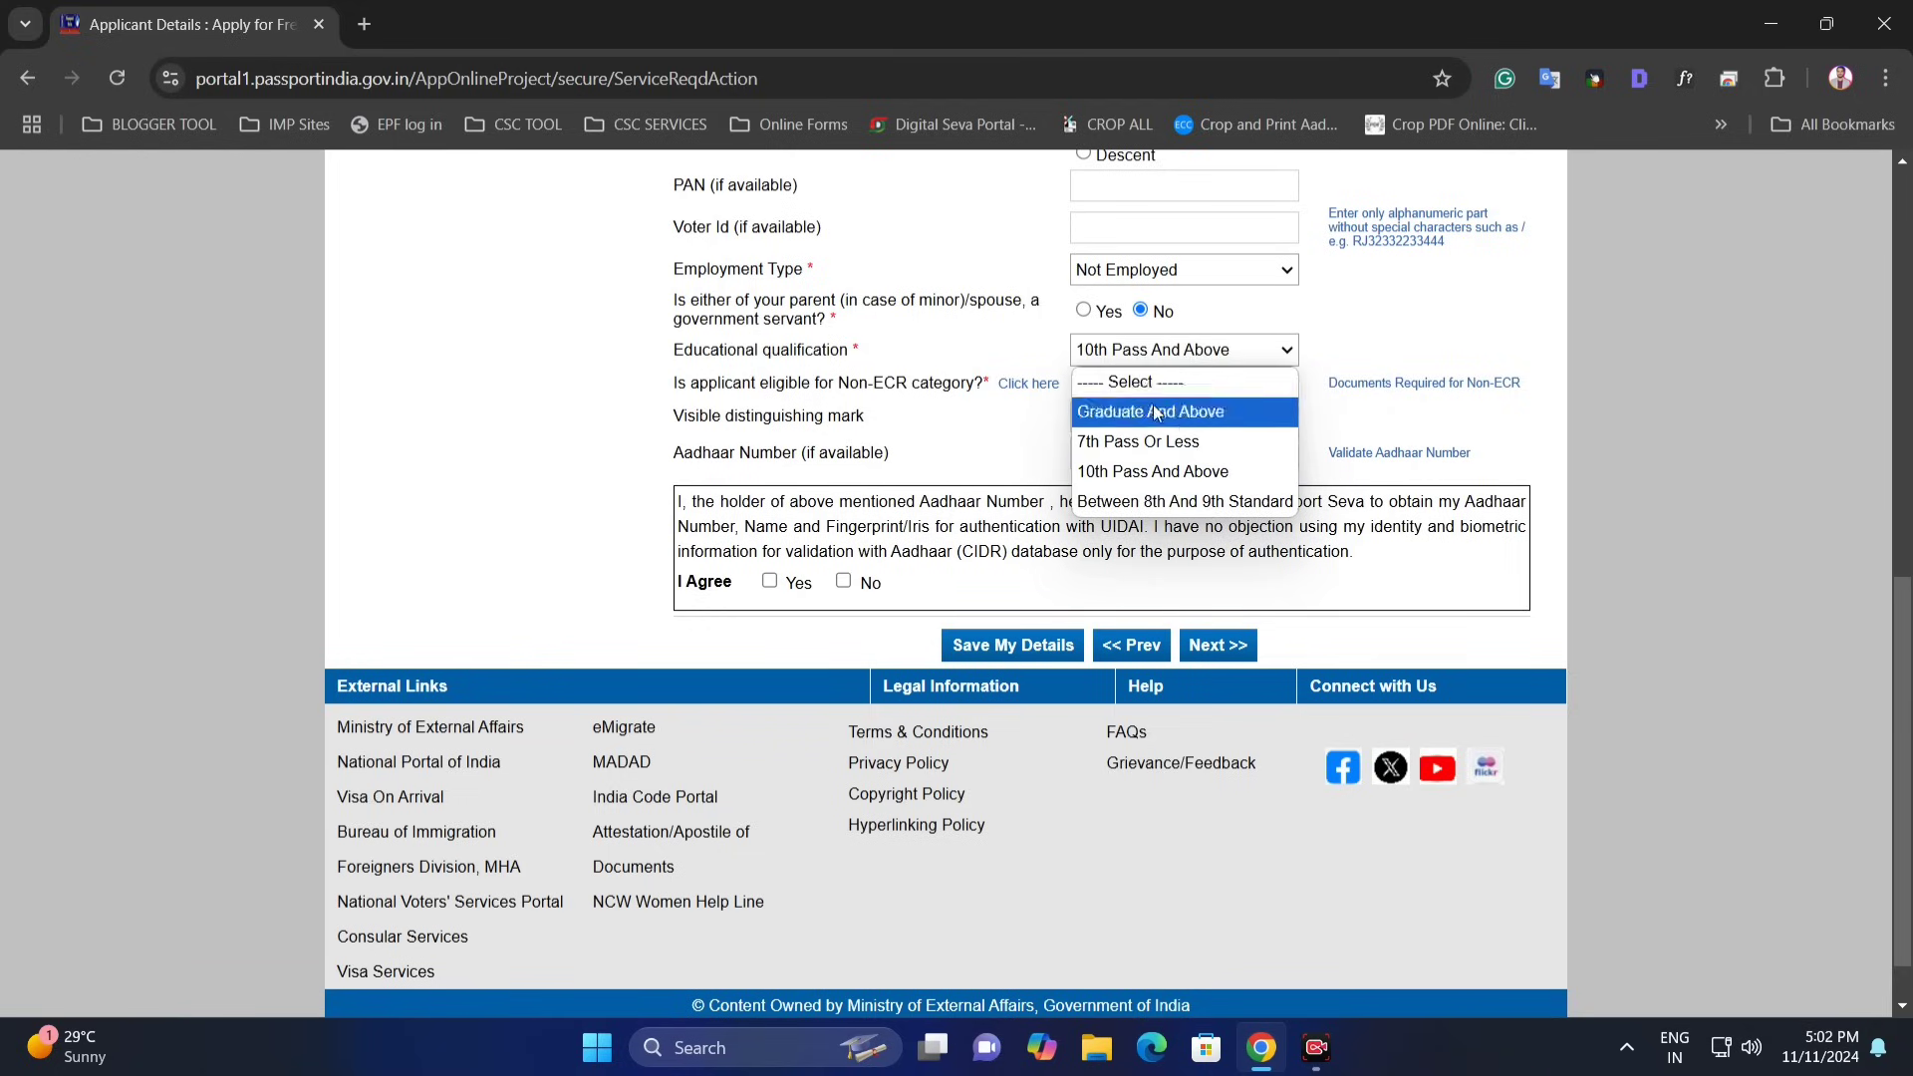
pyautogui.click(1153, 503)
pyautogui.click(1224, 357)
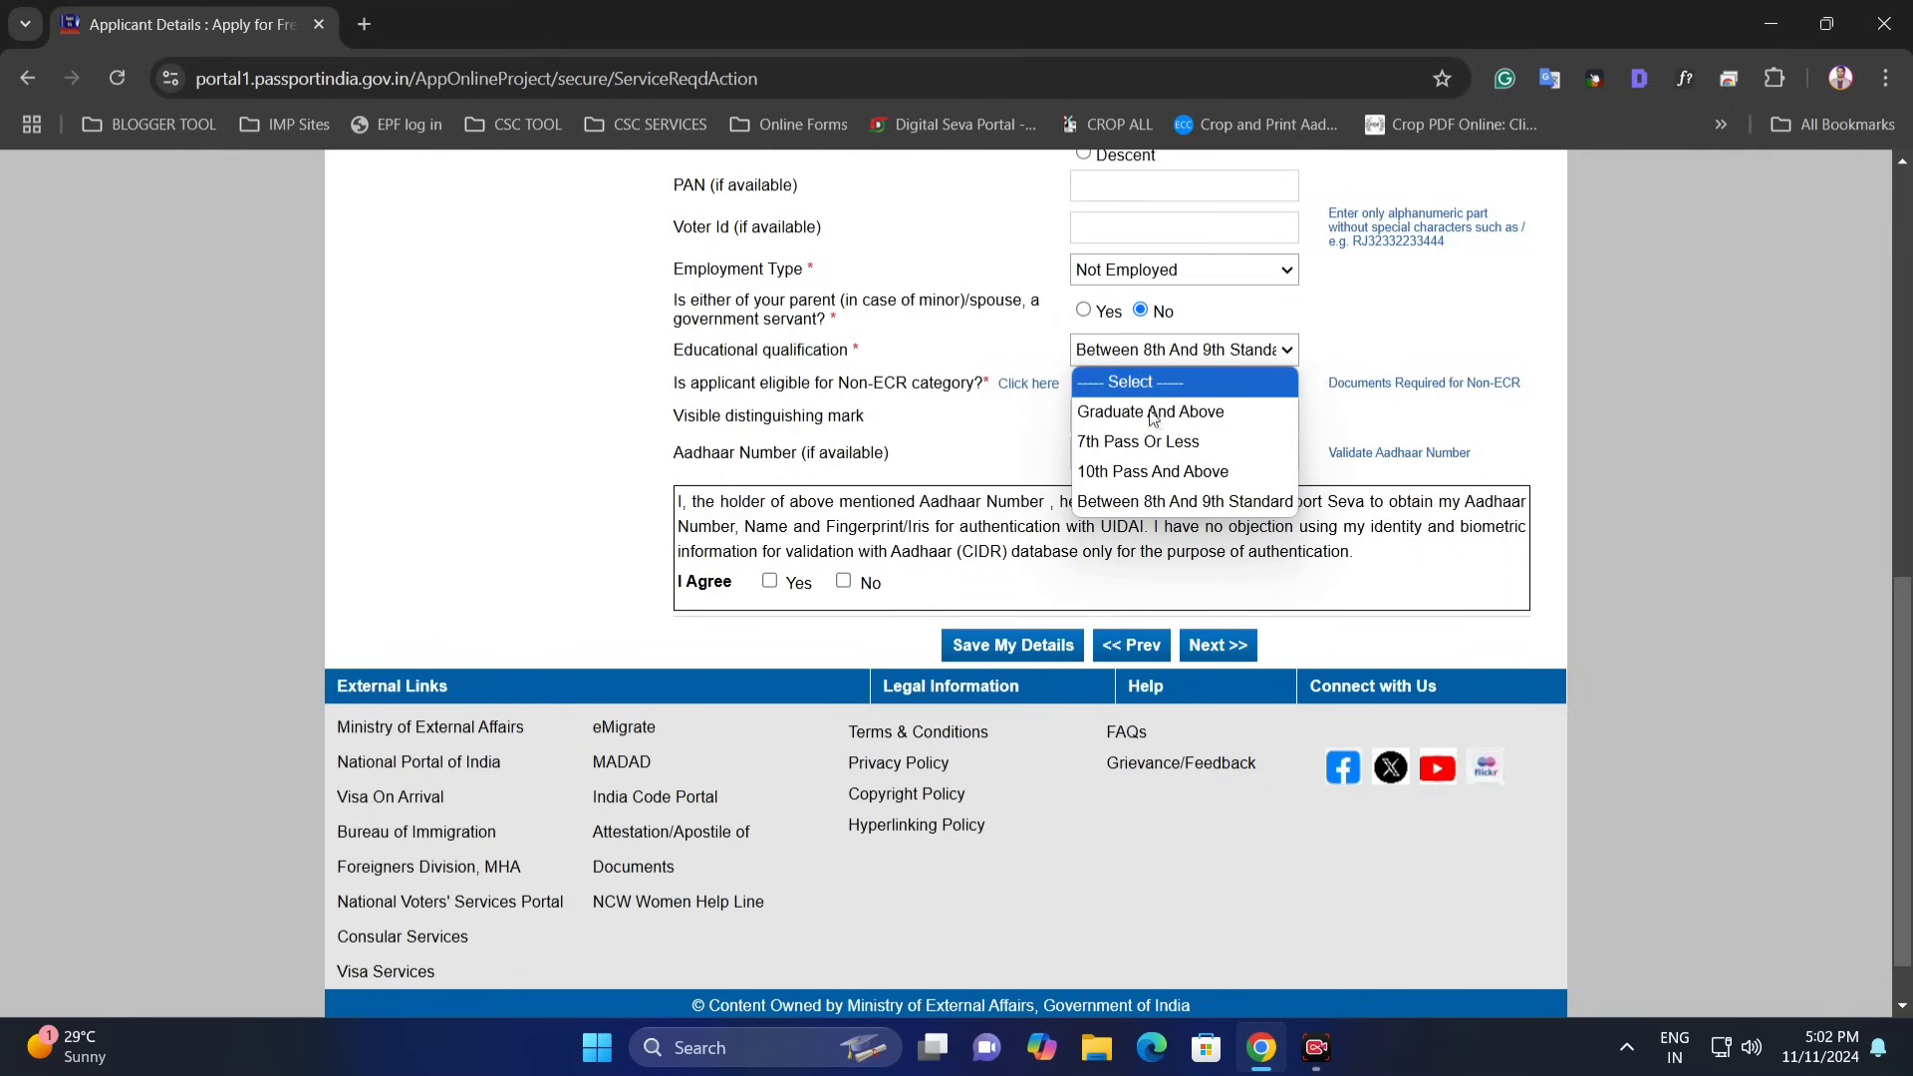
pyautogui.click(1196, 481)
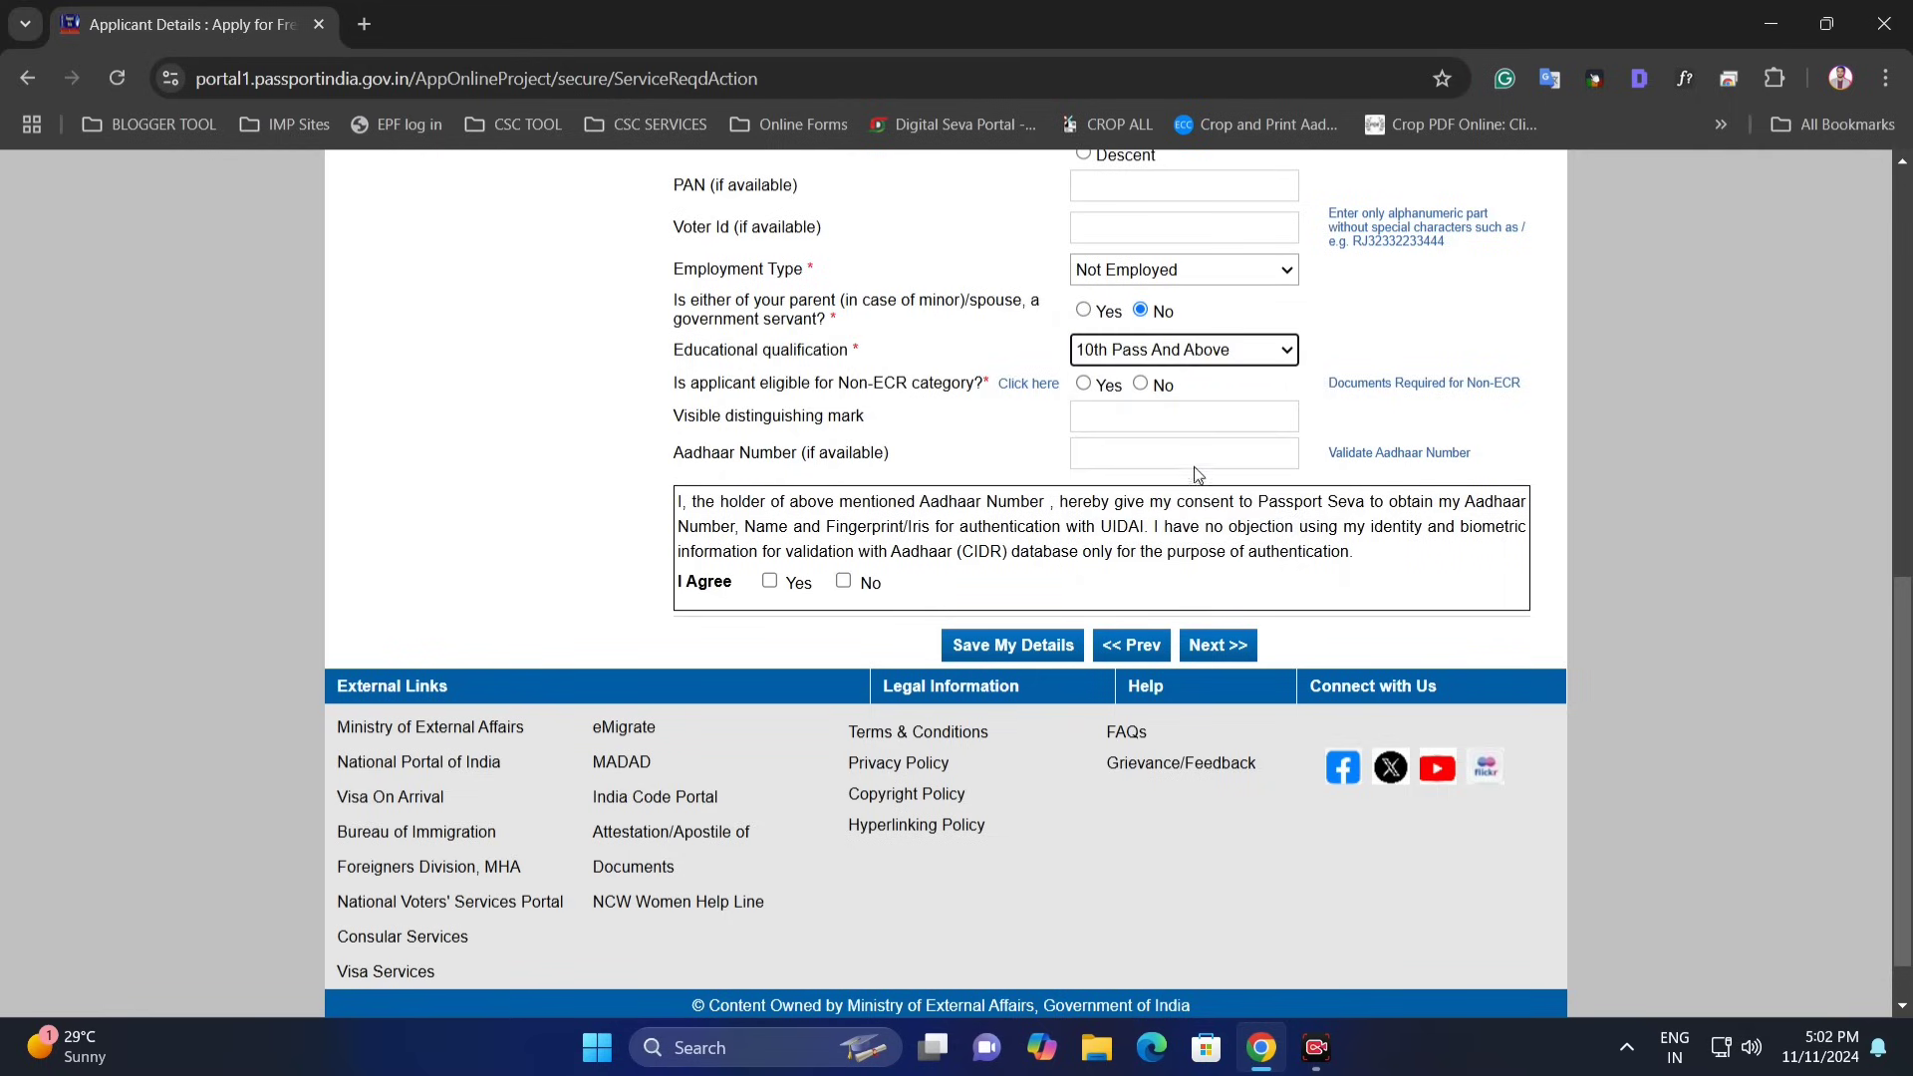
pyautogui.click(1085, 386)
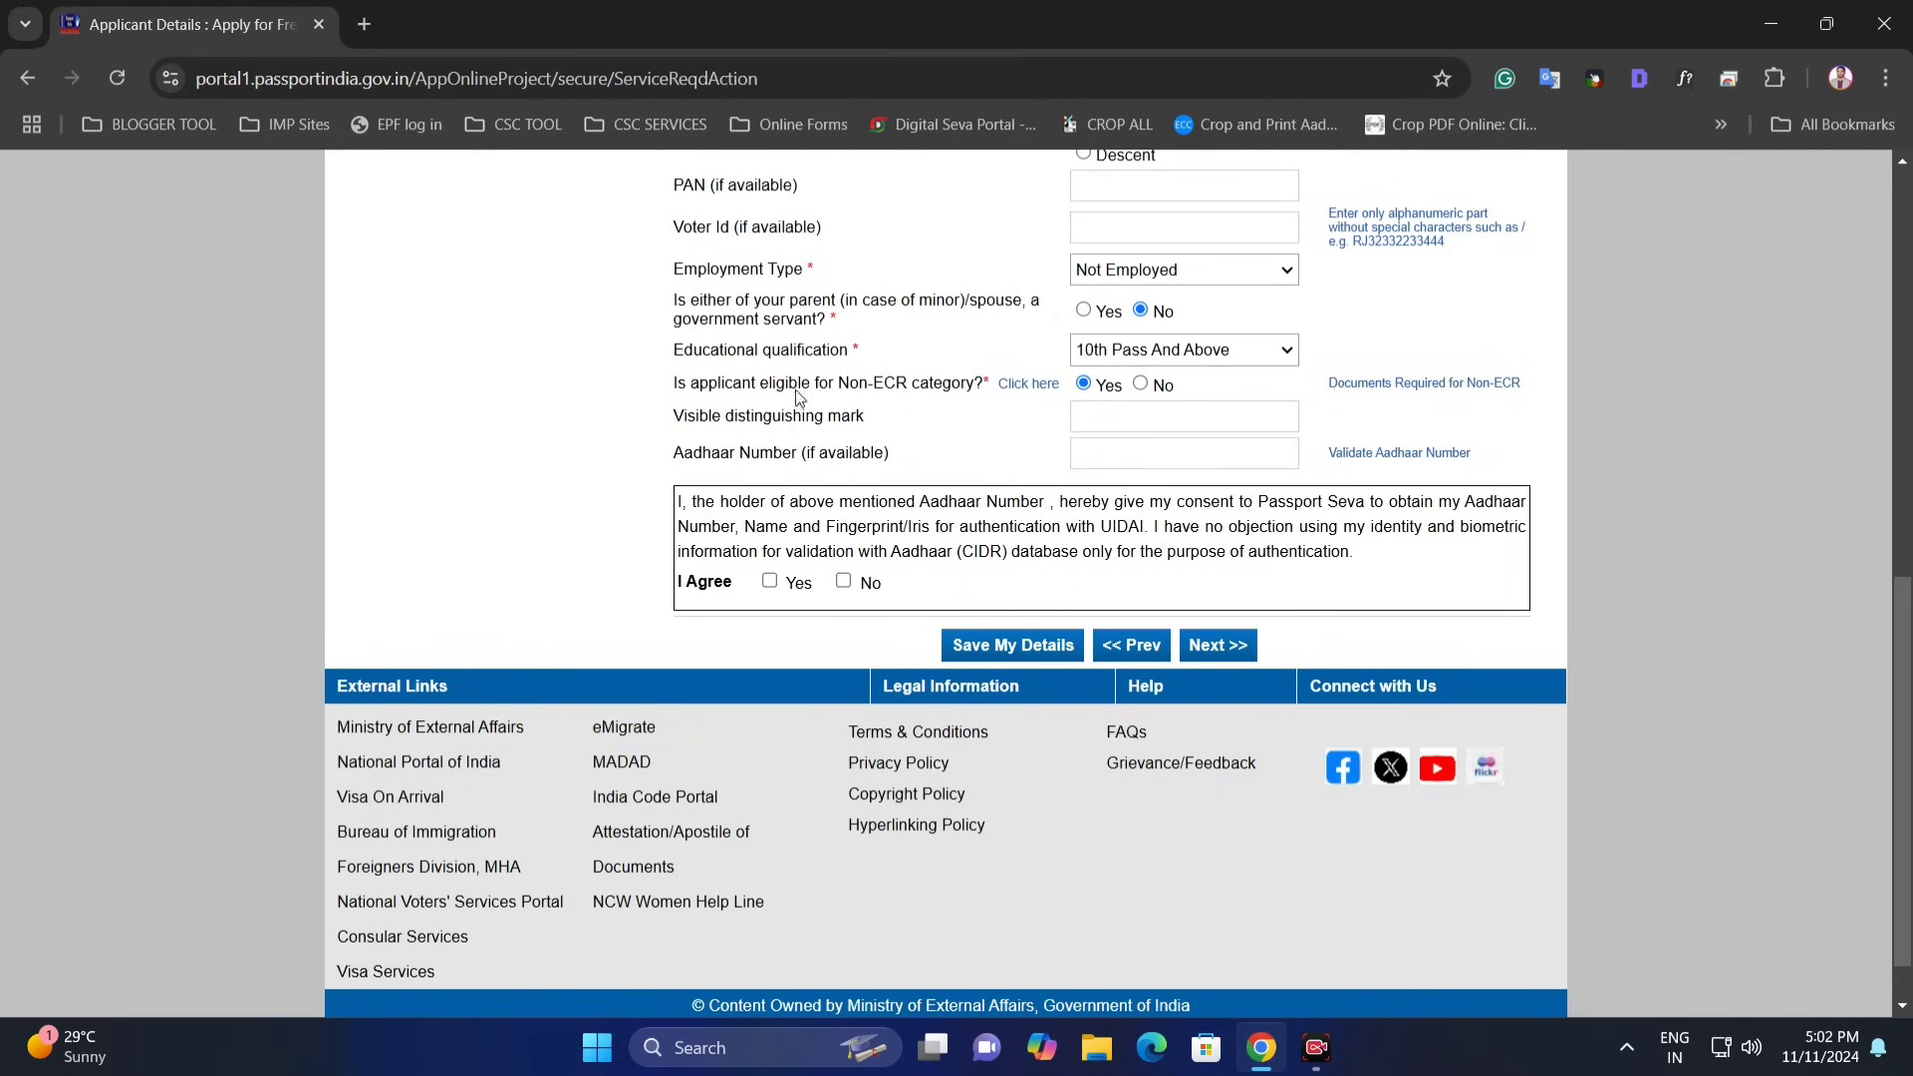
# - Settle the qualification on 7th Pass Or Less, keeping Non-ECR eligibility at No
pyautogui.click(1132, 354)
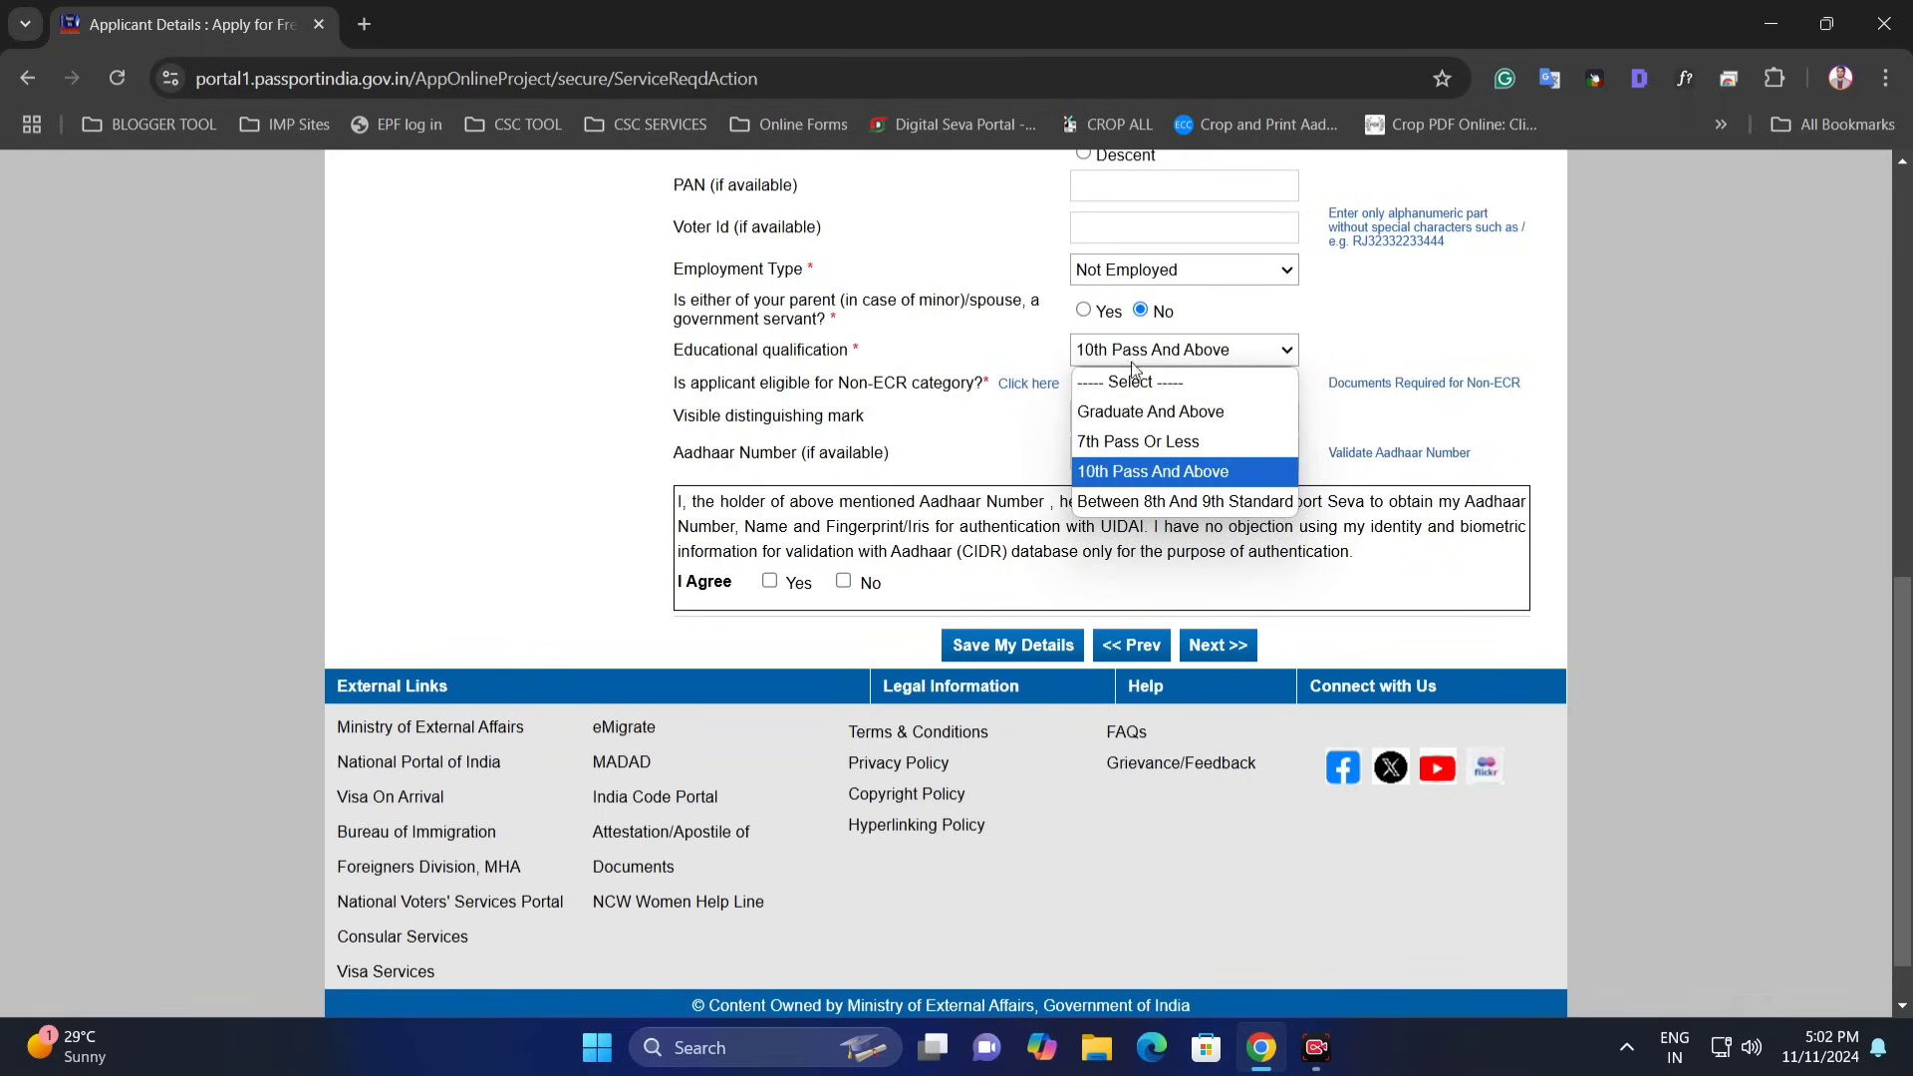
pyautogui.click(1218, 444)
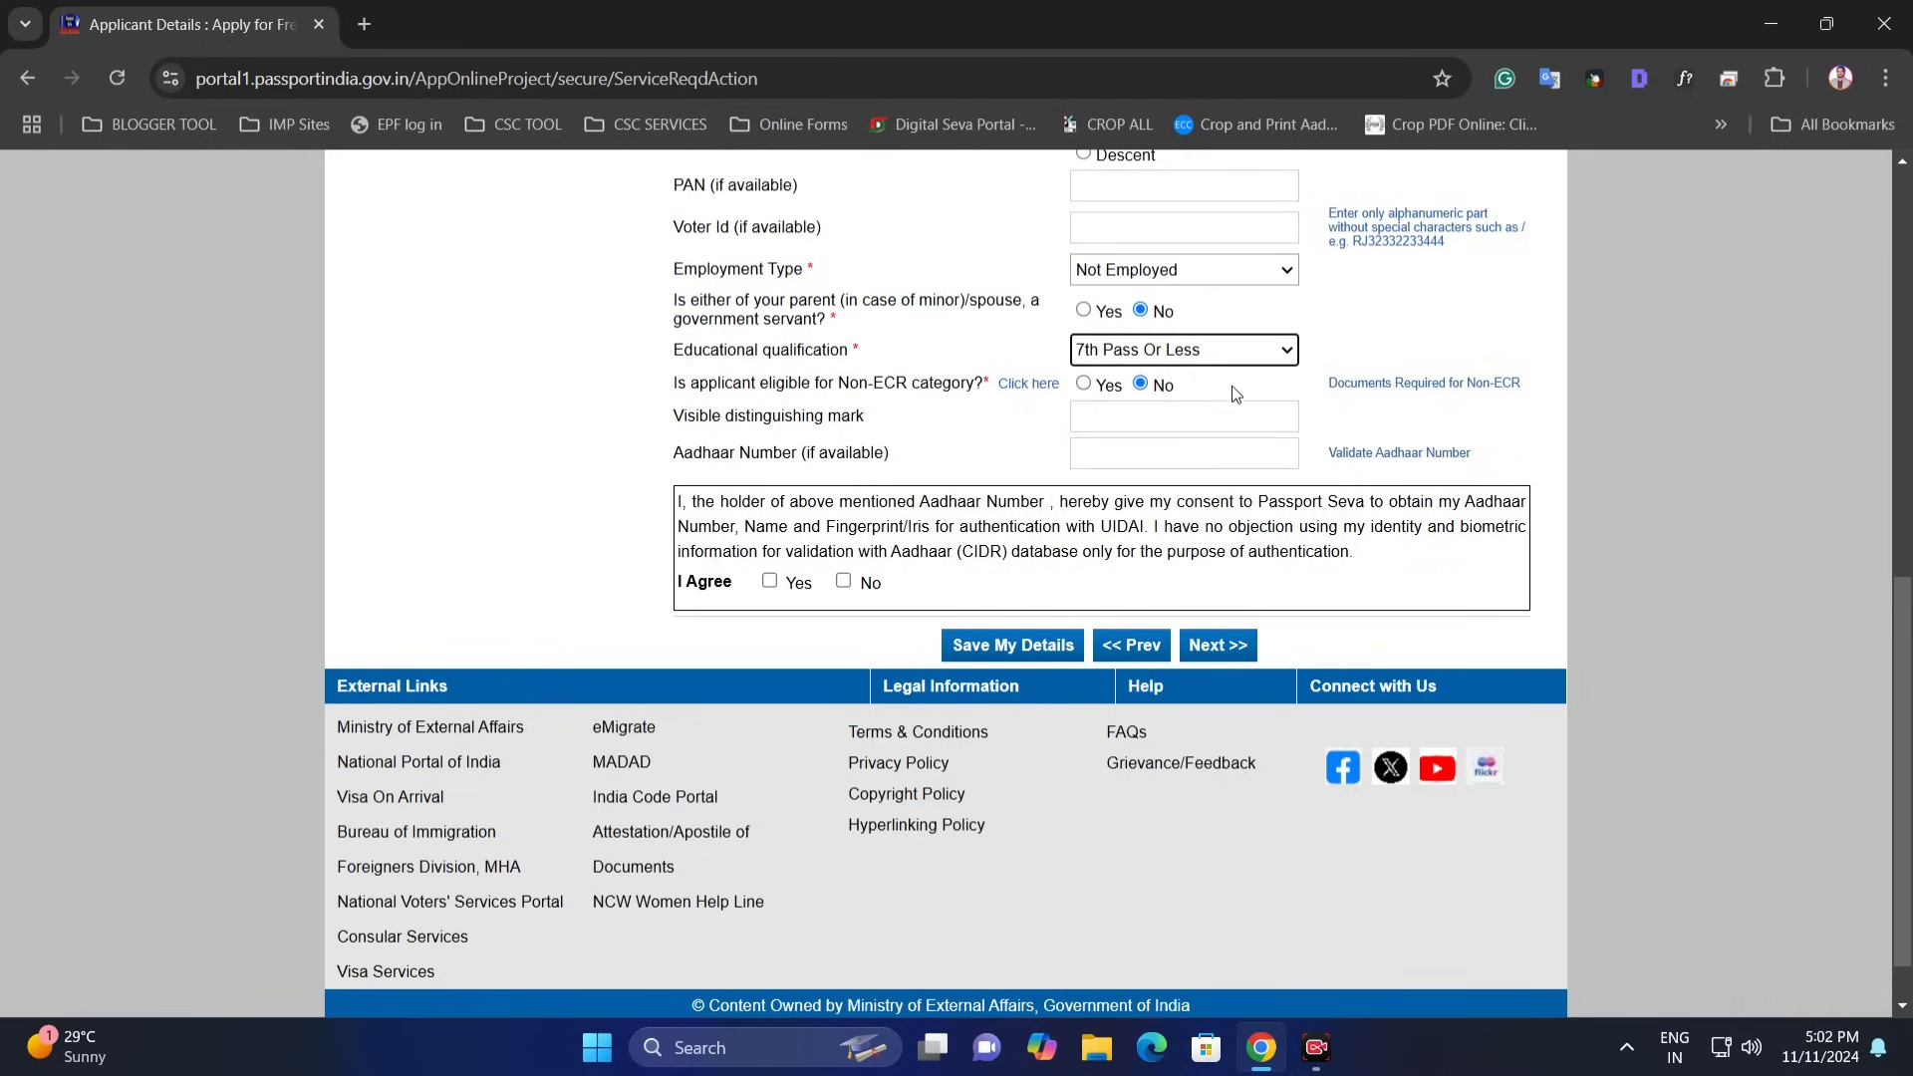
pyautogui.click(792, 398)
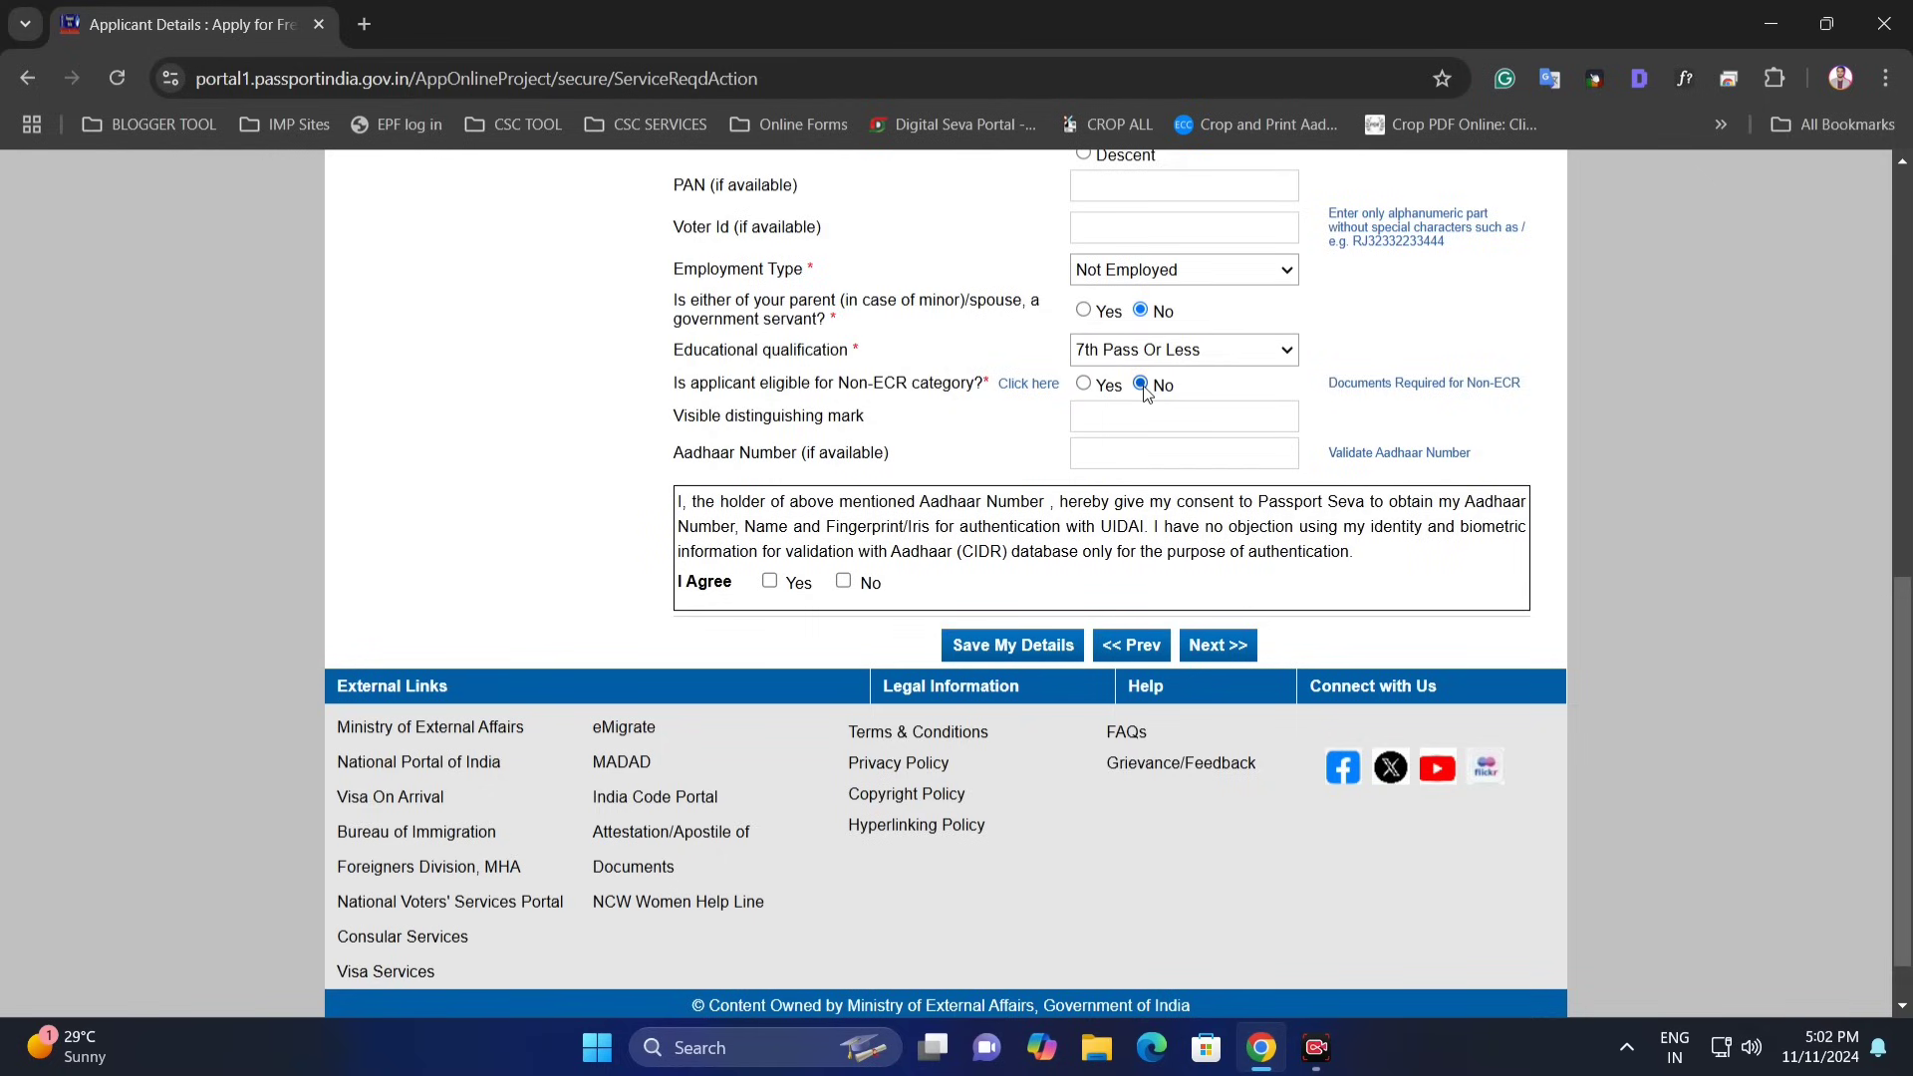
pyautogui.click(1191, 353)
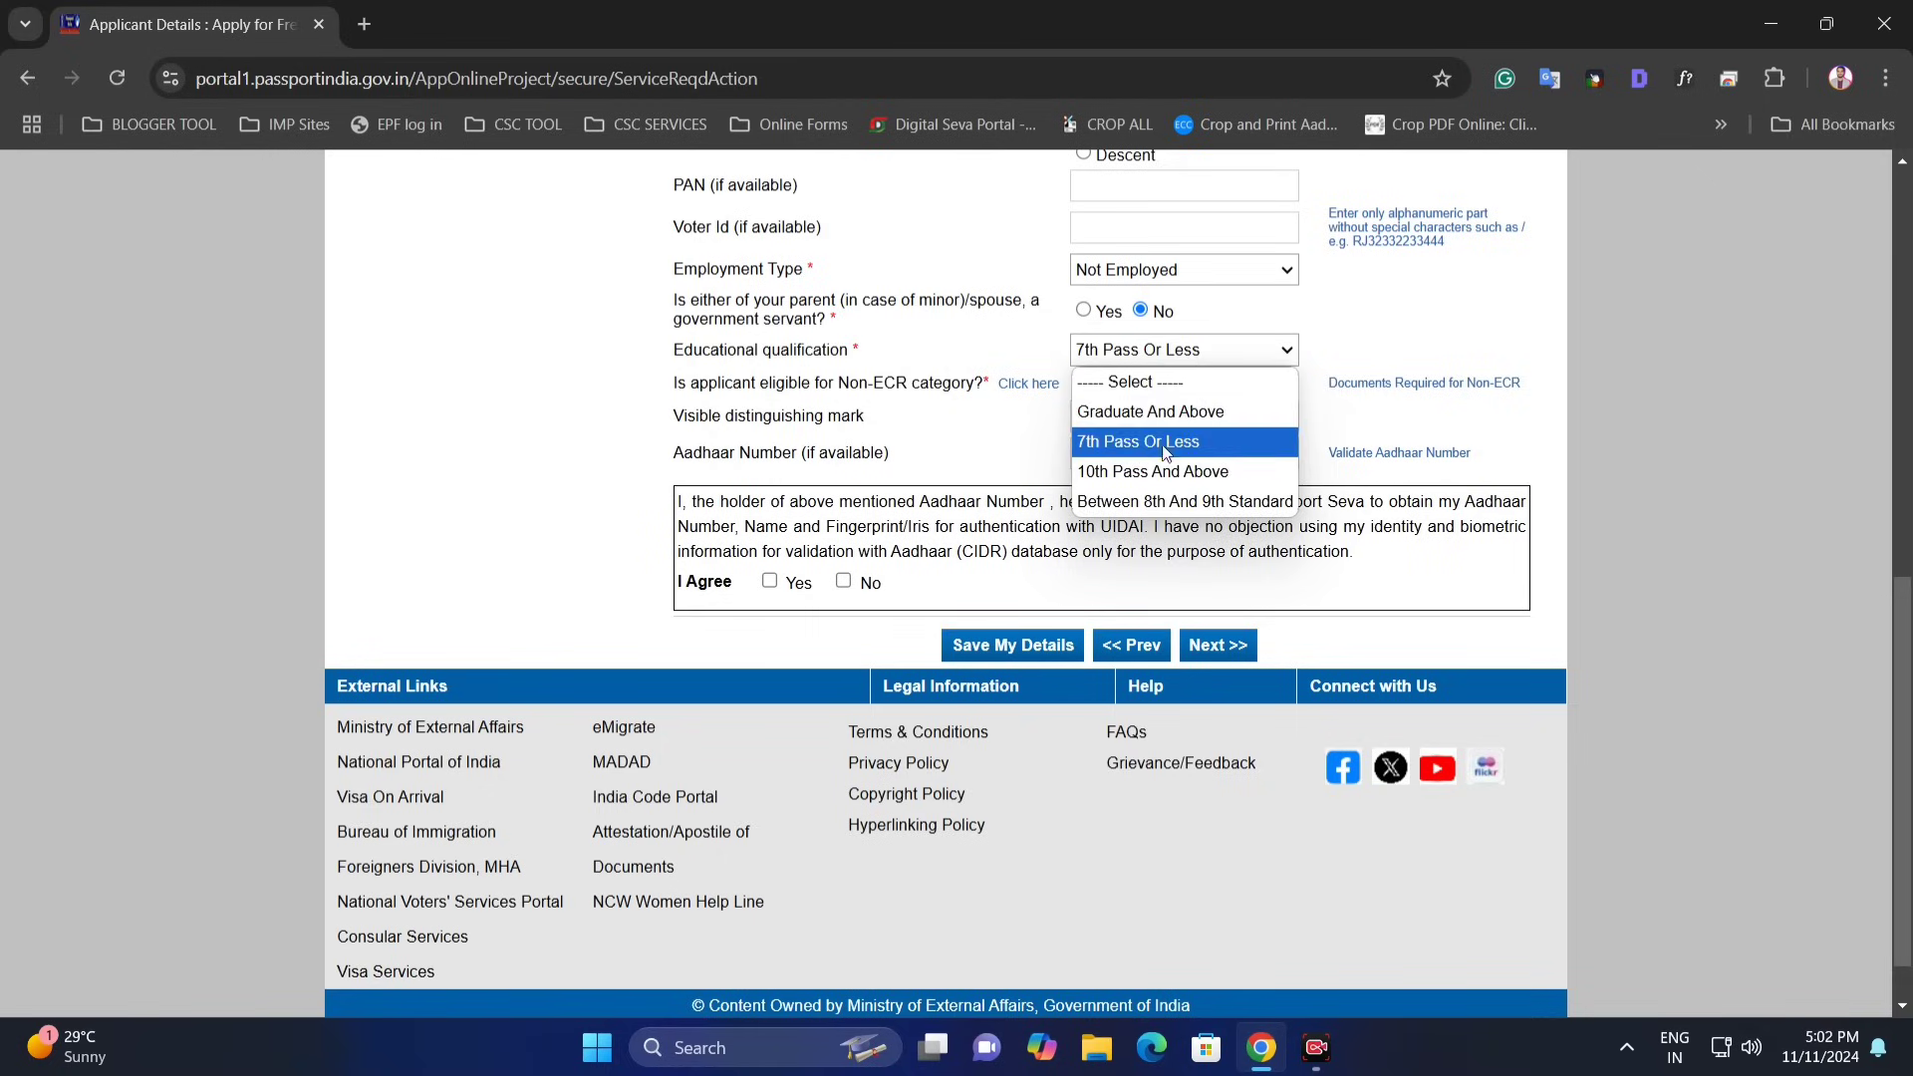
pyautogui.click(1172, 474)
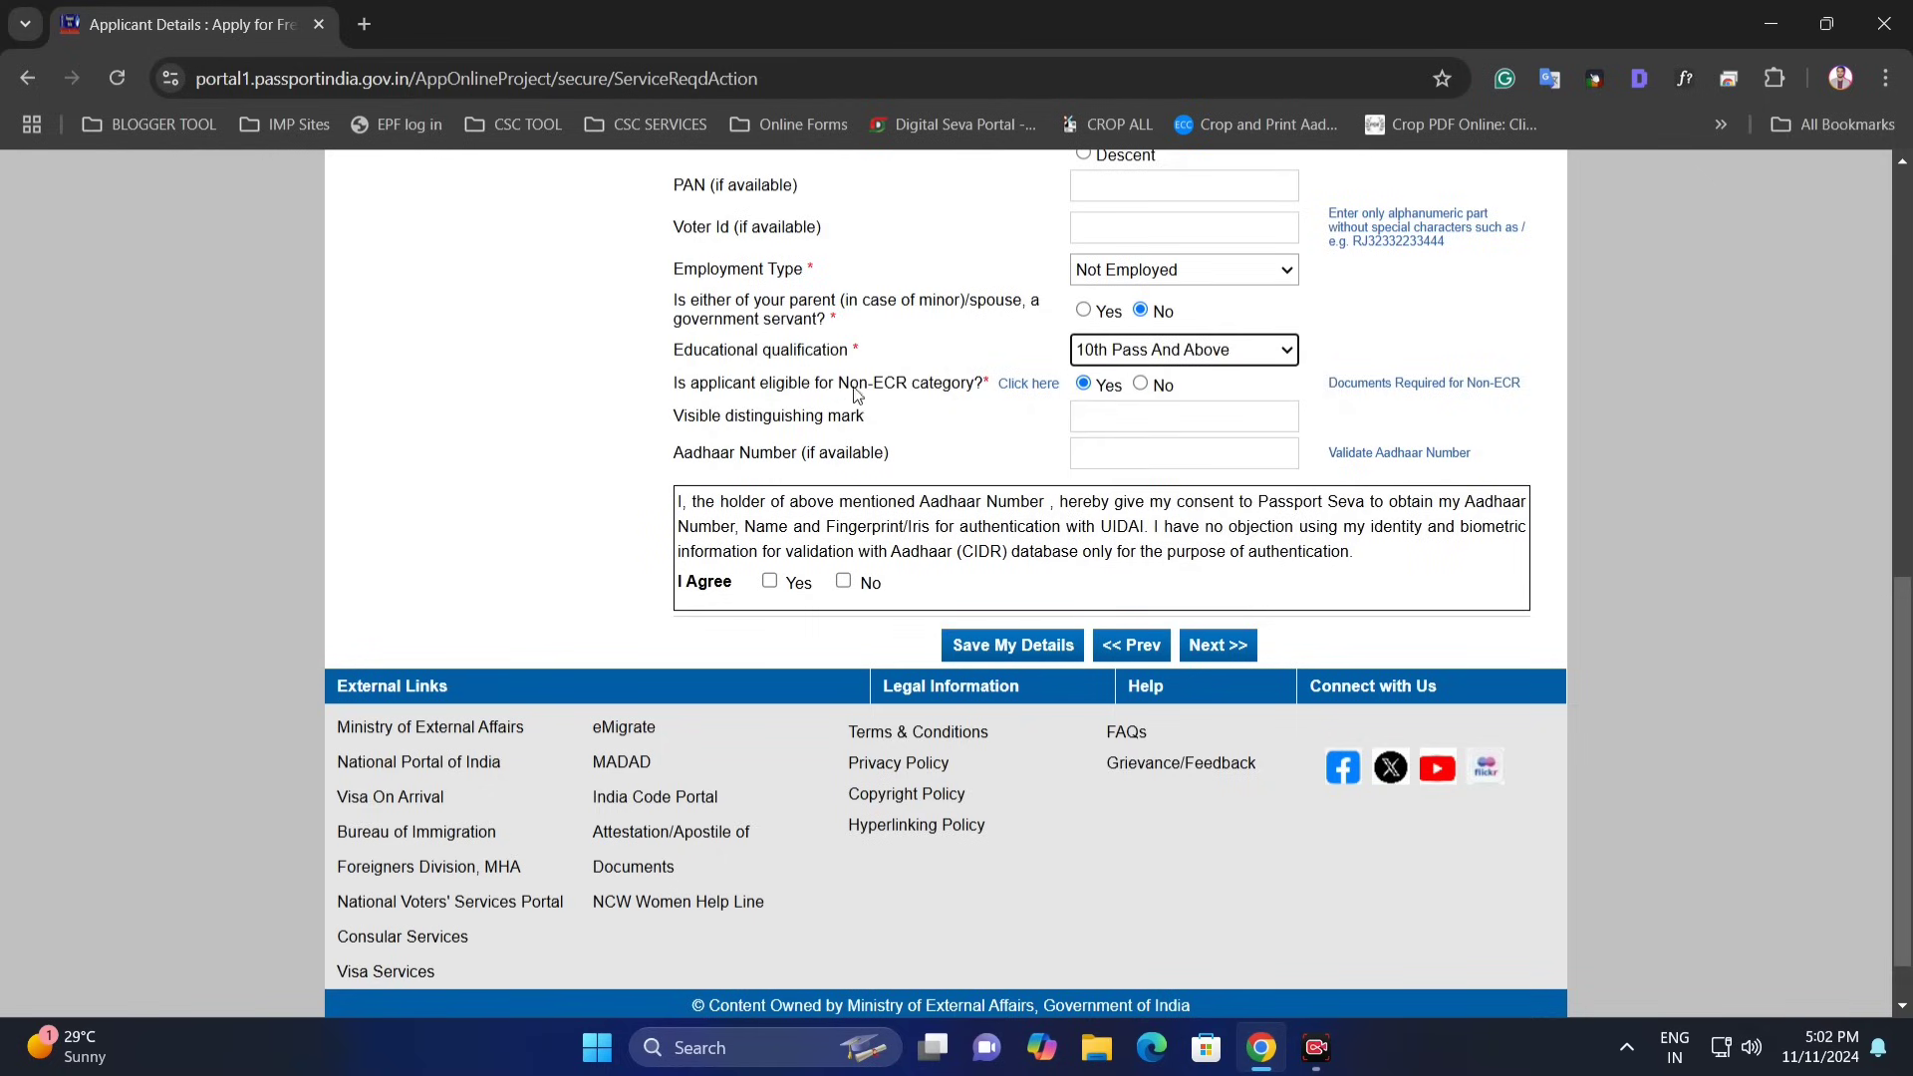
pyautogui.moveTo(839, 385); pyautogui.dragTo(919, 386)
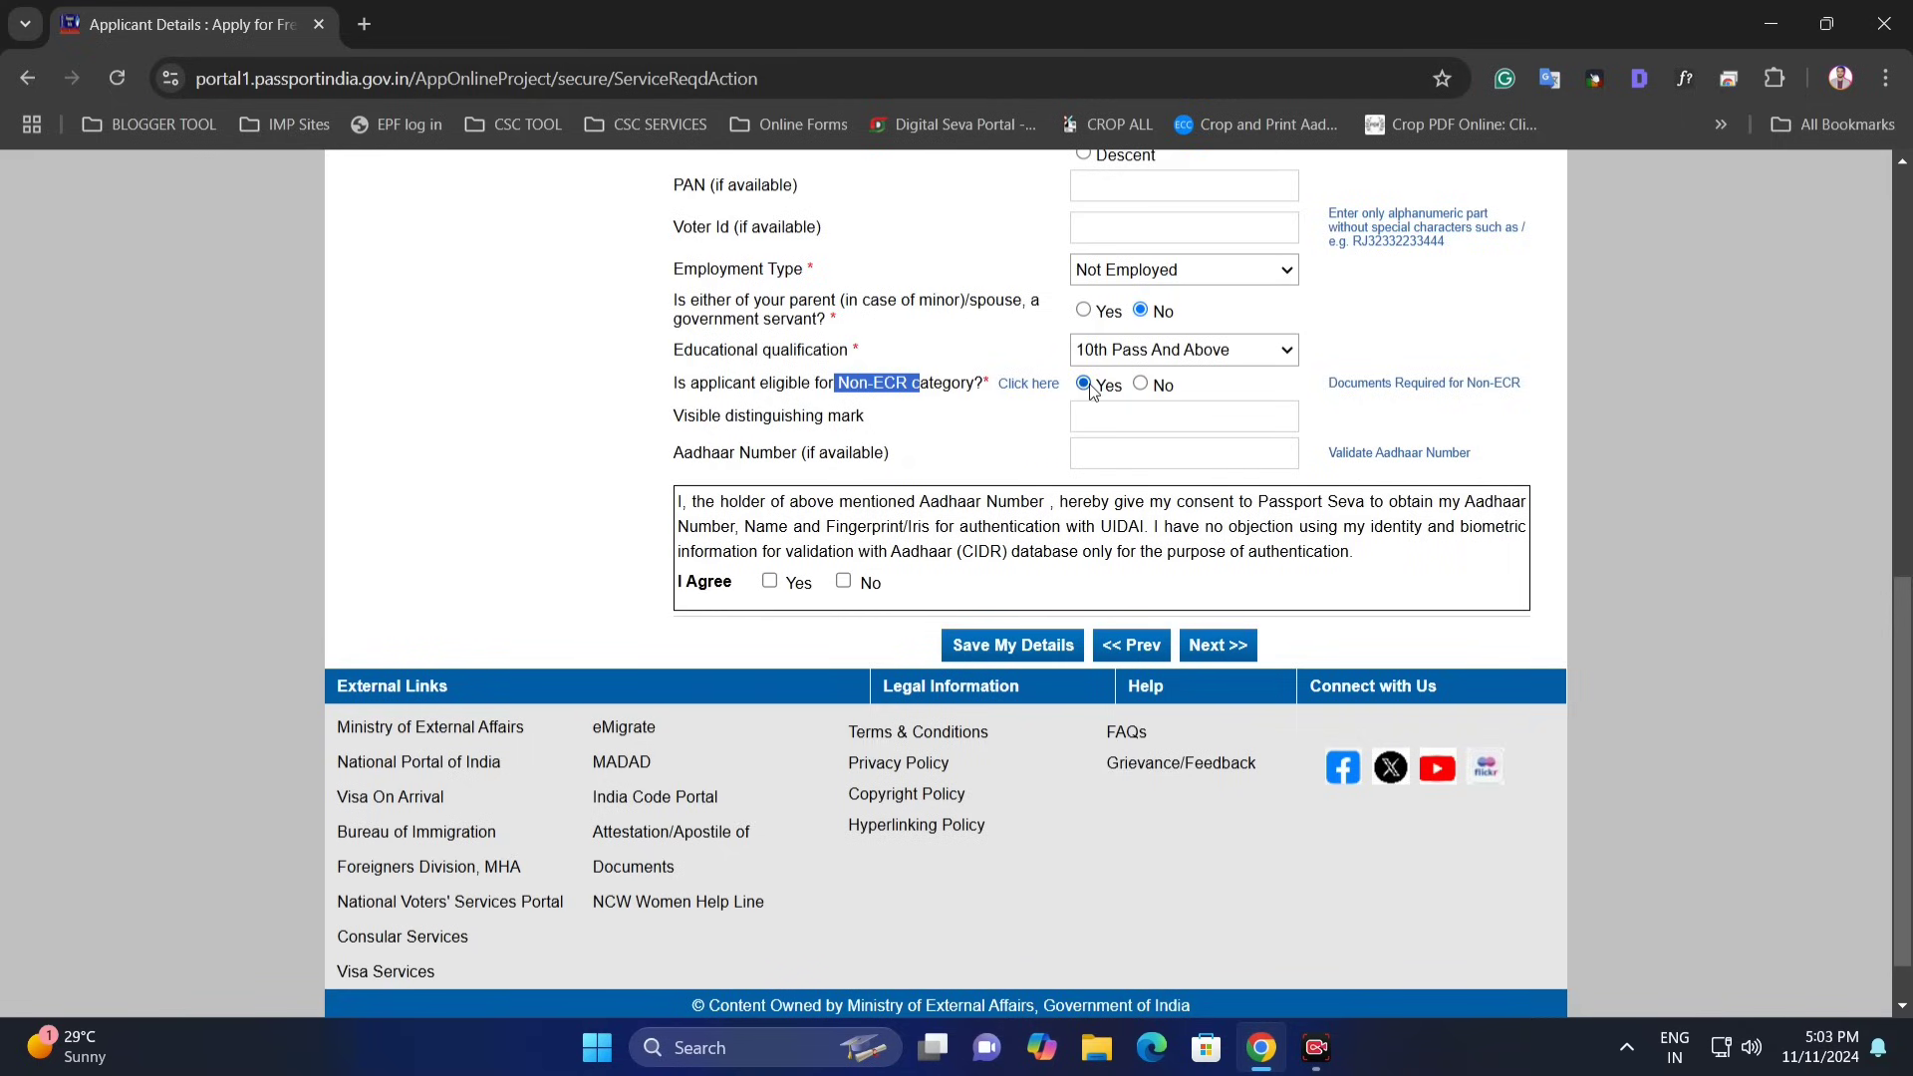
pyautogui.click(1151, 358)
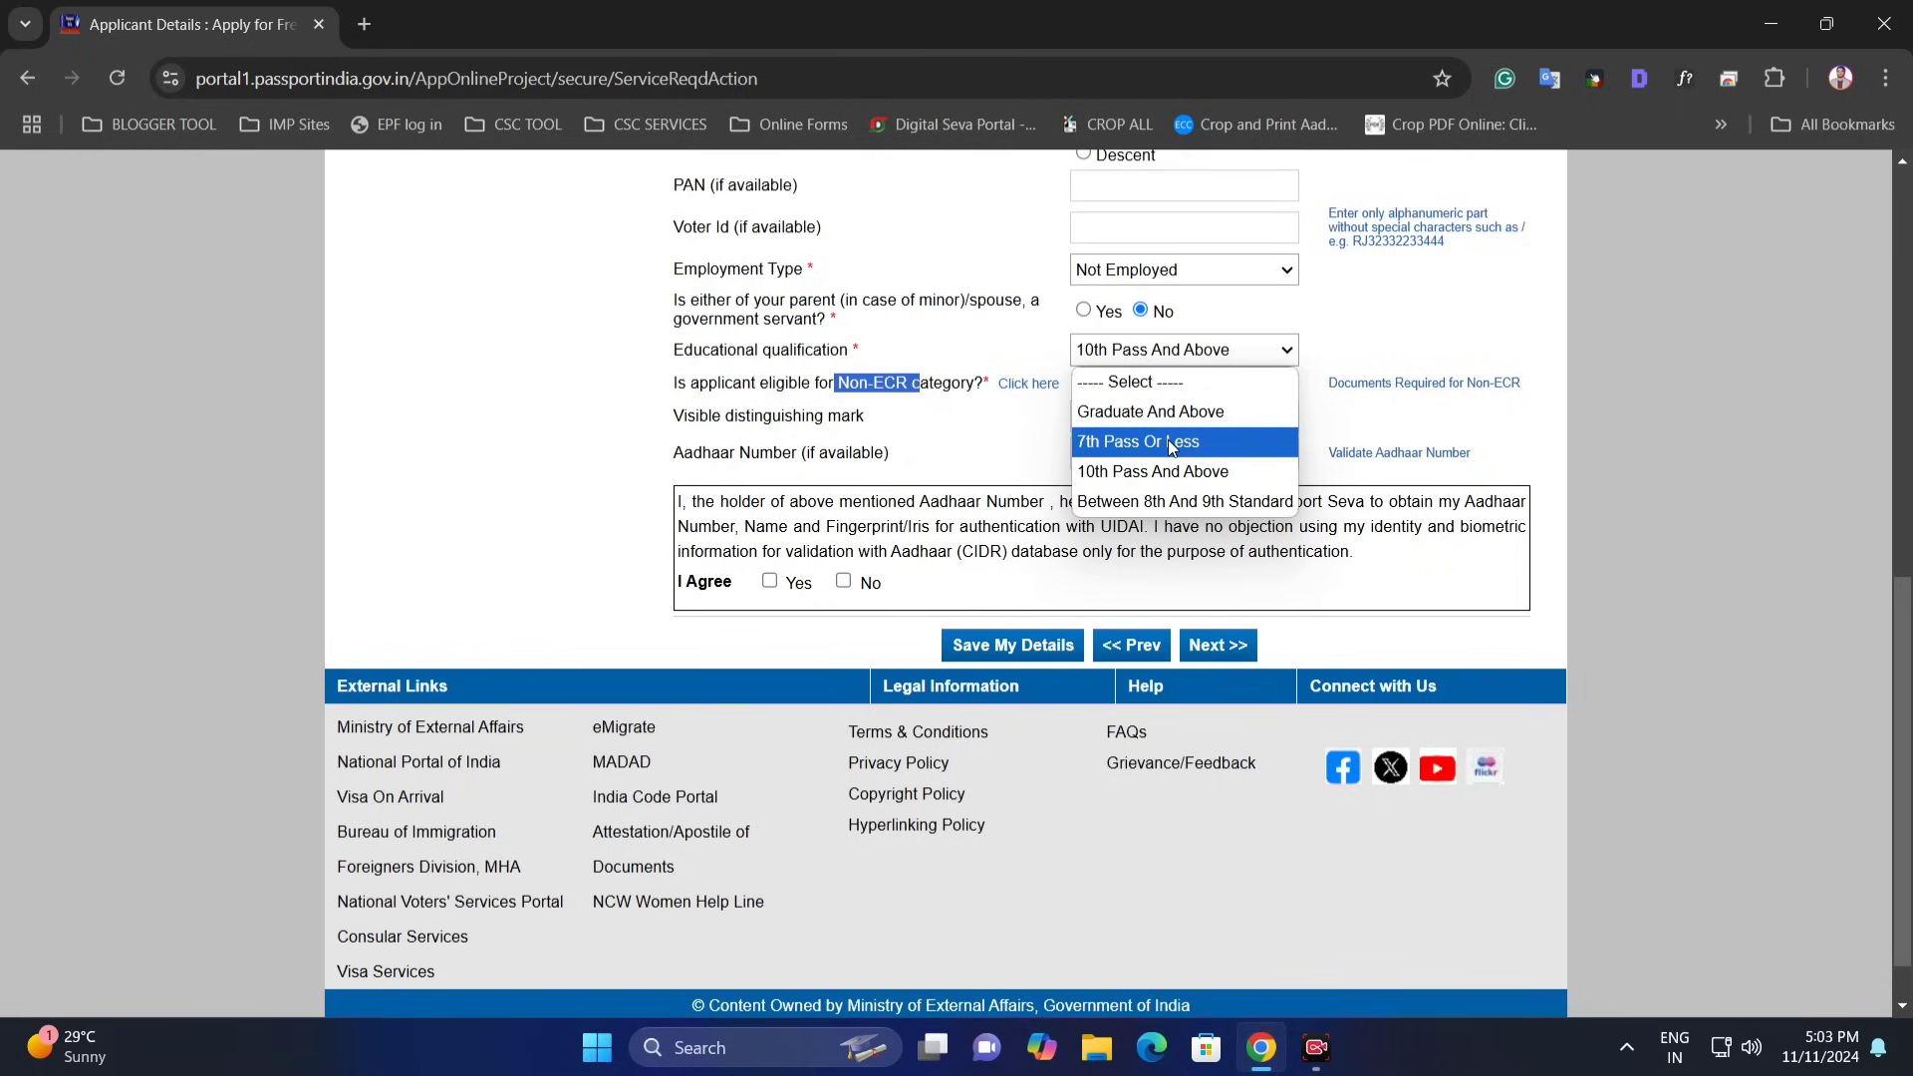
pyautogui.click(1168, 439)
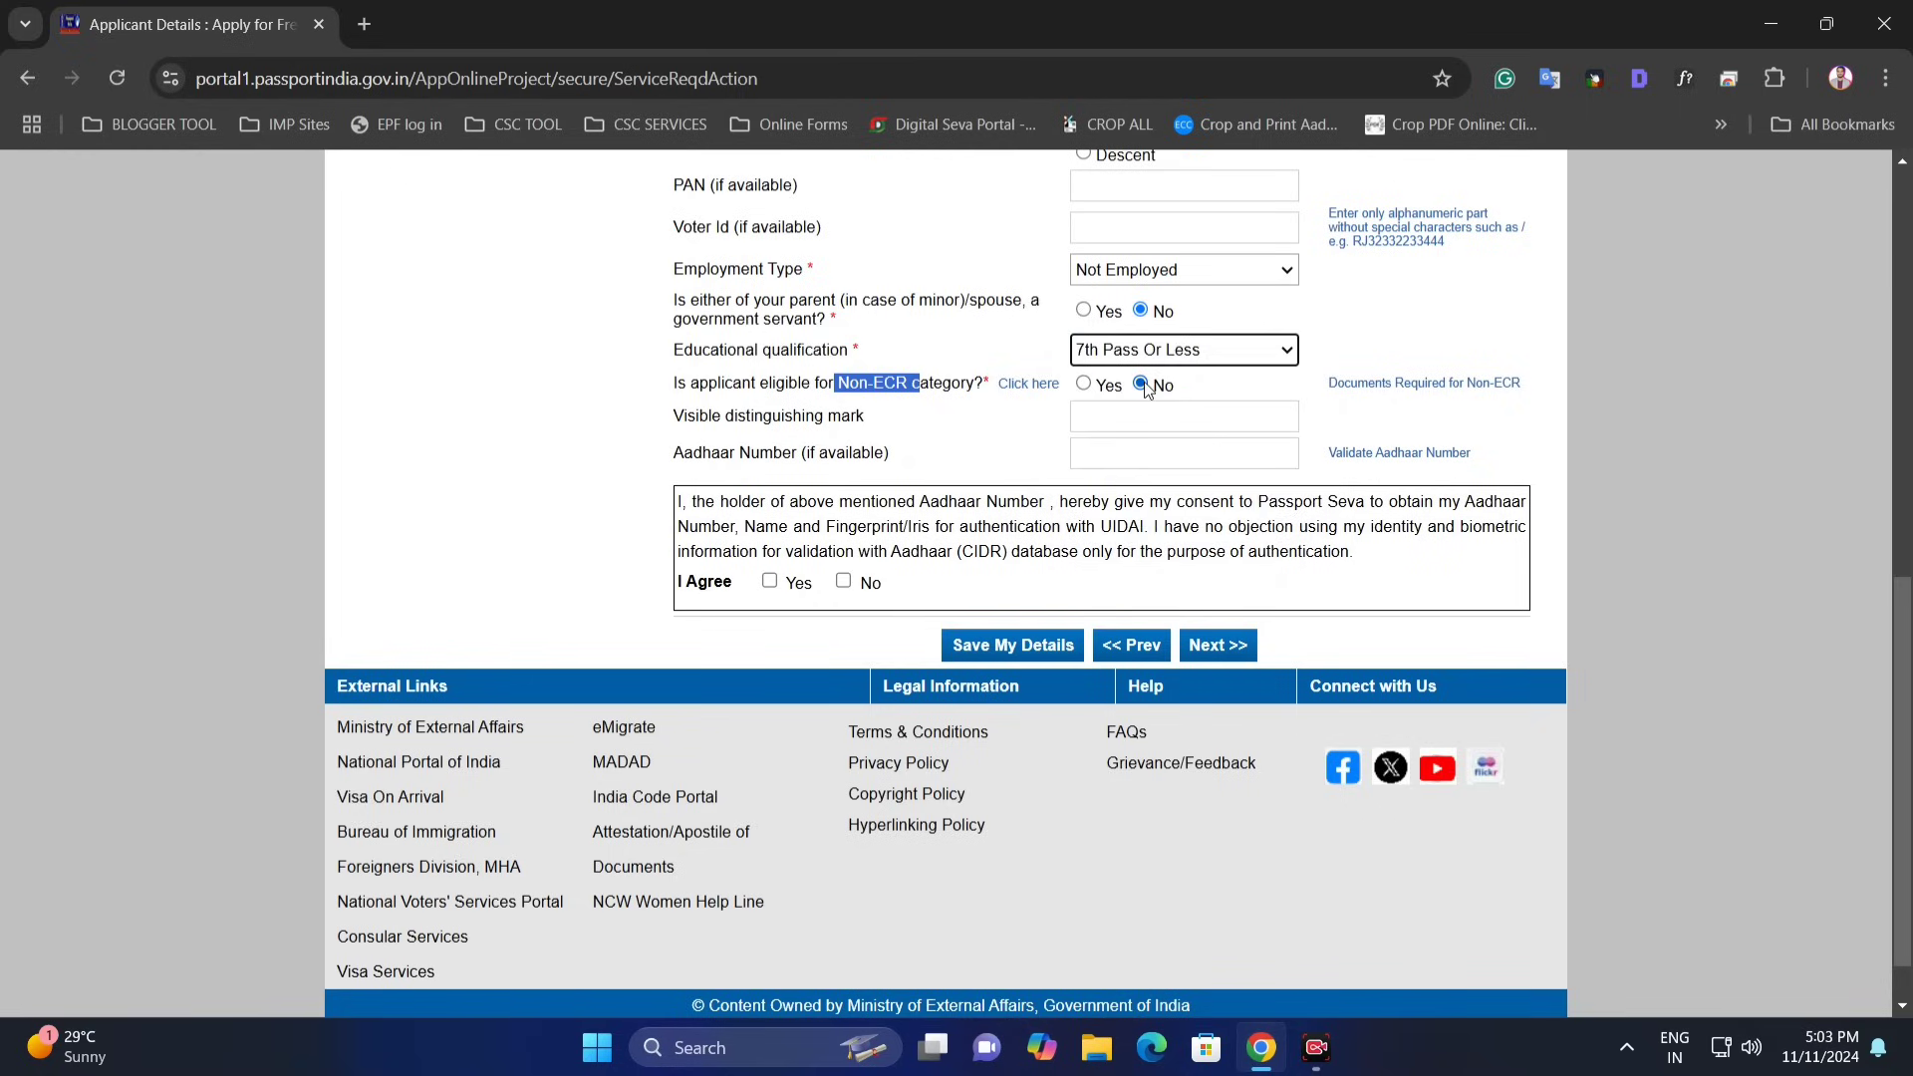
pyautogui.click(1147, 388)
pyautogui.click(1227, 379)
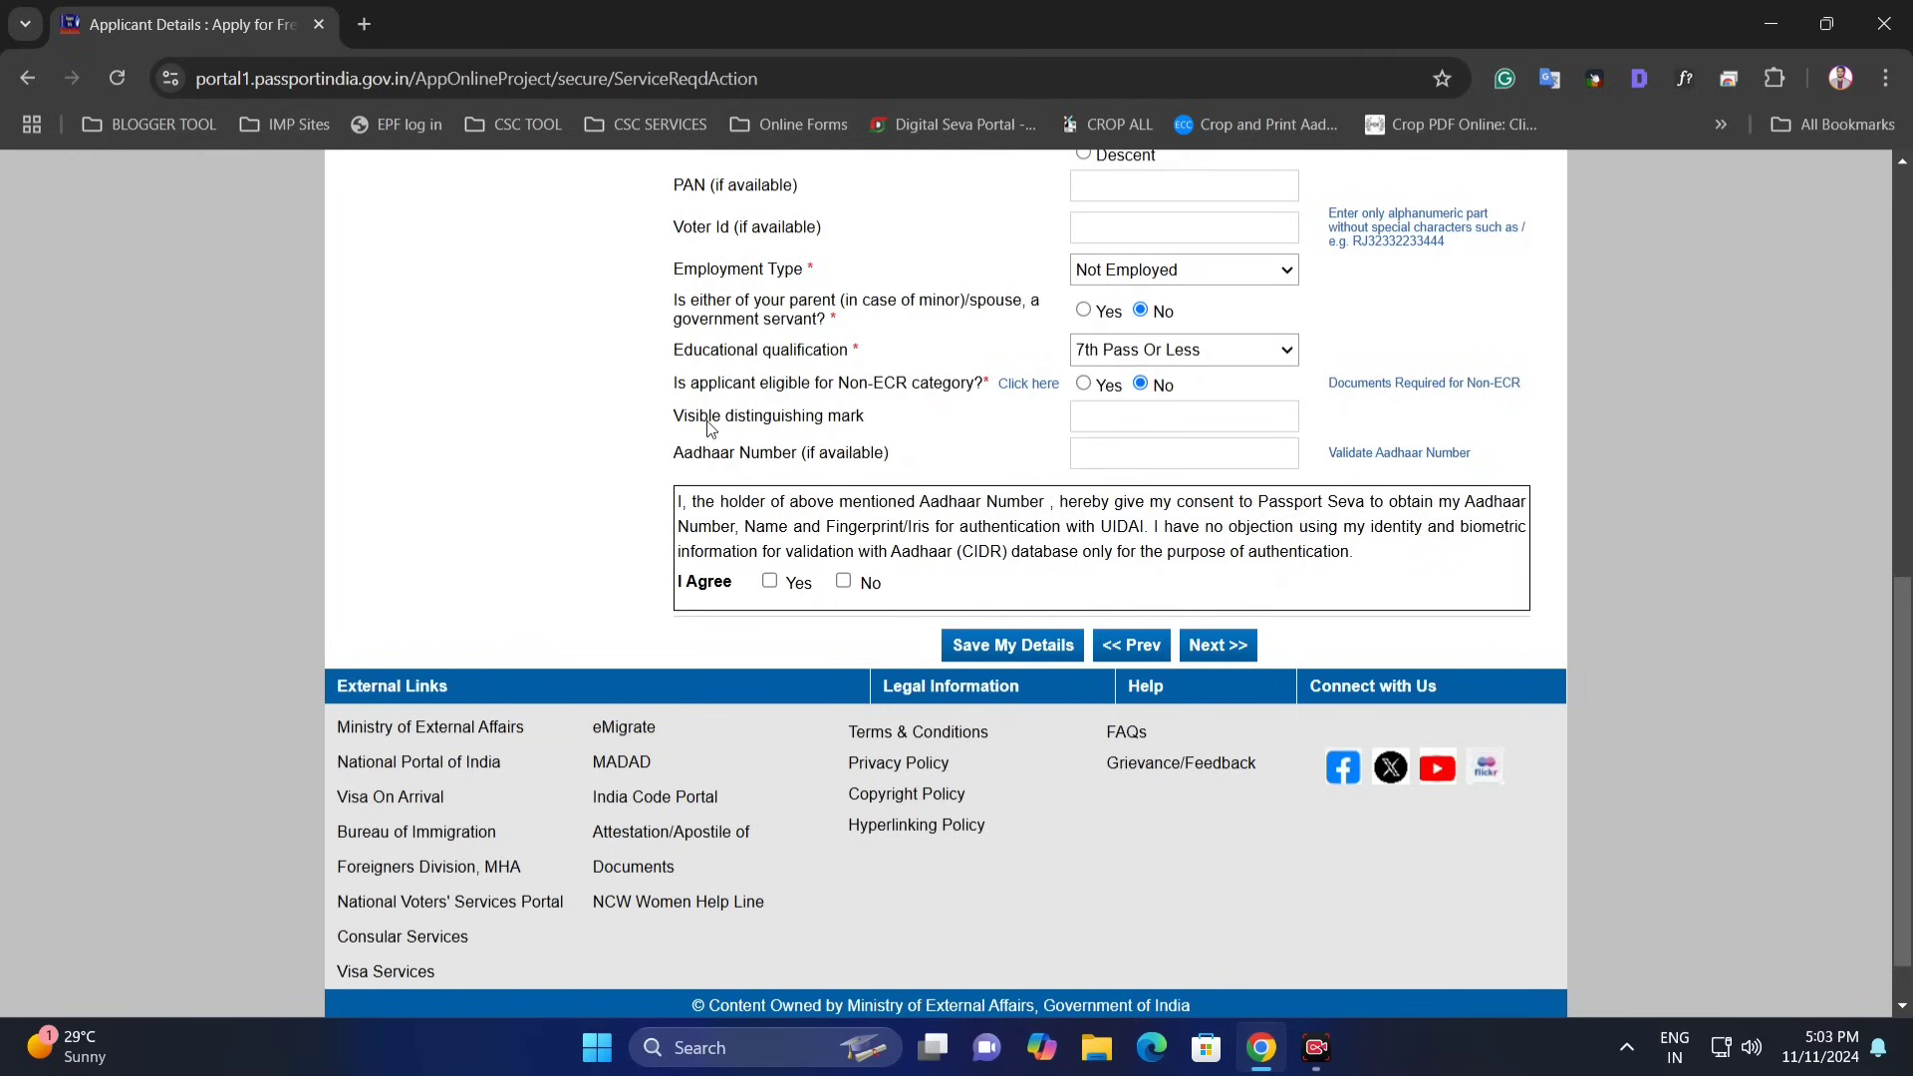
pyautogui.moveTo(703, 427); pyautogui.dragTo(880, 431)
# - Fill the distinguishing mark and Aadhaar number fields, then give the Aadhaar authentication consent
pyautogui.click(1096, 420)
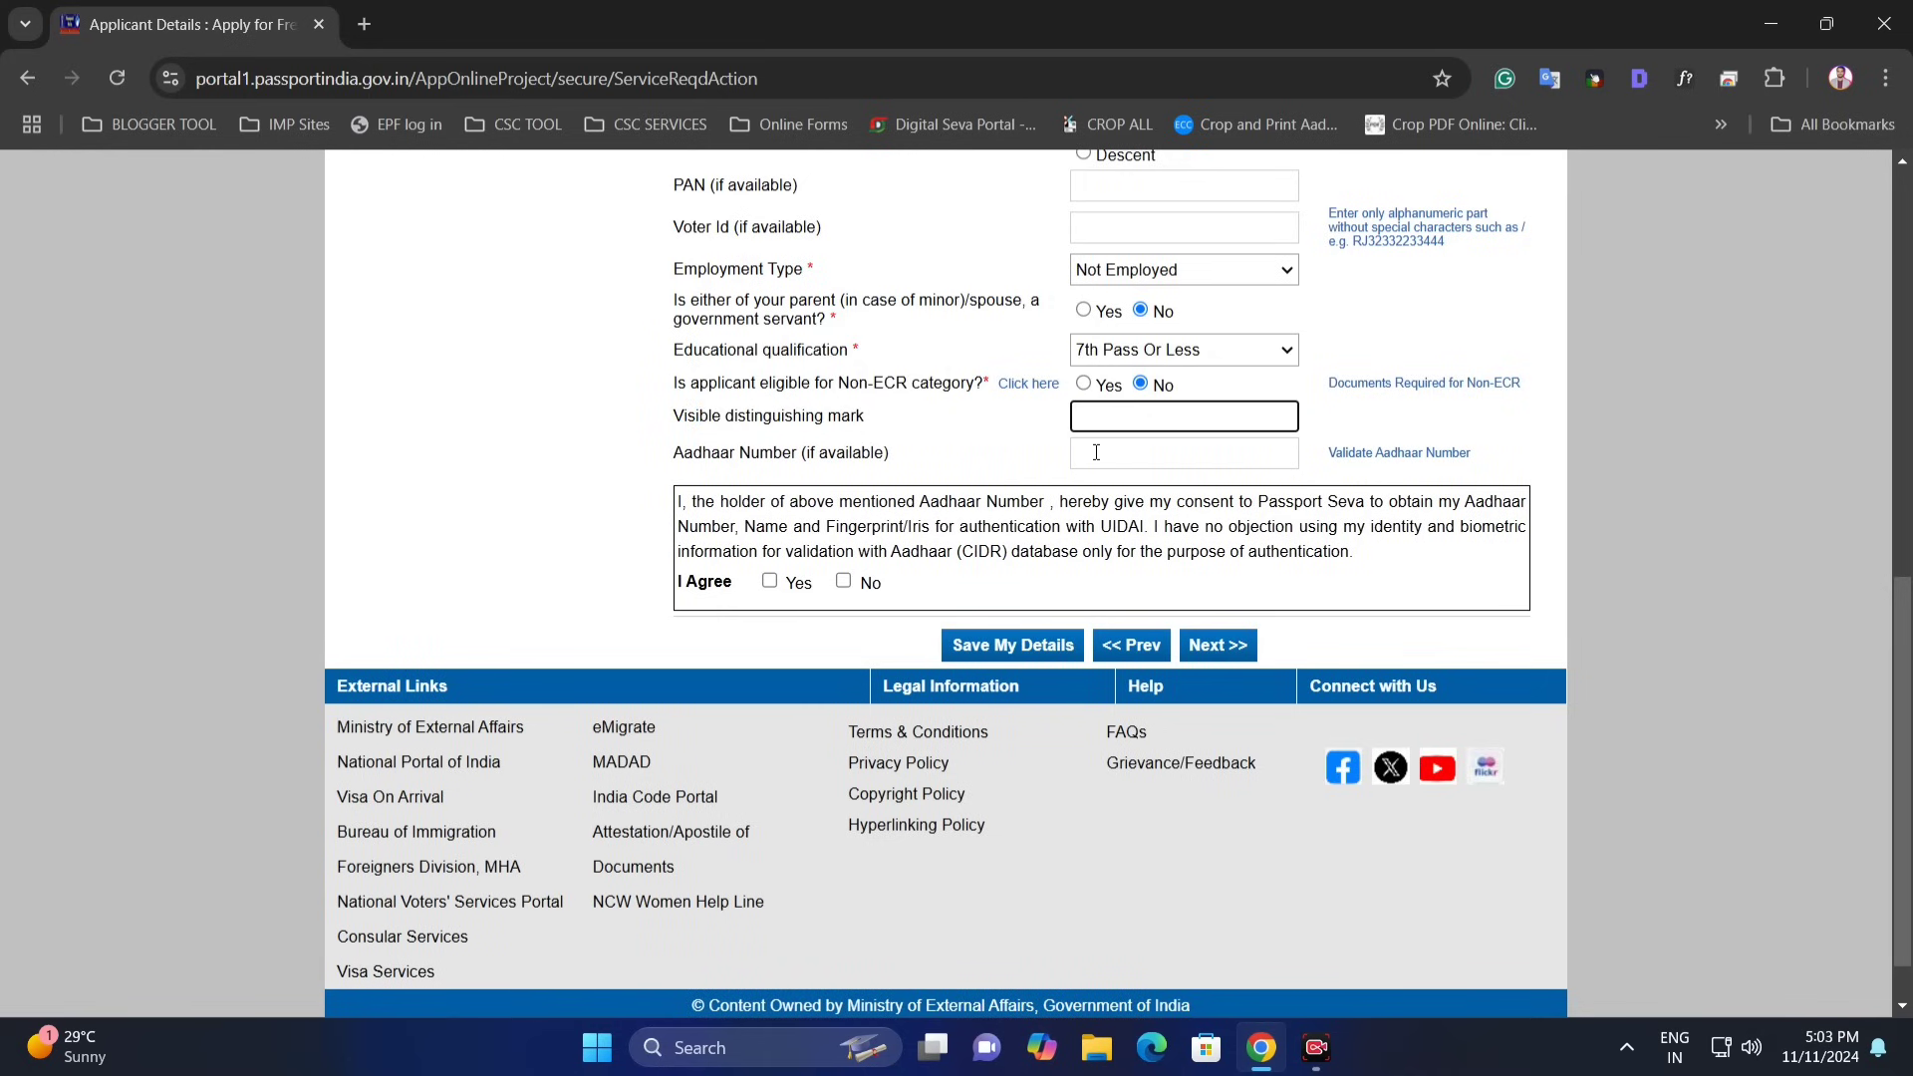
pyautogui.click(1096, 452)
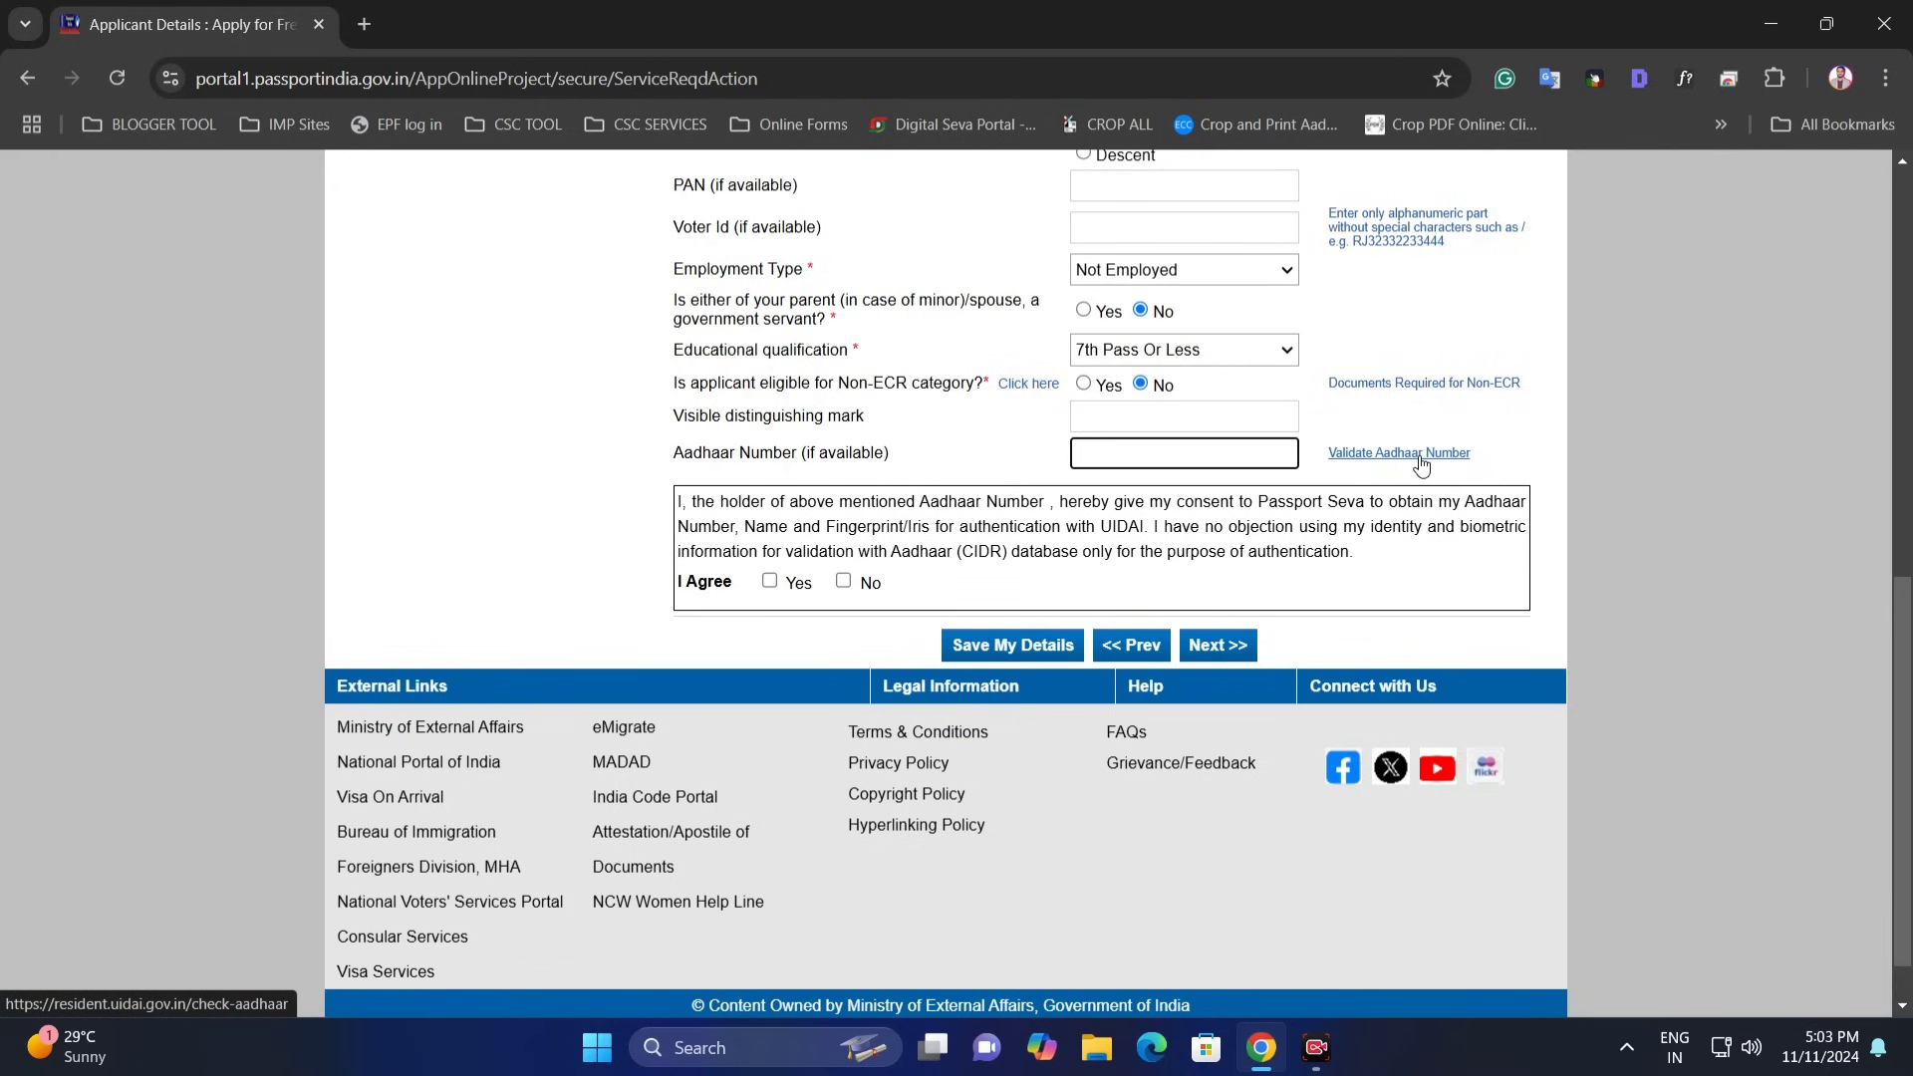
pyautogui.click(770, 581)
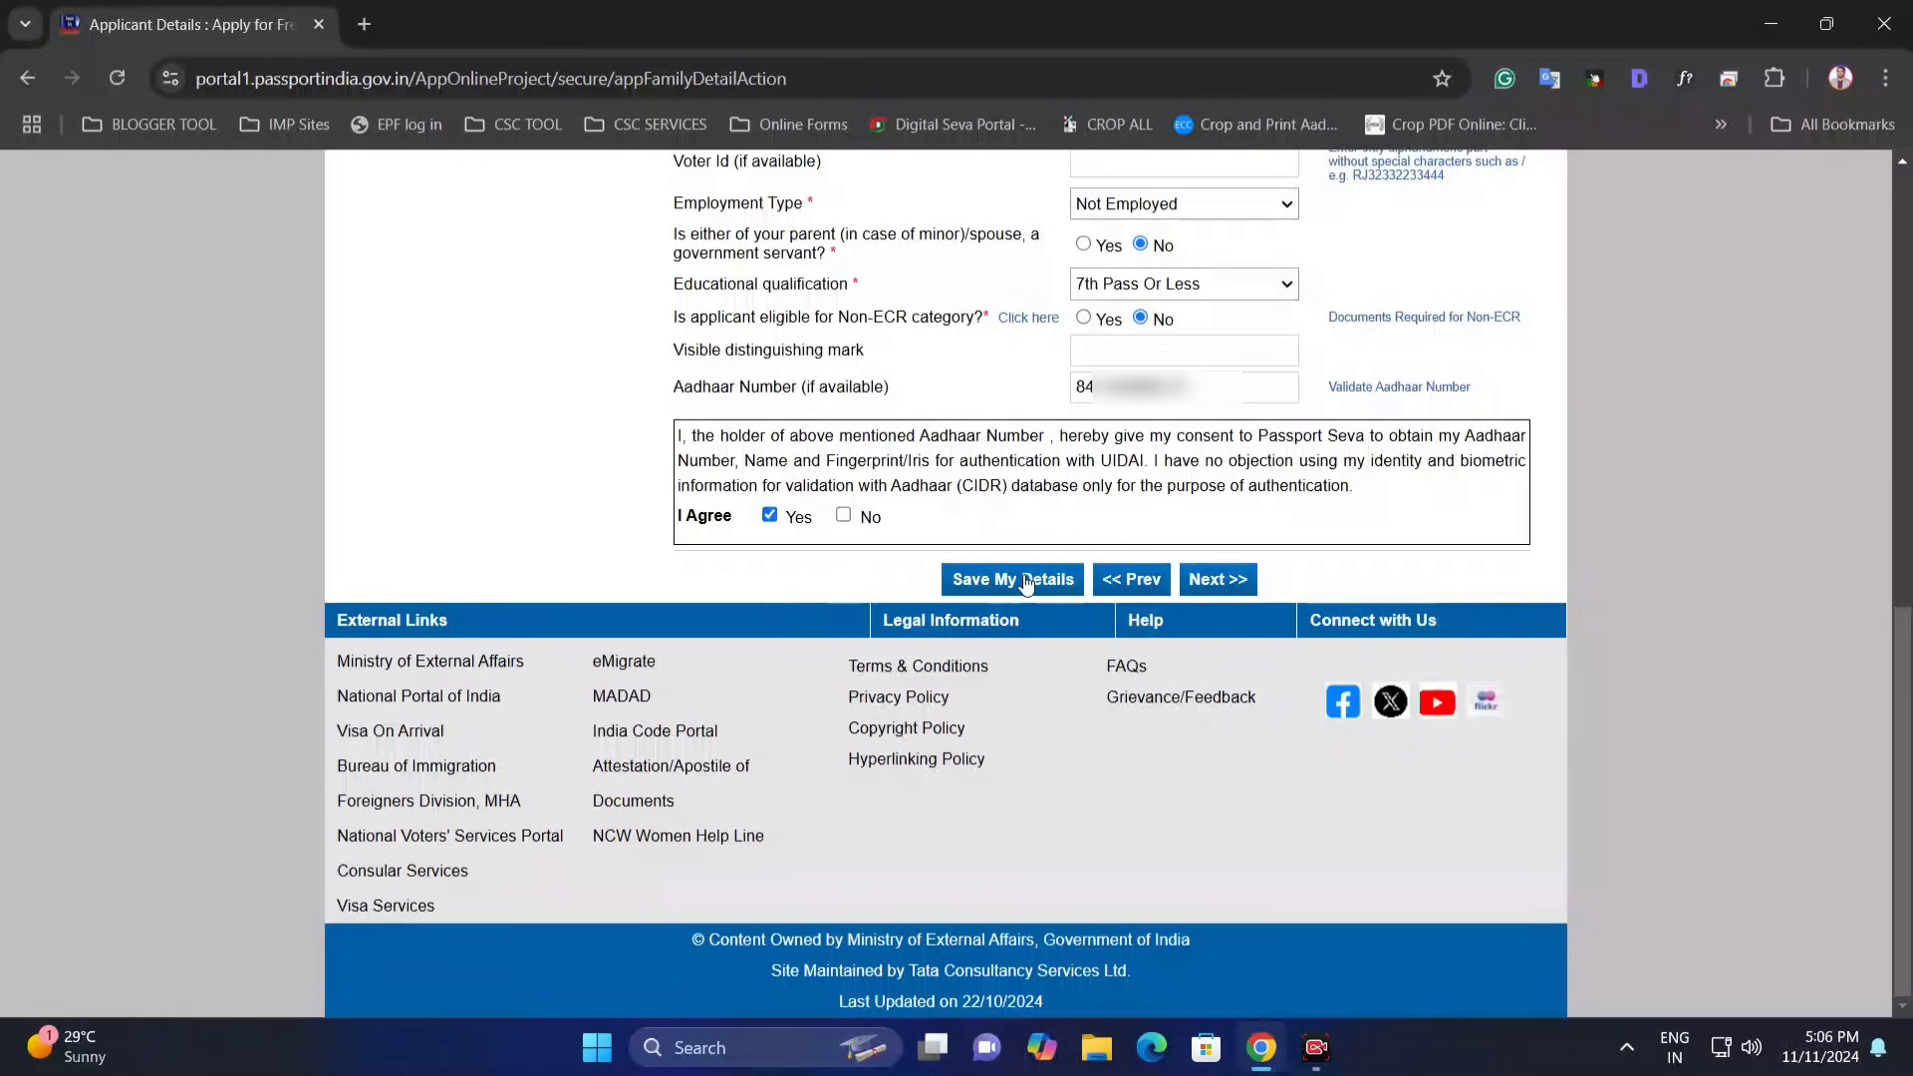
# - Continue to Family Details and fill in the father's given name and surname
pyautogui.click(1219, 581)
pyautogui.scroll(-2, 1096, 533)
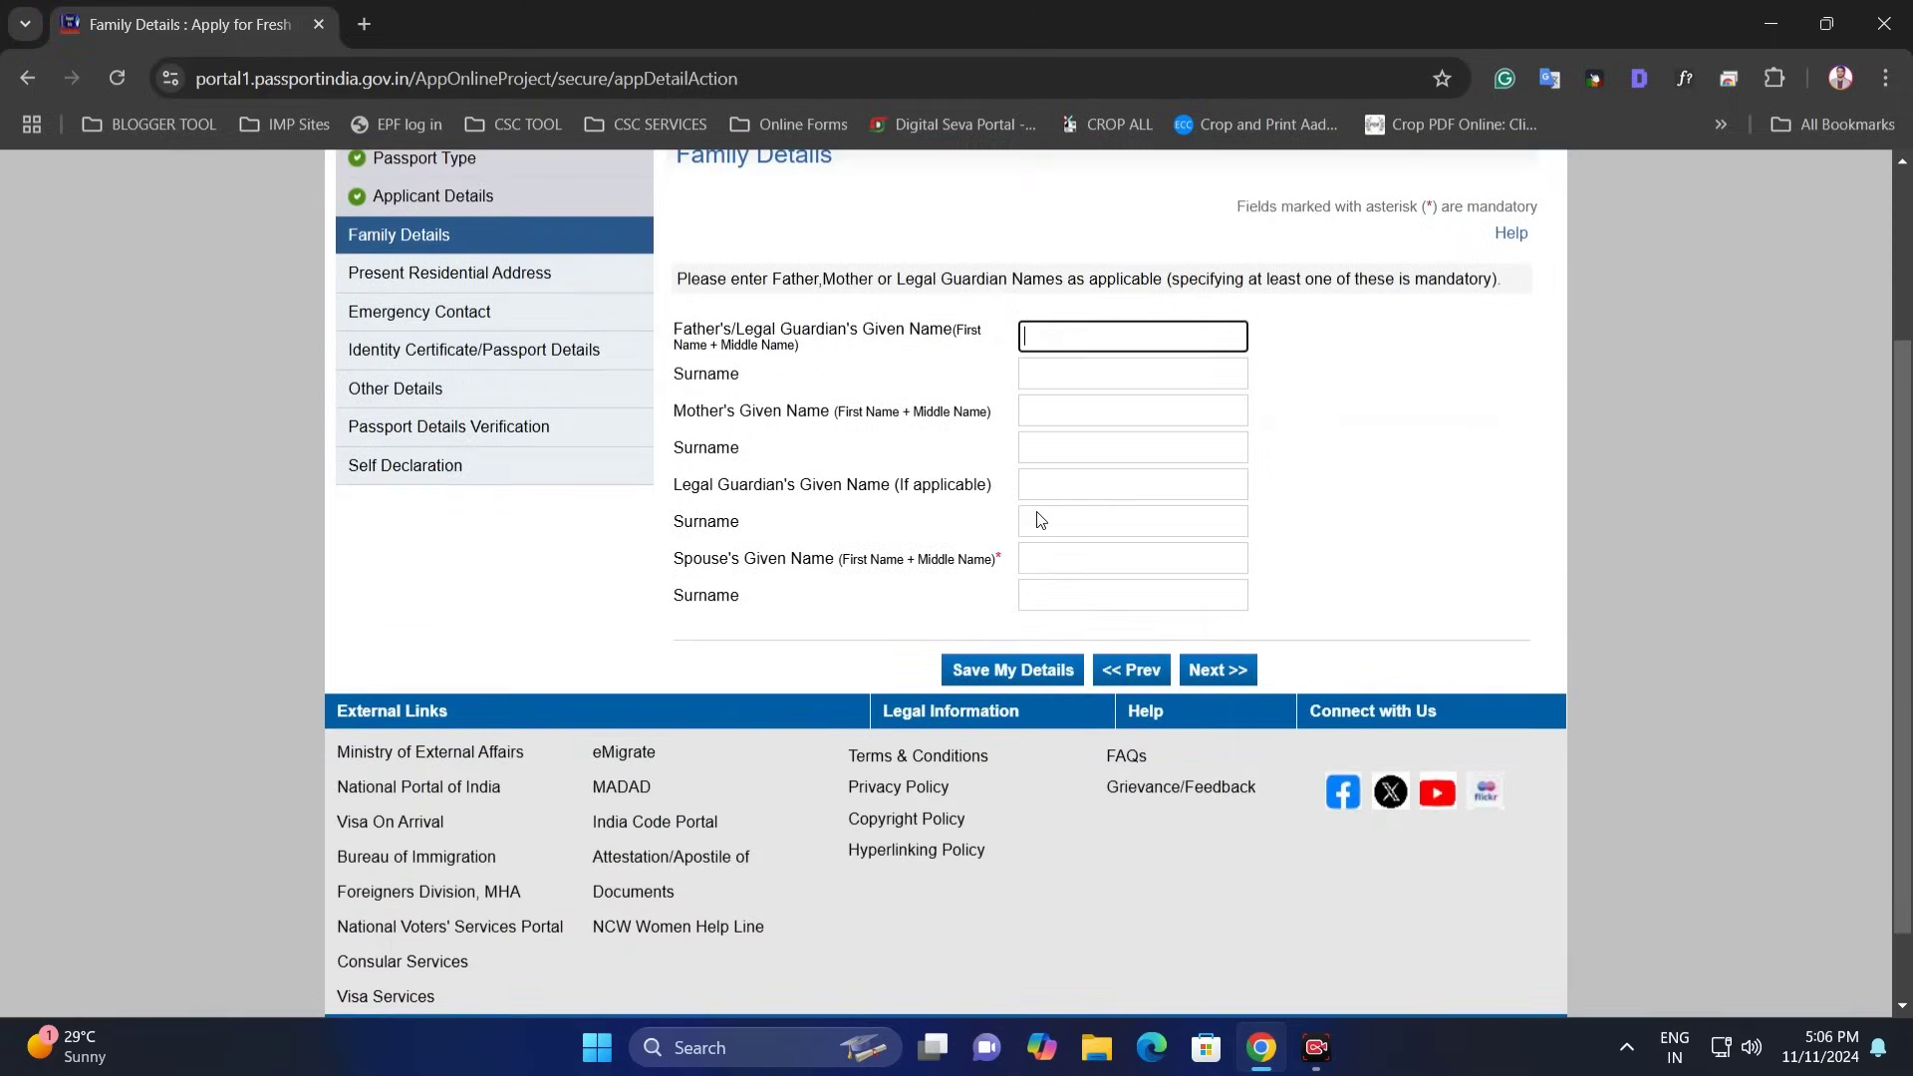
pyautogui.scroll(1, 909, 459)
pyautogui.scroll(-1, 909, 429)
pyautogui.scroll(1, 1873, 465)
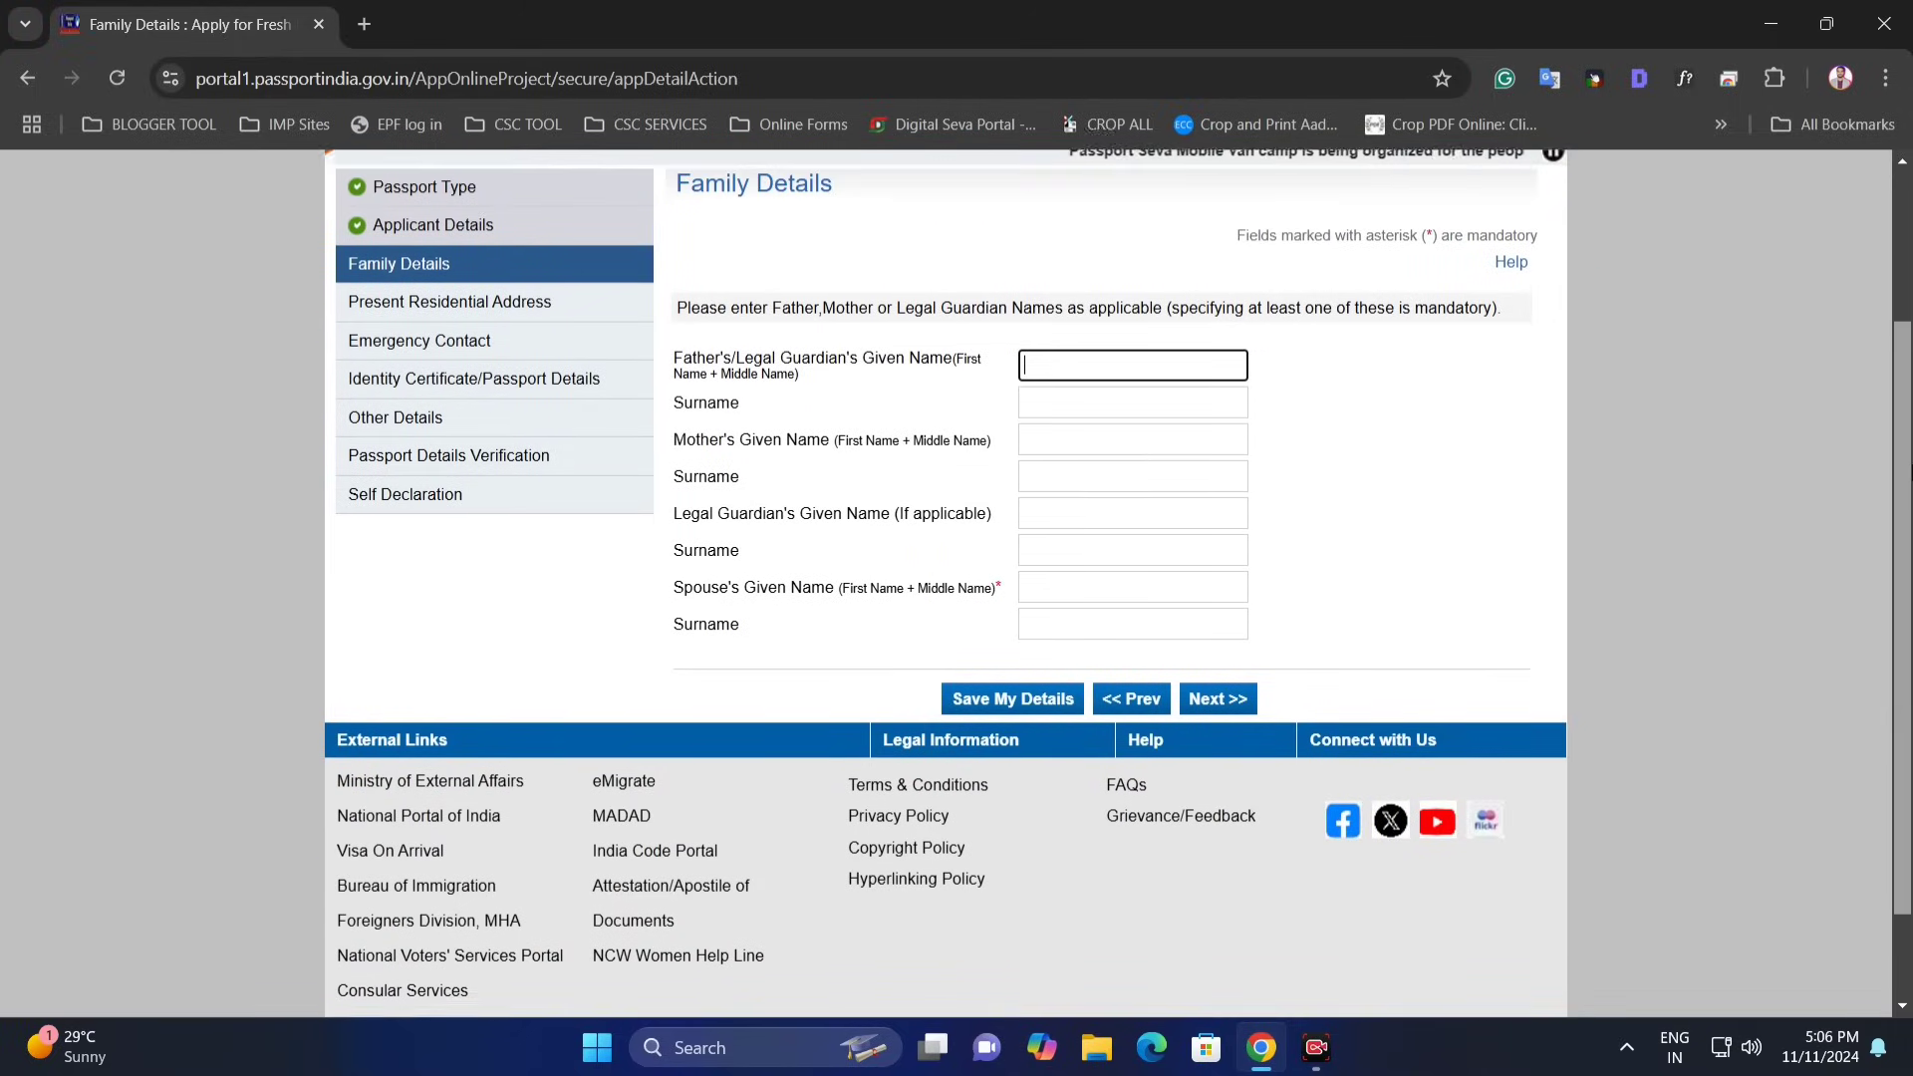
pyautogui.moveTo(684, 377); pyautogui.dragTo(760, 382)
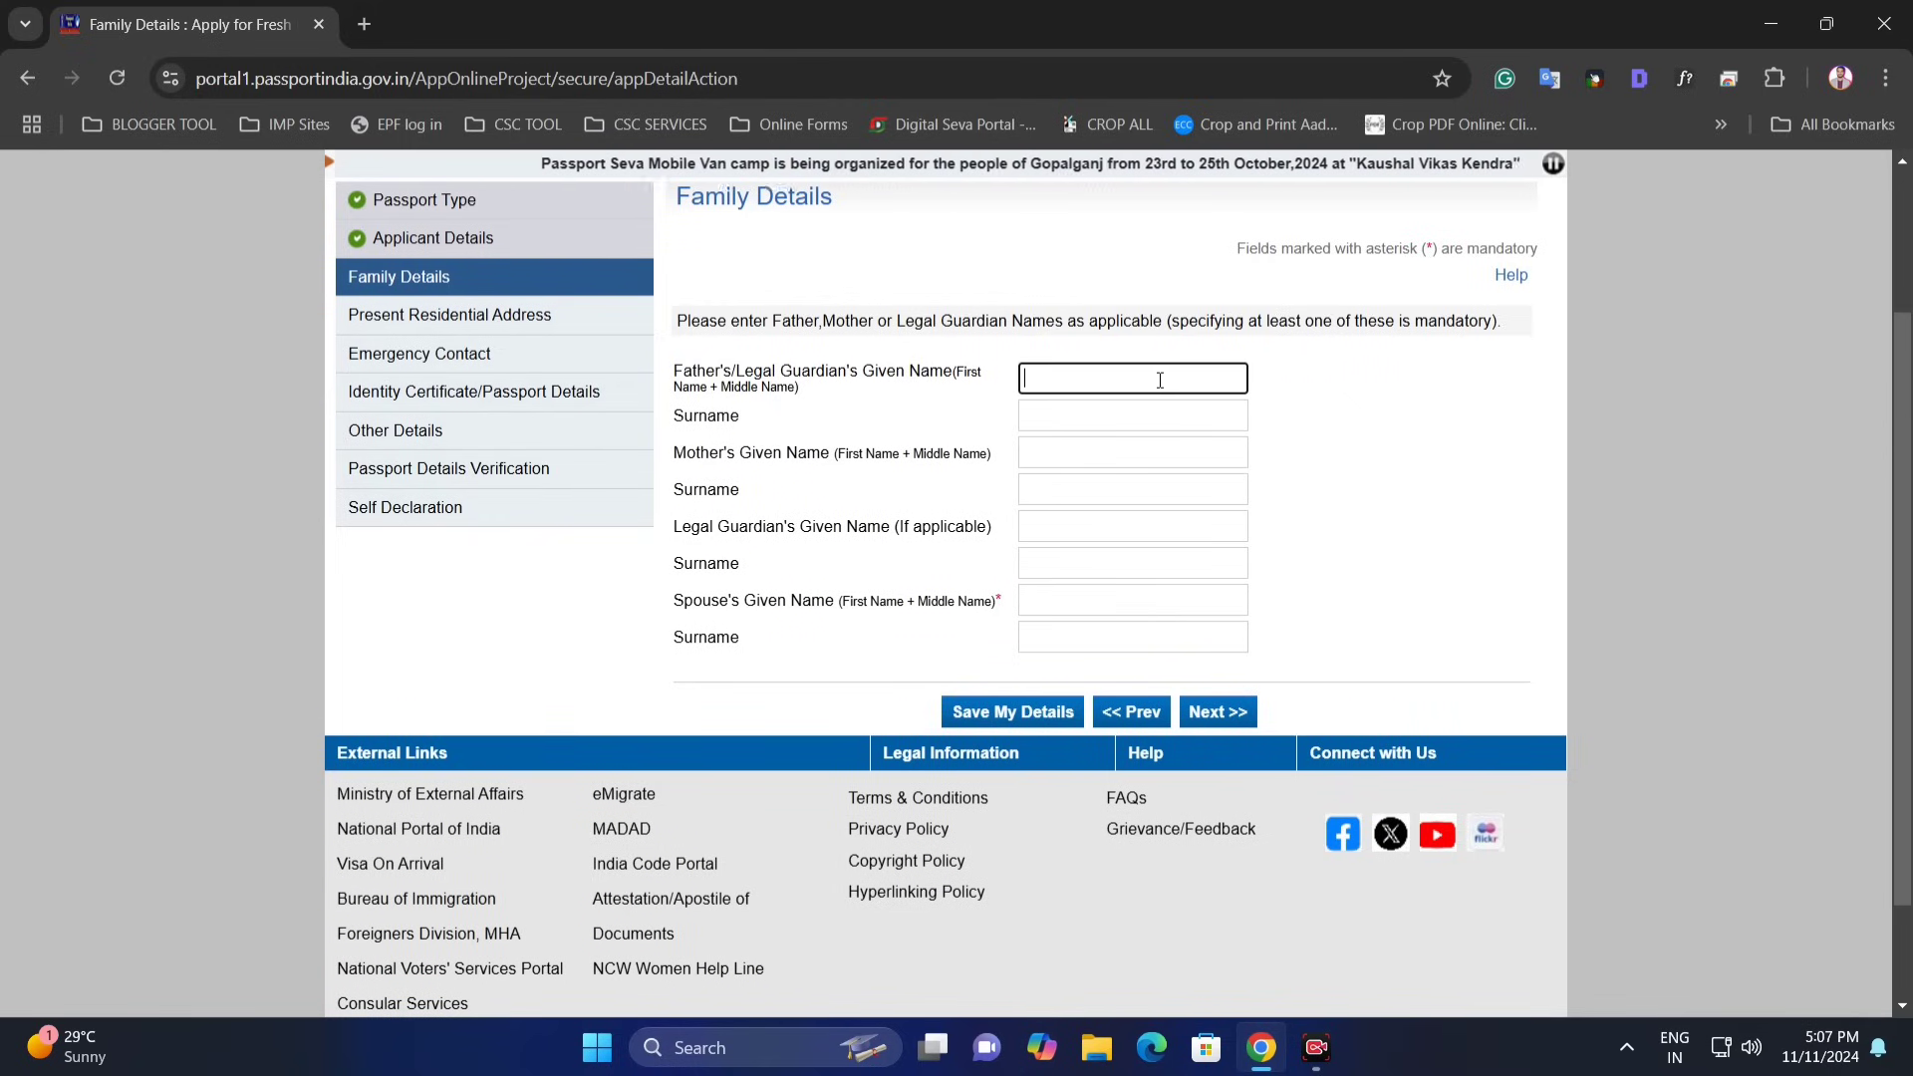
pyautogui.press('Tab')
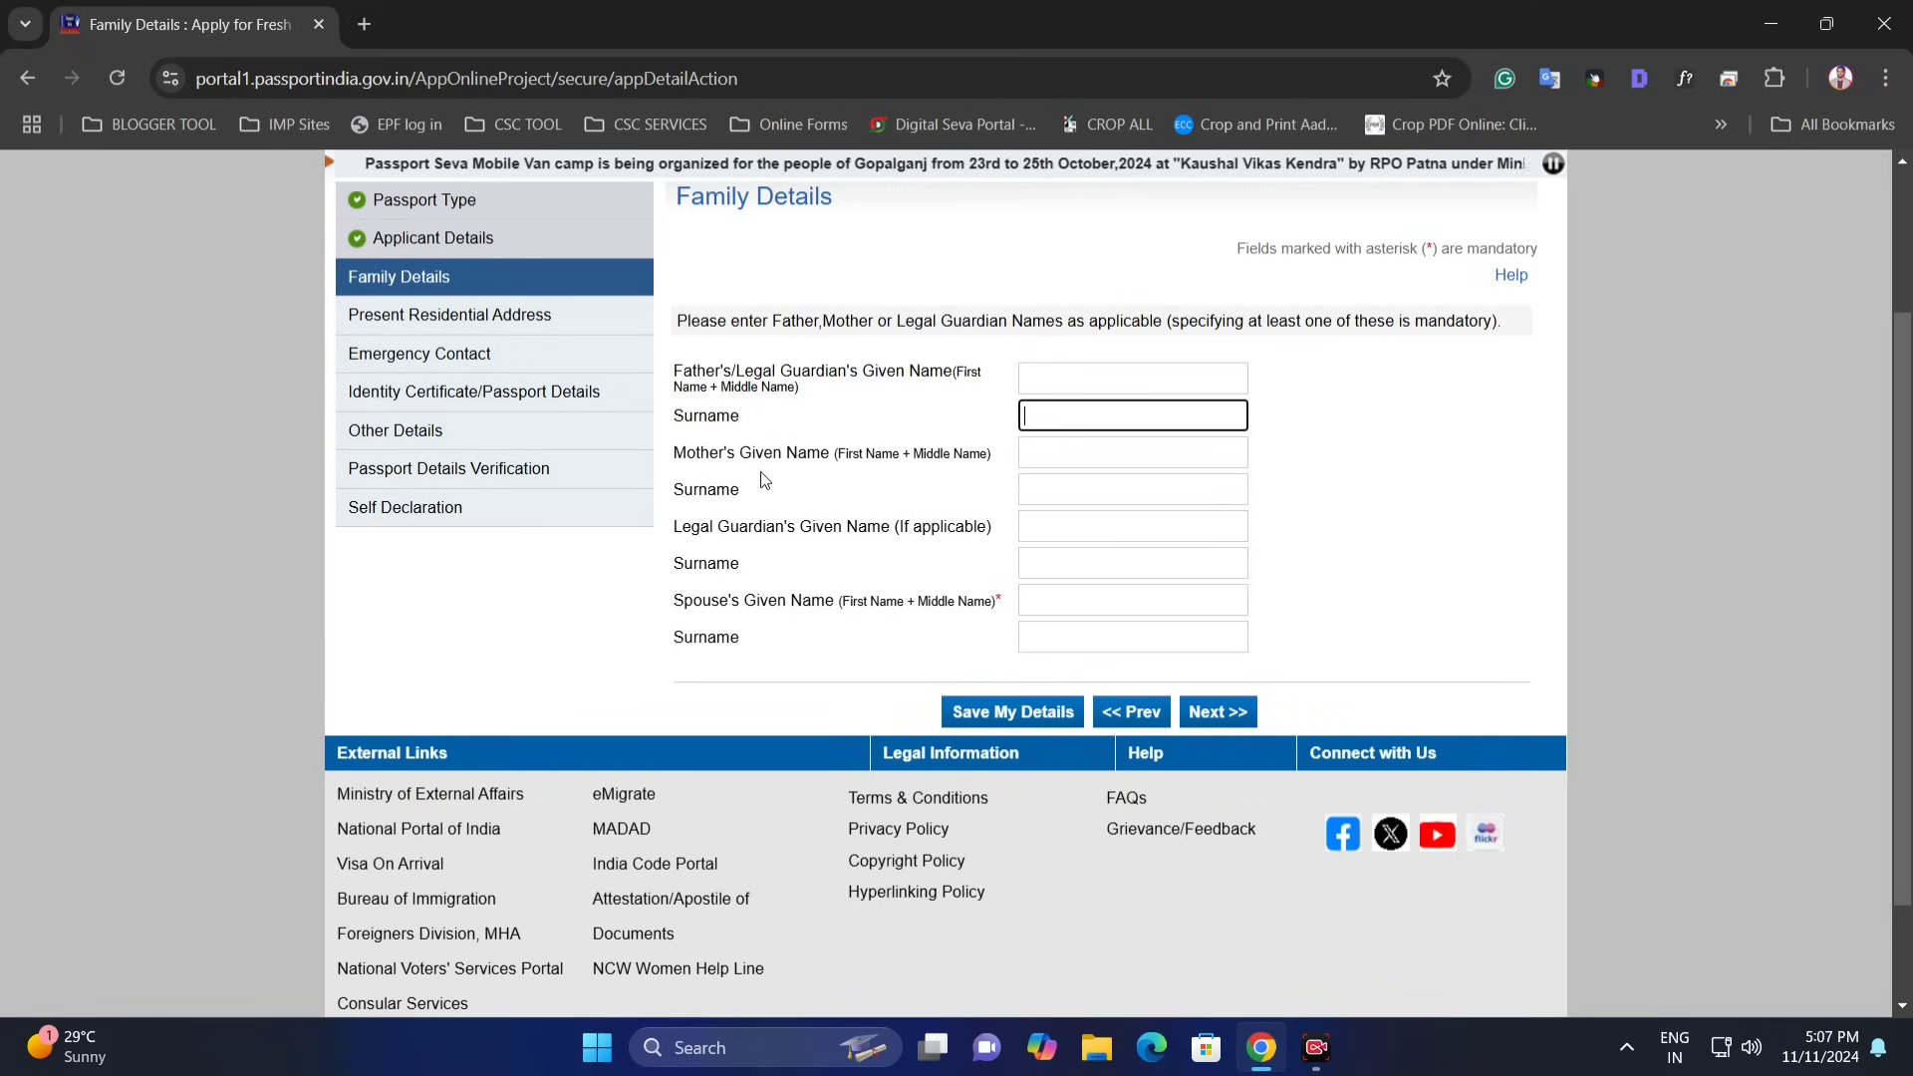
# - Fill in the mother's and spouse's given names and surnames
pyautogui.moveTo(765, 461); pyautogui.dragTo(964, 466)
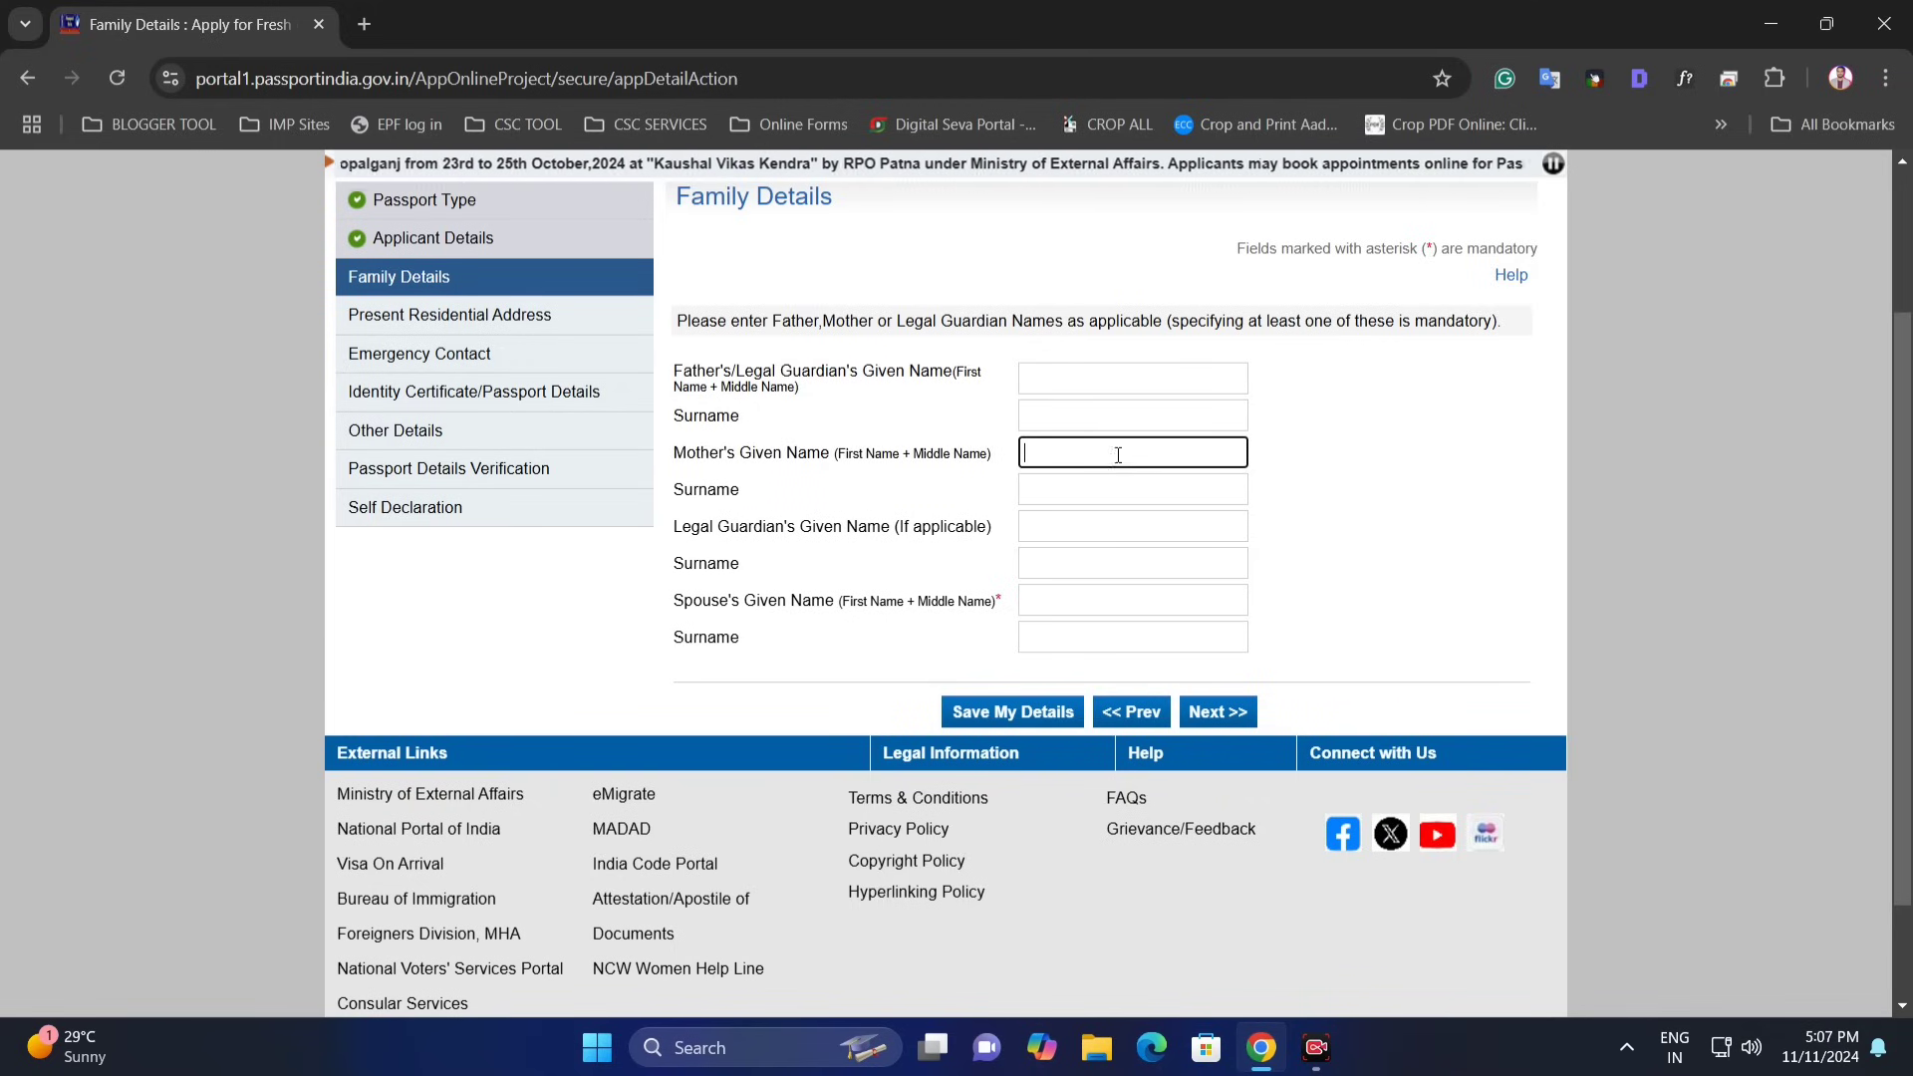
pyautogui.click(1061, 499)
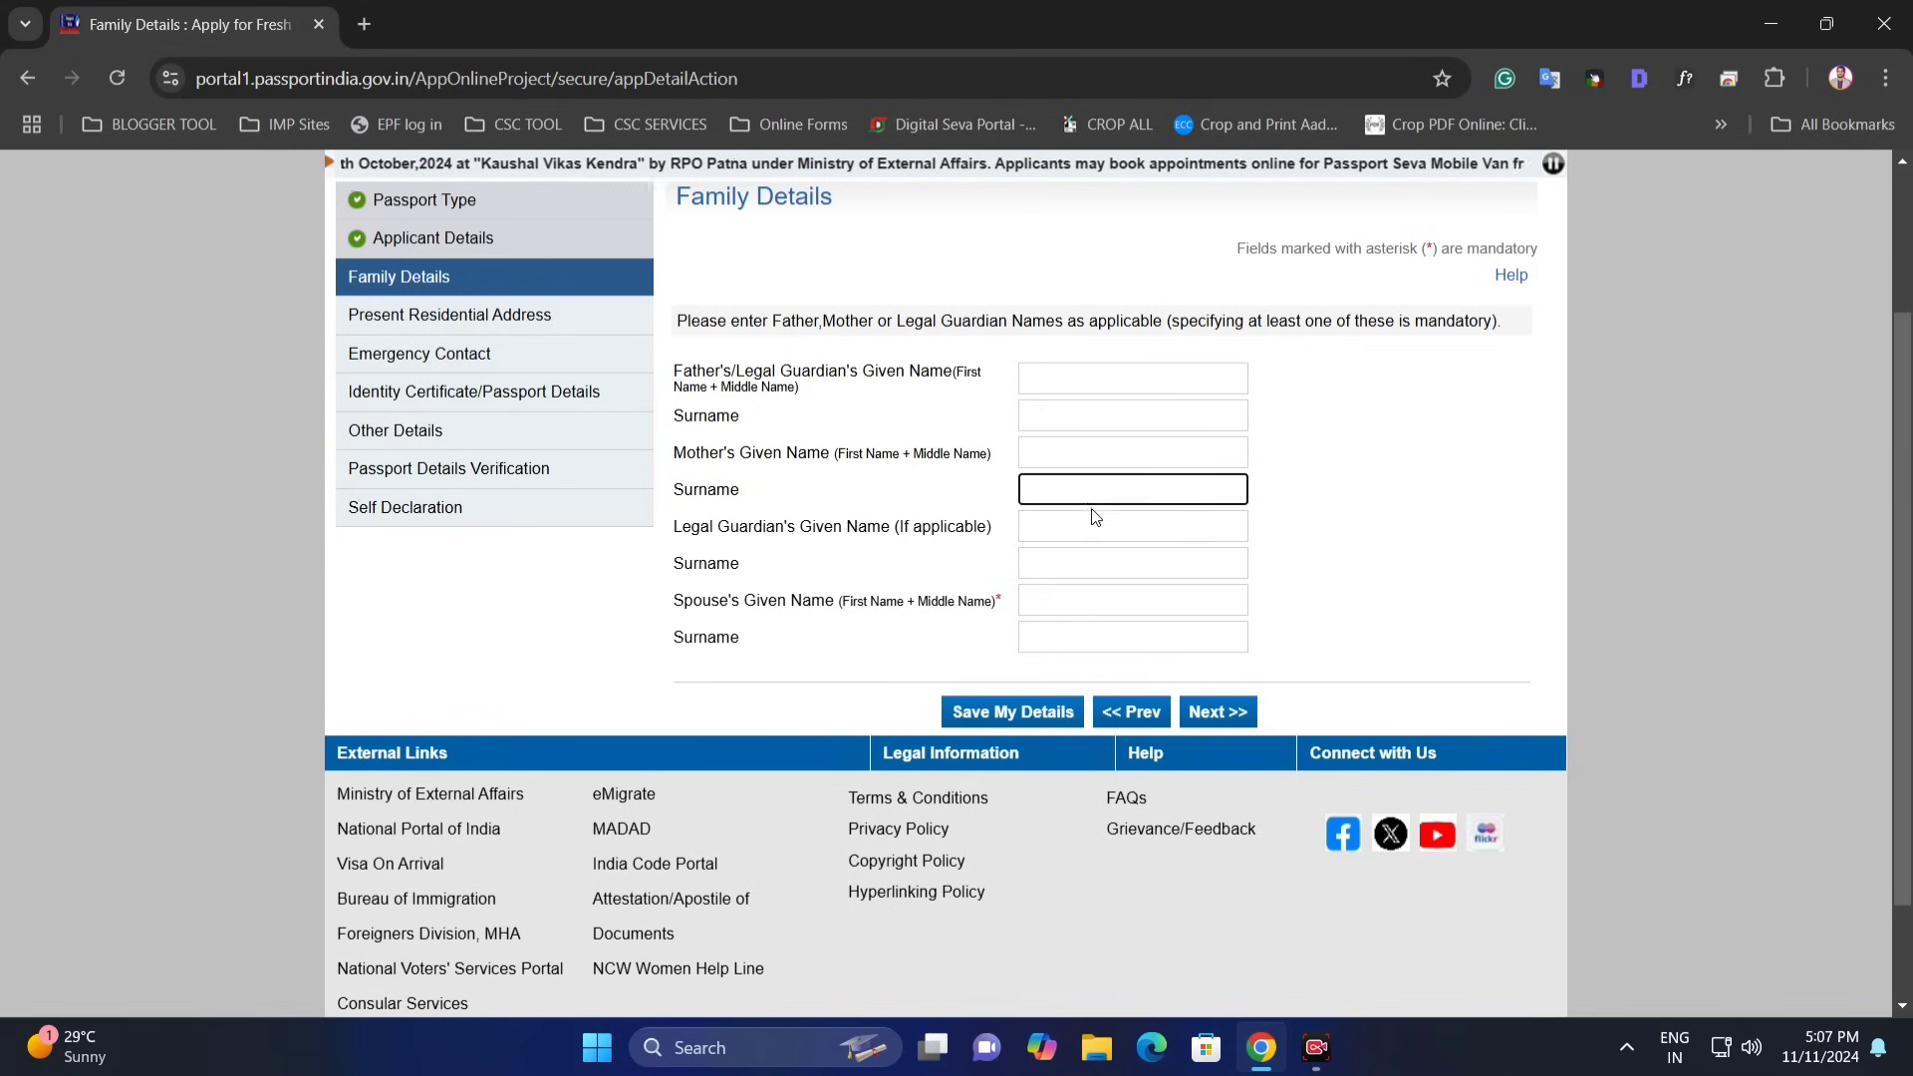
pyautogui.moveTo(956, 528); pyautogui.dragTo(849, 530)
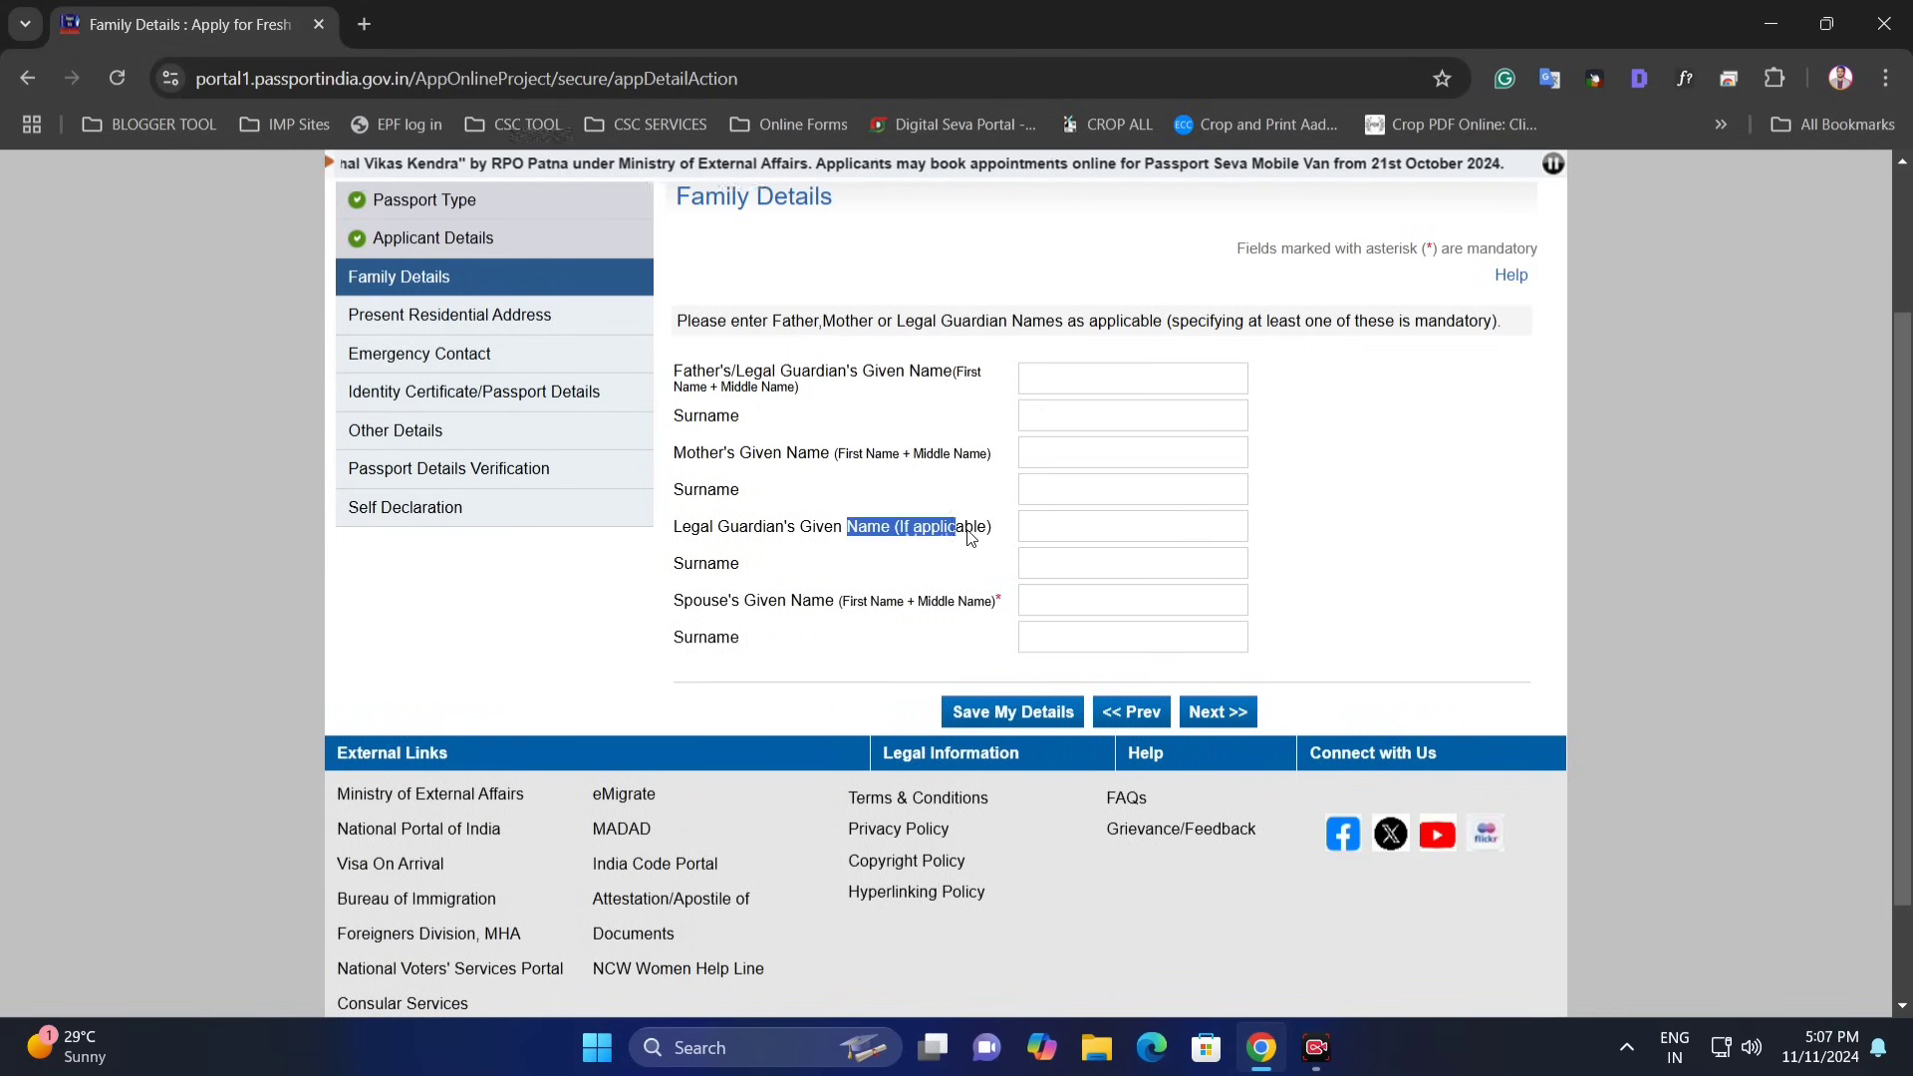
pyautogui.moveTo(701, 538); pyautogui.dragTo(946, 610)
pyautogui.click(811, 602)
pyautogui.click(978, 608)
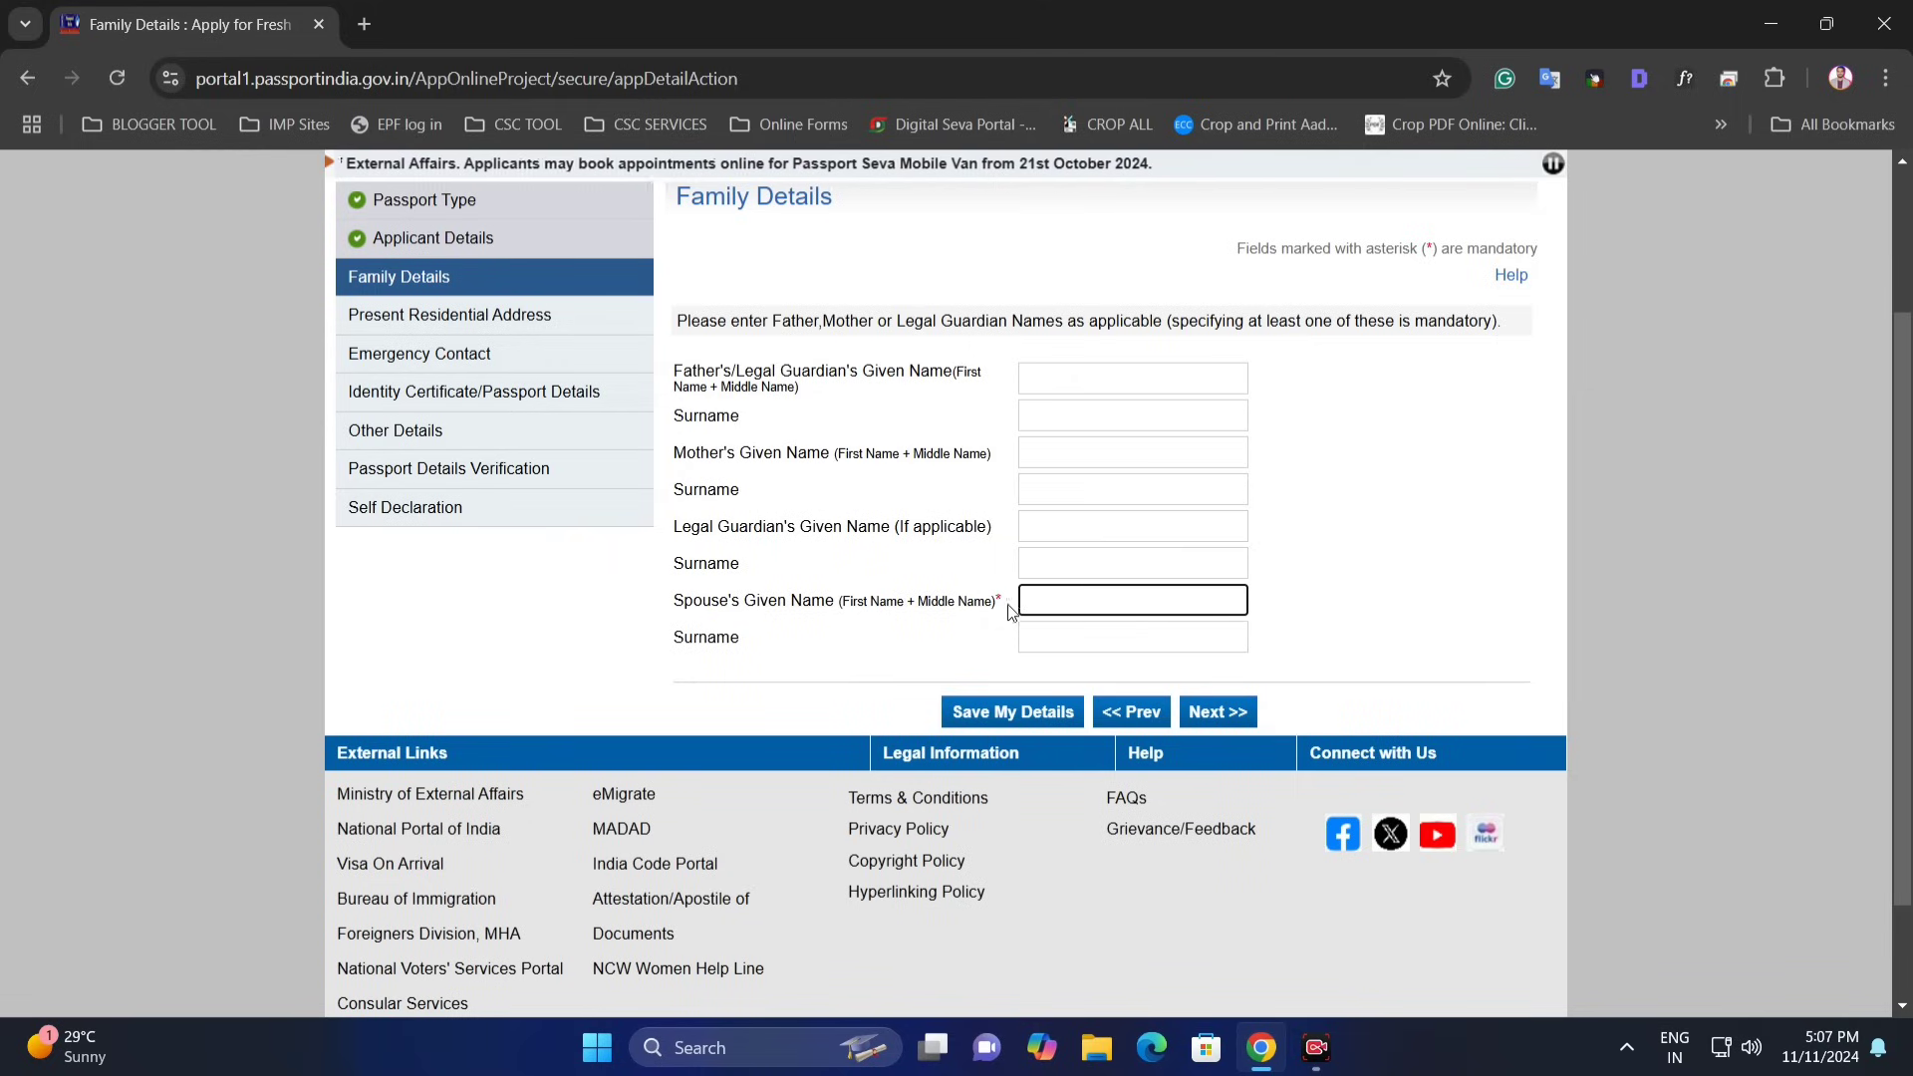
pyautogui.click(1081, 638)
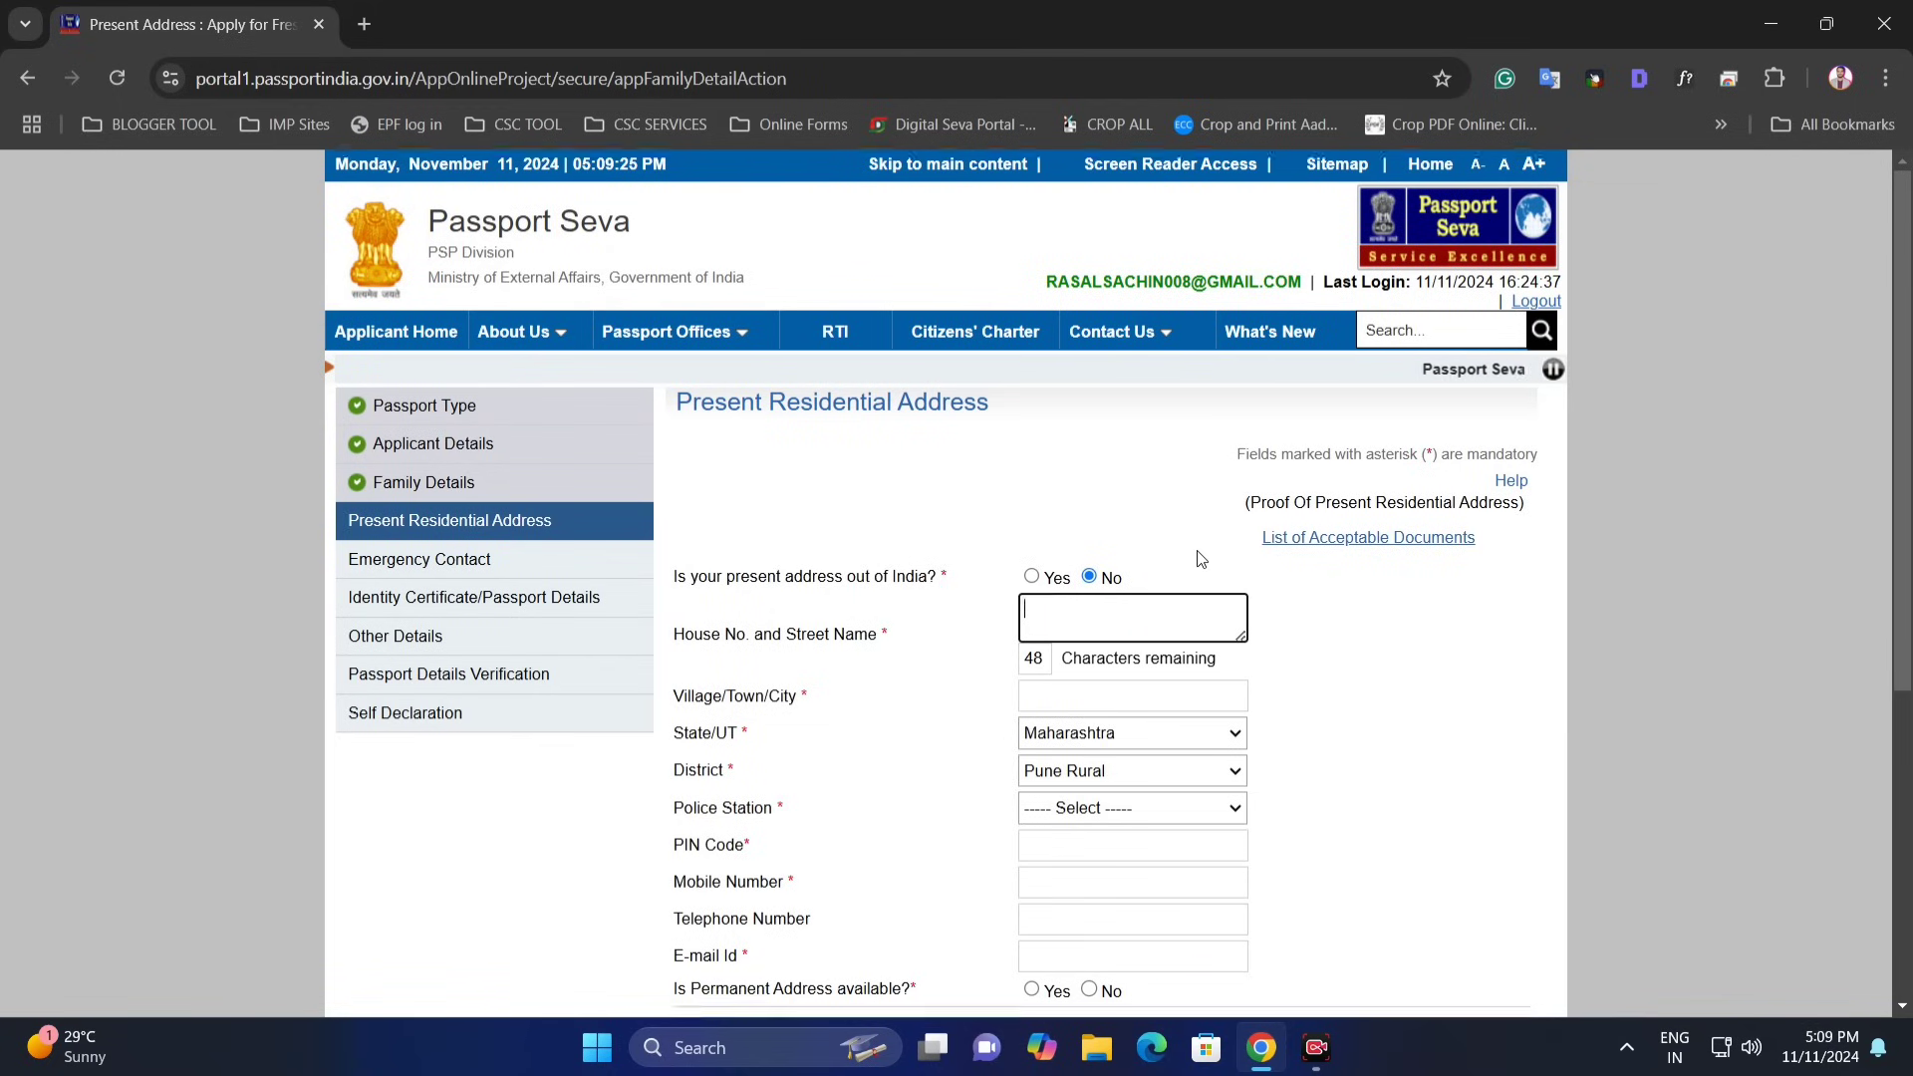
# - Confirm the address is in India, enter street and town, keeping state Maharashtra
pyautogui.scroll(-1, 1209, 554)
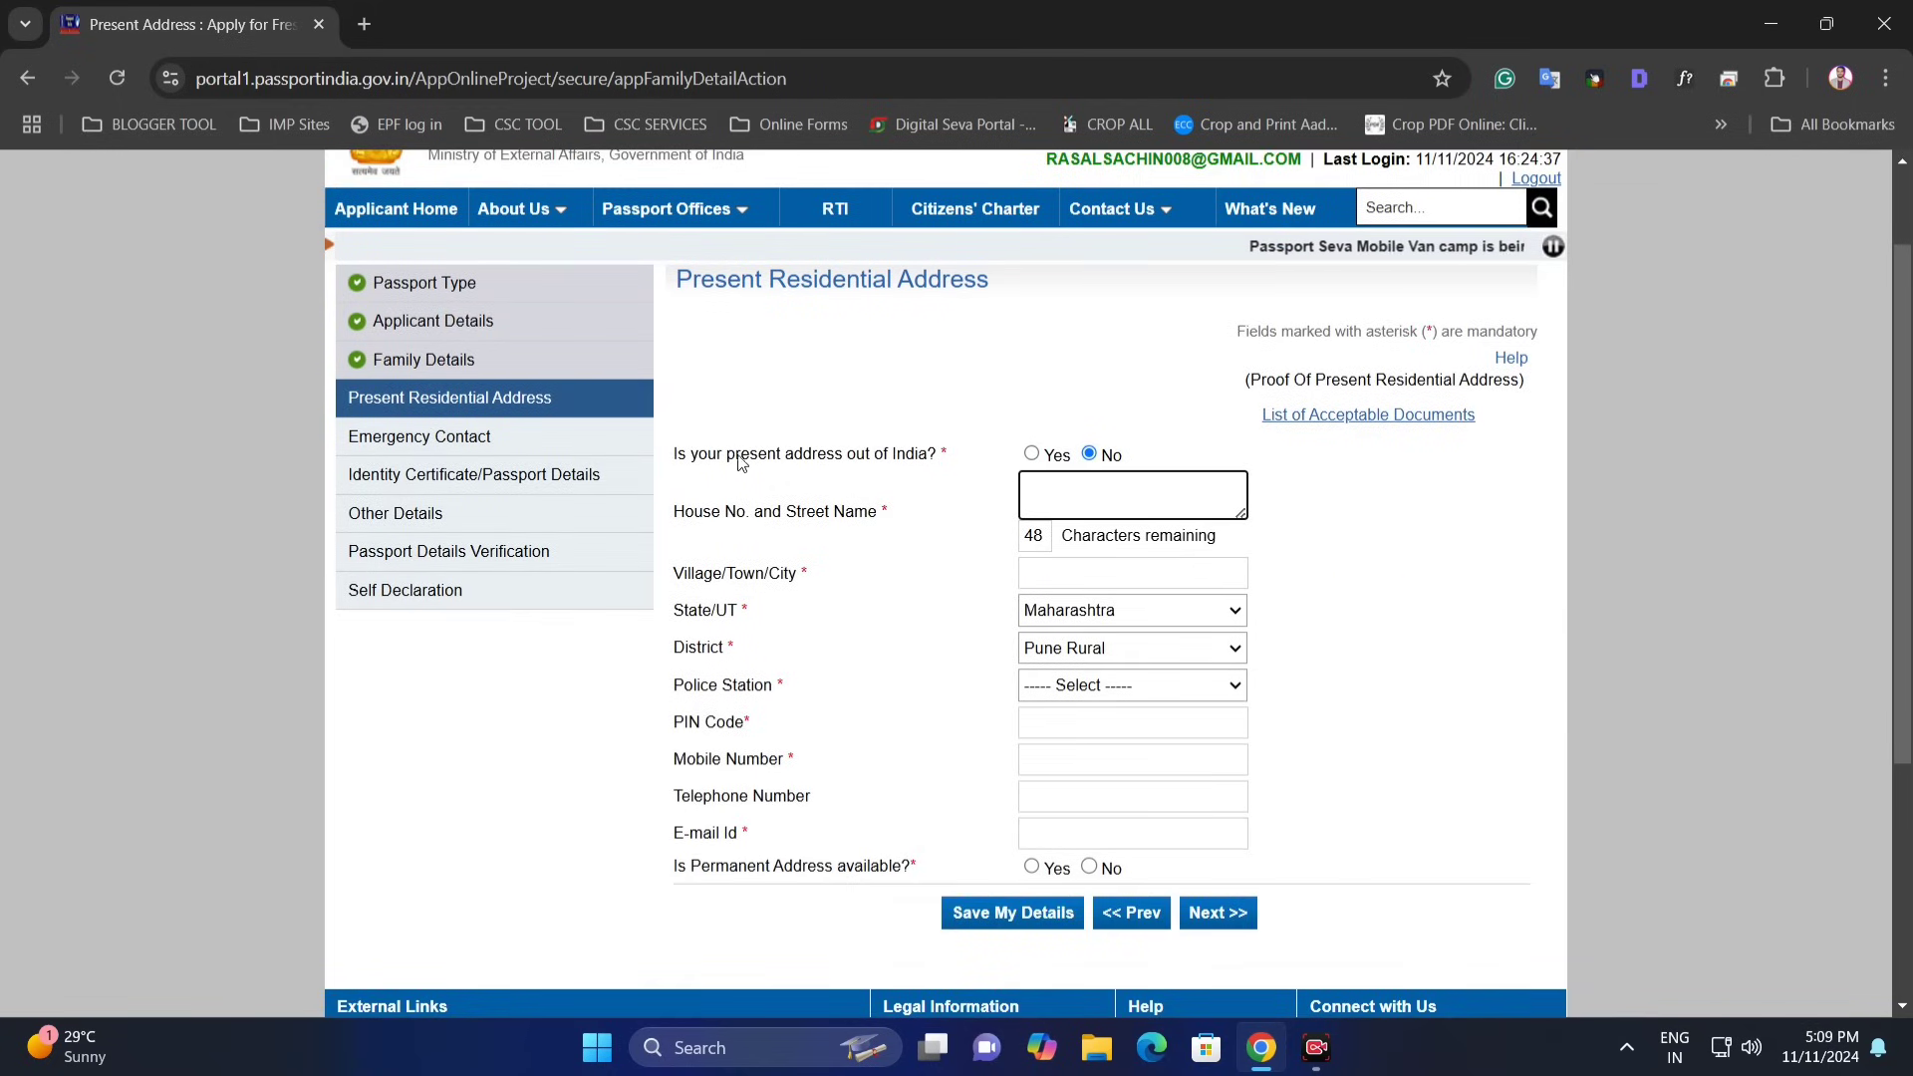
pyautogui.moveTo(691, 456); pyautogui.dragTo(907, 467)
pyautogui.click(919, 467)
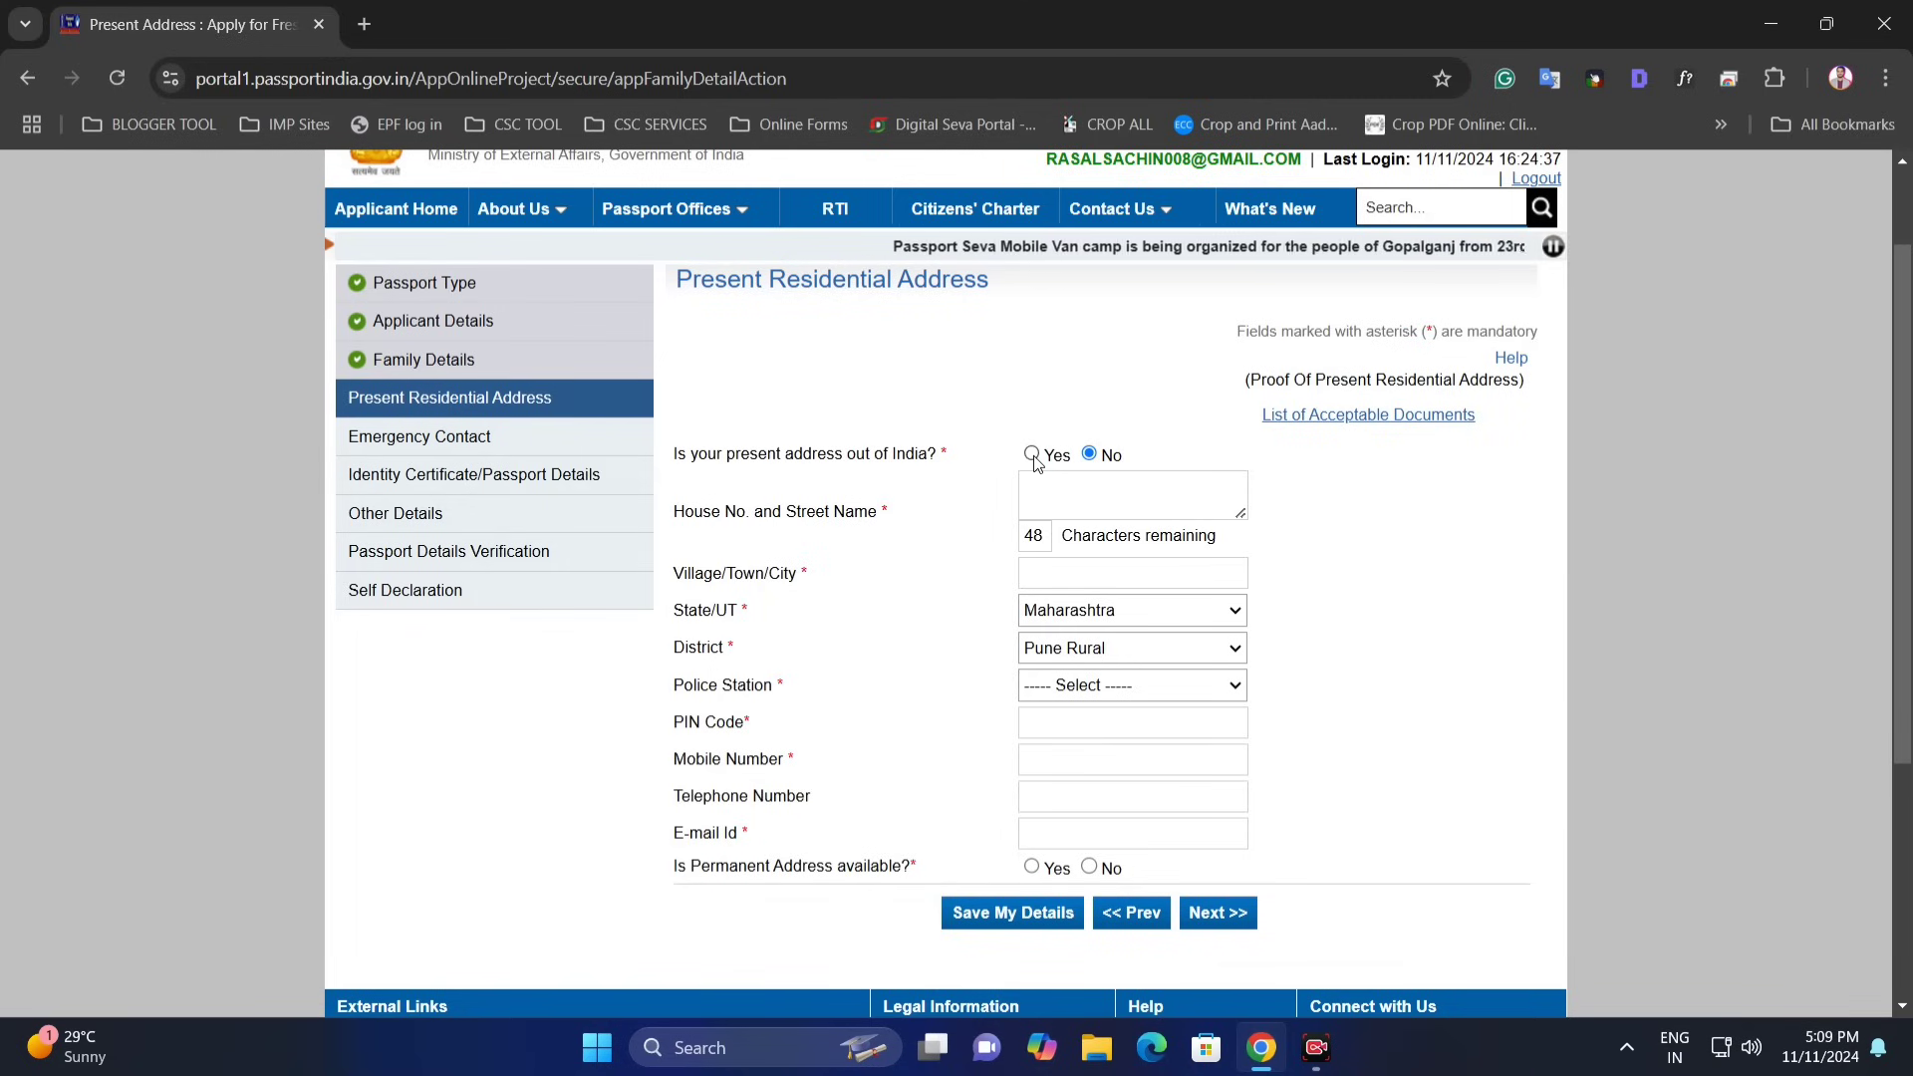
pyautogui.click(1090, 455)
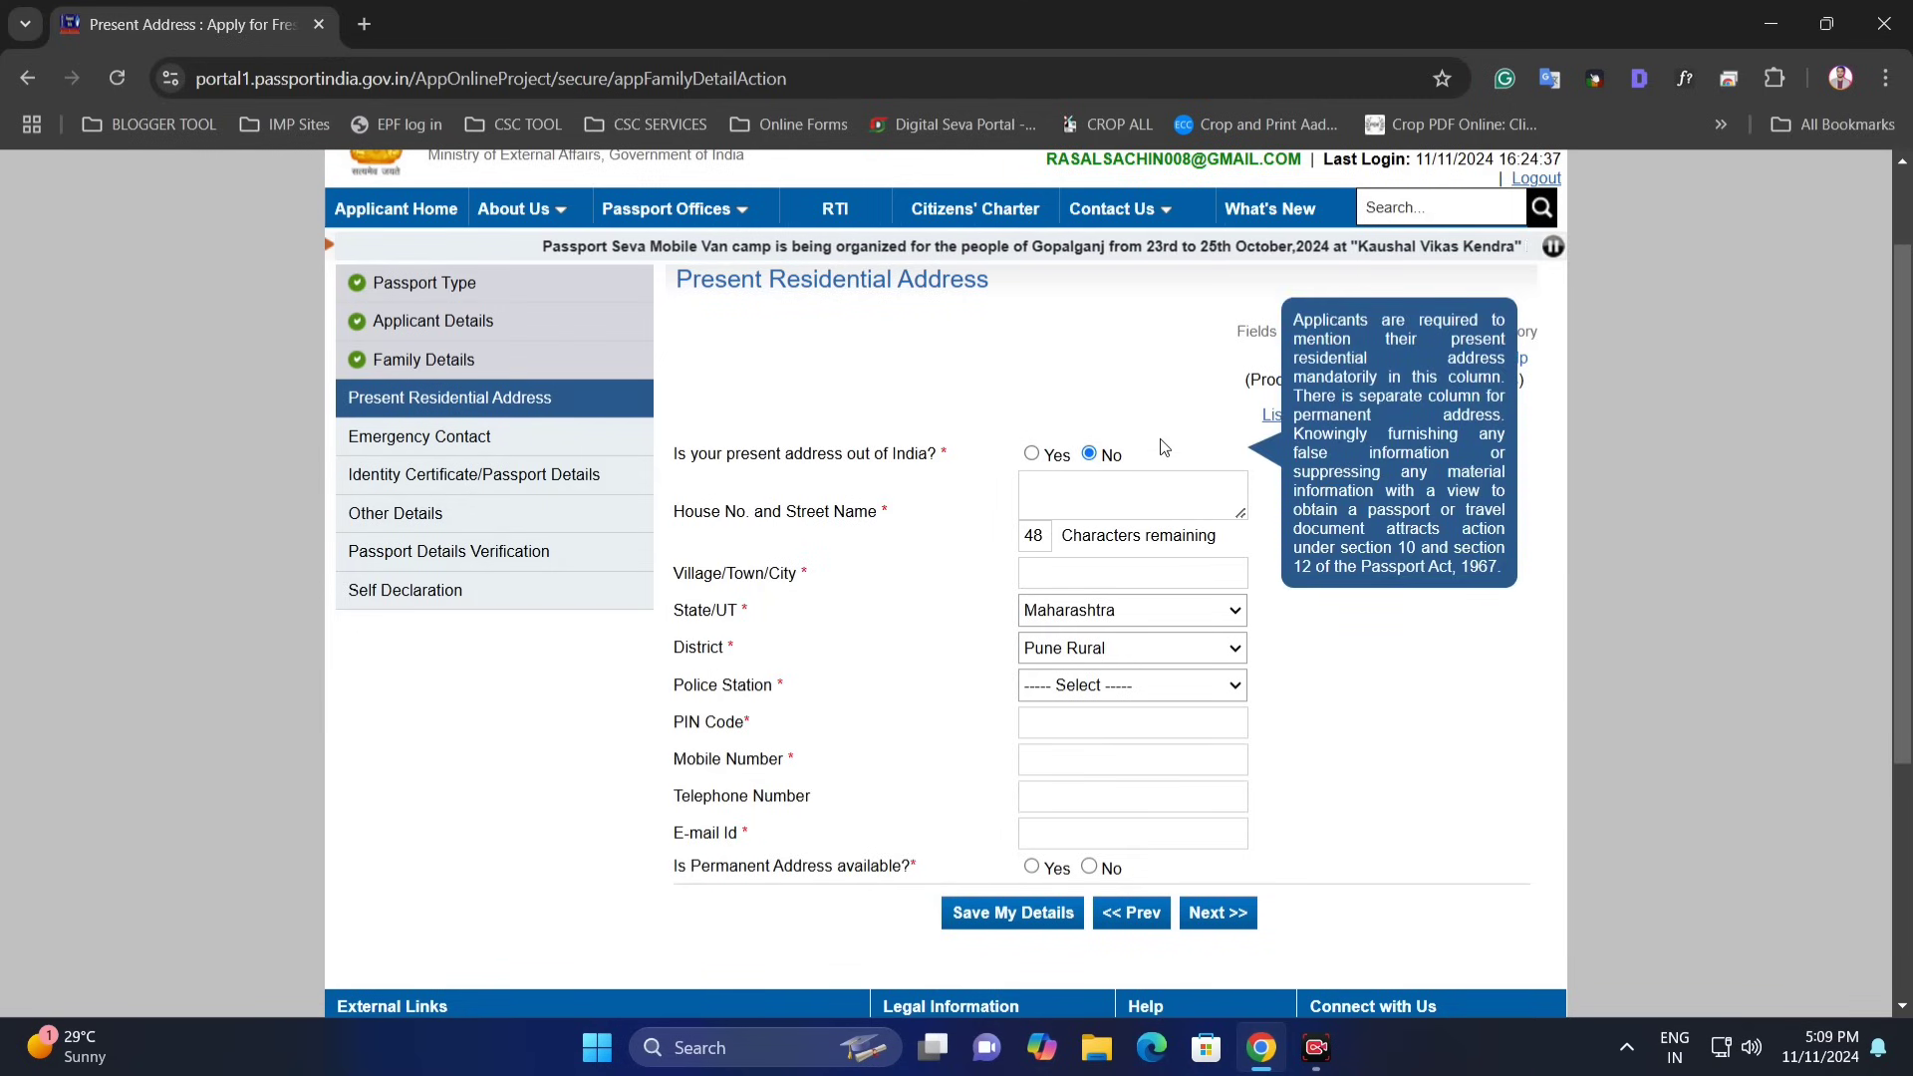
pyautogui.click(1080, 490)
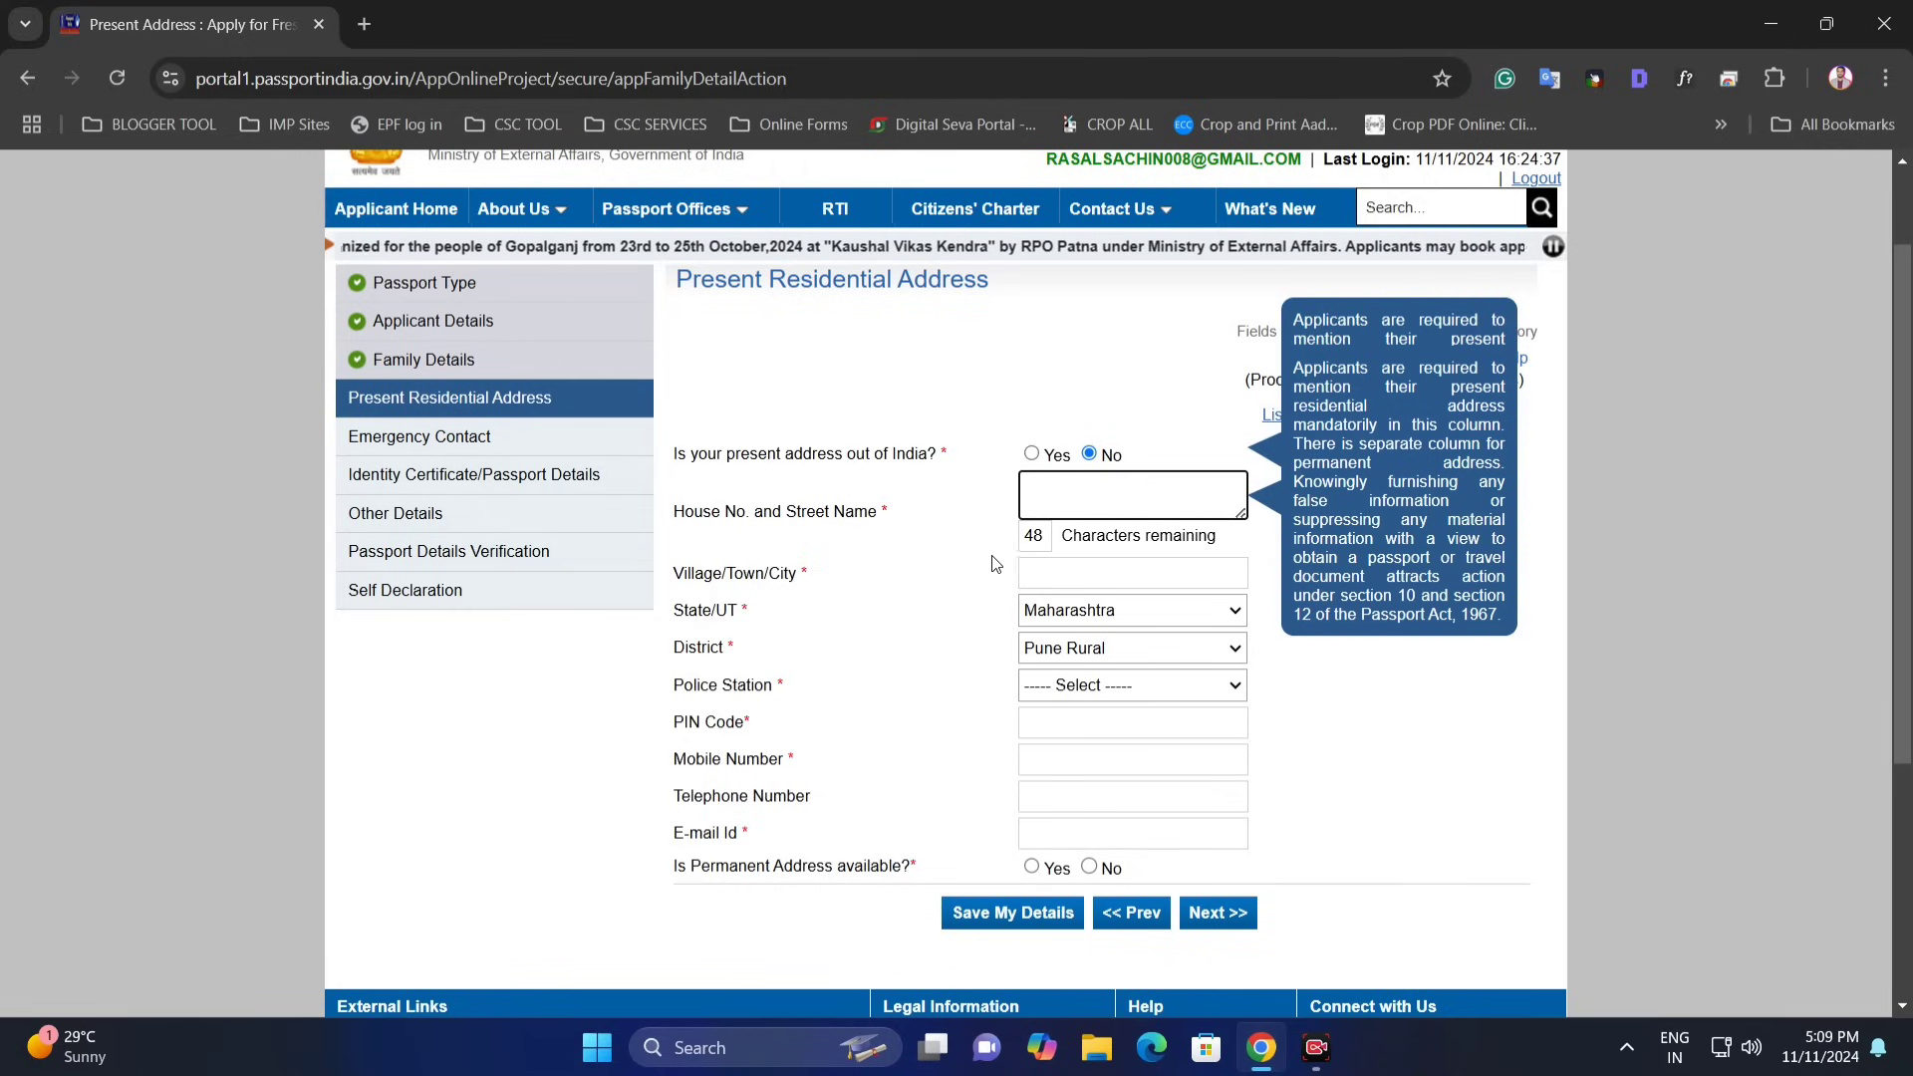
pyautogui.click(1094, 576)
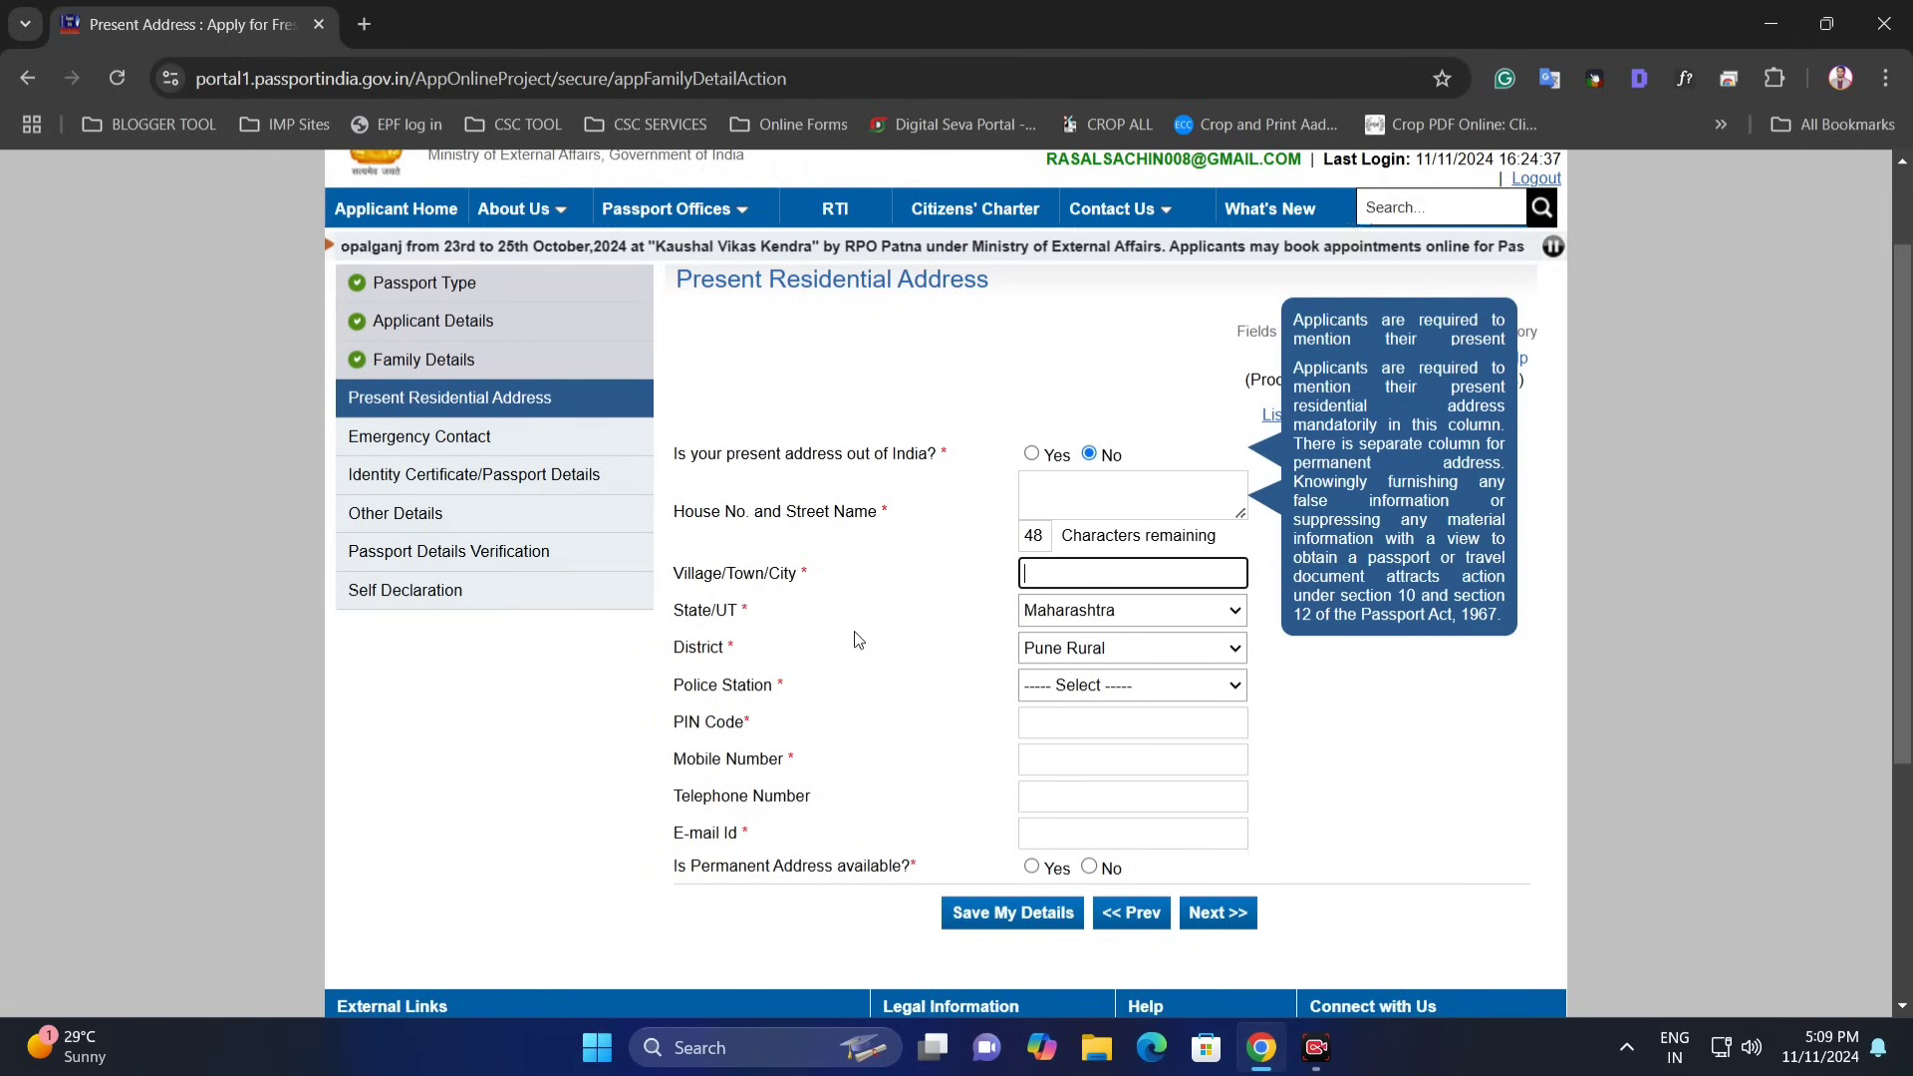
pyautogui.click(1096, 614)
pyautogui.click(987, 618)
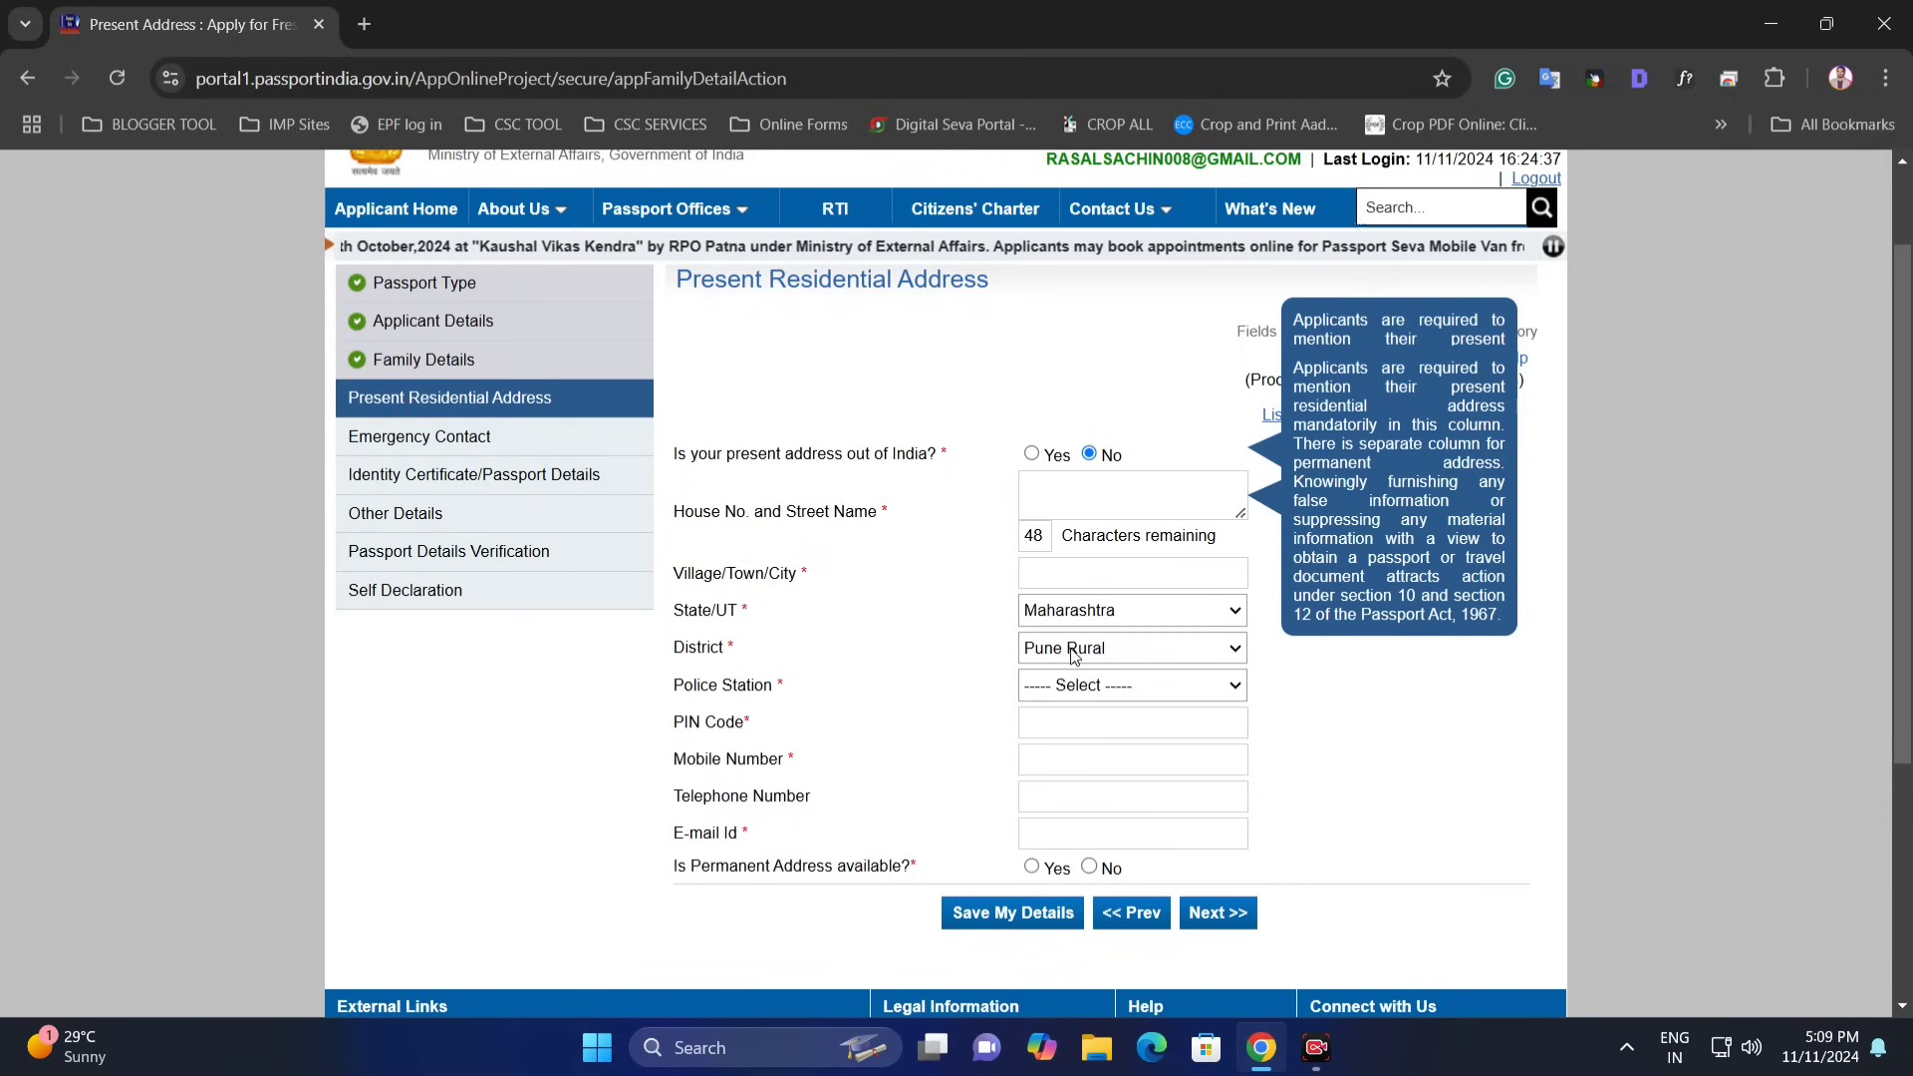
# - Choose JEJURI police station, fill mobile and e-mail, and mark a permanent address available
pyautogui.click(1073, 688)
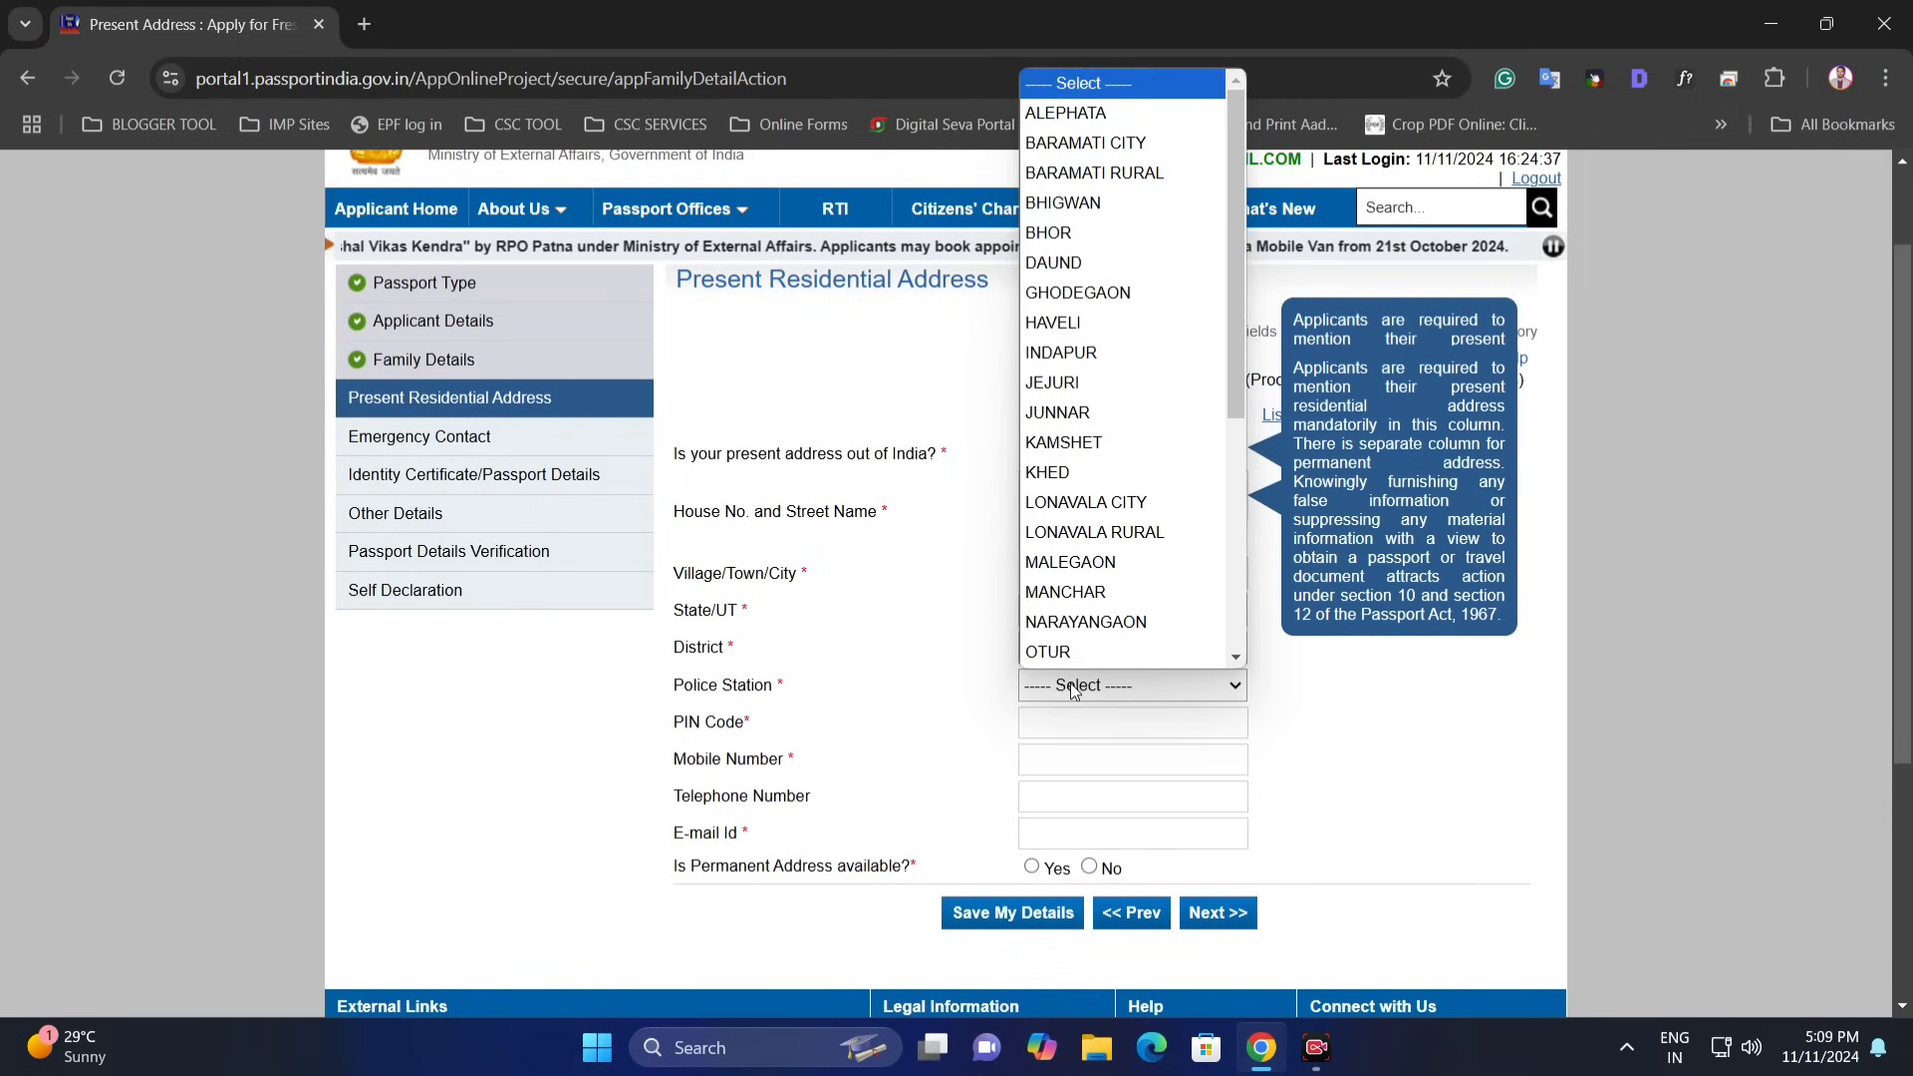
pyautogui.write('ju')
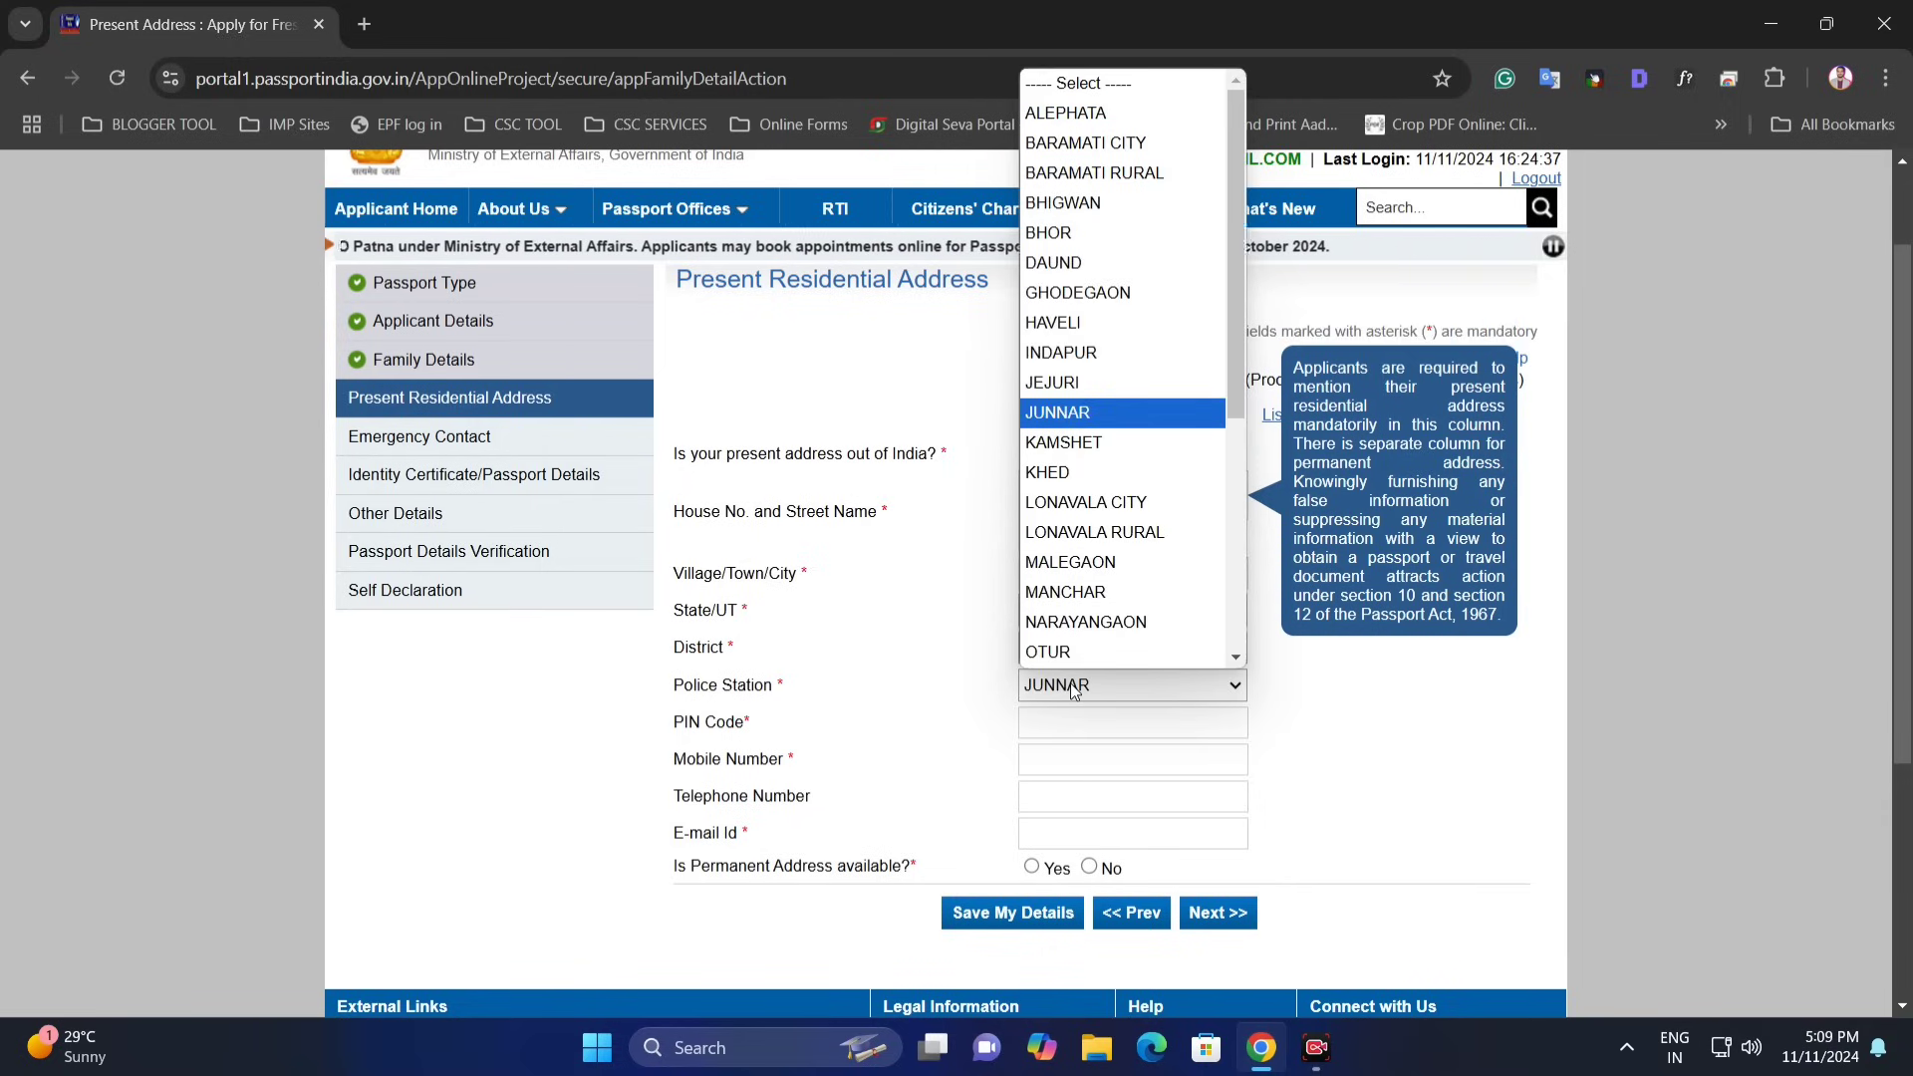
pyautogui.write('n')
pyautogui.press('Up')
pyautogui.press('Up')
pyautogui.press('Up')
pyautogui.press('Up')
pyautogui.press('Up')
pyautogui.press('Up')
pyautogui.press('Up')
pyautogui.press('Up')
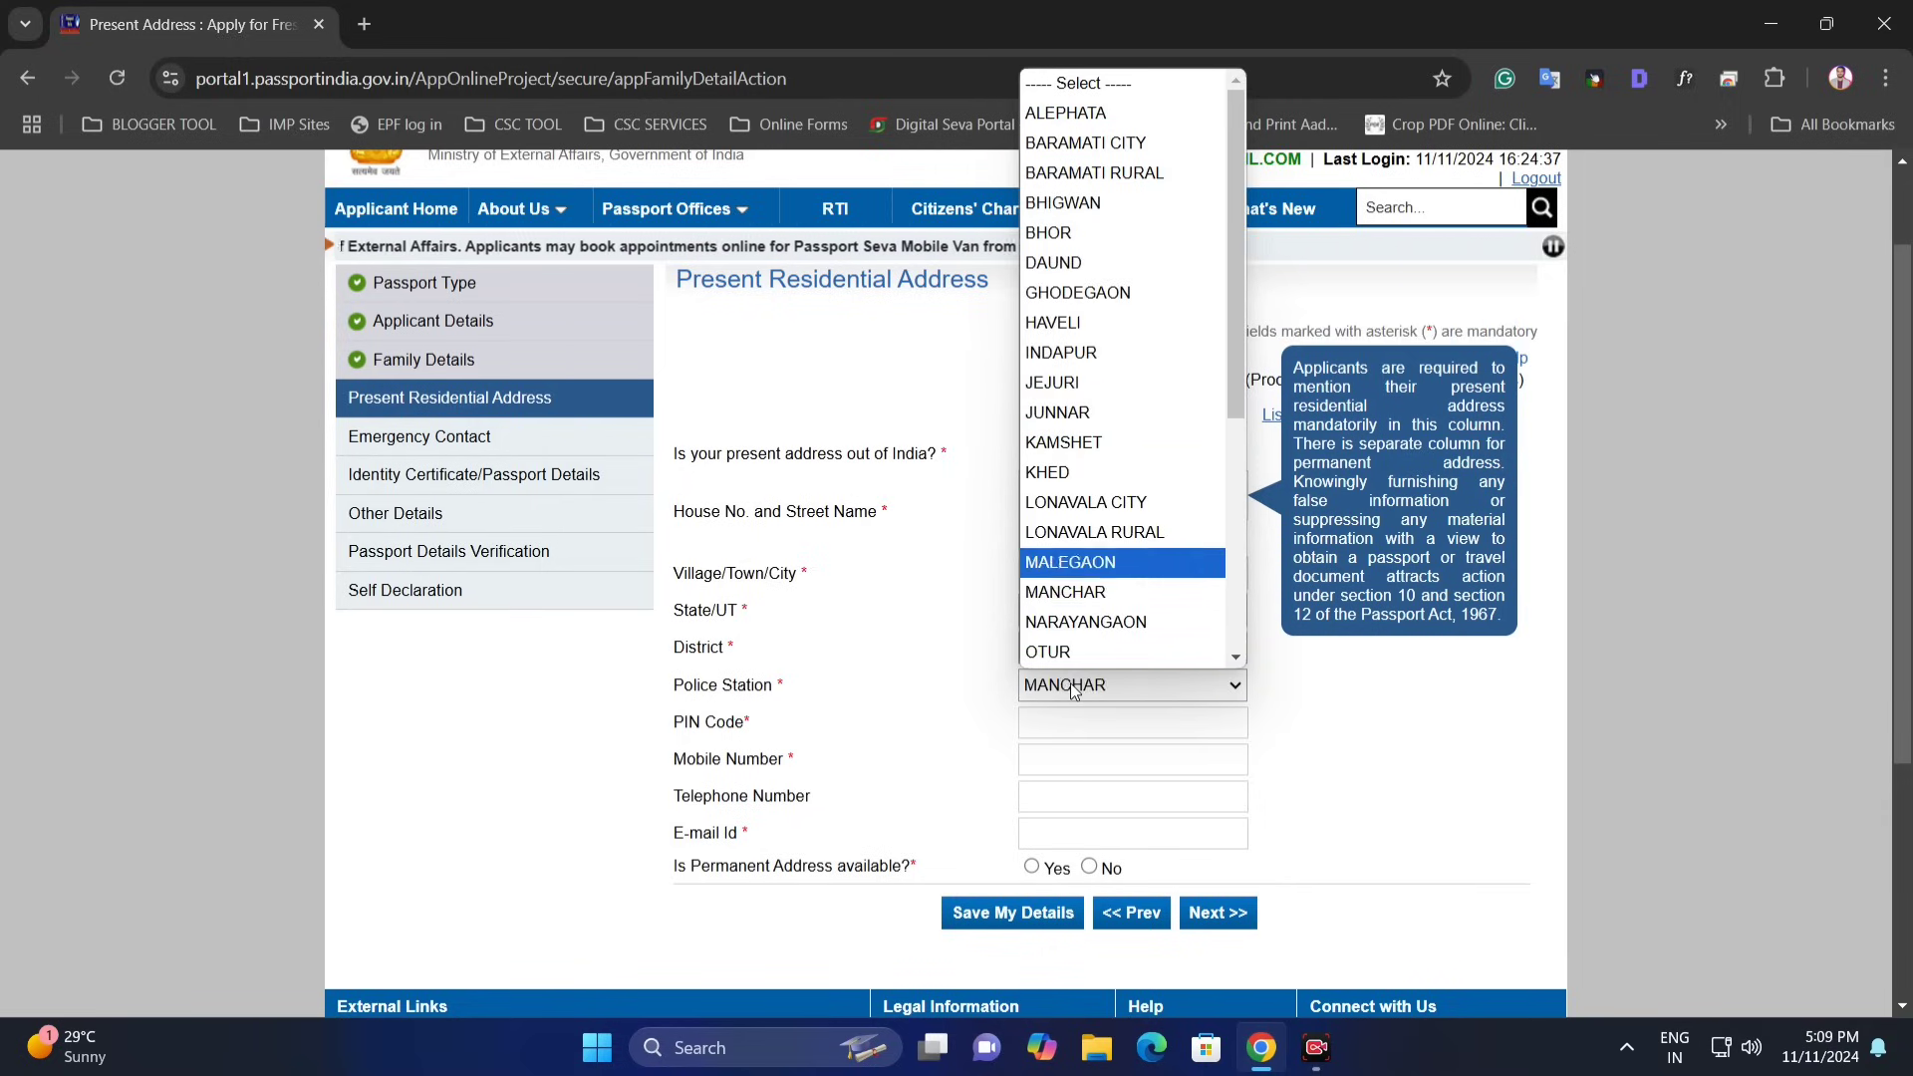
pyautogui.press('Return')
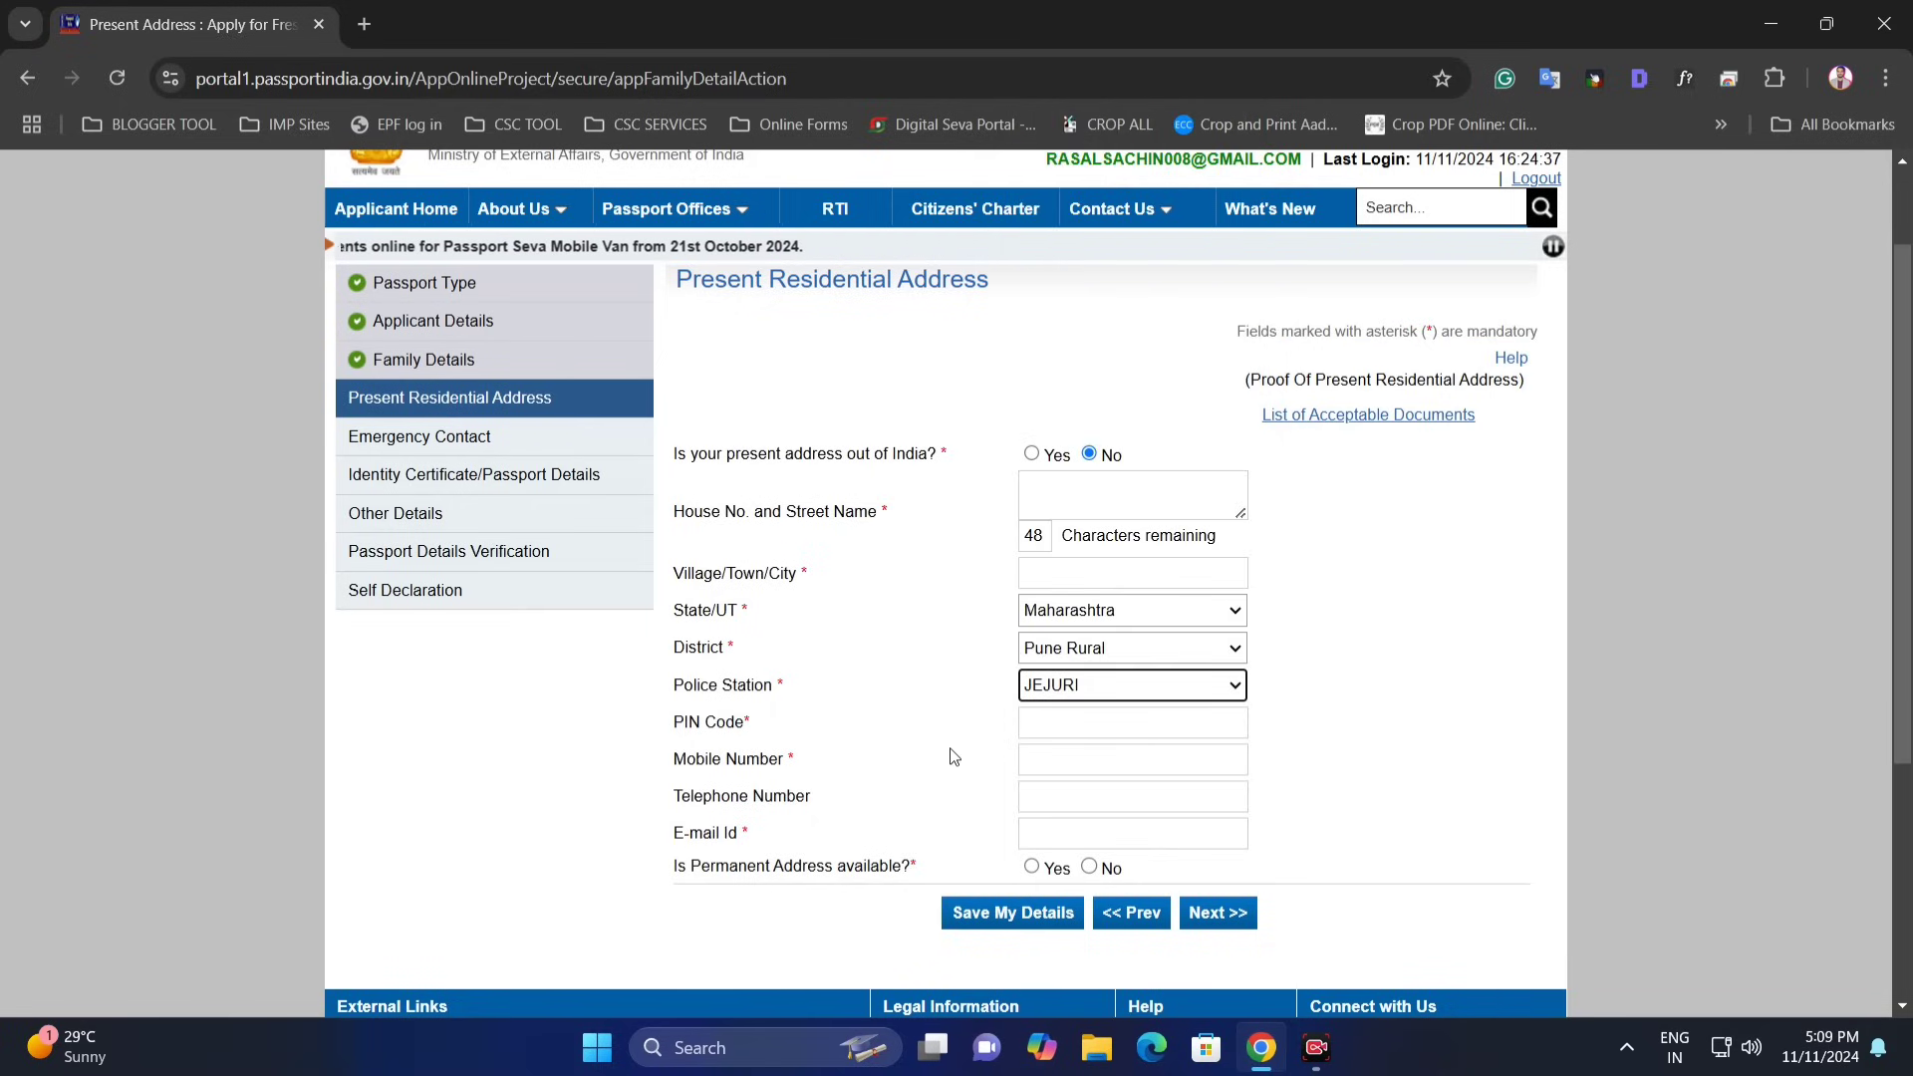
pyautogui.click(1029, 759)
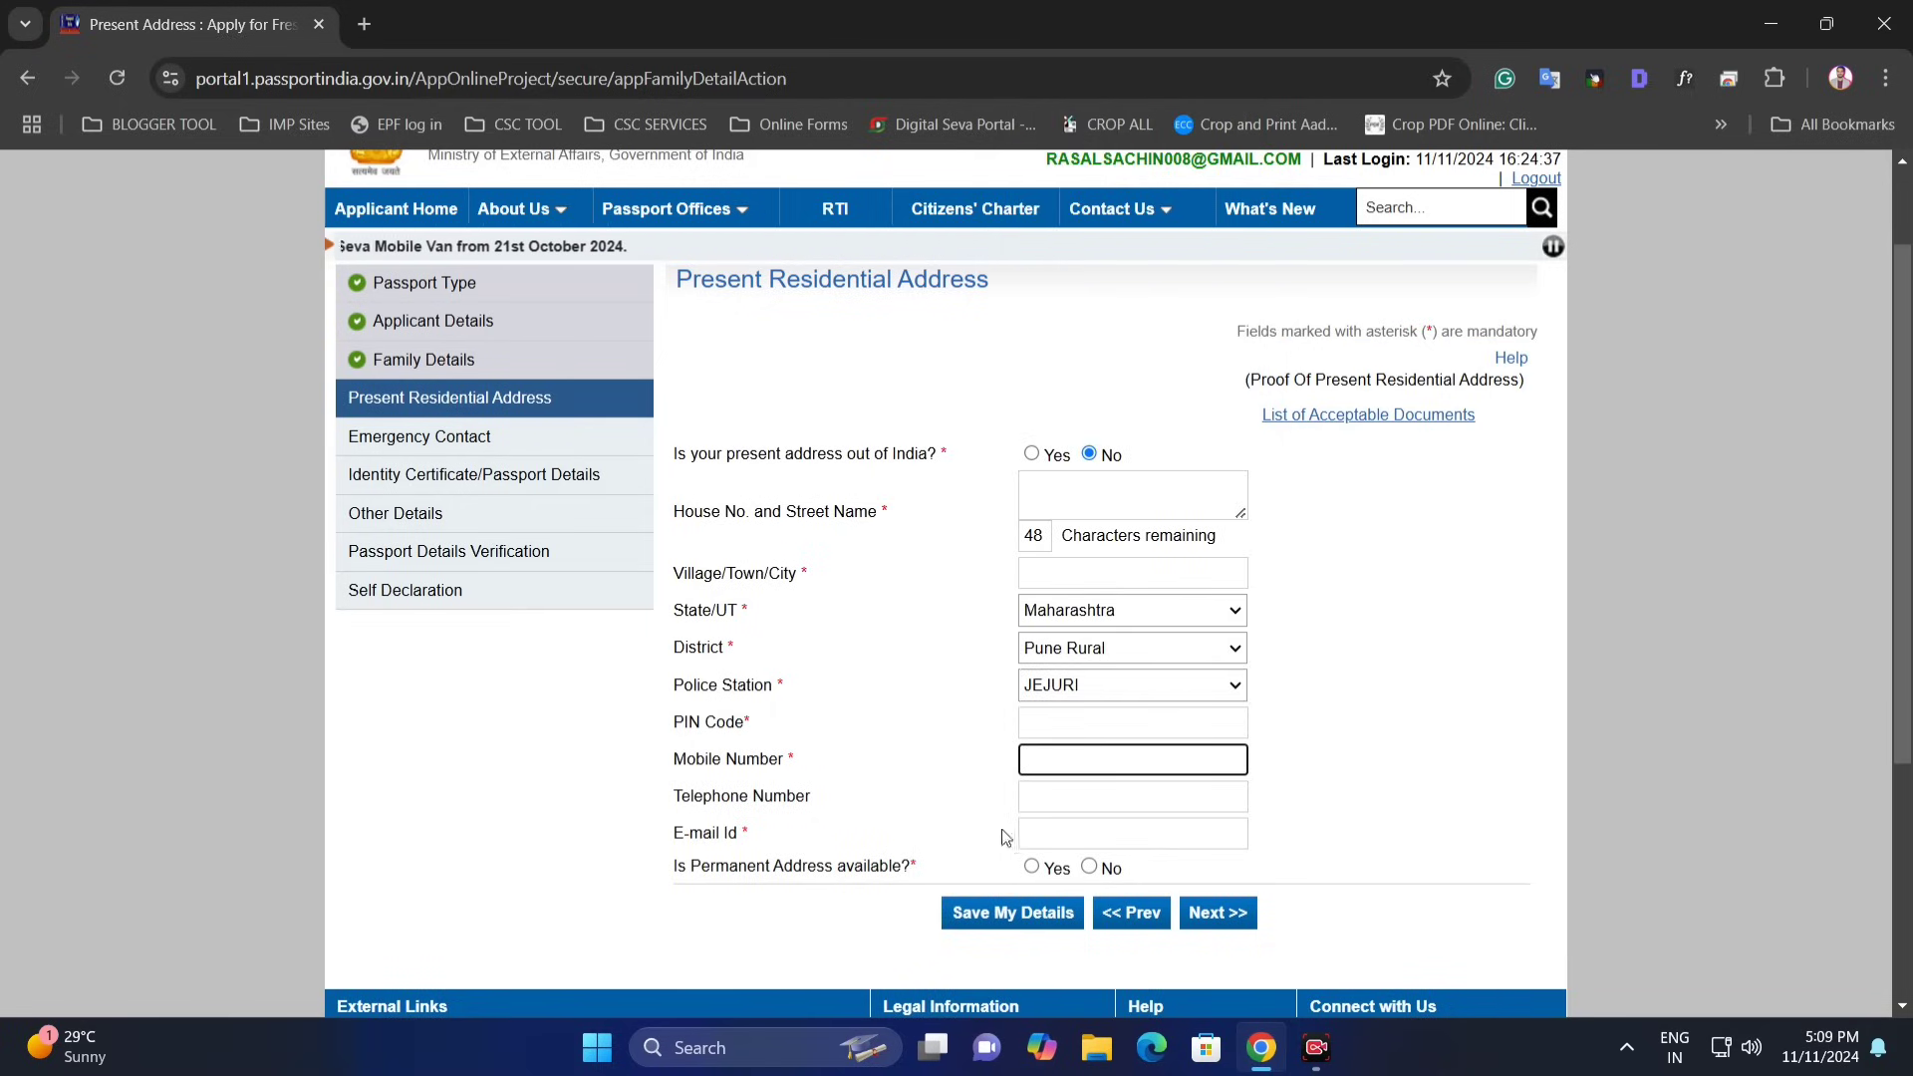
pyautogui.moveTo(739, 835); pyautogui.dragTo(756, 835)
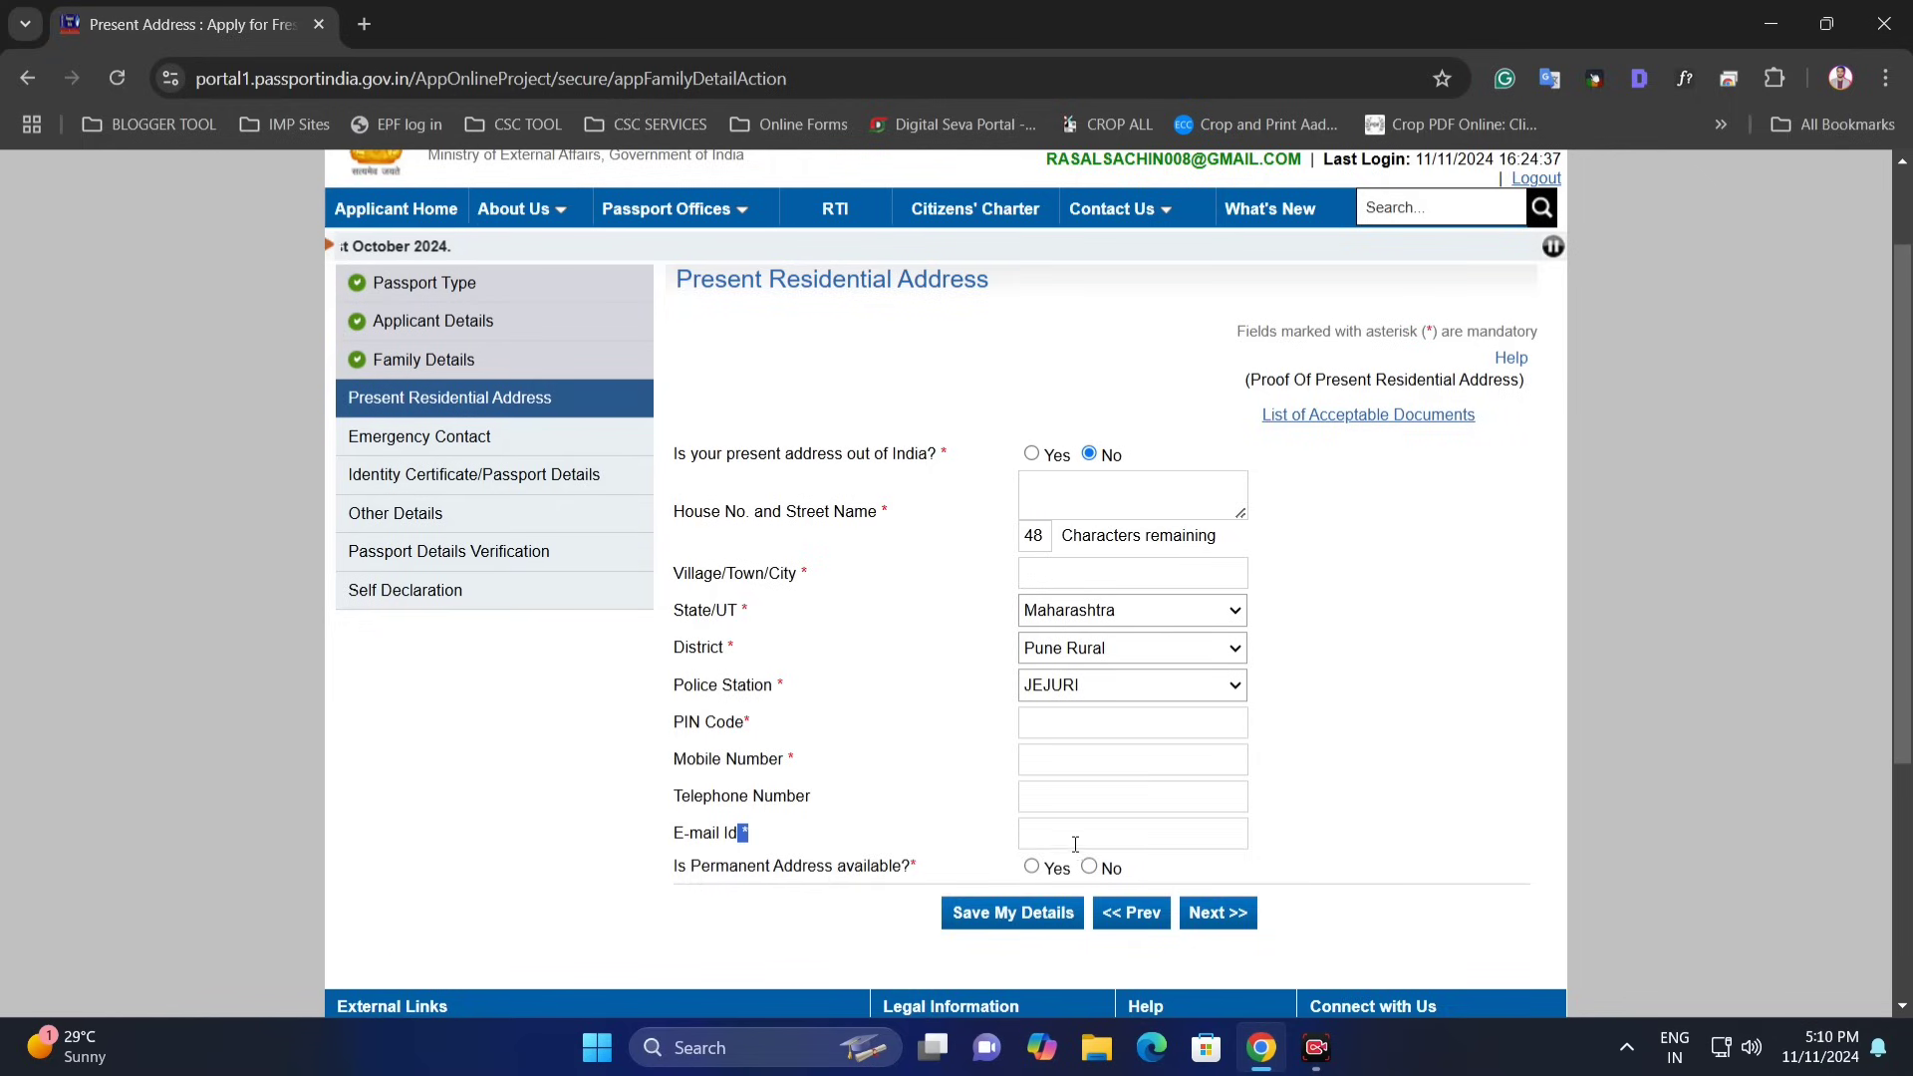
pyautogui.click(1037, 832)
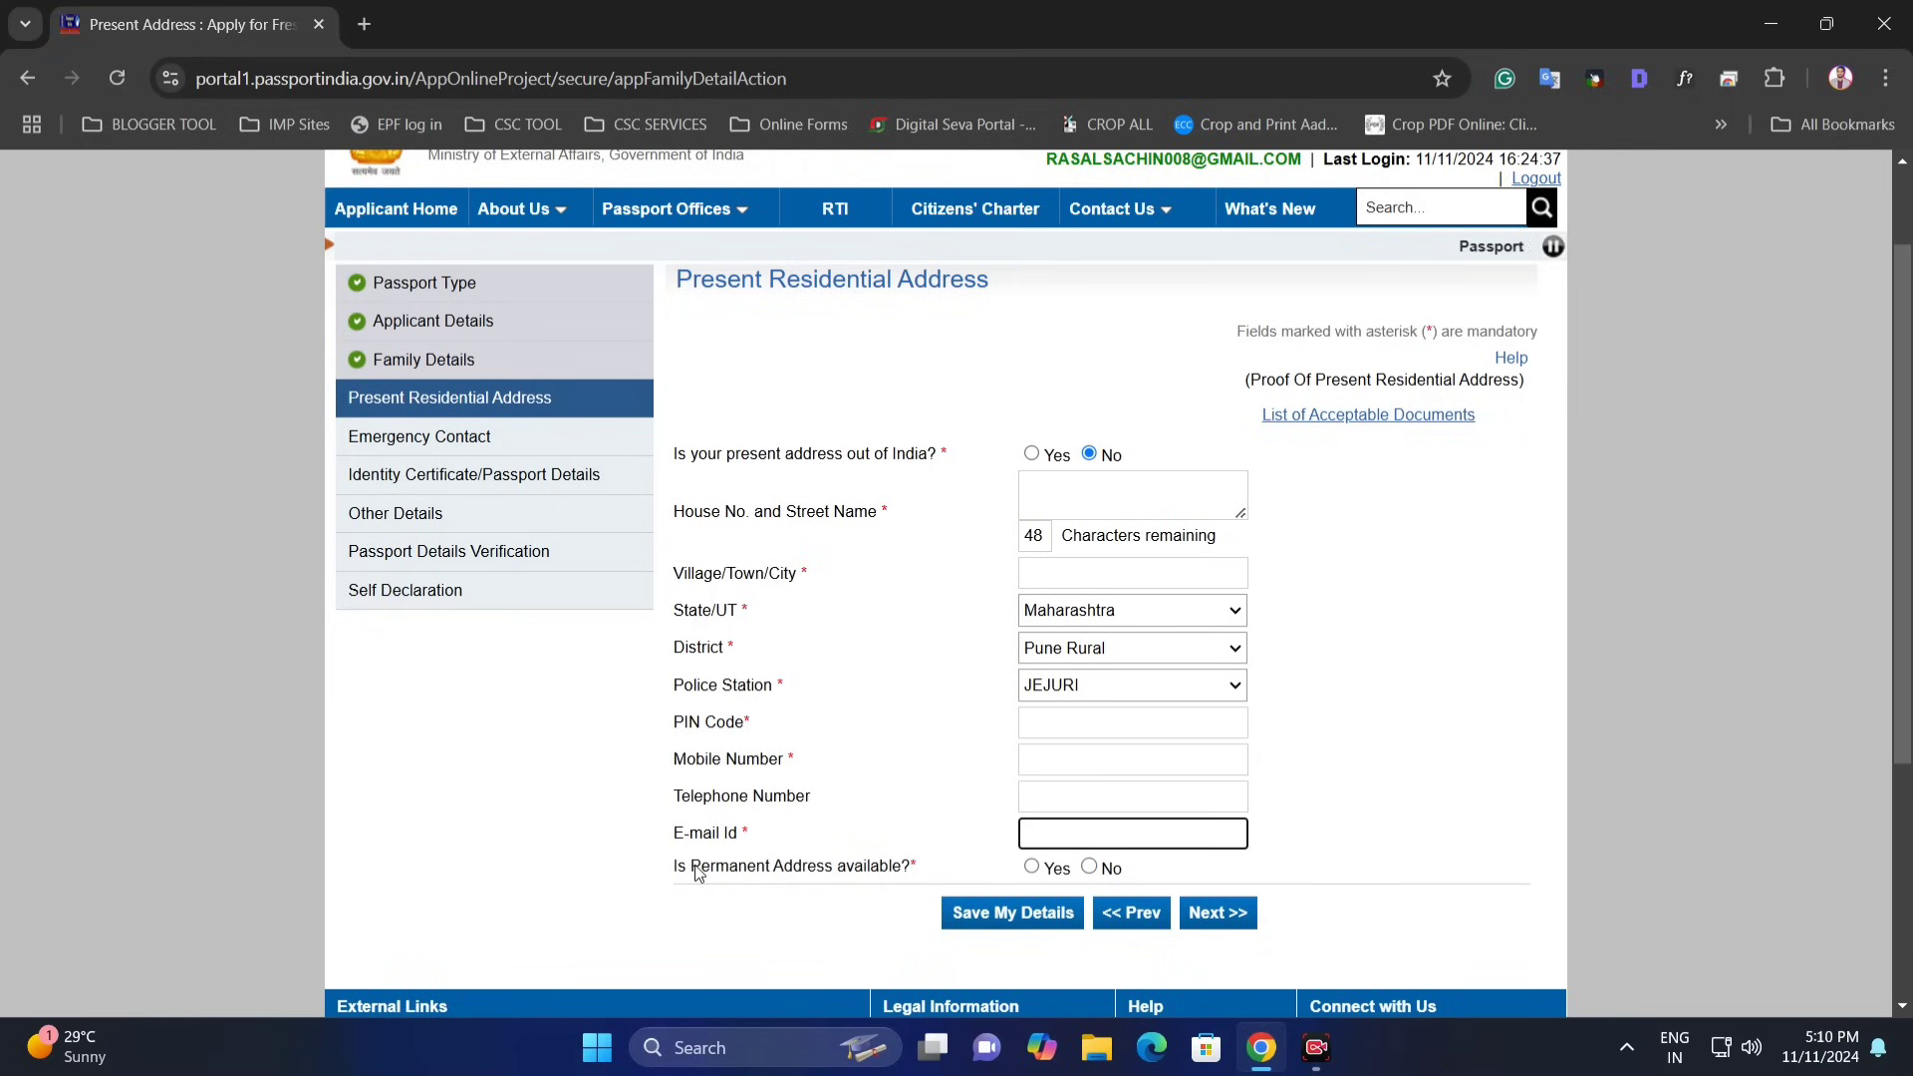
pyautogui.click(1032, 867)
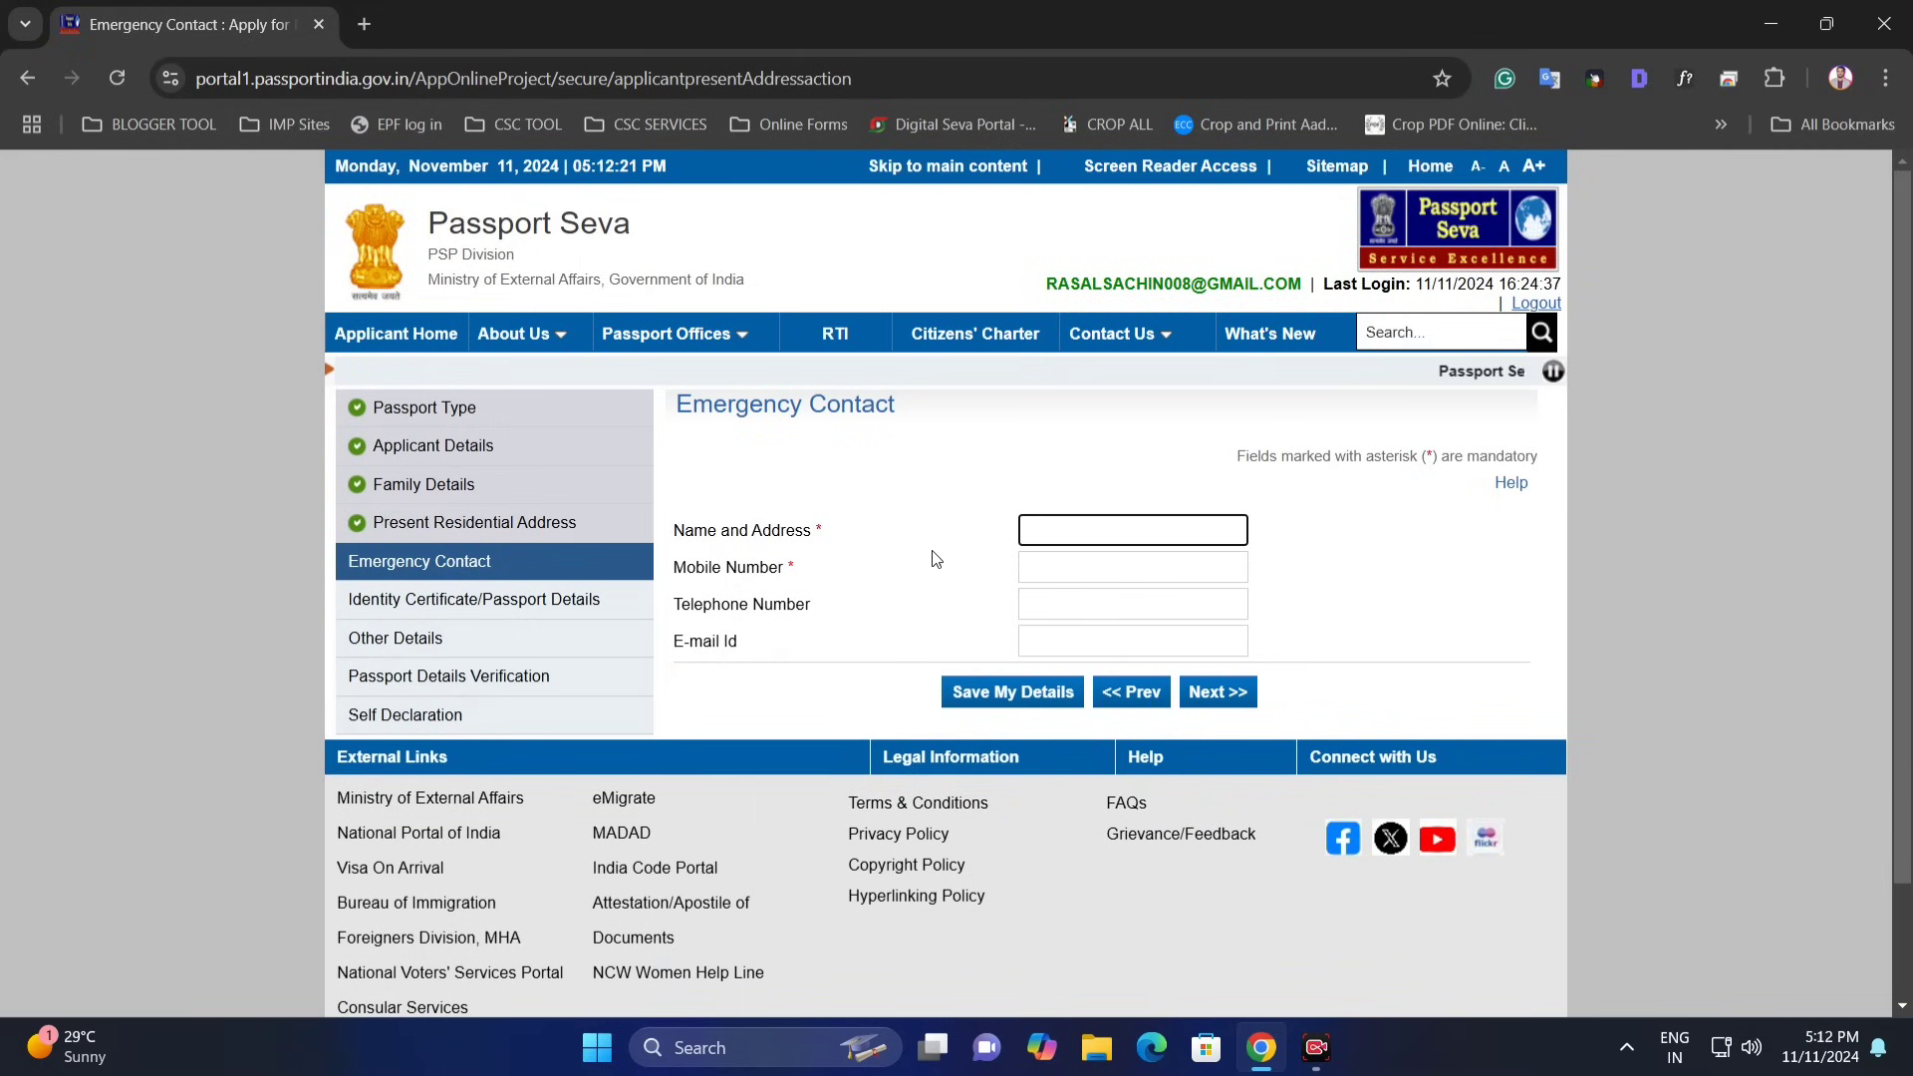
# - Enter the emergency contact's name, address and mobile number
pyautogui.click(677, 404)
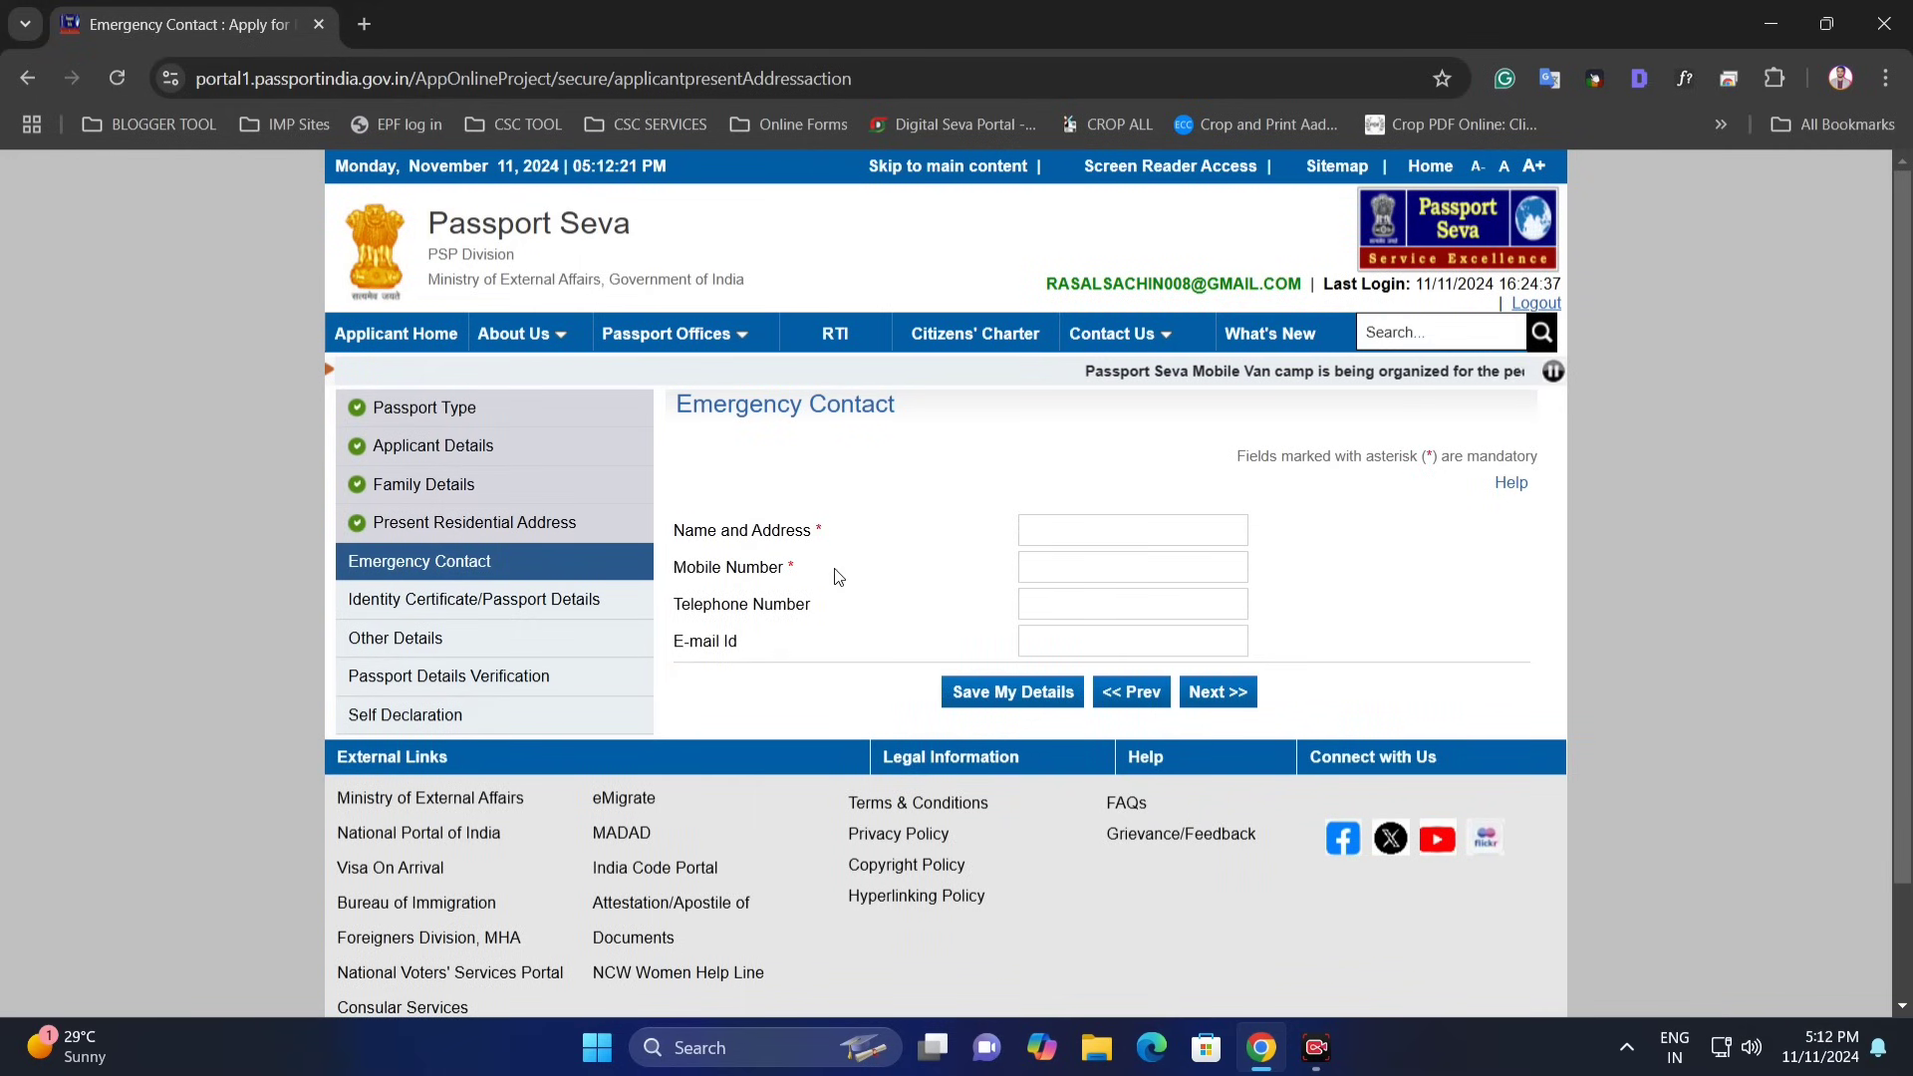
pyautogui.moveTo(762, 531); pyautogui.dragTo(854, 534)
pyautogui.click(1055, 524)
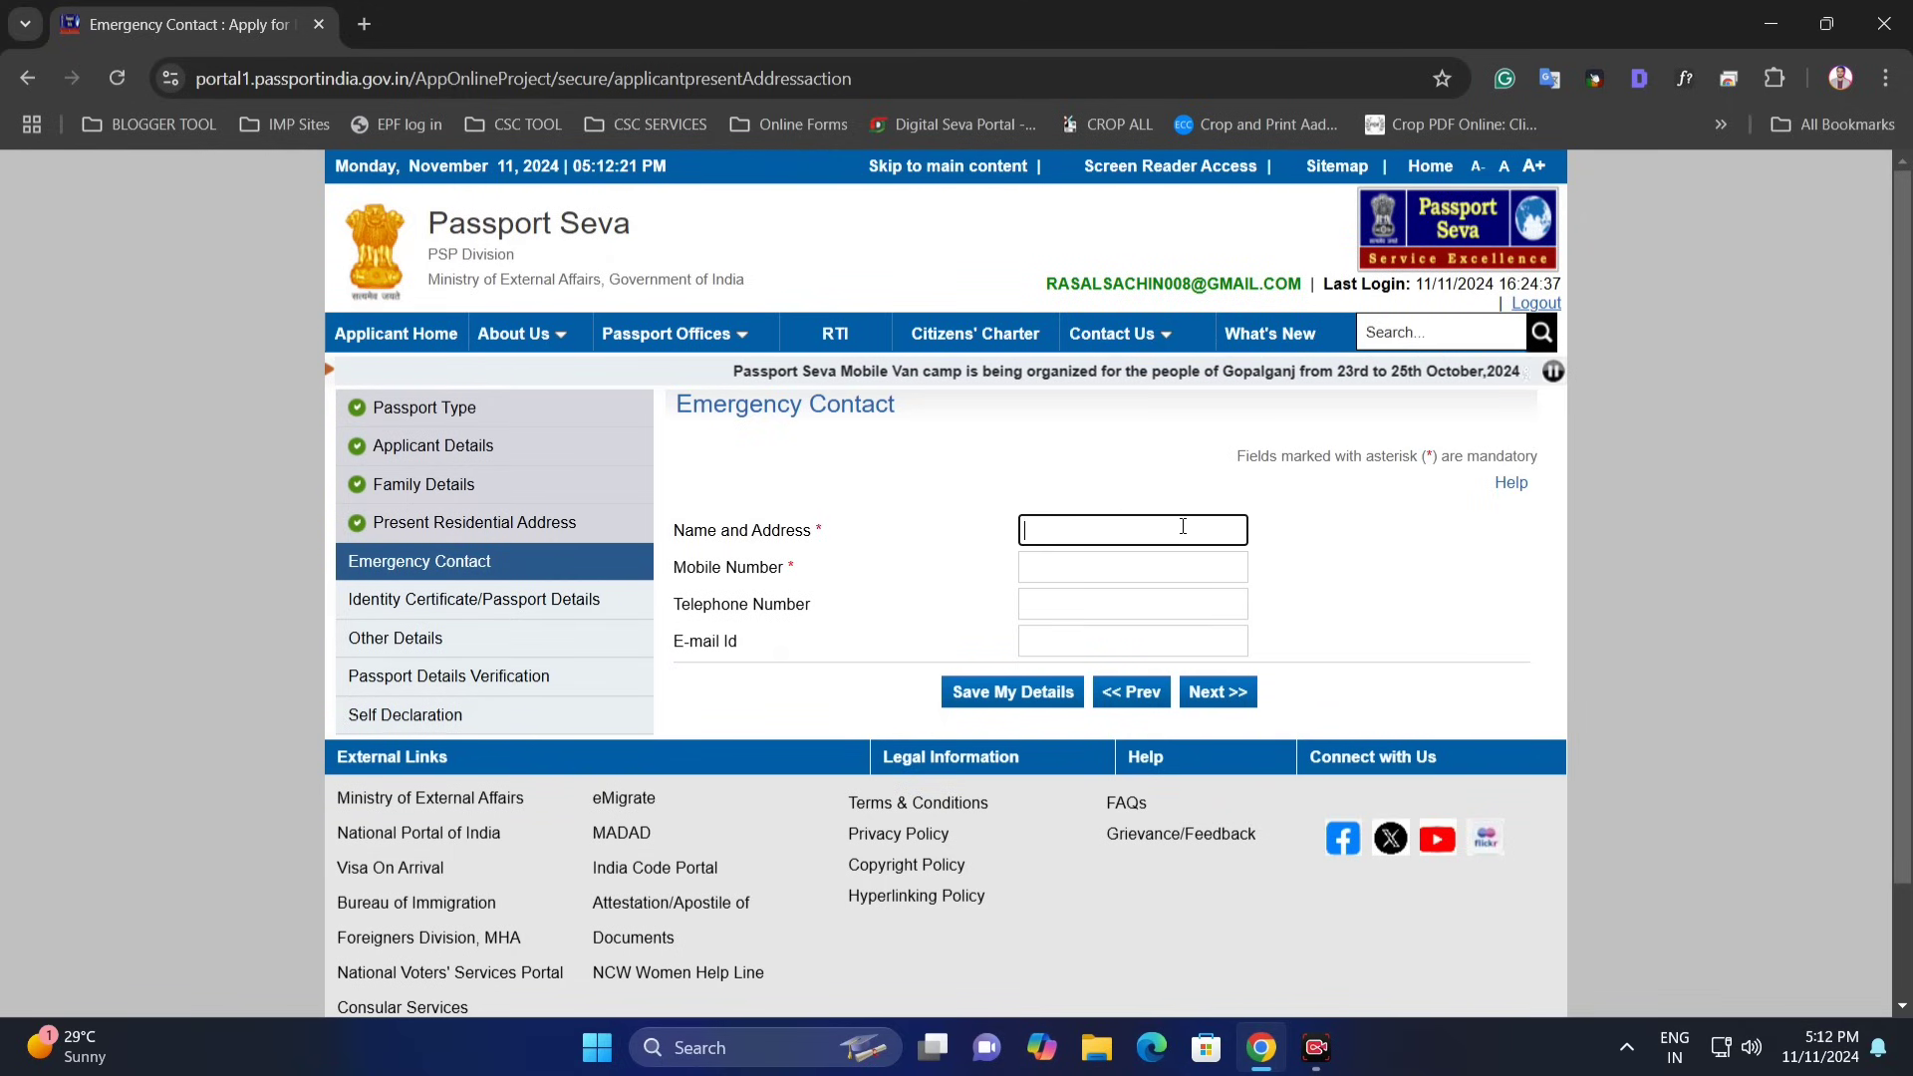
pyautogui.moveTo(796, 567); pyautogui.dragTo(712, 567)
pyautogui.click(1087, 564)
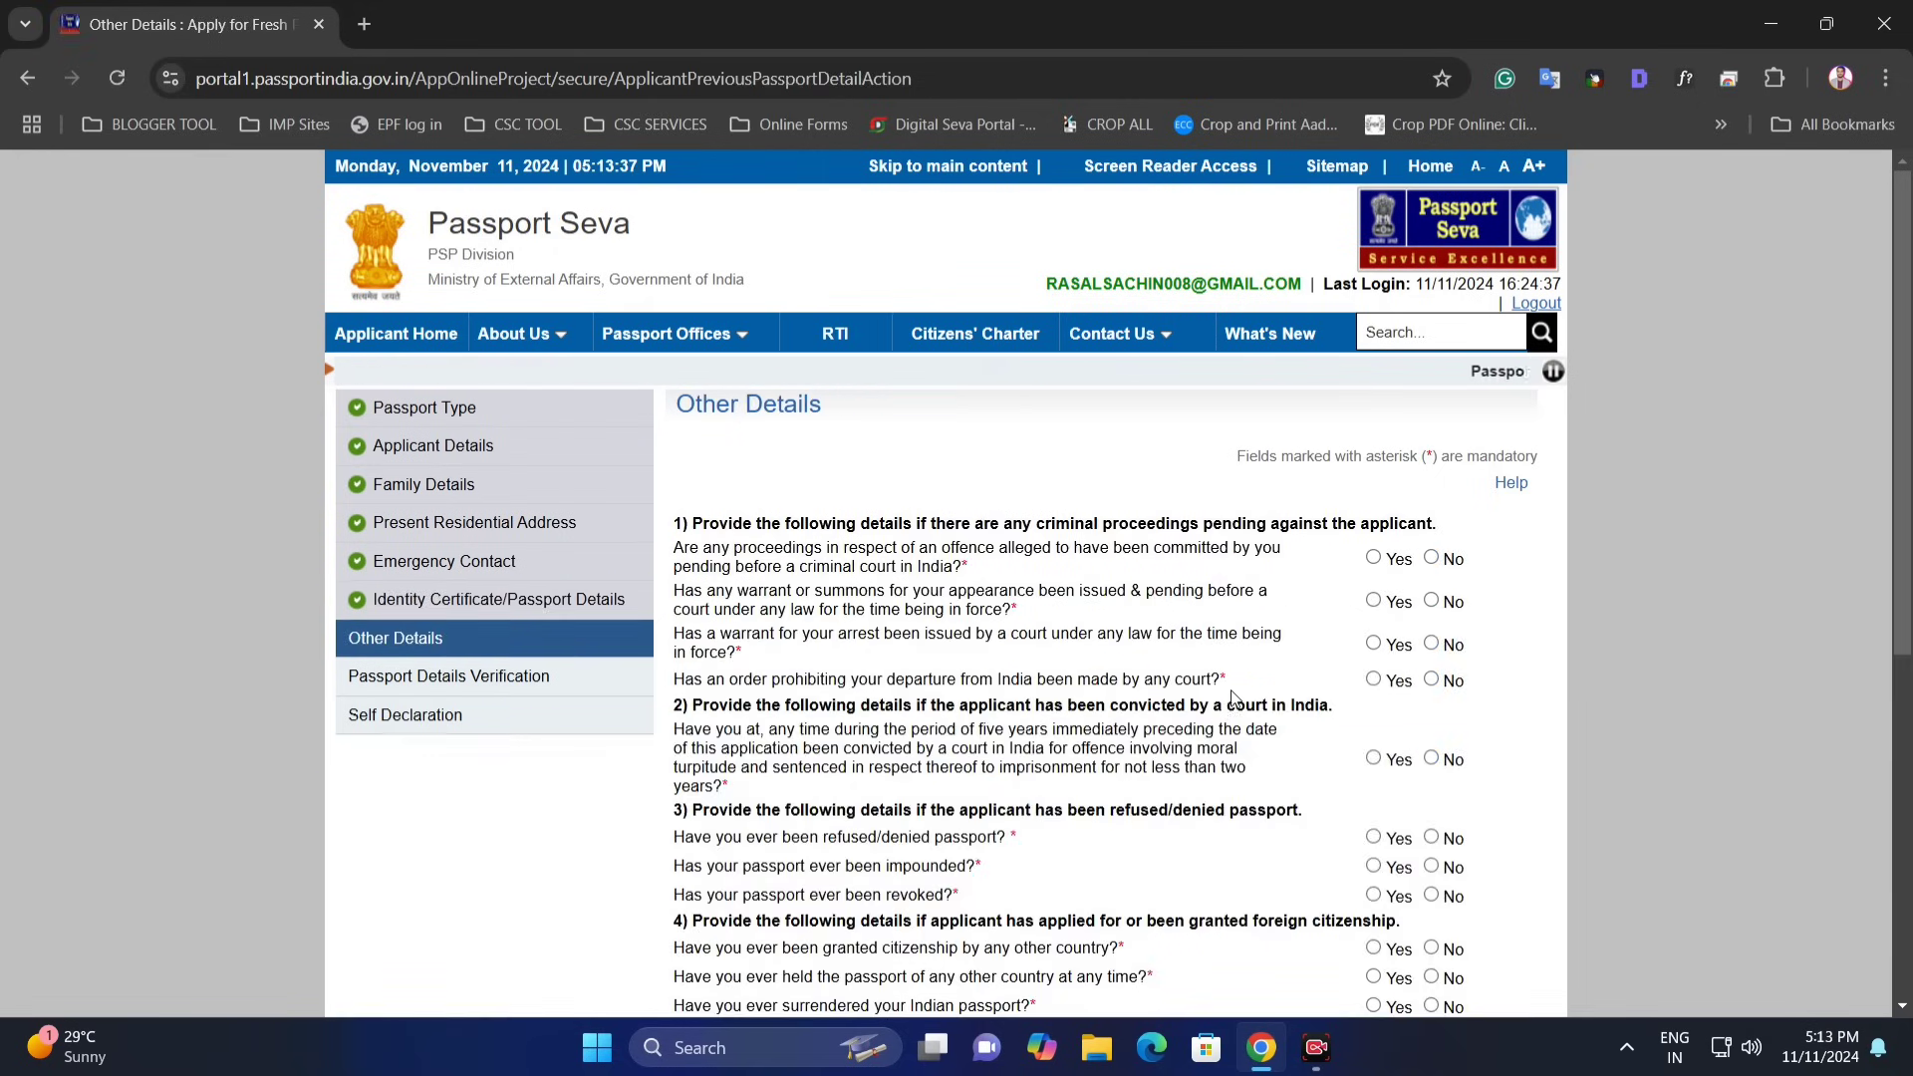
# - Answer No to the departure-prohibition, passport surrender, renunciation, deportation and repatriation questions
pyautogui.scroll(-1, 1061, 519)
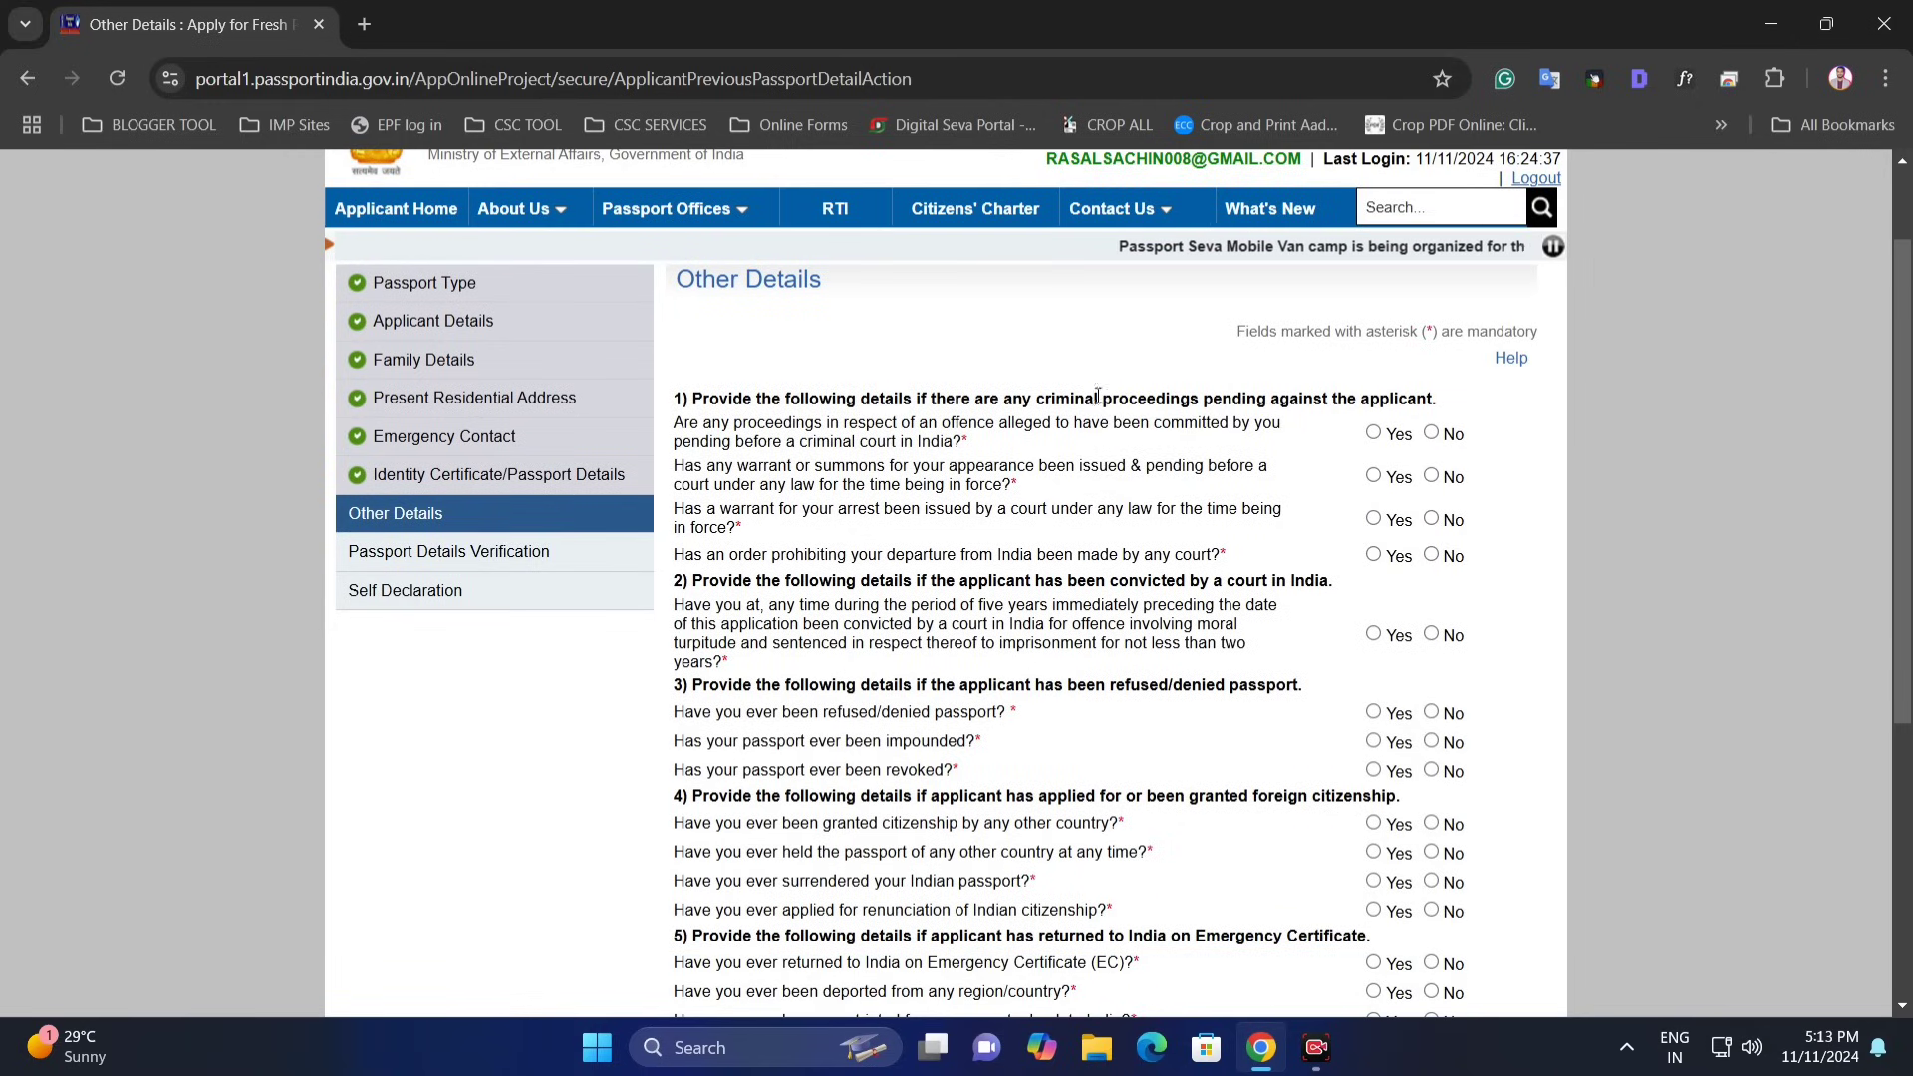
pyautogui.moveTo(1094, 400); pyautogui.dragTo(1363, 397)
pyautogui.click(1363, 398)
pyautogui.scroll(-1, 1350, 339)
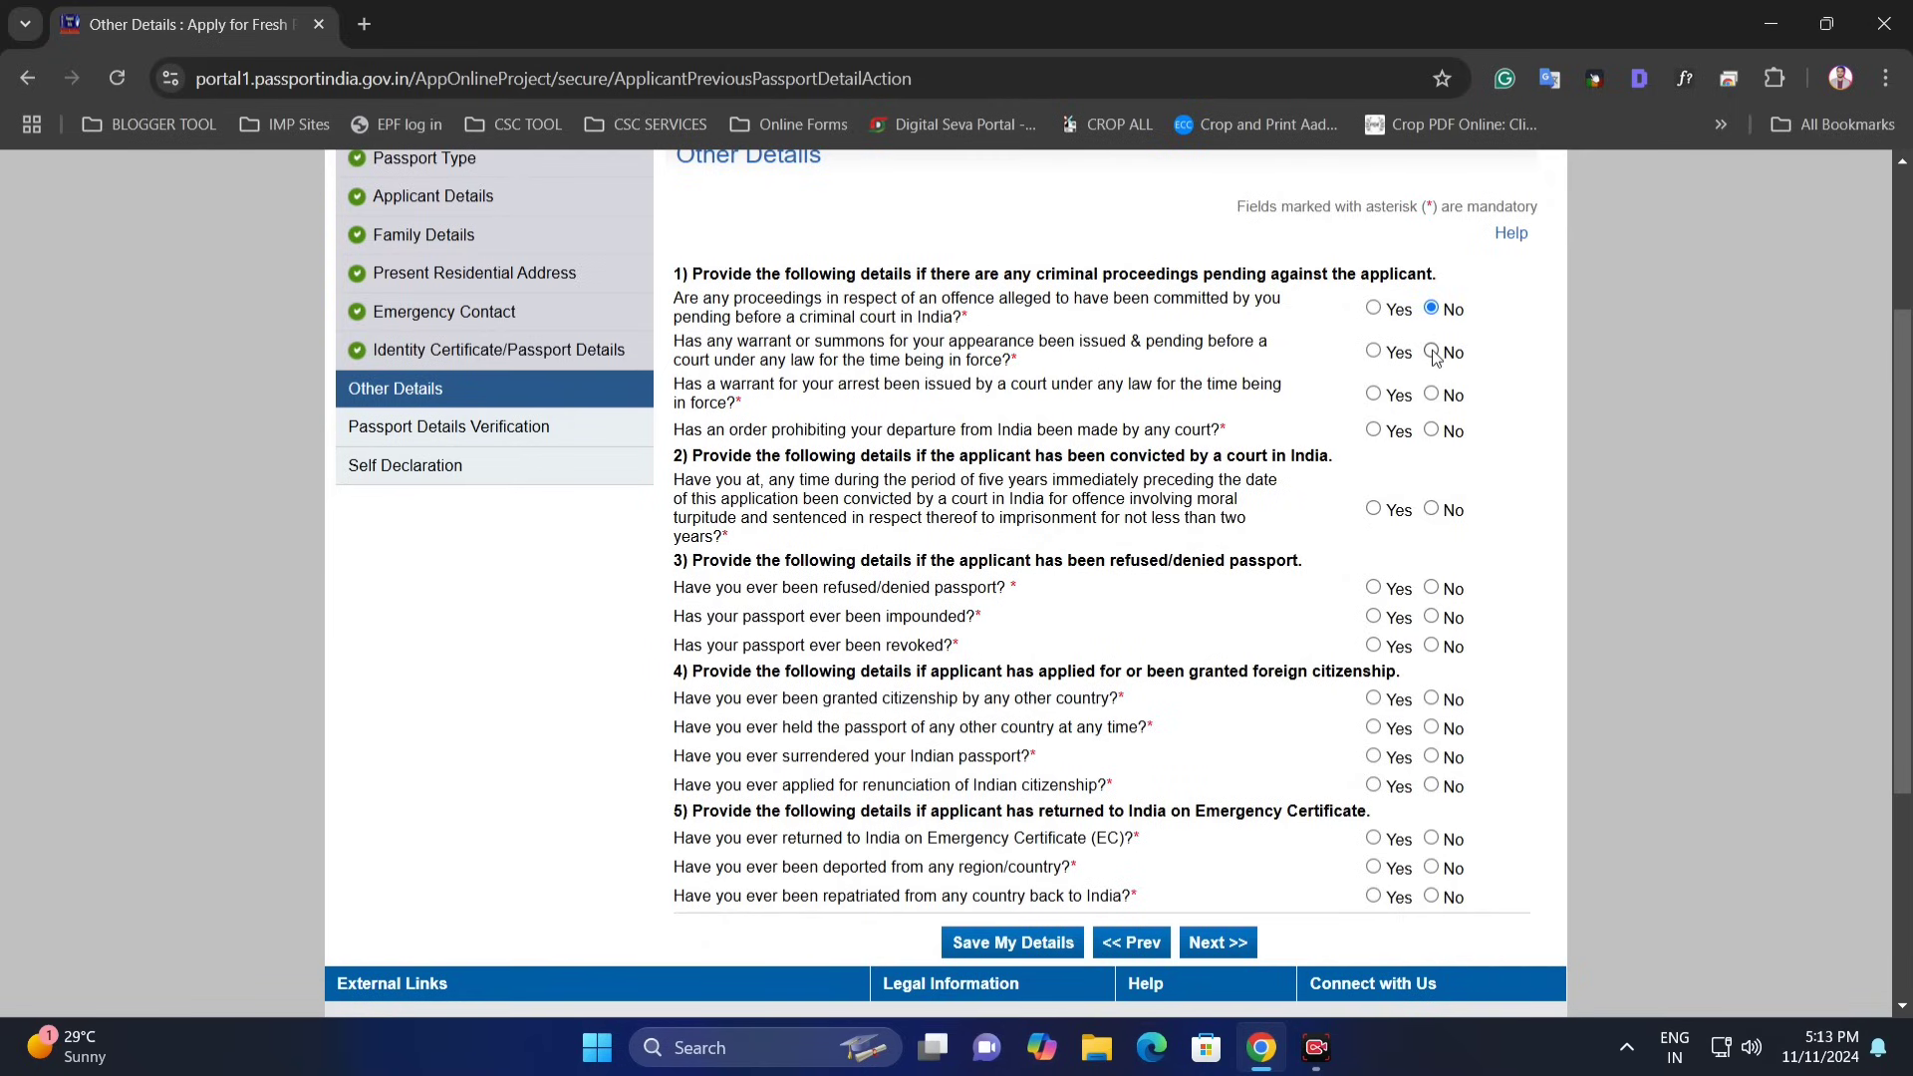
pyautogui.click(1432, 432)
pyautogui.click(1431, 759)
pyautogui.click(1432, 787)
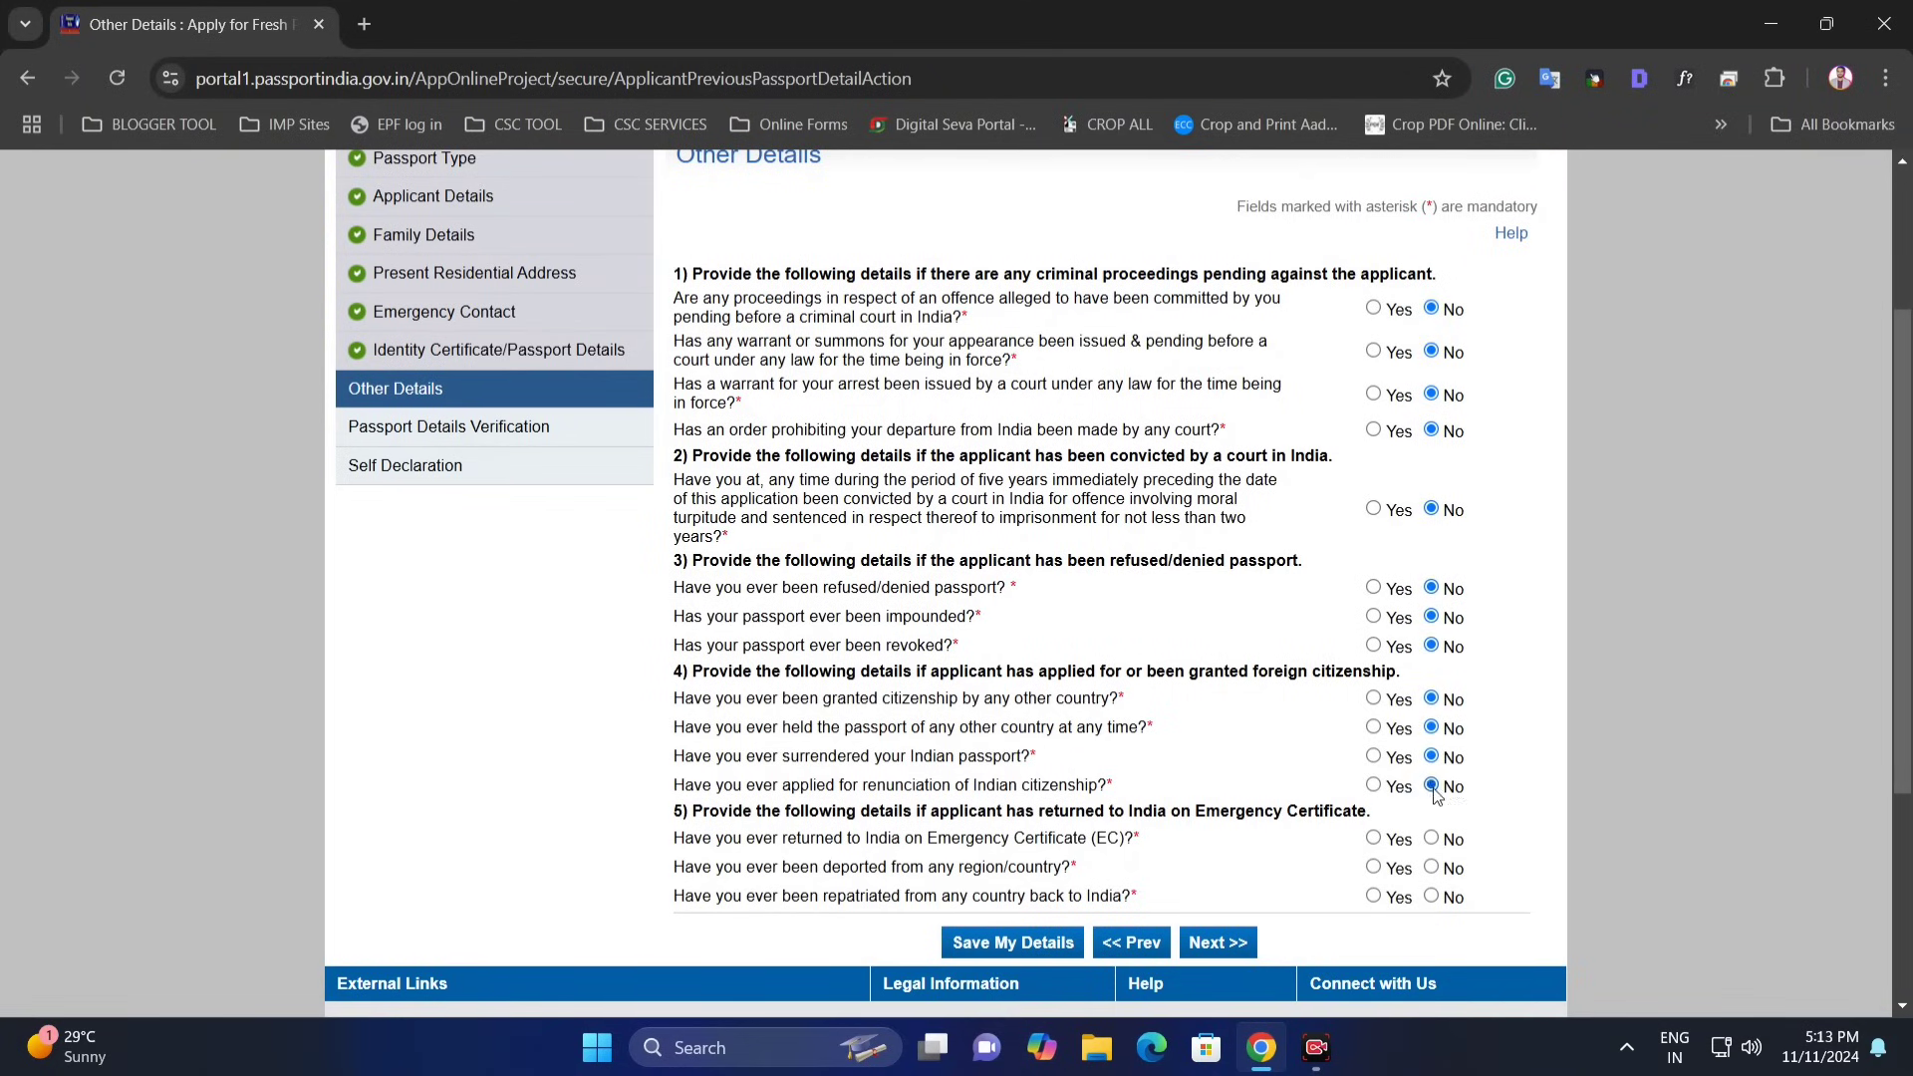
pyautogui.click(1432, 869)
pyautogui.click(1432, 897)
# - Save the Other Details answers and continue to the passport details preview
pyautogui.scroll(-2, 1166, 713)
pyautogui.click(1012, 693)
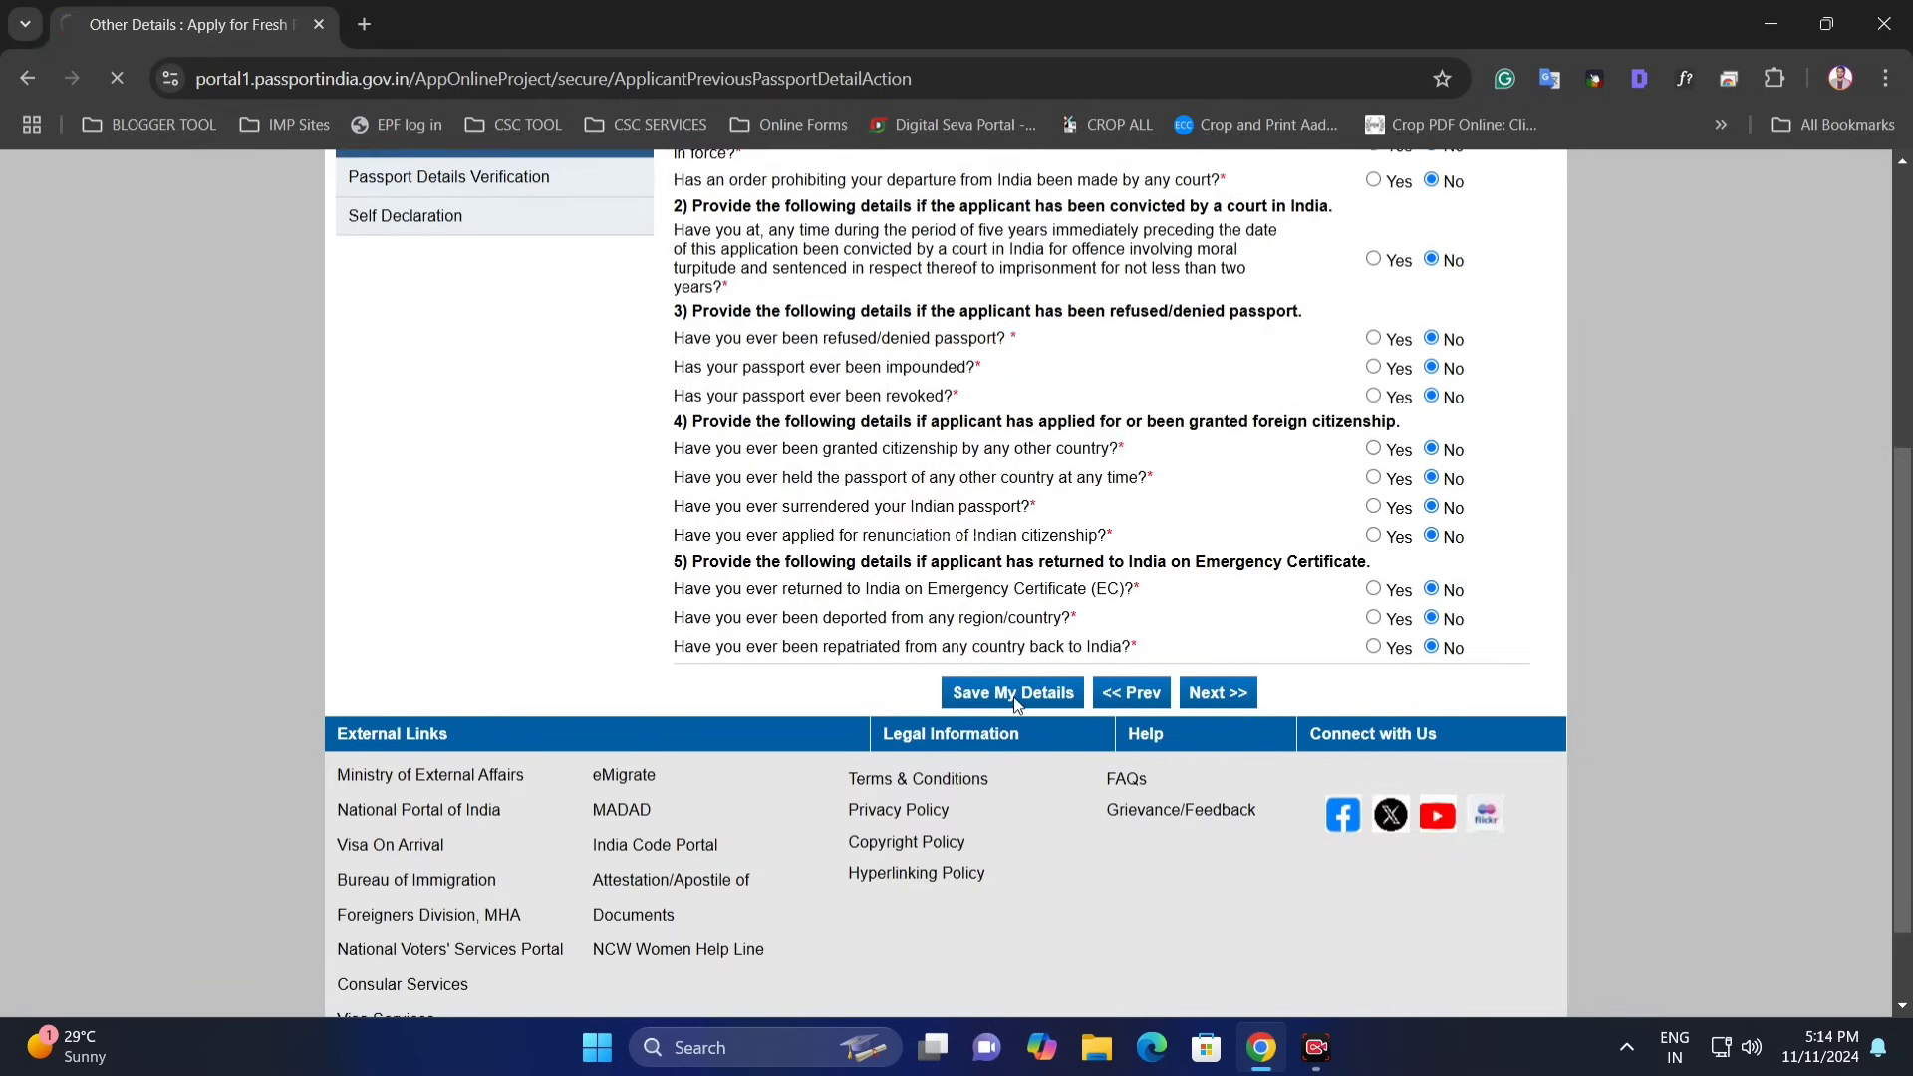
pyautogui.scroll(-1, 1096, 702)
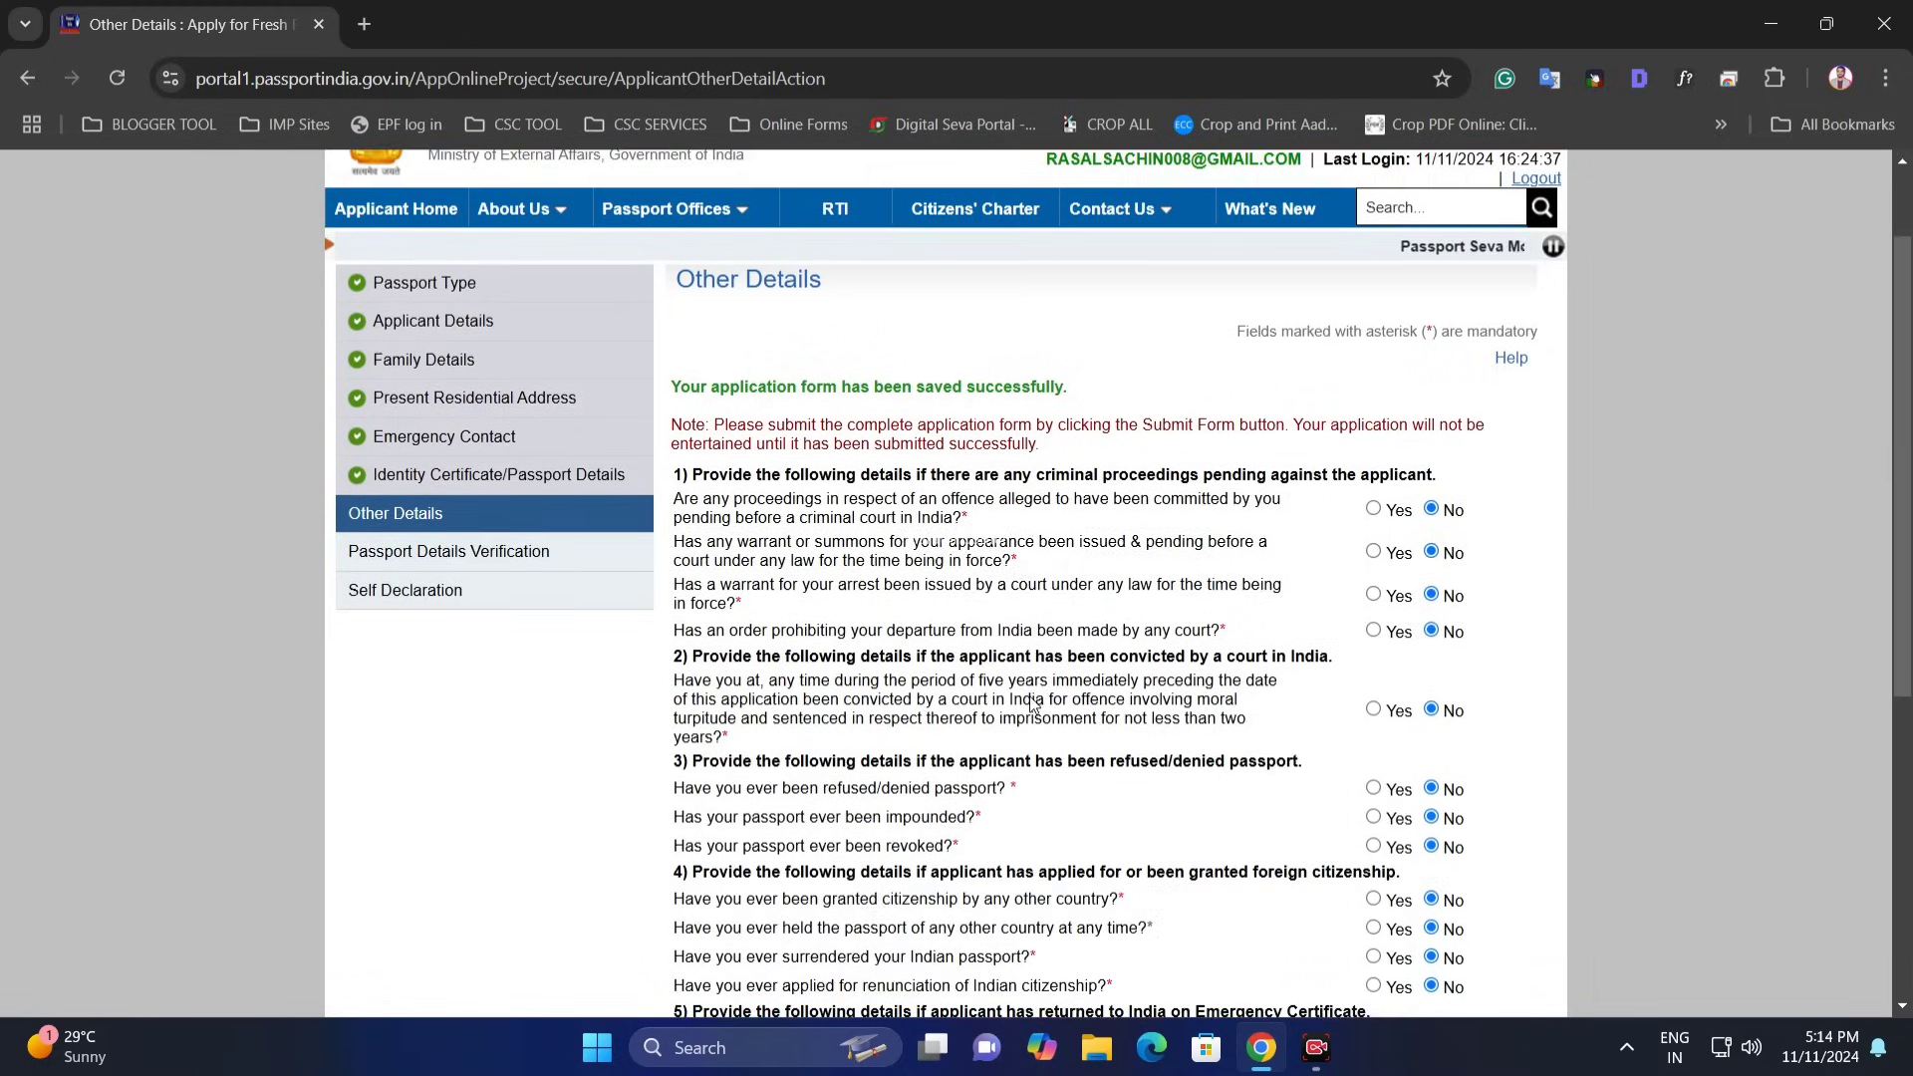
pyautogui.scroll(-7, 1098, 701)
pyautogui.scroll(-1, 1099, 701)
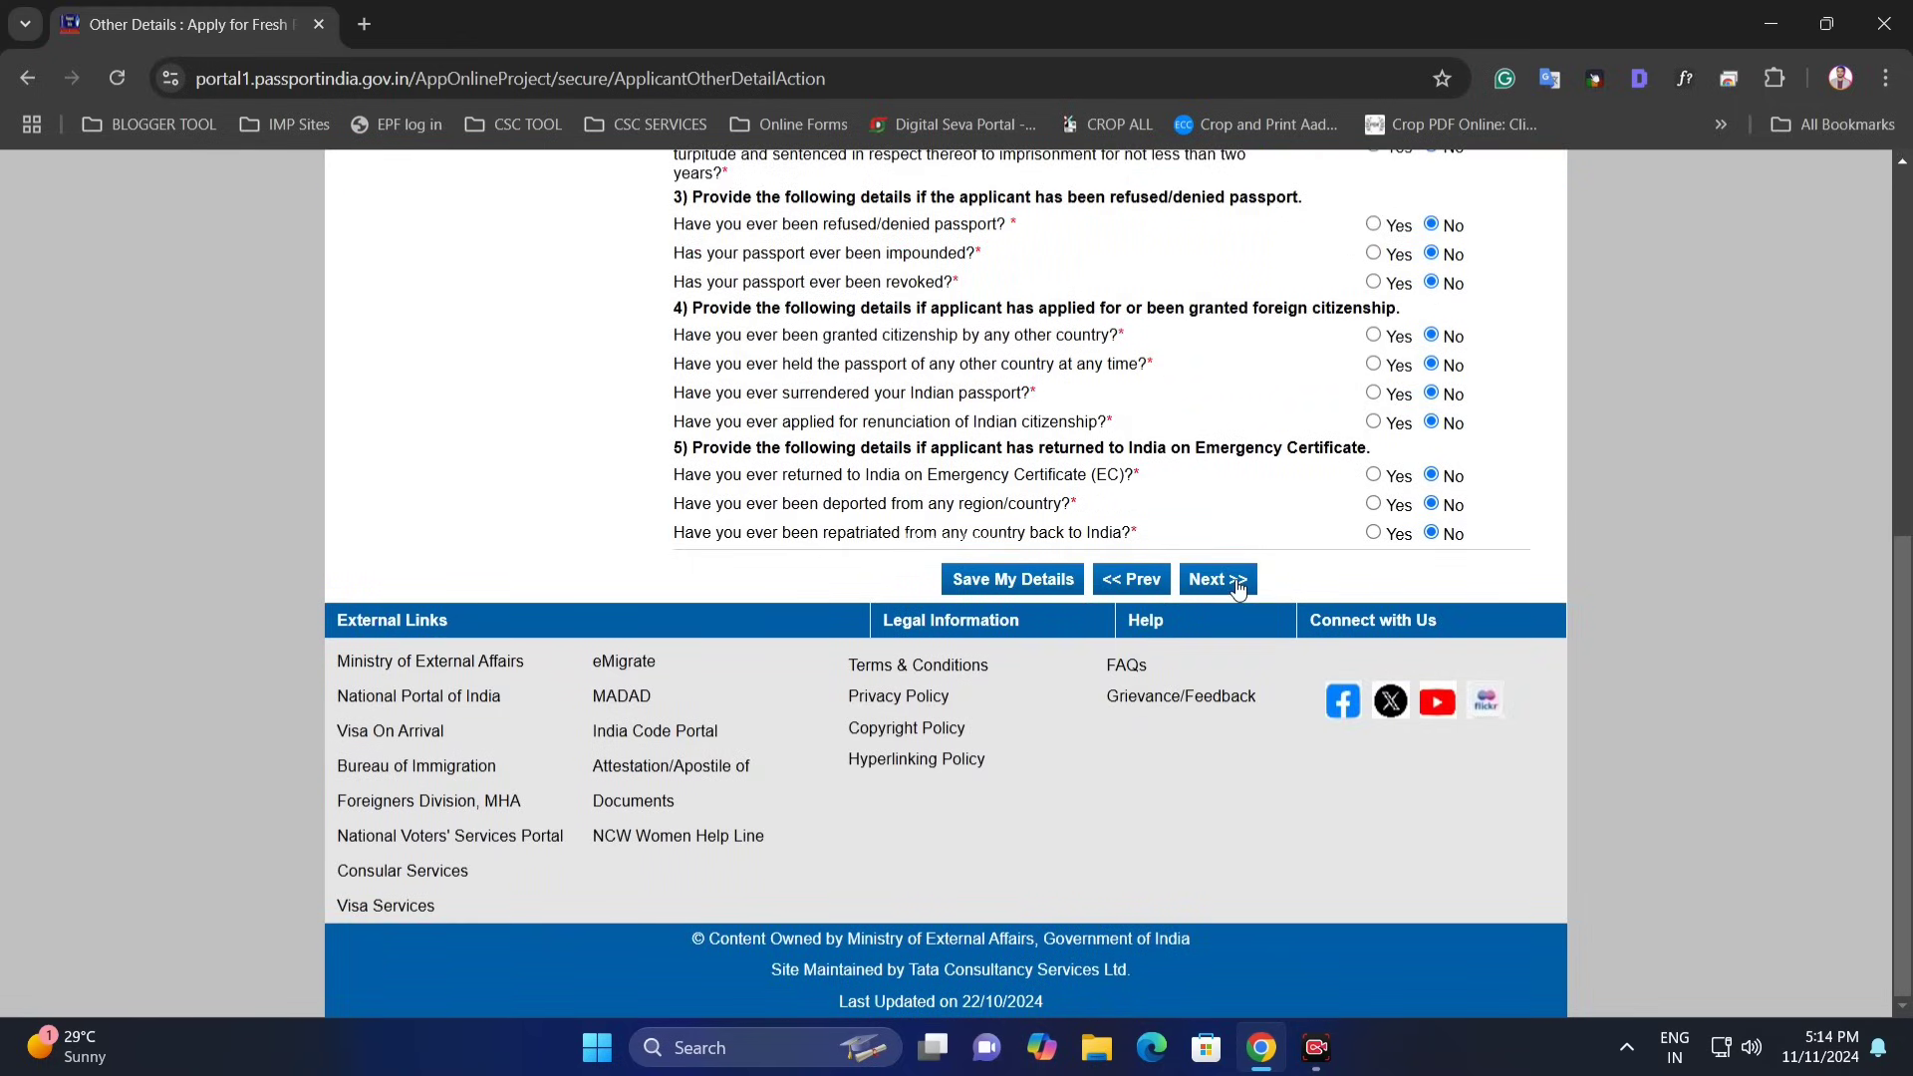
pyautogui.click(1238, 586)
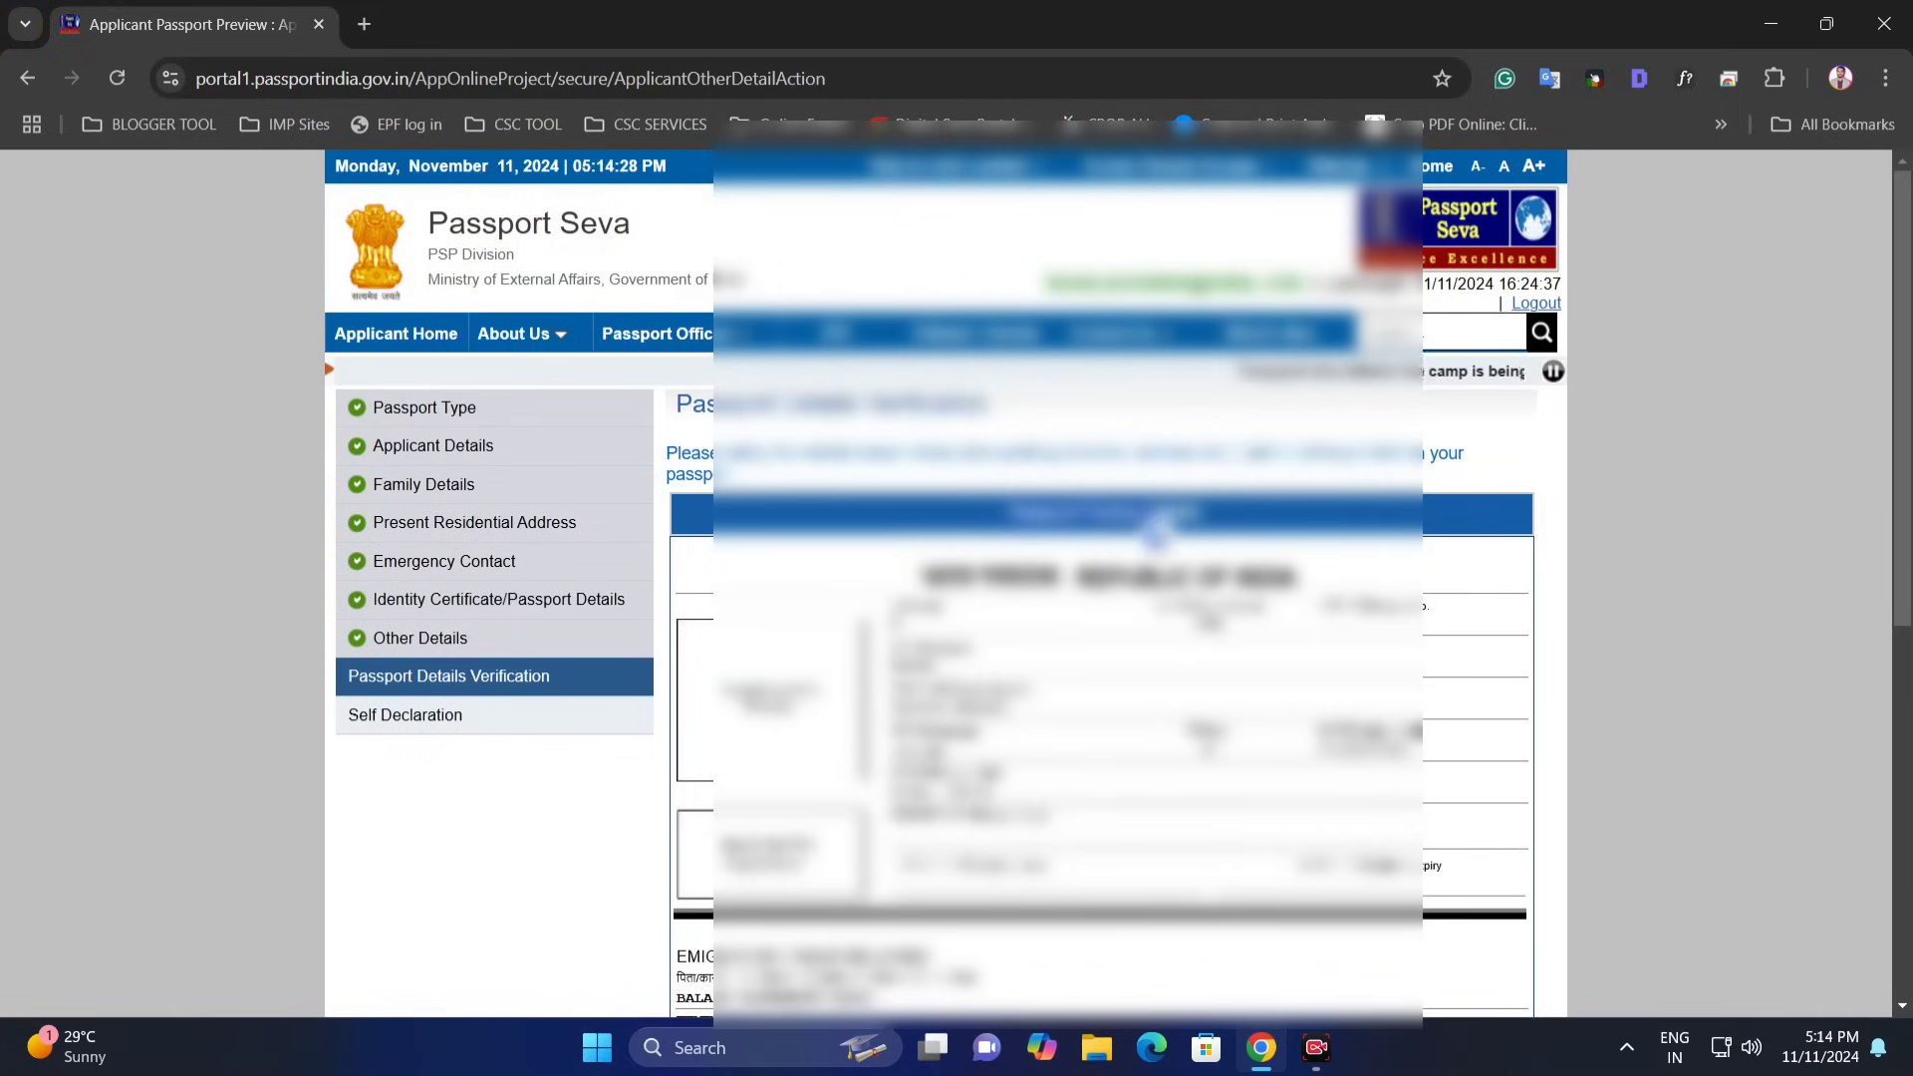
pyautogui.scroll(-3, 1106, 578)
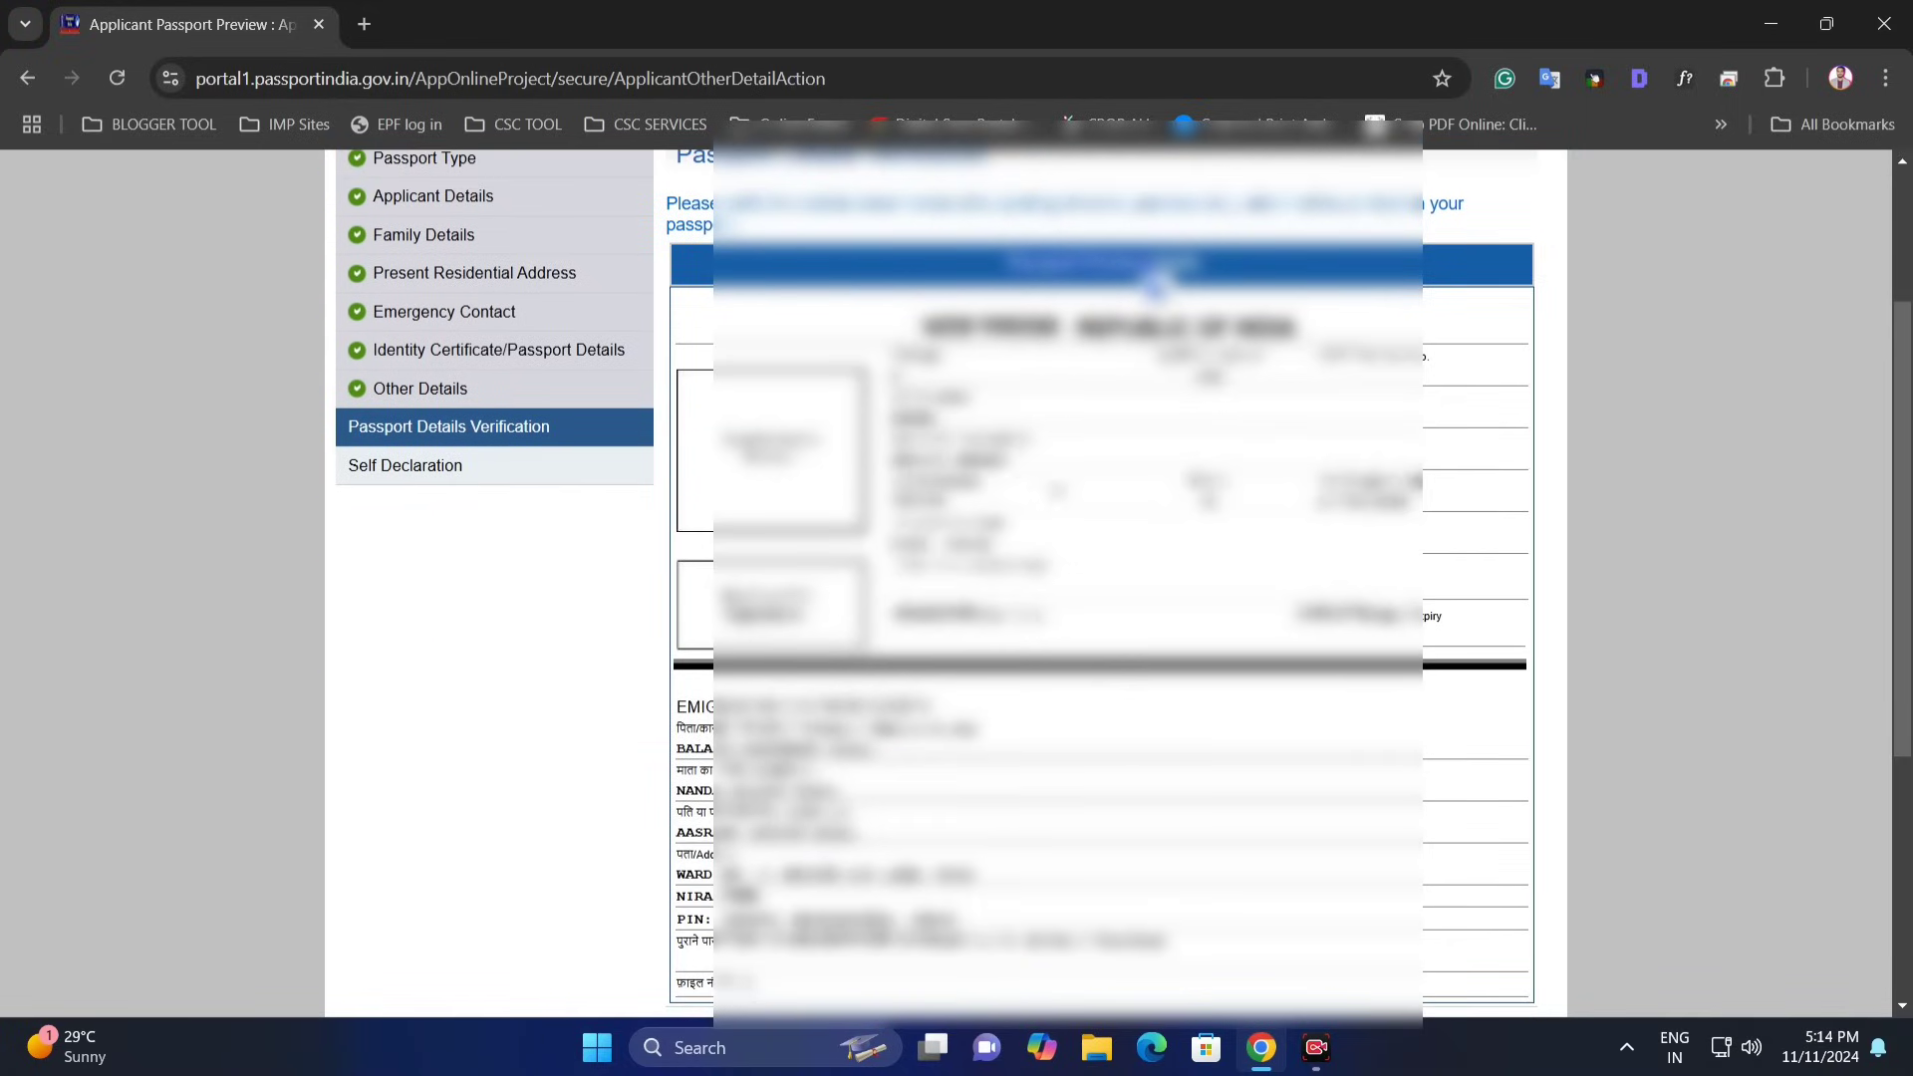
pyautogui.scroll(-1, 1041, 488)
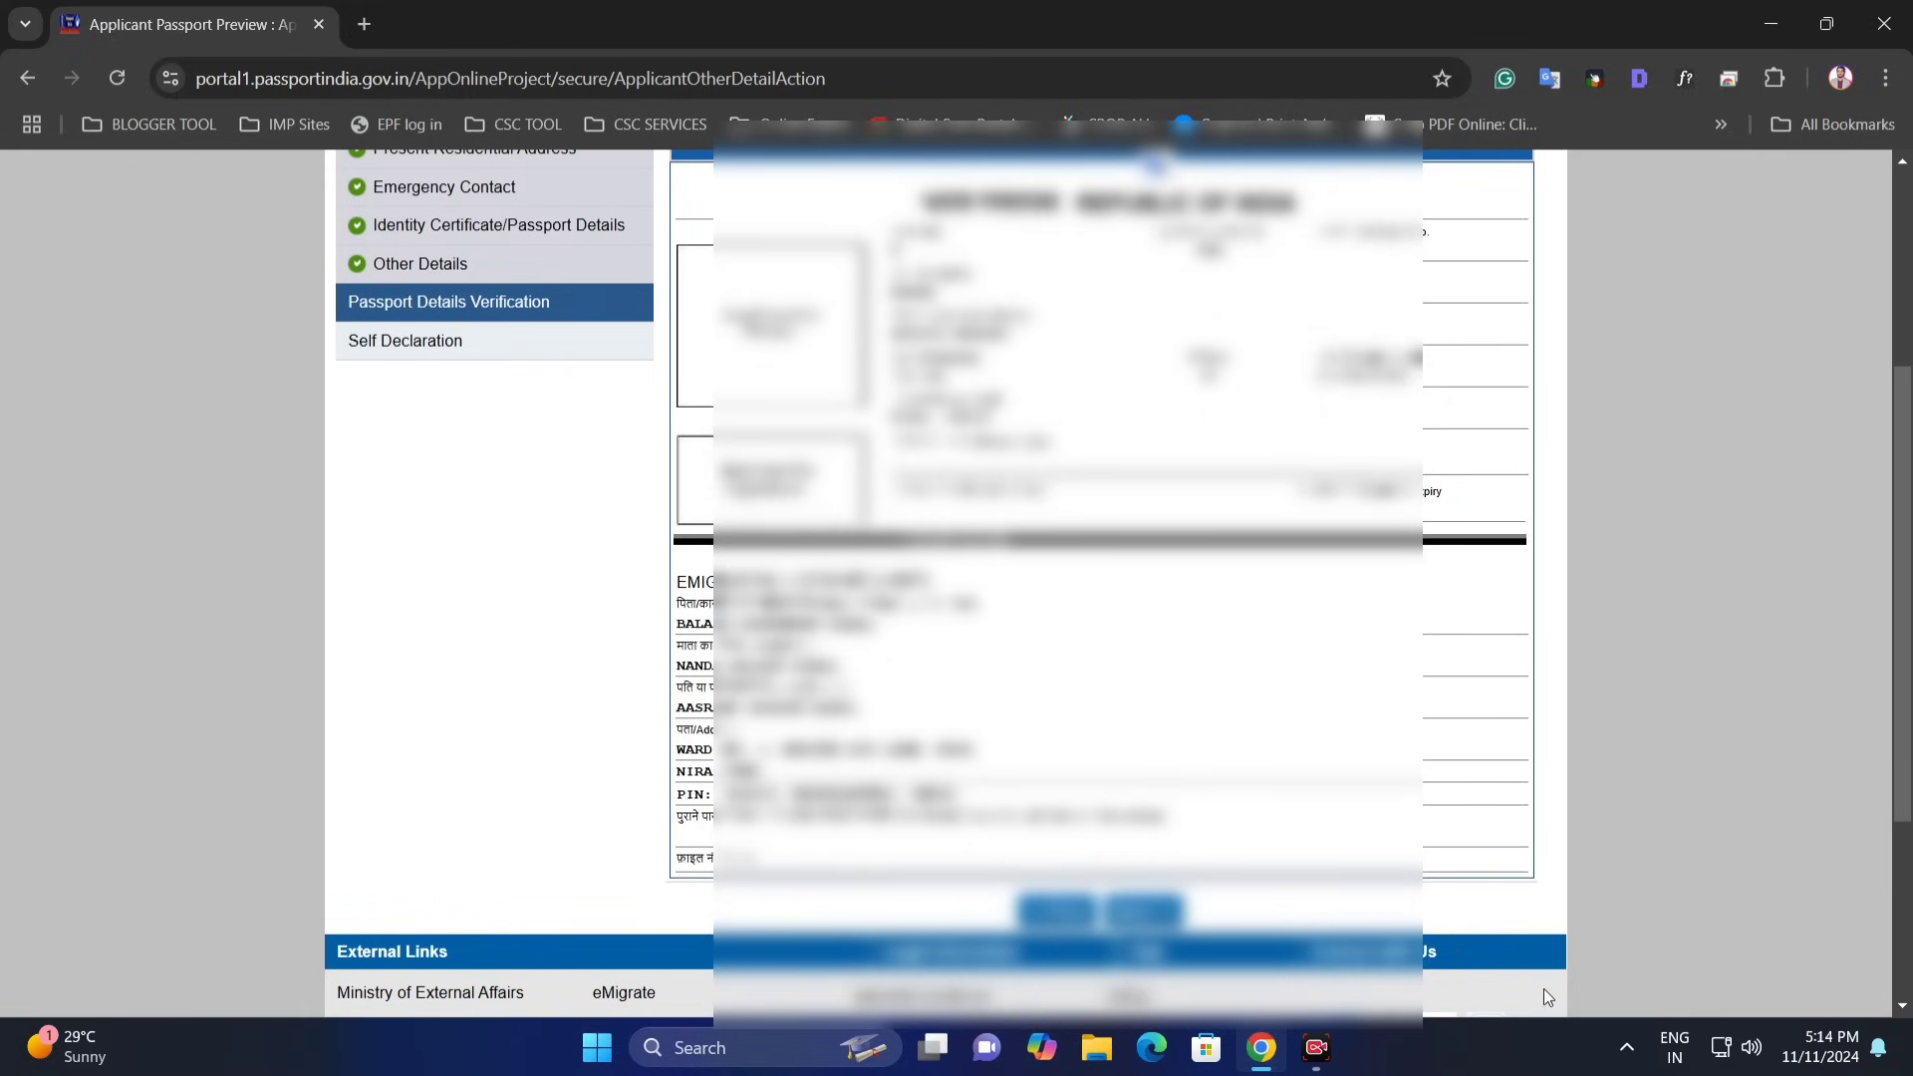
# - On the Self Declaration form, select PAN Card as proof of birth
pyautogui.click(1141, 910)
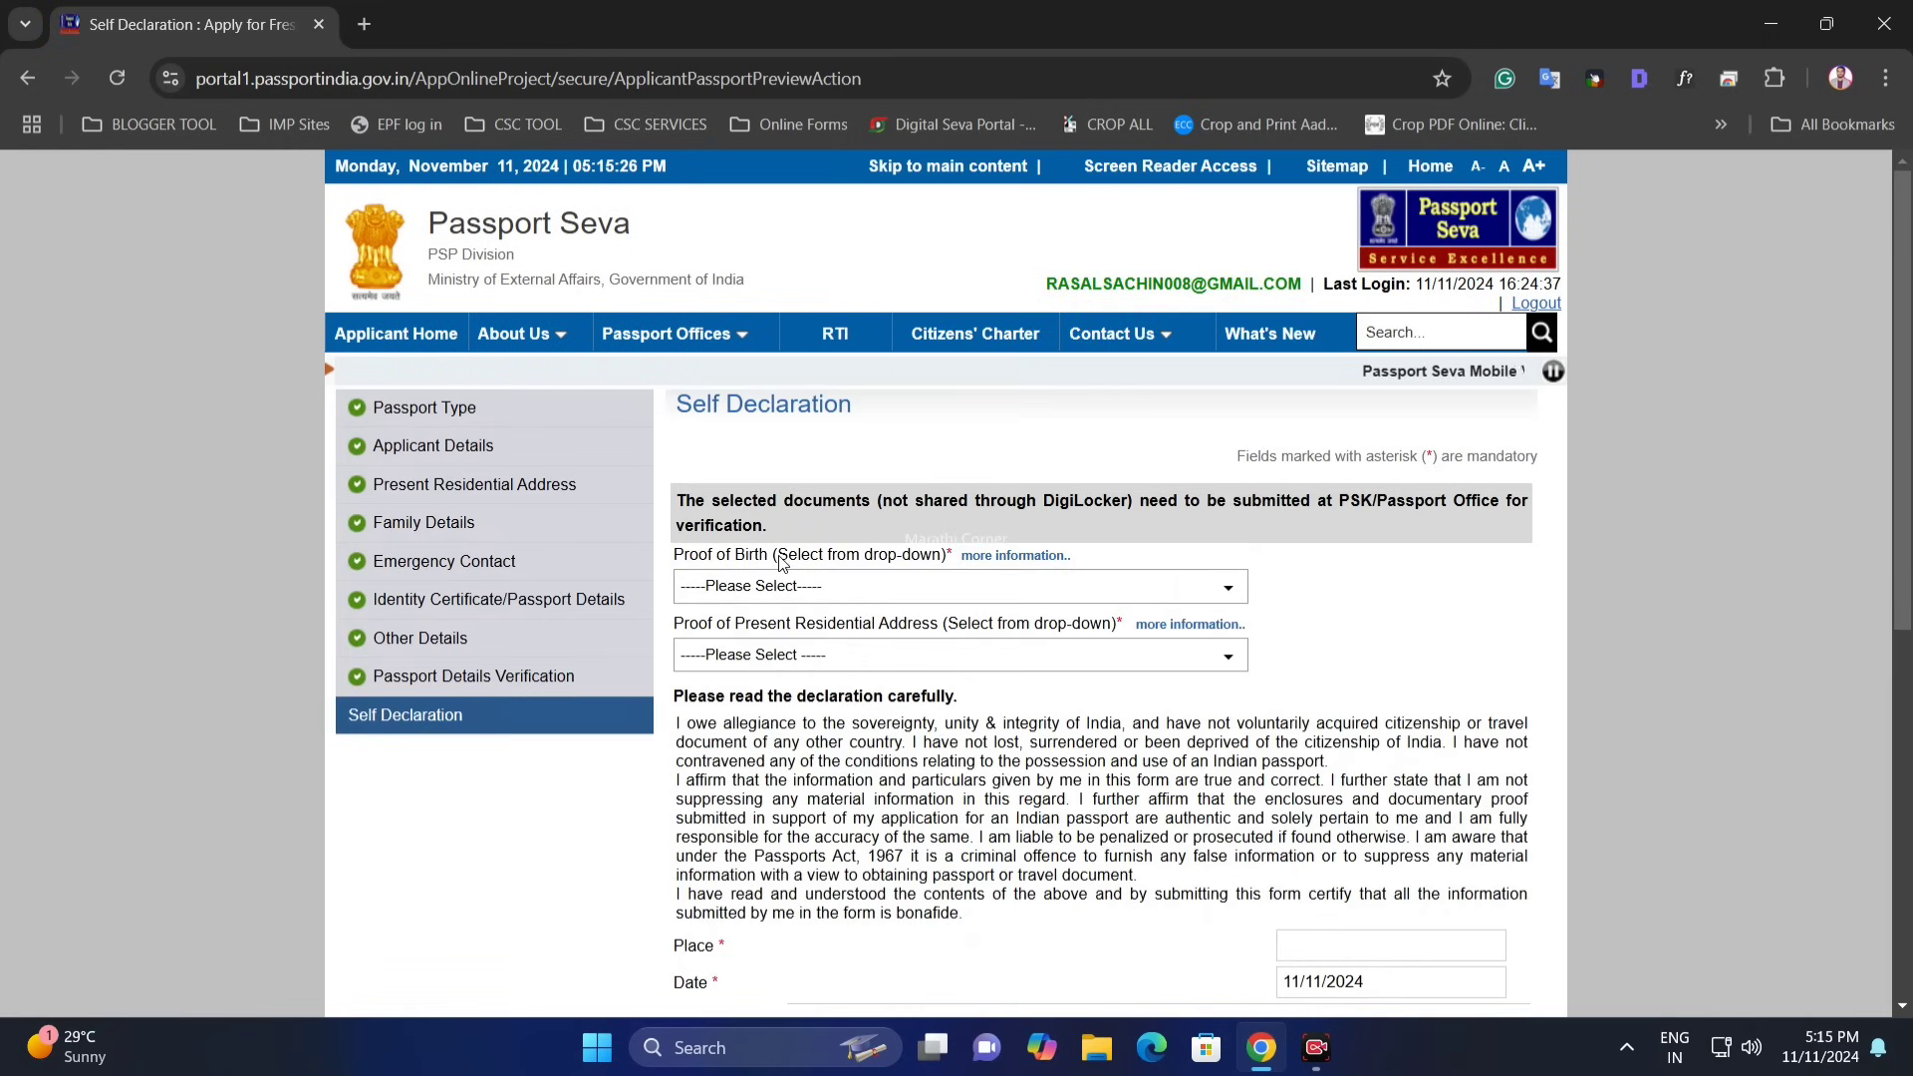
pyautogui.moveTo(675, 559); pyautogui.dragTo(763, 558)
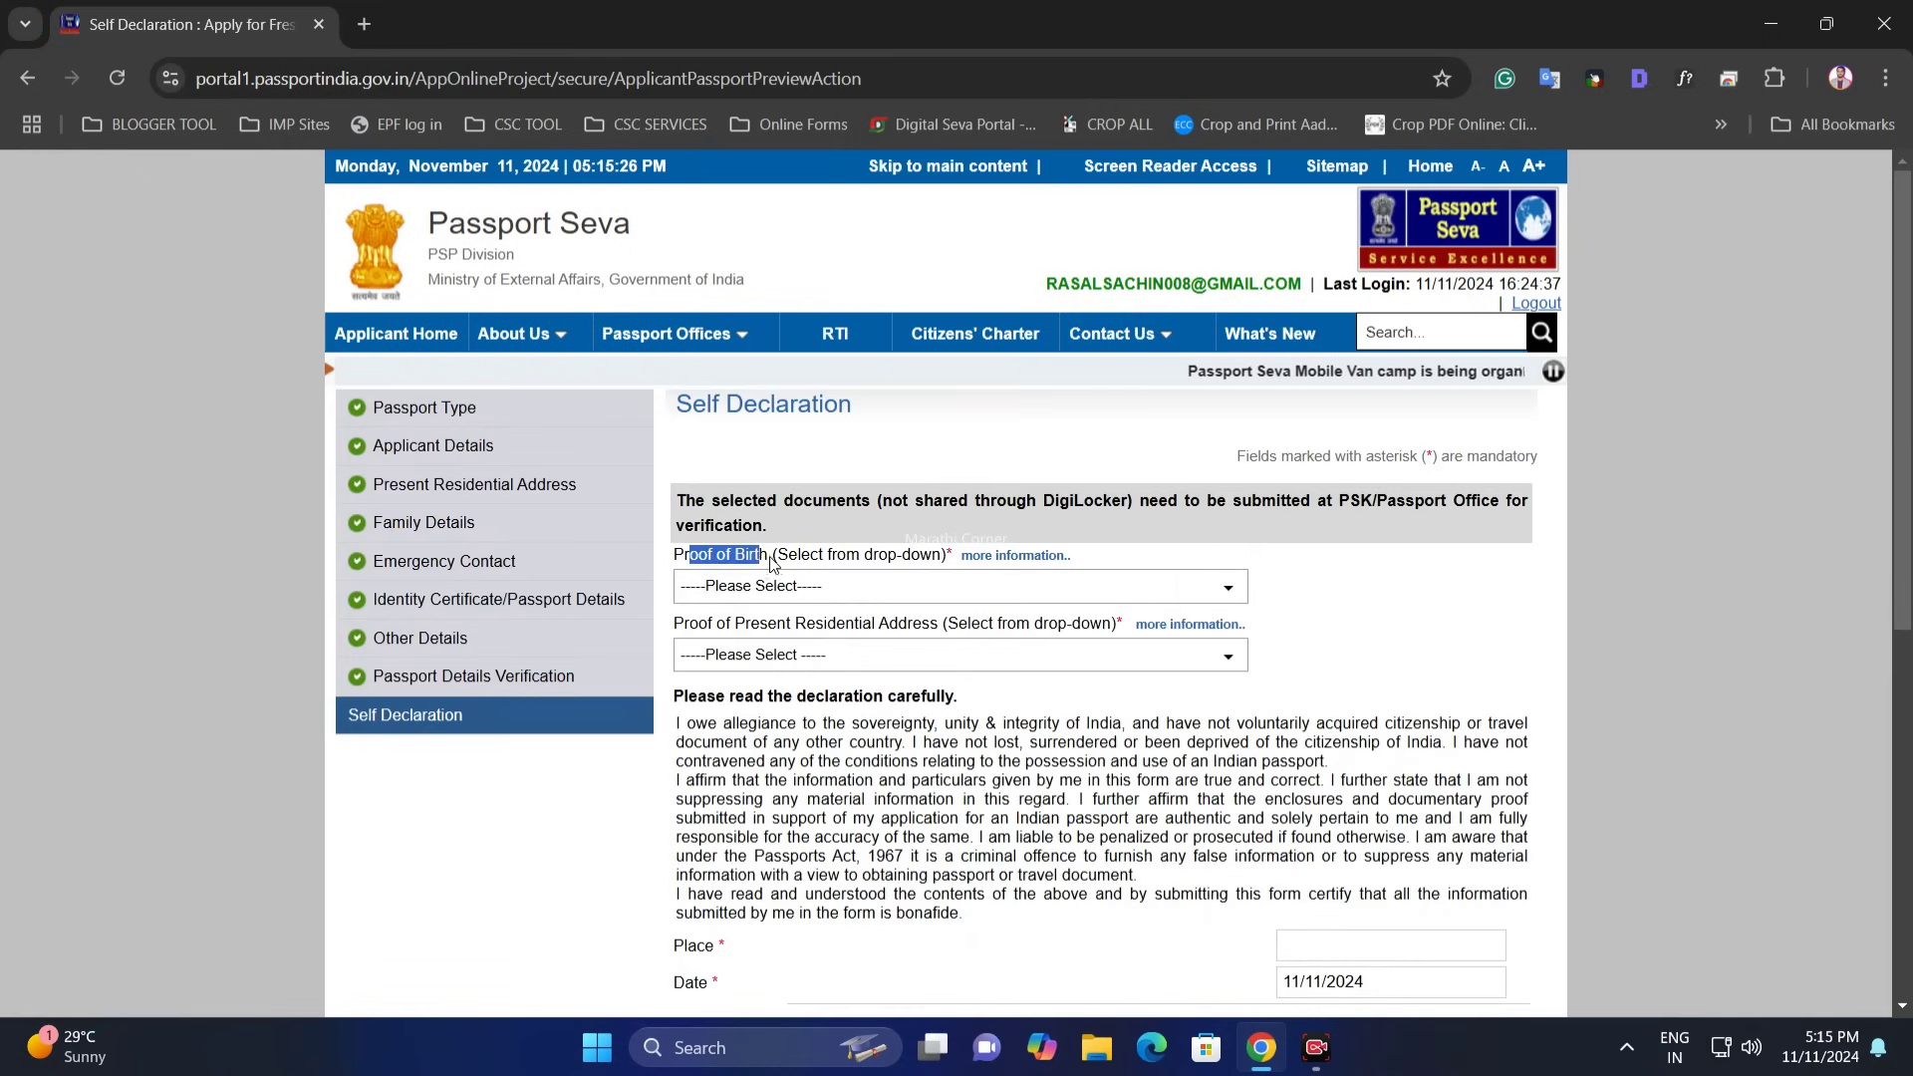
pyautogui.click(773, 563)
pyautogui.scroll(-1, 762, 460)
pyautogui.click(763, 462)
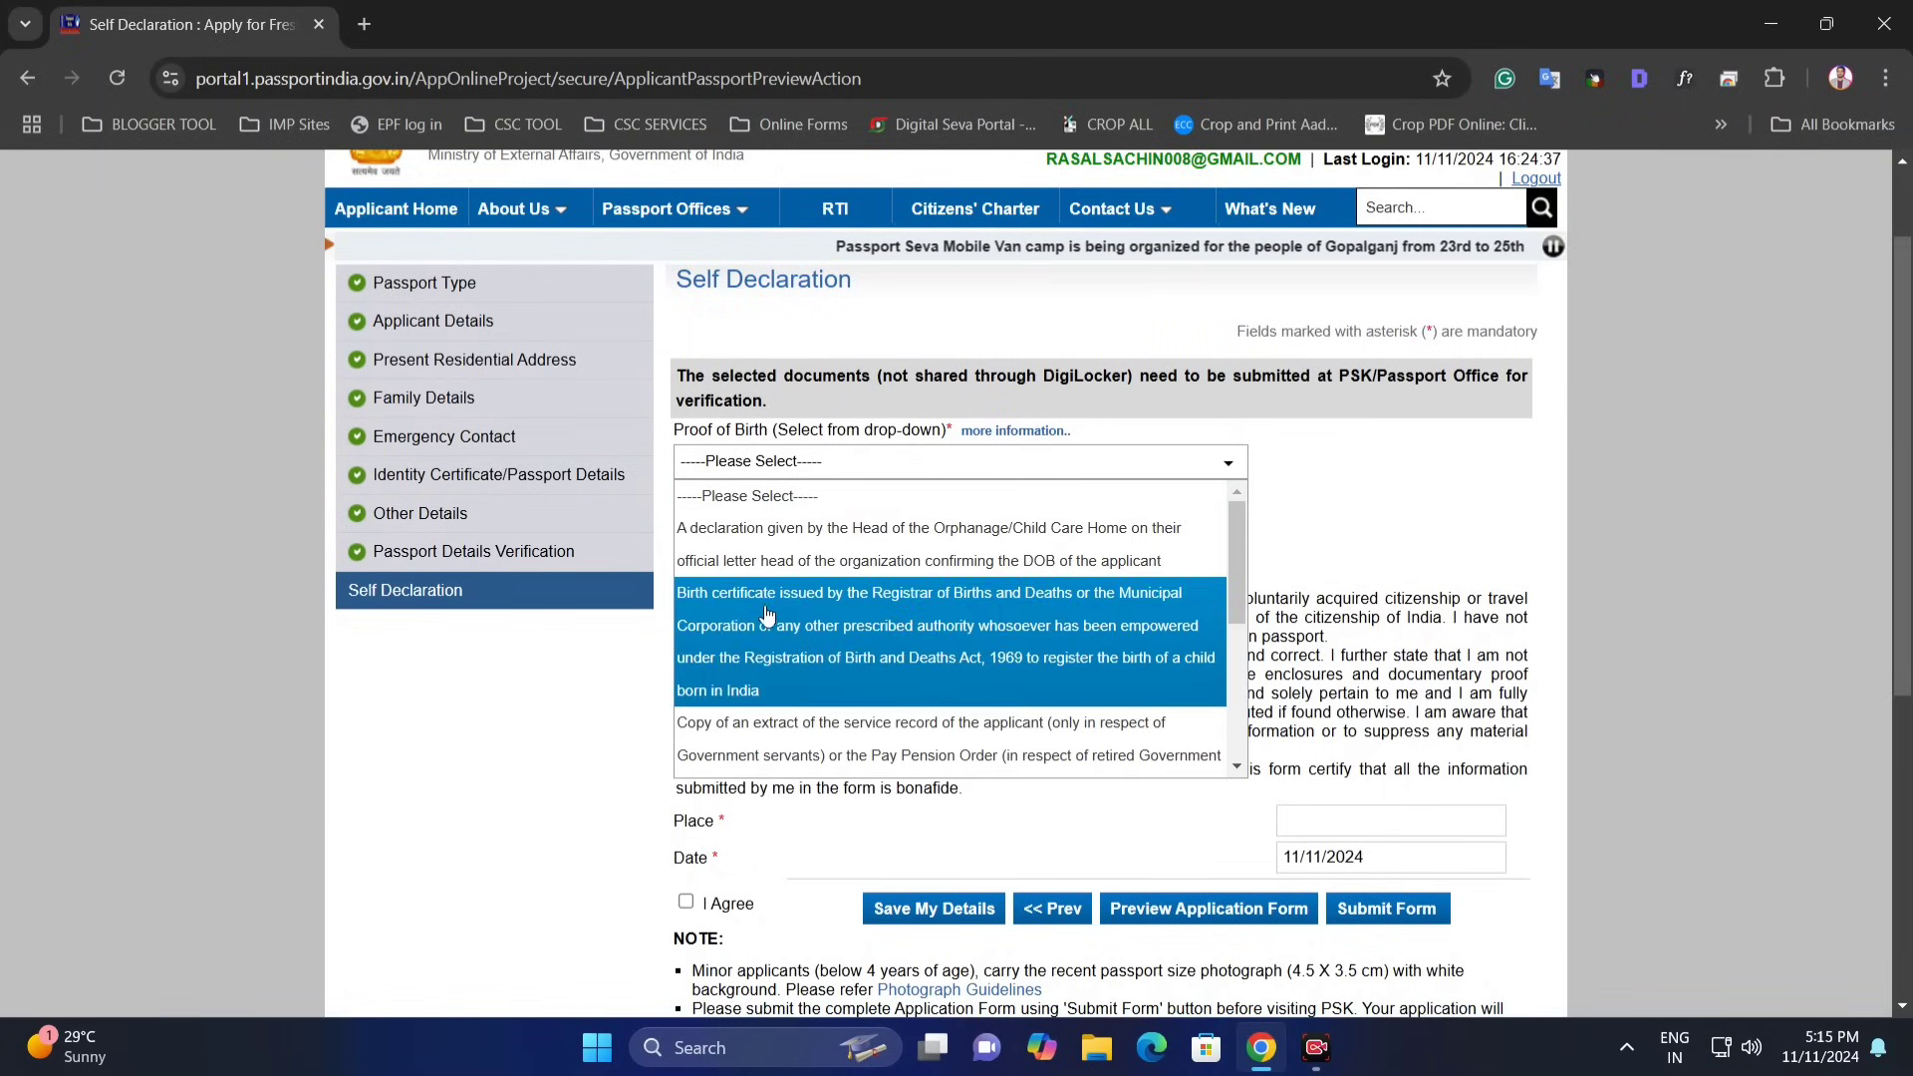
pyautogui.scroll(-1, 783, 629)
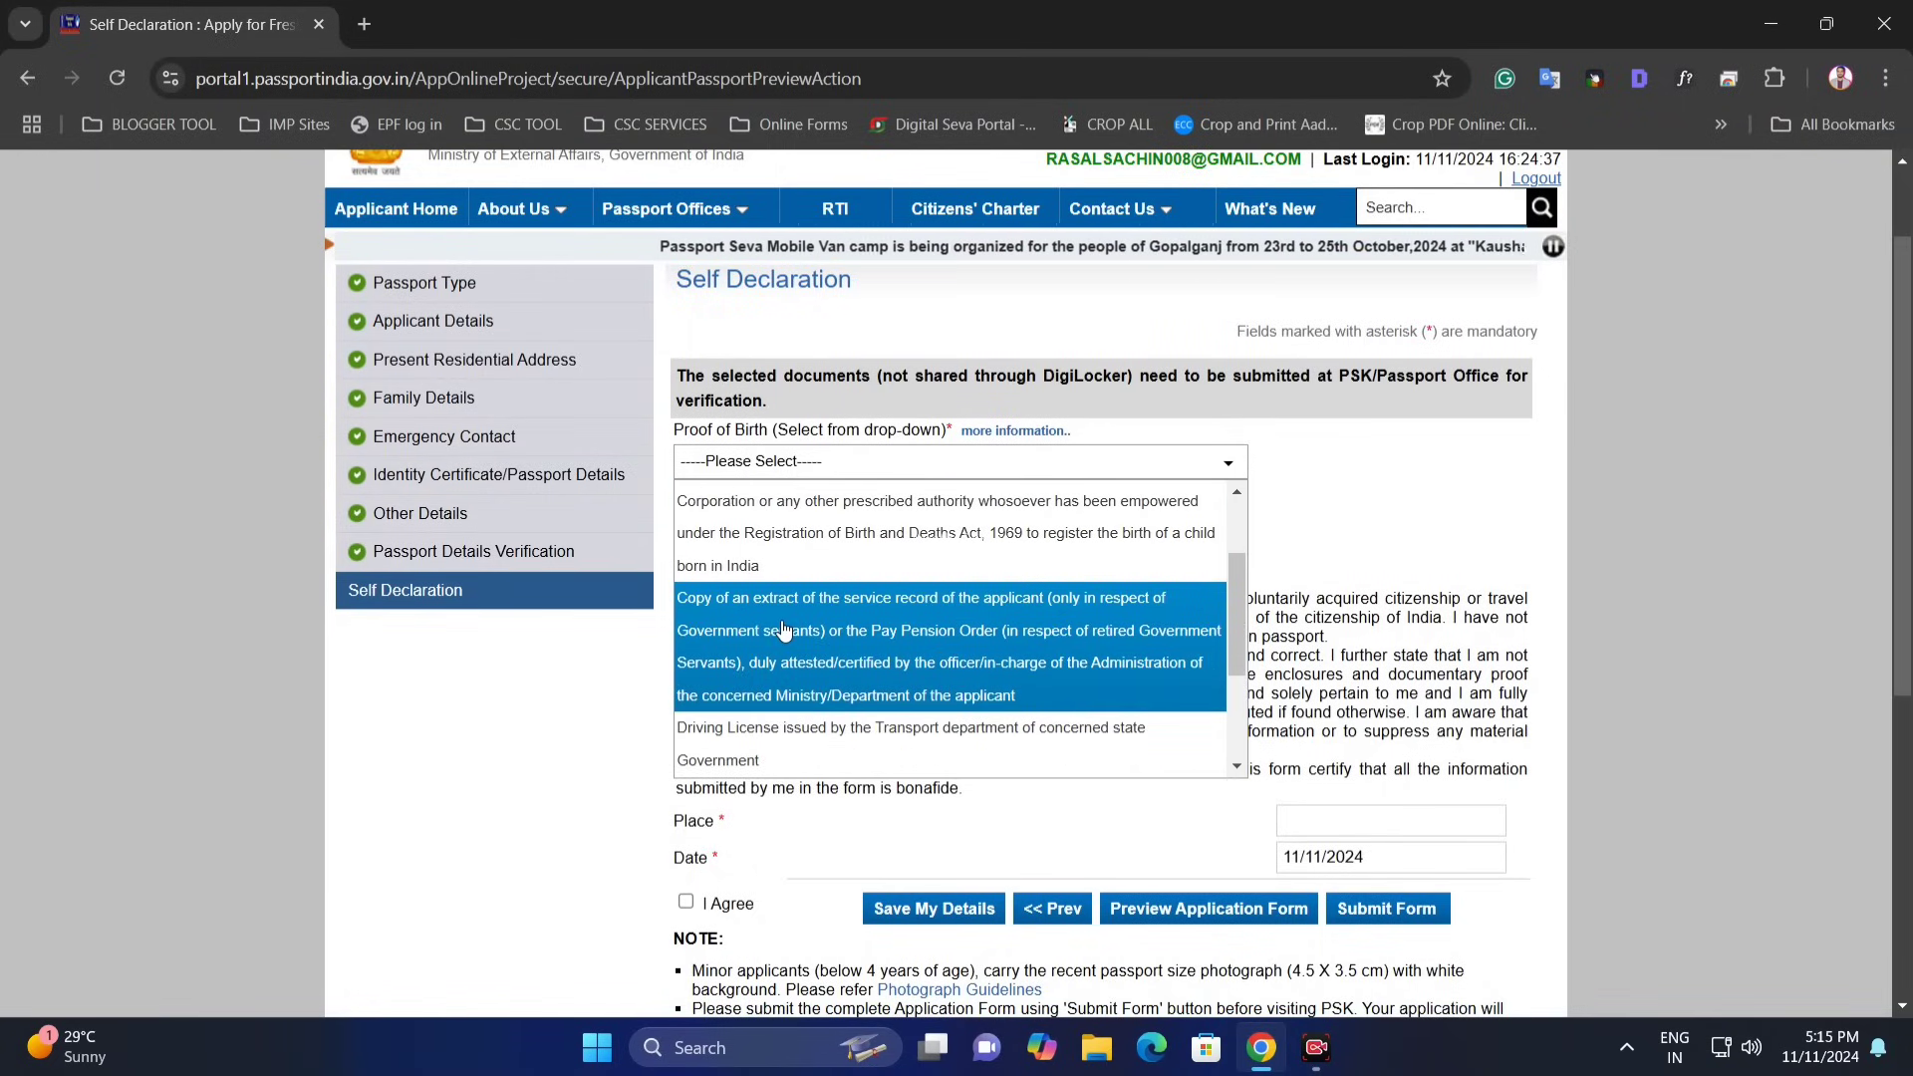
pyautogui.scroll(-2, 783, 628)
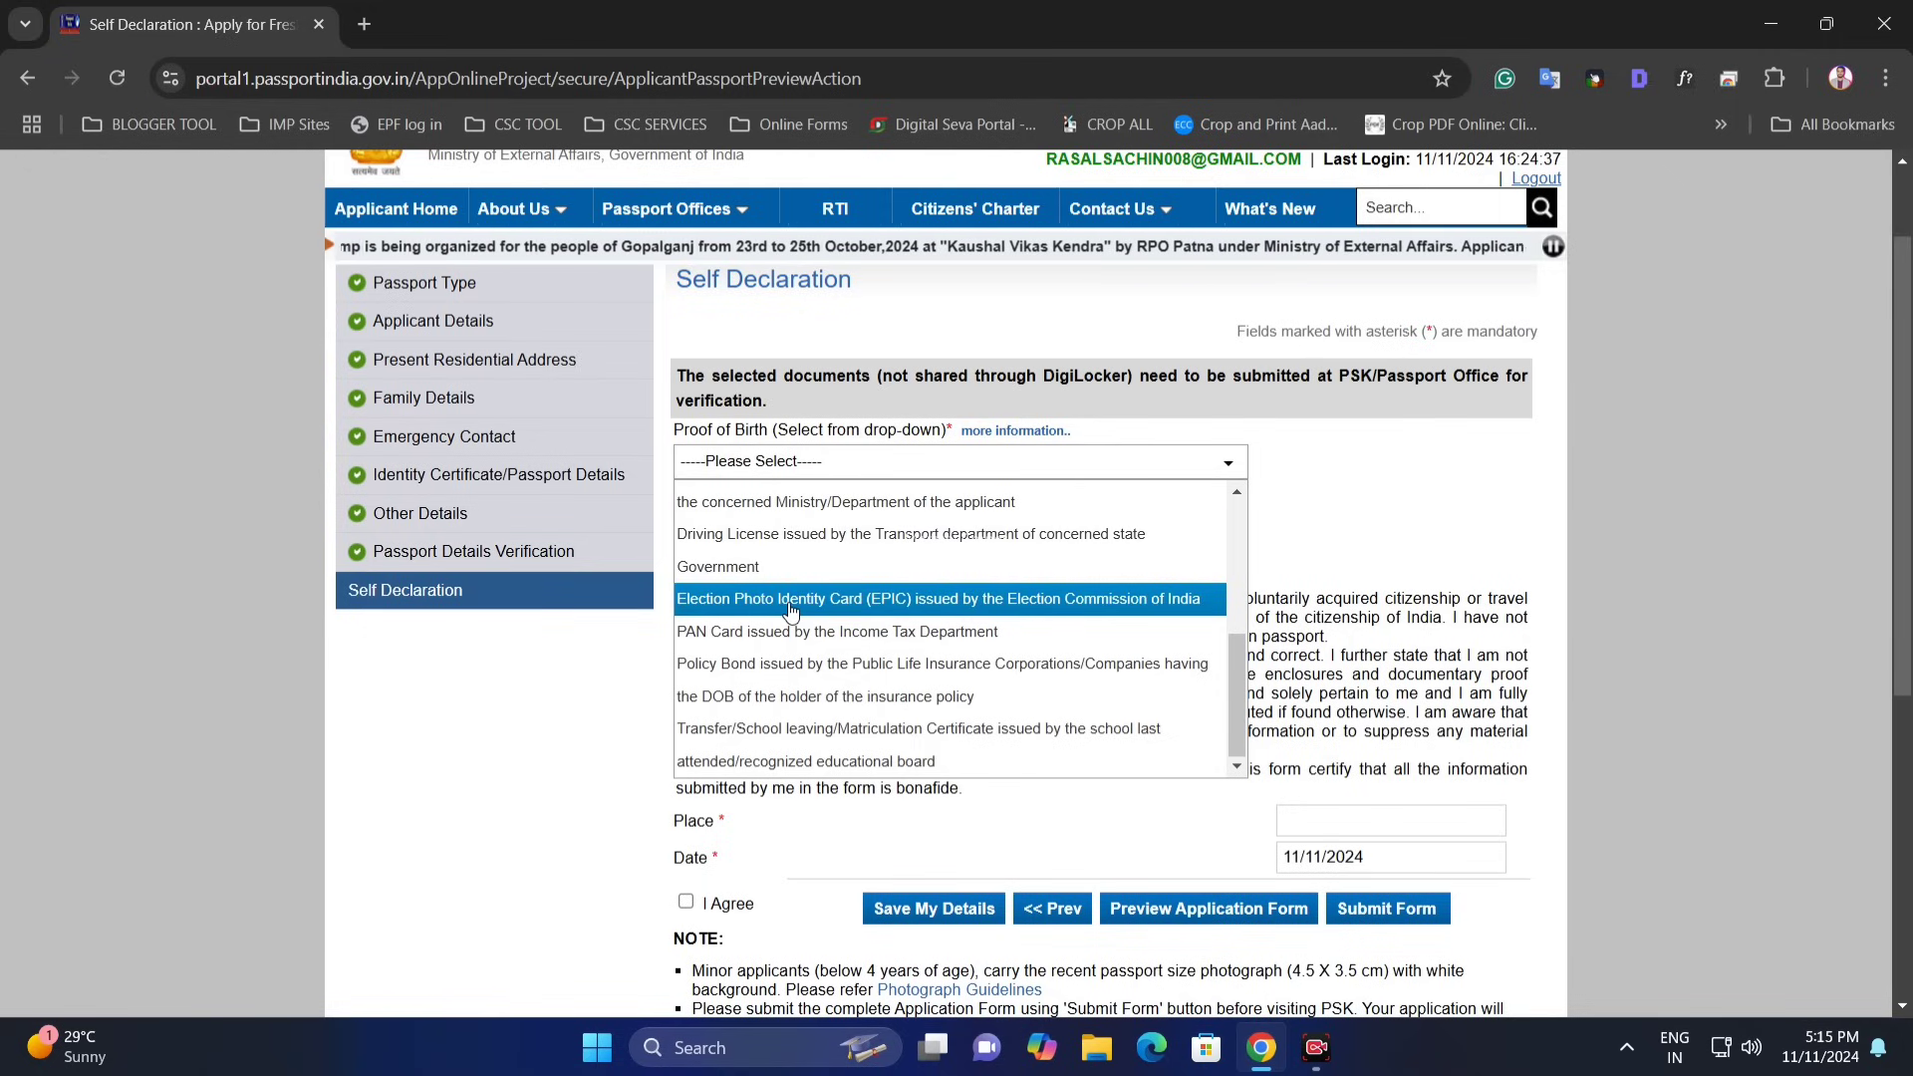
pyautogui.scroll(-3, 790, 643)
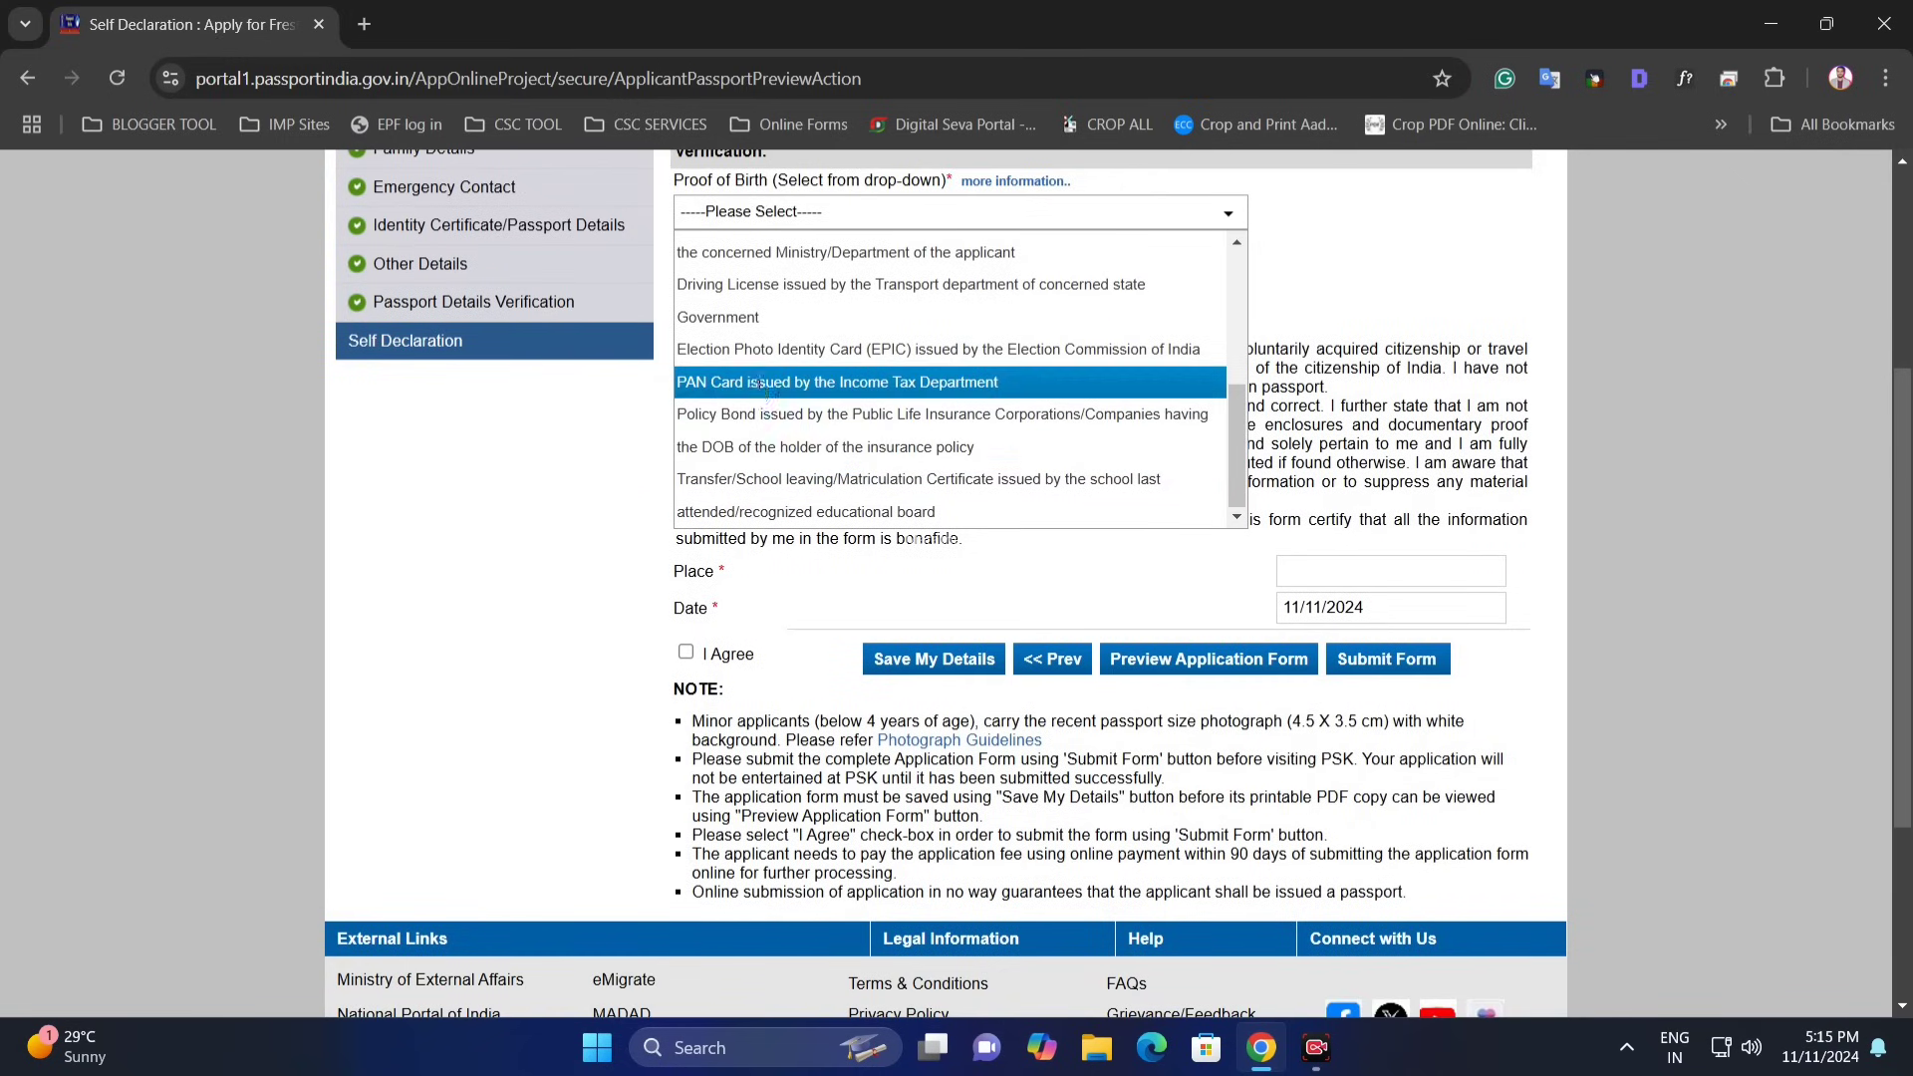
pyautogui.click(759, 383)
# - Select Aadhaar Card as the address proof document
pyautogui.scroll(2, 827, 319)
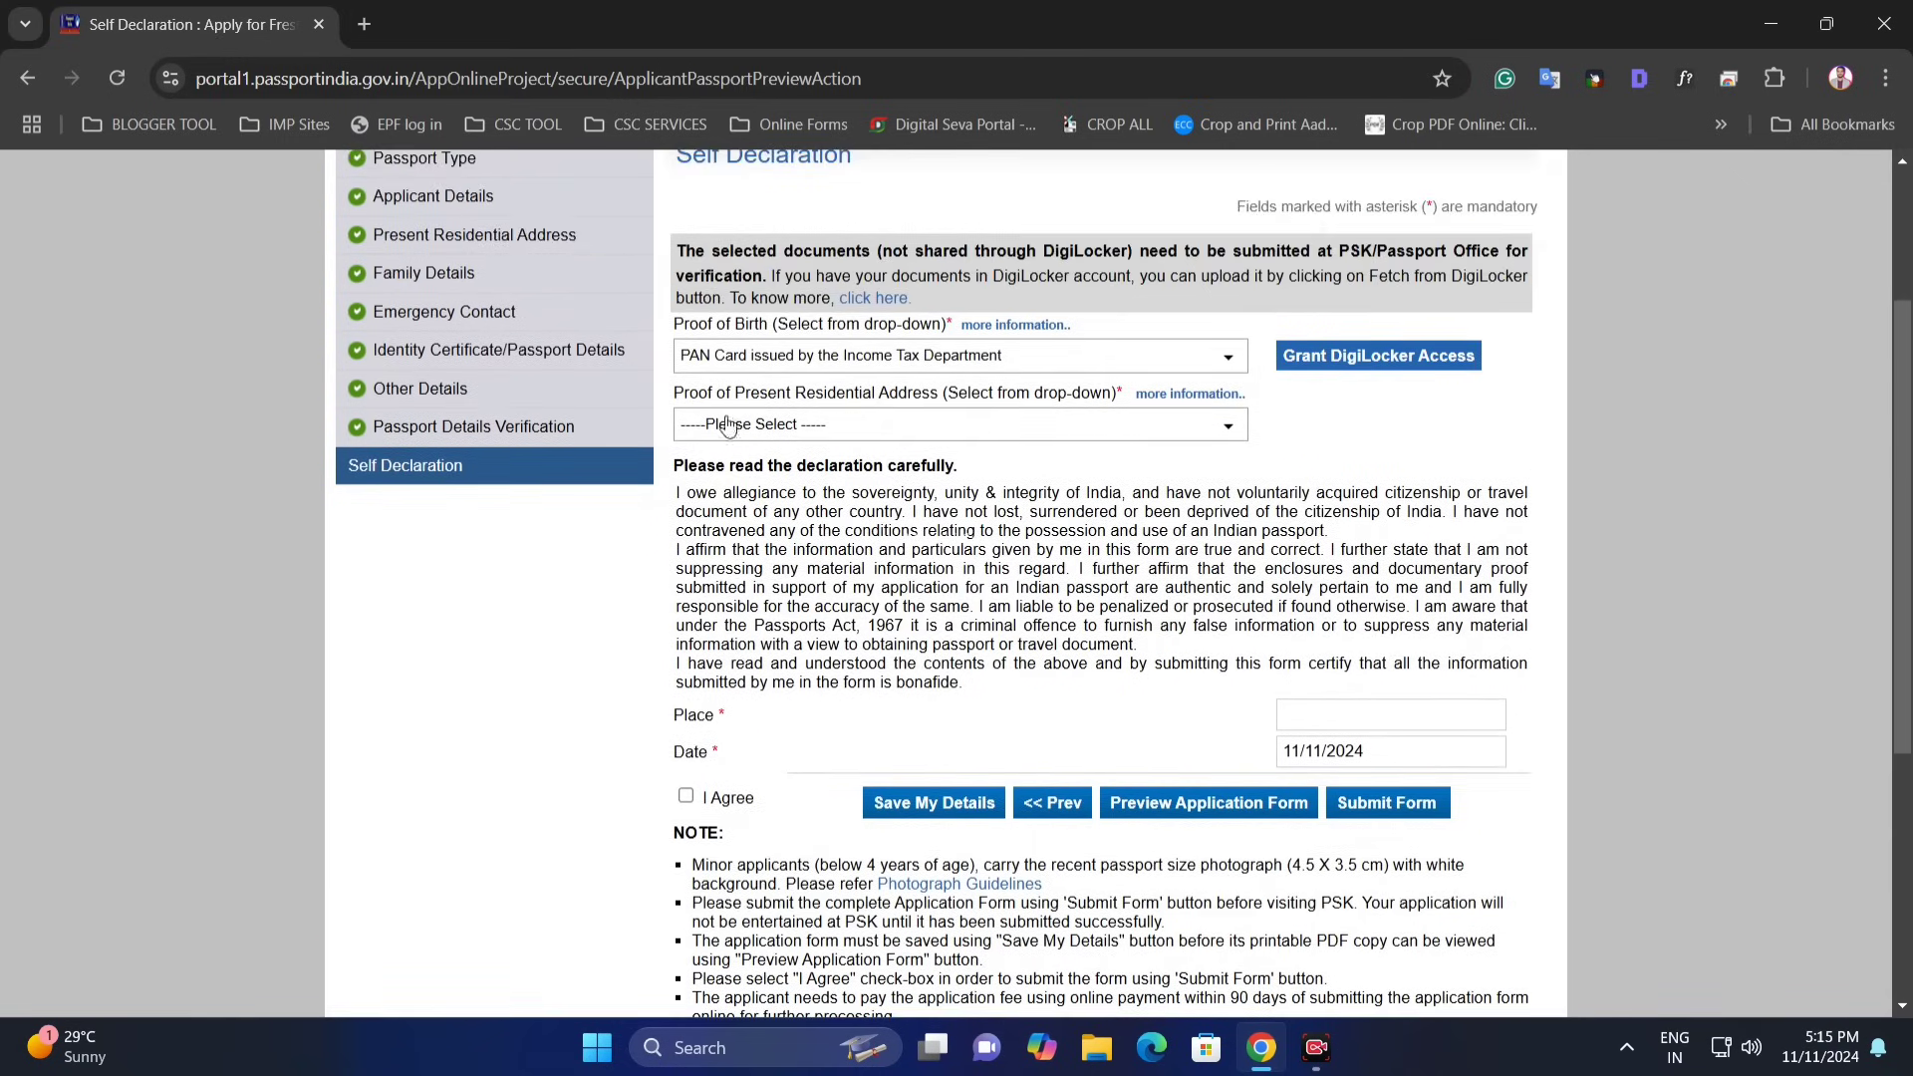
pyautogui.moveTo(889, 397); pyautogui.dragTo(929, 397)
pyautogui.click(799, 426)
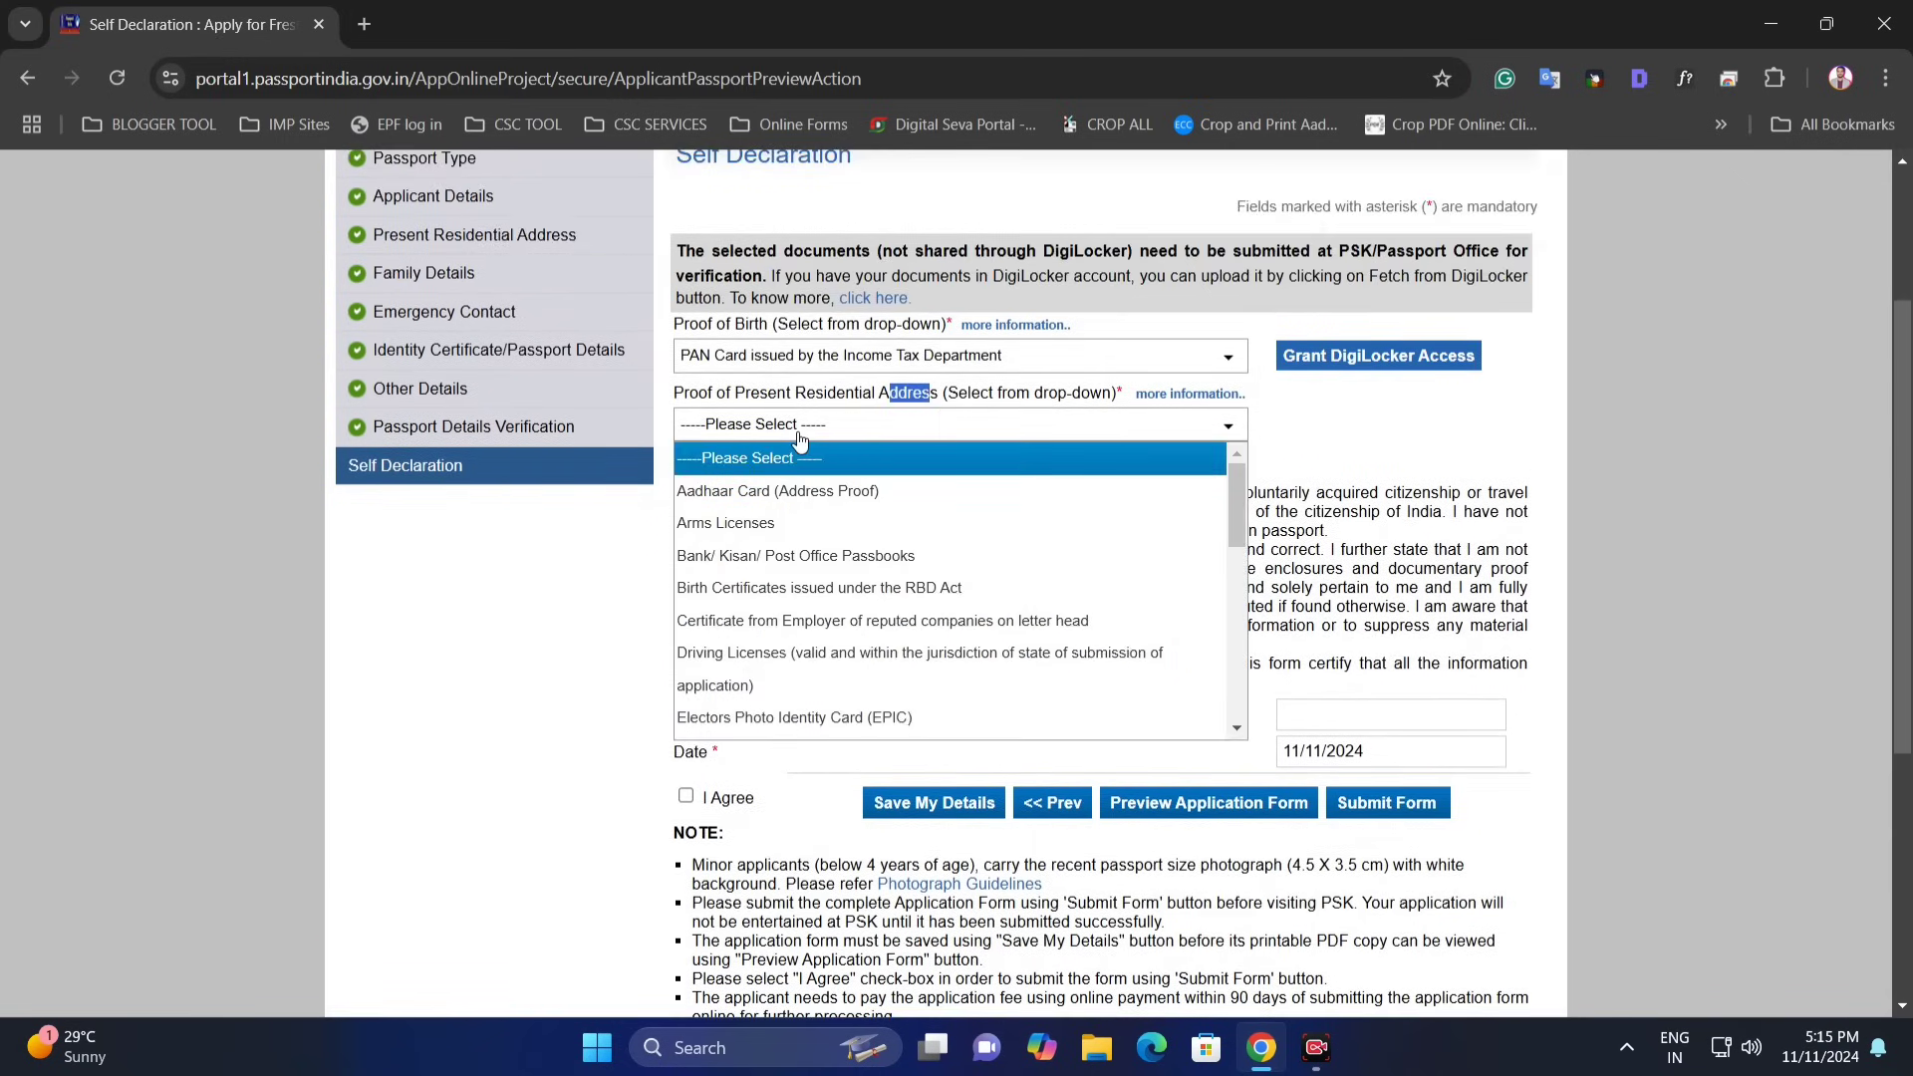
pyautogui.click(816, 491)
pyautogui.click(959, 531)
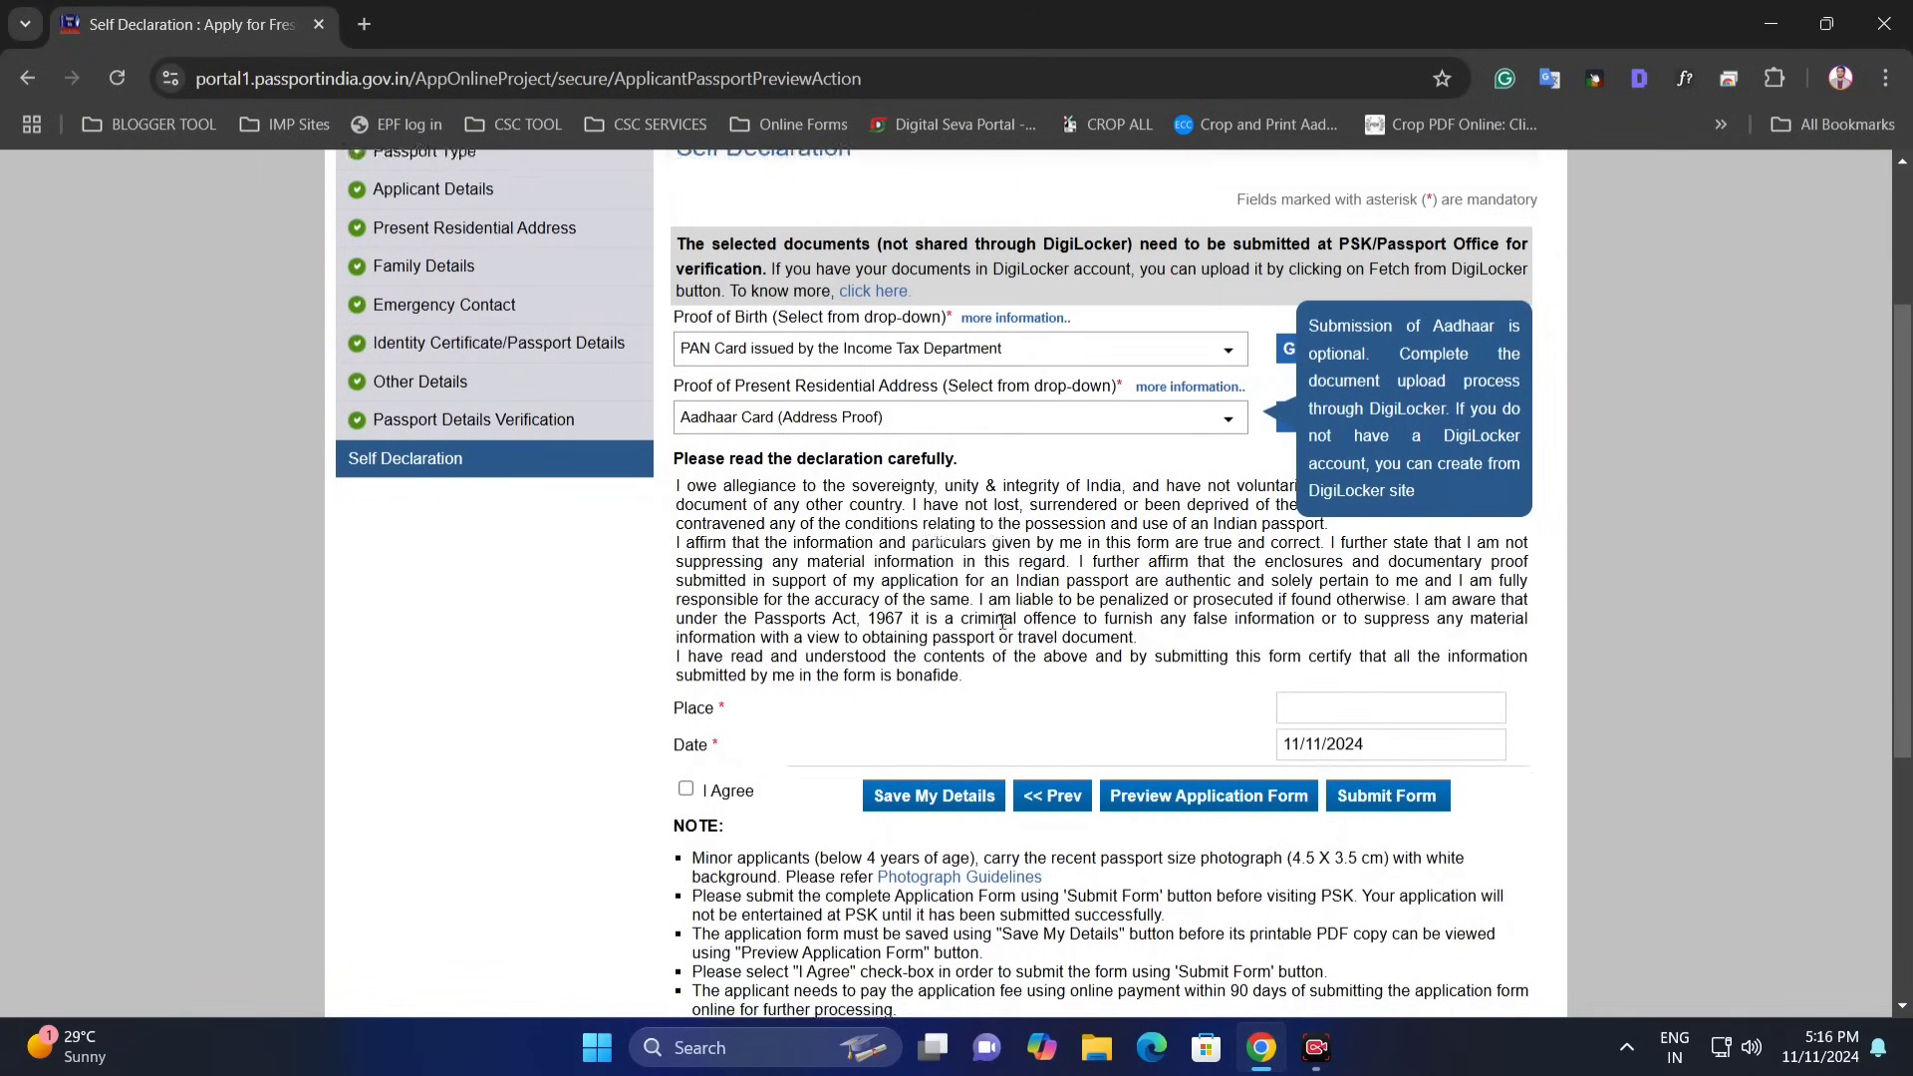
# - Enter Nira as the place, accept the declaration, and save
pyautogui.scroll(-1, 745, 632)
pyautogui.click(1290, 591)
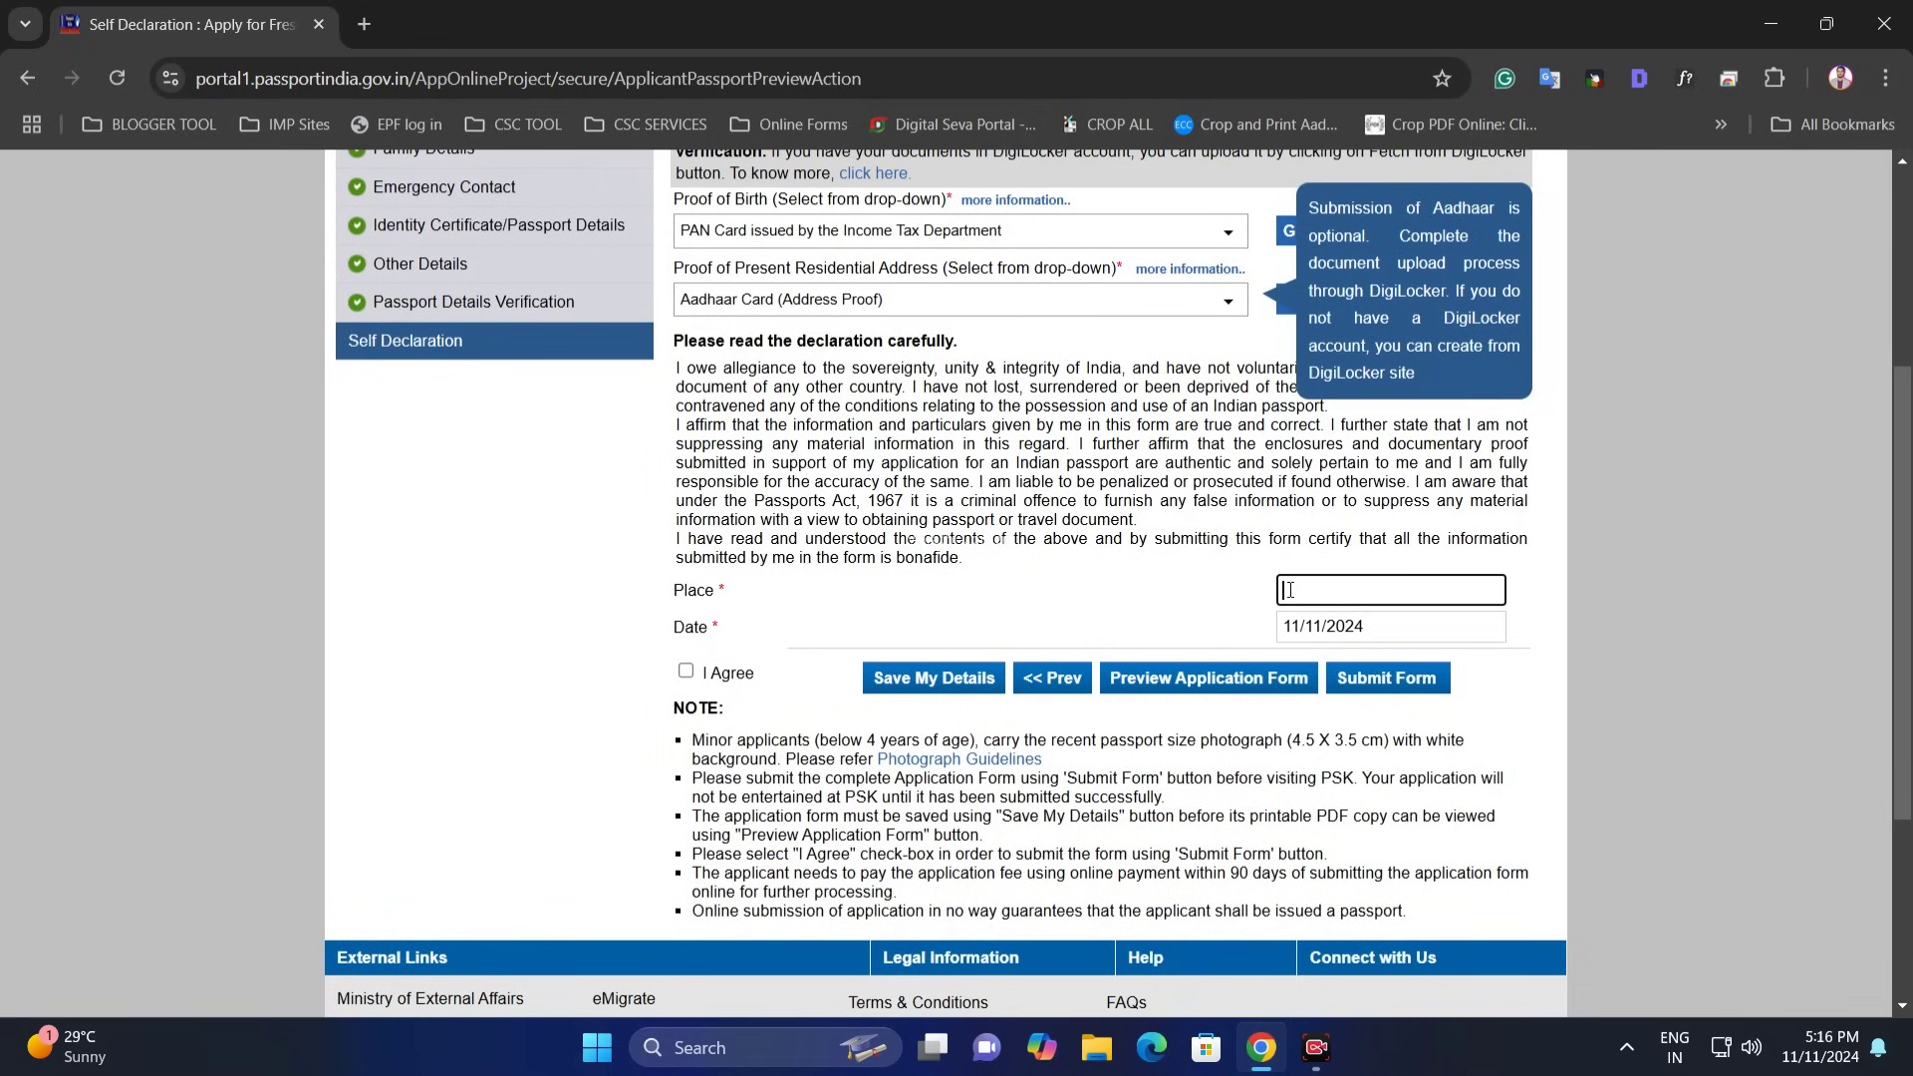
pyautogui.click(686, 673)
pyautogui.click(1324, 591)
pyautogui.write('Nira')
pyautogui.click(929, 677)
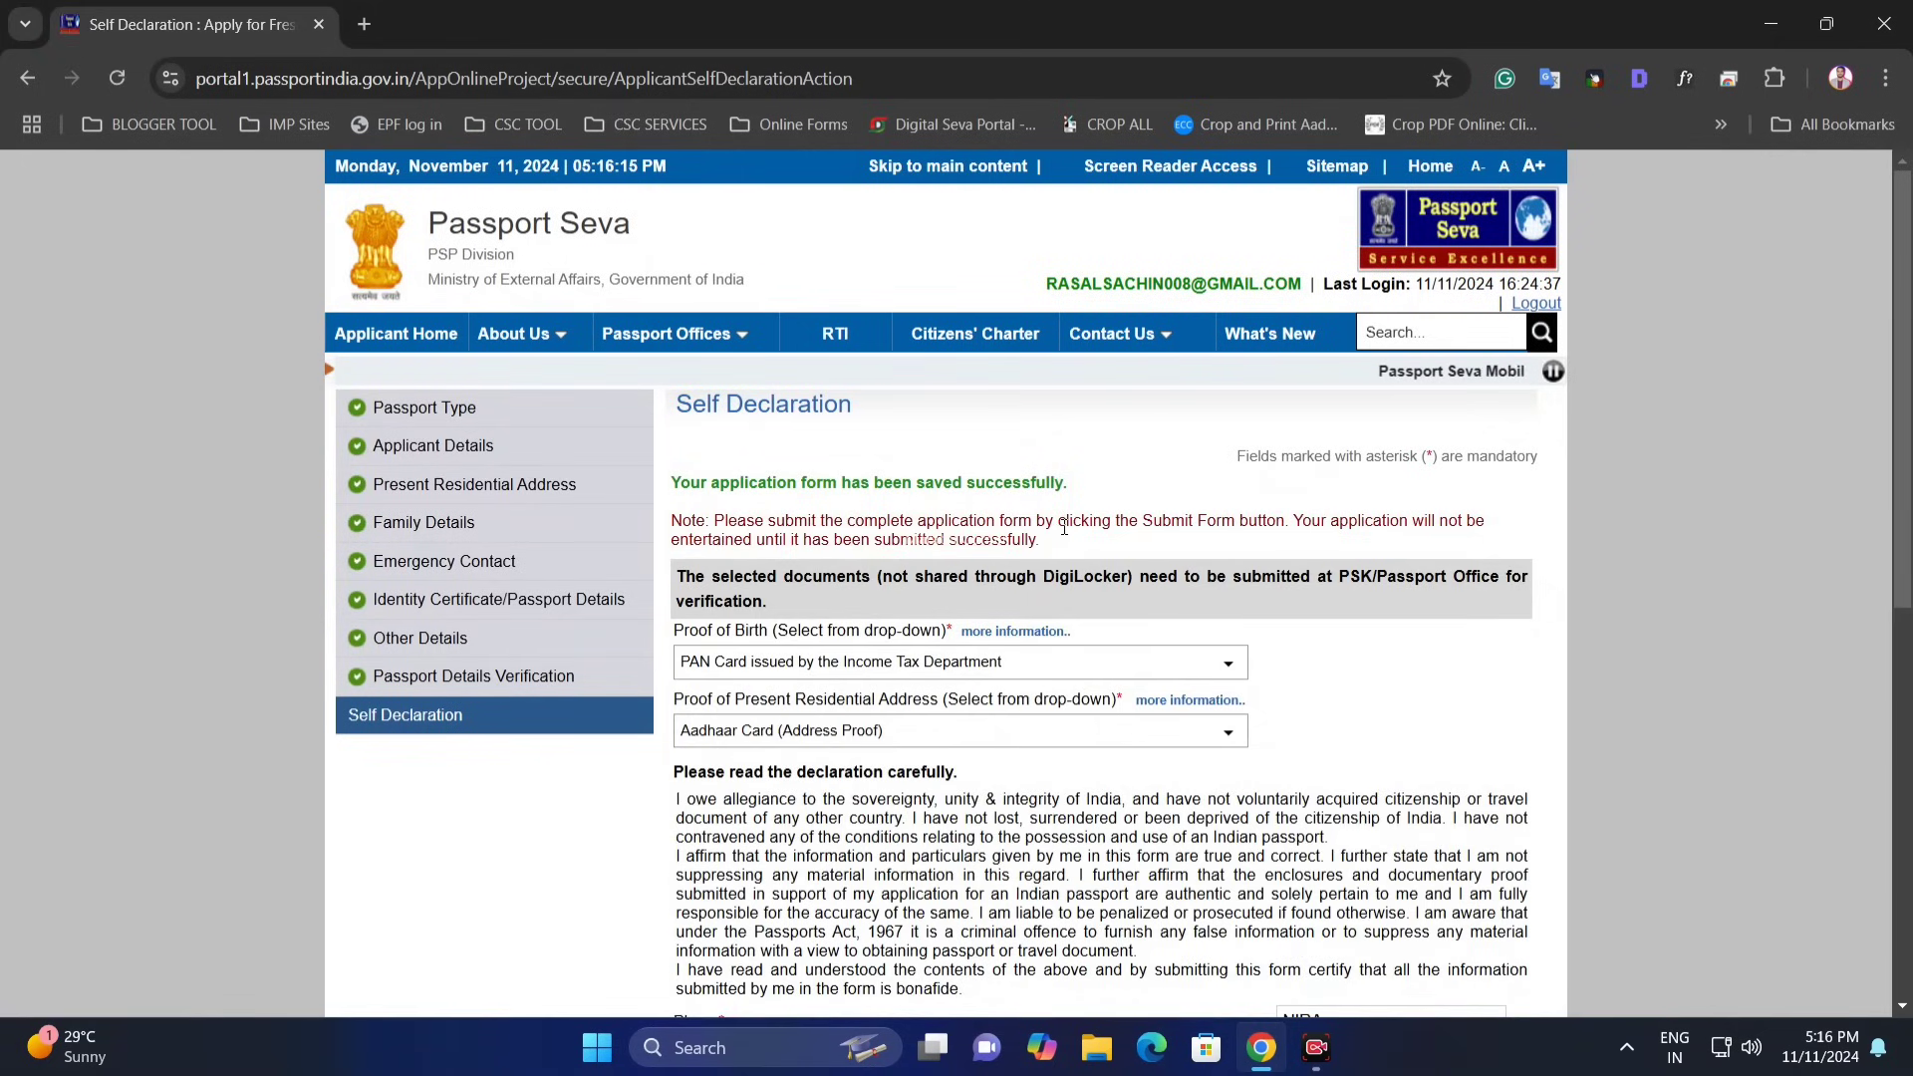
# - Review the full application form preview, close it, and submit the application
pyautogui.scroll(-4, 1064, 527)
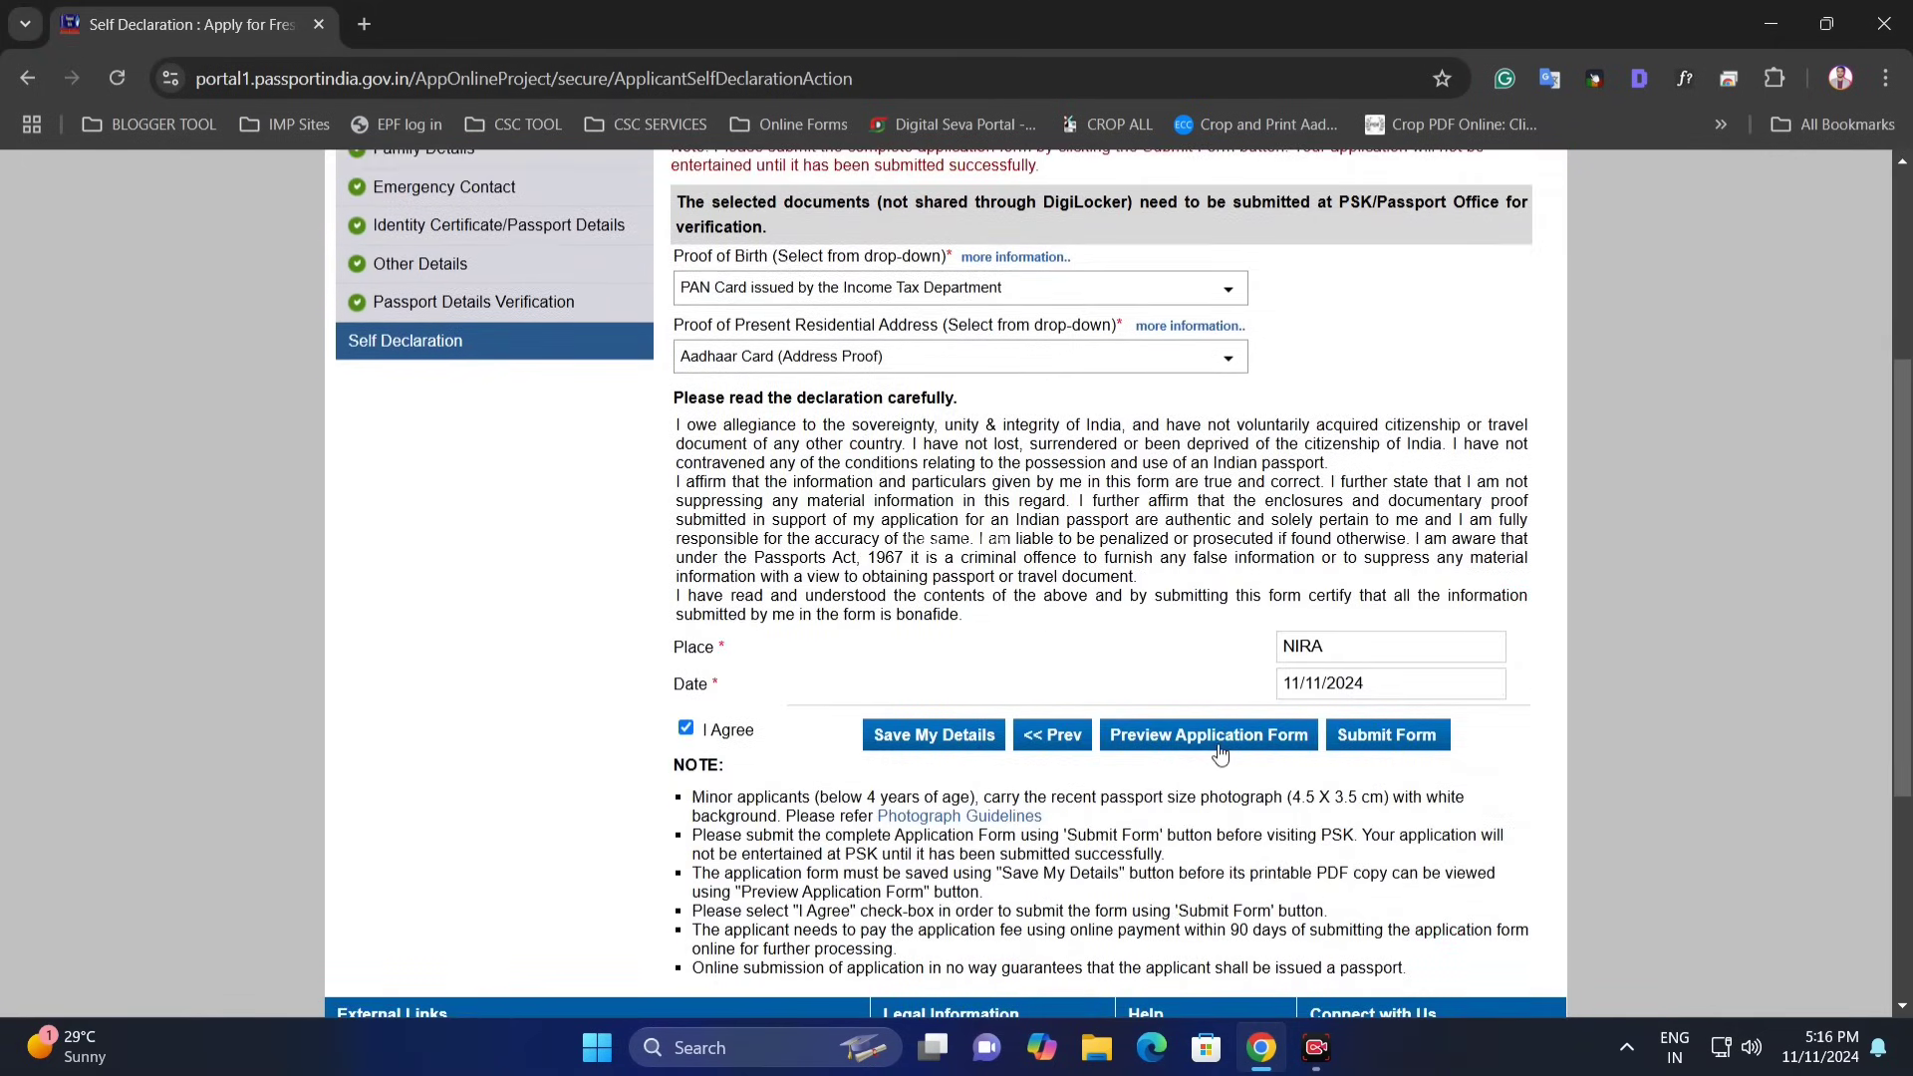
pyautogui.click(1222, 749)
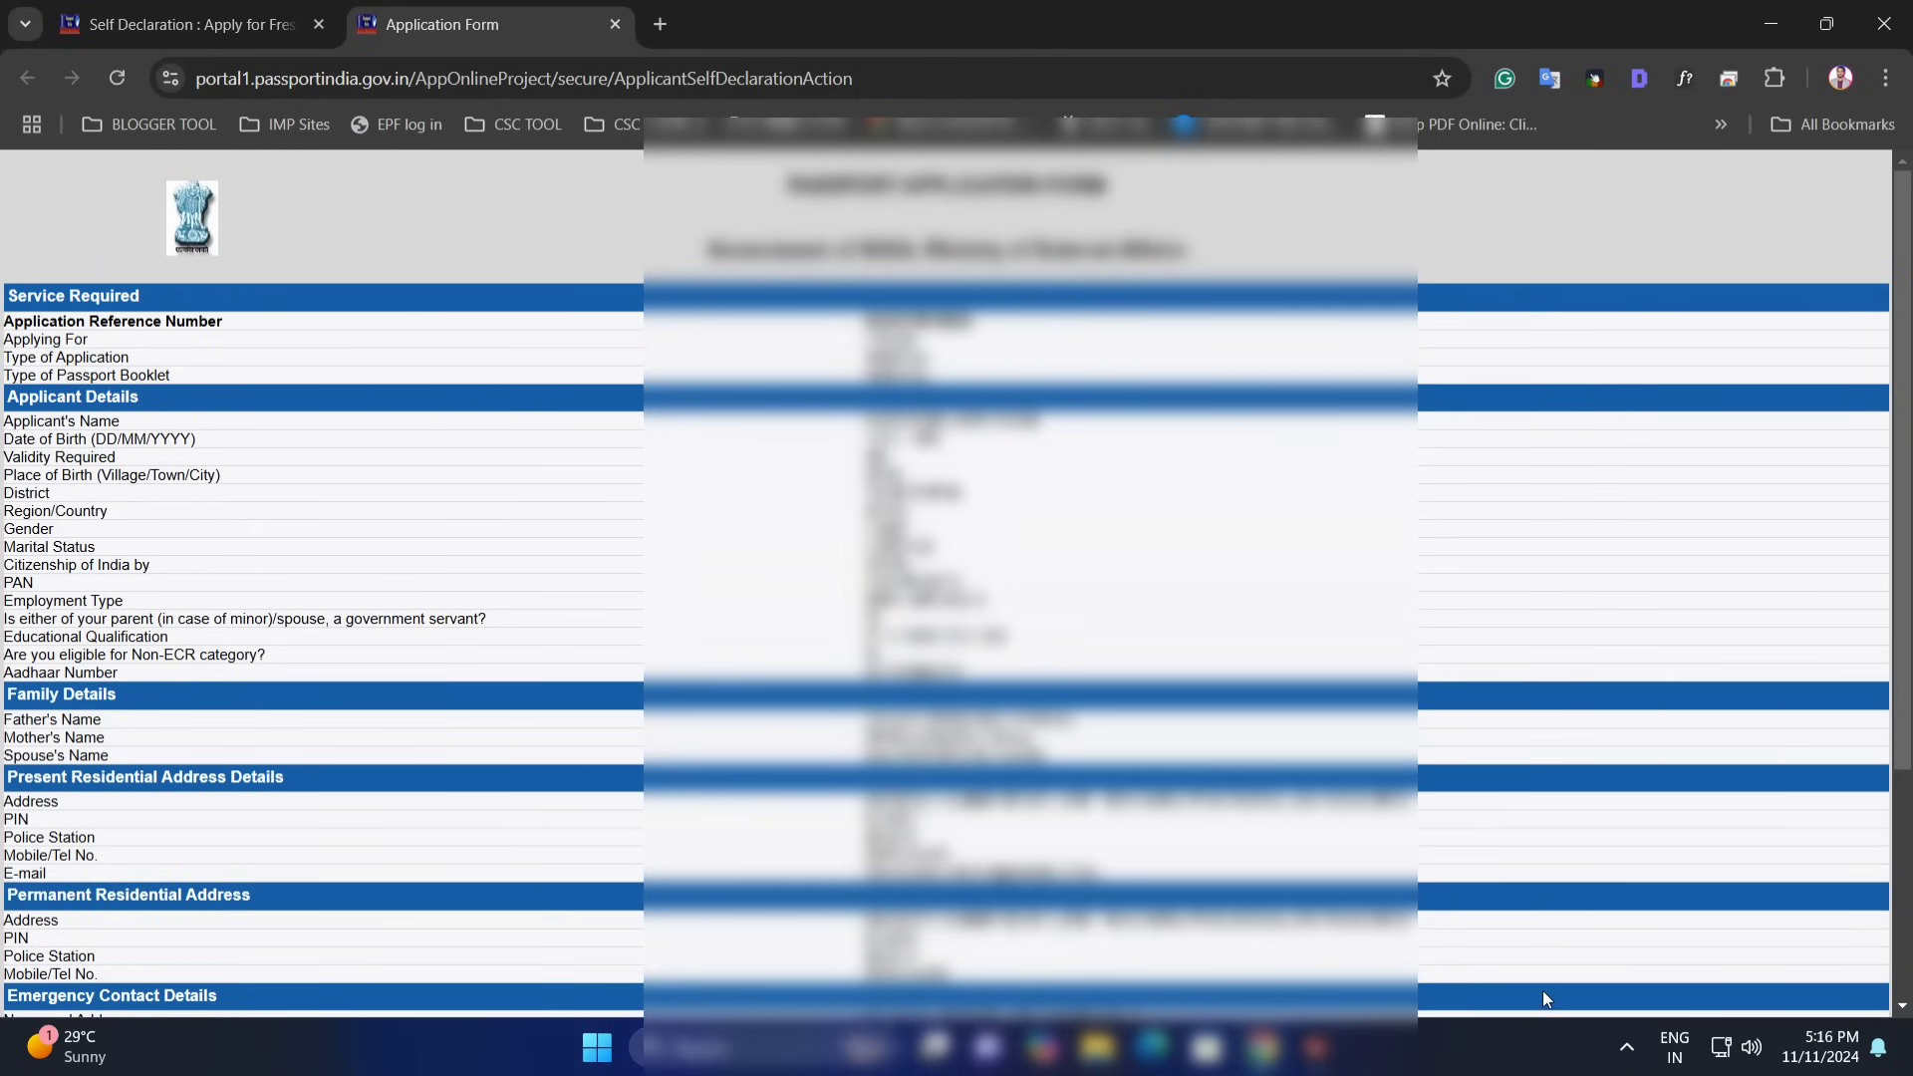
pyautogui.scroll(-3, 1543, 991)
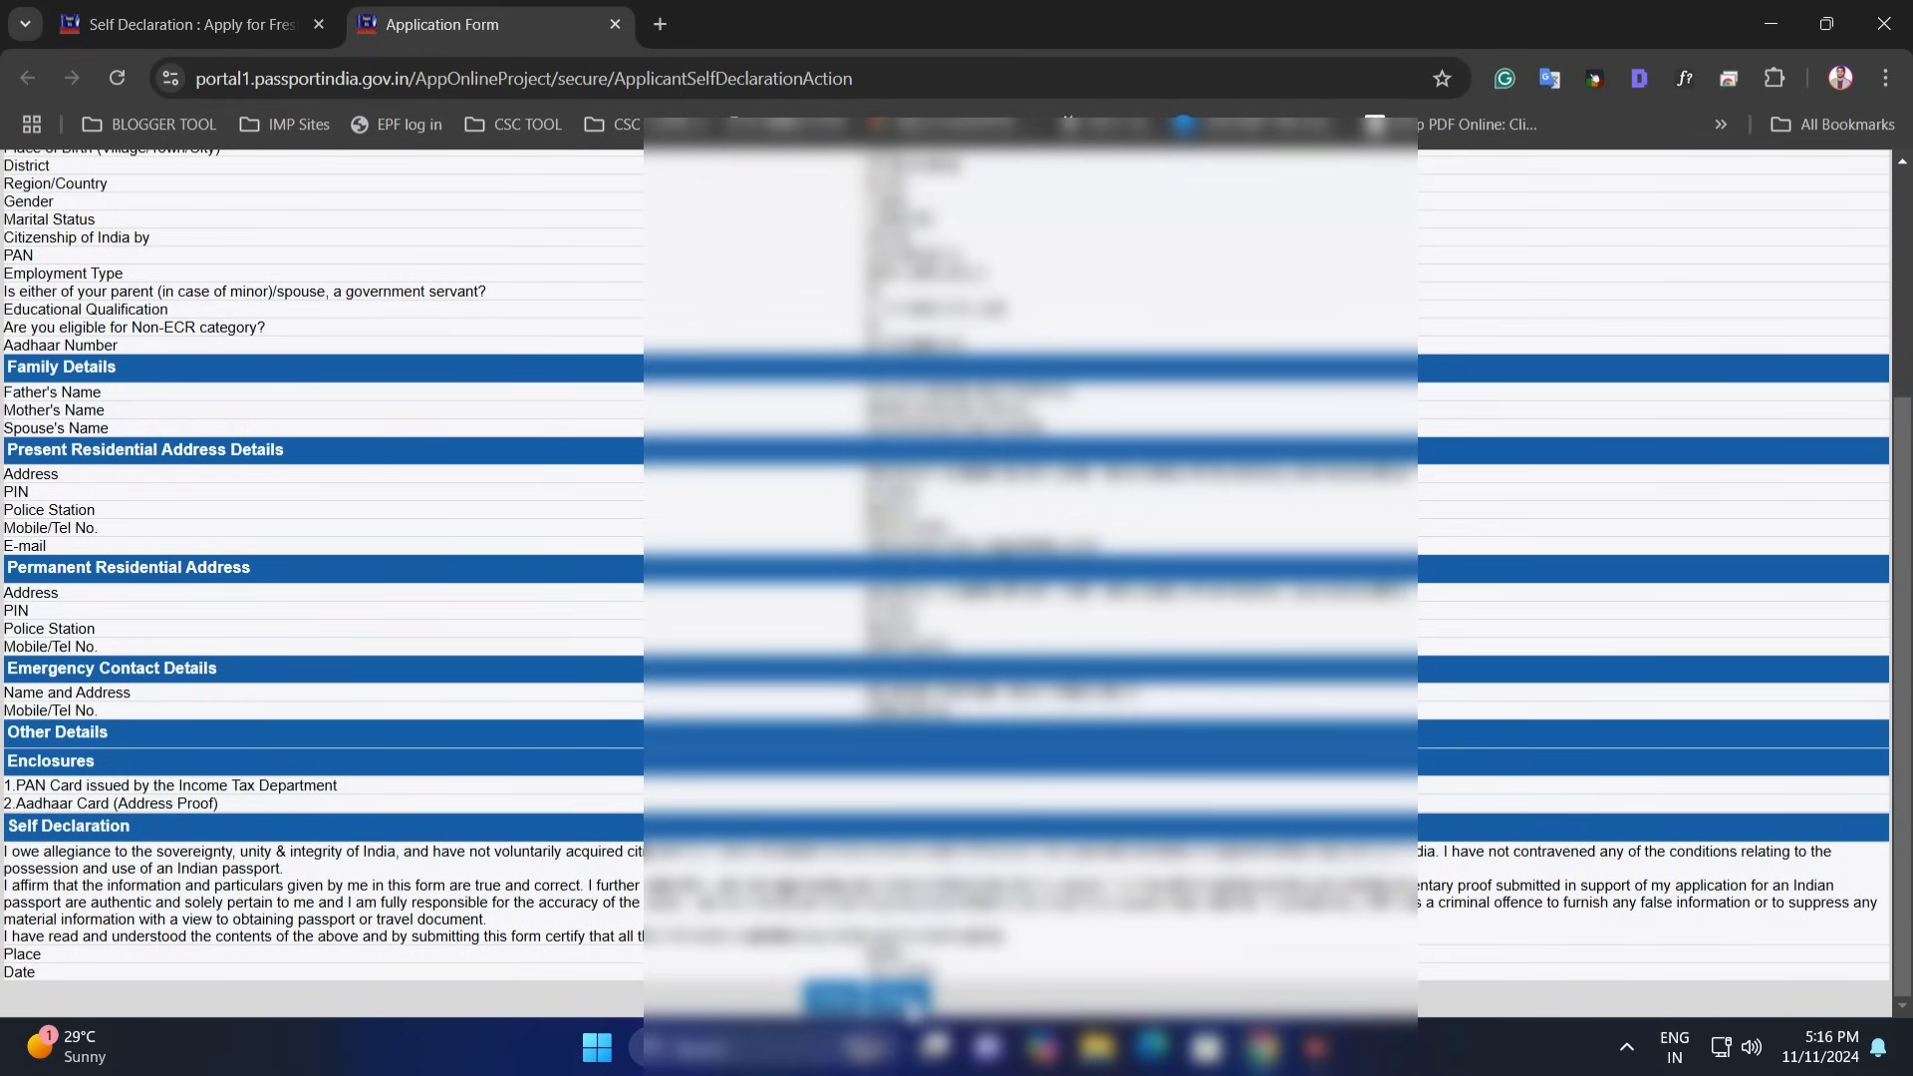
pyautogui.click(911, 1004)
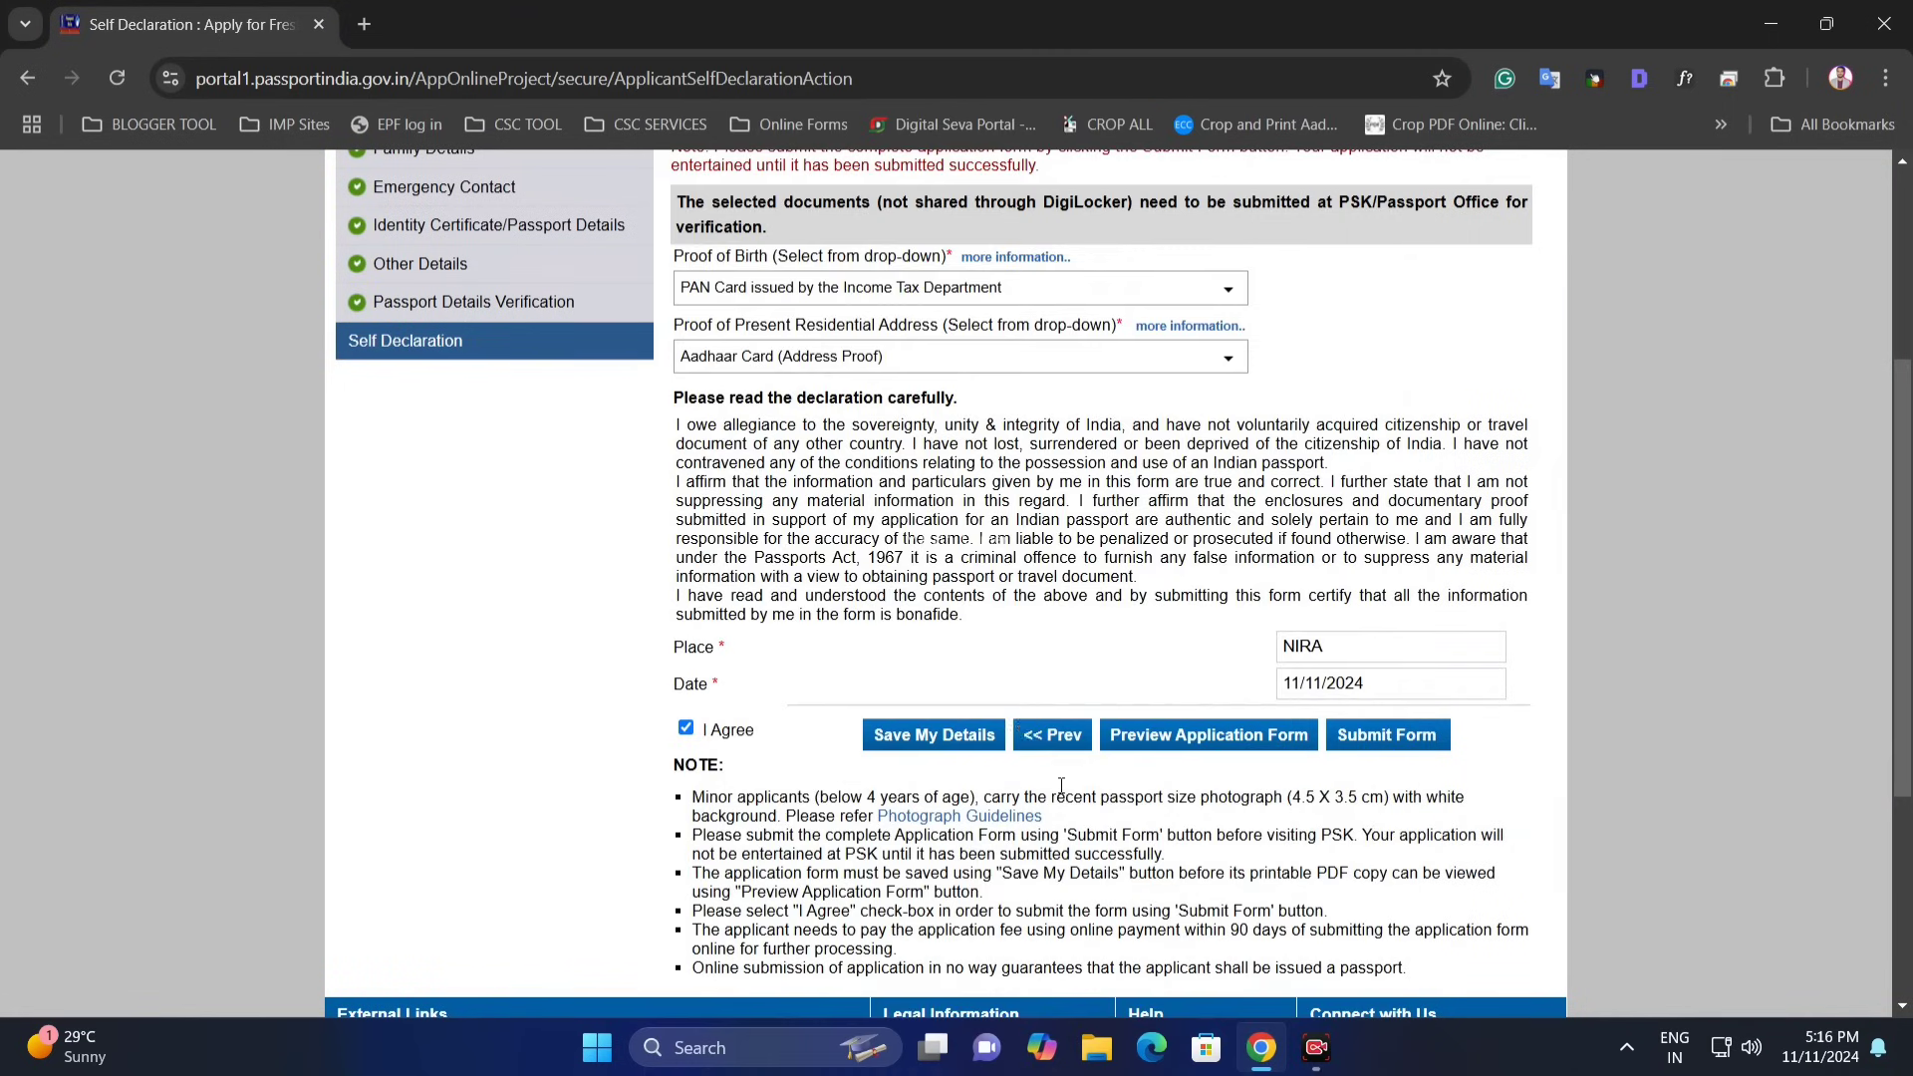
pyautogui.click(1404, 746)
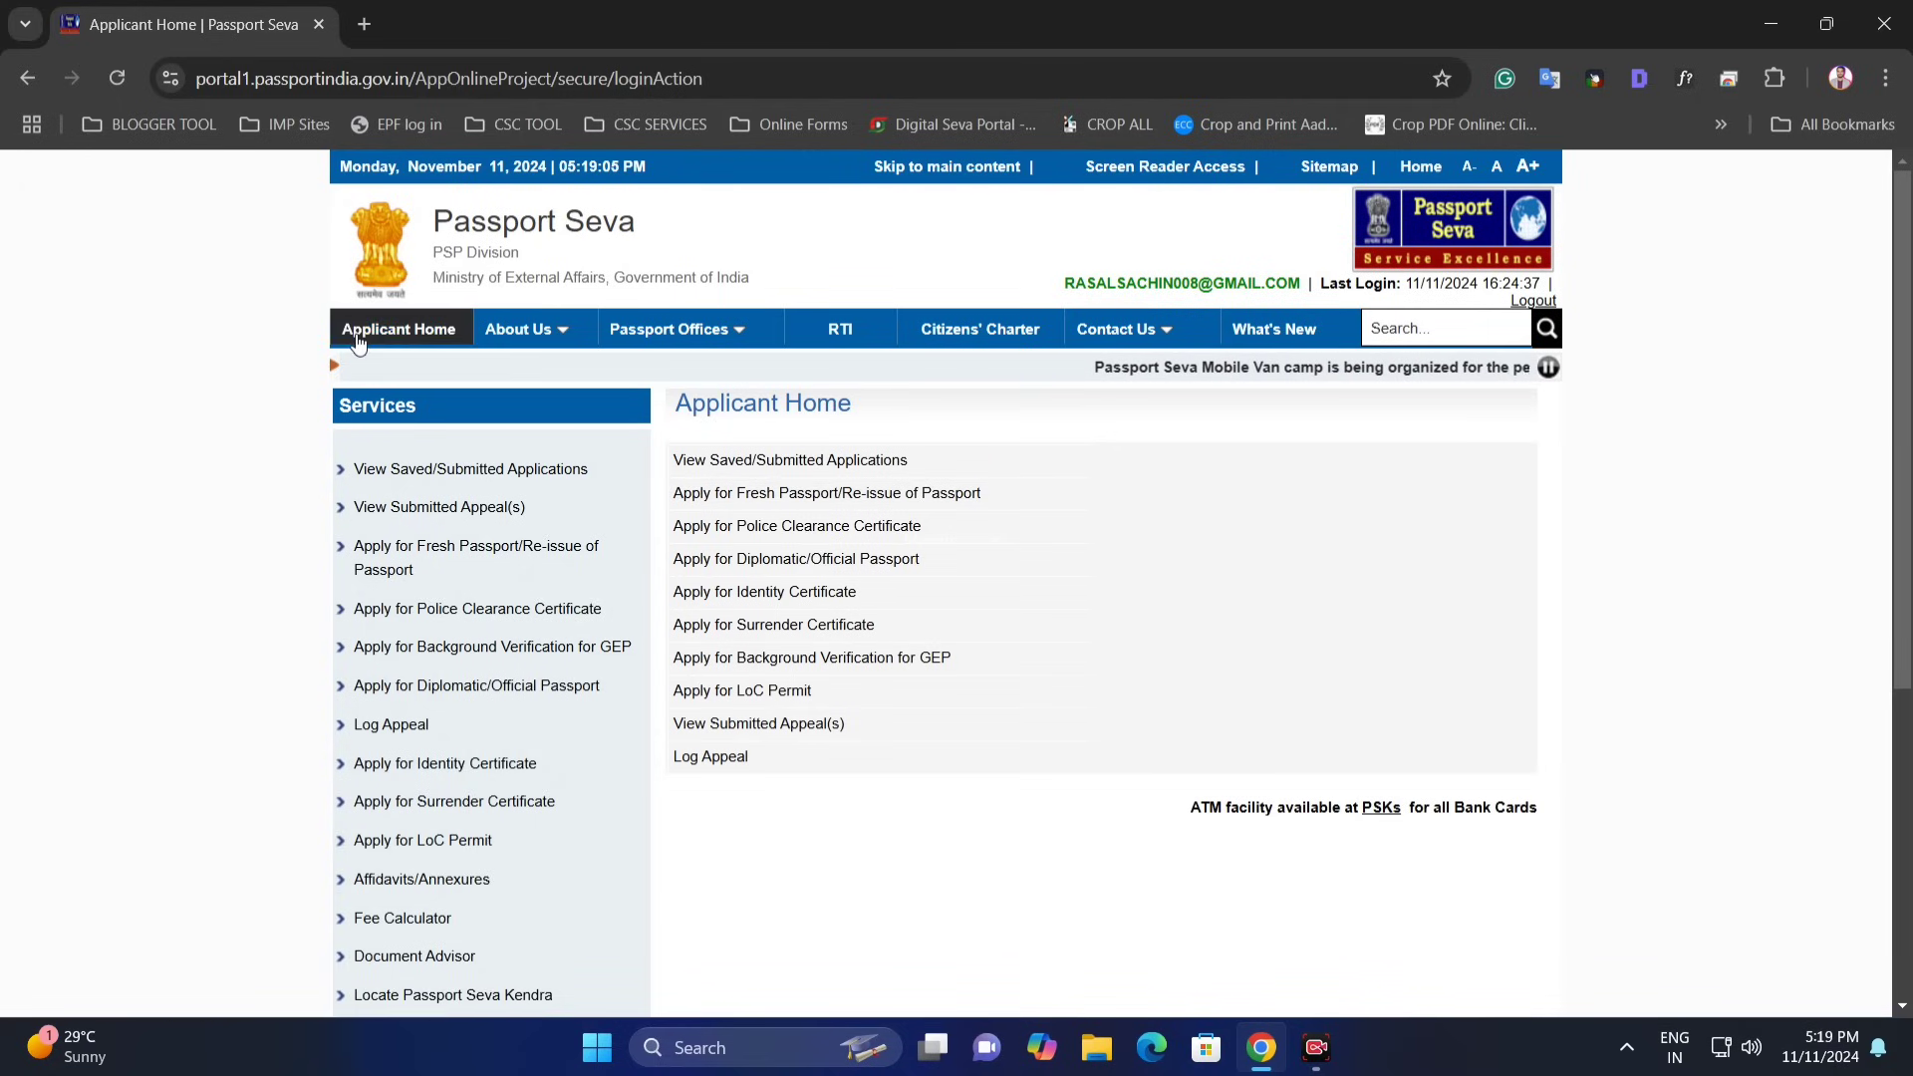
# - From Applicant Home, open View Saved/Submitted Applications and select the 11/11/2024 application
pyautogui.click(419, 336)
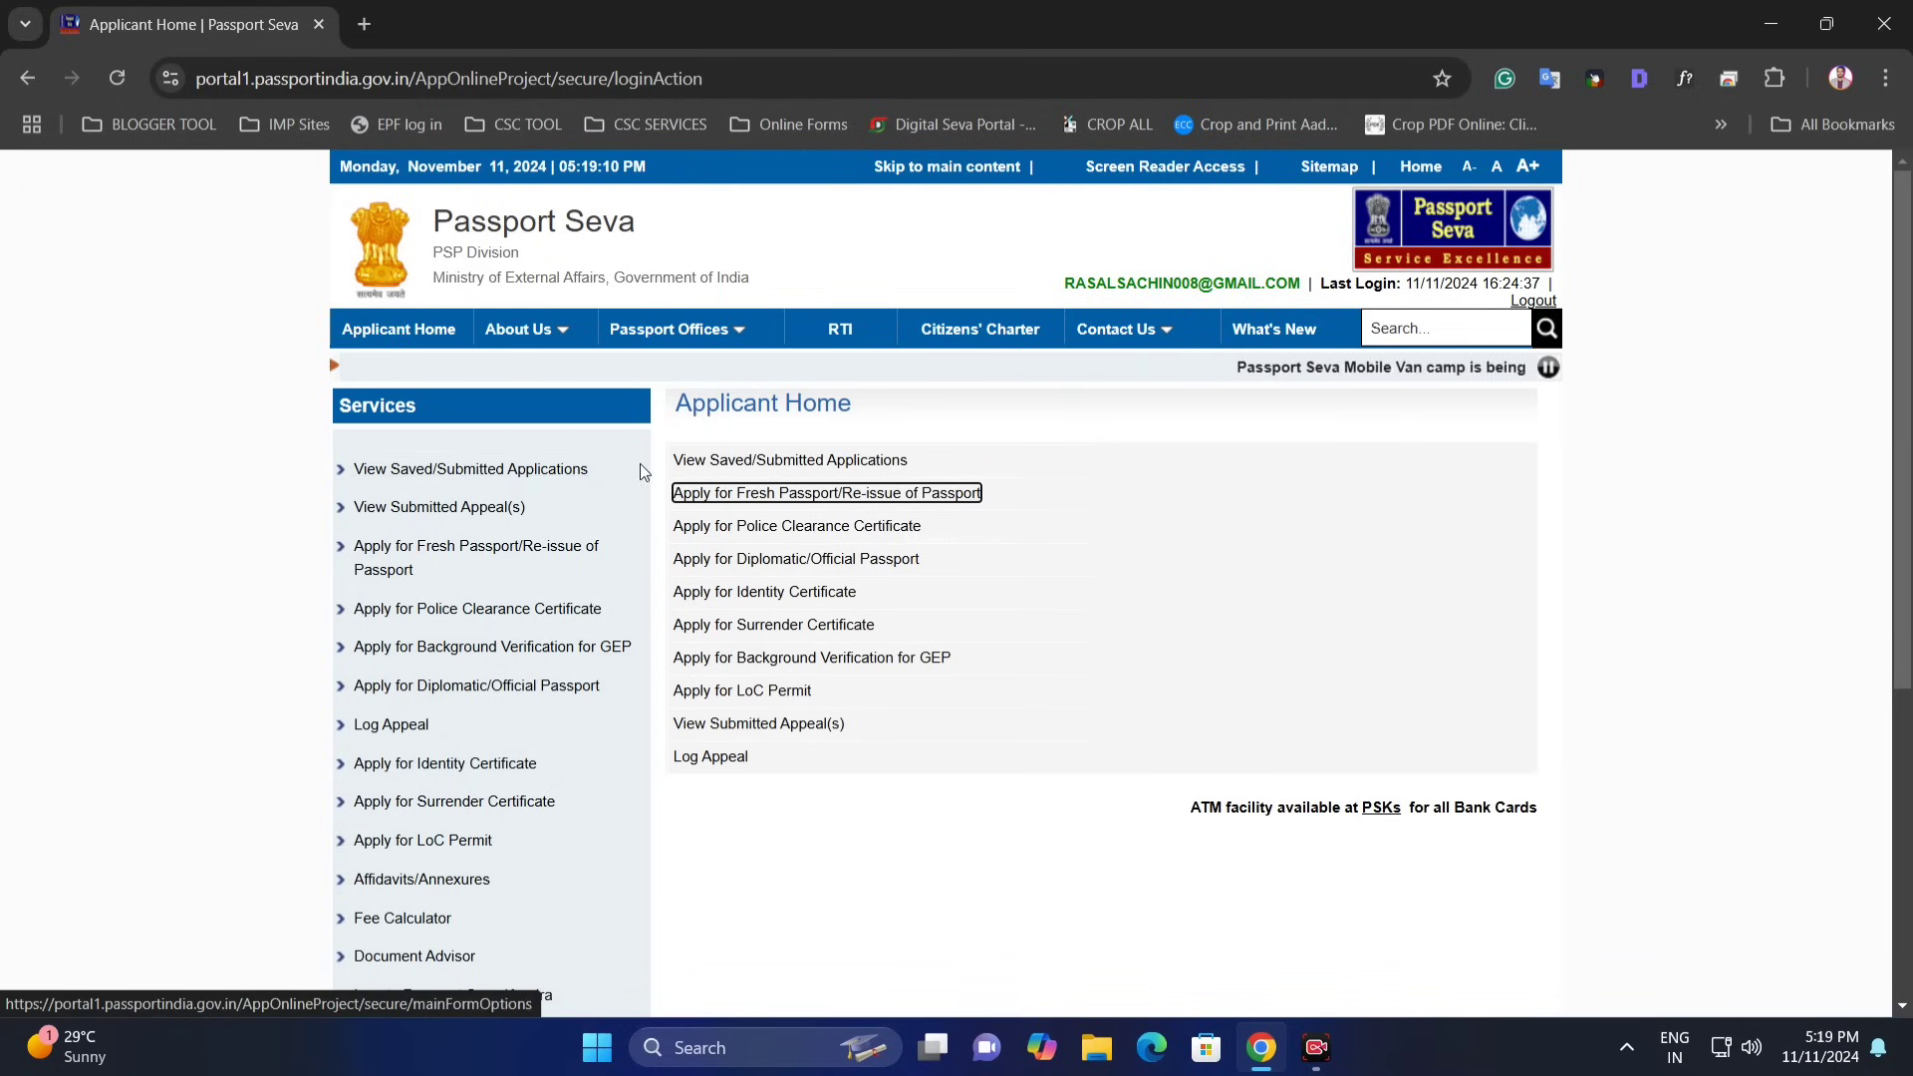
pyautogui.click(733, 462)
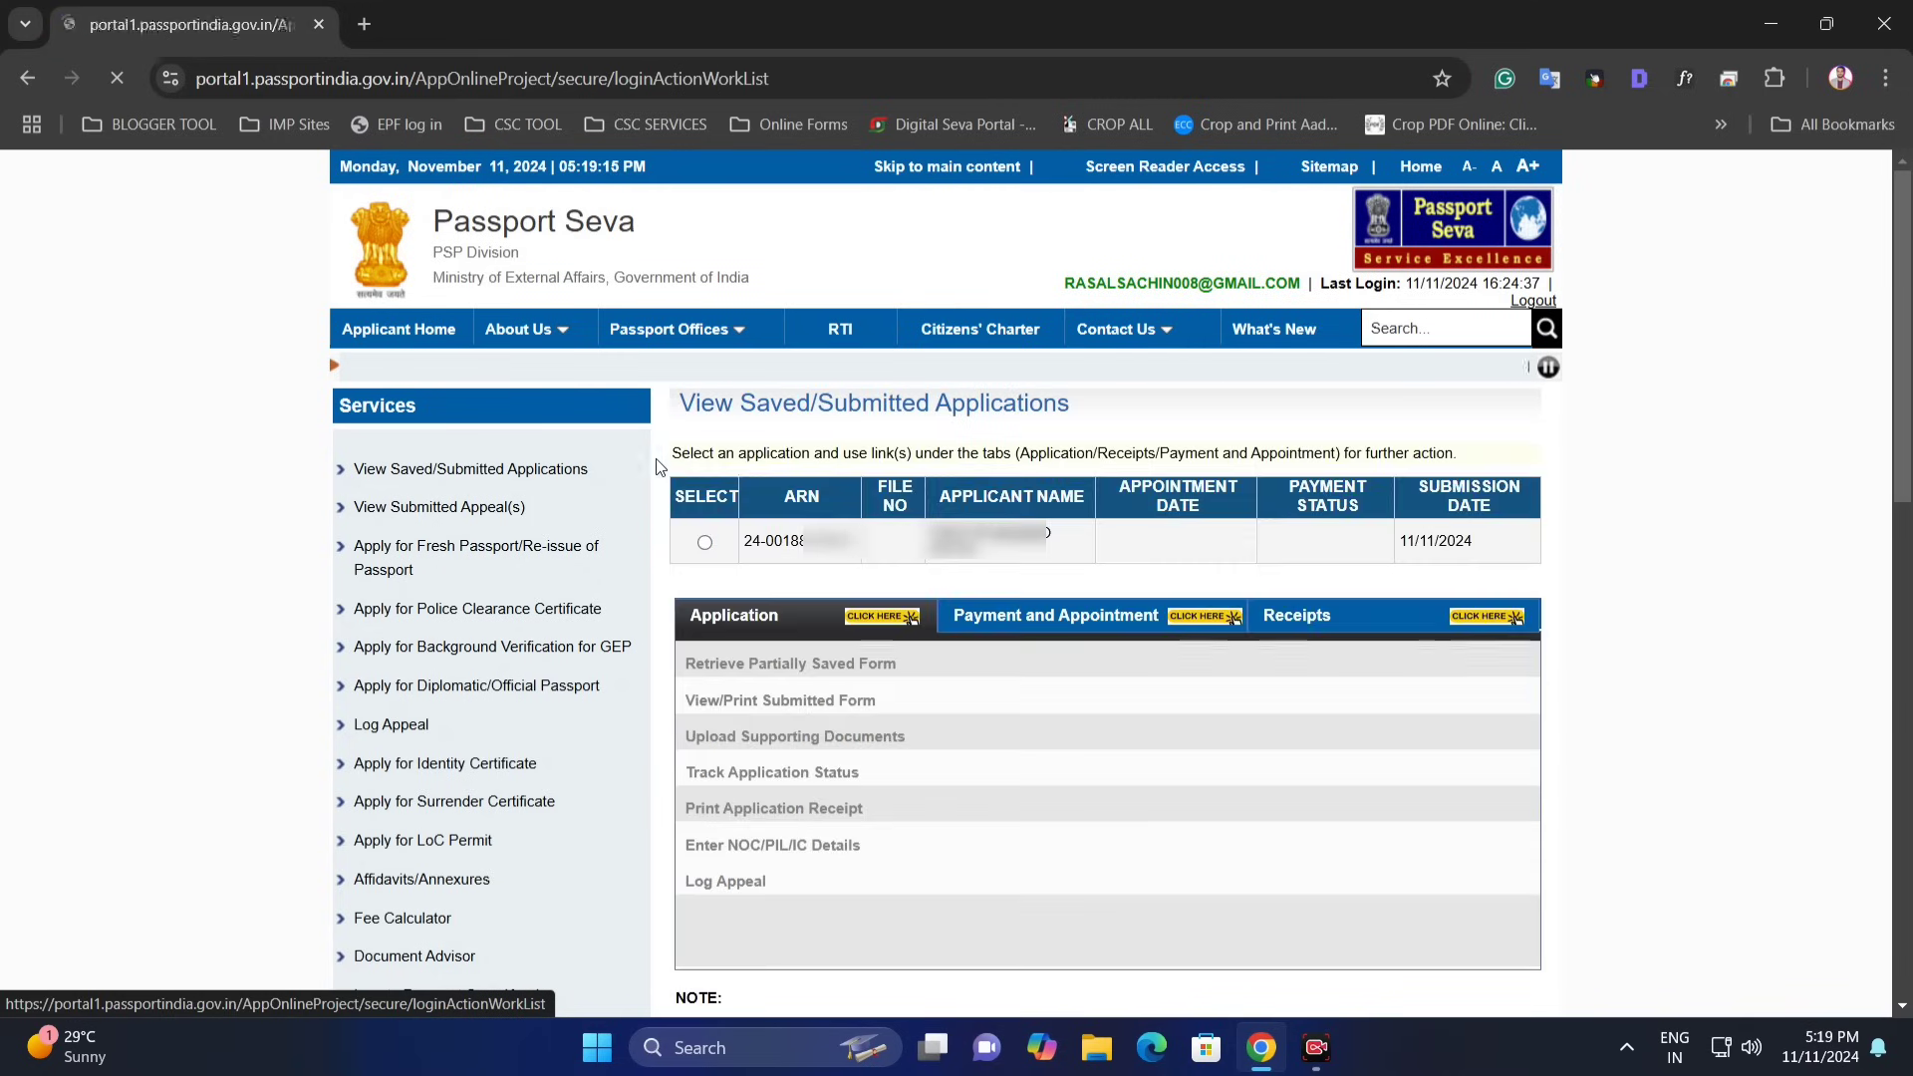
pyautogui.click(566, 469)
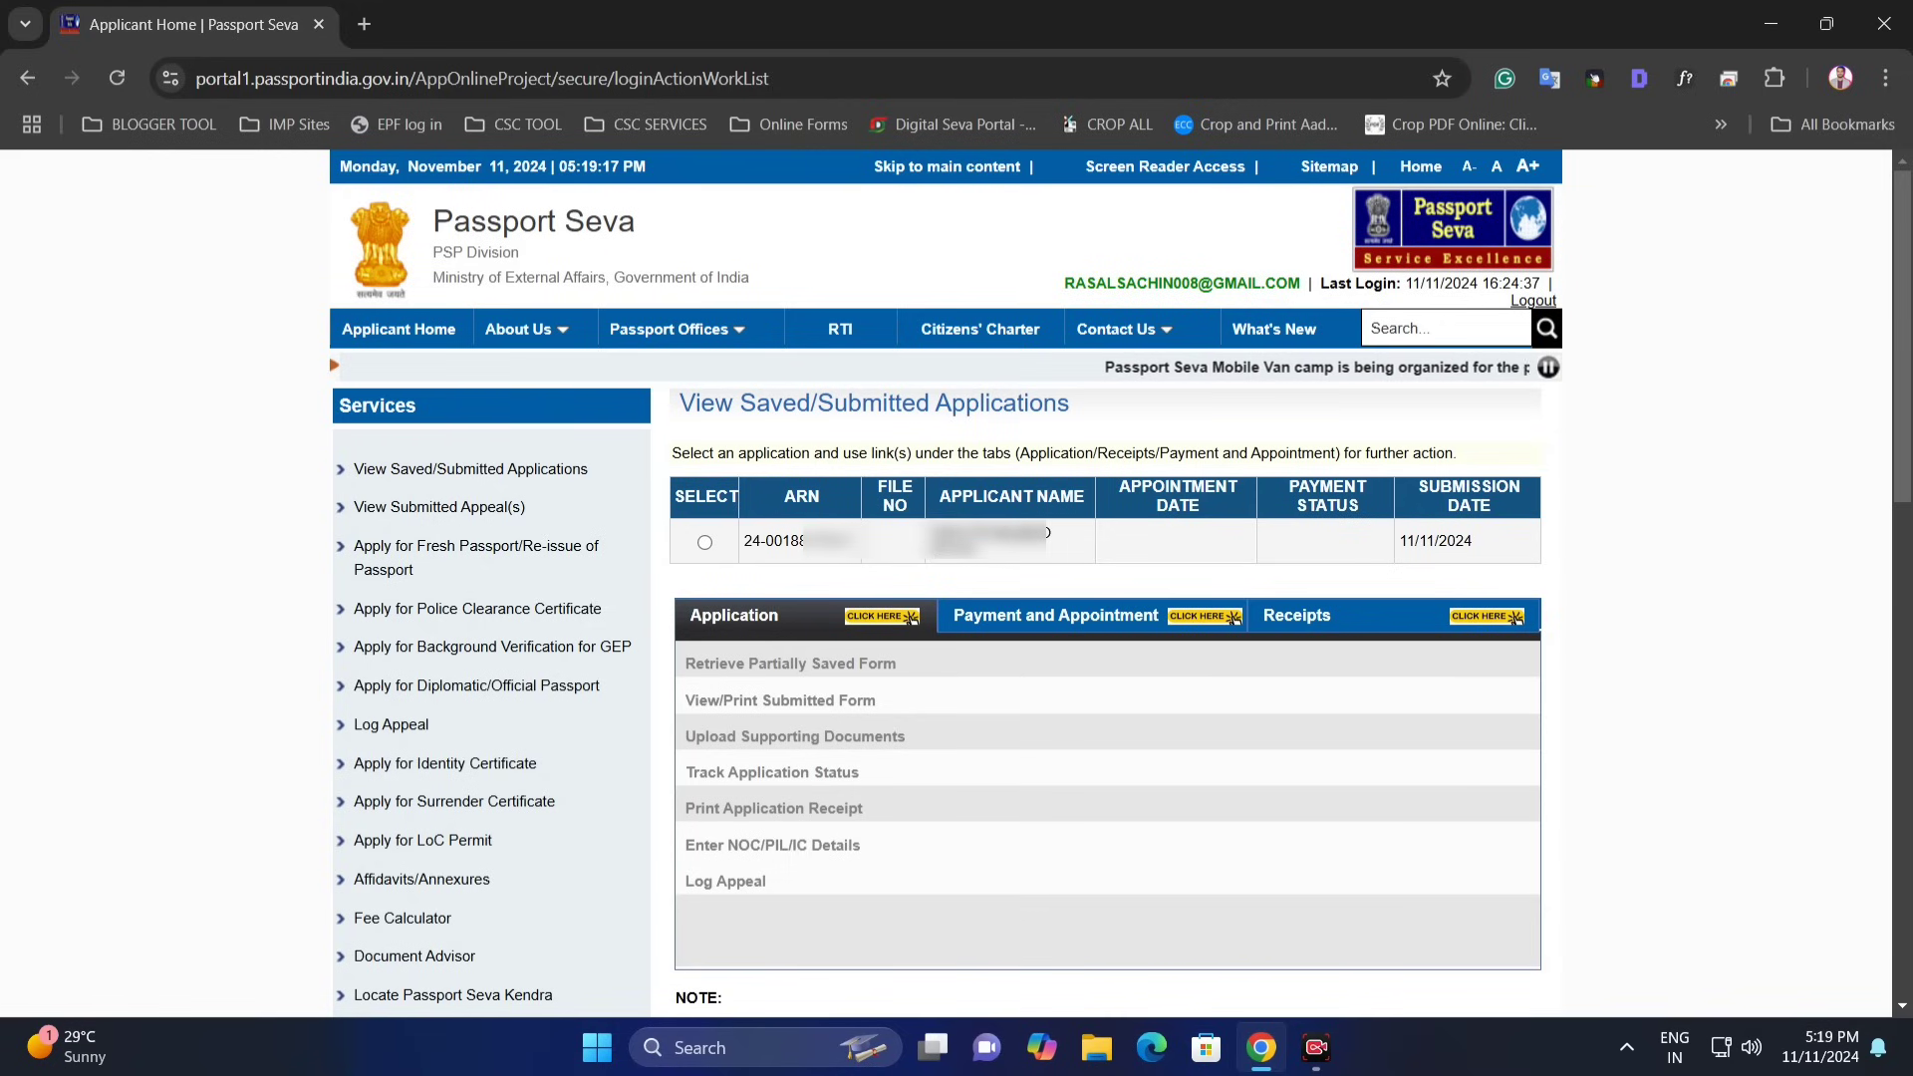
pyautogui.click(705, 544)
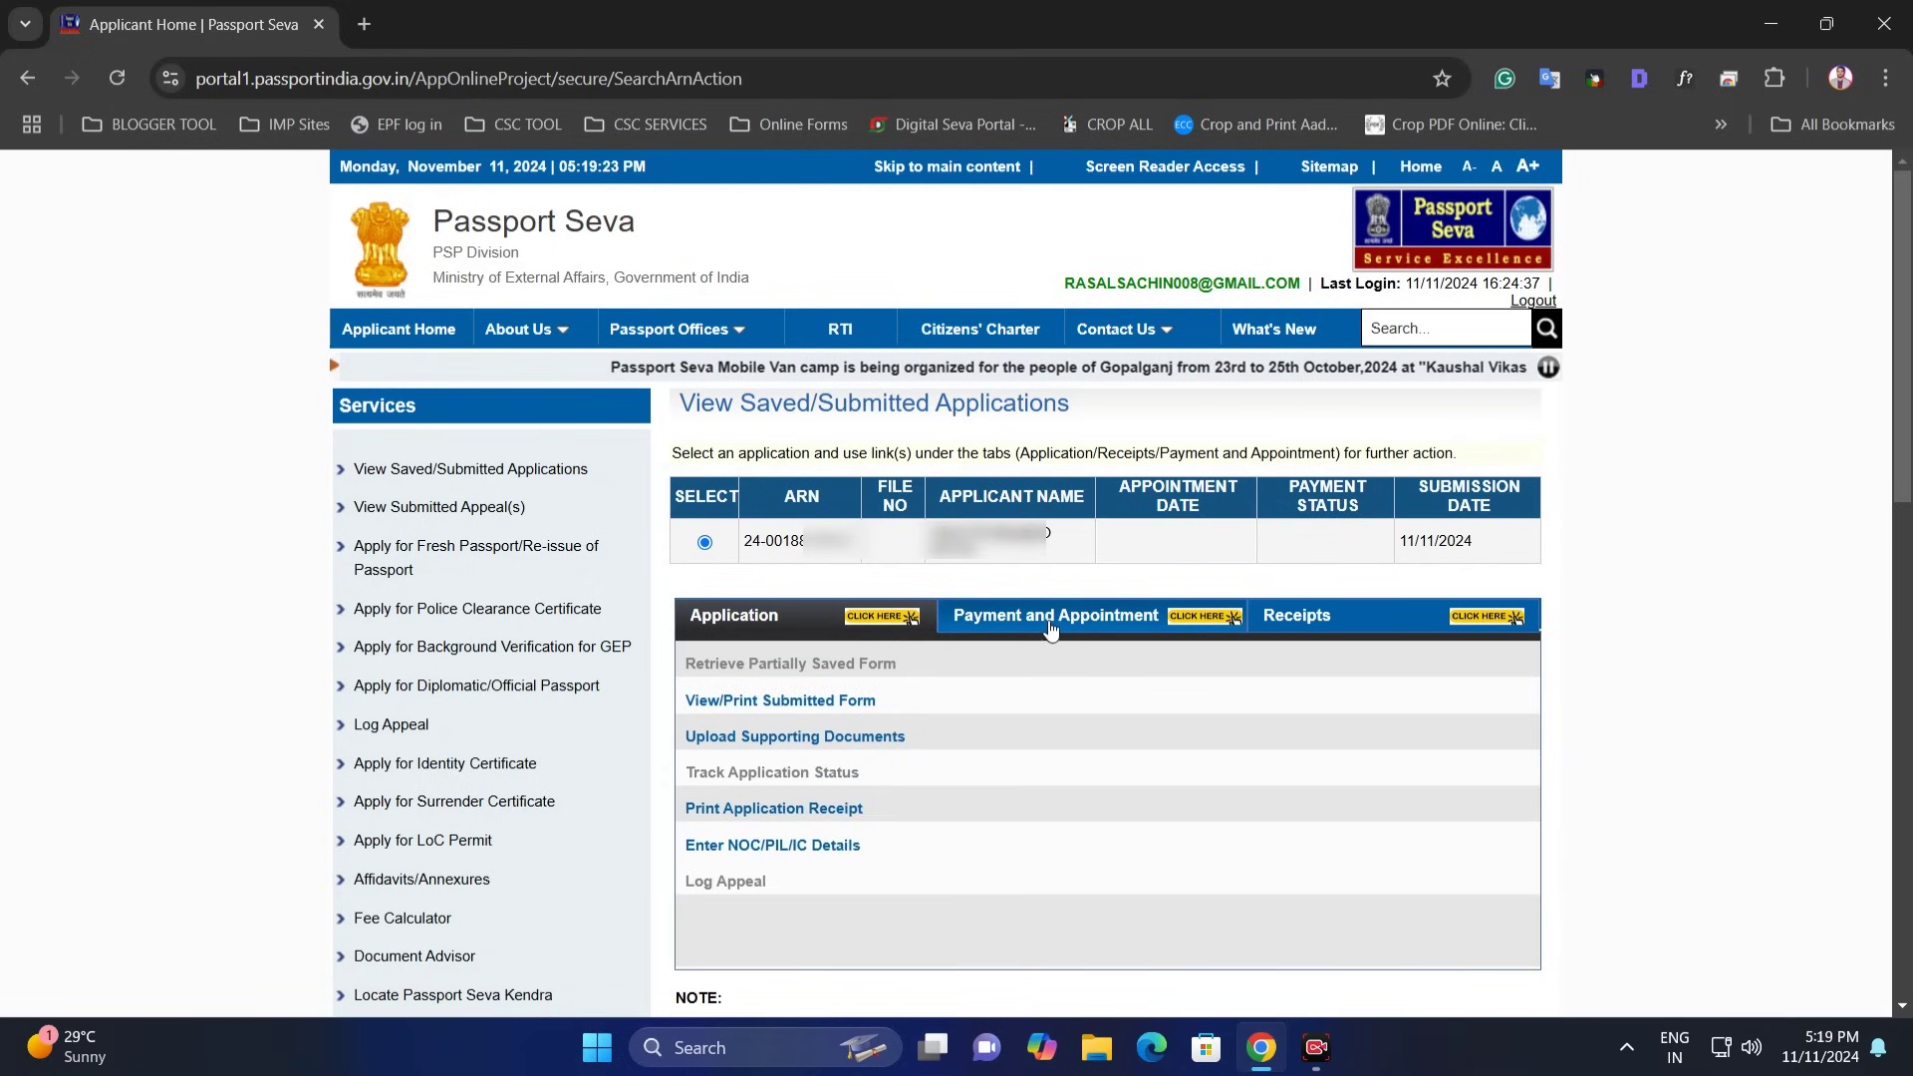
# - Start Pay and Schedule Appointment, keeping State Bank online payment, to reach the Schedule Appointment page
pyautogui.click(1116, 625)
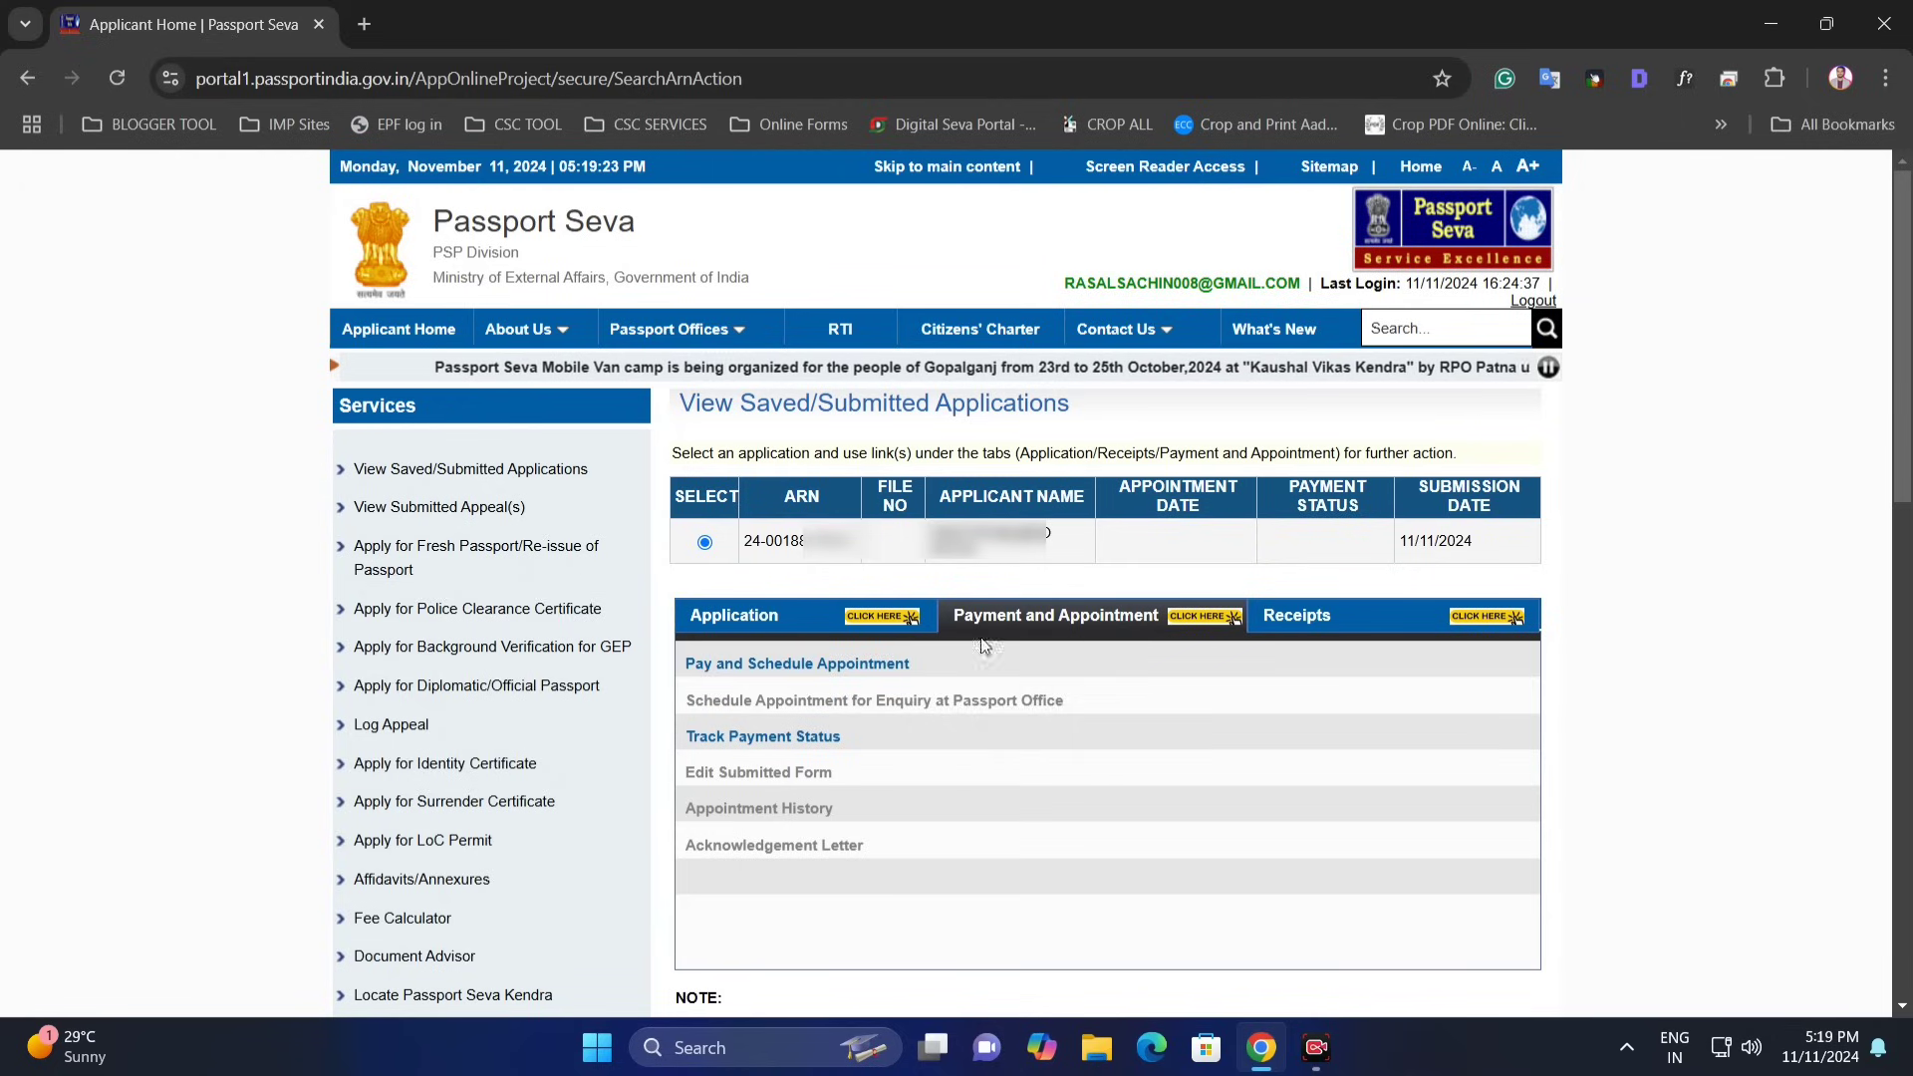
pyautogui.click(846, 664)
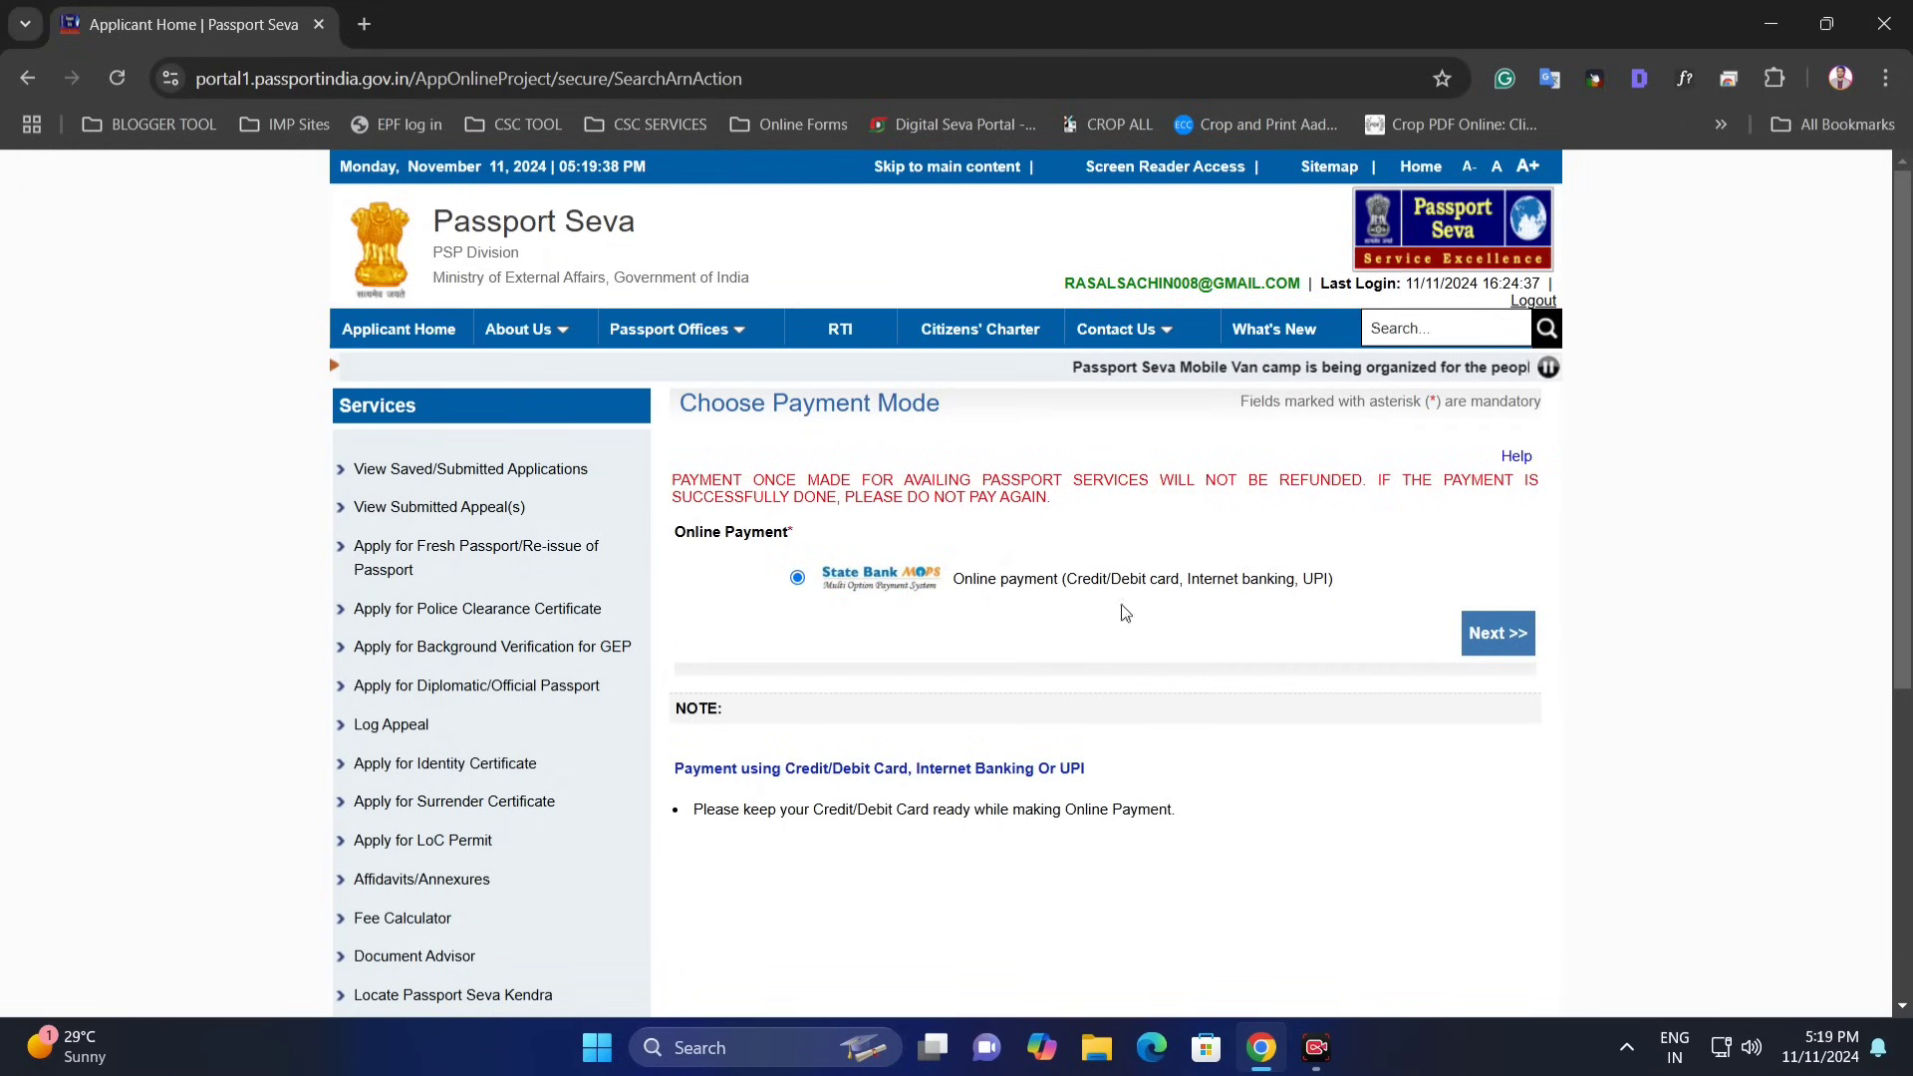
pyautogui.click(1494, 637)
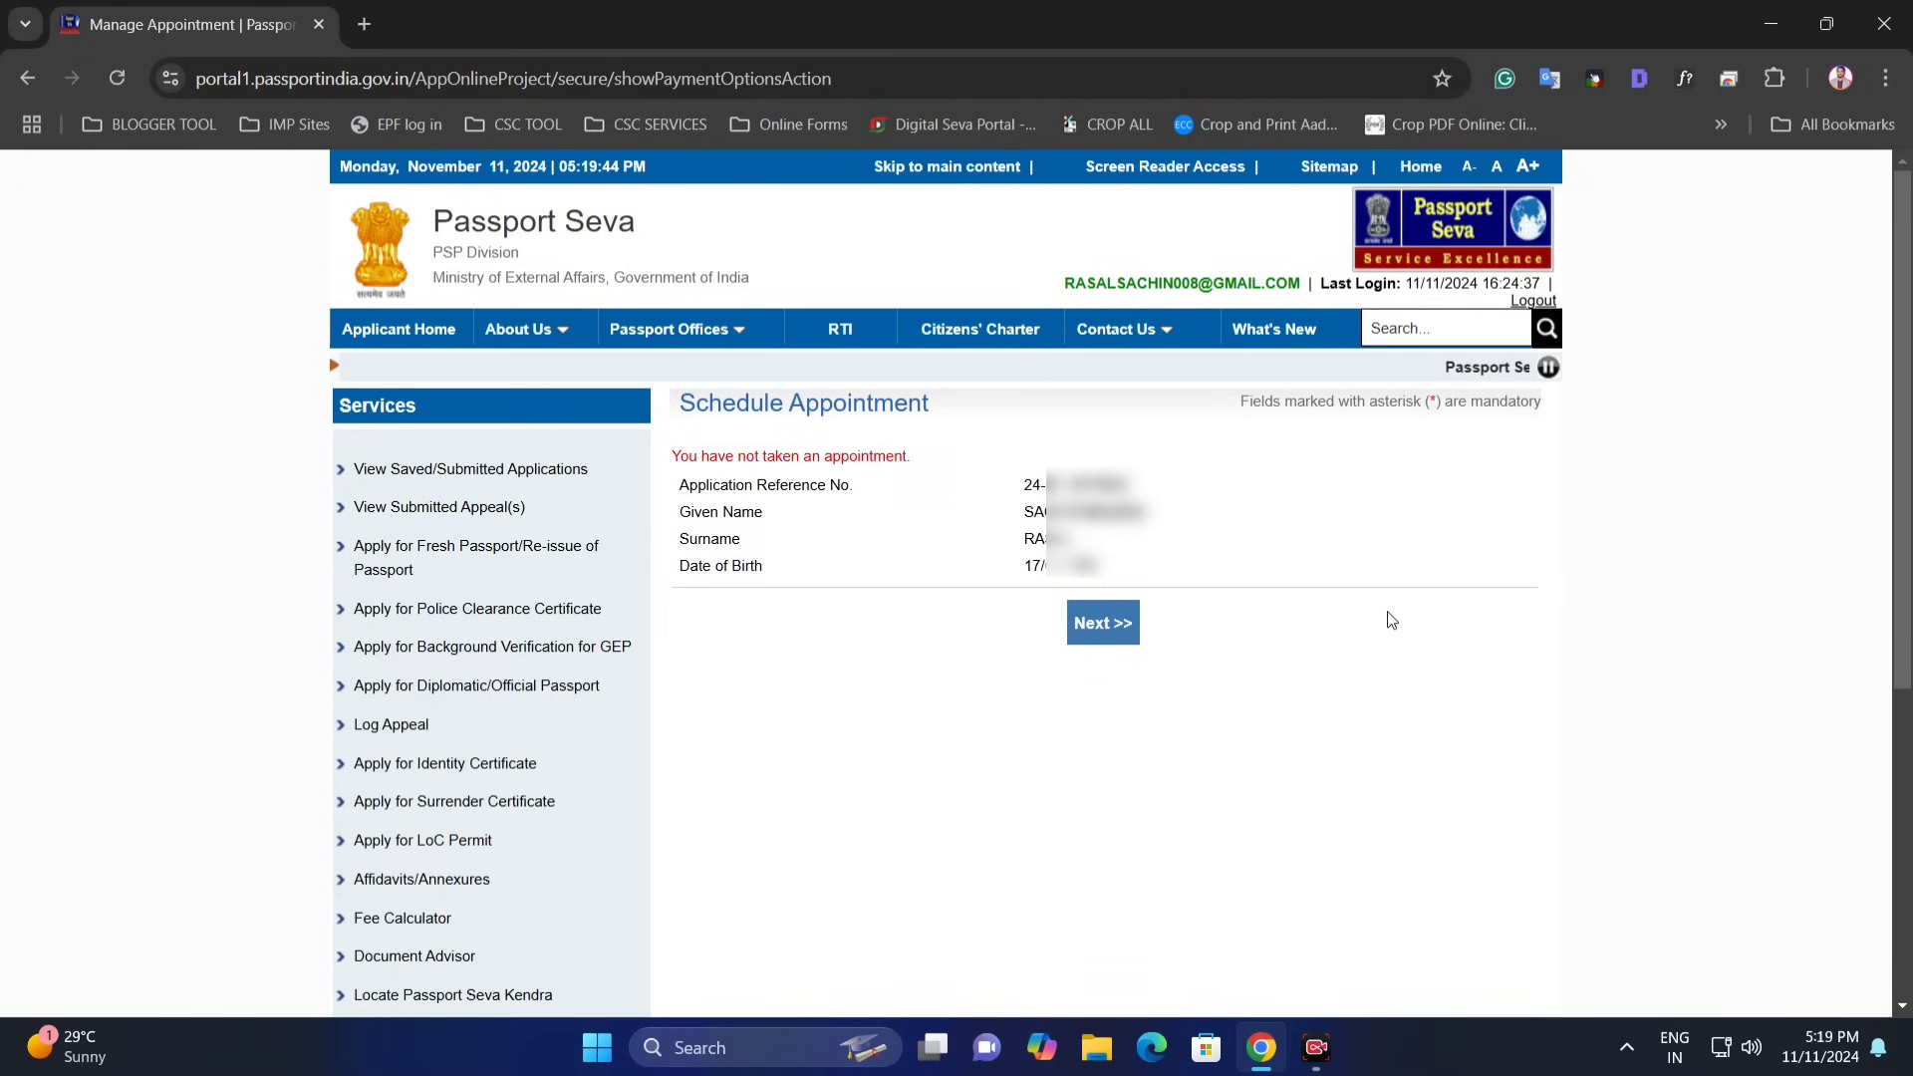
pyautogui.moveTo(706, 485); pyautogui.dragTo(884, 491)
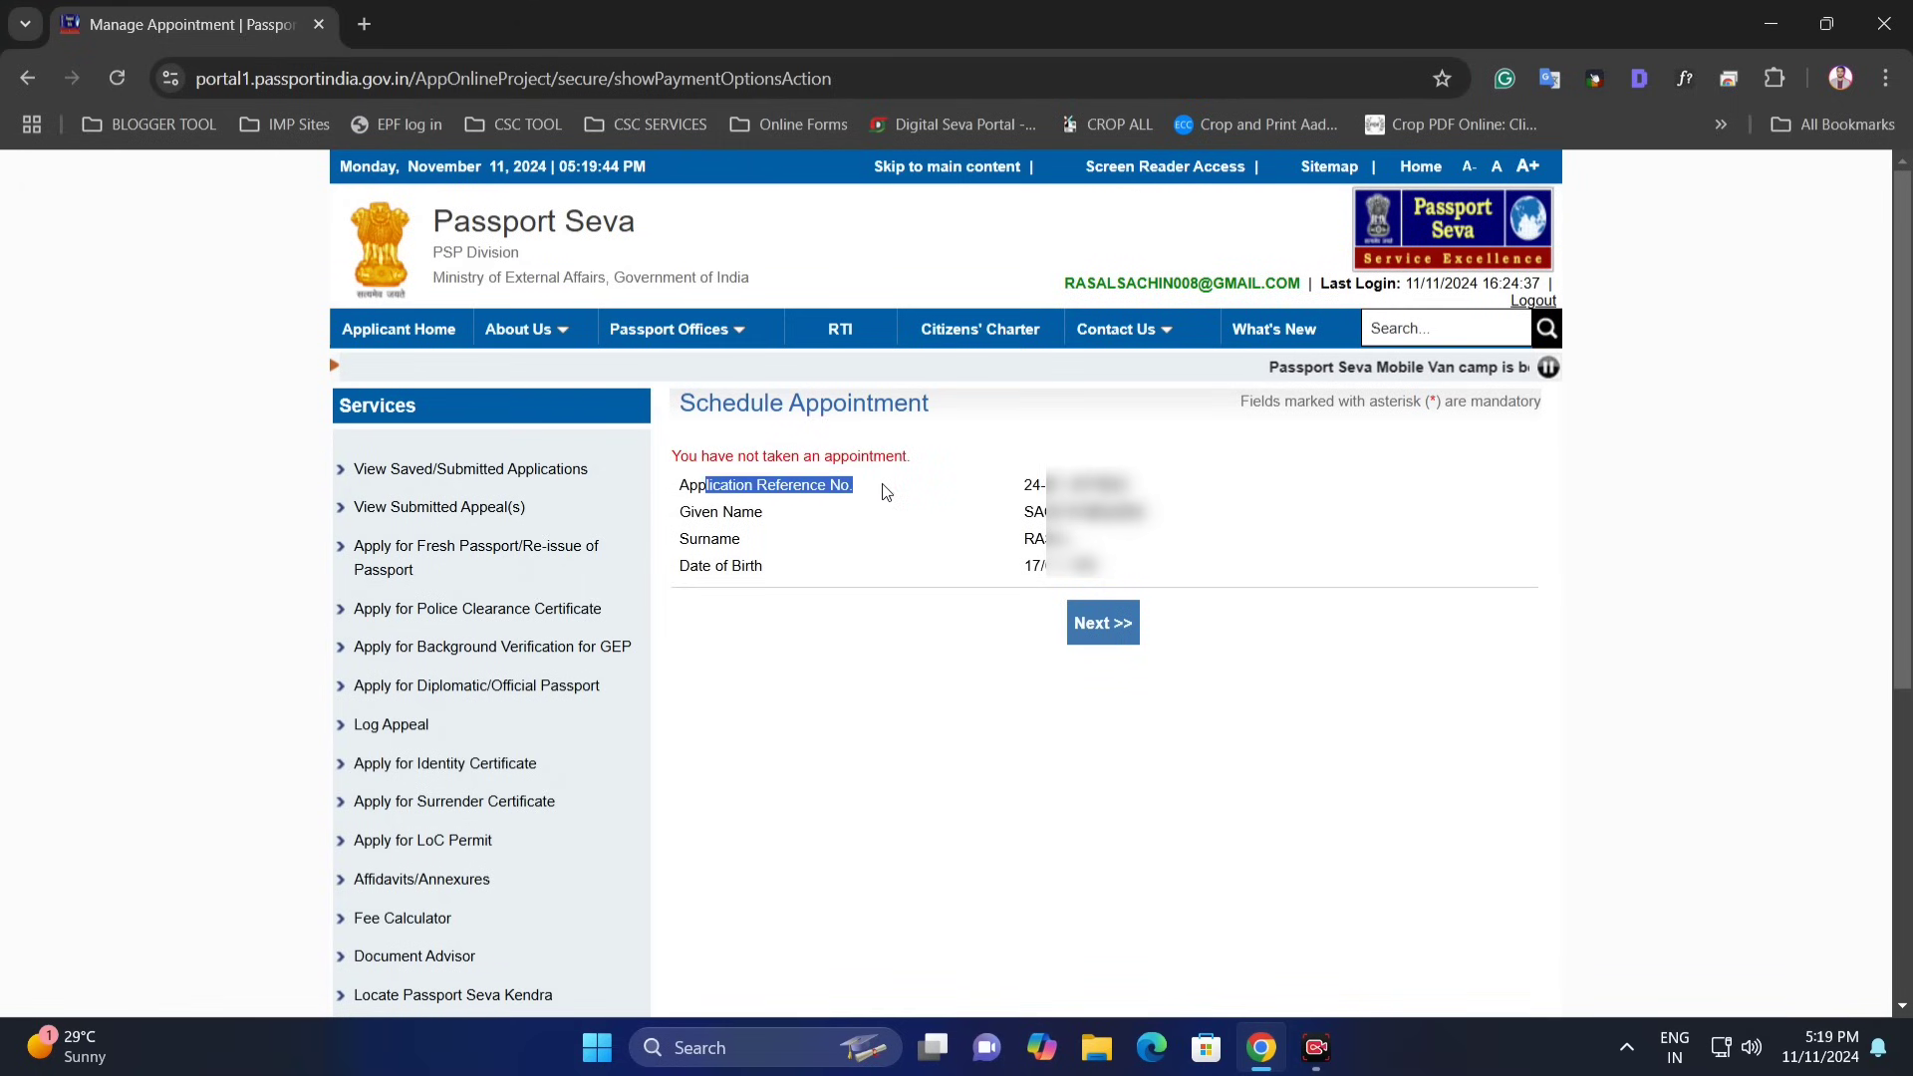
pyautogui.click(962, 457)
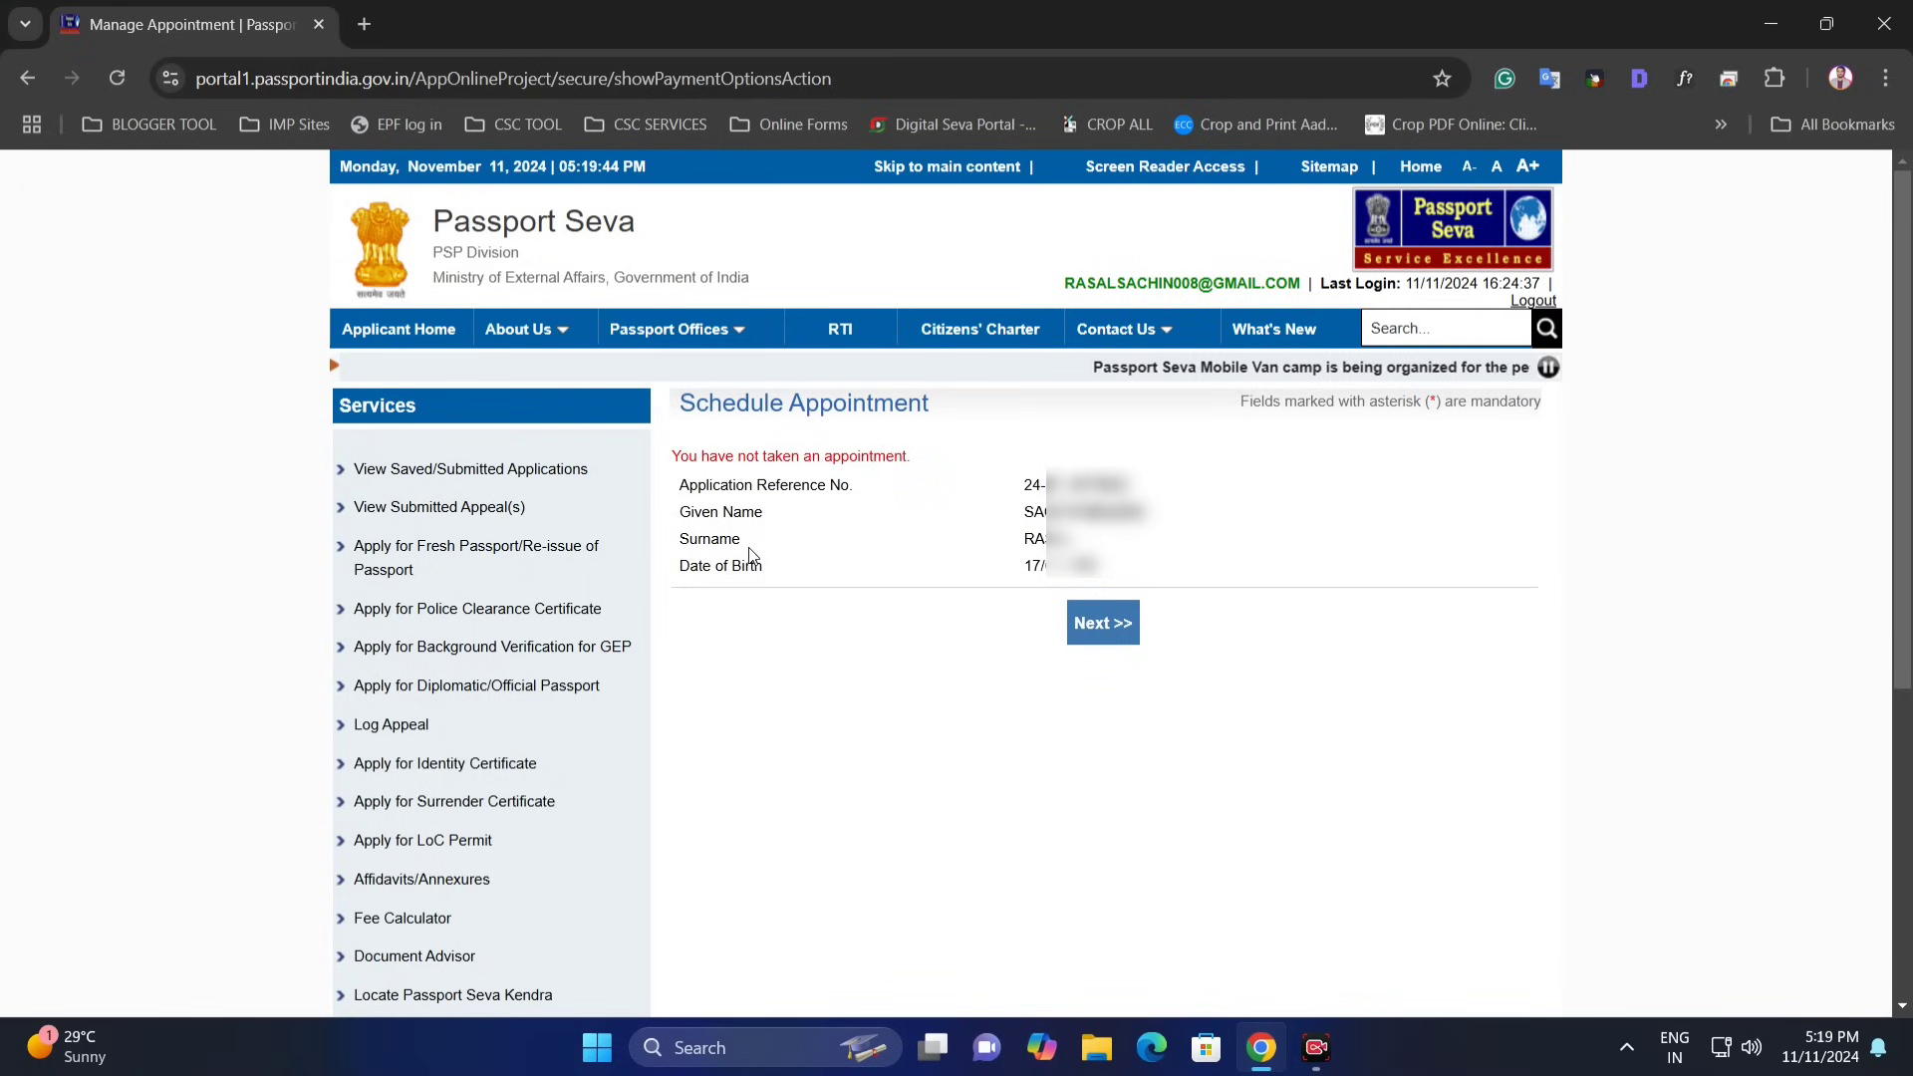
# - Move on to location selection and choose POPSK Baramati from the PSK/RPO Location list
pyautogui.click(1103, 625)
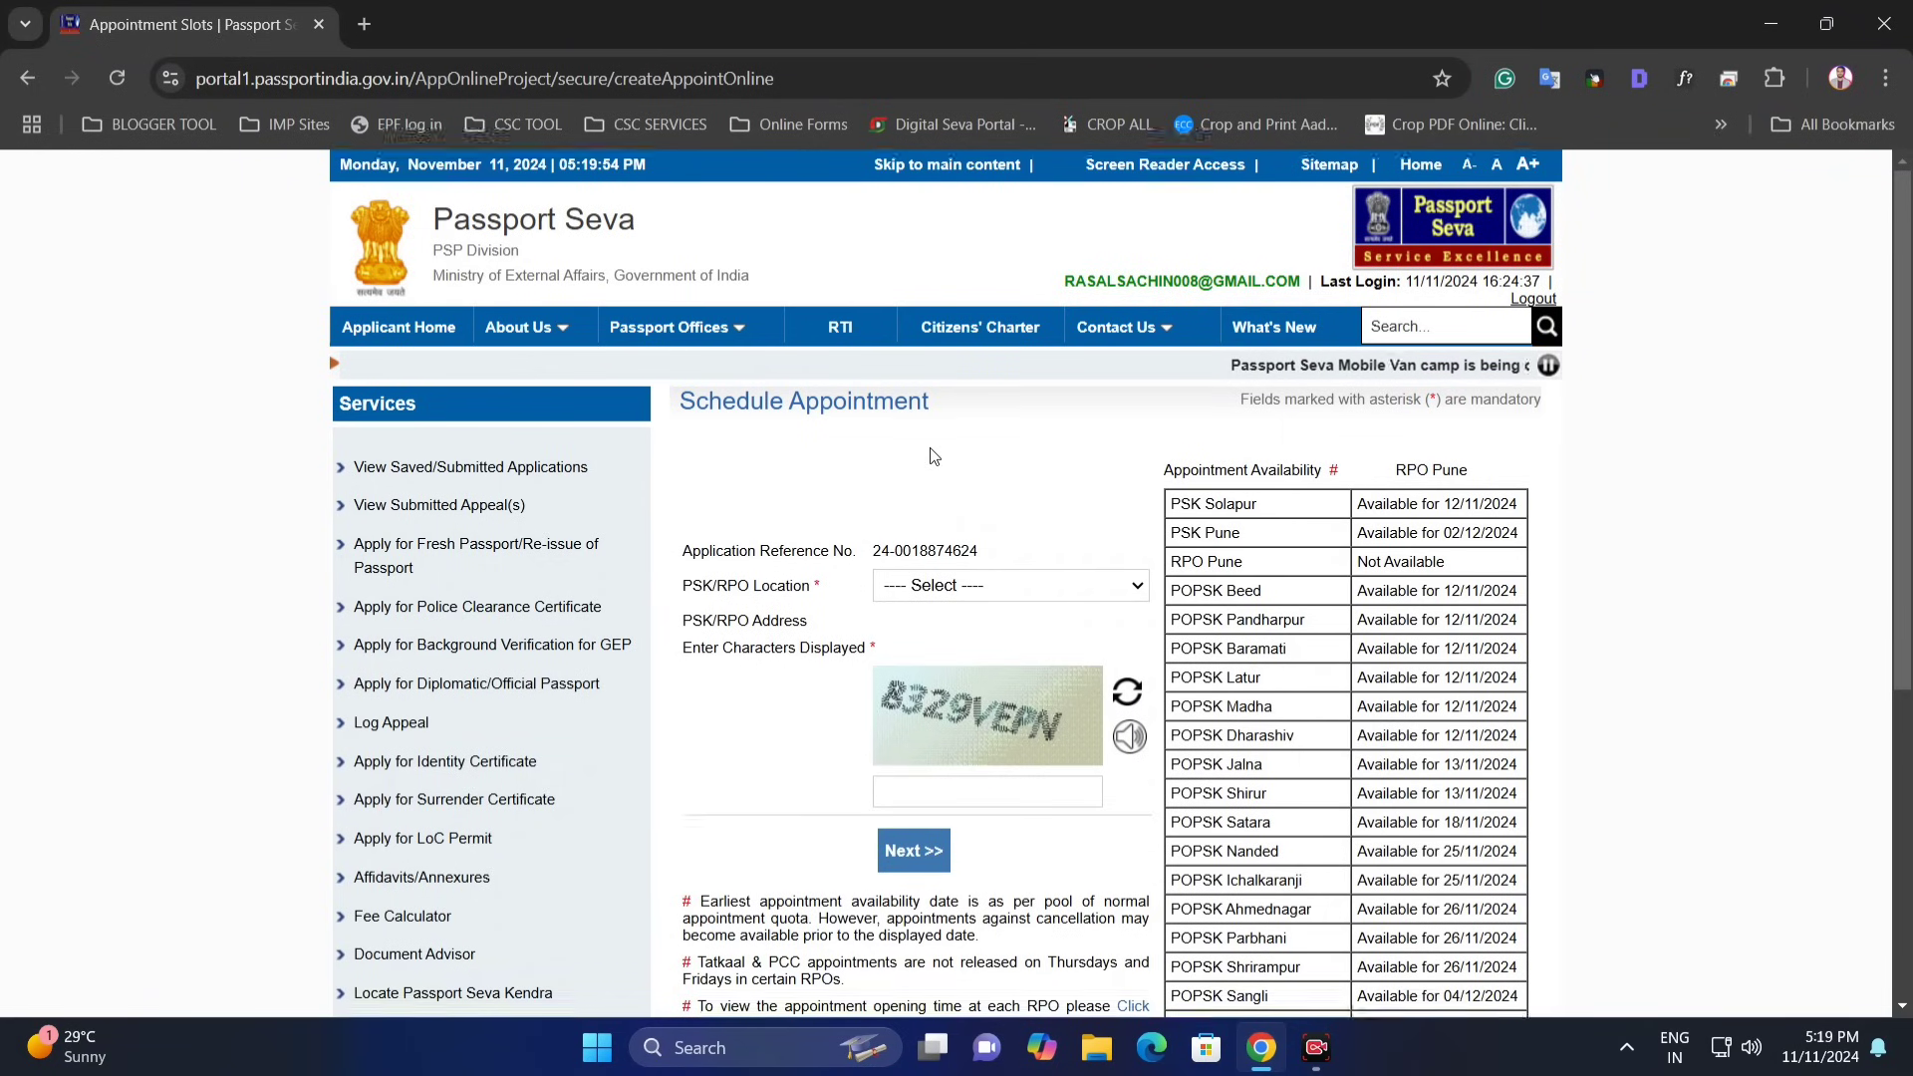
pyautogui.scroll(-1, 926, 454)
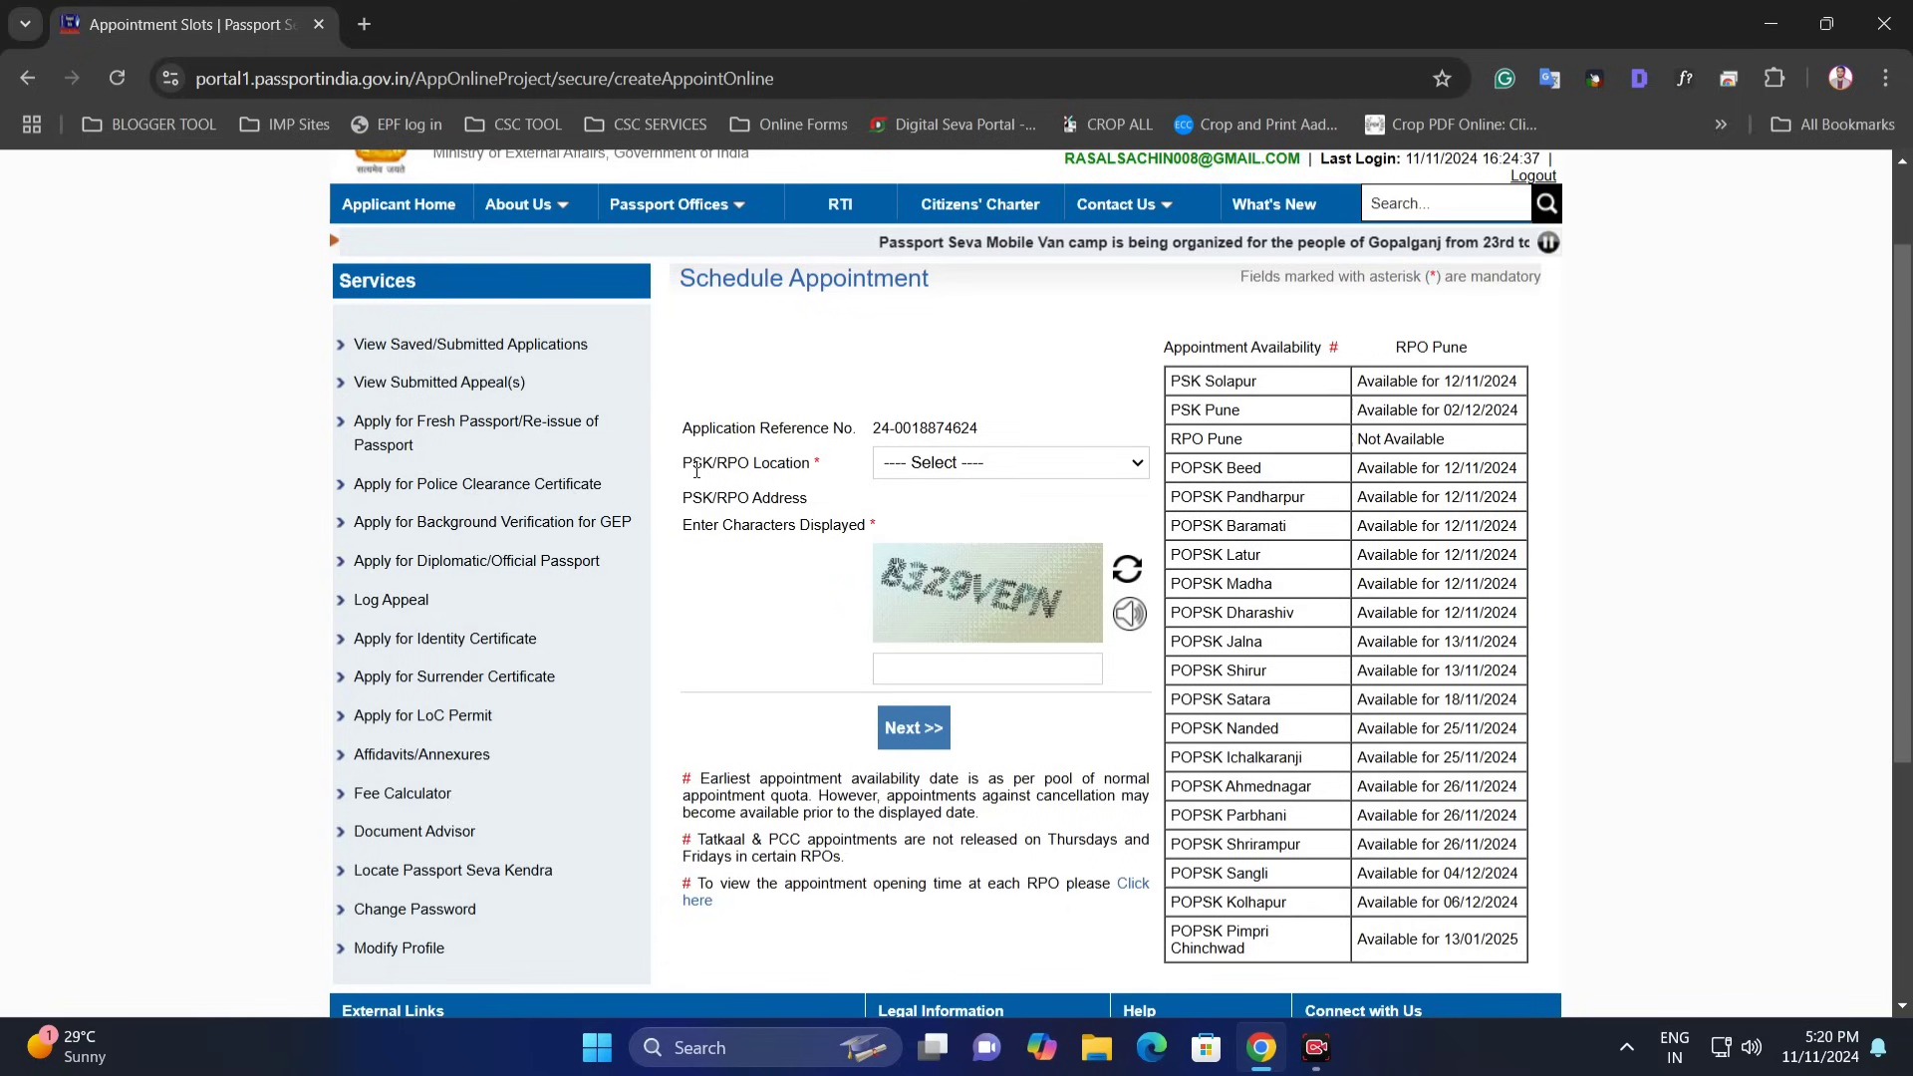
pyautogui.click(949, 466)
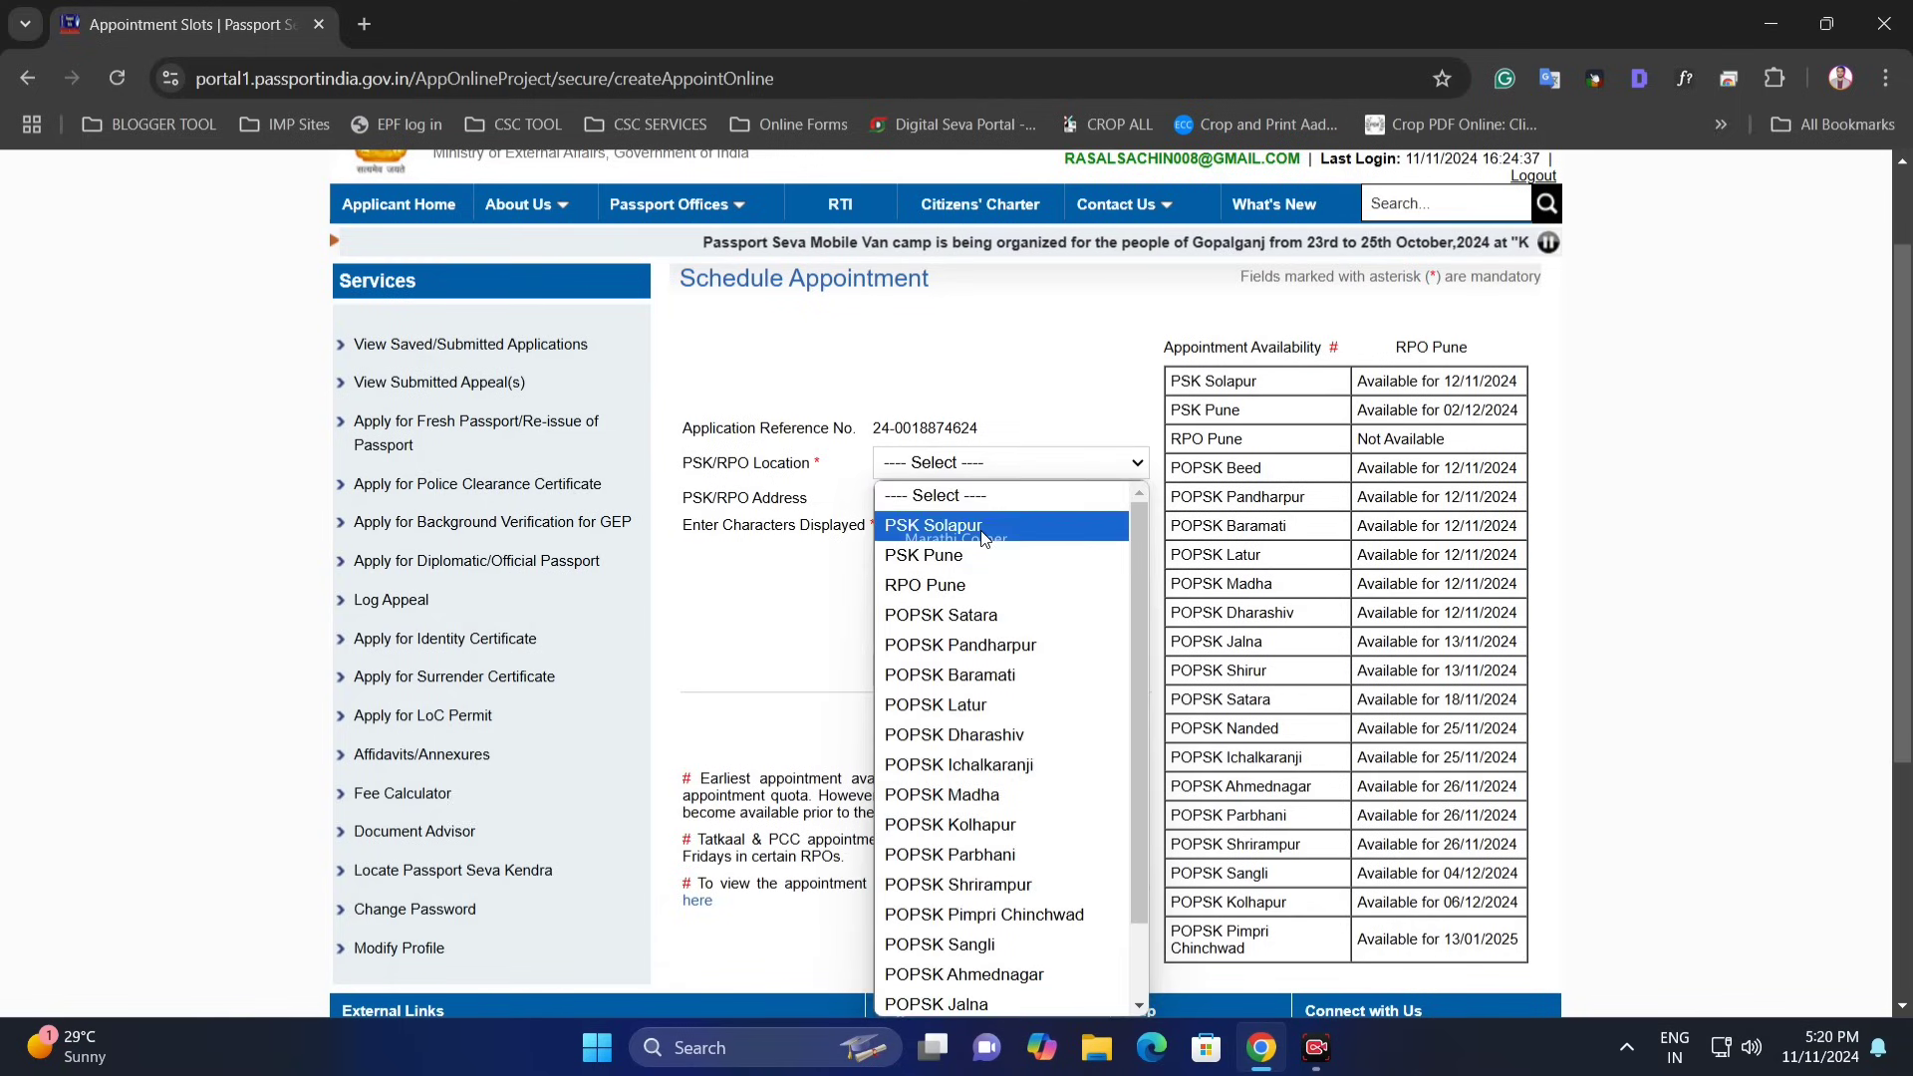
pyautogui.moveTo(1140, 554); pyautogui.dragTo(1139, 761)
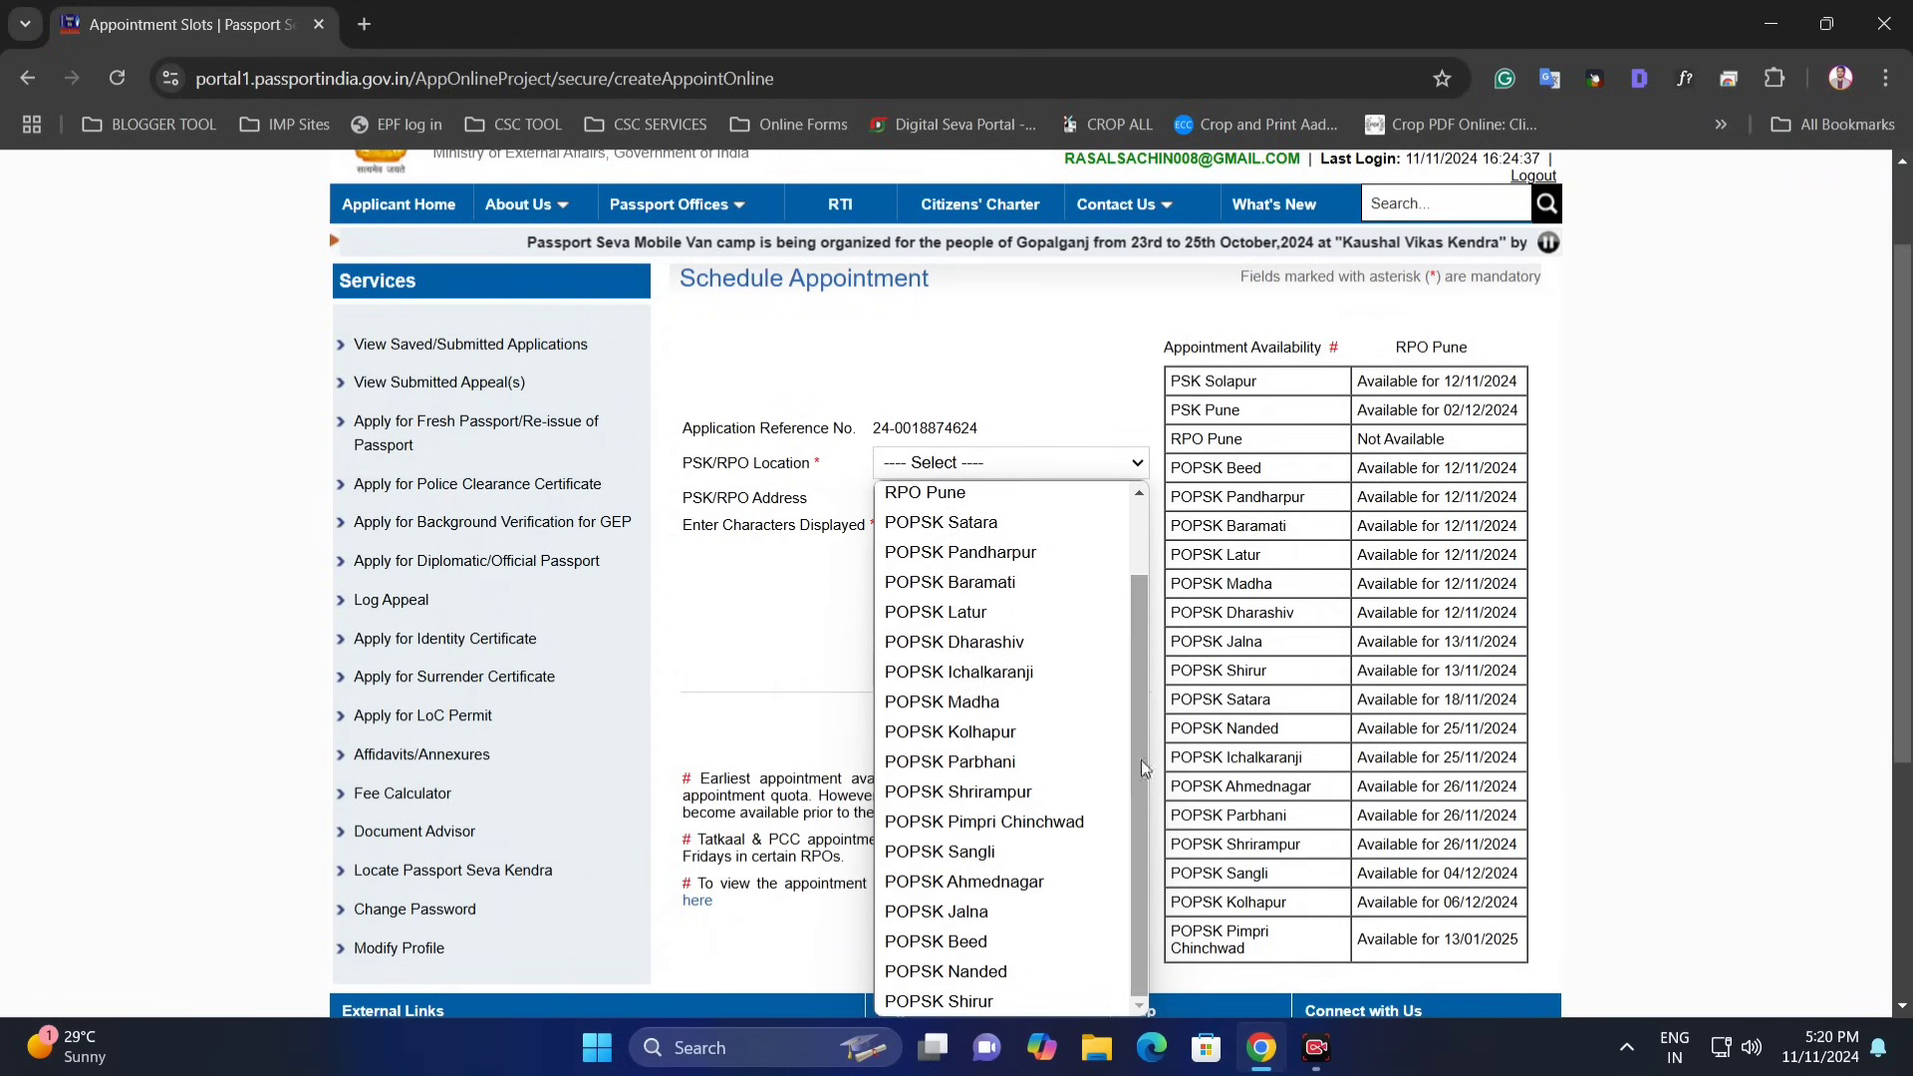
pyautogui.scroll(2, 1037, 559)
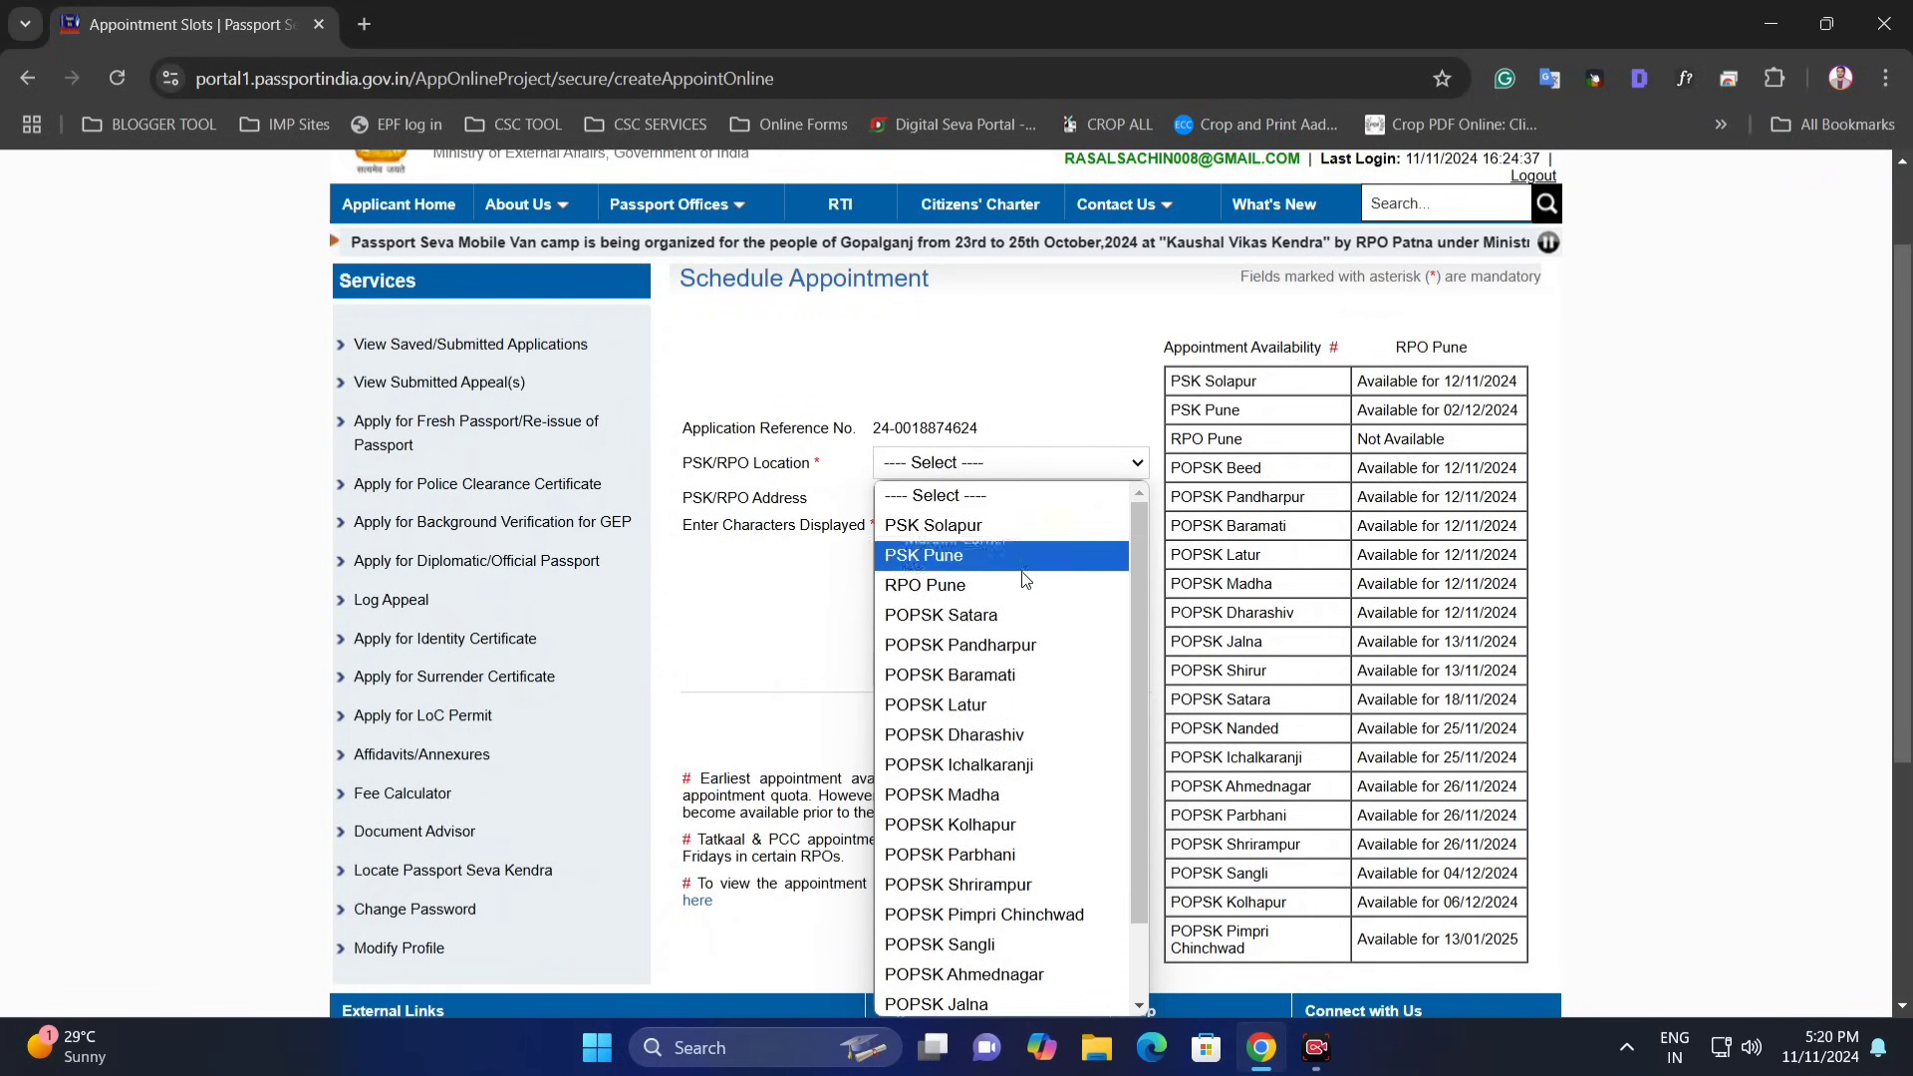
pyautogui.scroll(-3, 1015, 676)
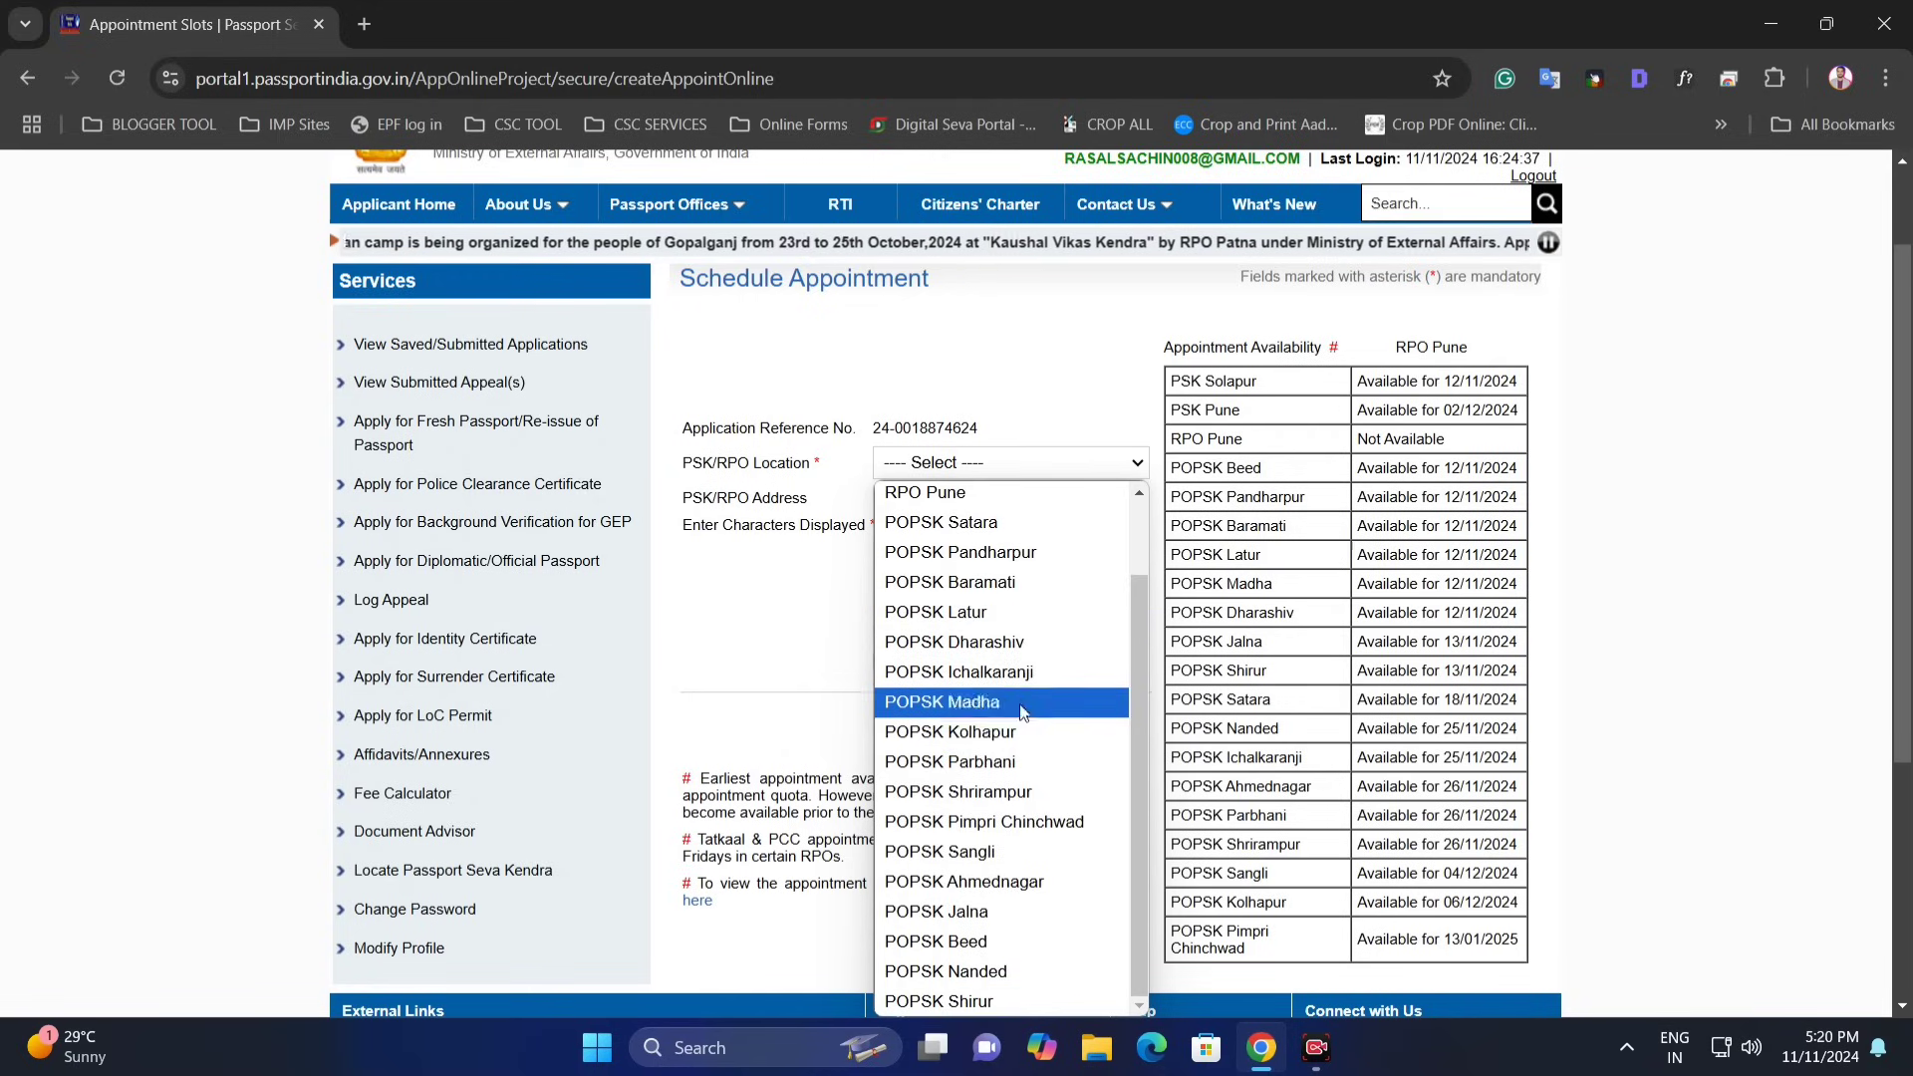
pyautogui.scroll(3, 1036, 757)
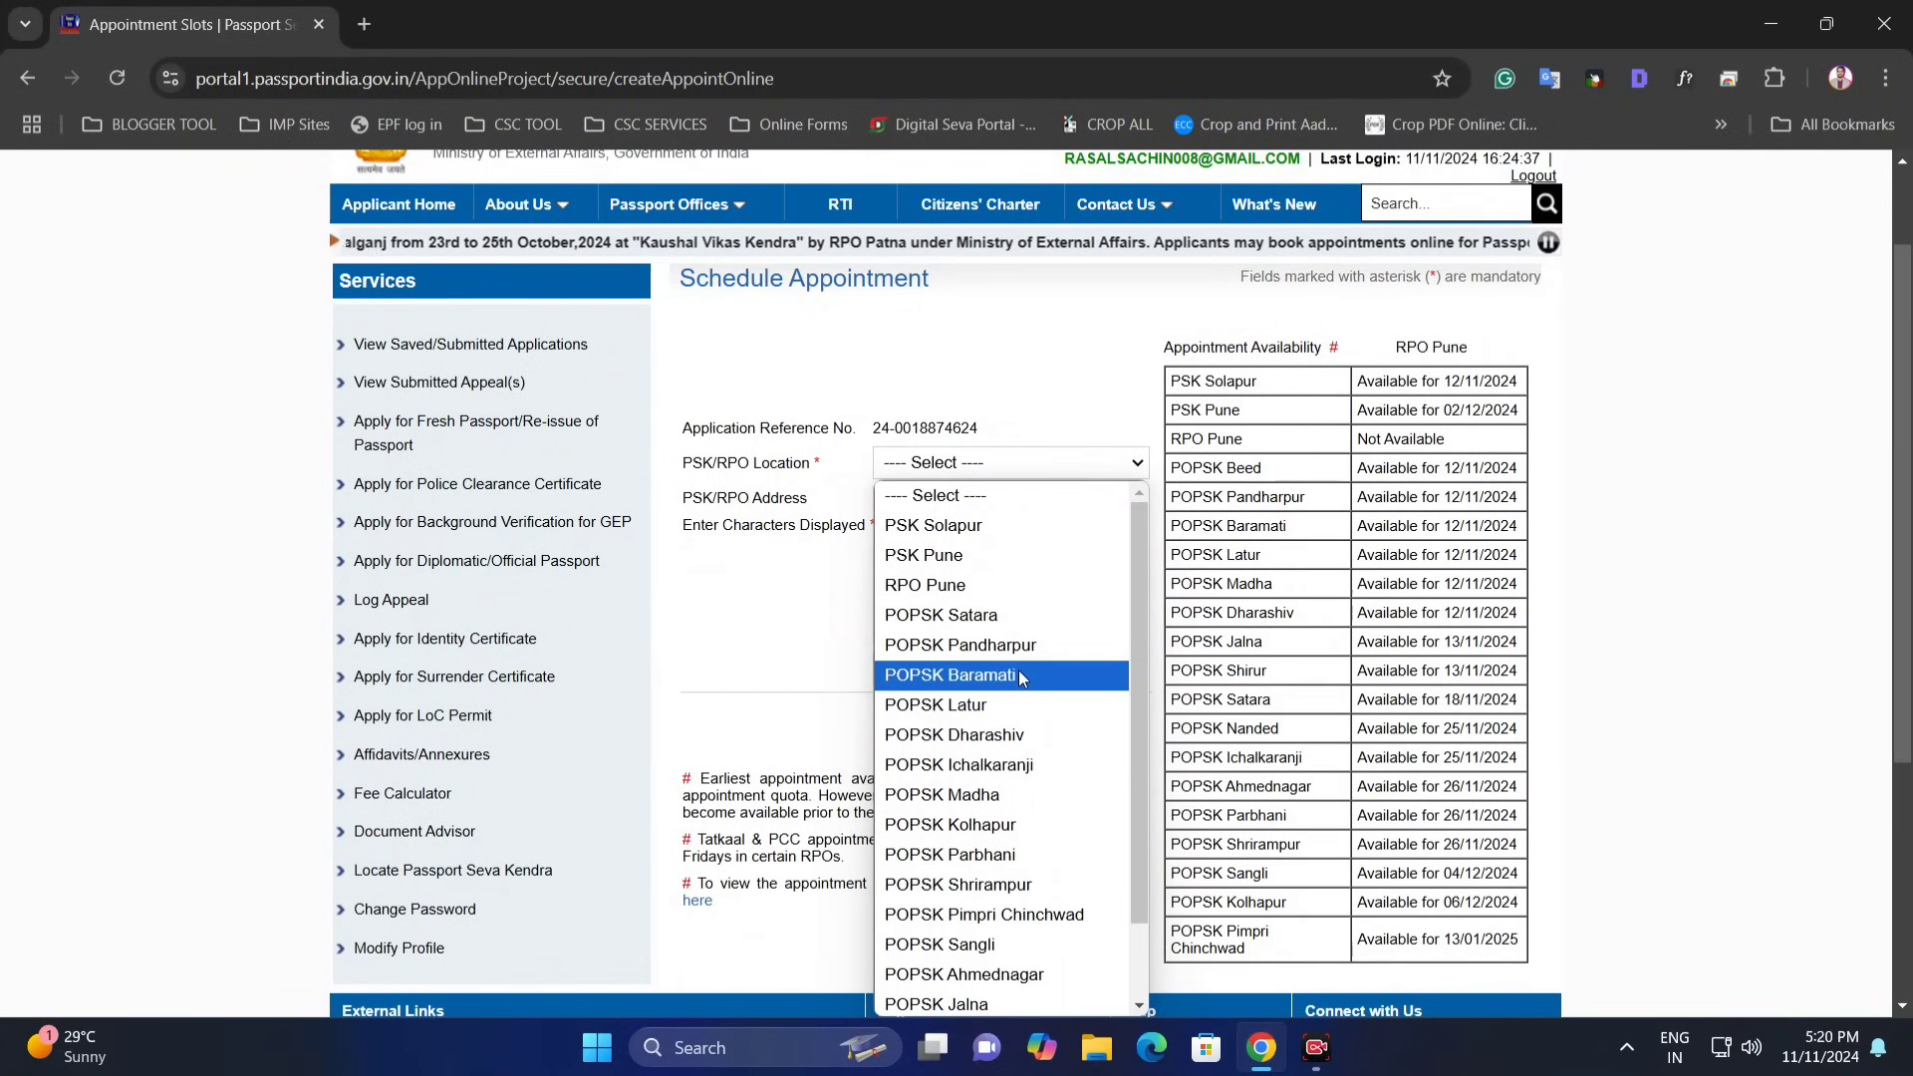
pyautogui.click(1017, 675)
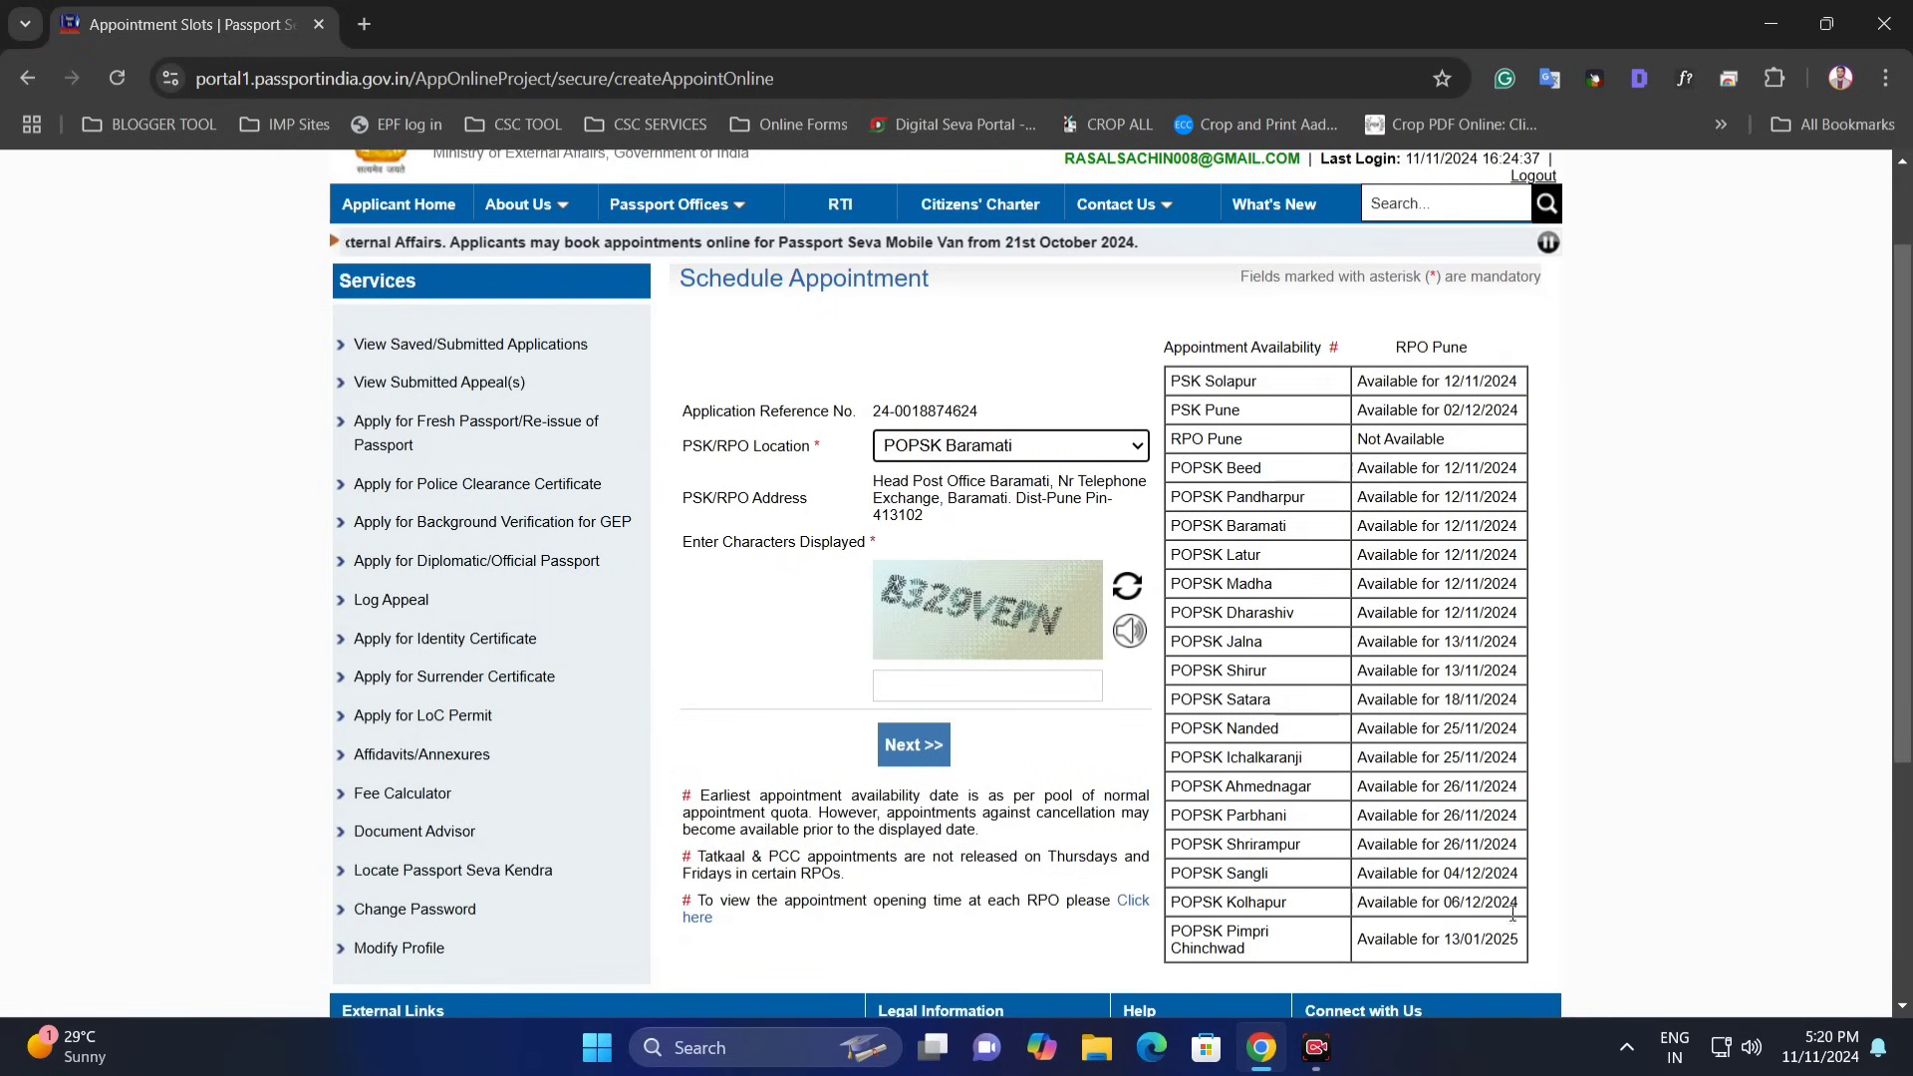
# - Review the Baramati centre's details, keep POPSK Baramati selected, and submit it with the displayed captcha
pyautogui.tripleClick(1006, 497)
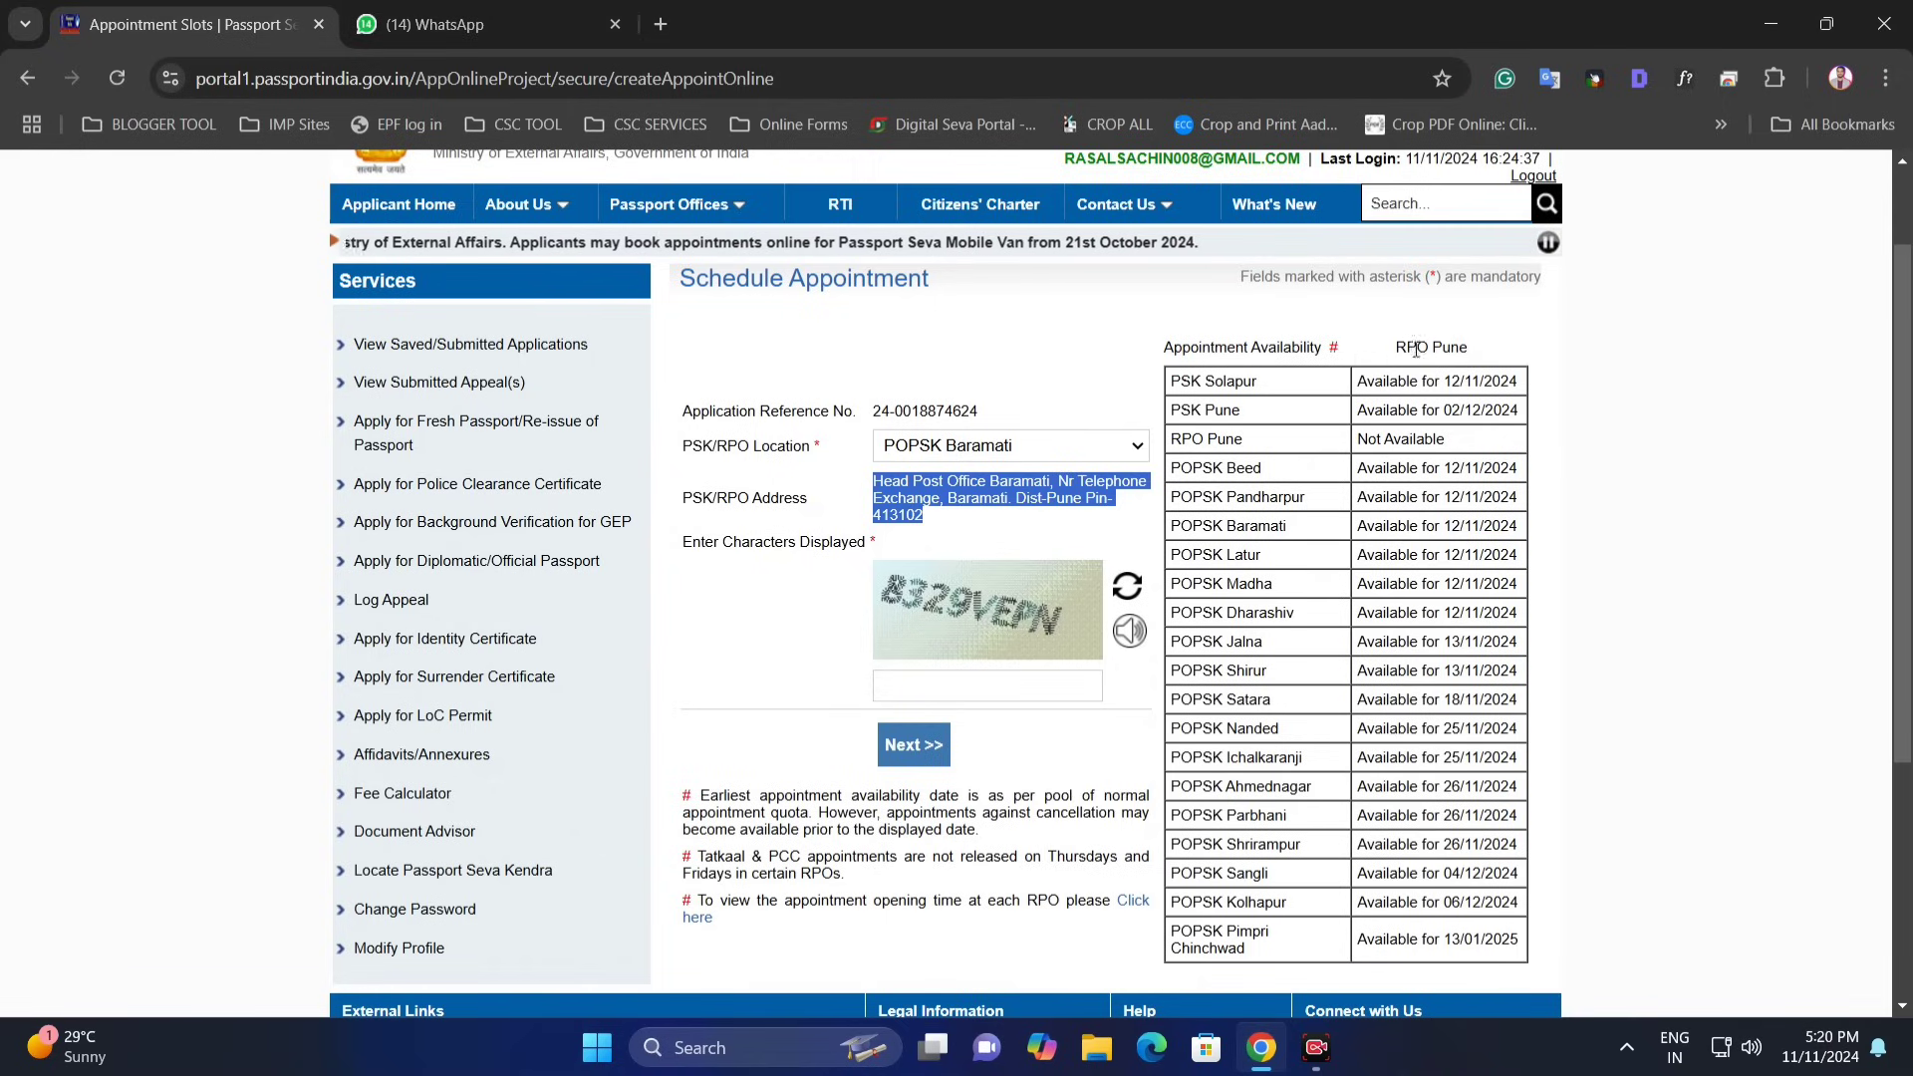
pyautogui.moveTo(1359, 477); pyautogui.dragTo(1384, 568)
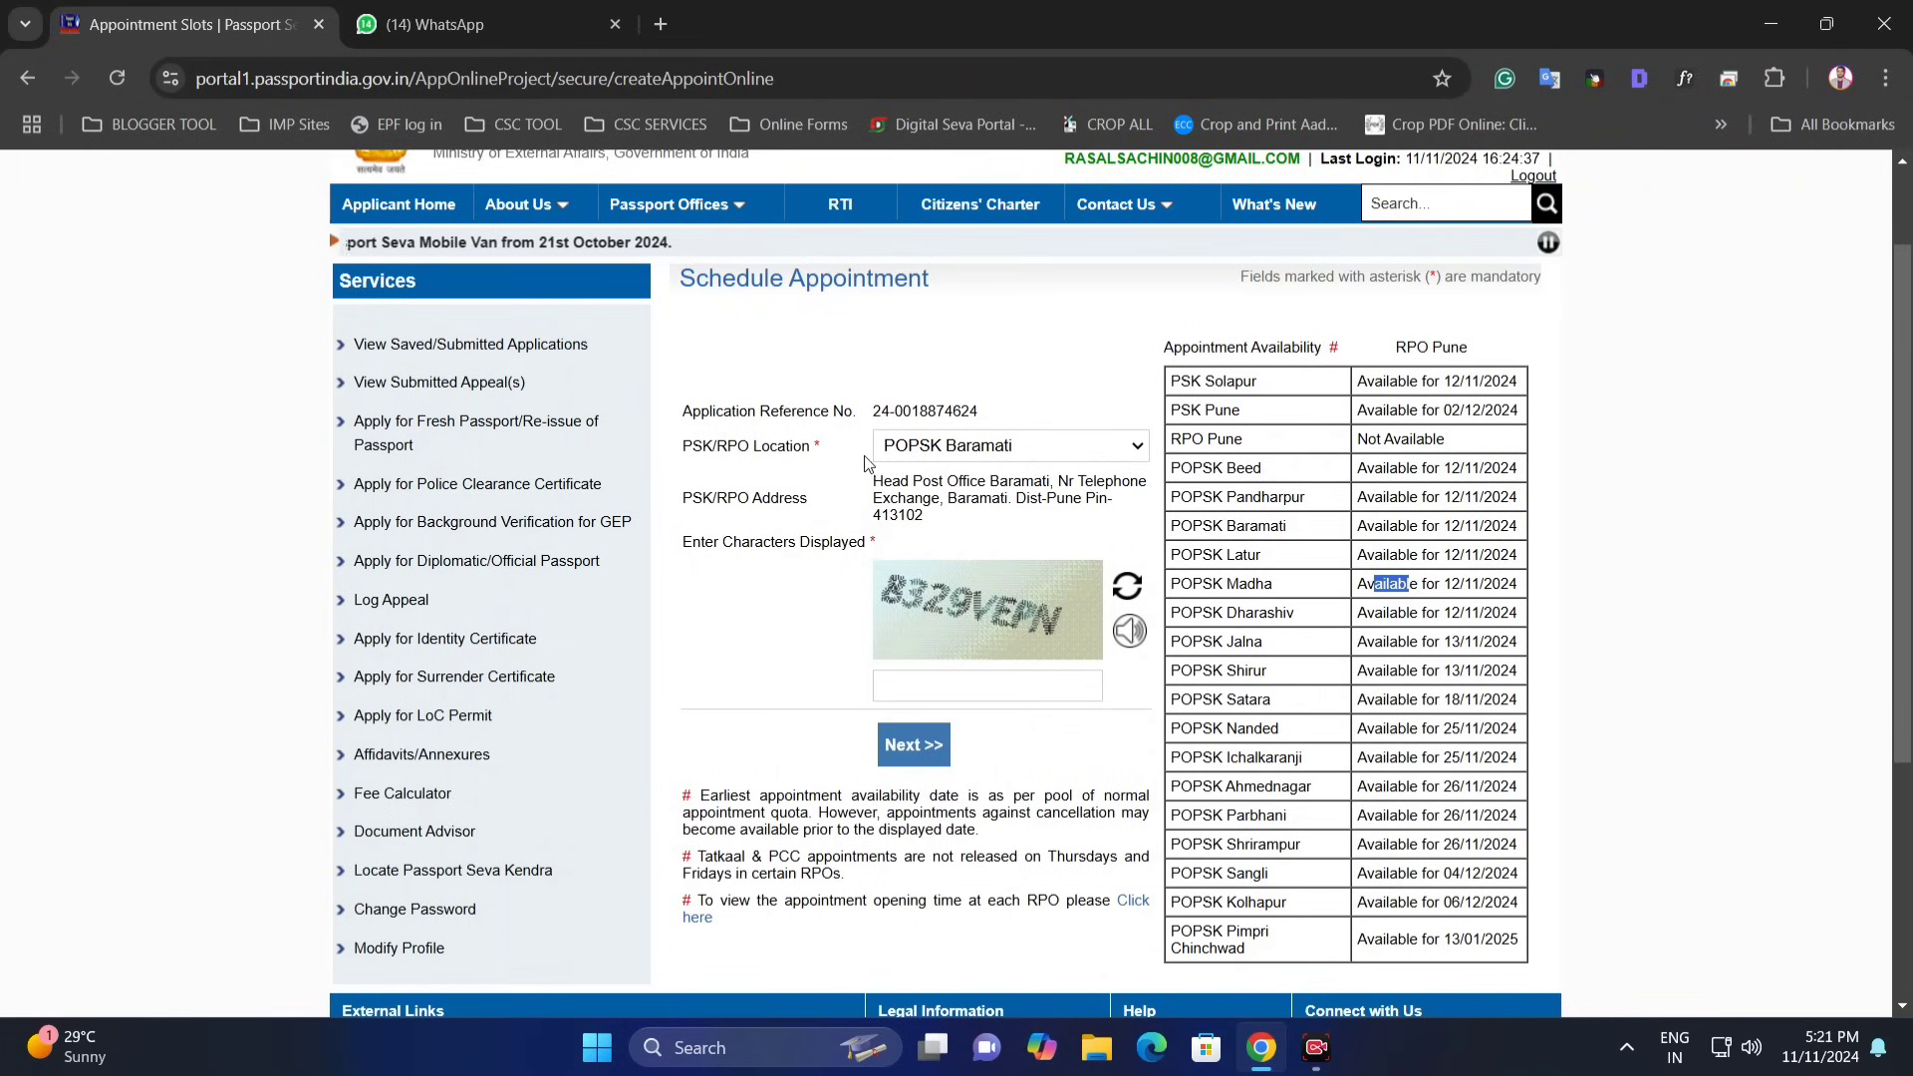
pyautogui.click(962, 450)
pyautogui.scroll(-2, 1054, 904)
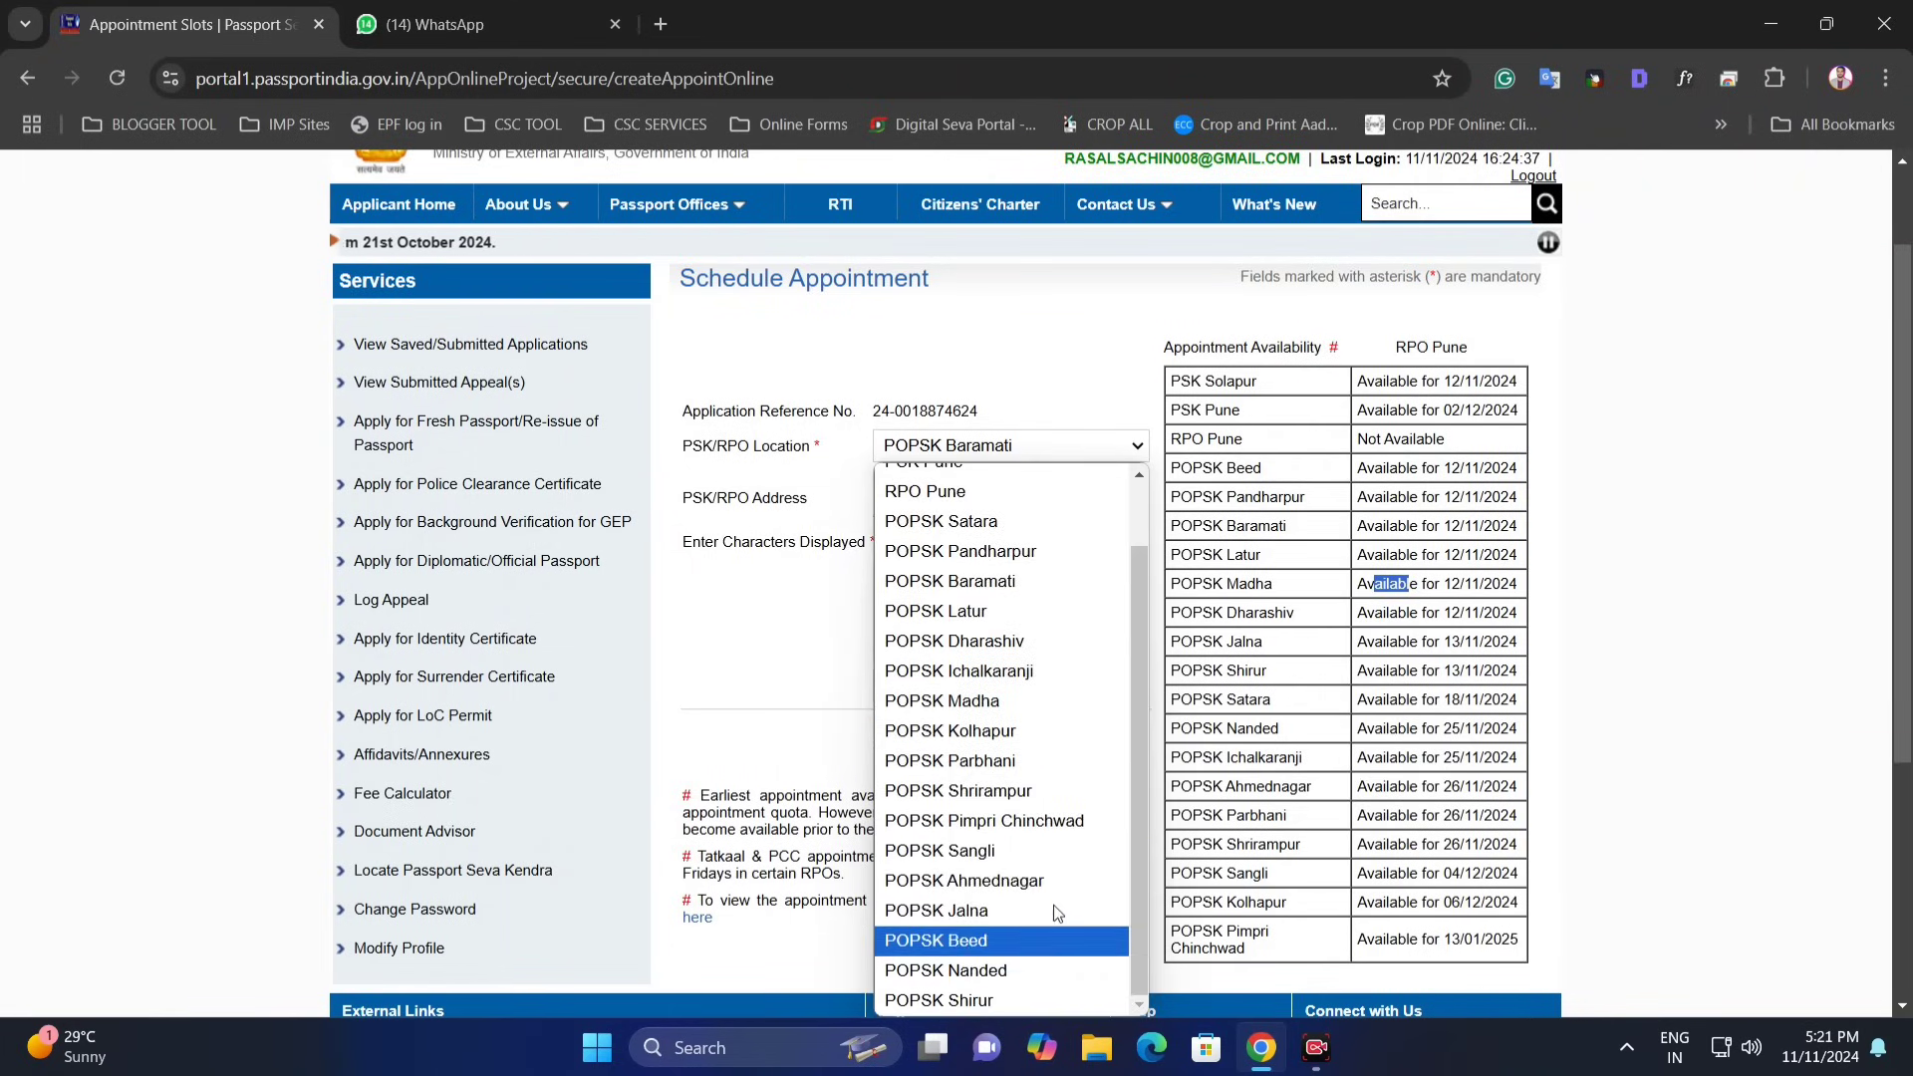
pyautogui.click(987, 581)
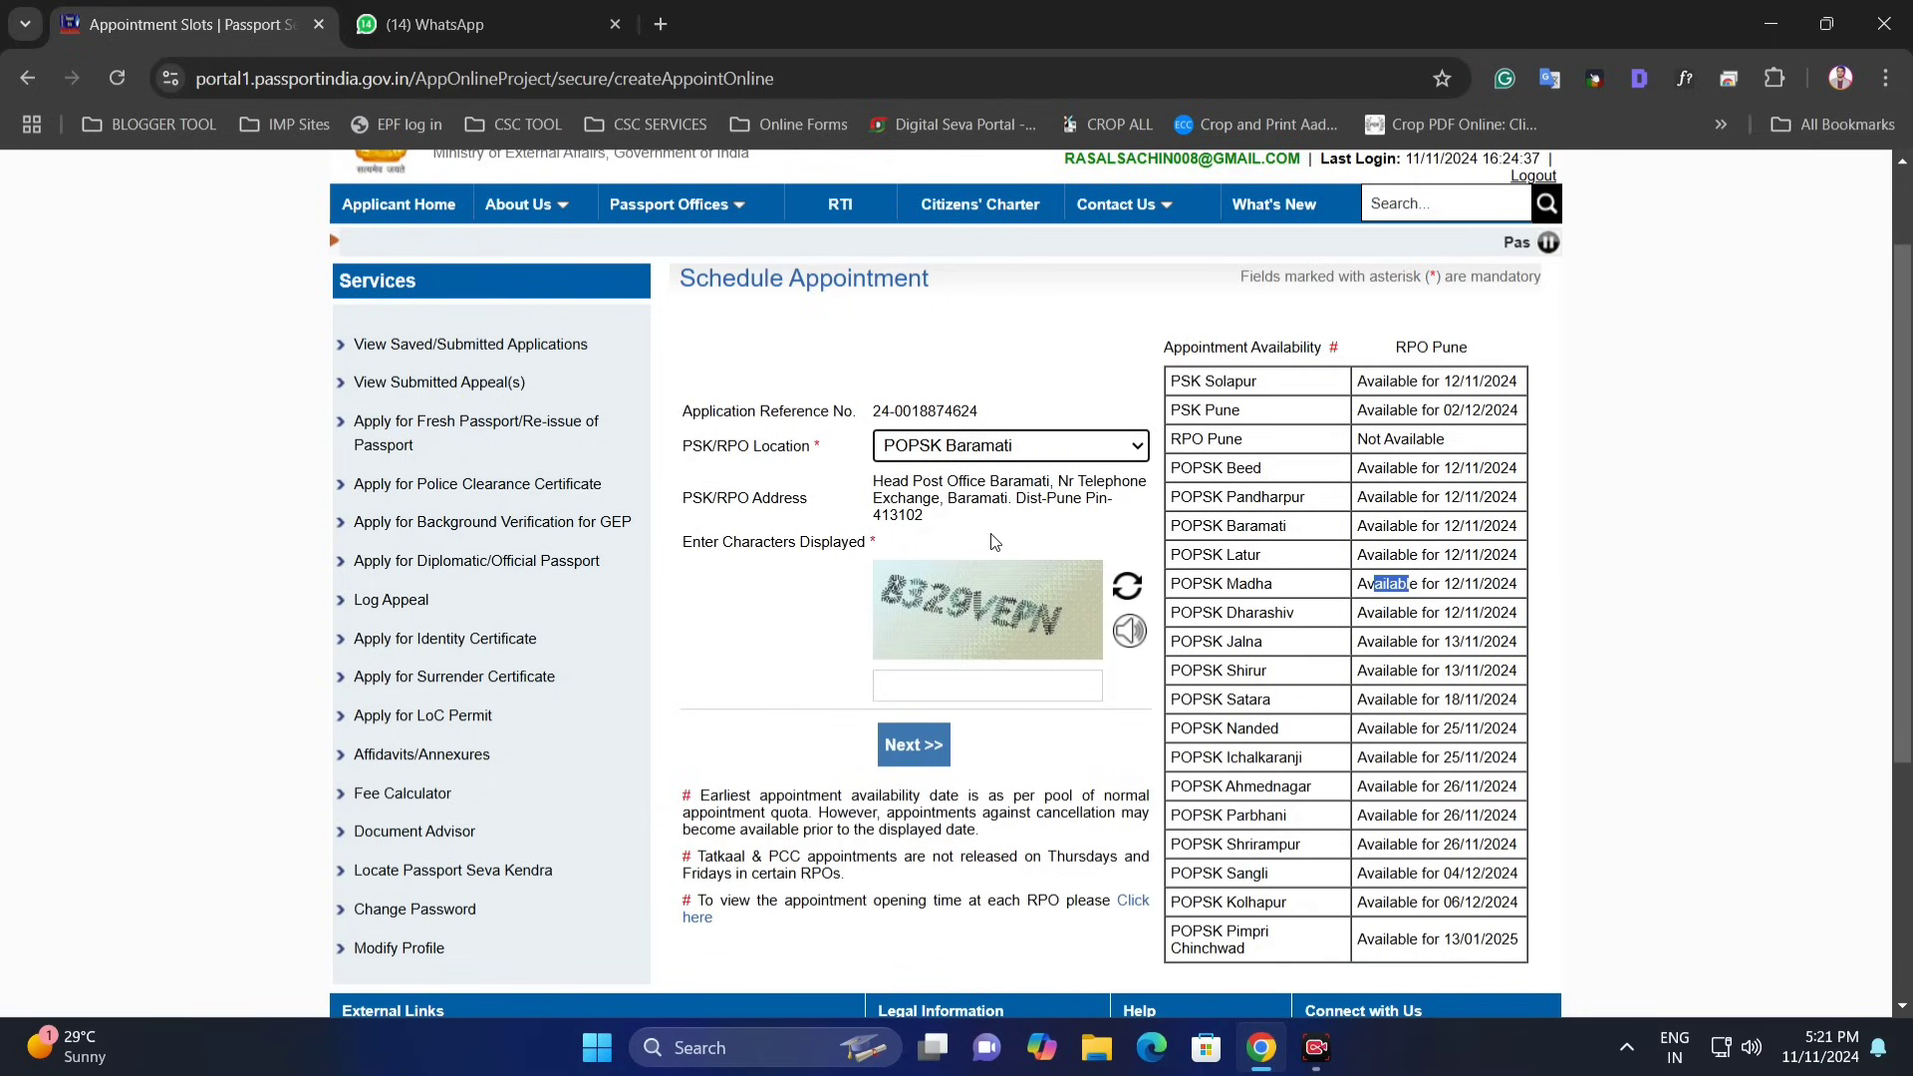
pyautogui.moveTo(1309, 528); pyautogui.dragTo(1170, 528)
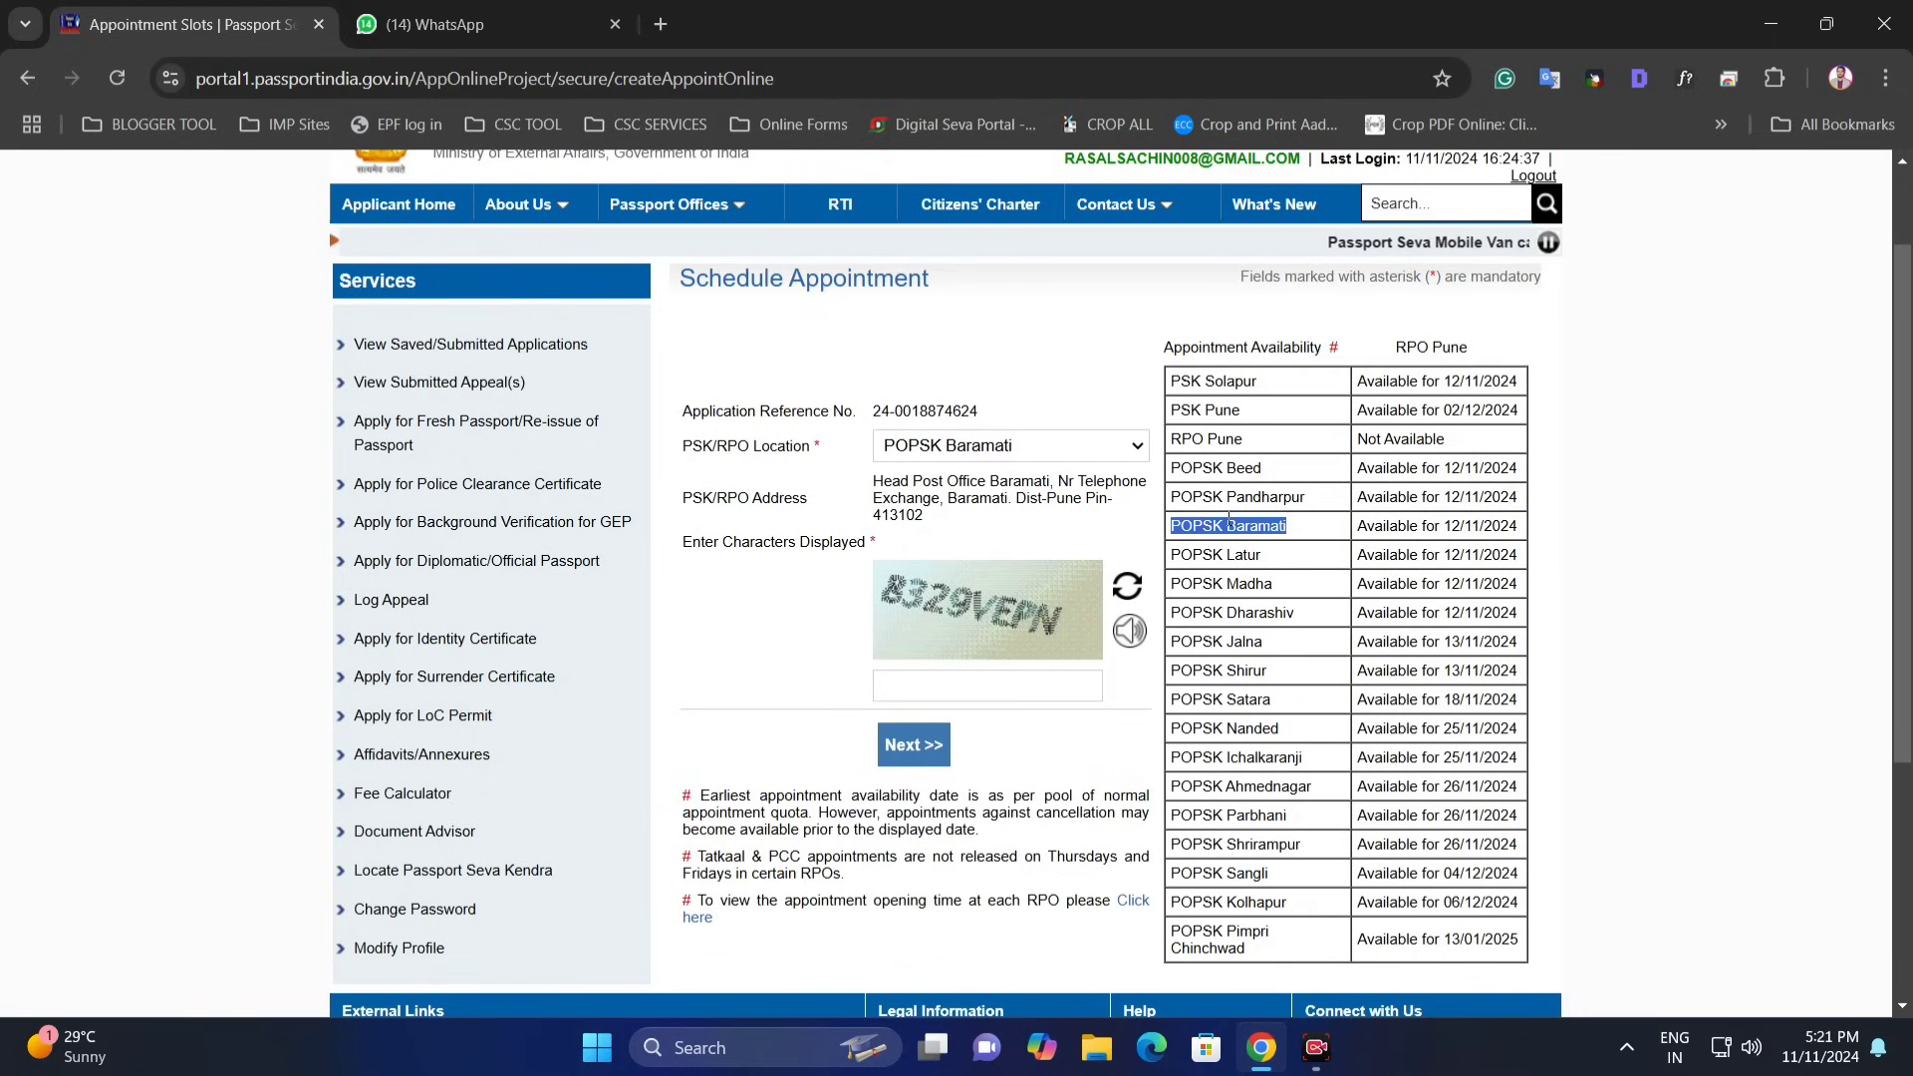
pyautogui.click(1285, 483)
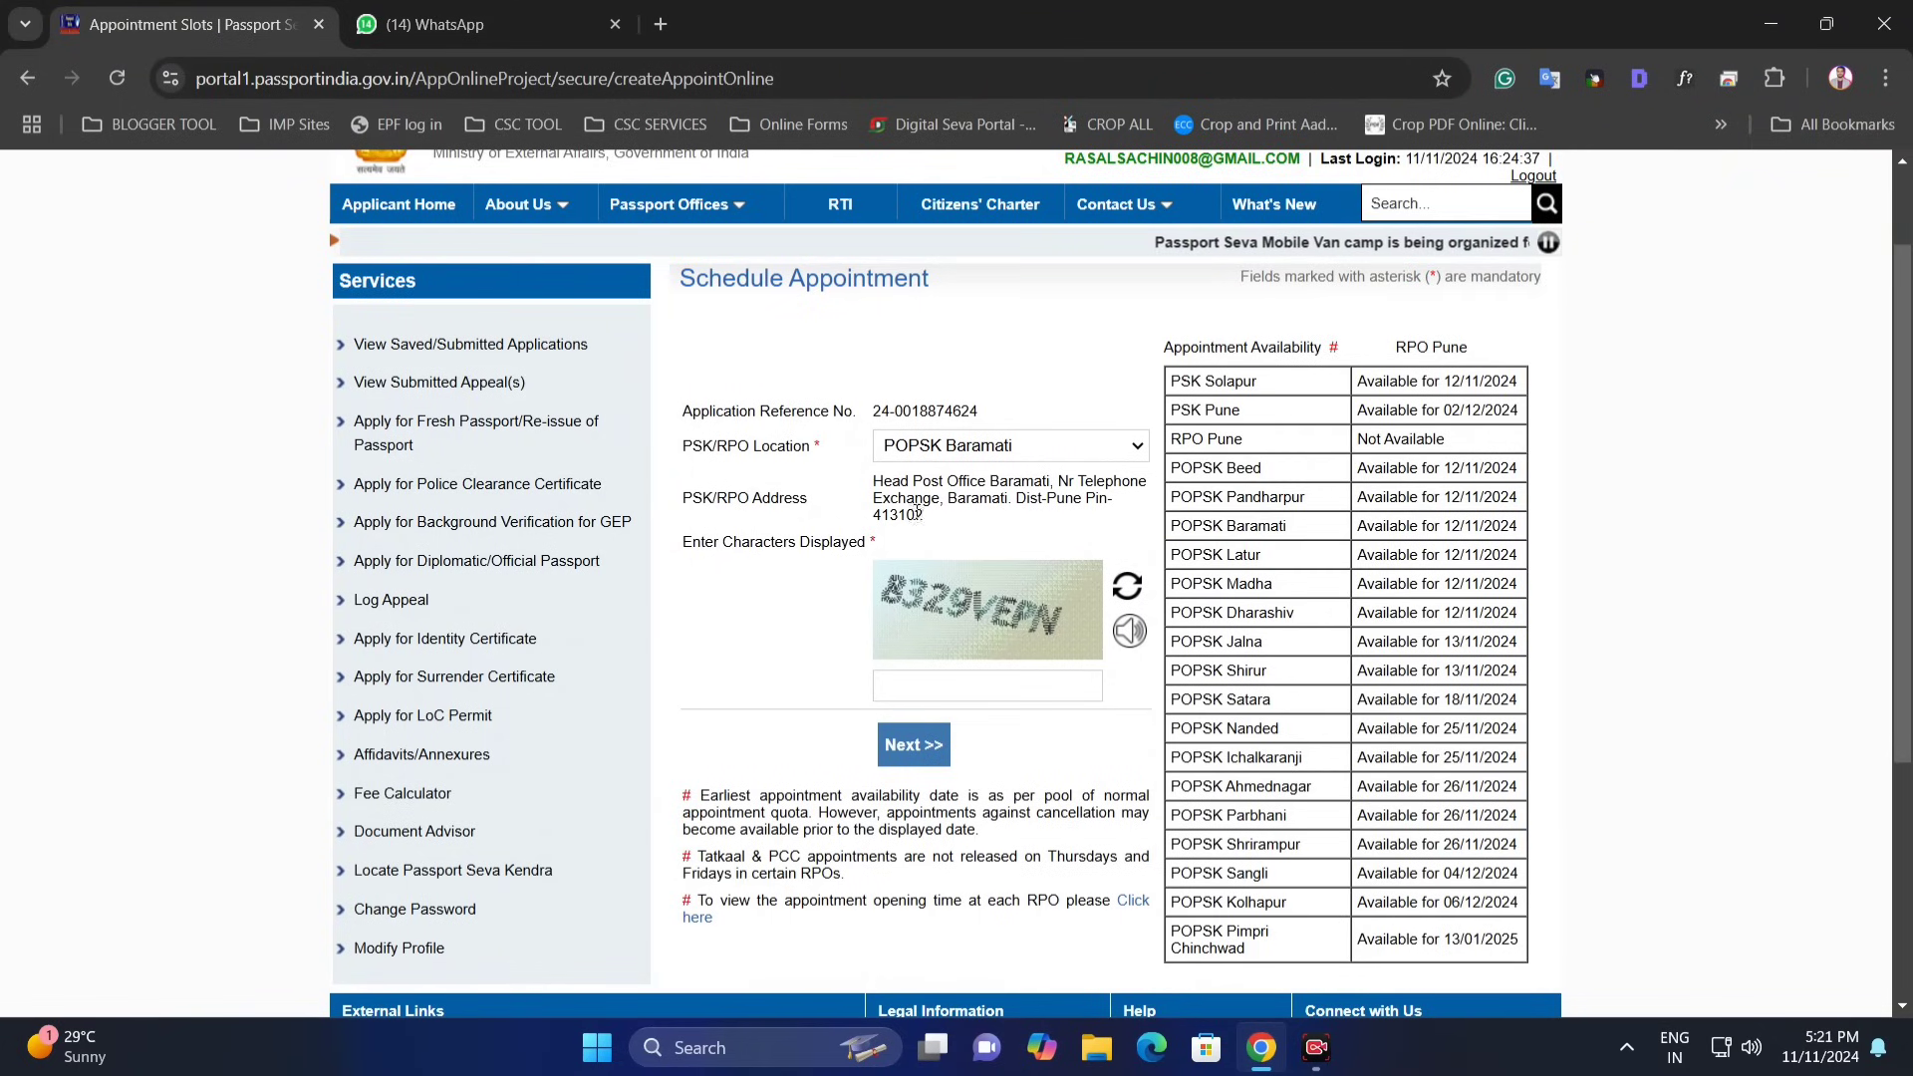
pyautogui.tripleClick(1009, 497)
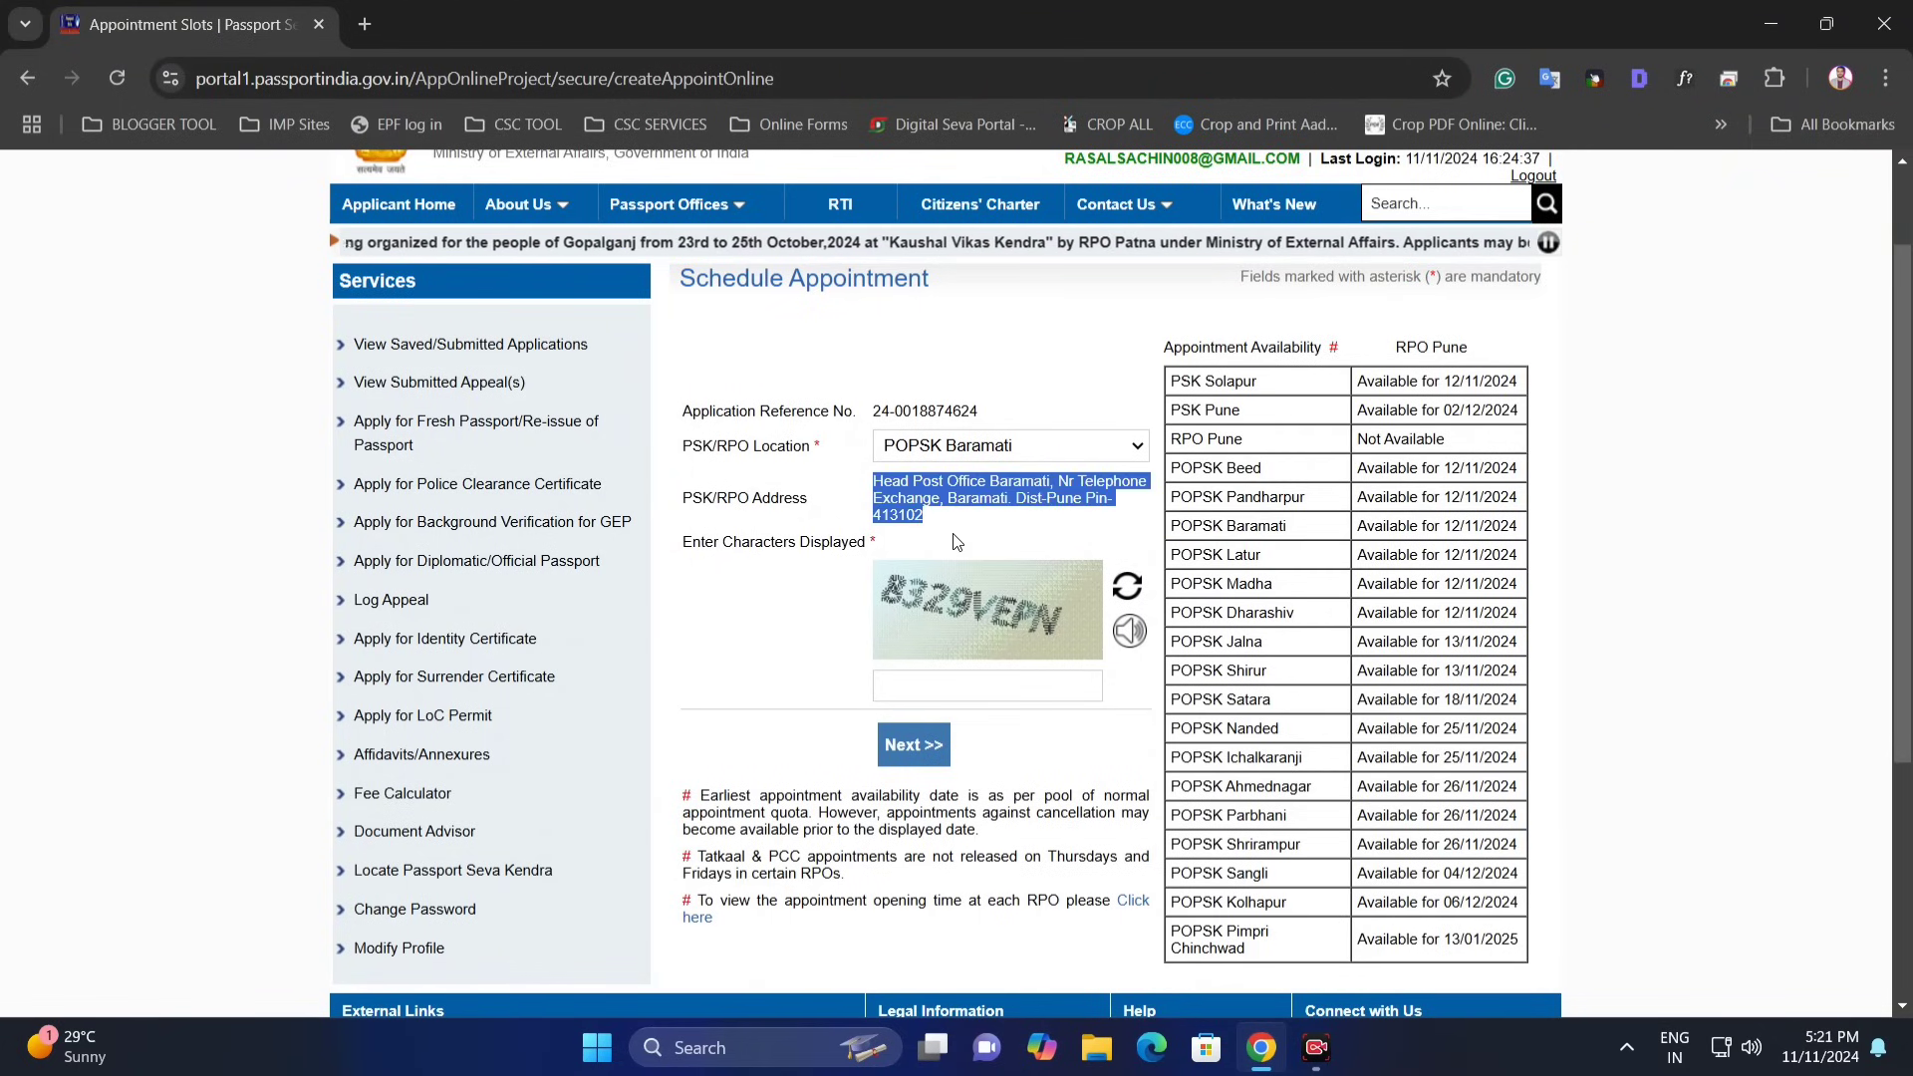
pyautogui.click(949, 687)
pyautogui.write('83')
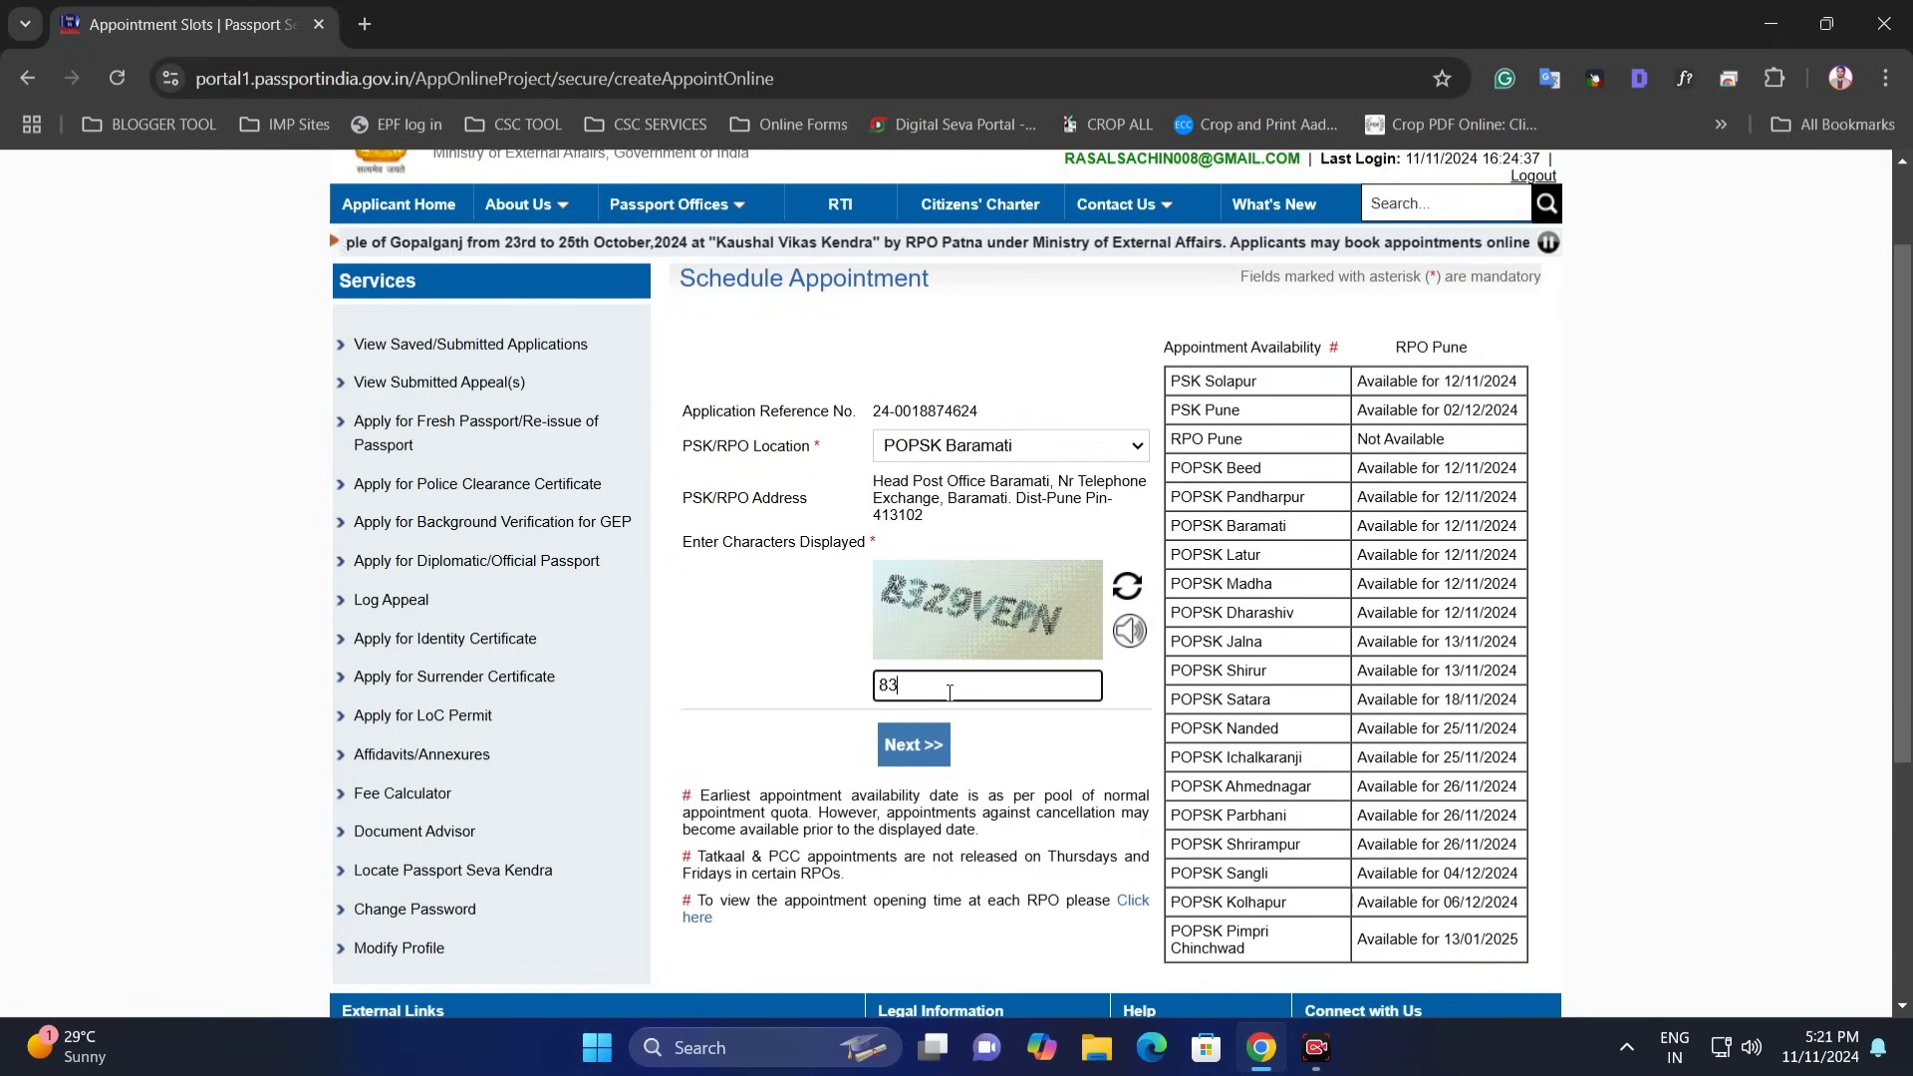
pyautogui.write('29')
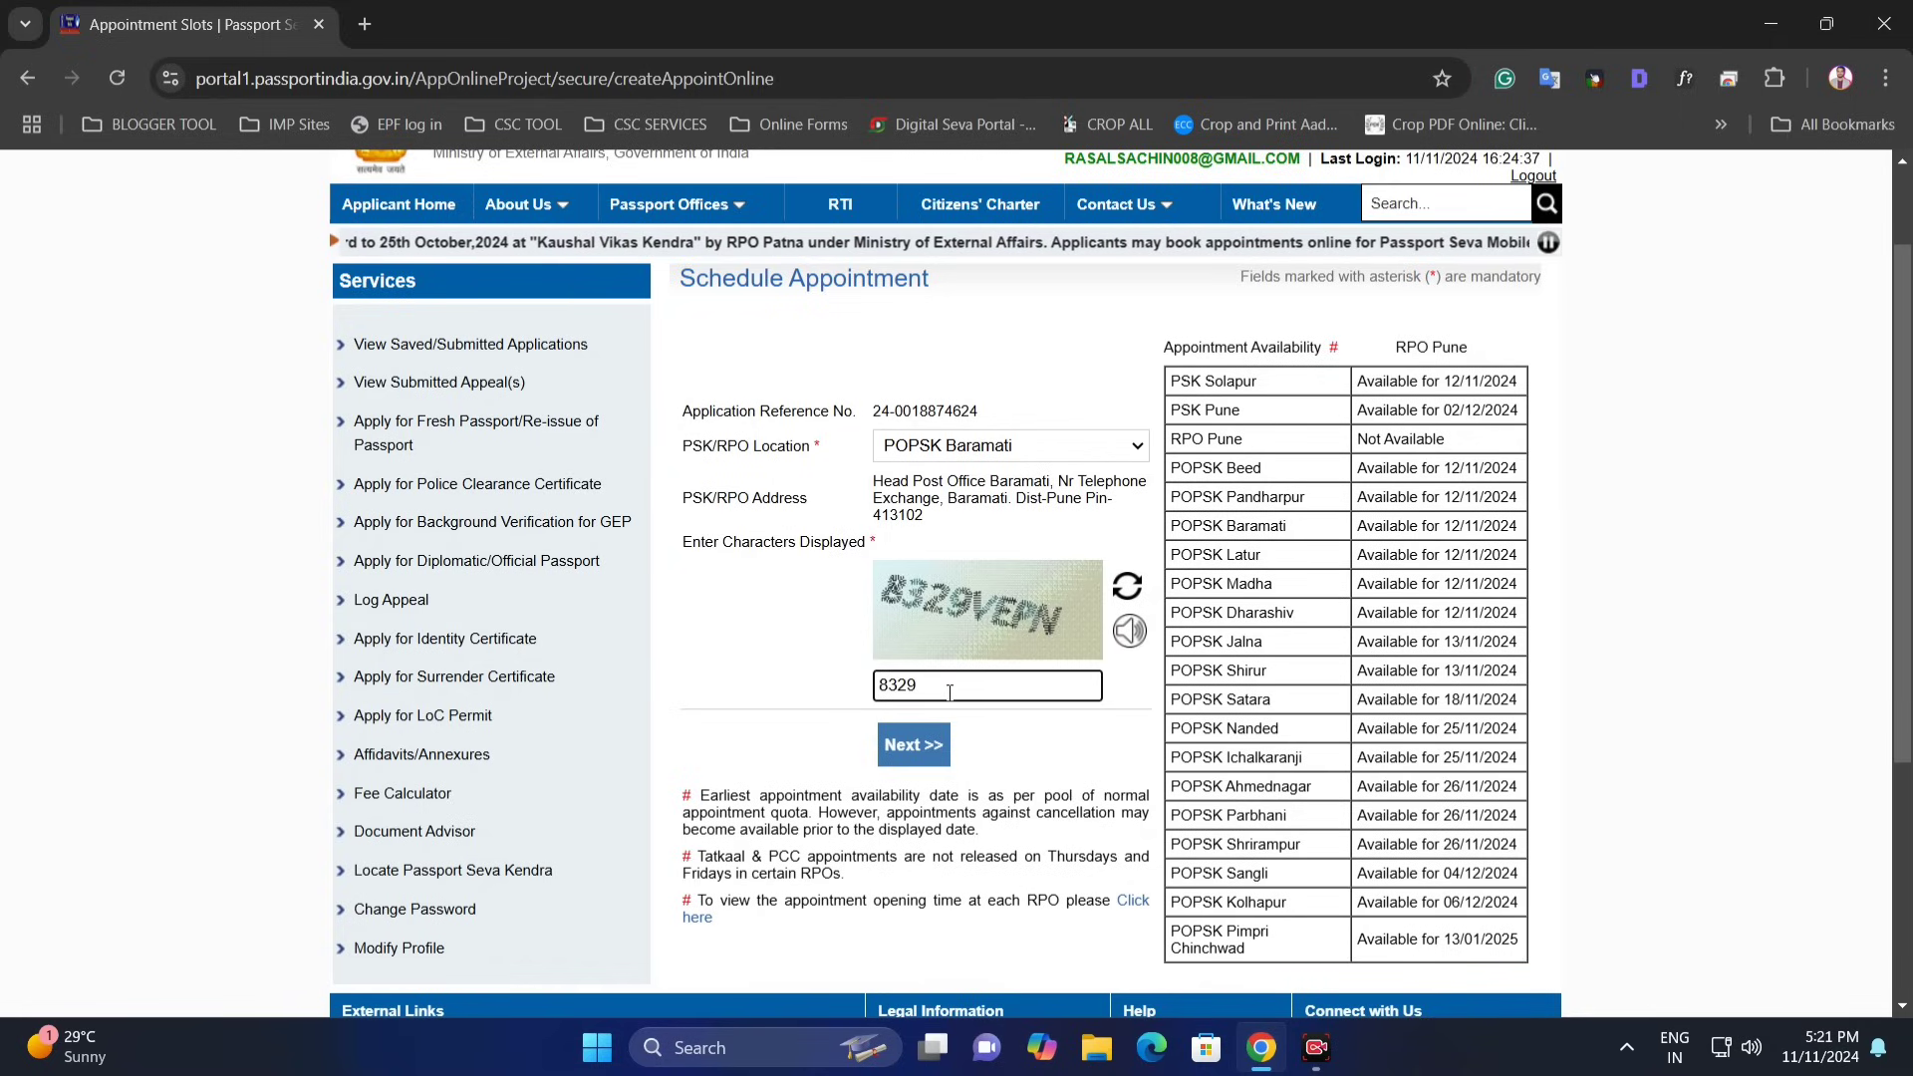
pyautogui.write('VEPN')
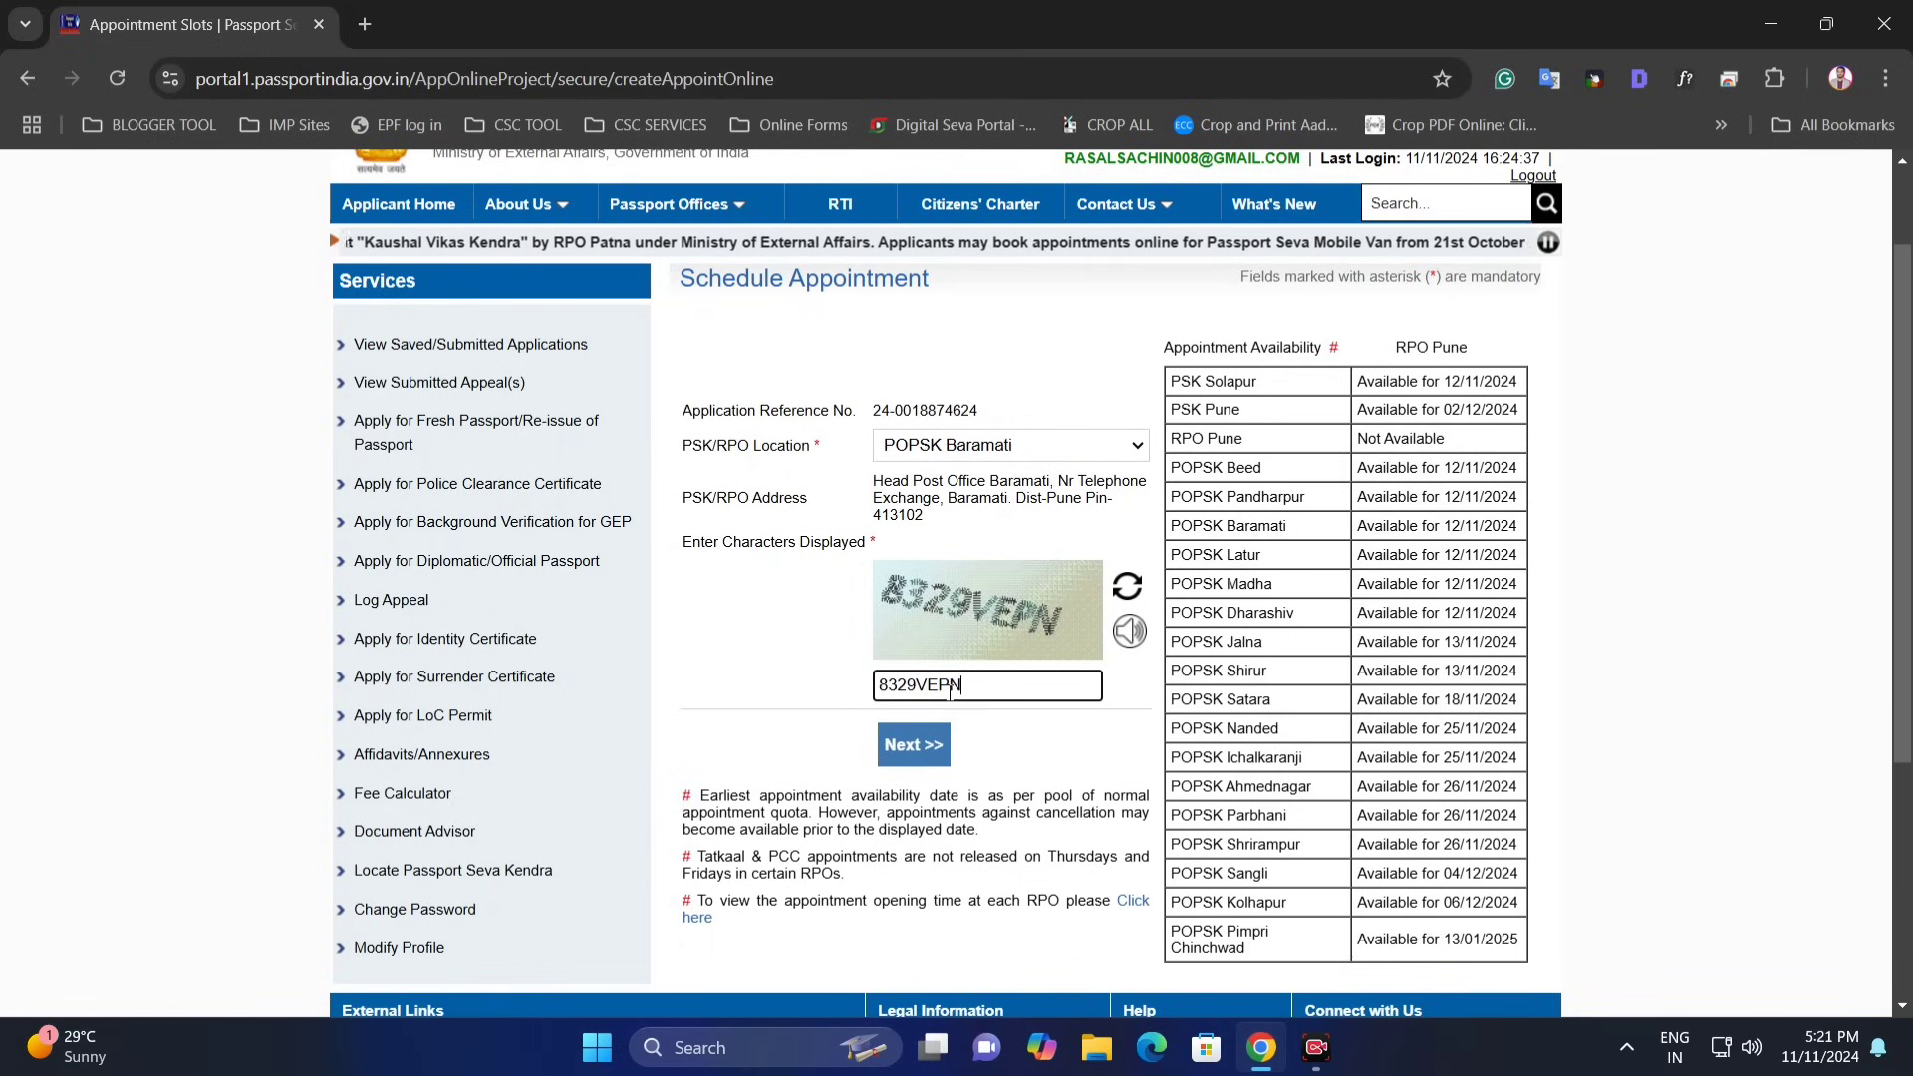
pyautogui.click(902, 754)
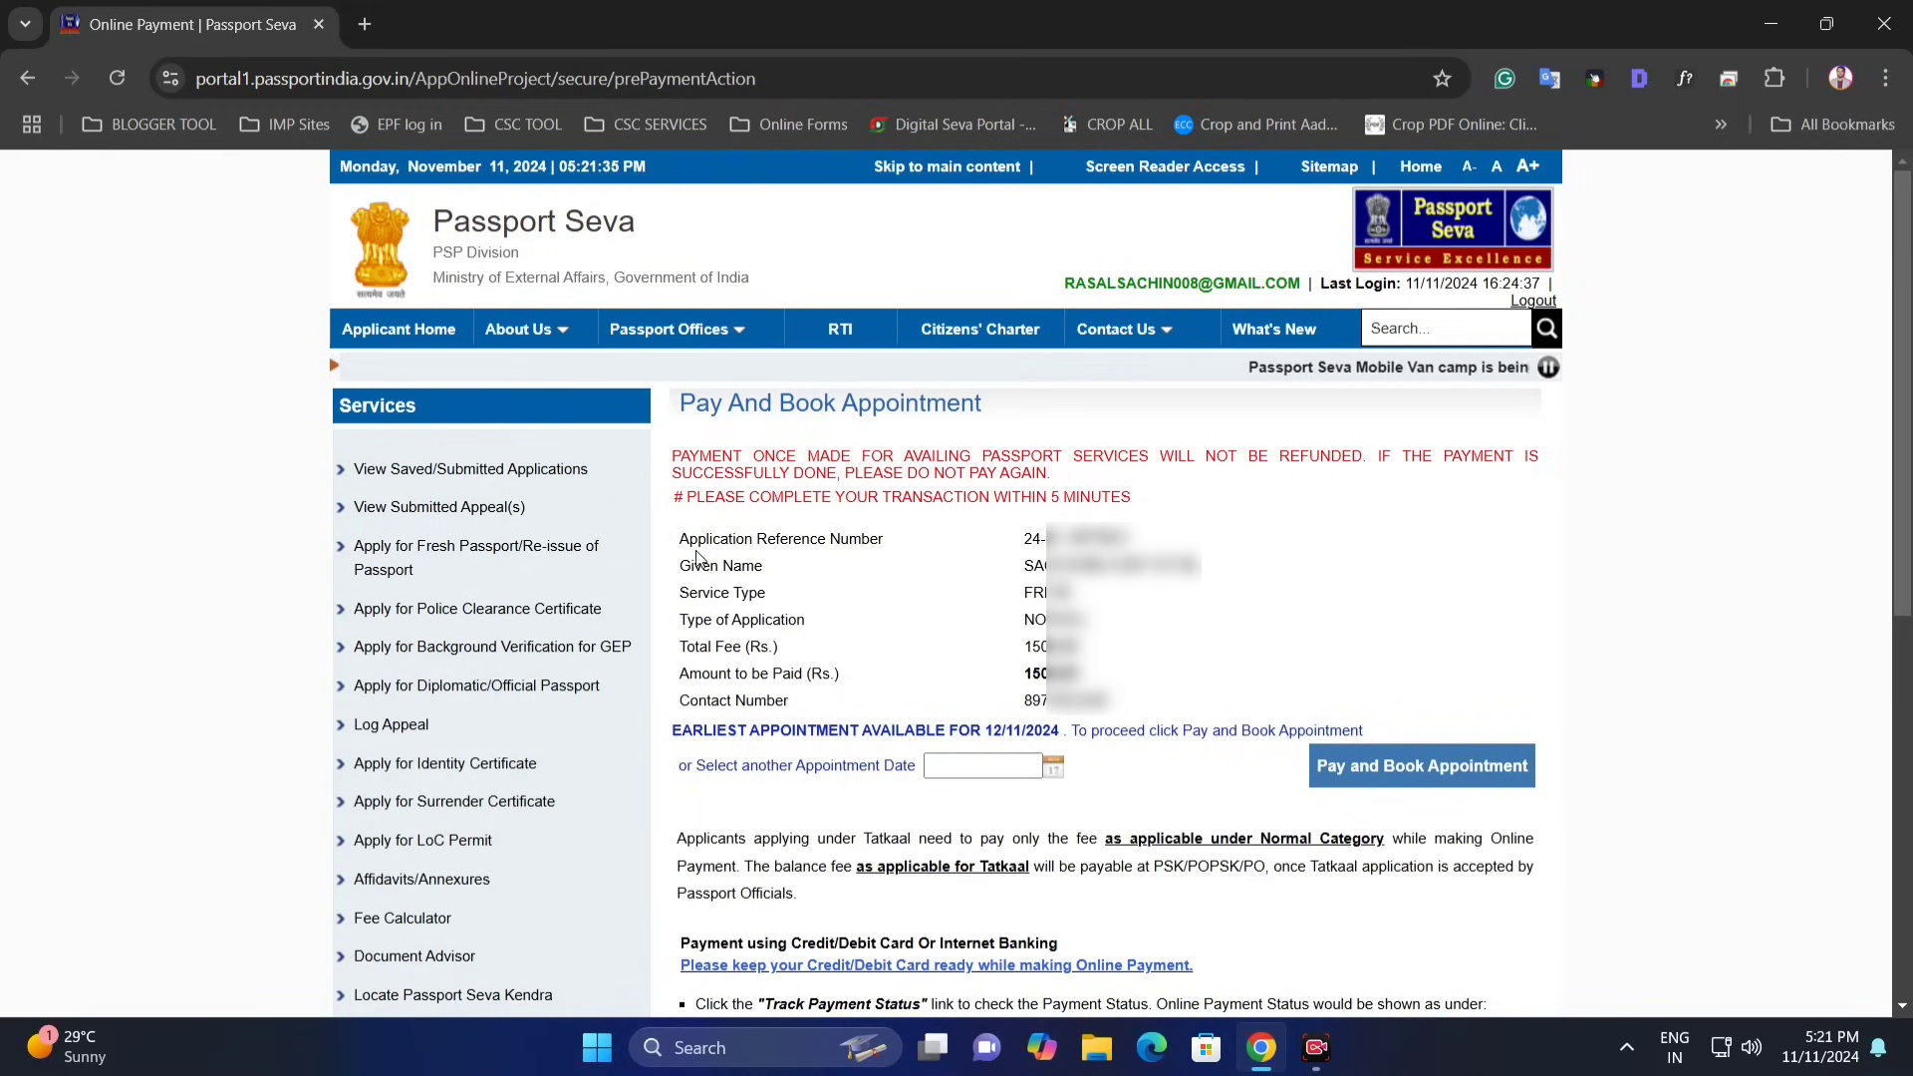
# - Review the Application Reference Number and the amount to be paid
pyautogui.moveTo(696, 555); pyautogui.dragTo(855, 557)
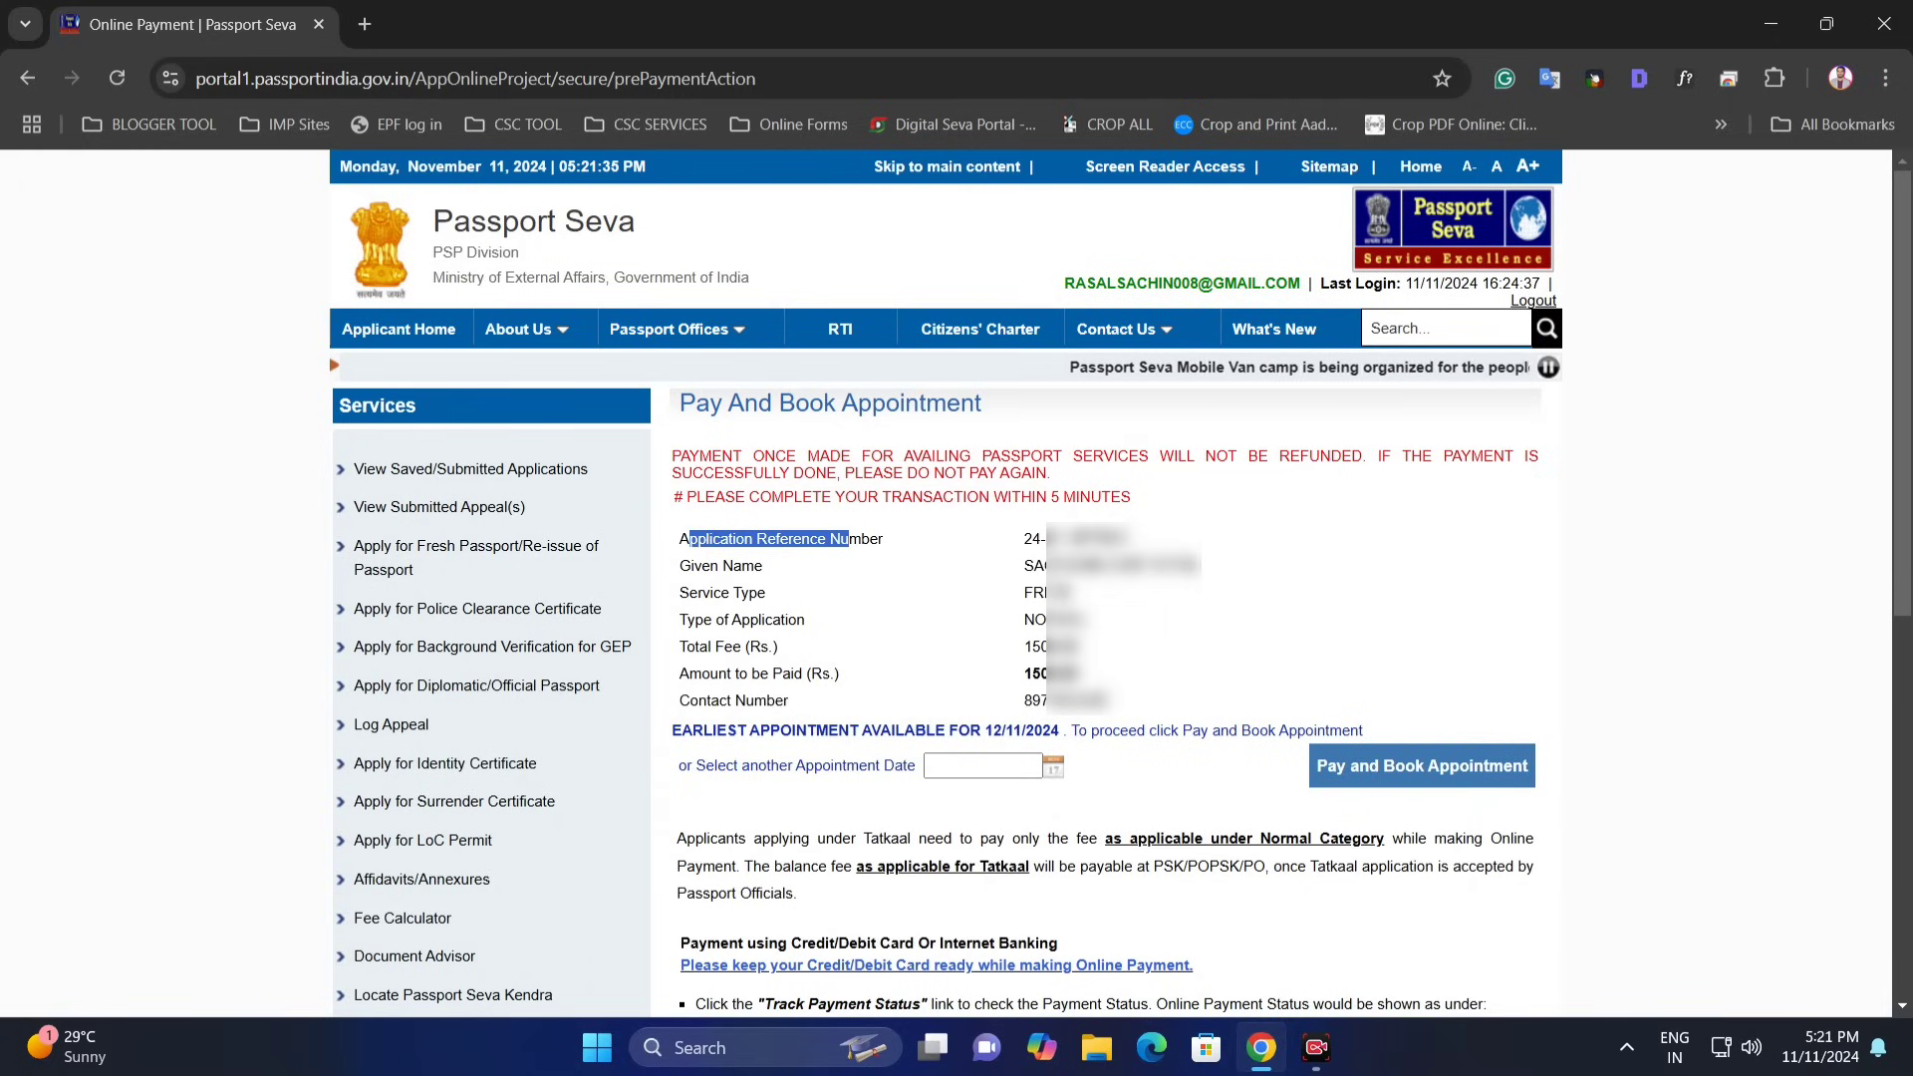
pyautogui.click(790, 675)
pyautogui.moveTo(713, 683); pyautogui.dragTo(840, 677)
pyautogui.moveTo(1024, 681); pyautogui.dragTo(1118, 682)
pyautogui.click(1040, 674)
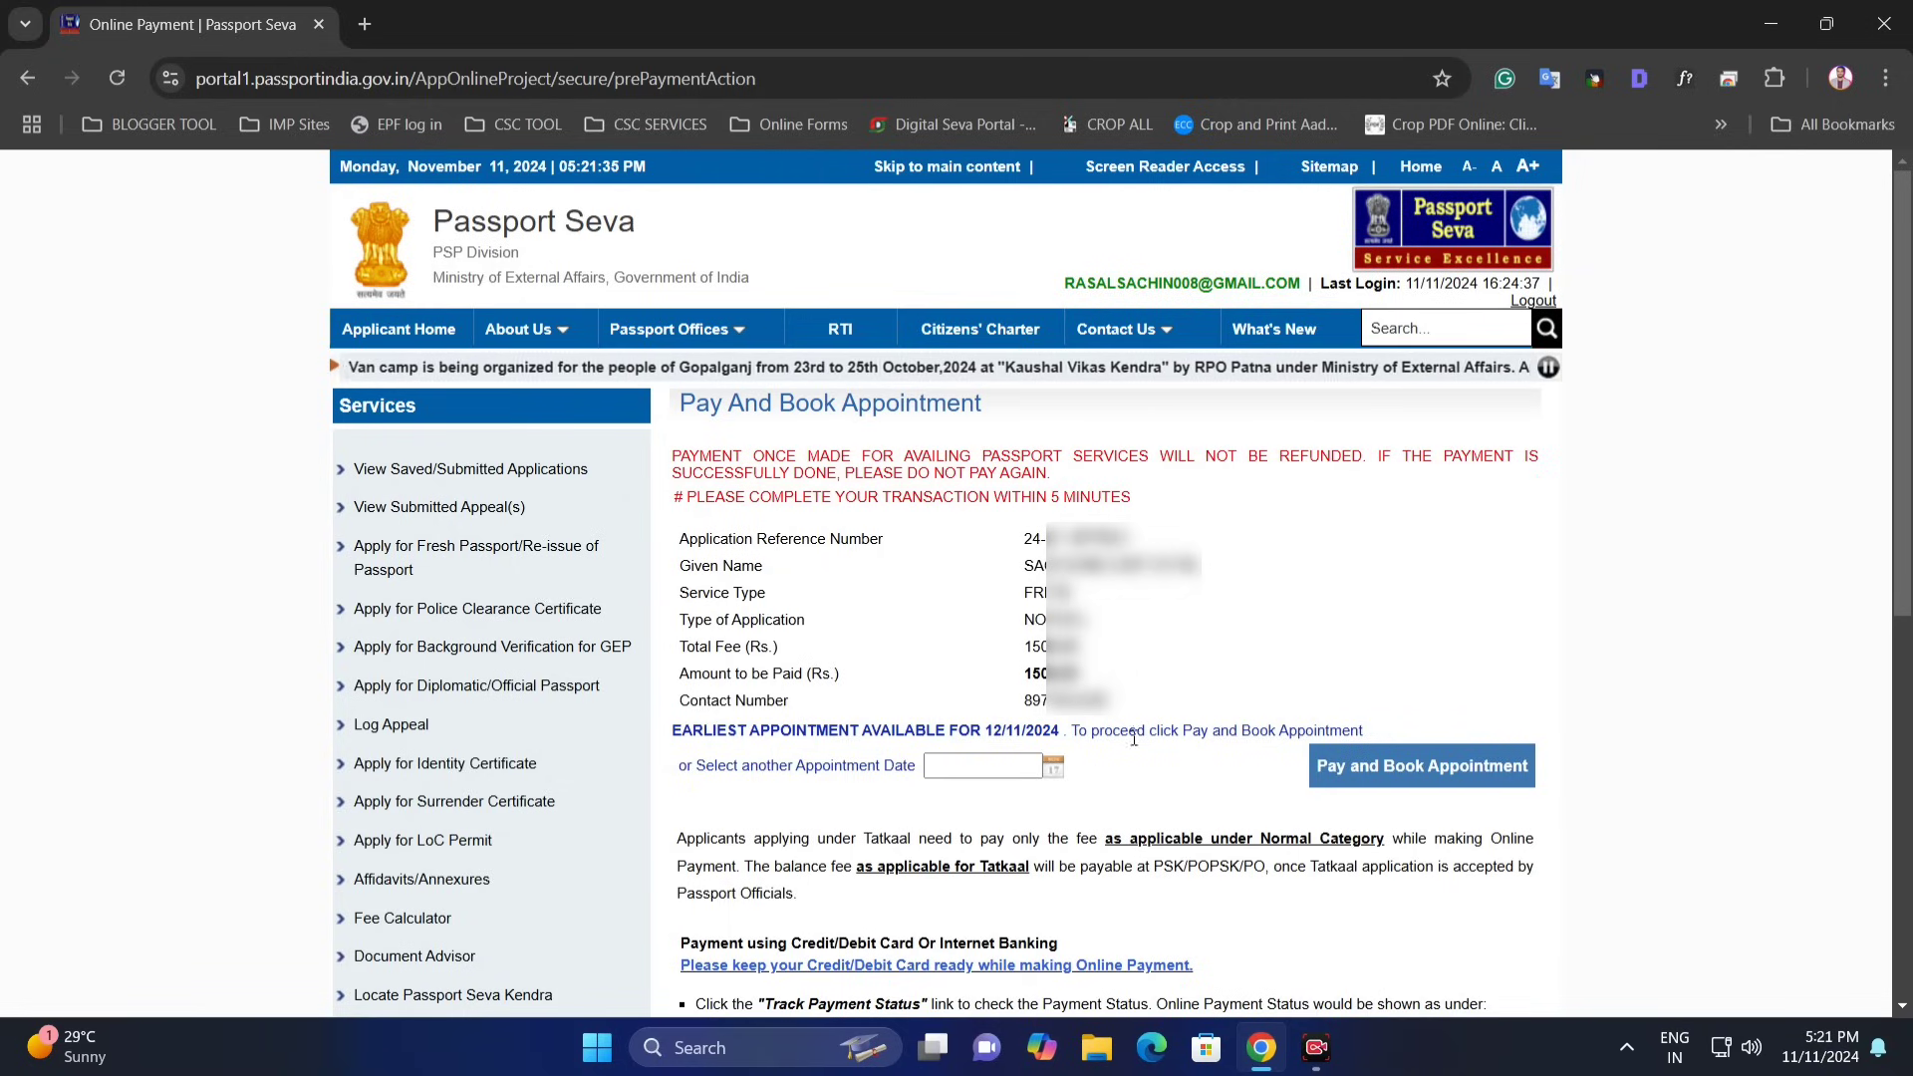
# - Set the appointment date to 12/11/2024 and proceed to Pay and Book Appointment
pyautogui.click(1053, 770)
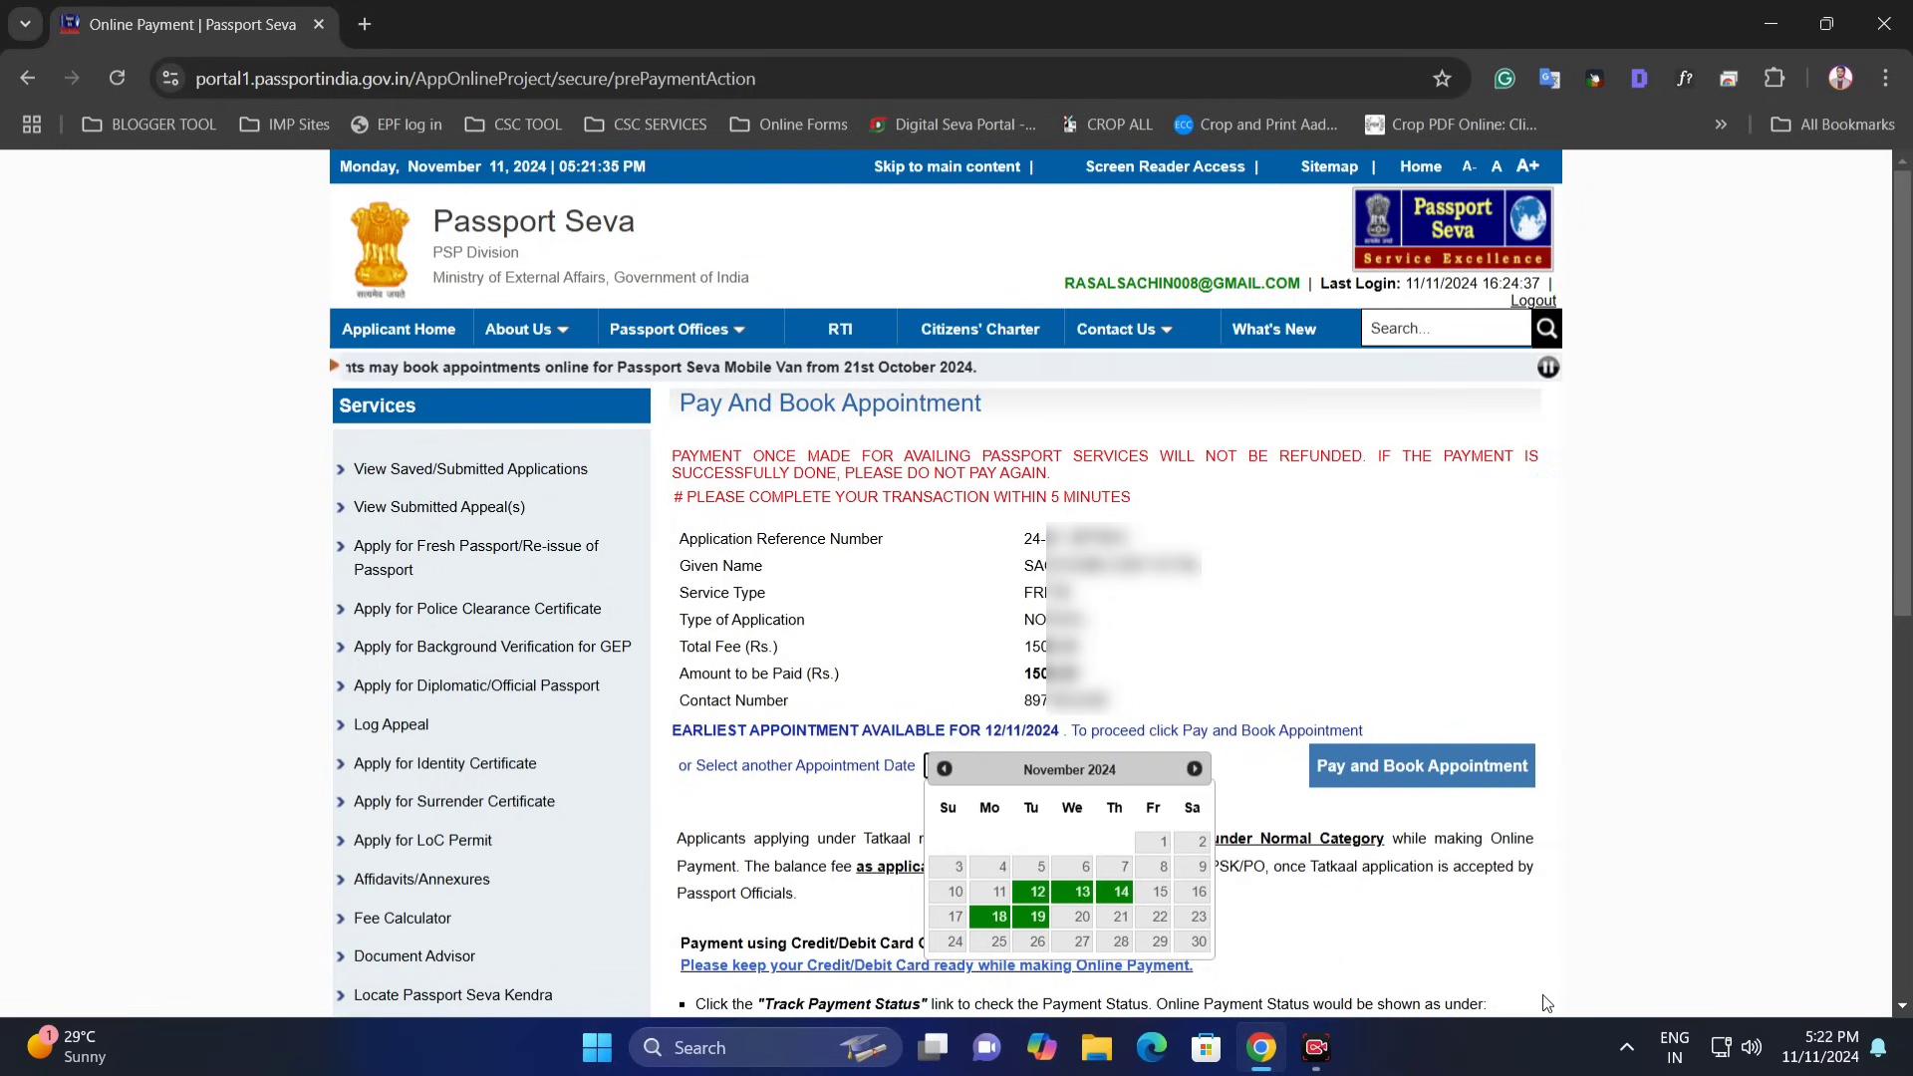
pyautogui.click(1262, 785)
pyautogui.click(1014, 760)
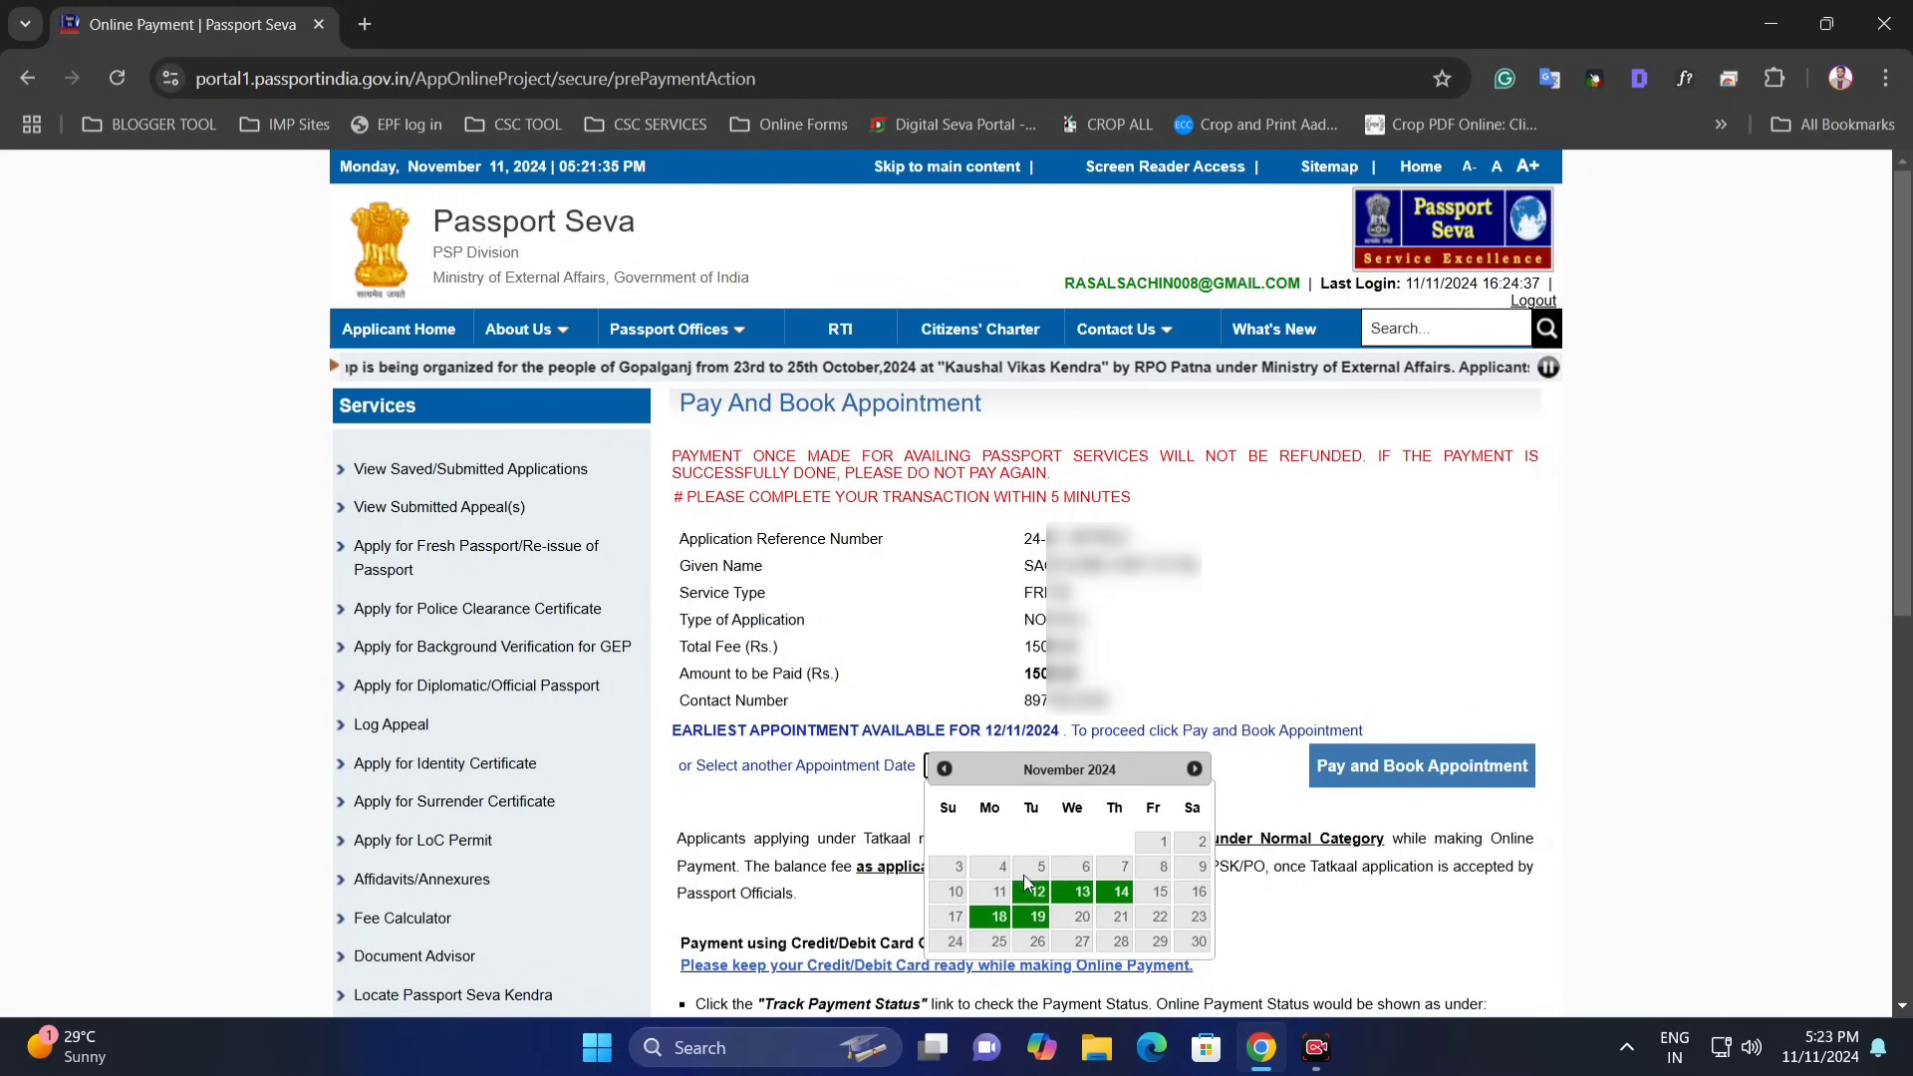
pyautogui.click(1037, 826)
pyautogui.click(1007, 765)
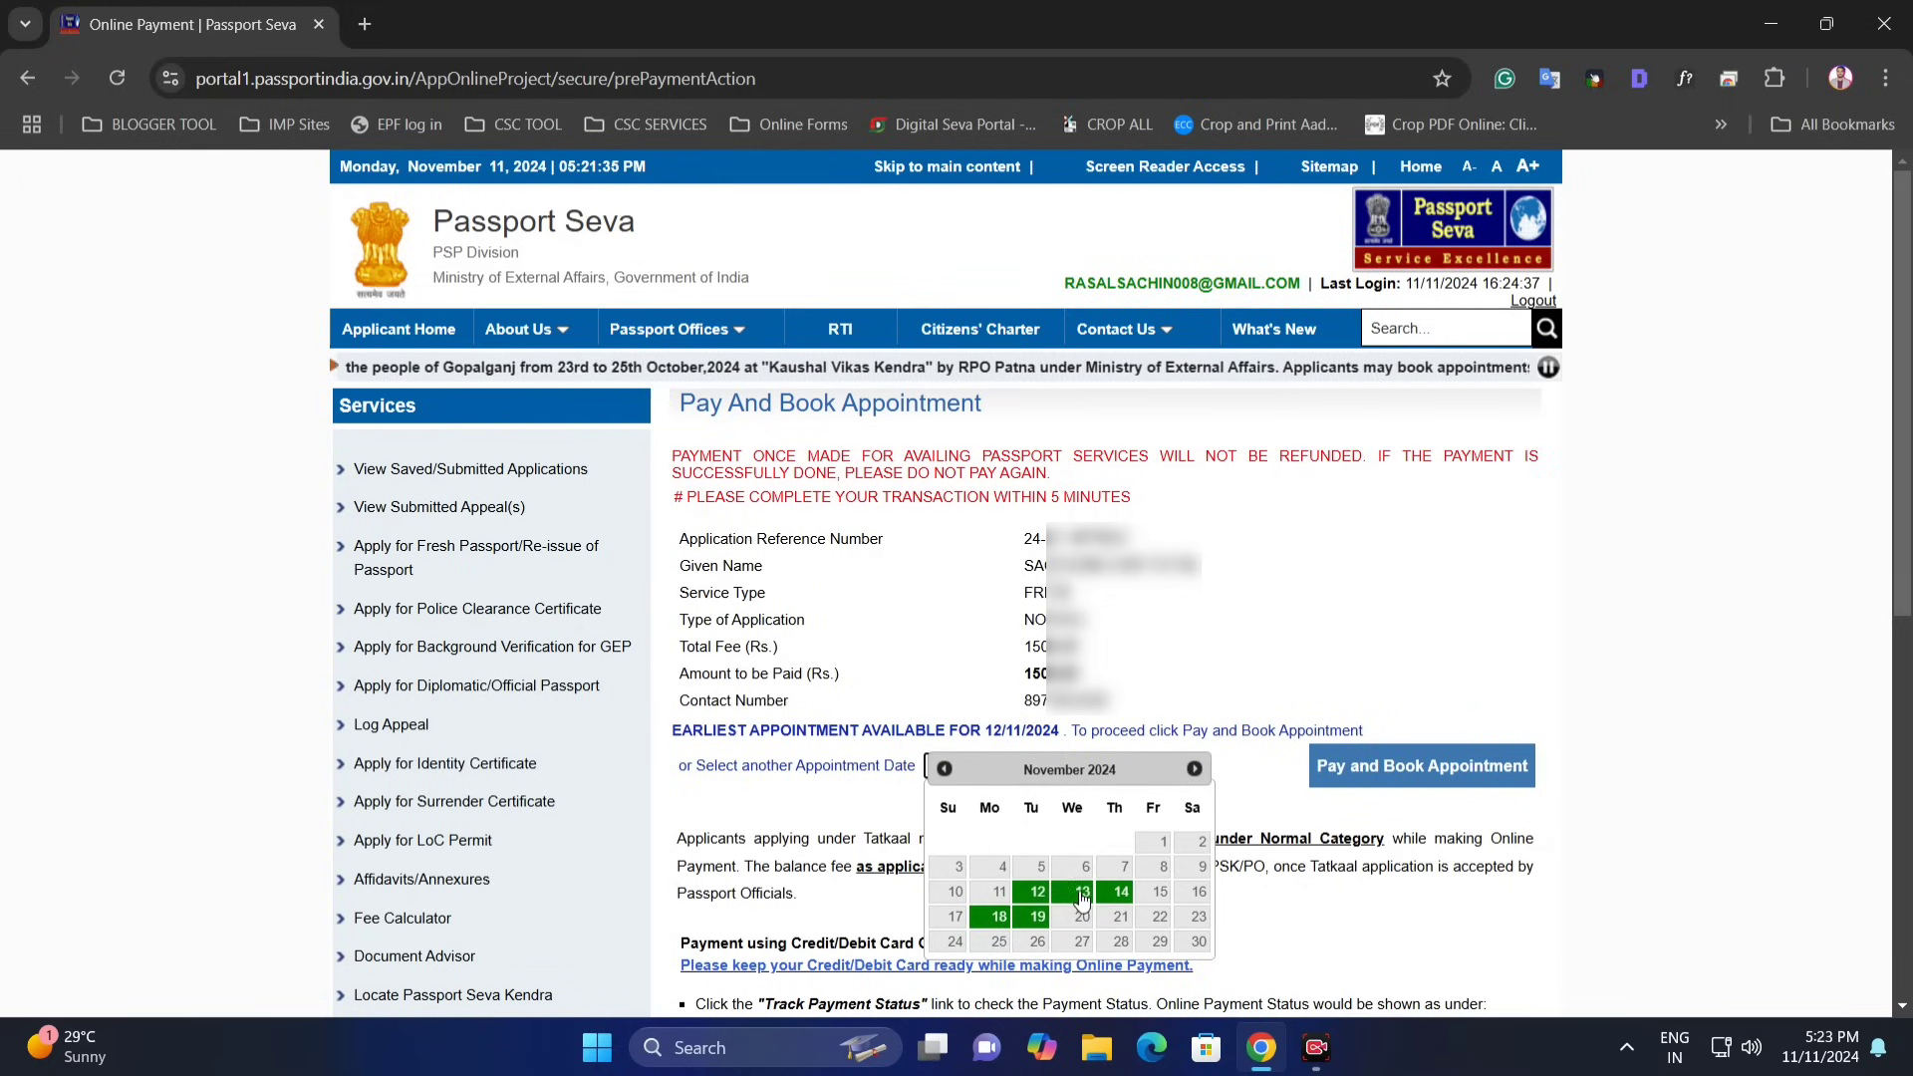
pyautogui.click(1030, 897)
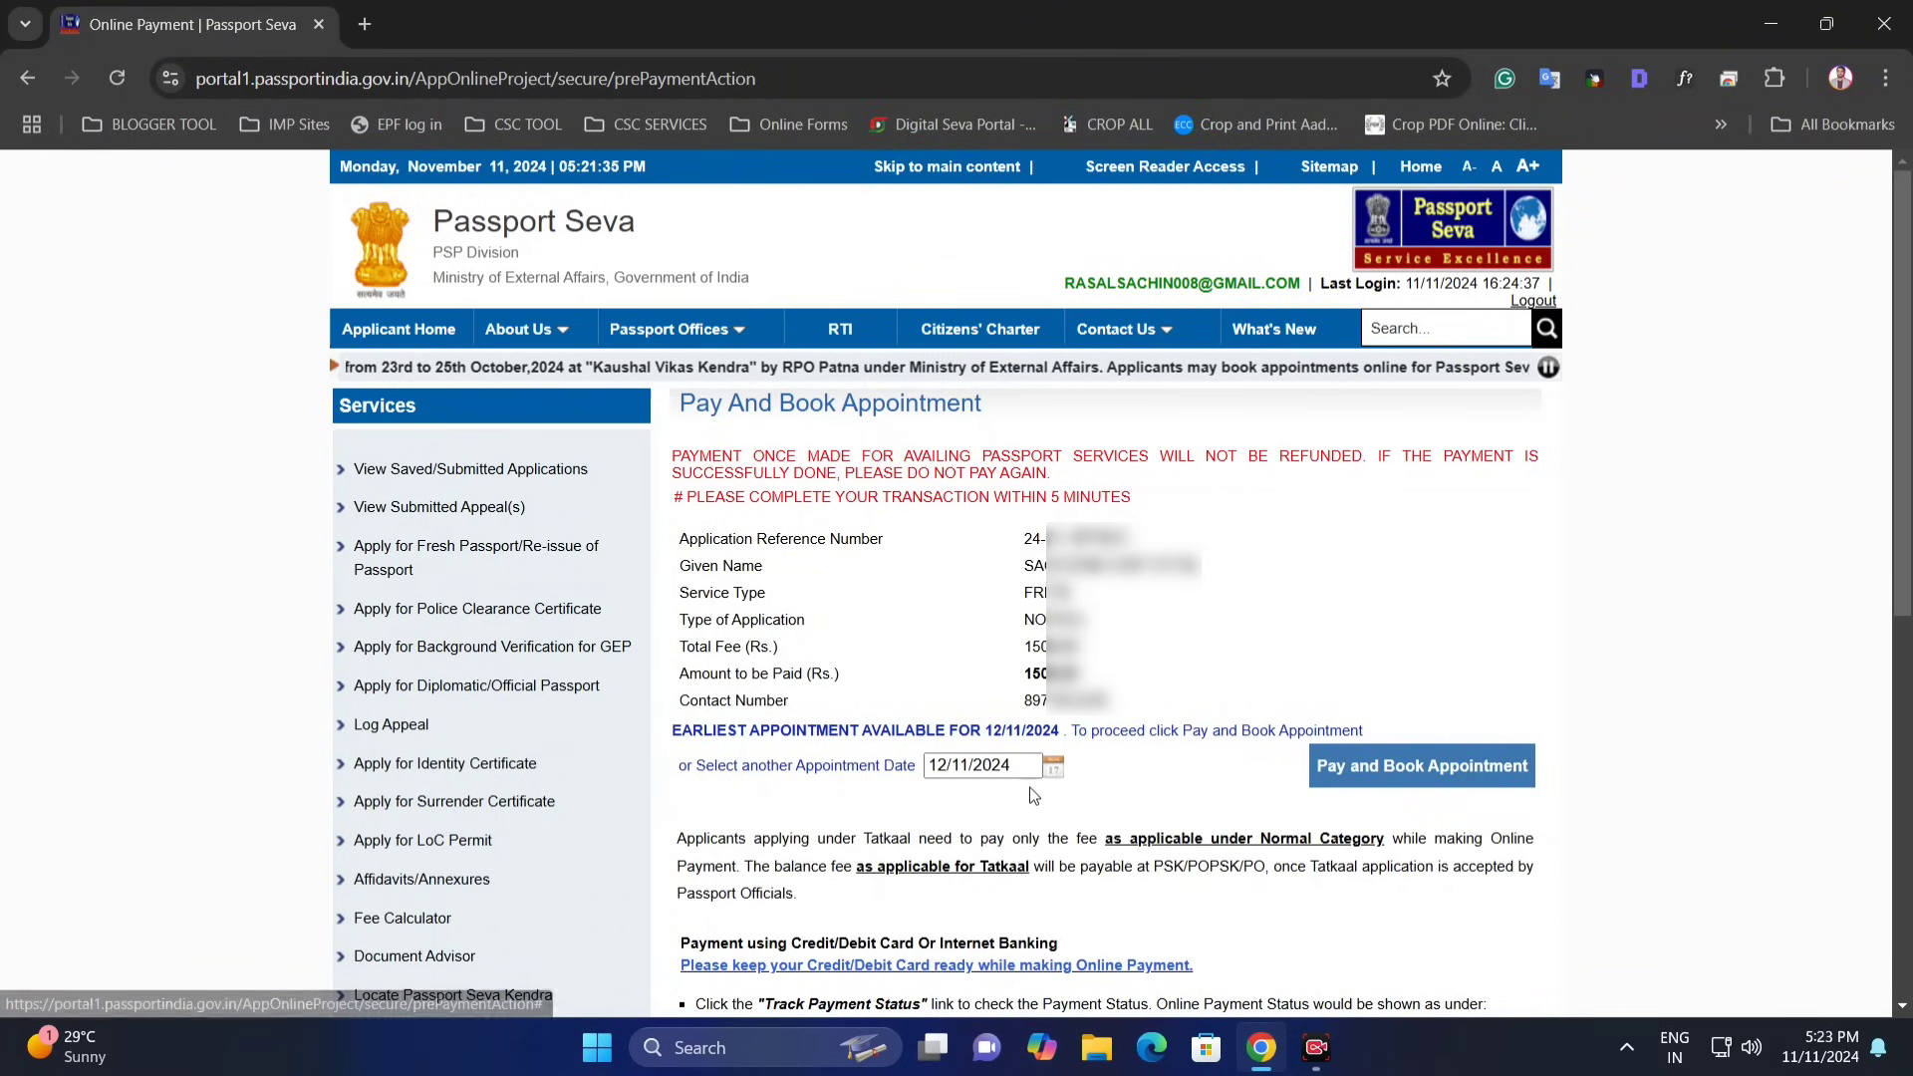
pyautogui.click(1442, 777)
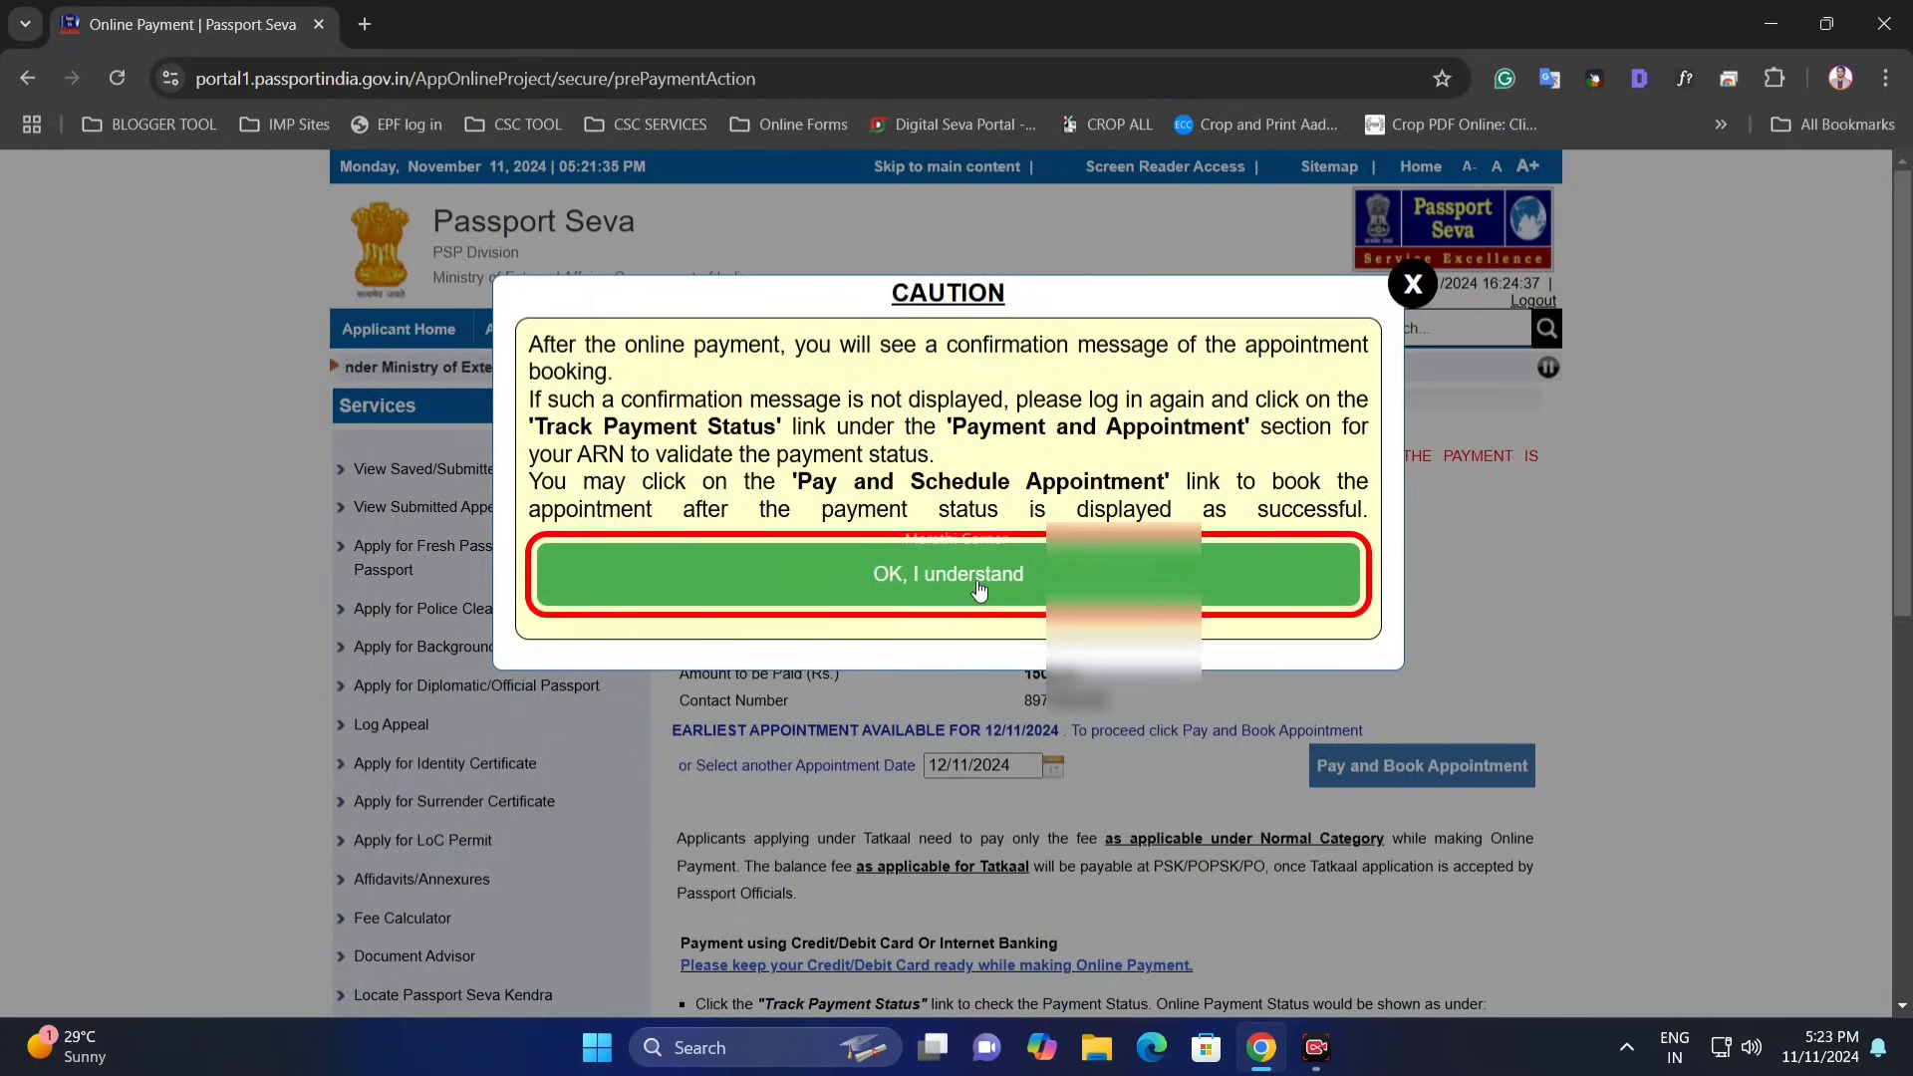
# - Pay the 1500 fee by UPI QR code and dismiss the transaction success alert
pyautogui.click(979, 590)
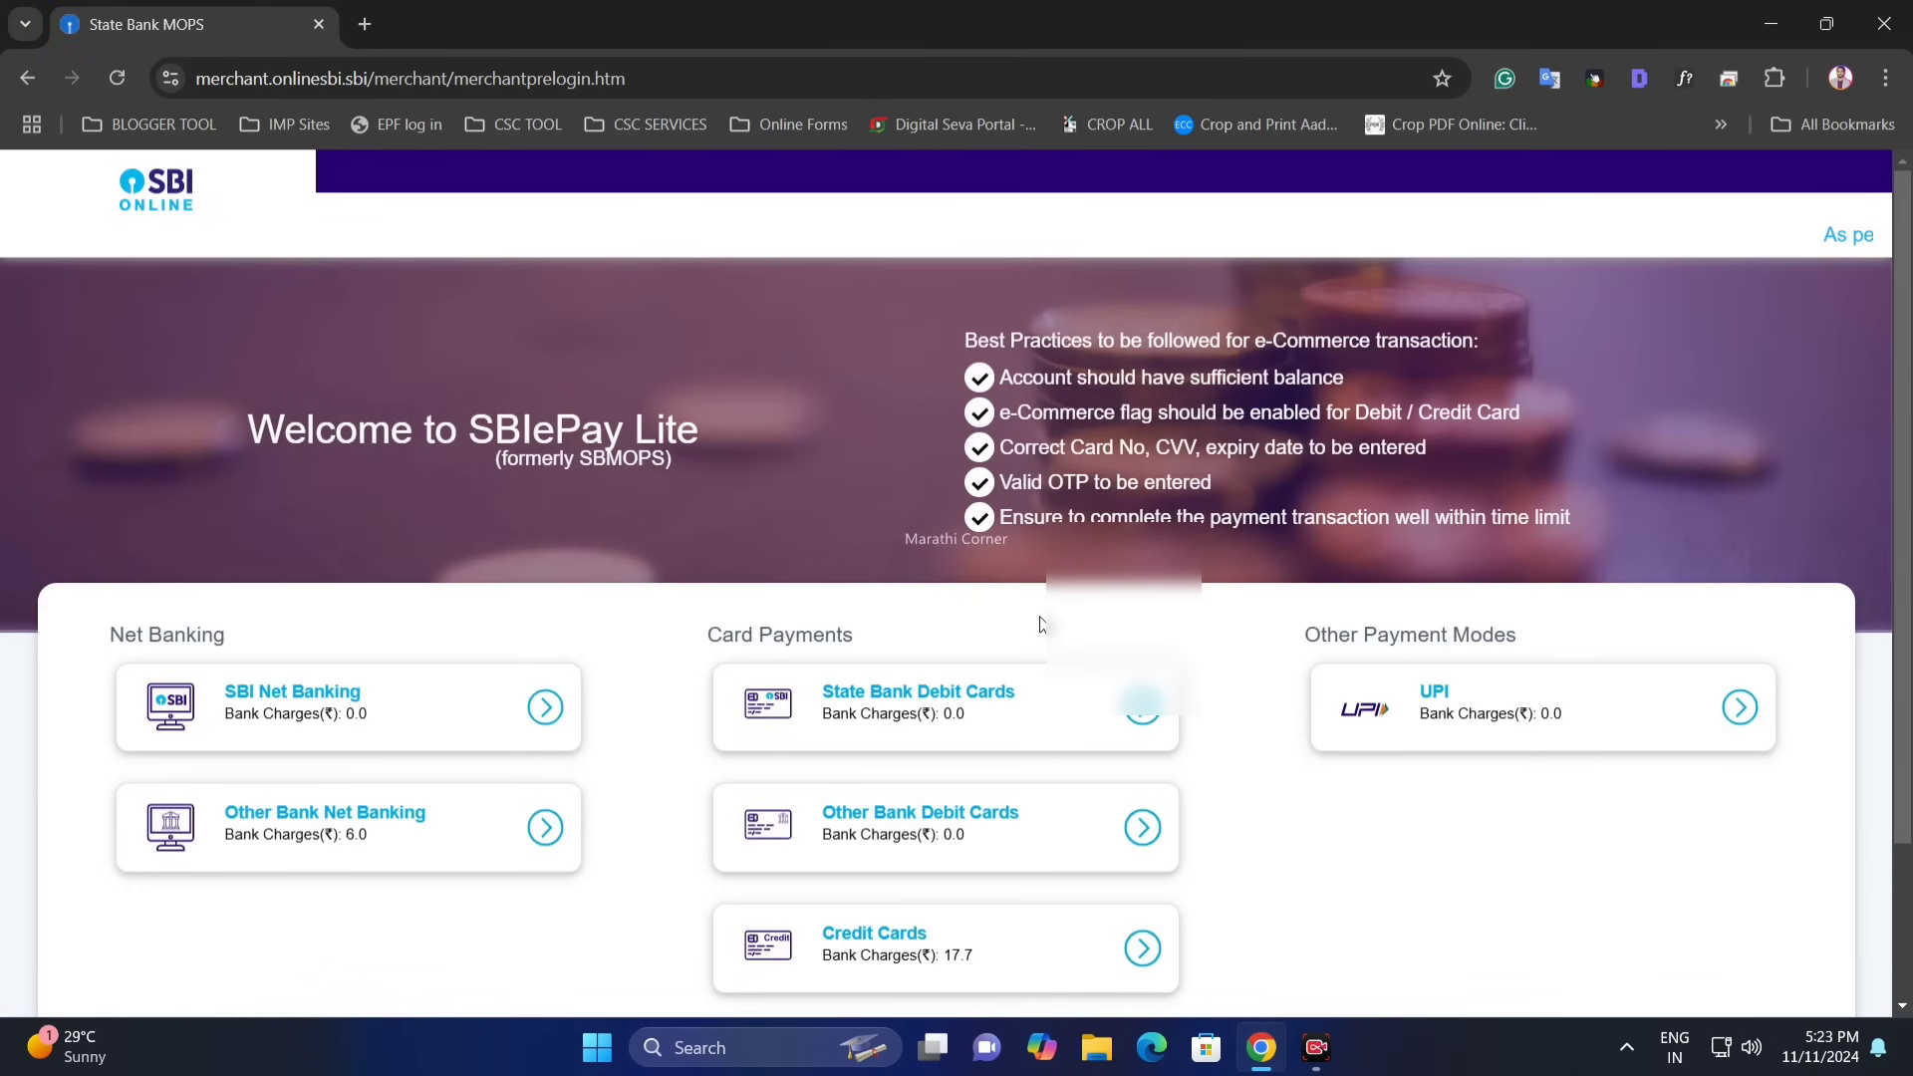
pyautogui.scroll(-2, 964, 526)
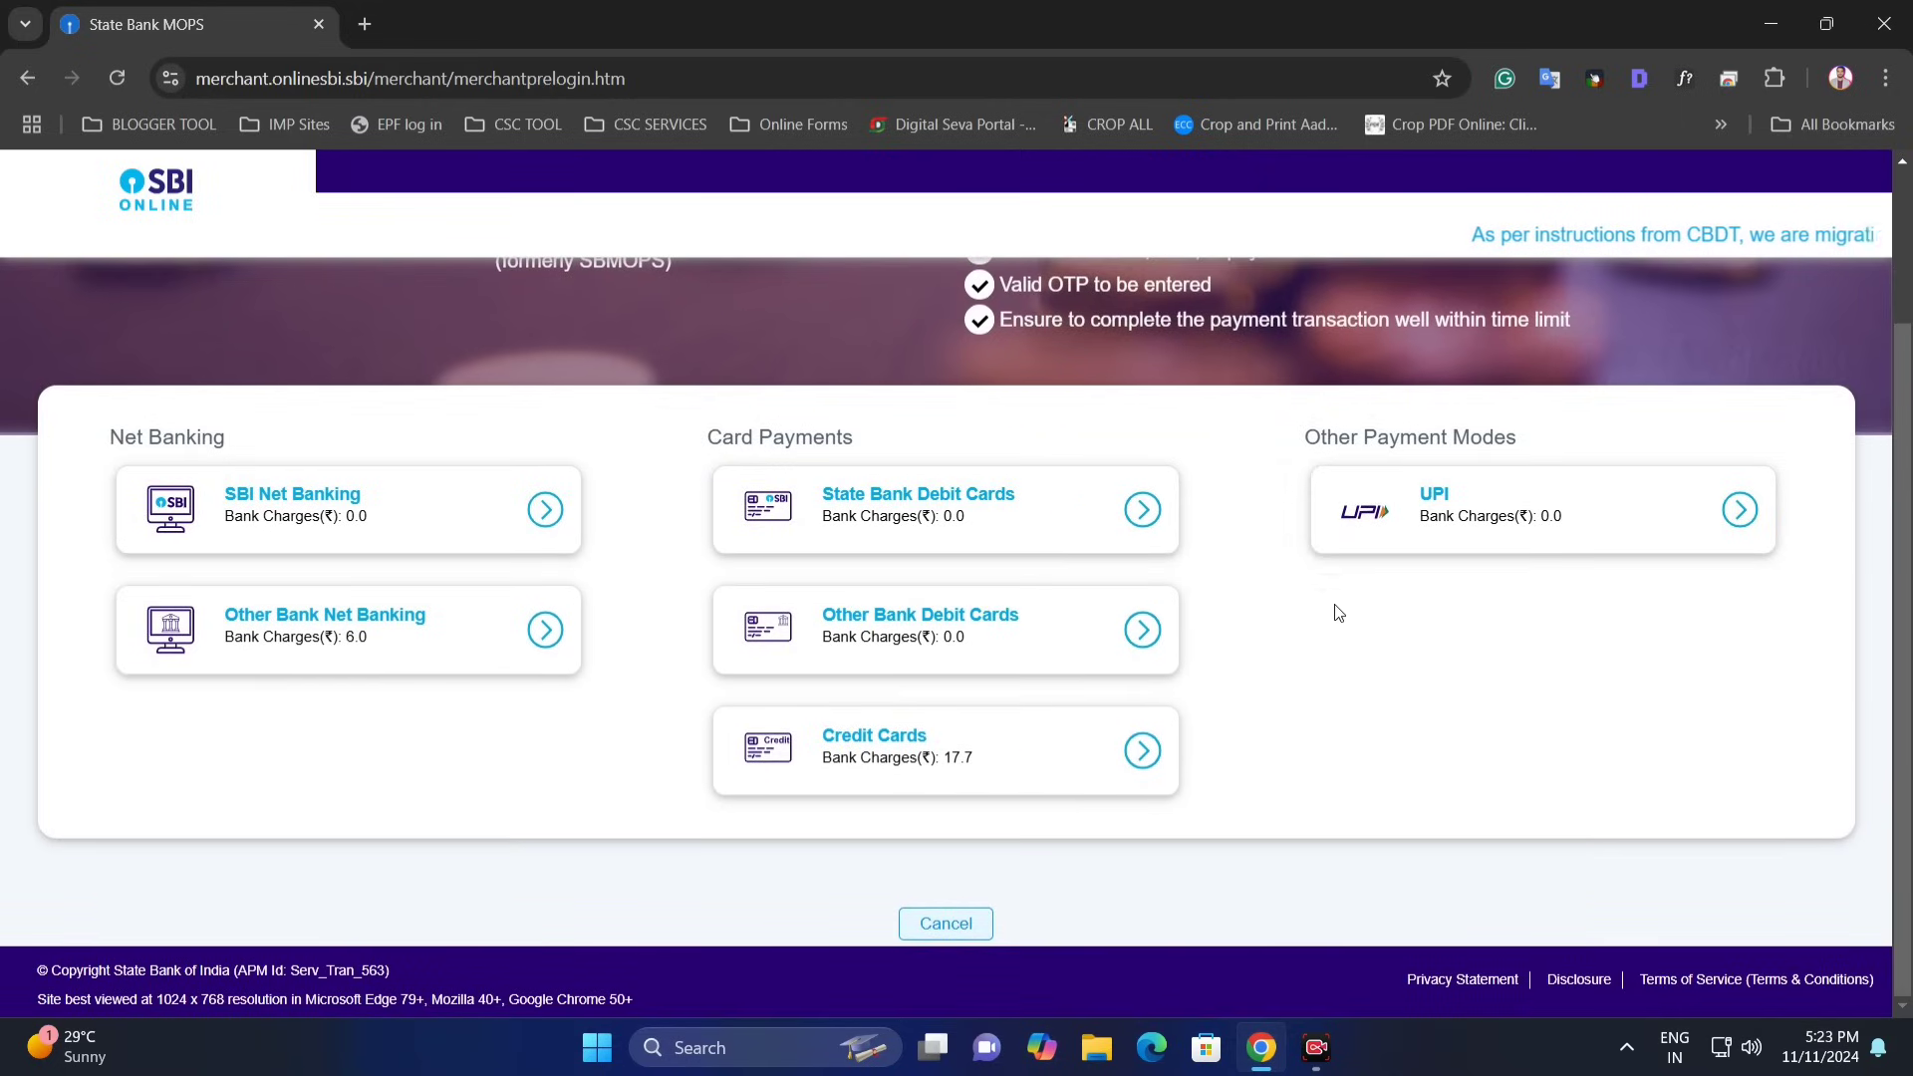
pyautogui.click(1507, 525)
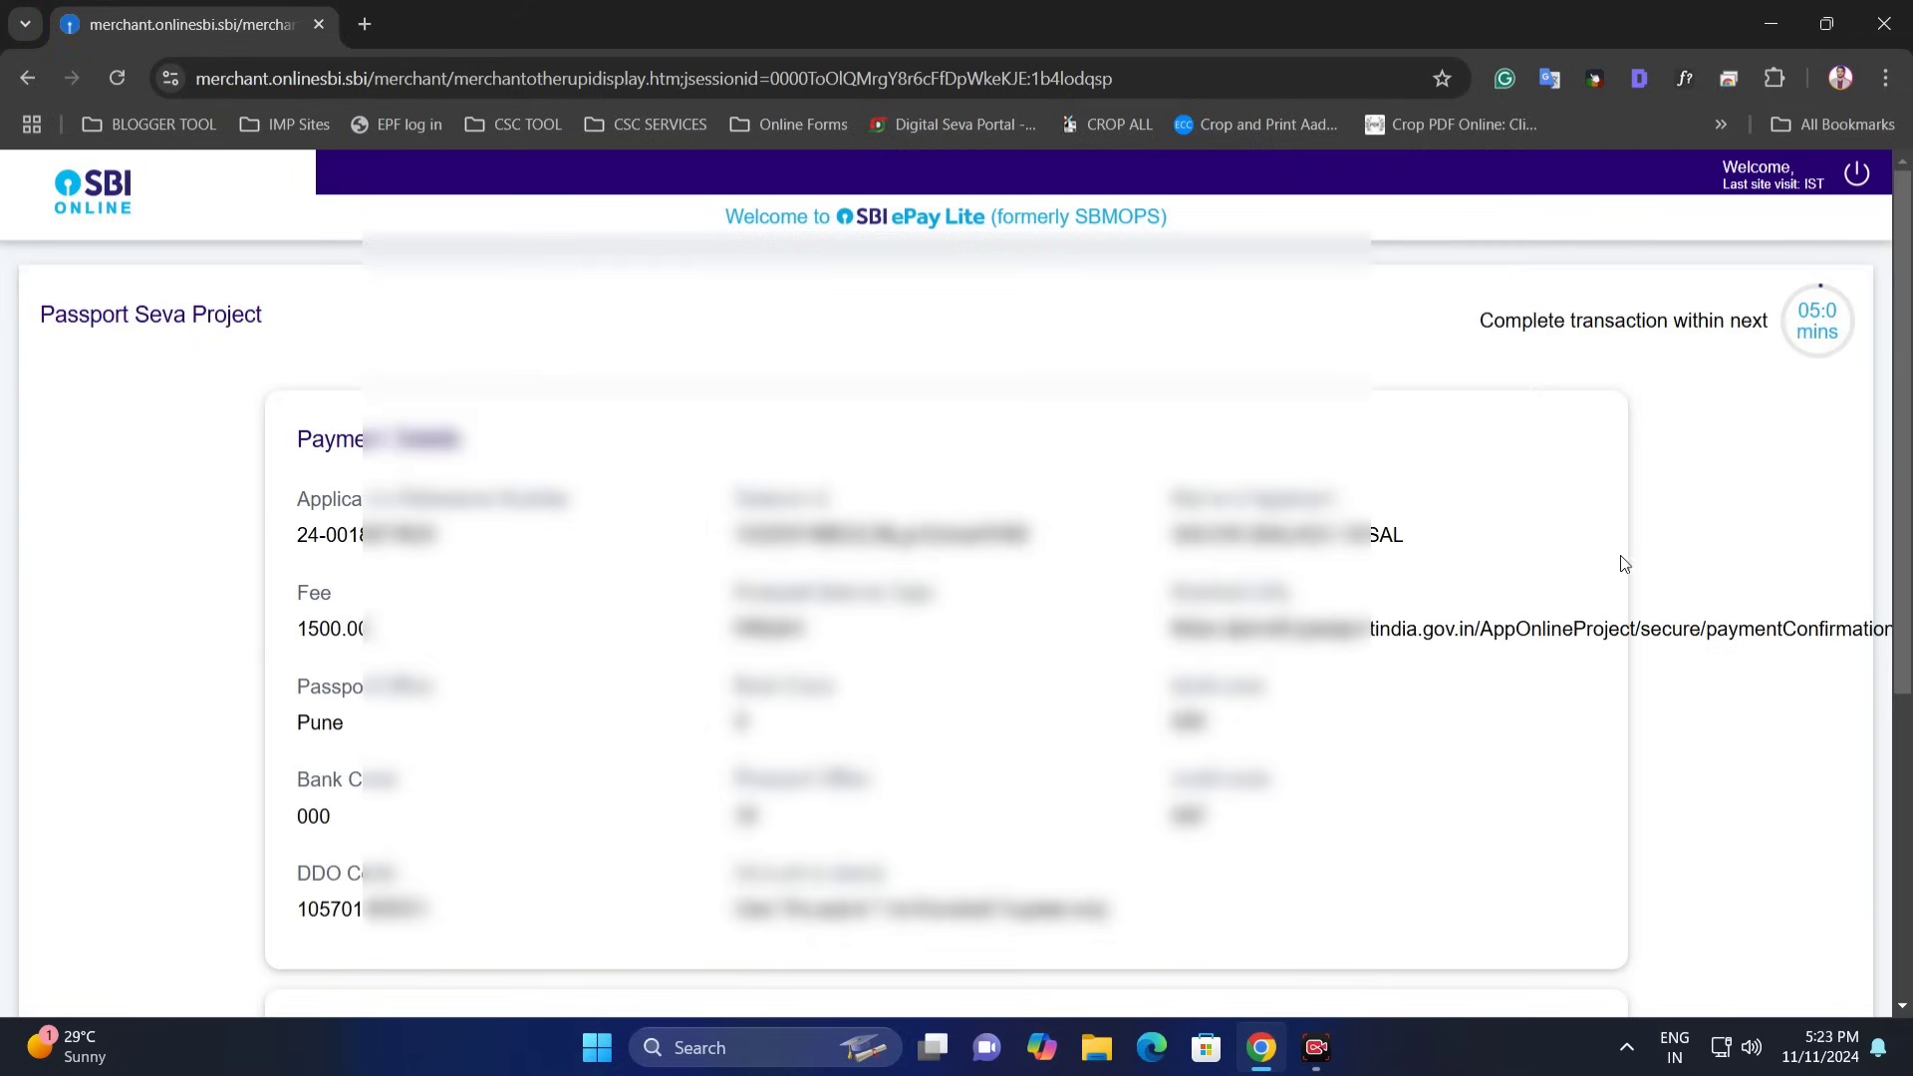
pyautogui.scroll(-4, 538, 526)
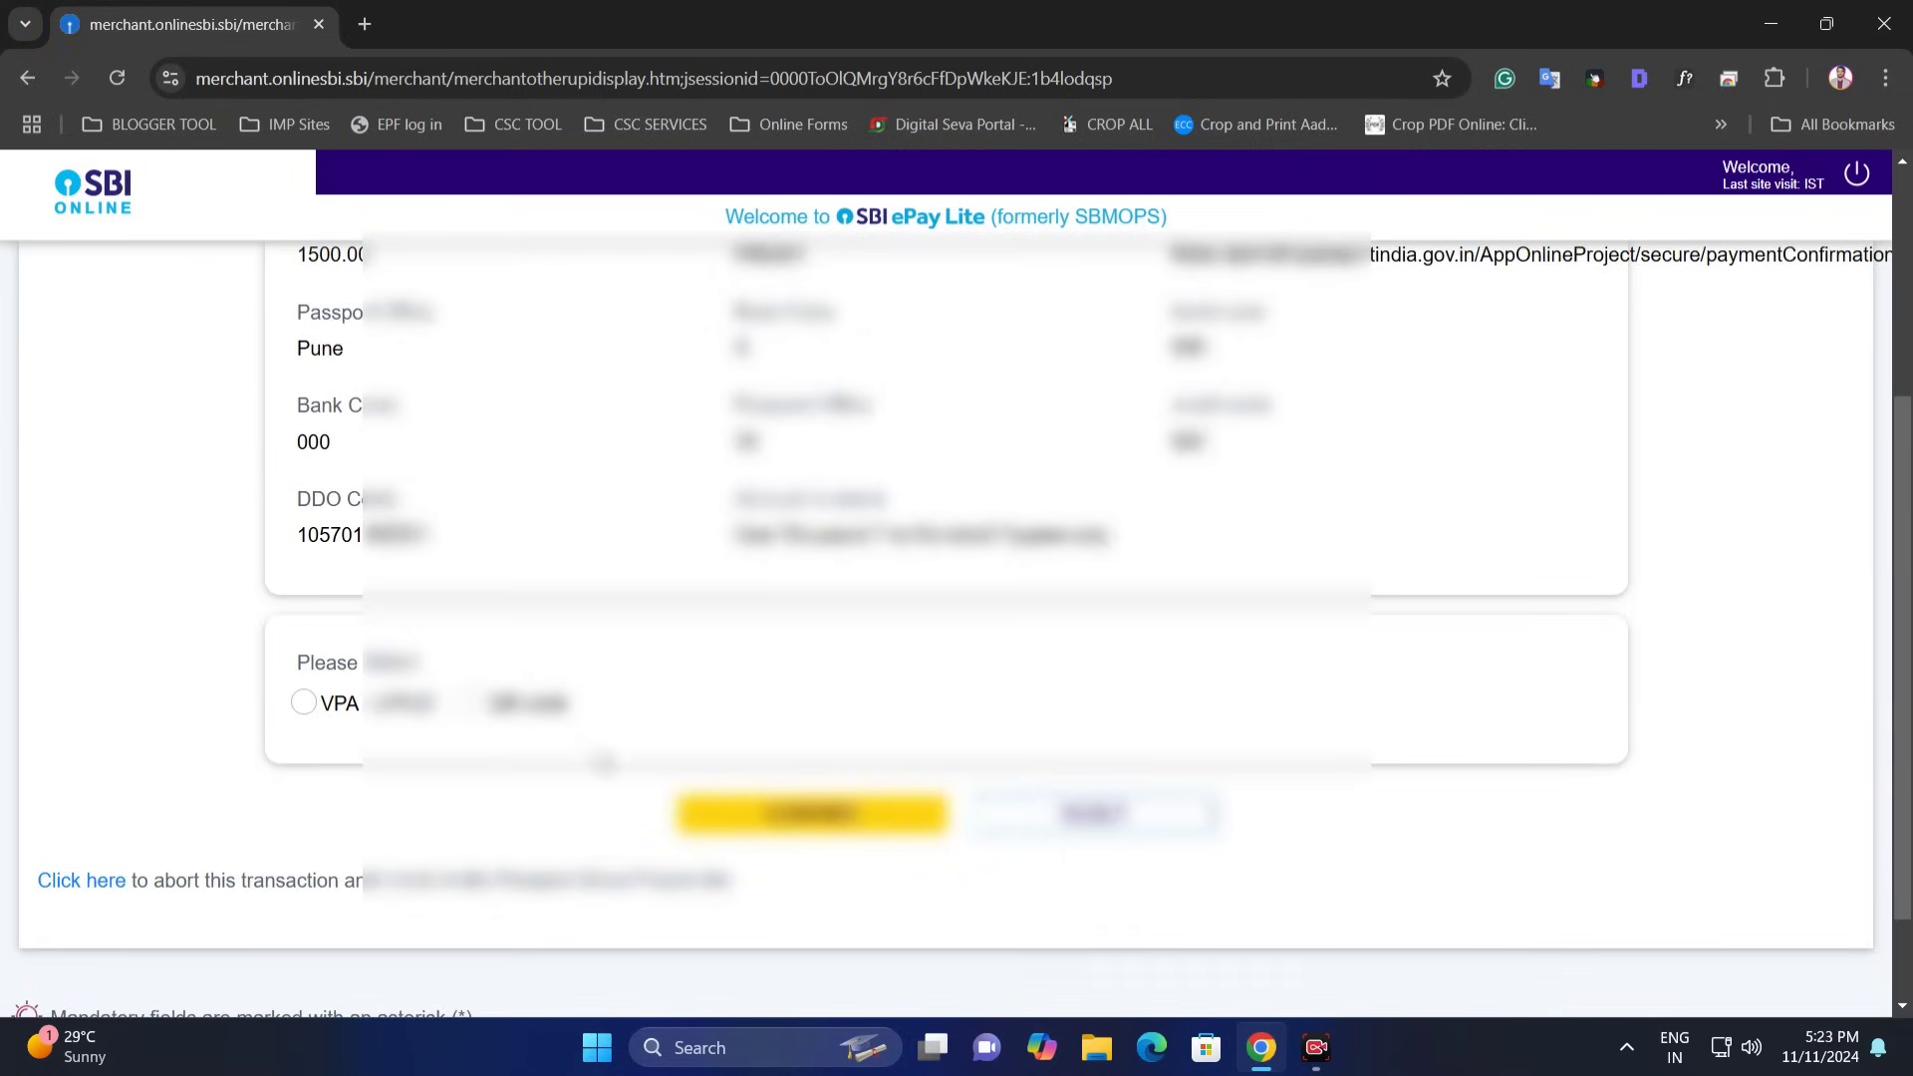
pyautogui.scroll(-2, 402, 727)
pyautogui.click(469, 577)
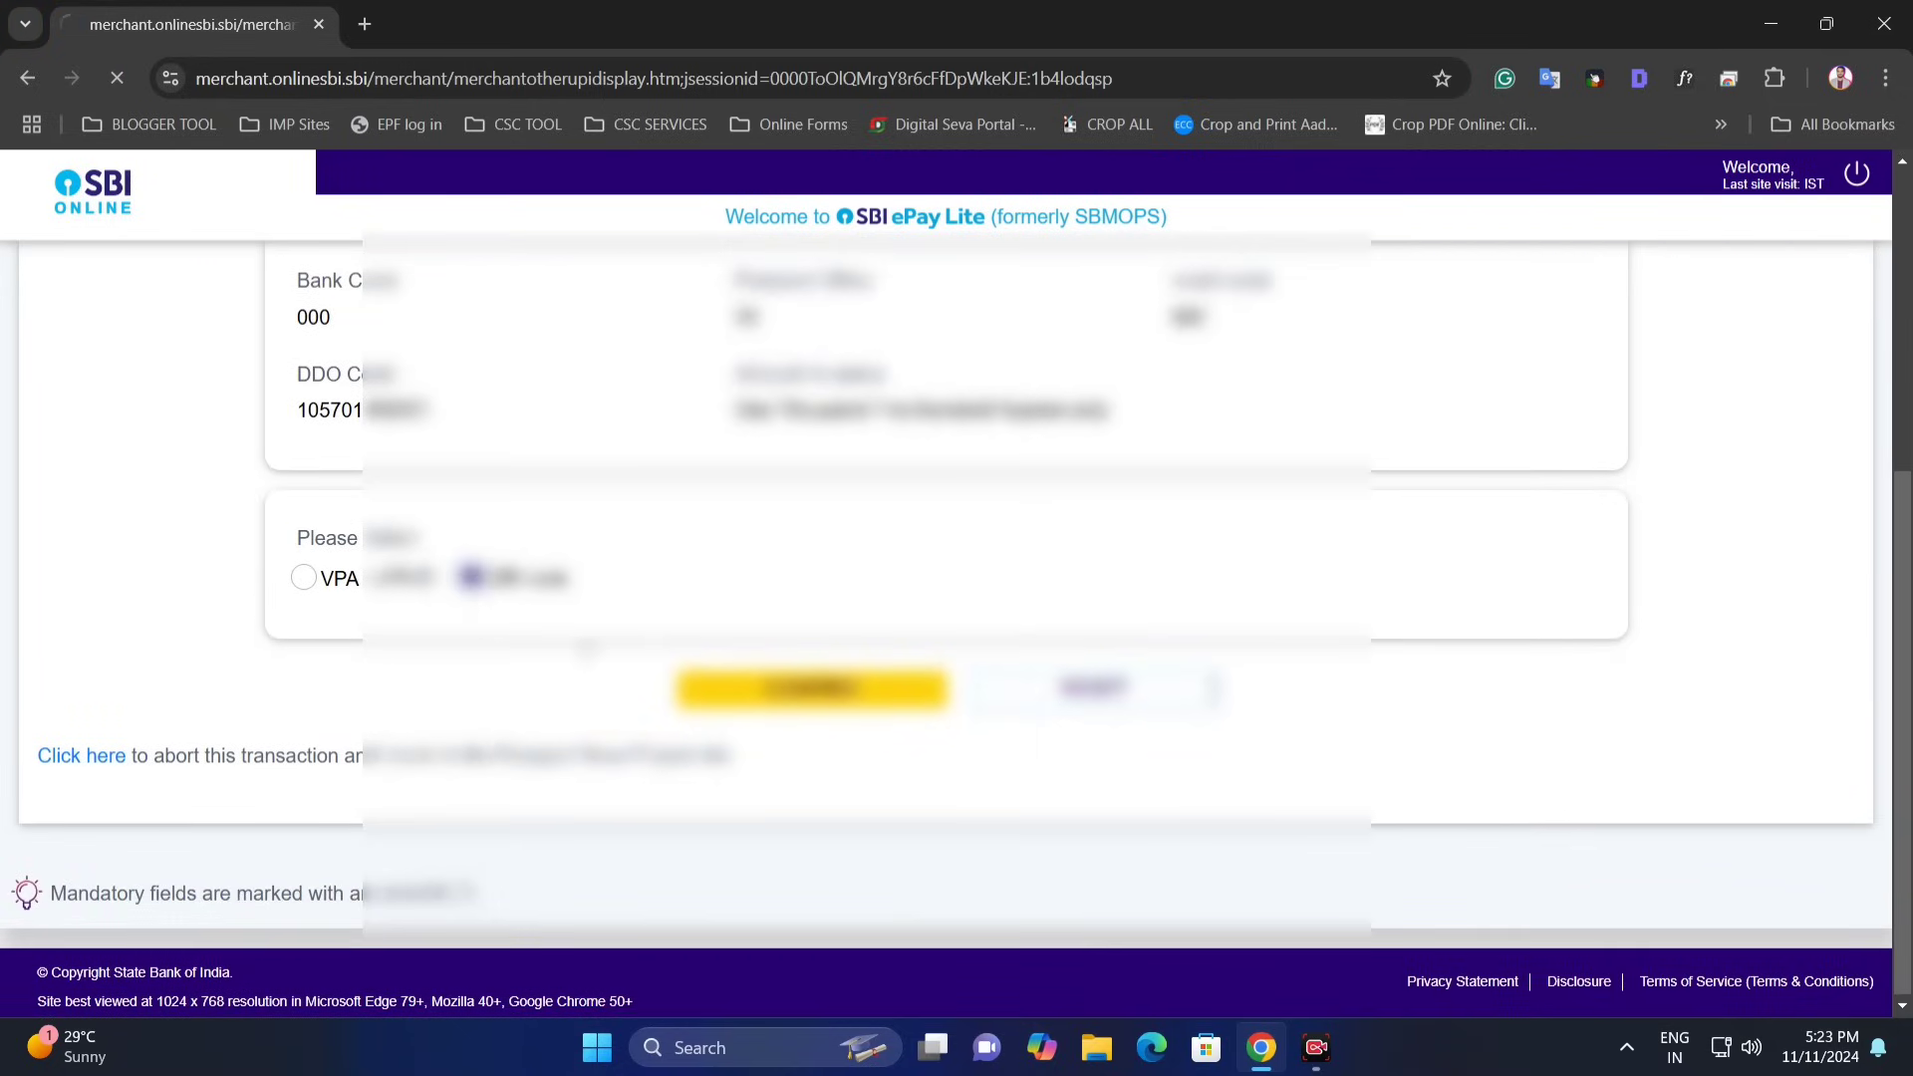
pyautogui.click(812, 685)
pyautogui.scroll(-3, 826, 720)
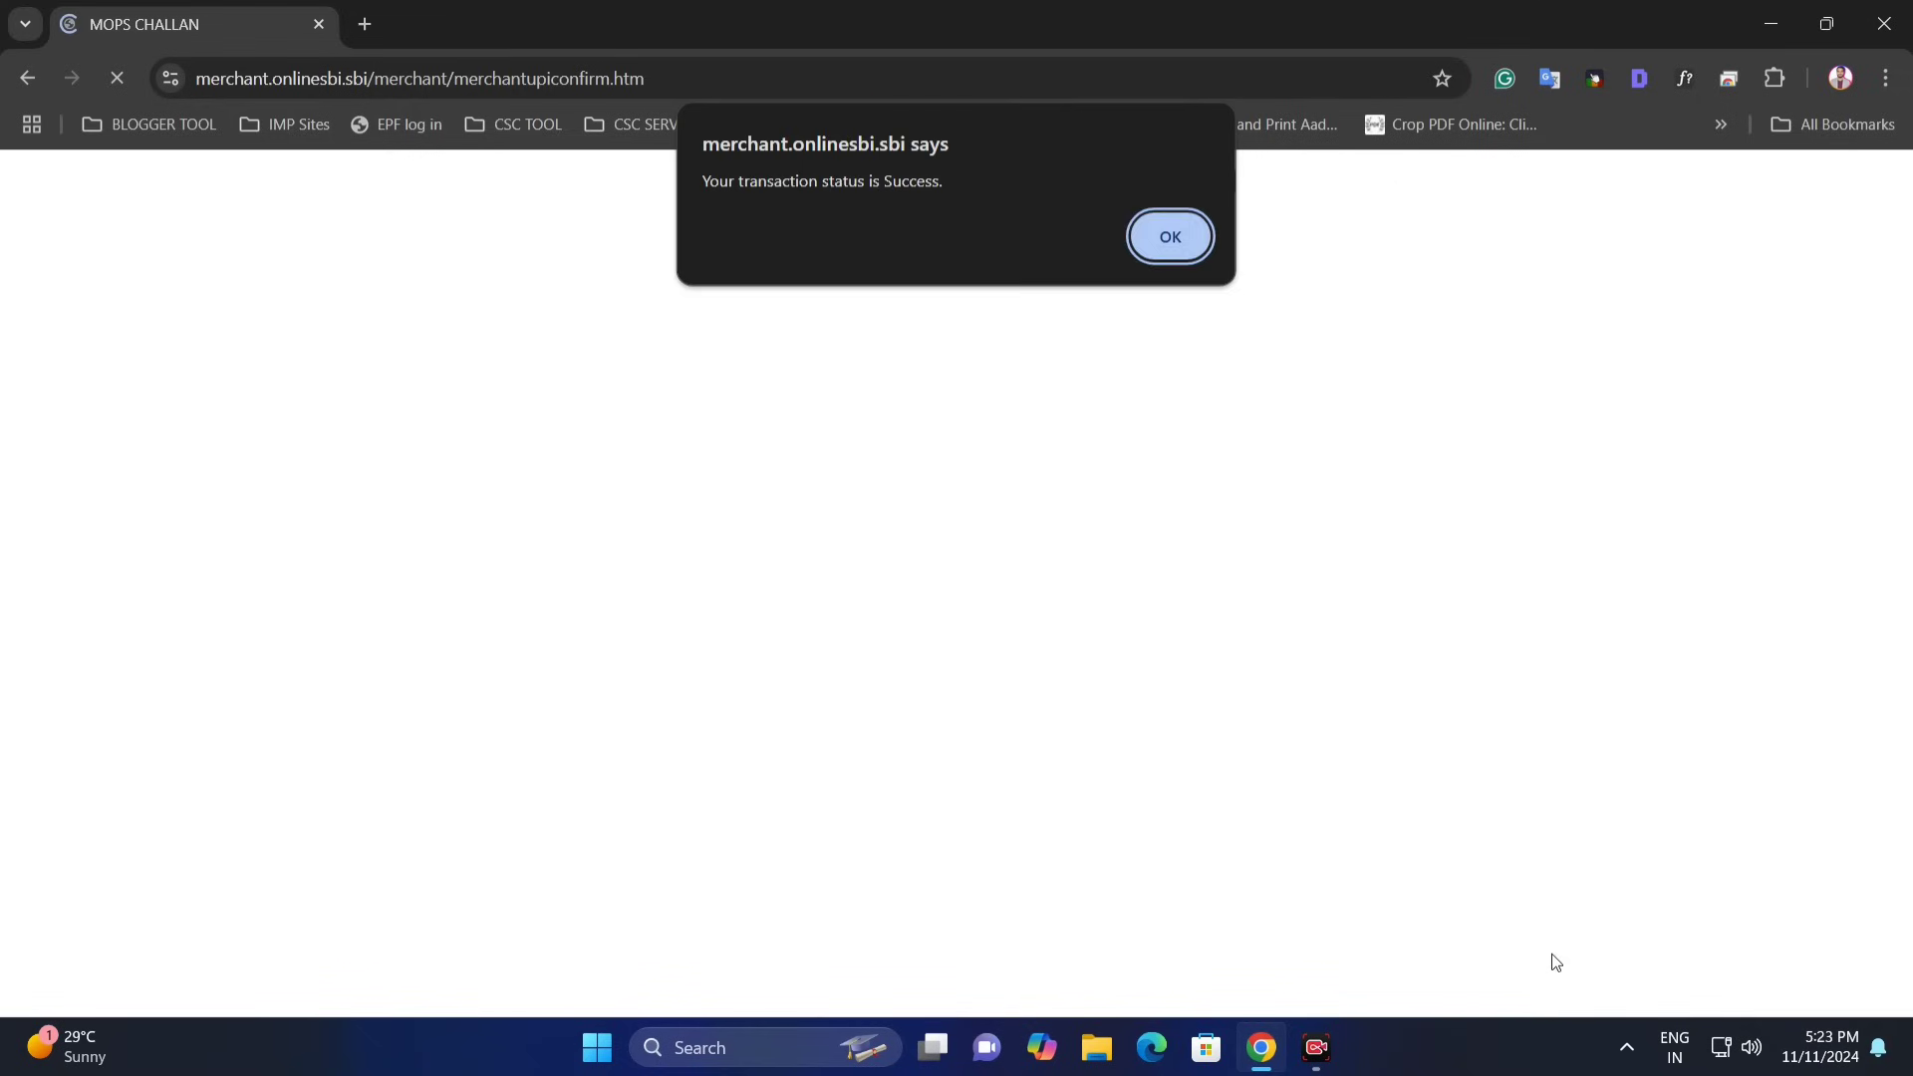
pyautogui.moveTo(714, 181); pyautogui.dragTo(940, 179)
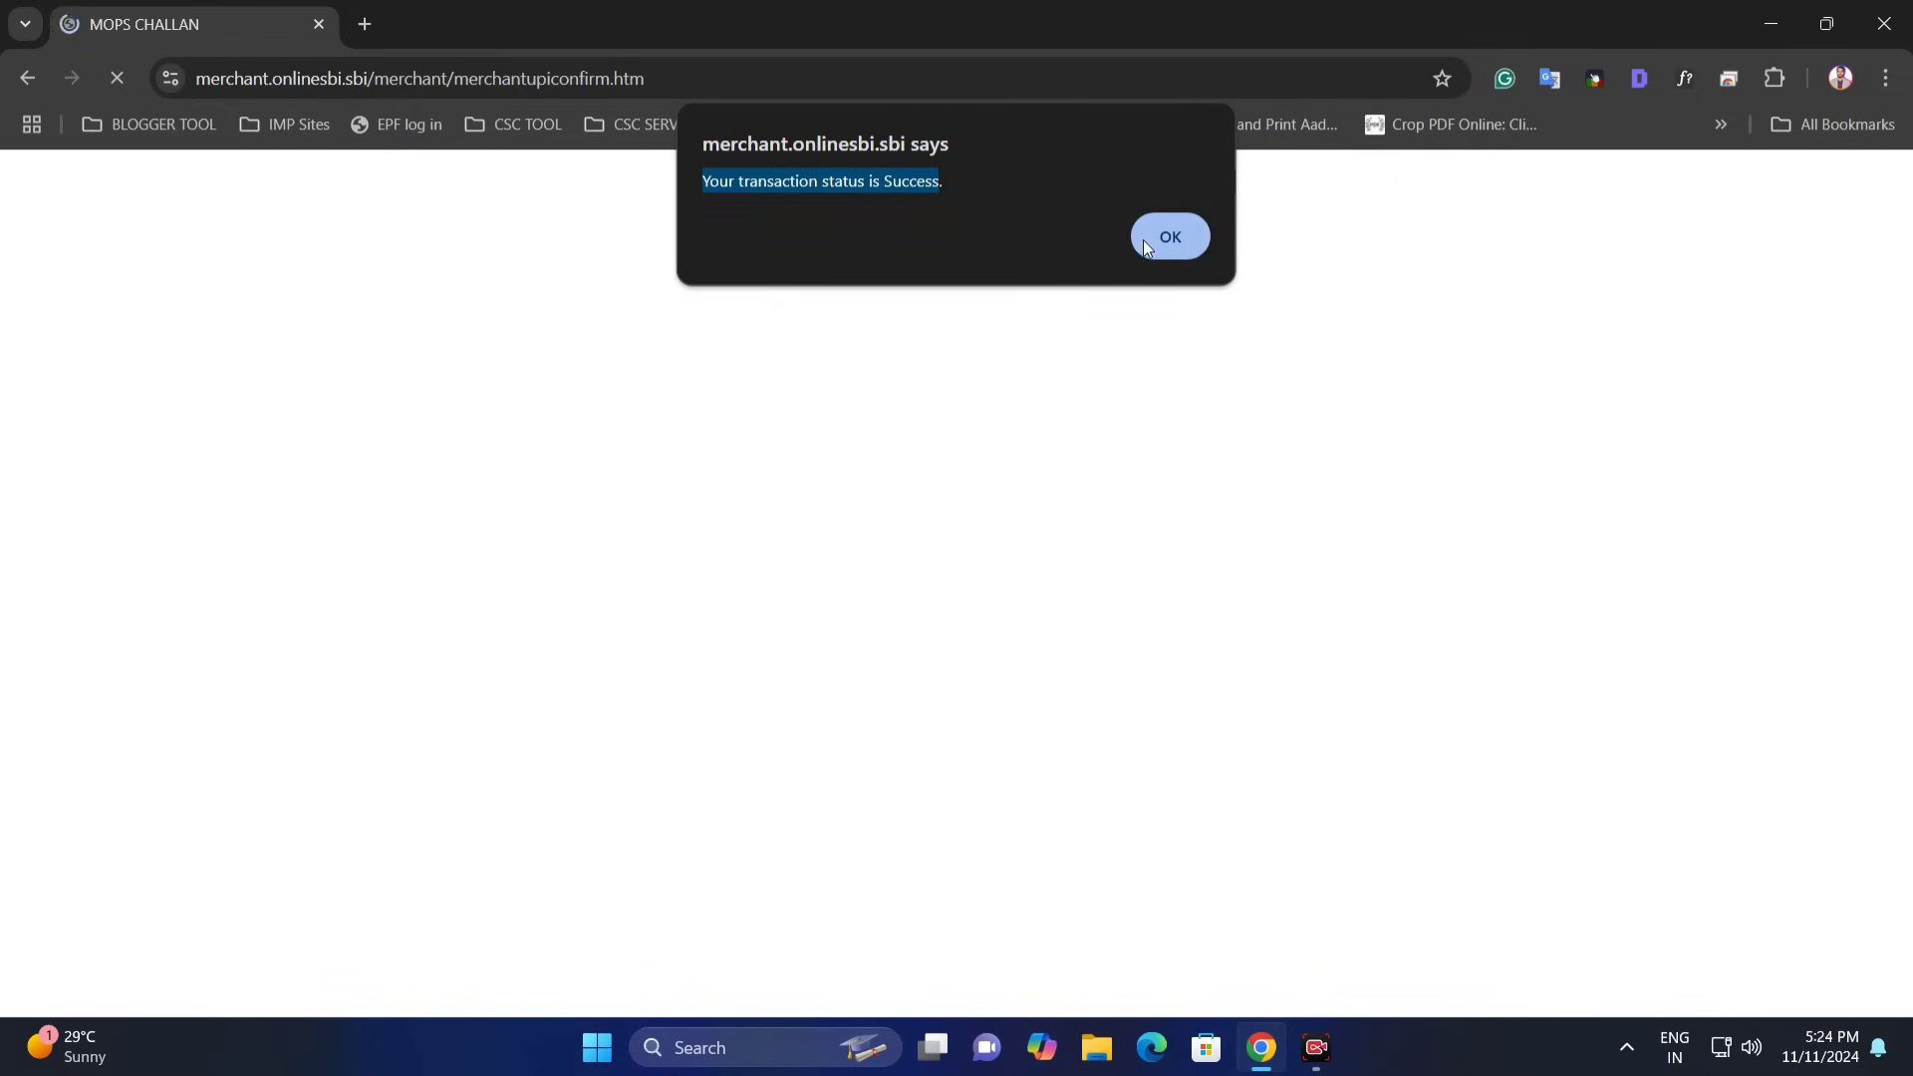
pyautogui.click(1146, 239)
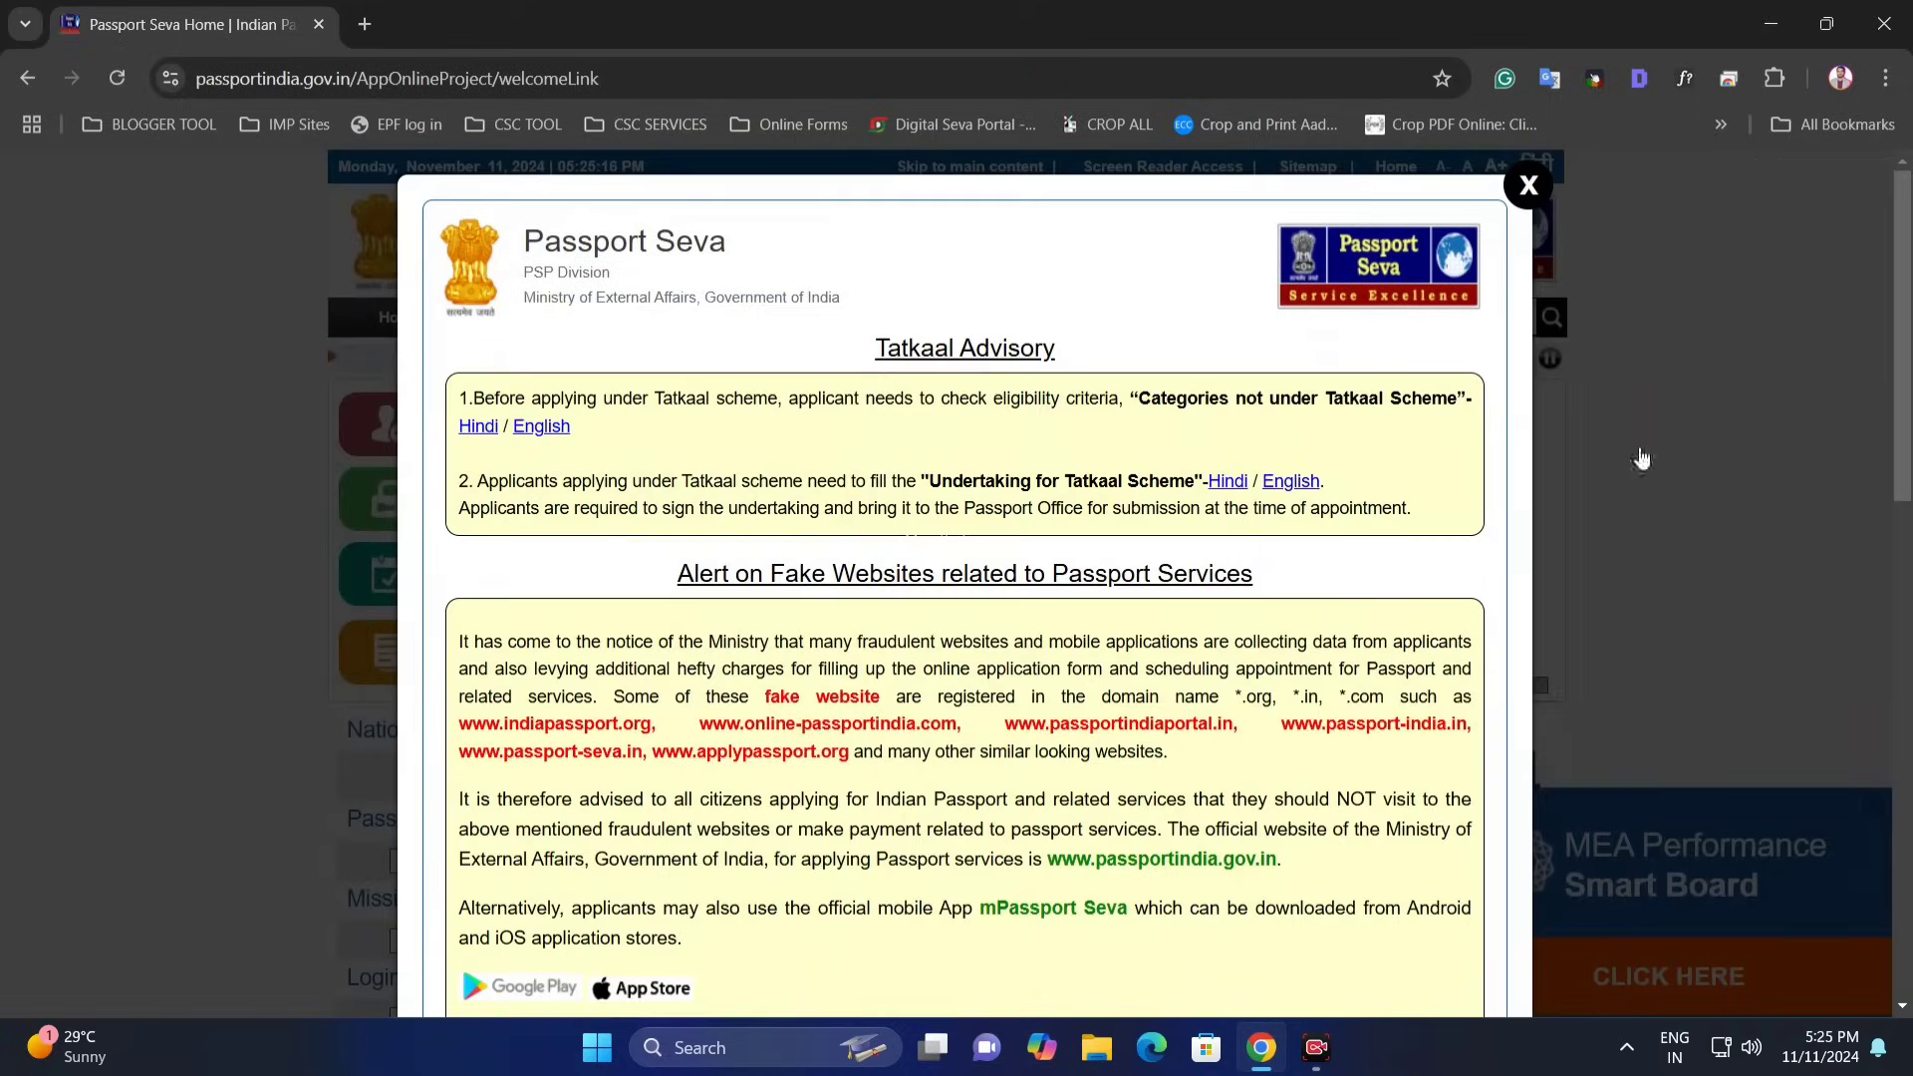
# - Close the advisory, log in, and open View Saved/Submitted Applications
pyautogui.click(1641, 458)
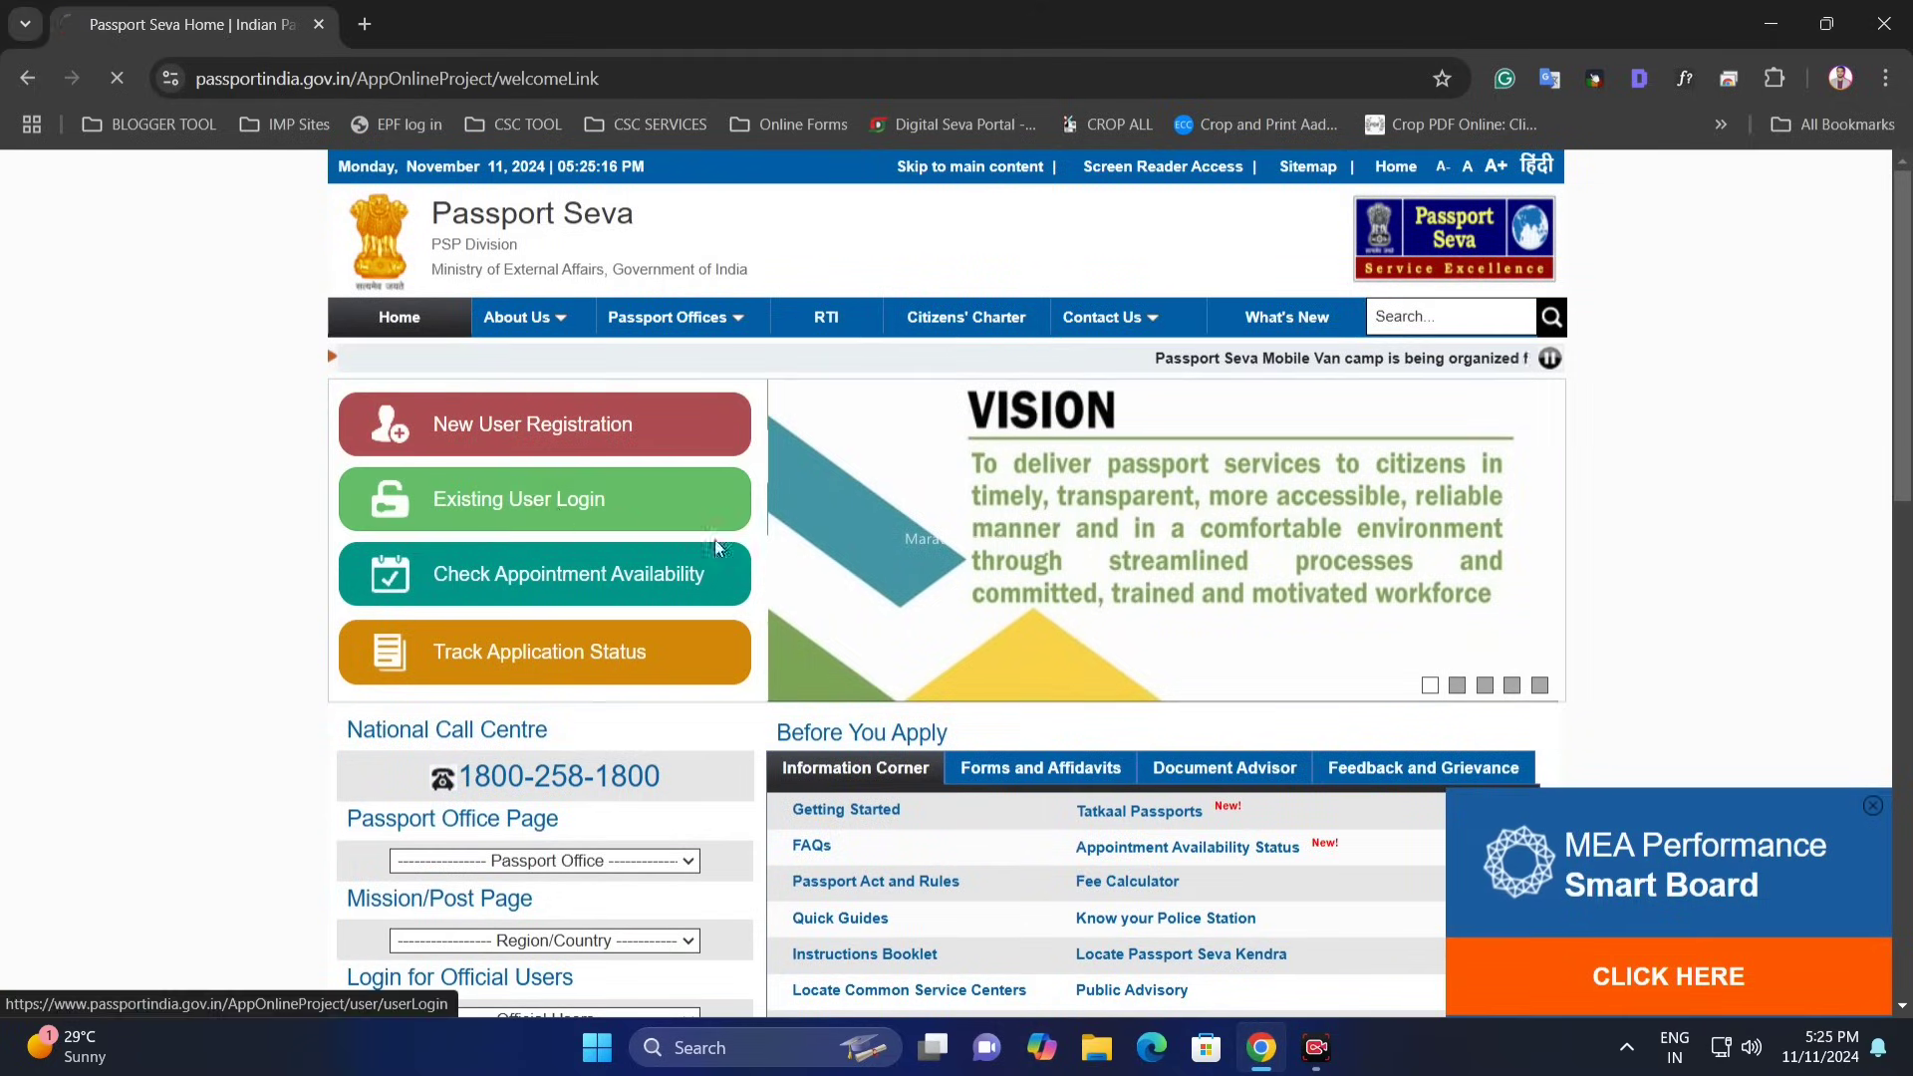
pyautogui.click(698, 503)
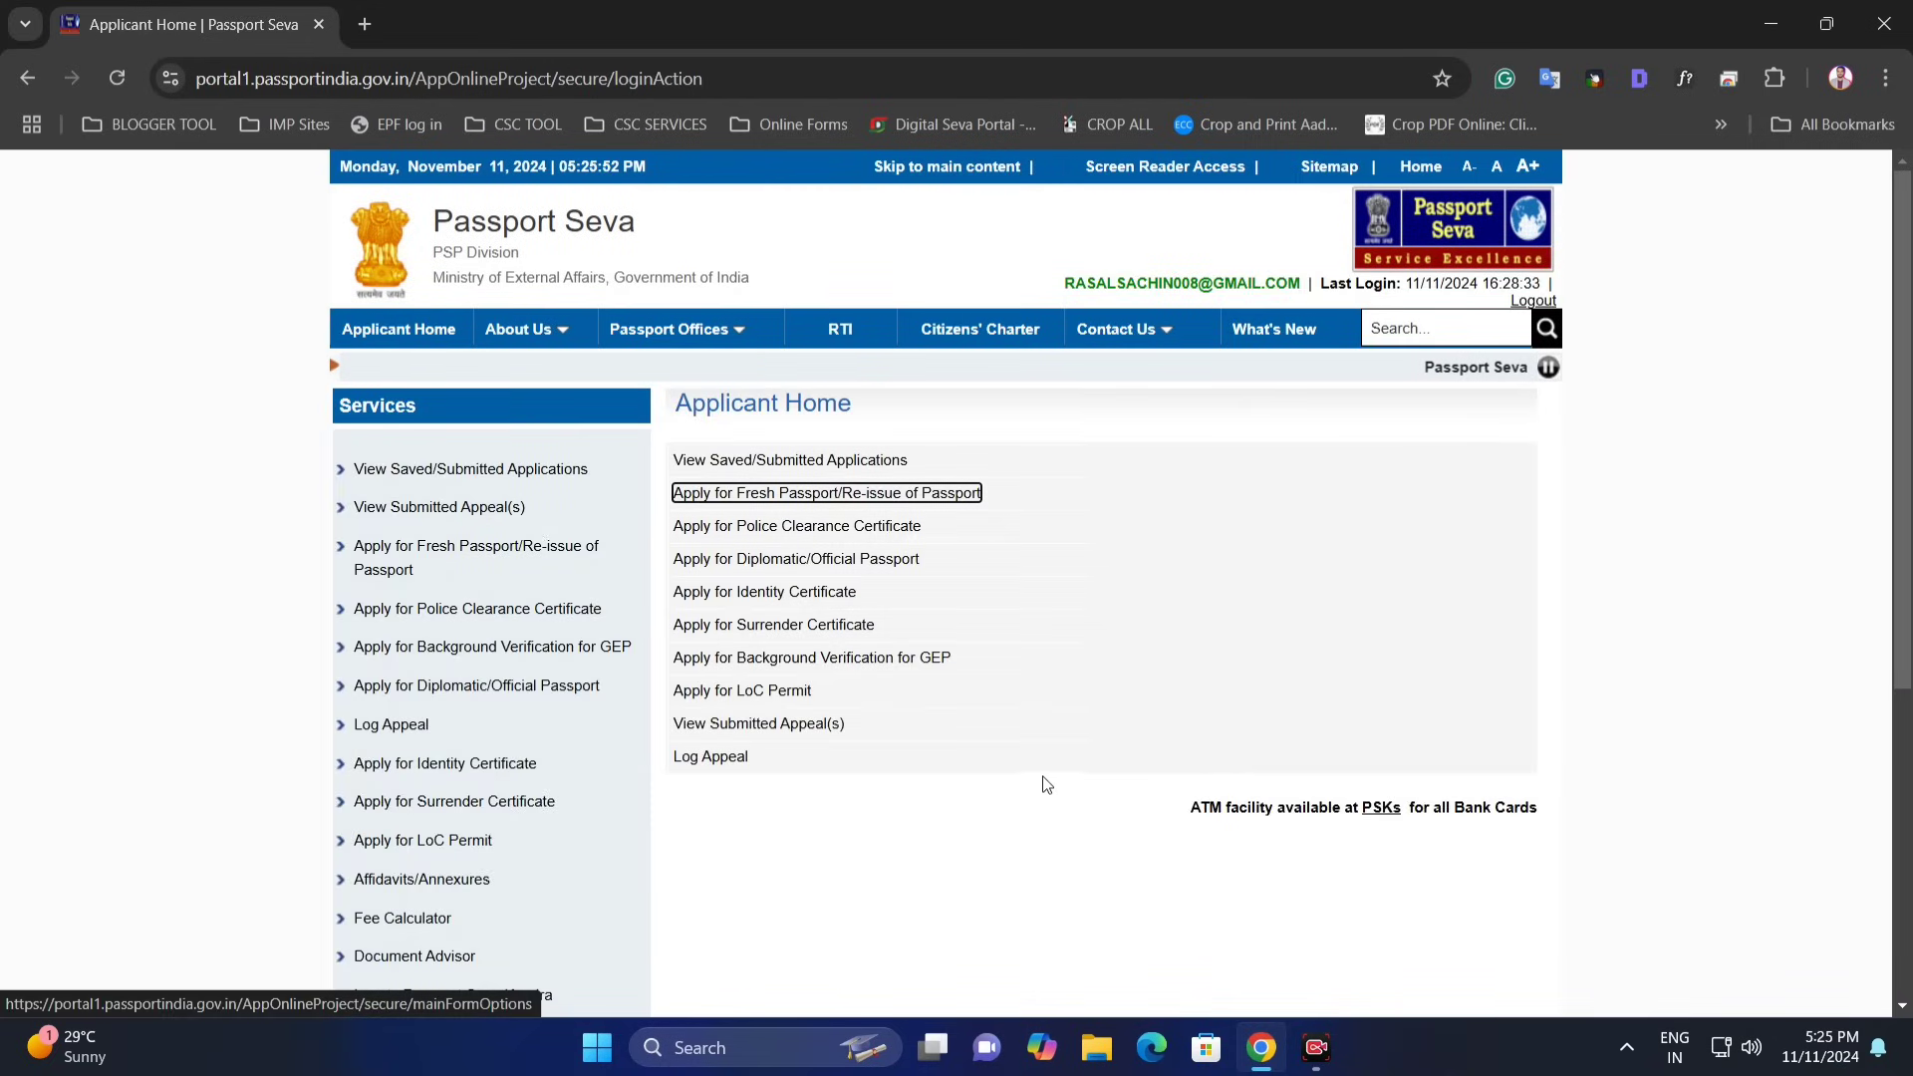
pyautogui.click(583, 470)
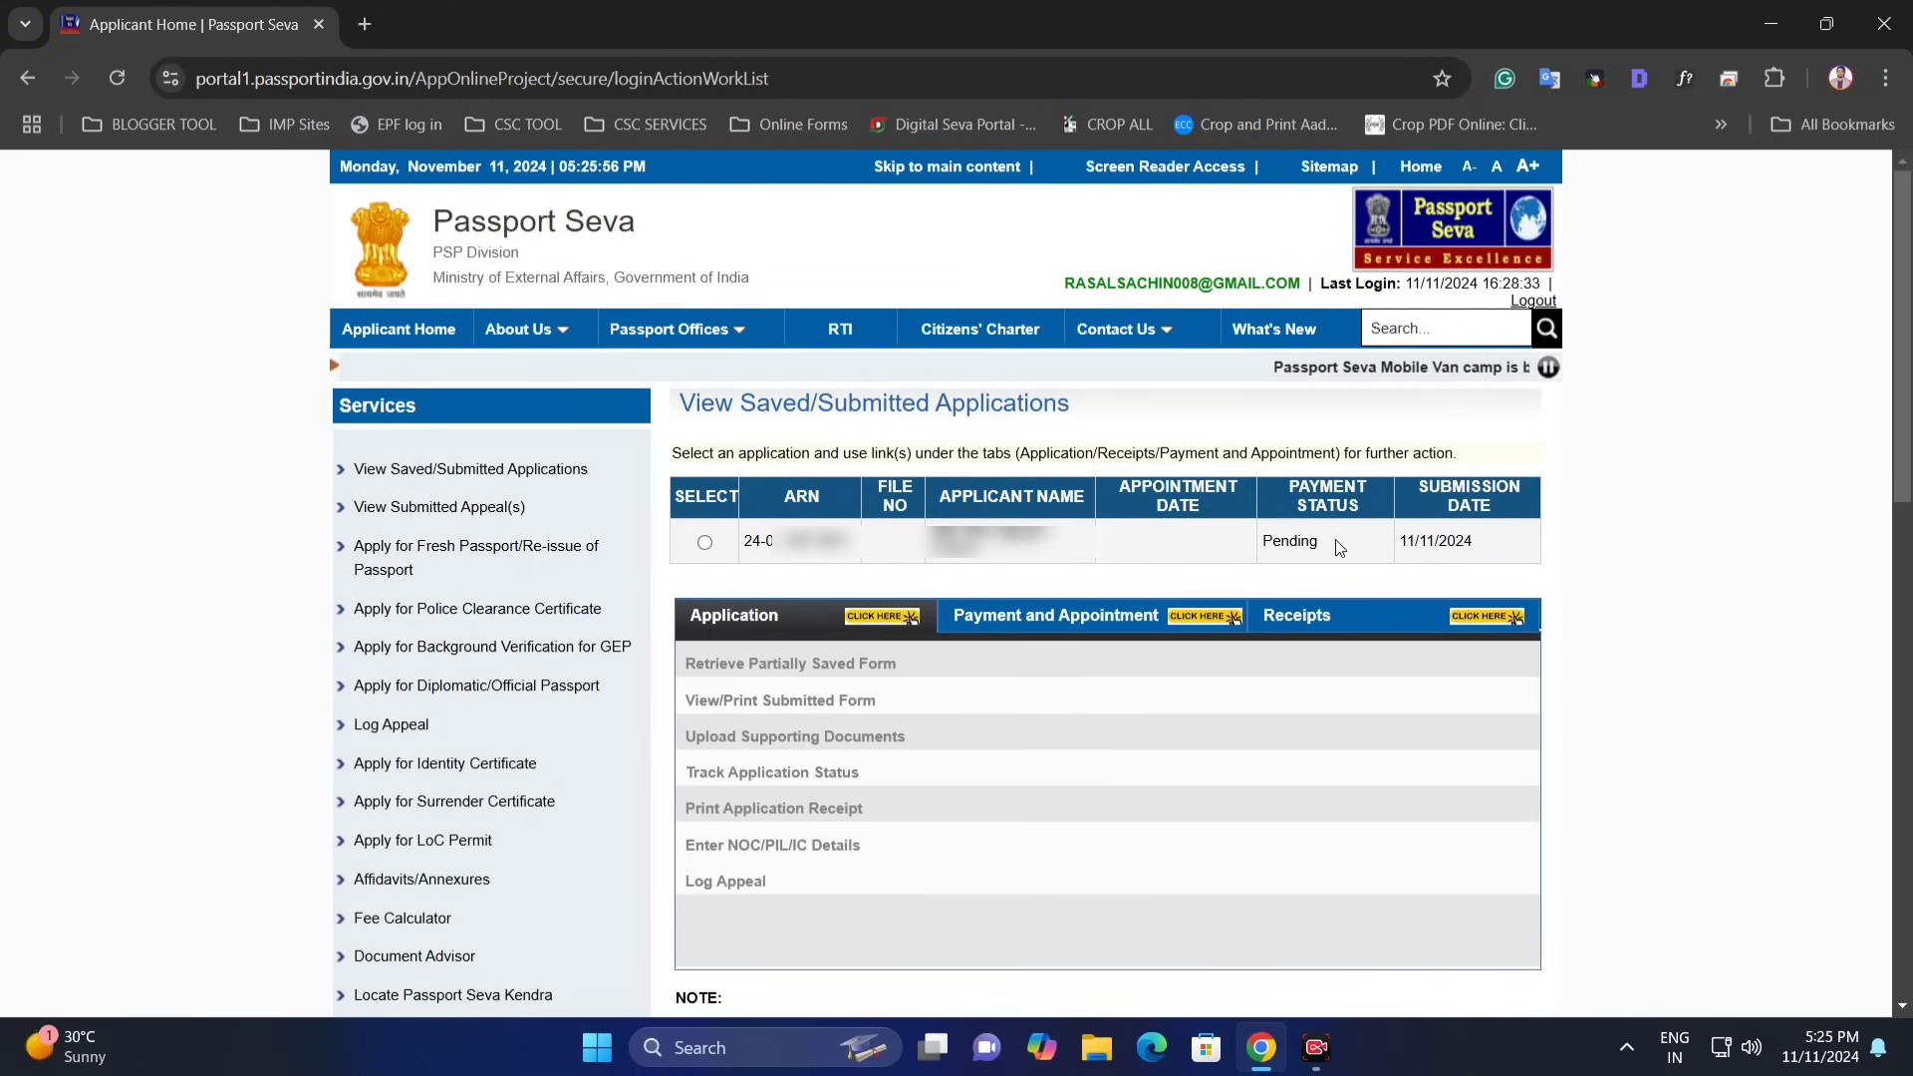
pyautogui.moveTo(1318, 542); pyautogui.dragTo(1271, 546)
pyautogui.click(1273, 548)
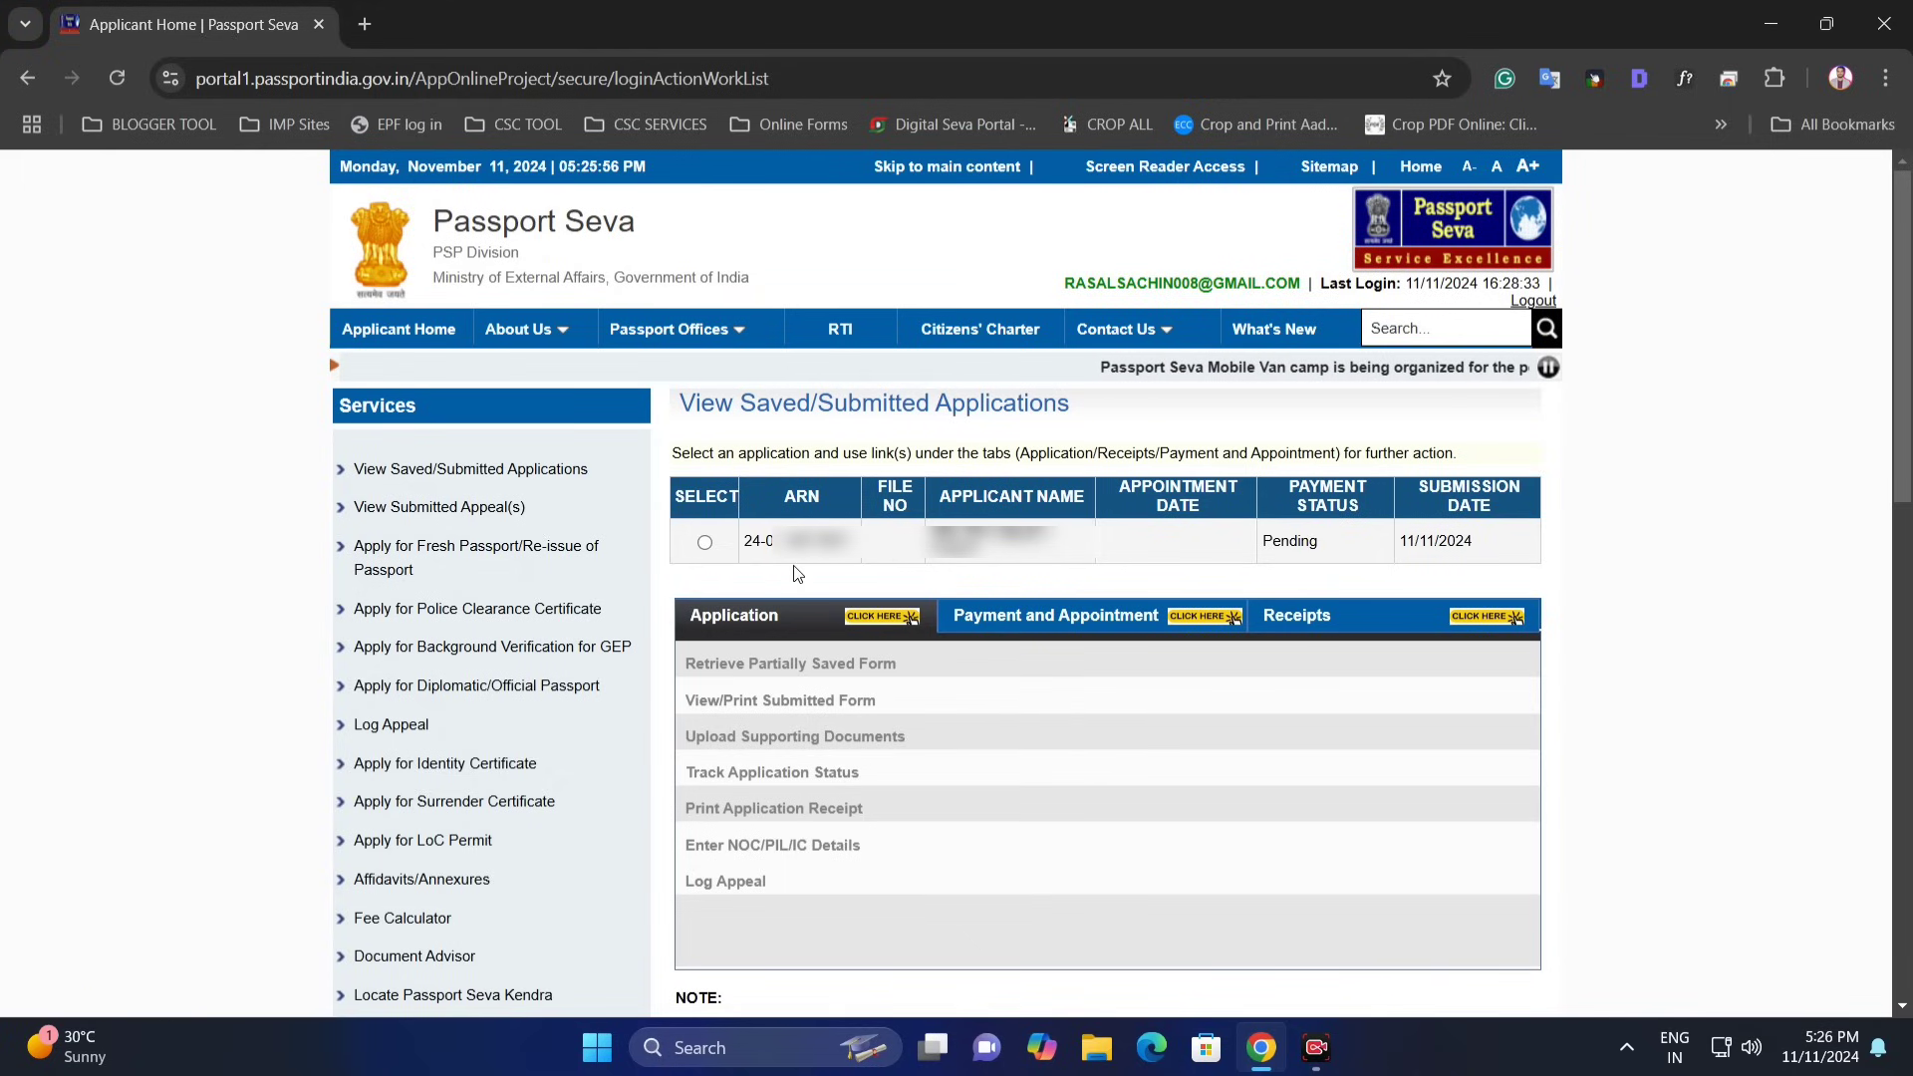
# - Select the submitted application and open Track Payment Status from Payment and Appointment
pyautogui.click(706, 545)
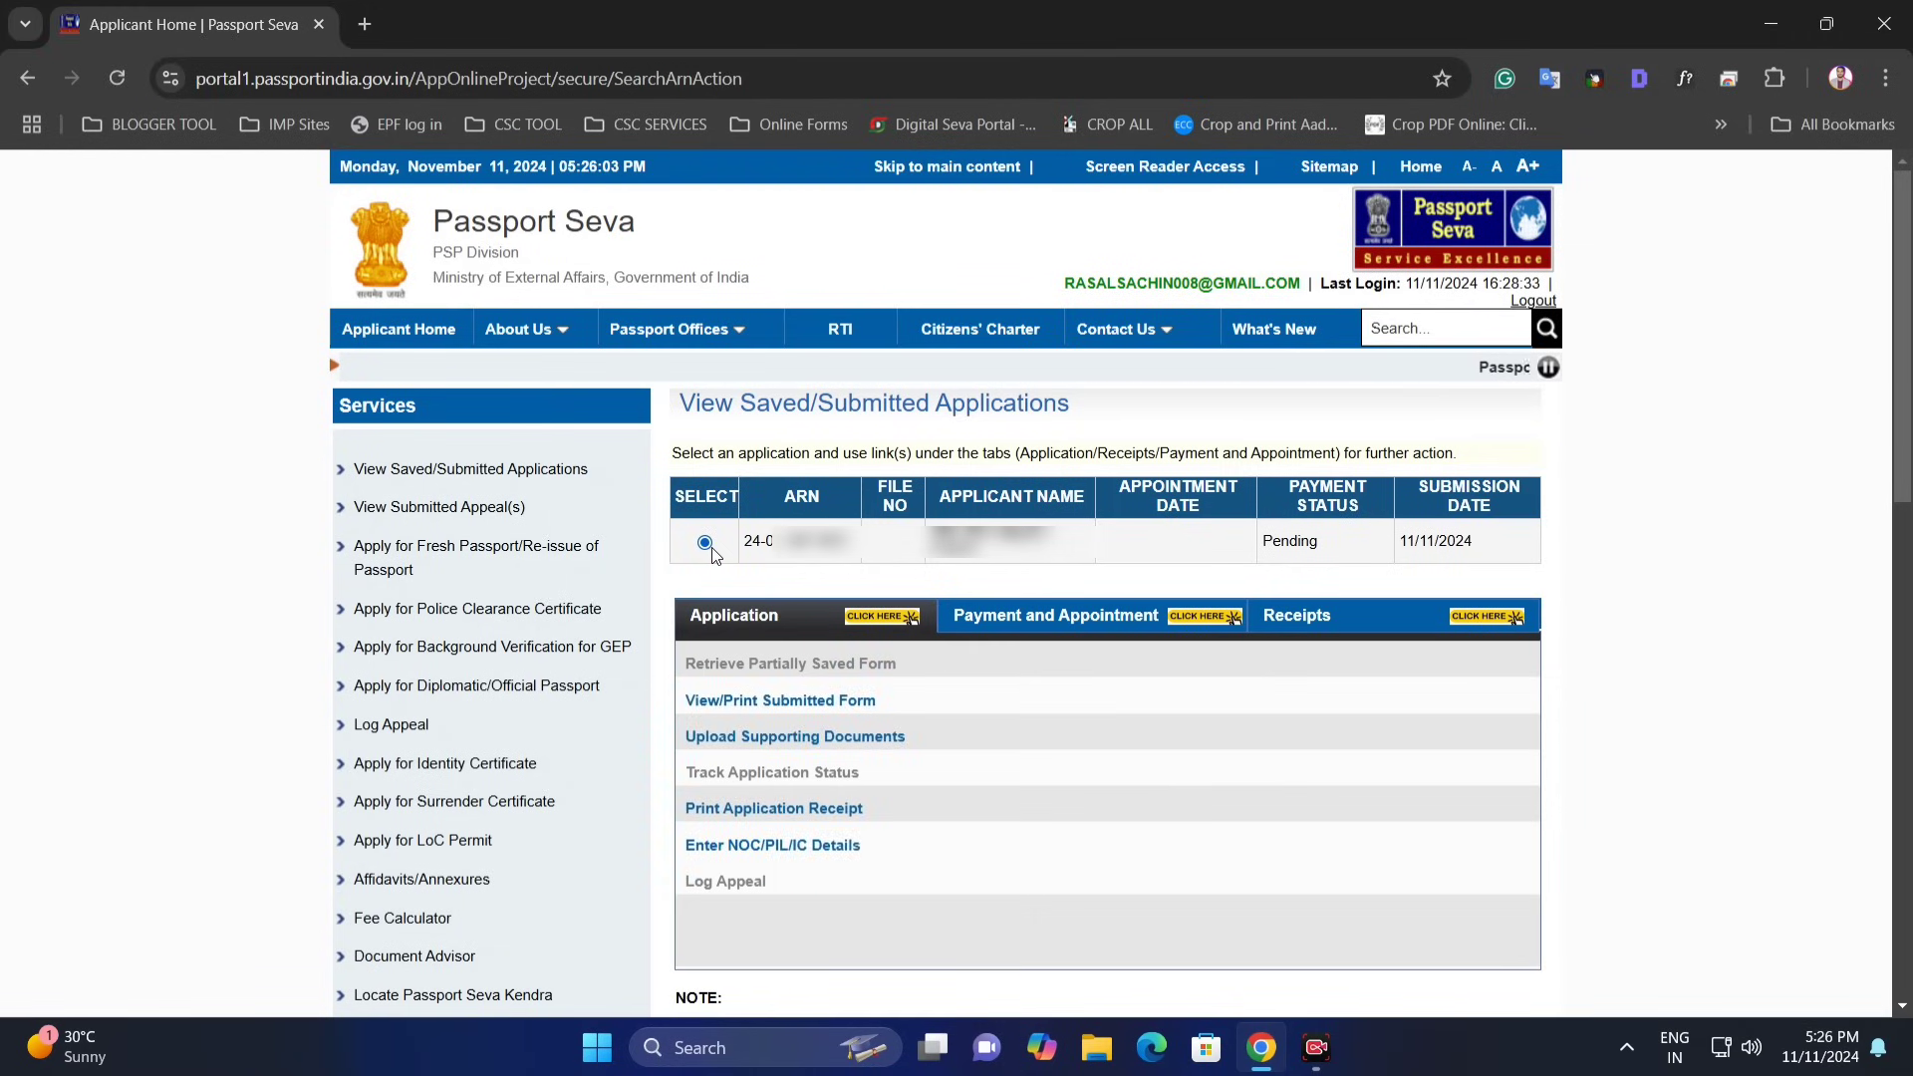
pyautogui.click(1059, 619)
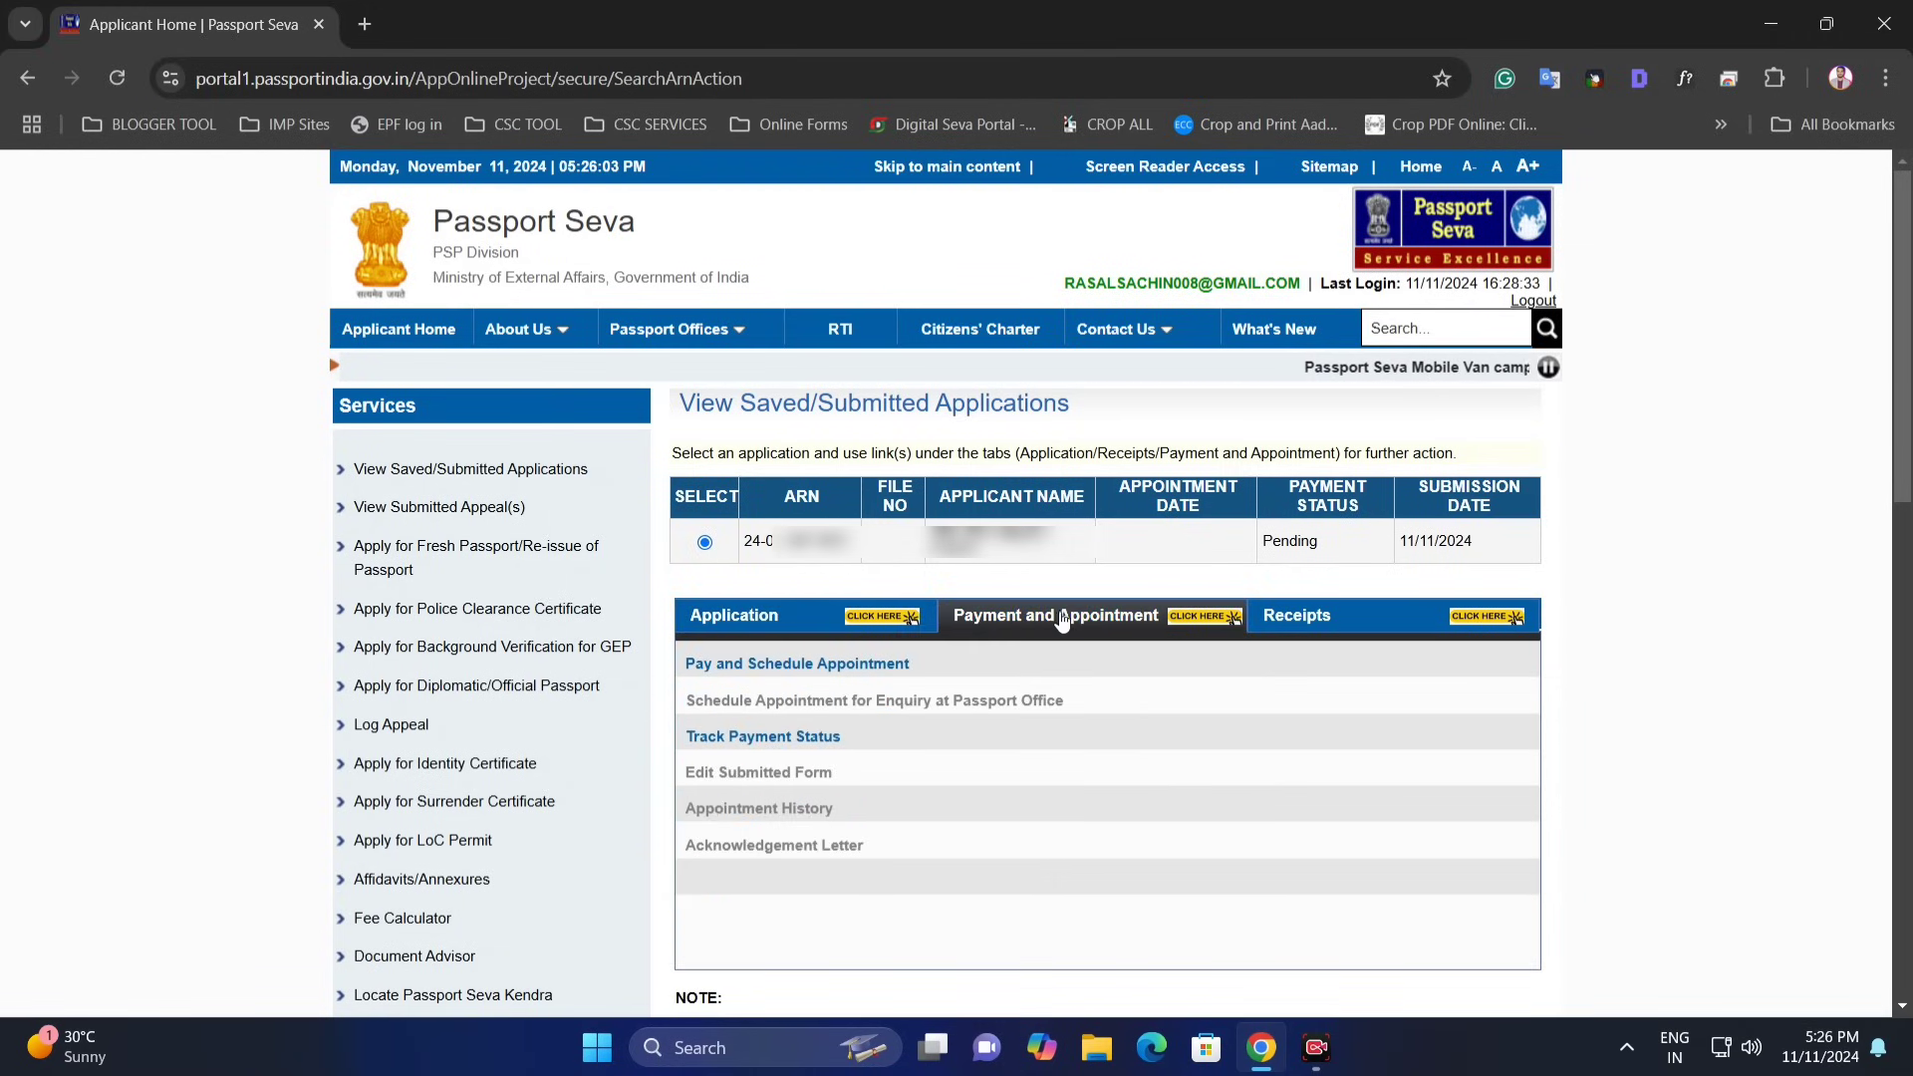
pyautogui.click(1273, 546)
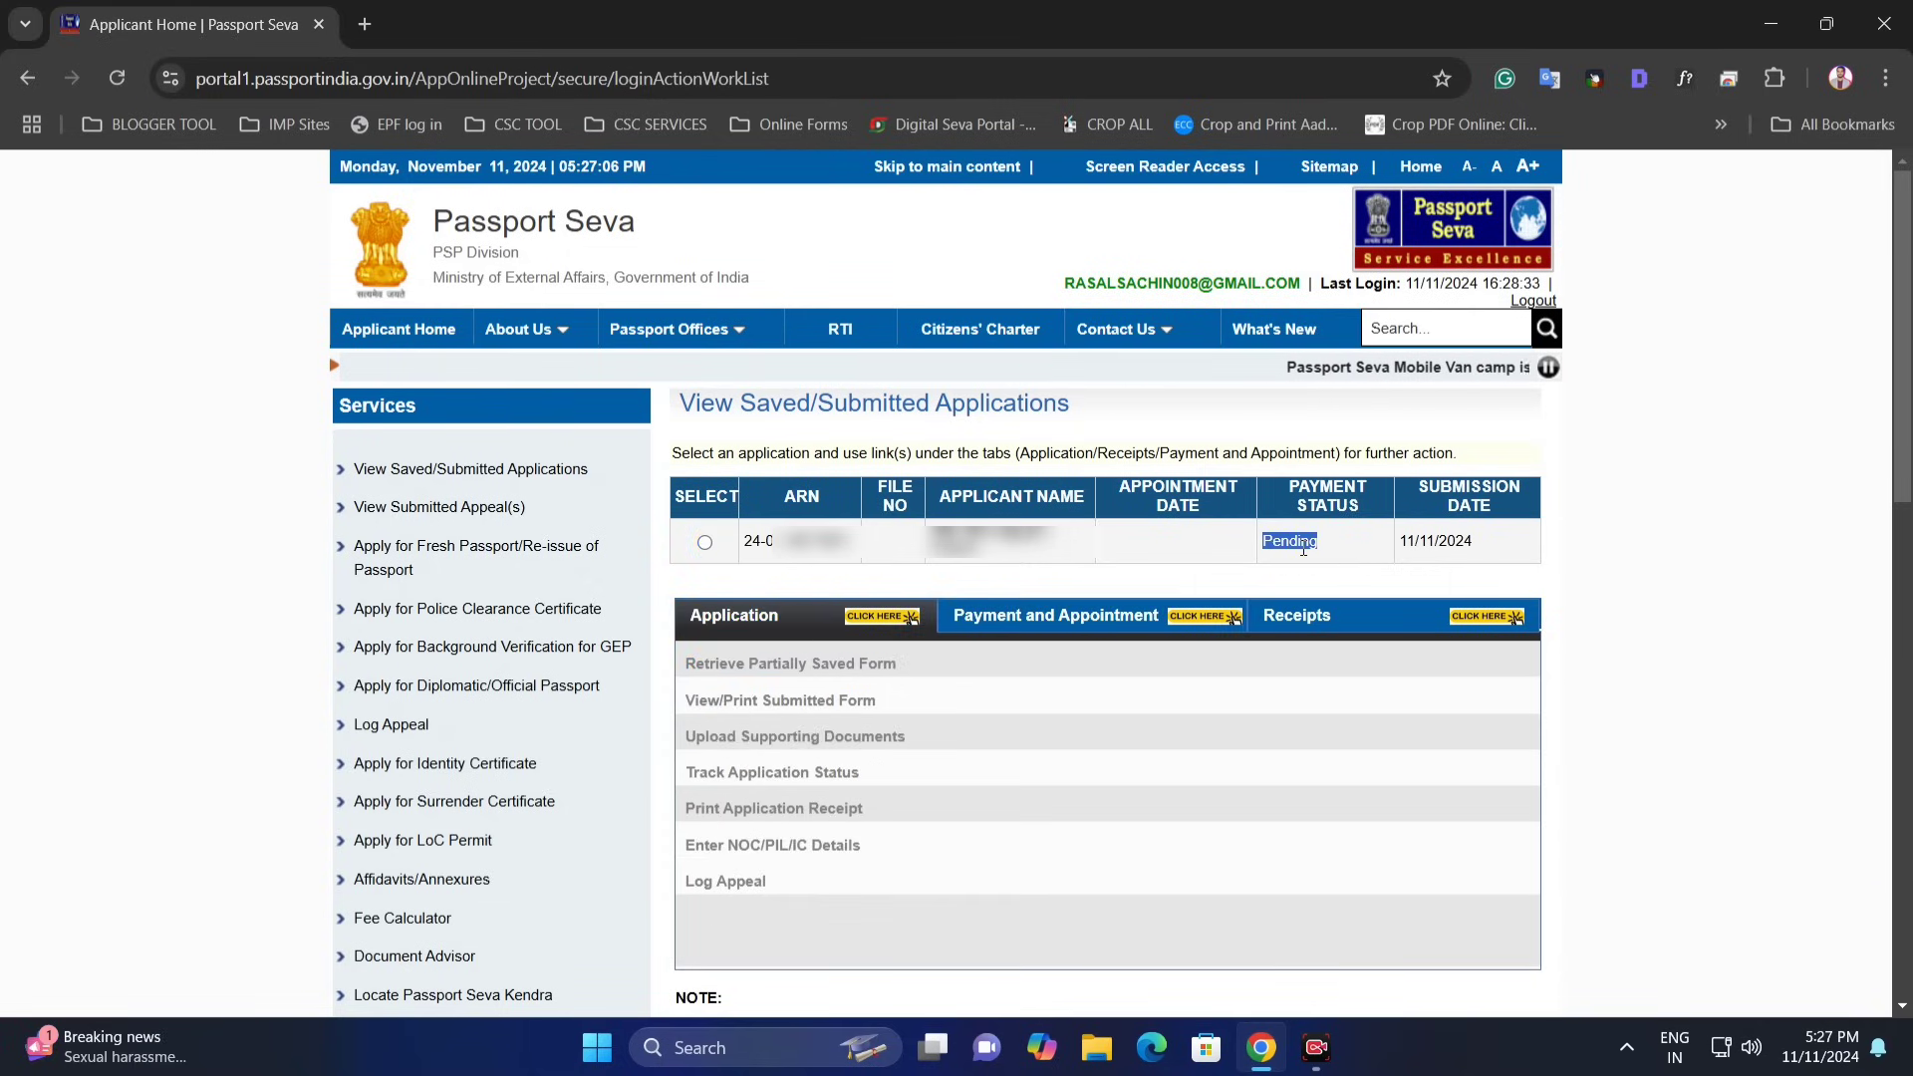
pyautogui.click(1350, 550)
pyautogui.click(705, 543)
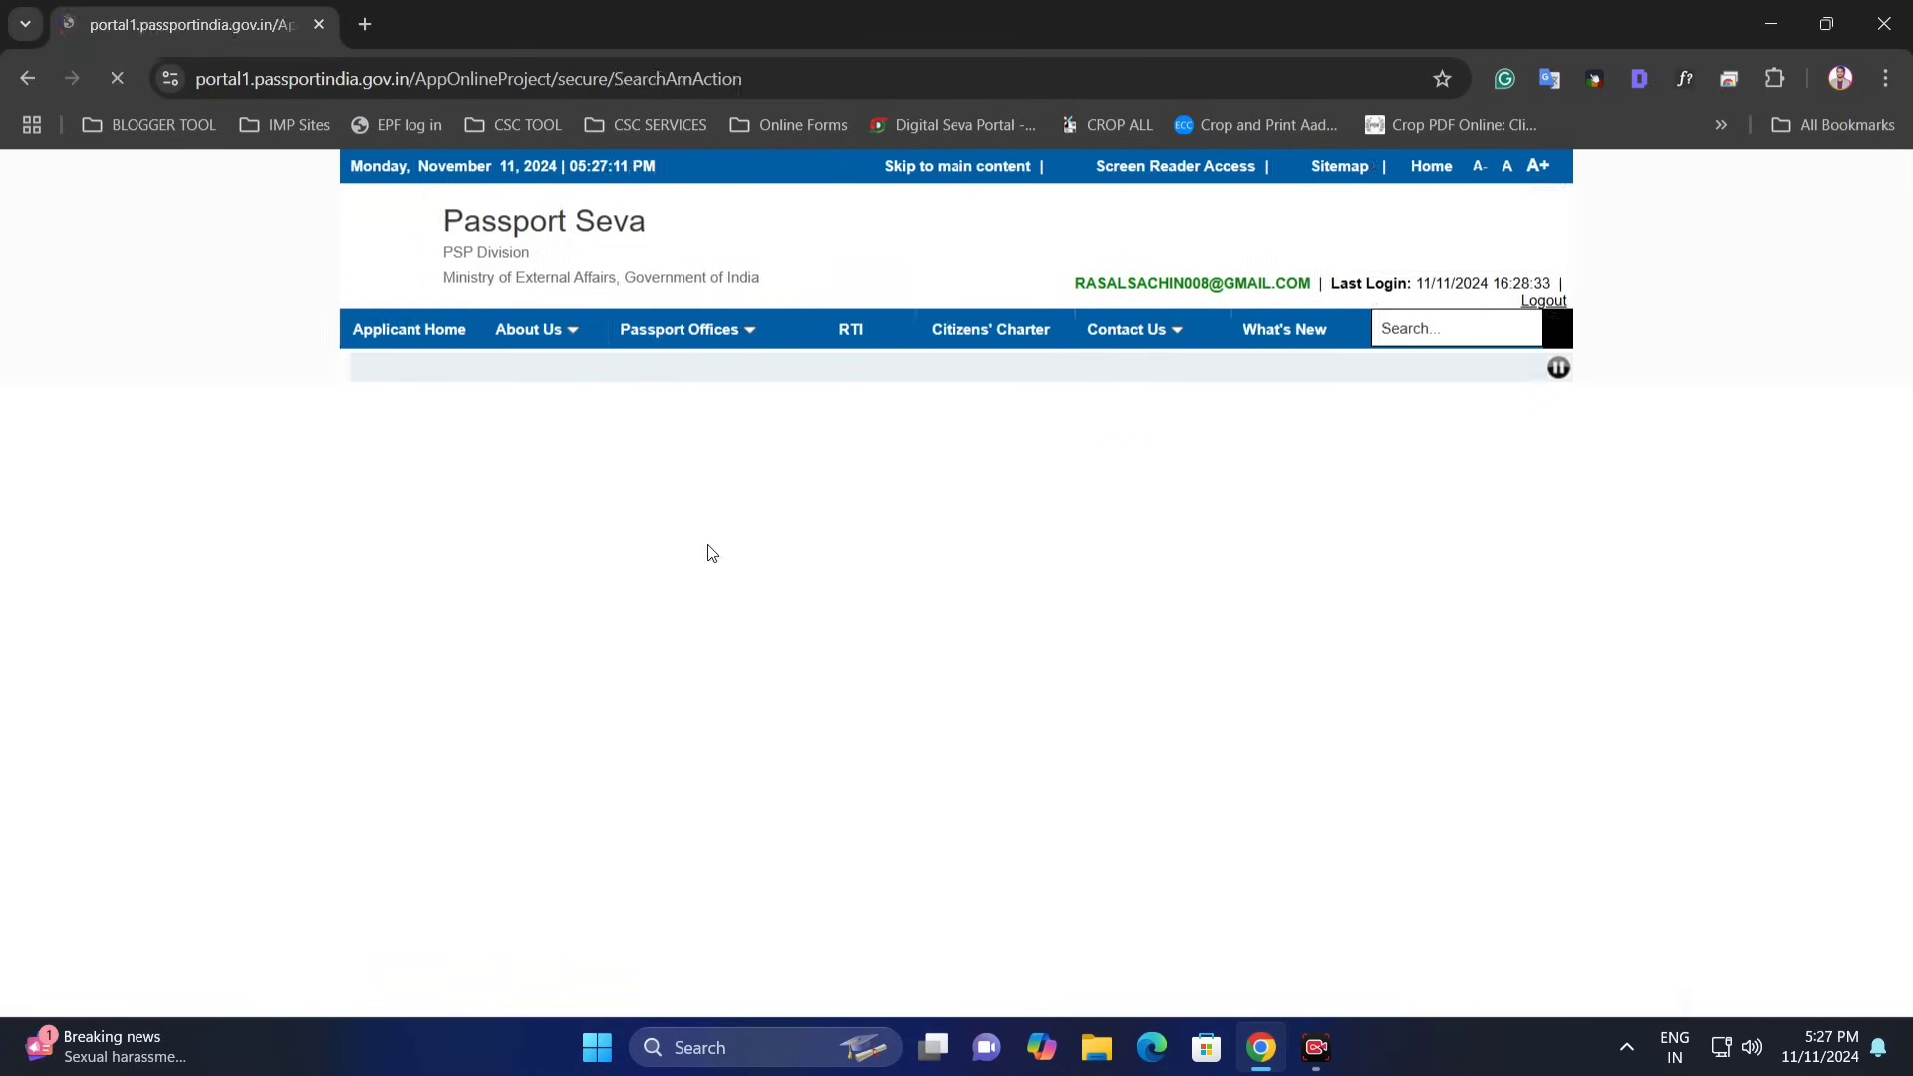
pyautogui.click(1076, 620)
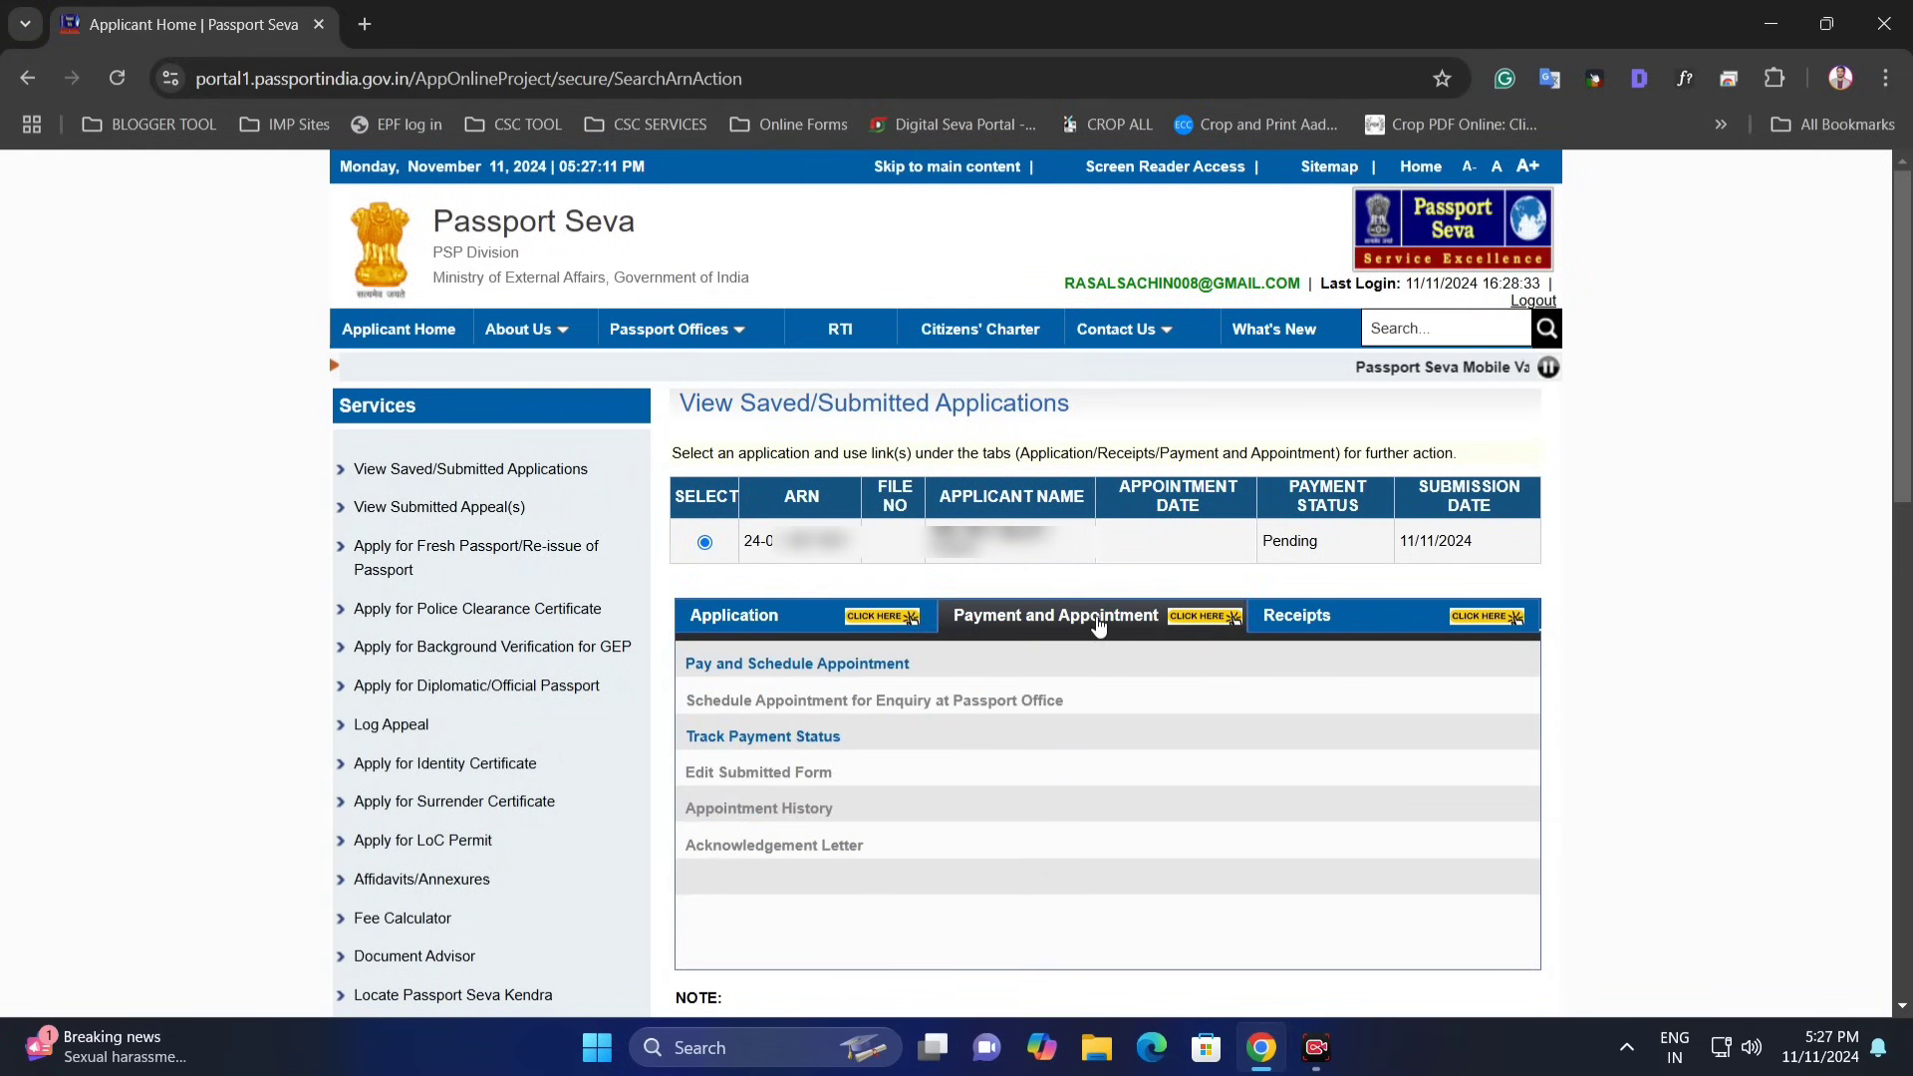
pyautogui.click(779, 743)
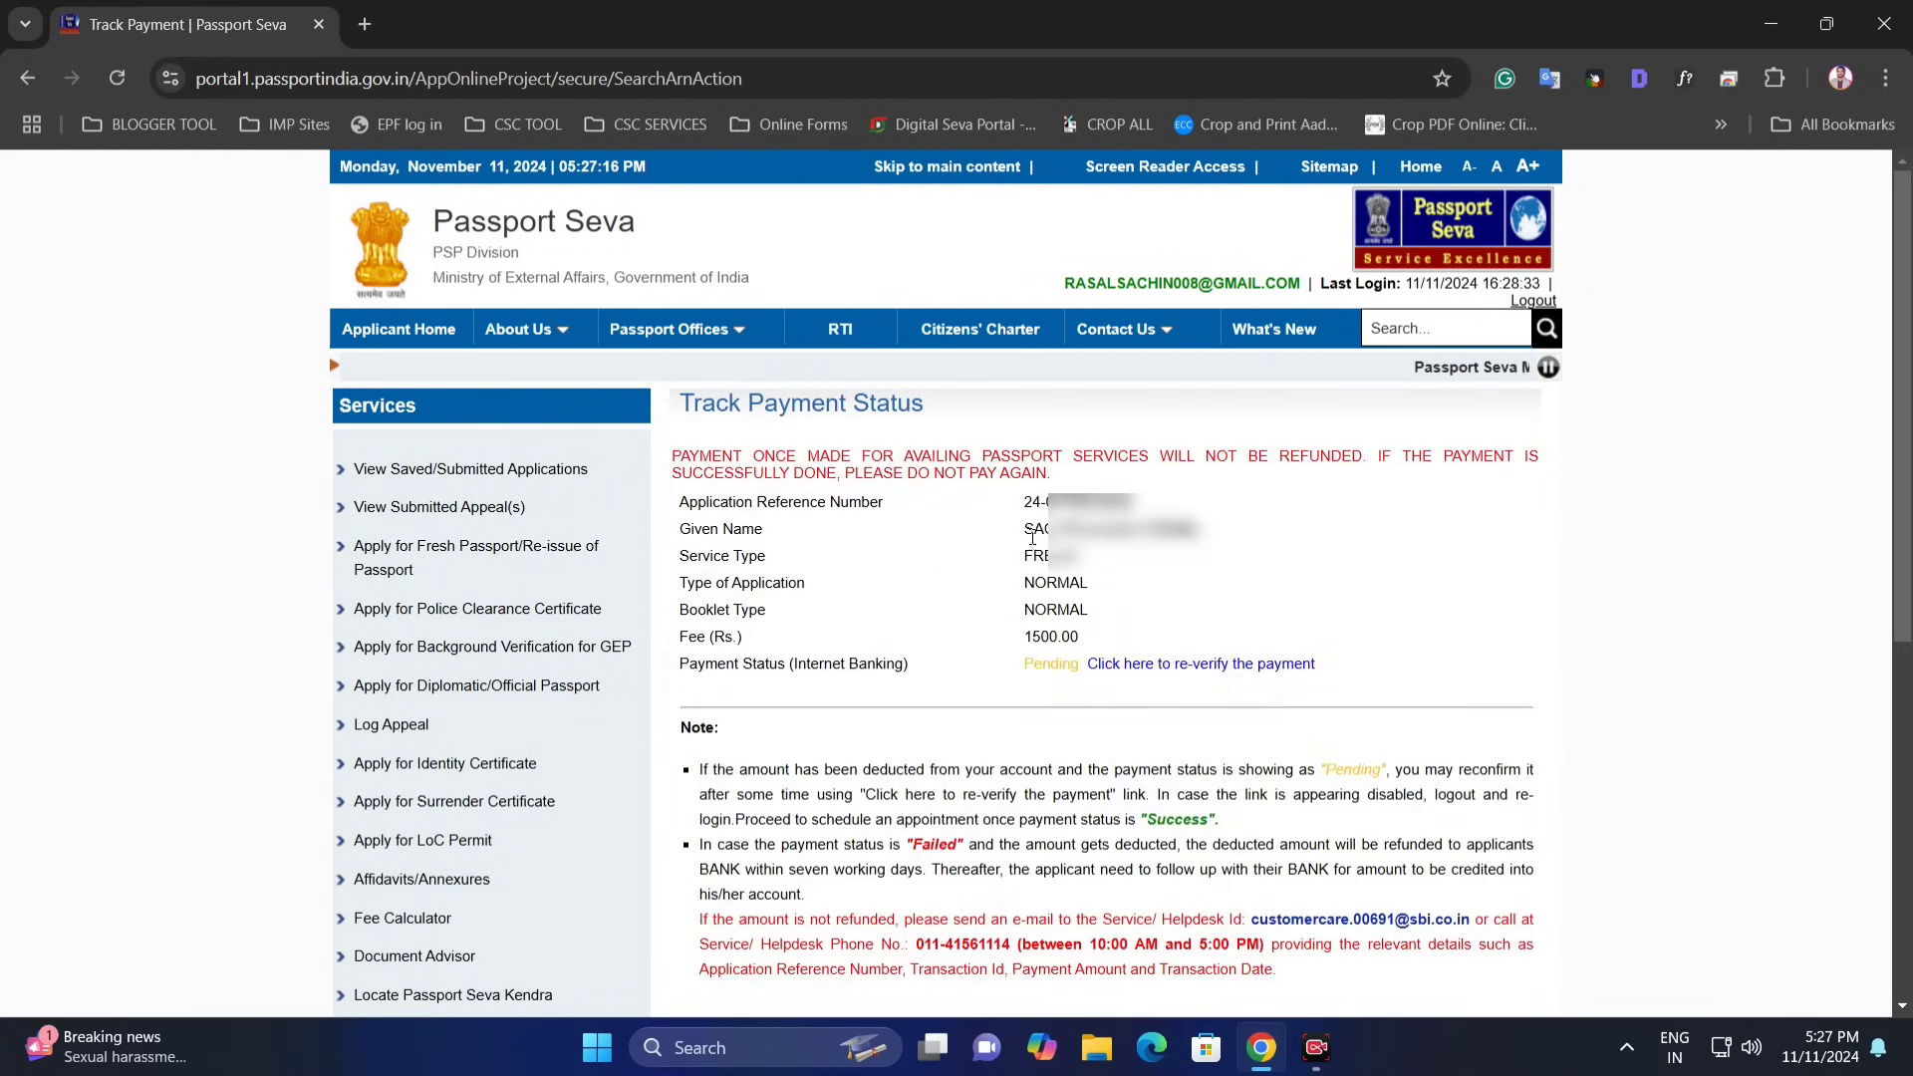
# - Re-verify the 1500.00 payment so its status reads Success, then return to the applications list
pyautogui.moveTo(732, 673); pyautogui.dragTo(905, 676)
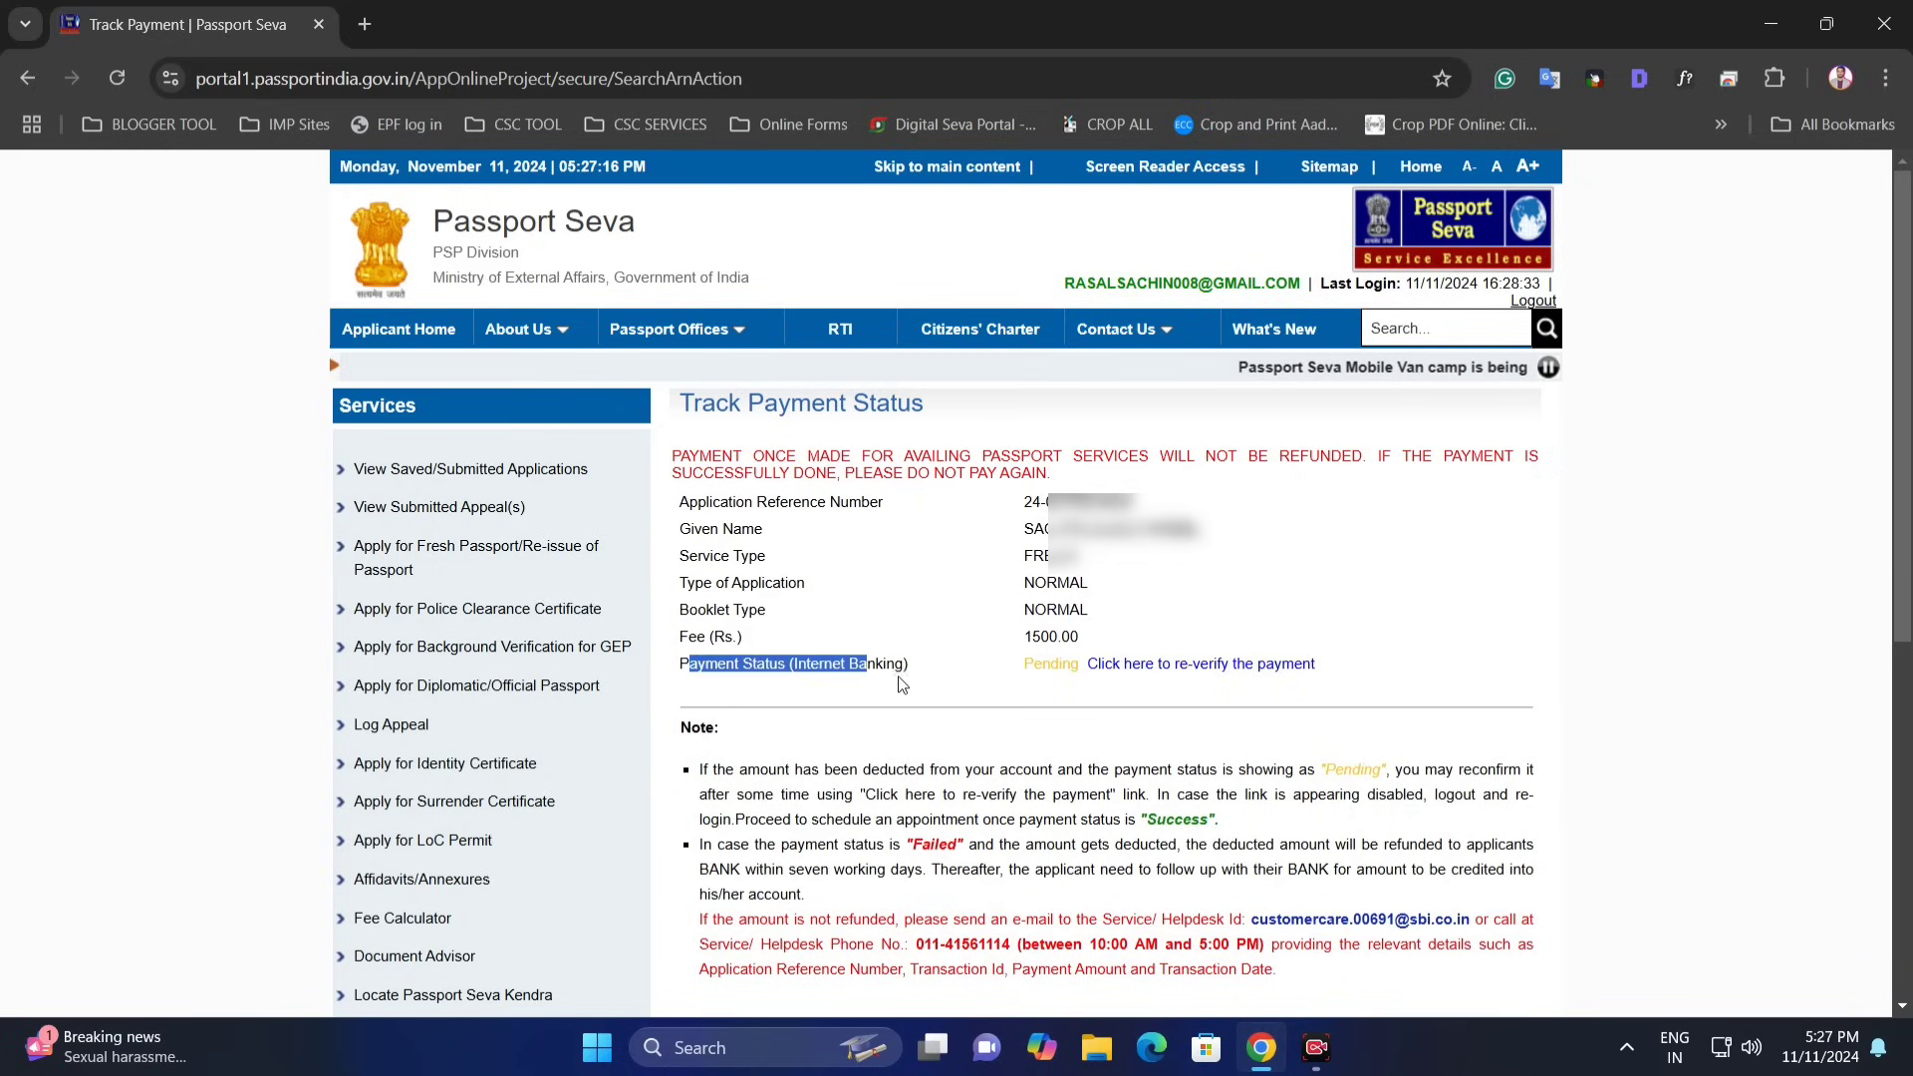
pyautogui.click(907, 684)
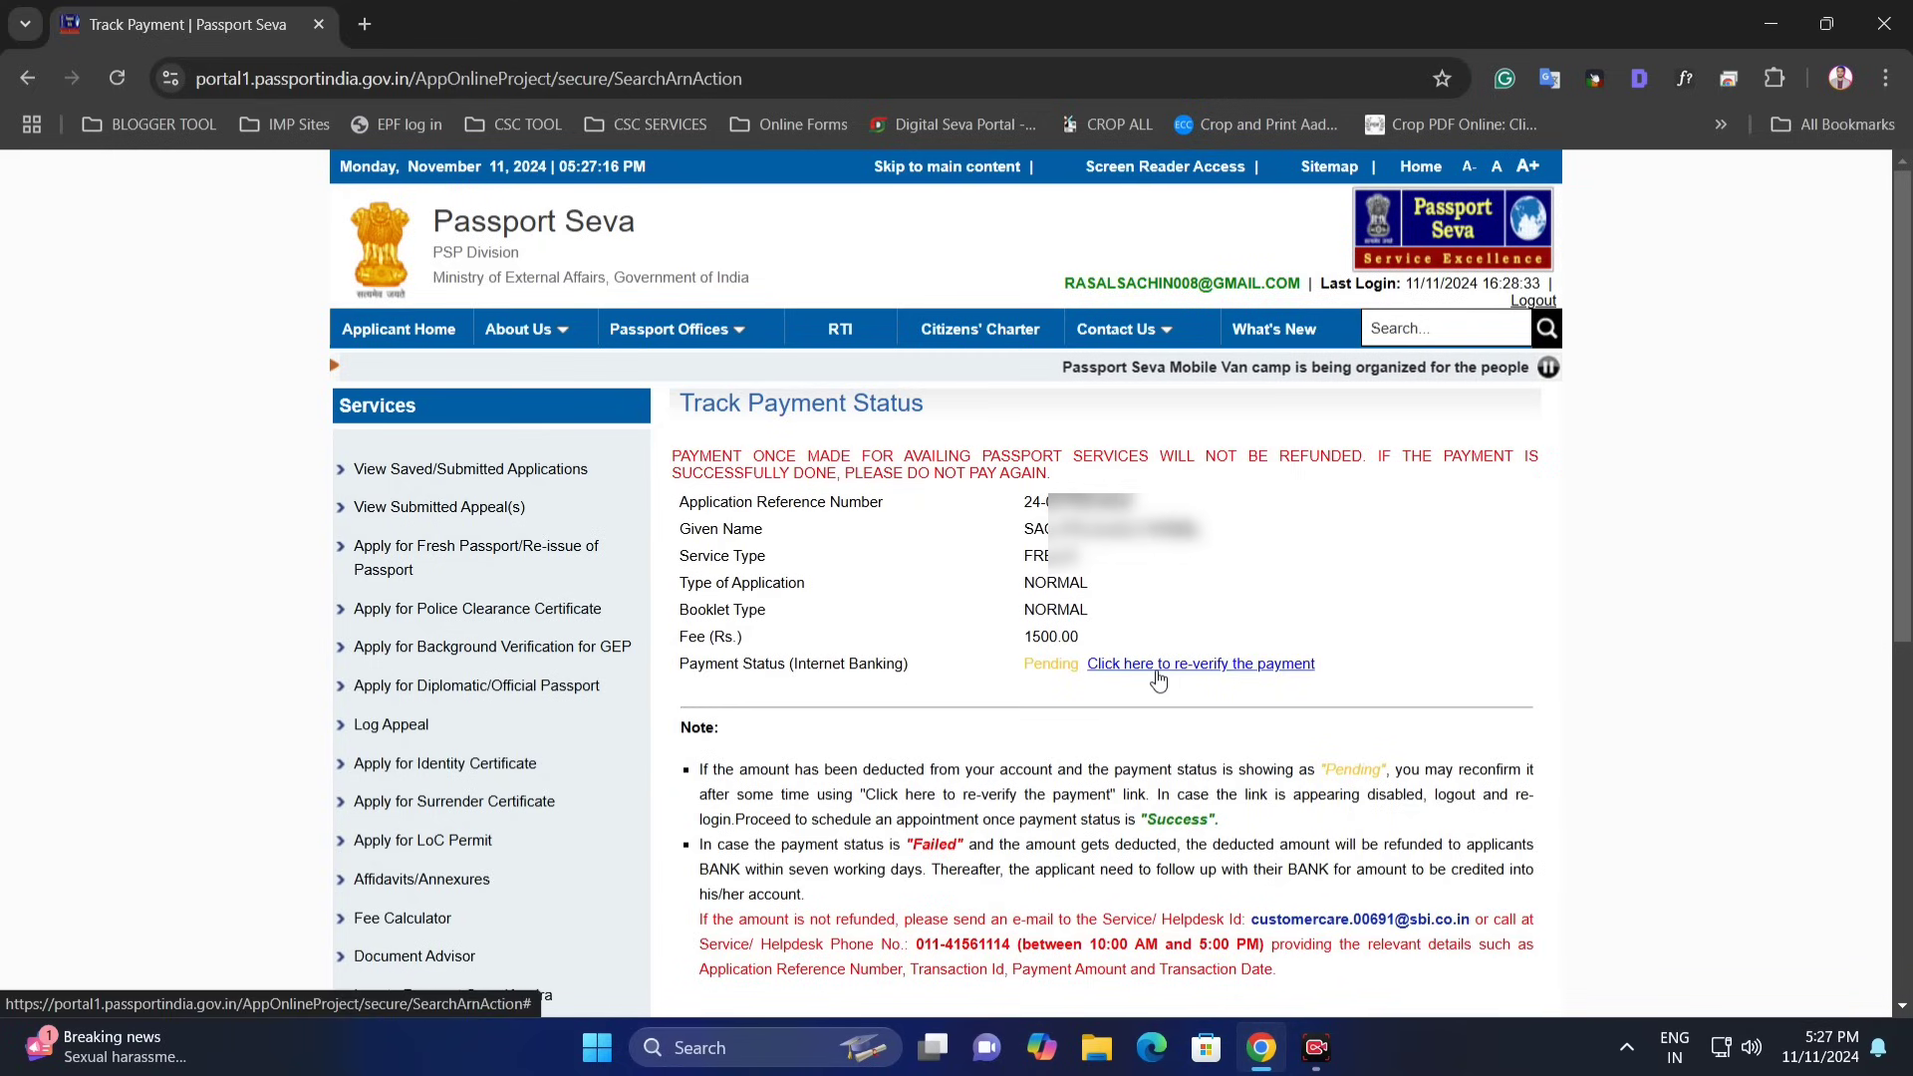
pyautogui.click(1221, 666)
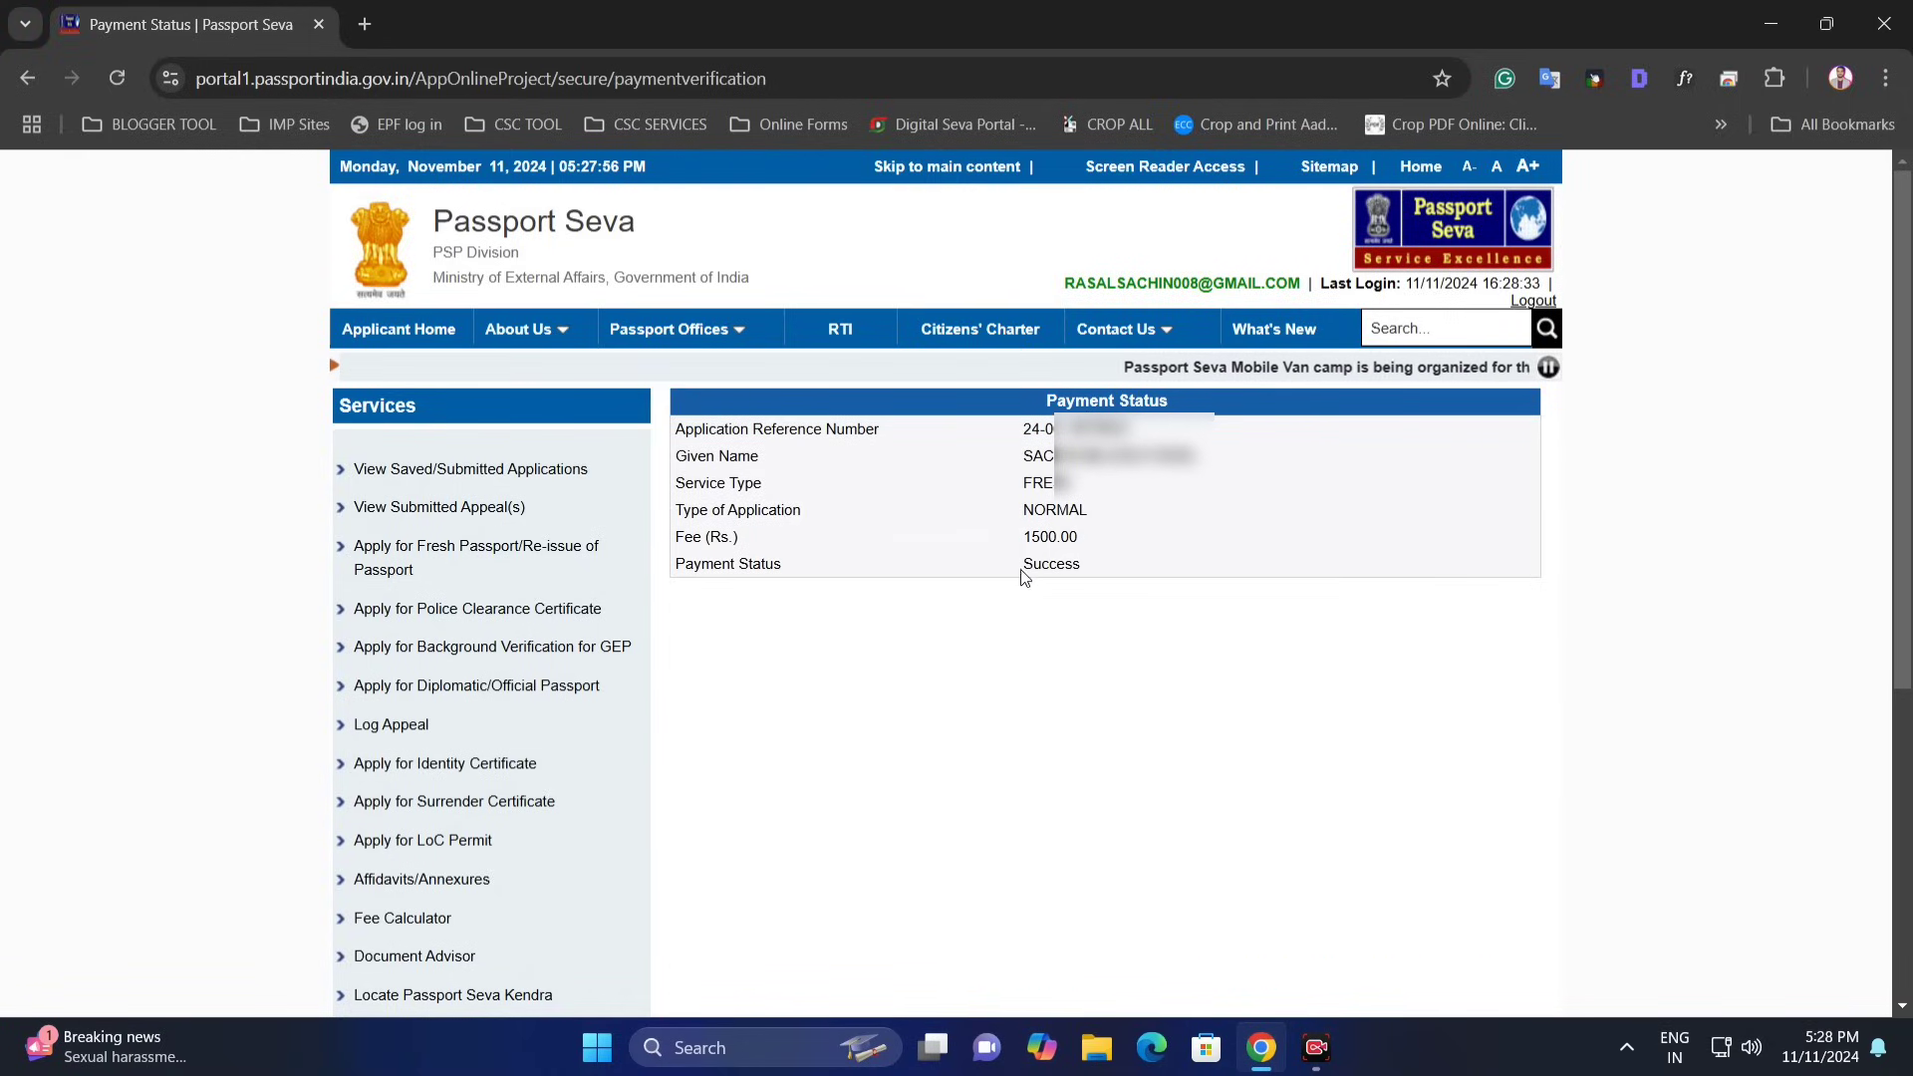
pyautogui.moveTo(1023, 576); pyautogui.dragTo(984, 450)
pyautogui.click(1115, 559)
pyautogui.click(984, 450)
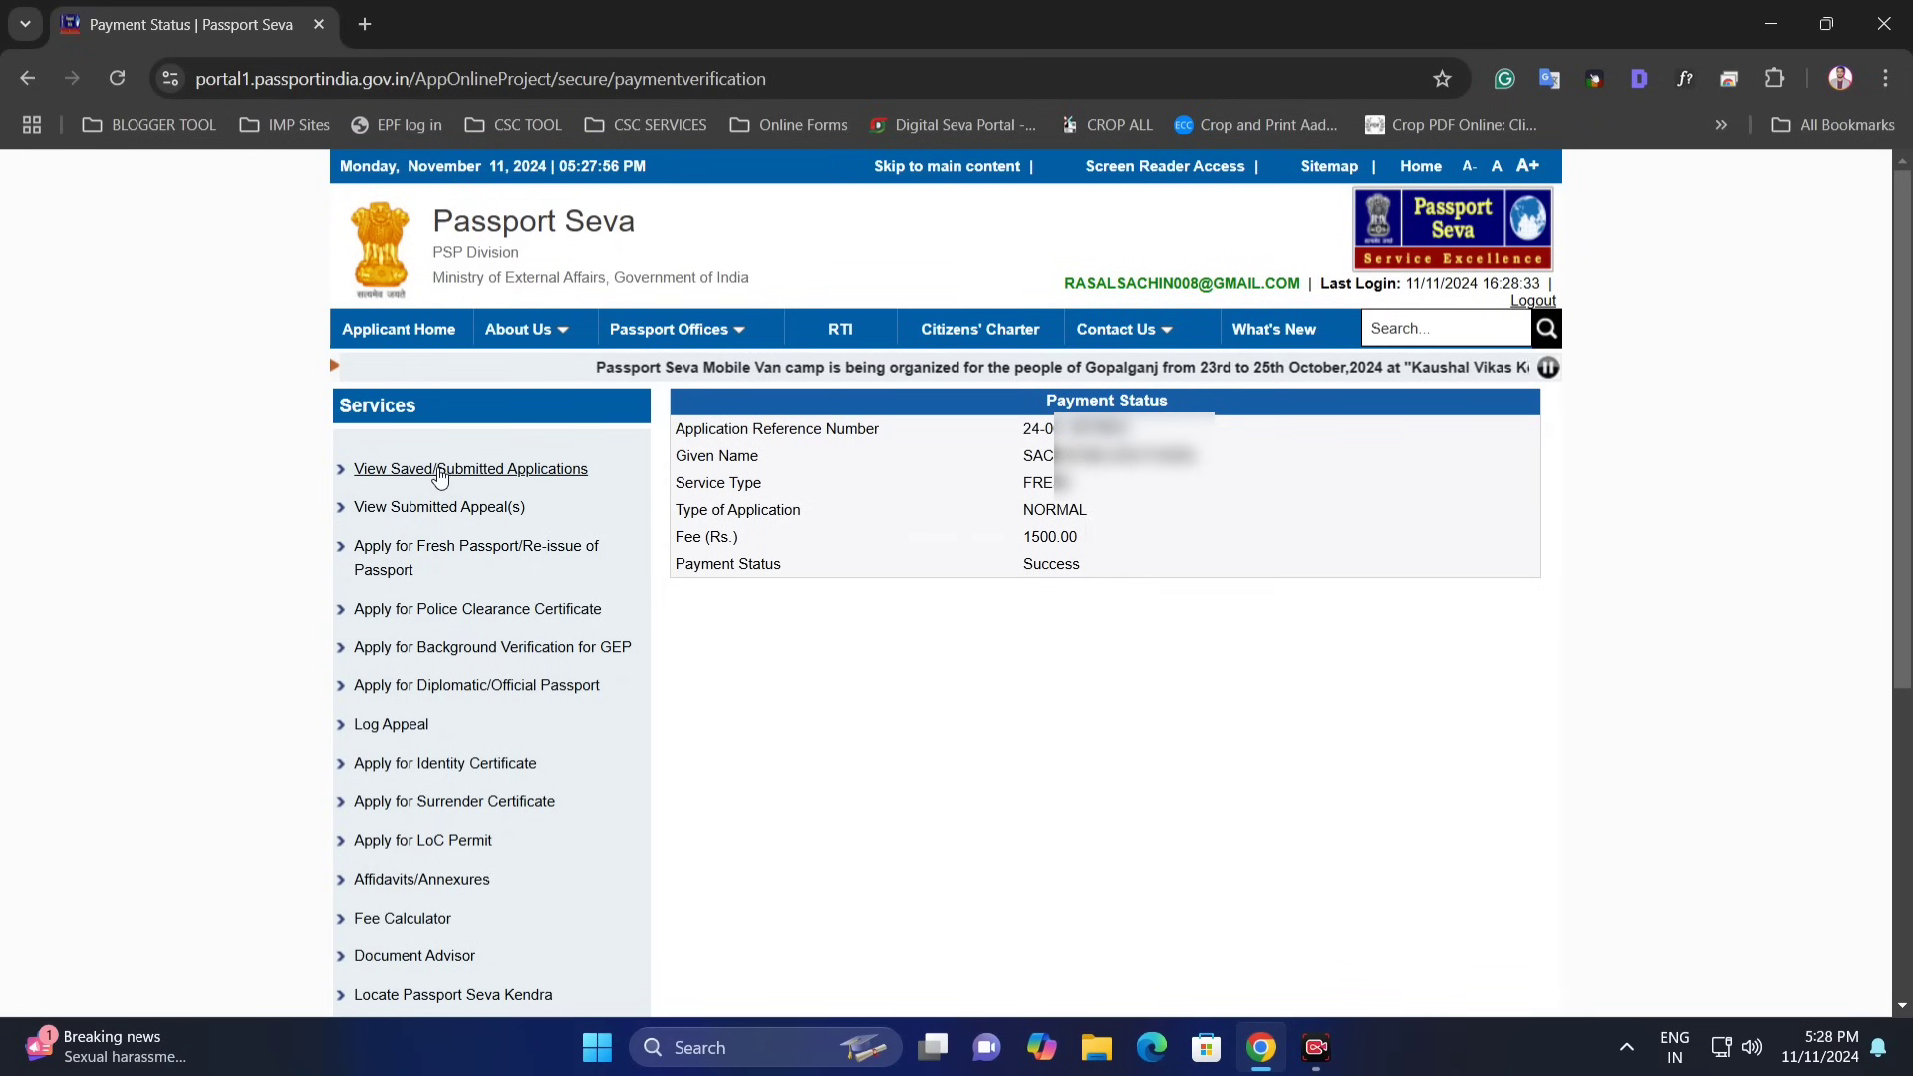
pyautogui.click(440, 469)
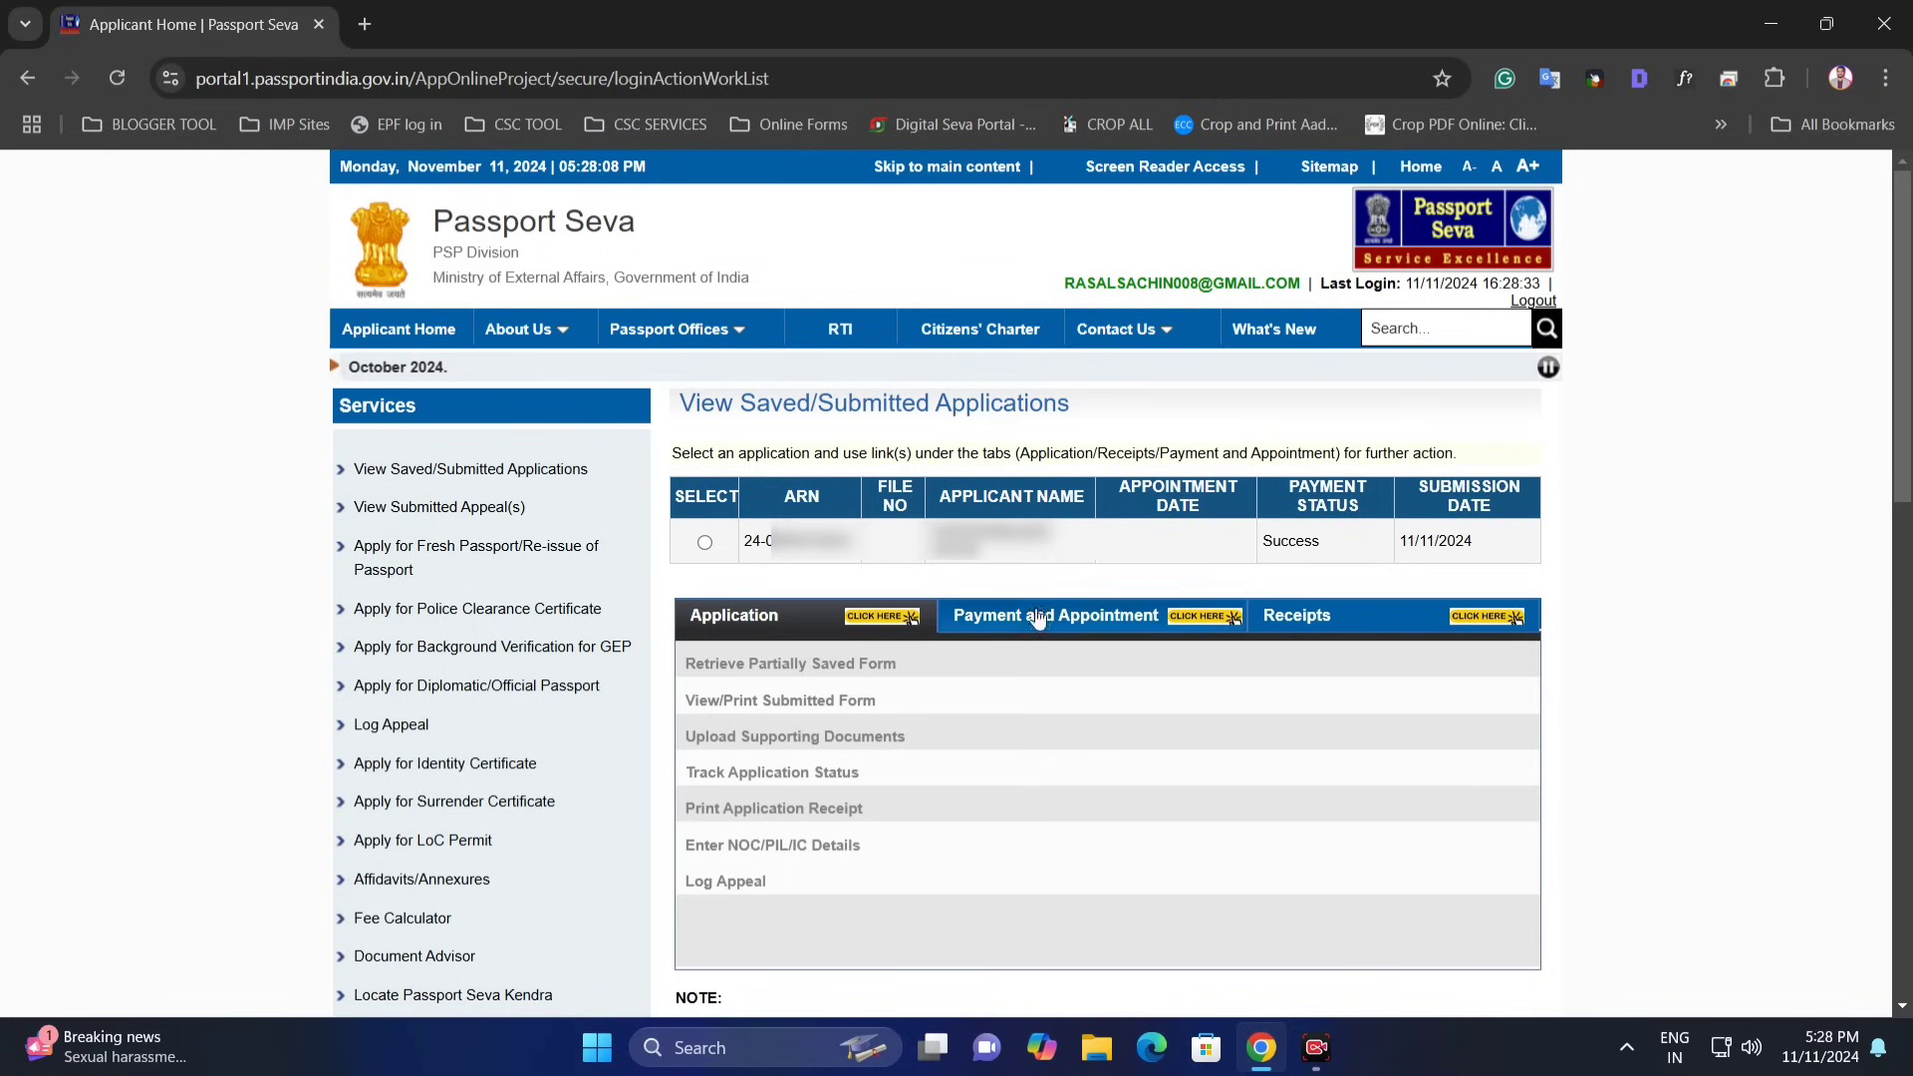
# - Select the application and upload the Aadhaar Card PDF as Address Proof
pyautogui.click(704, 543)
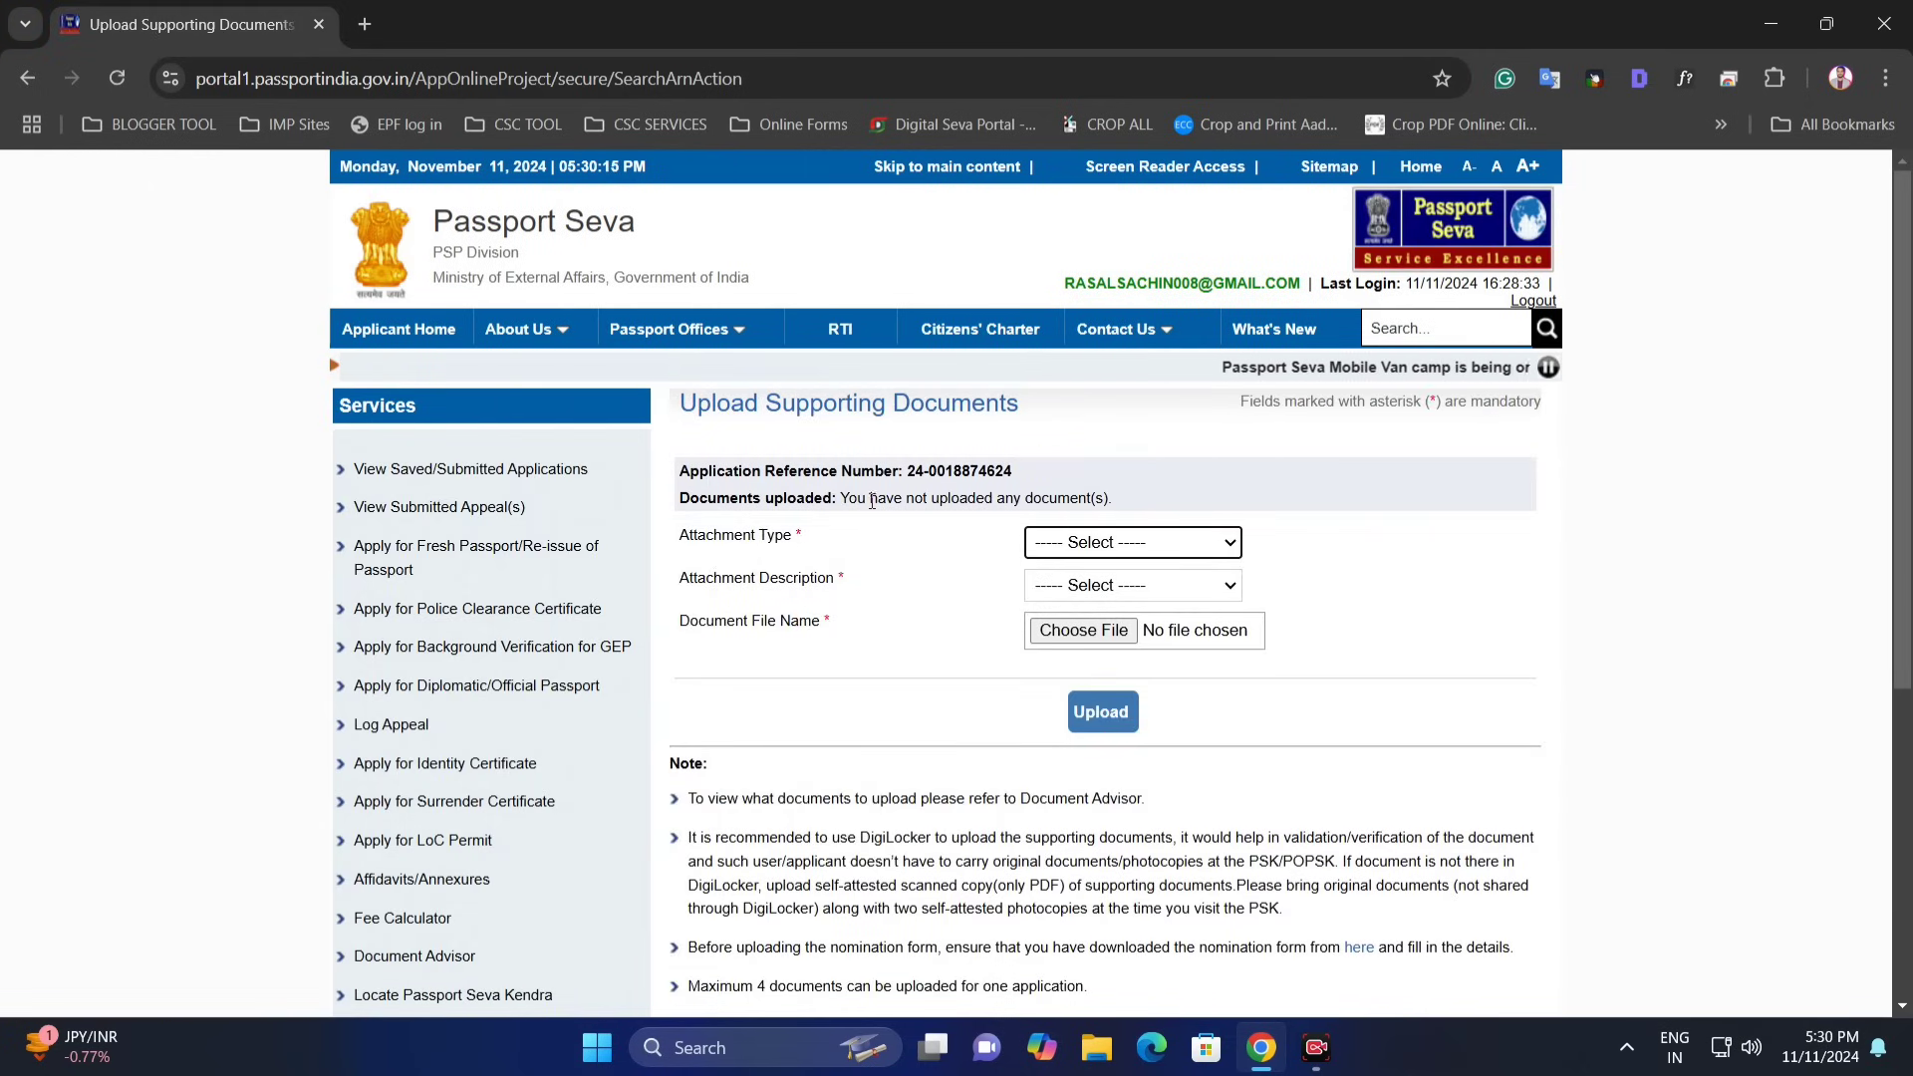
pyautogui.moveTo(842, 498); pyautogui.dragTo(1018, 500)
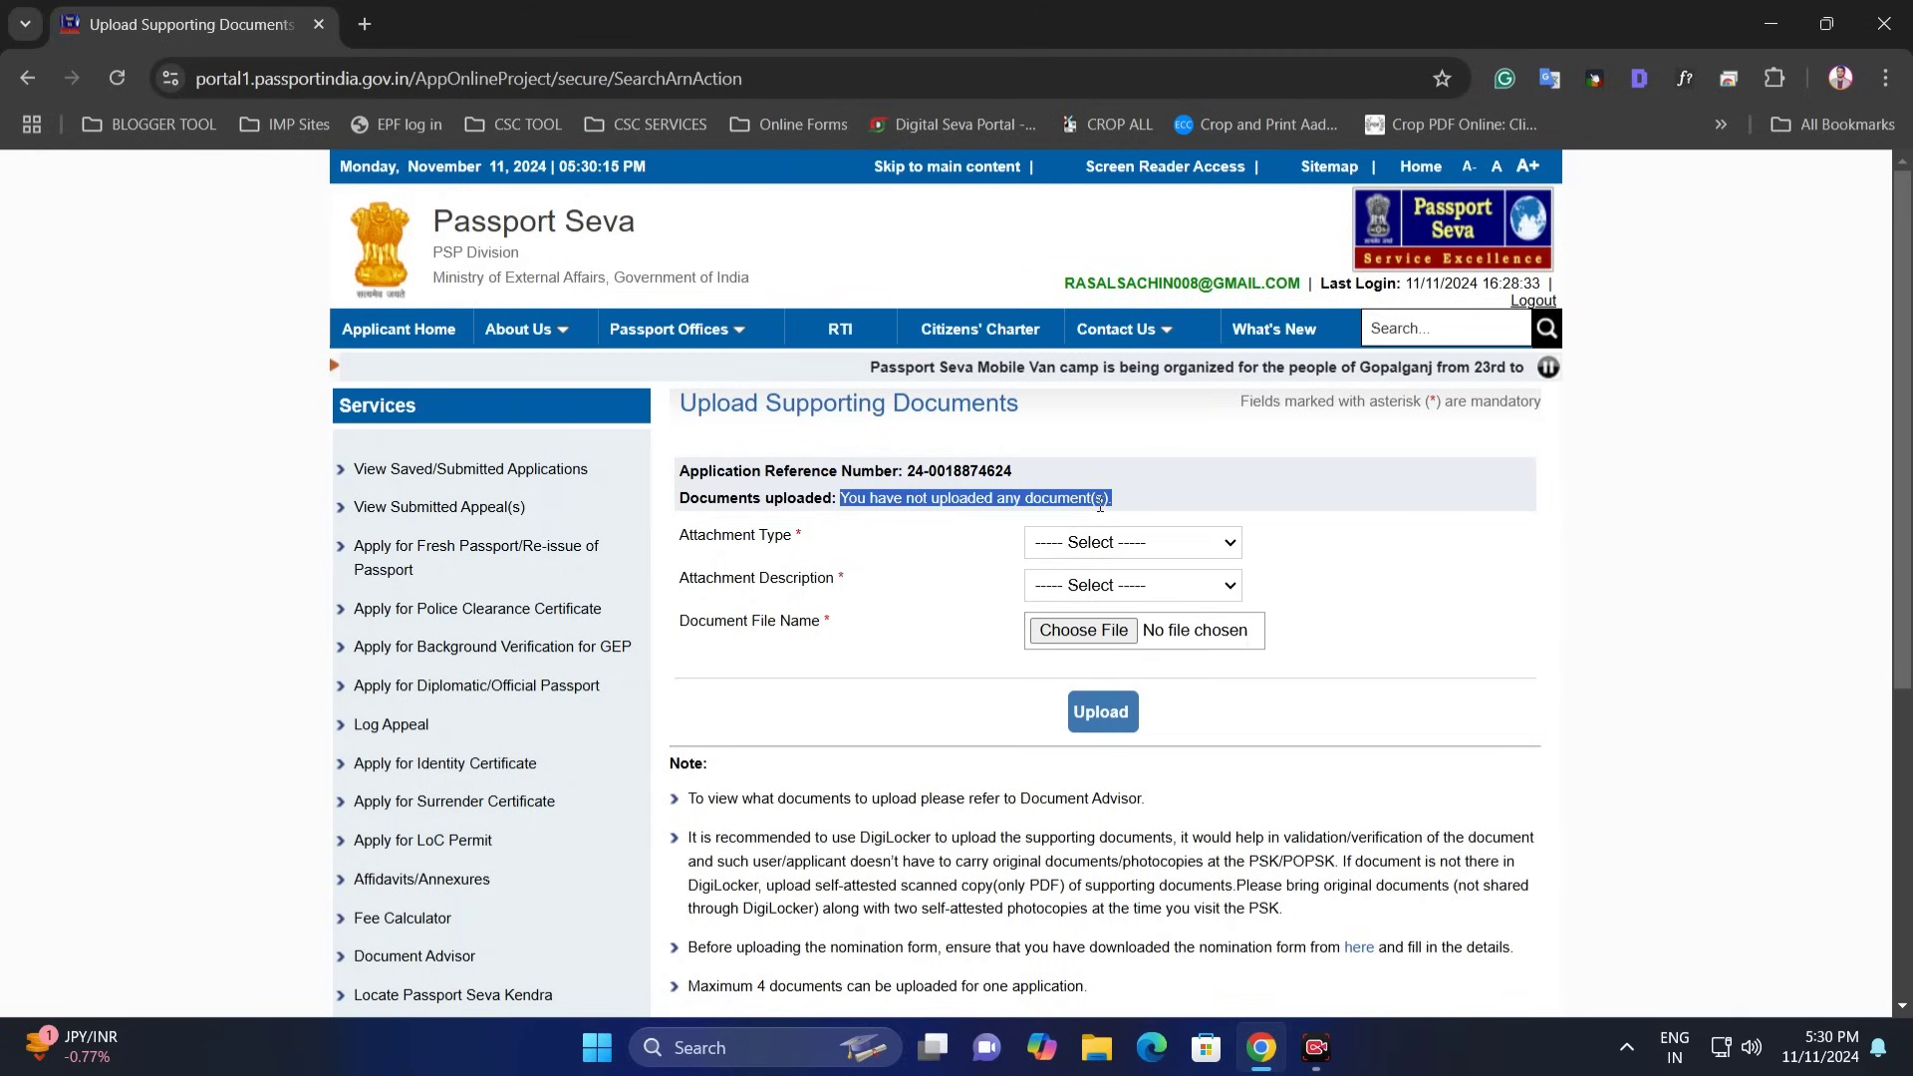
pyautogui.click(1035, 543)
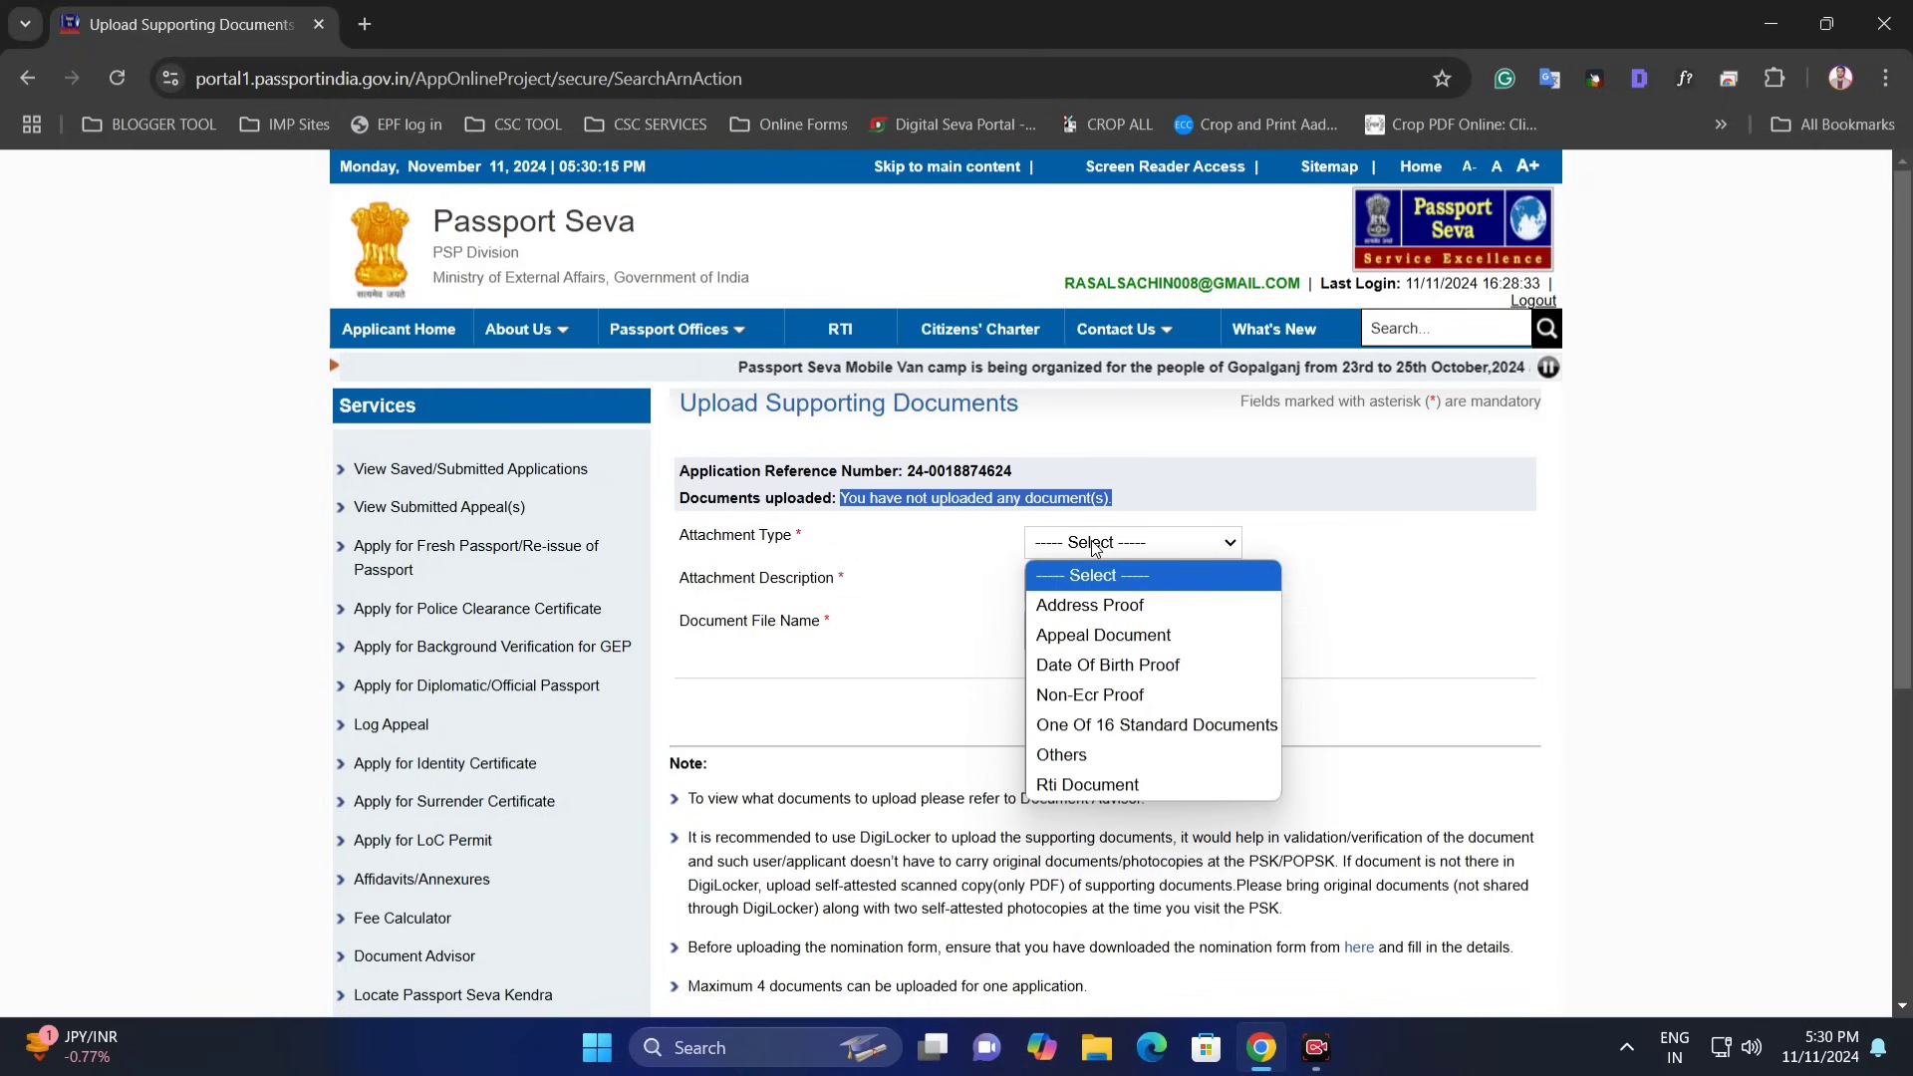
pyautogui.click(1106, 604)
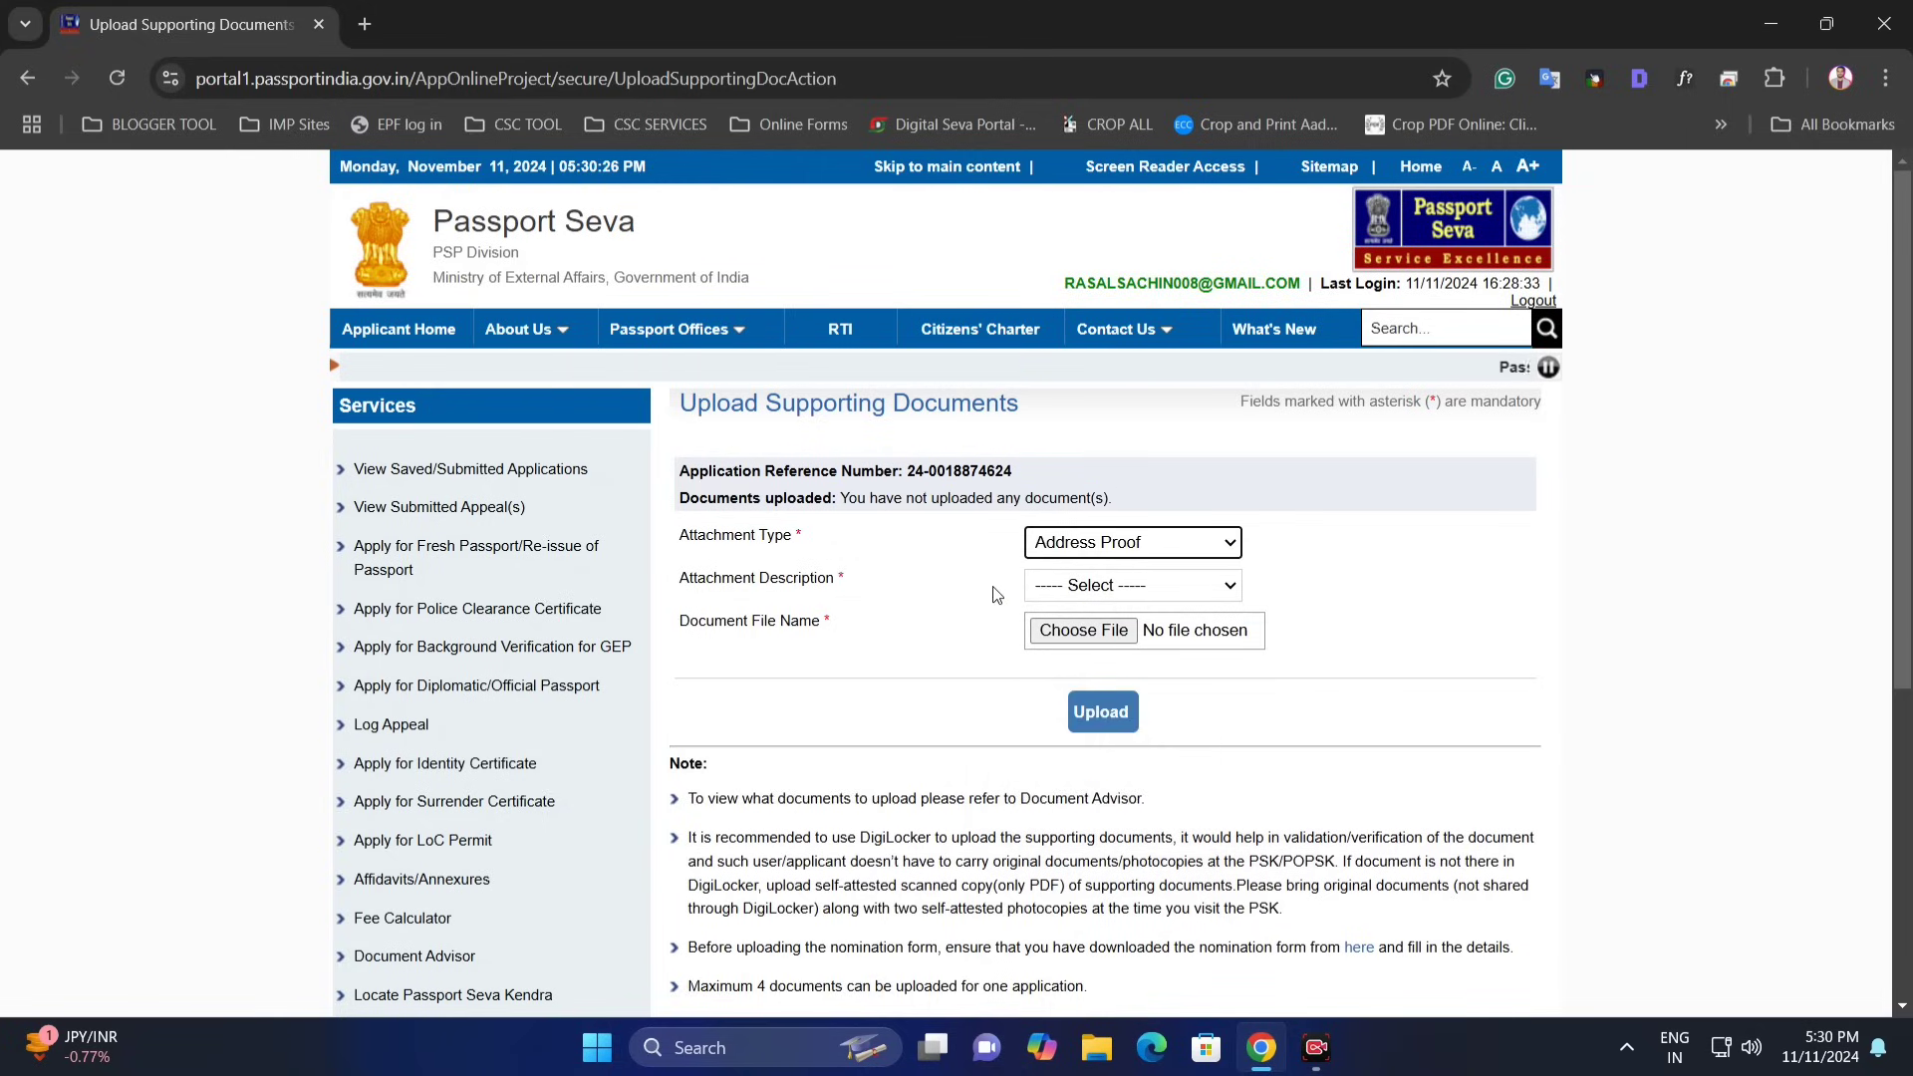
pyautogui.click(1092, 595)
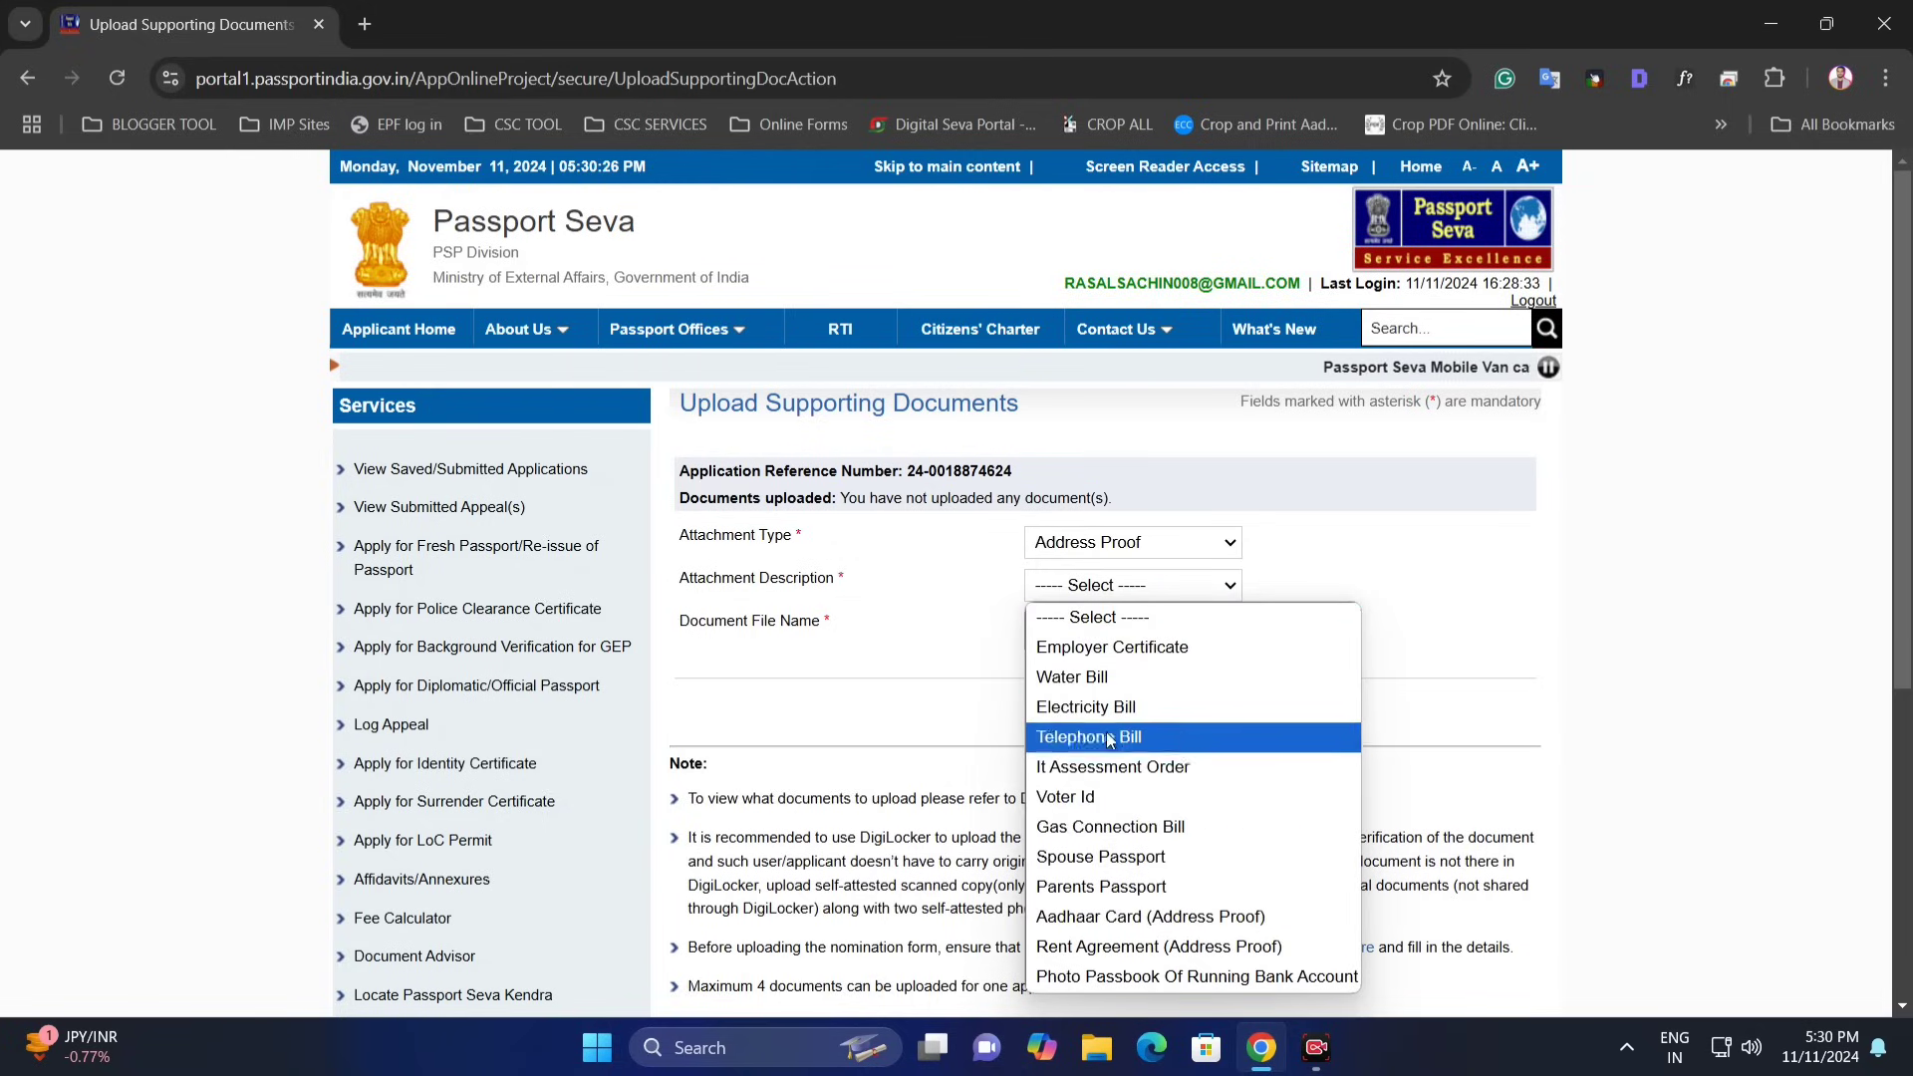
pyautogui.click(1151, 917)
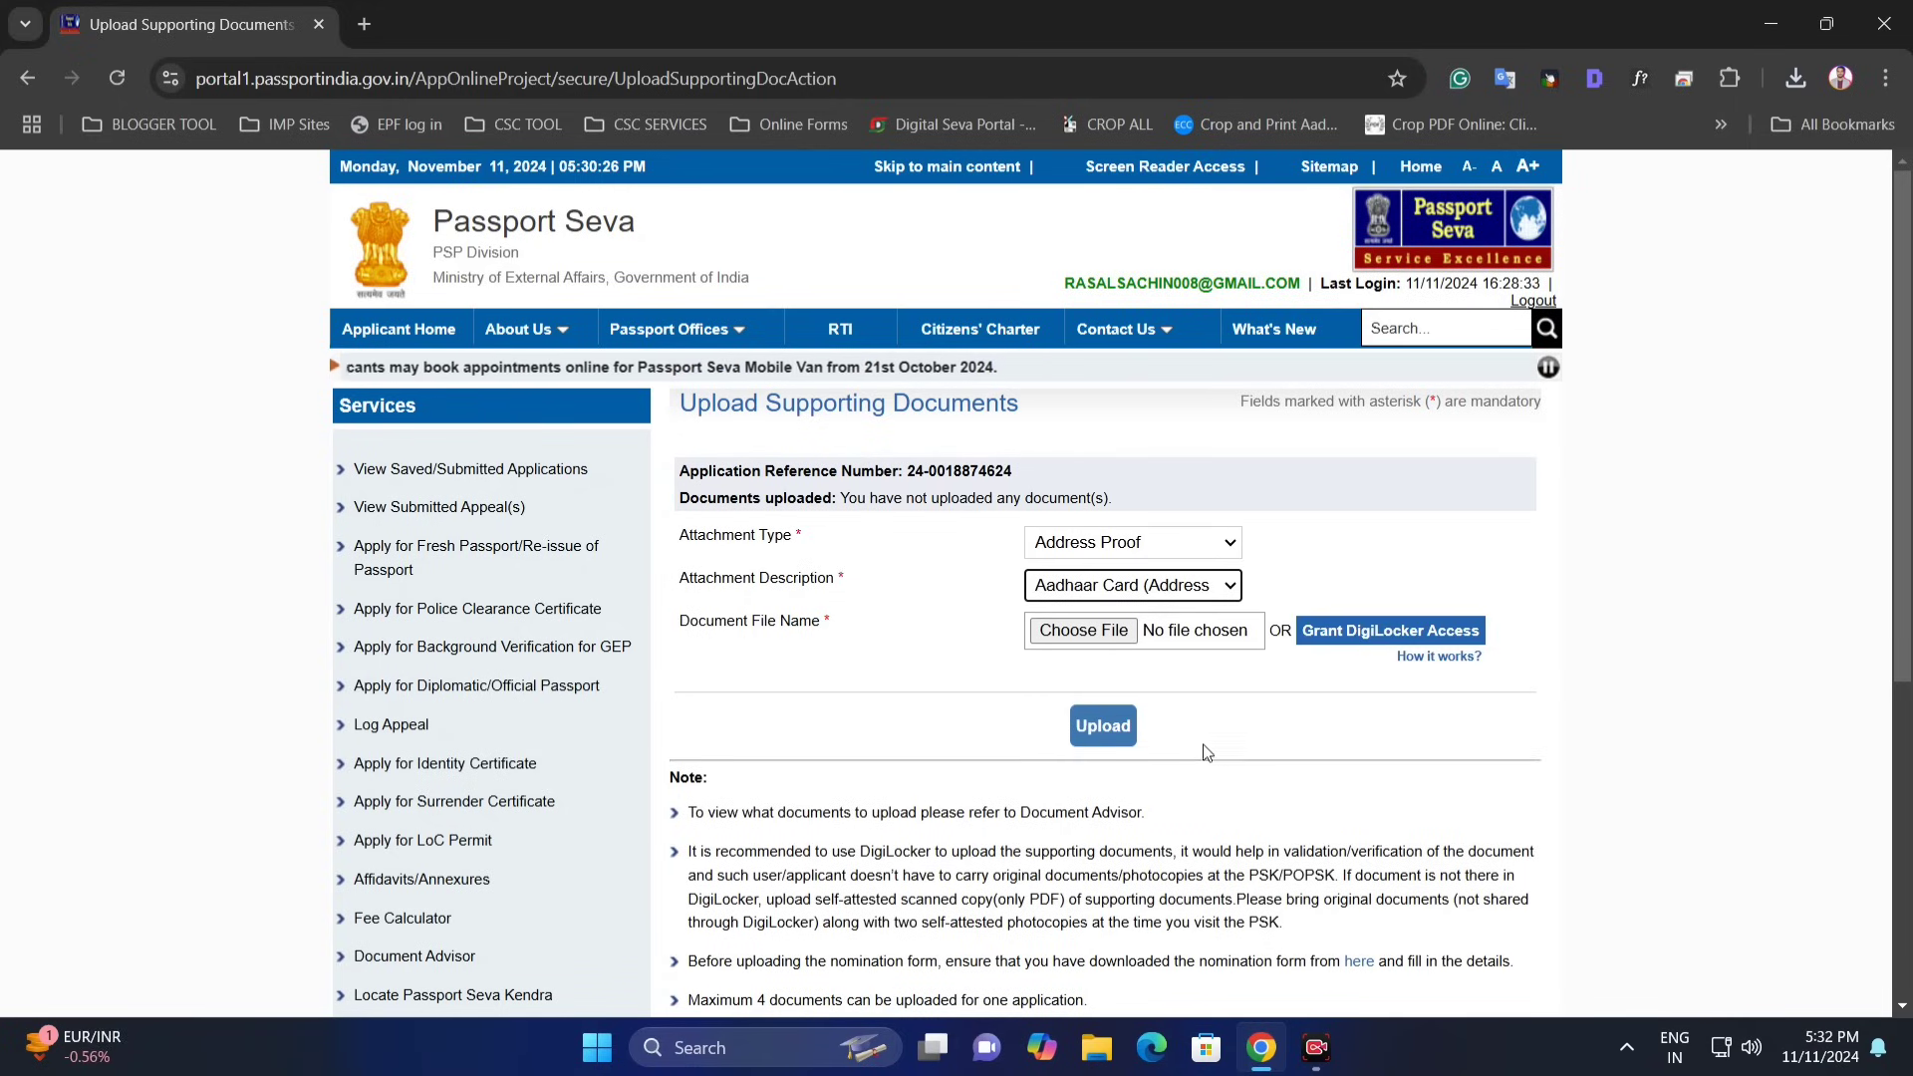
pyautogui.click(1097, 632)
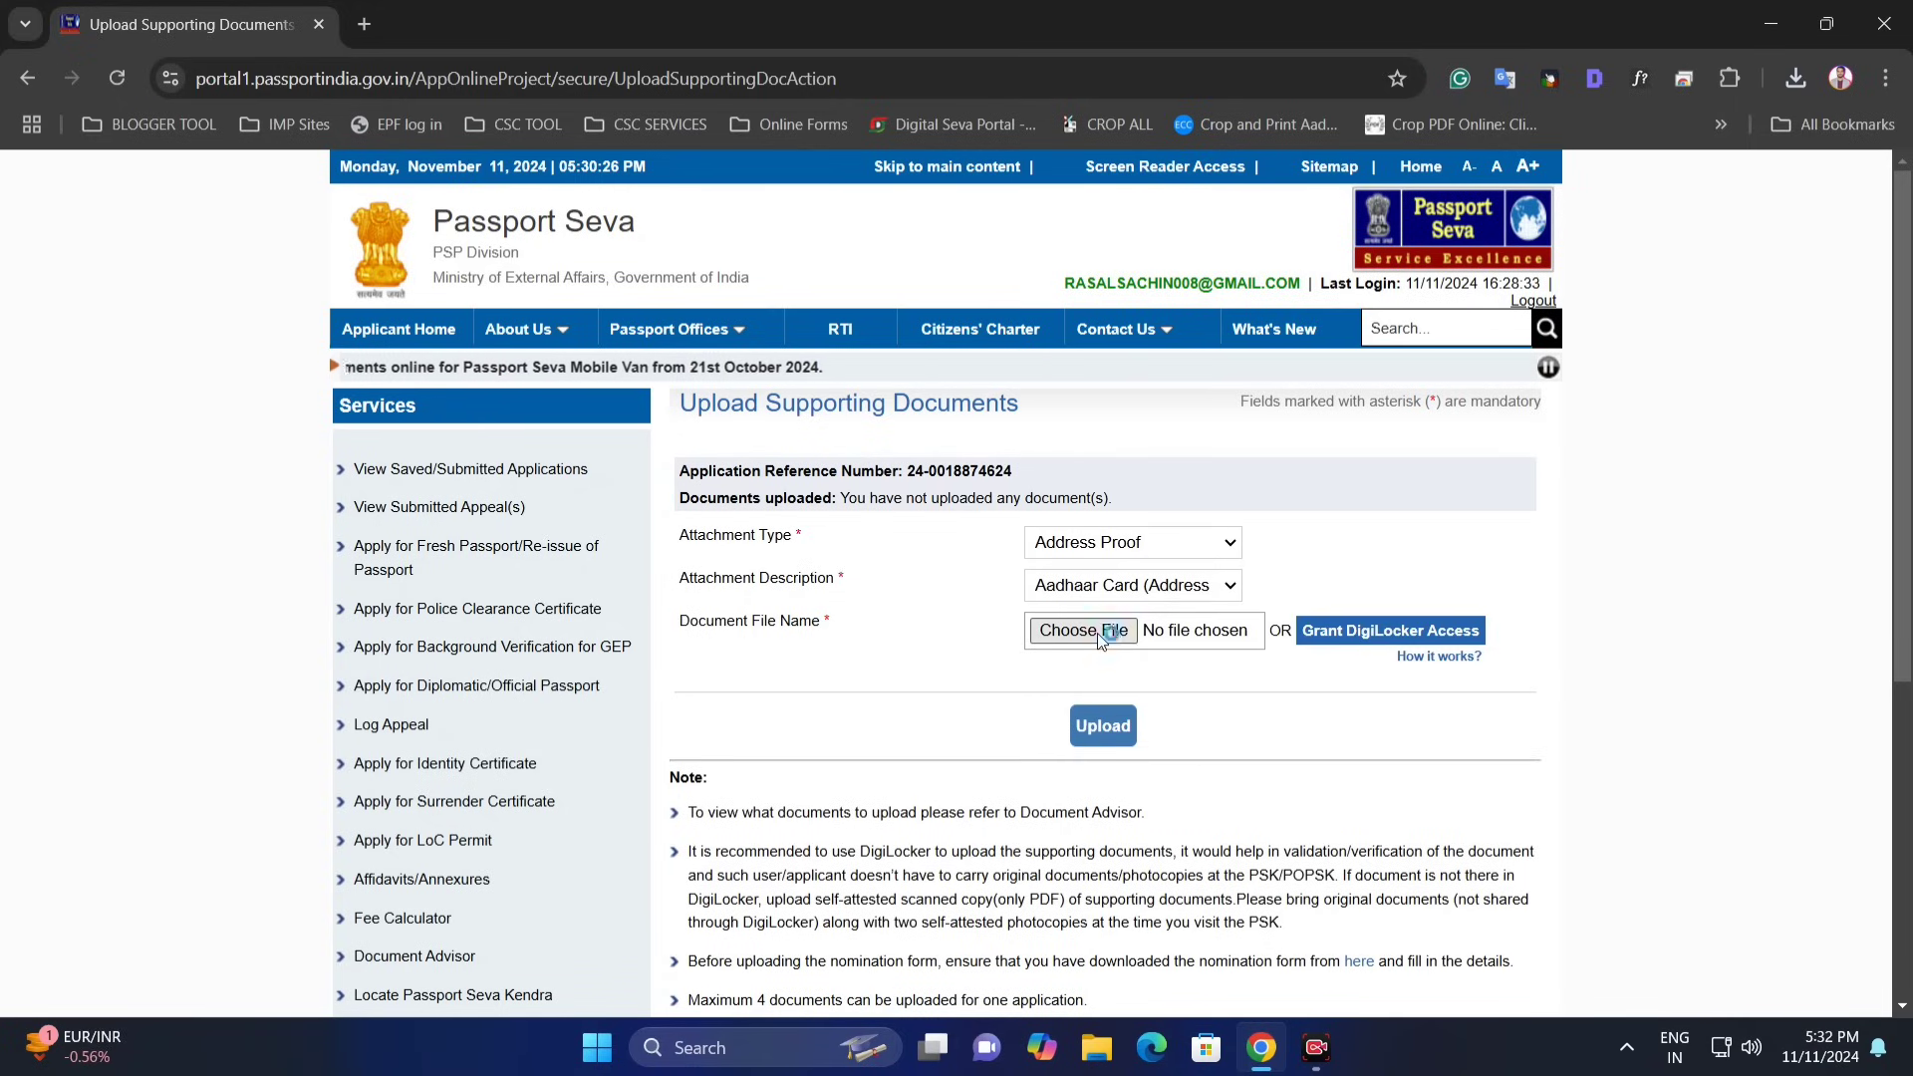
pyautogui.doubleClick(436, 216)
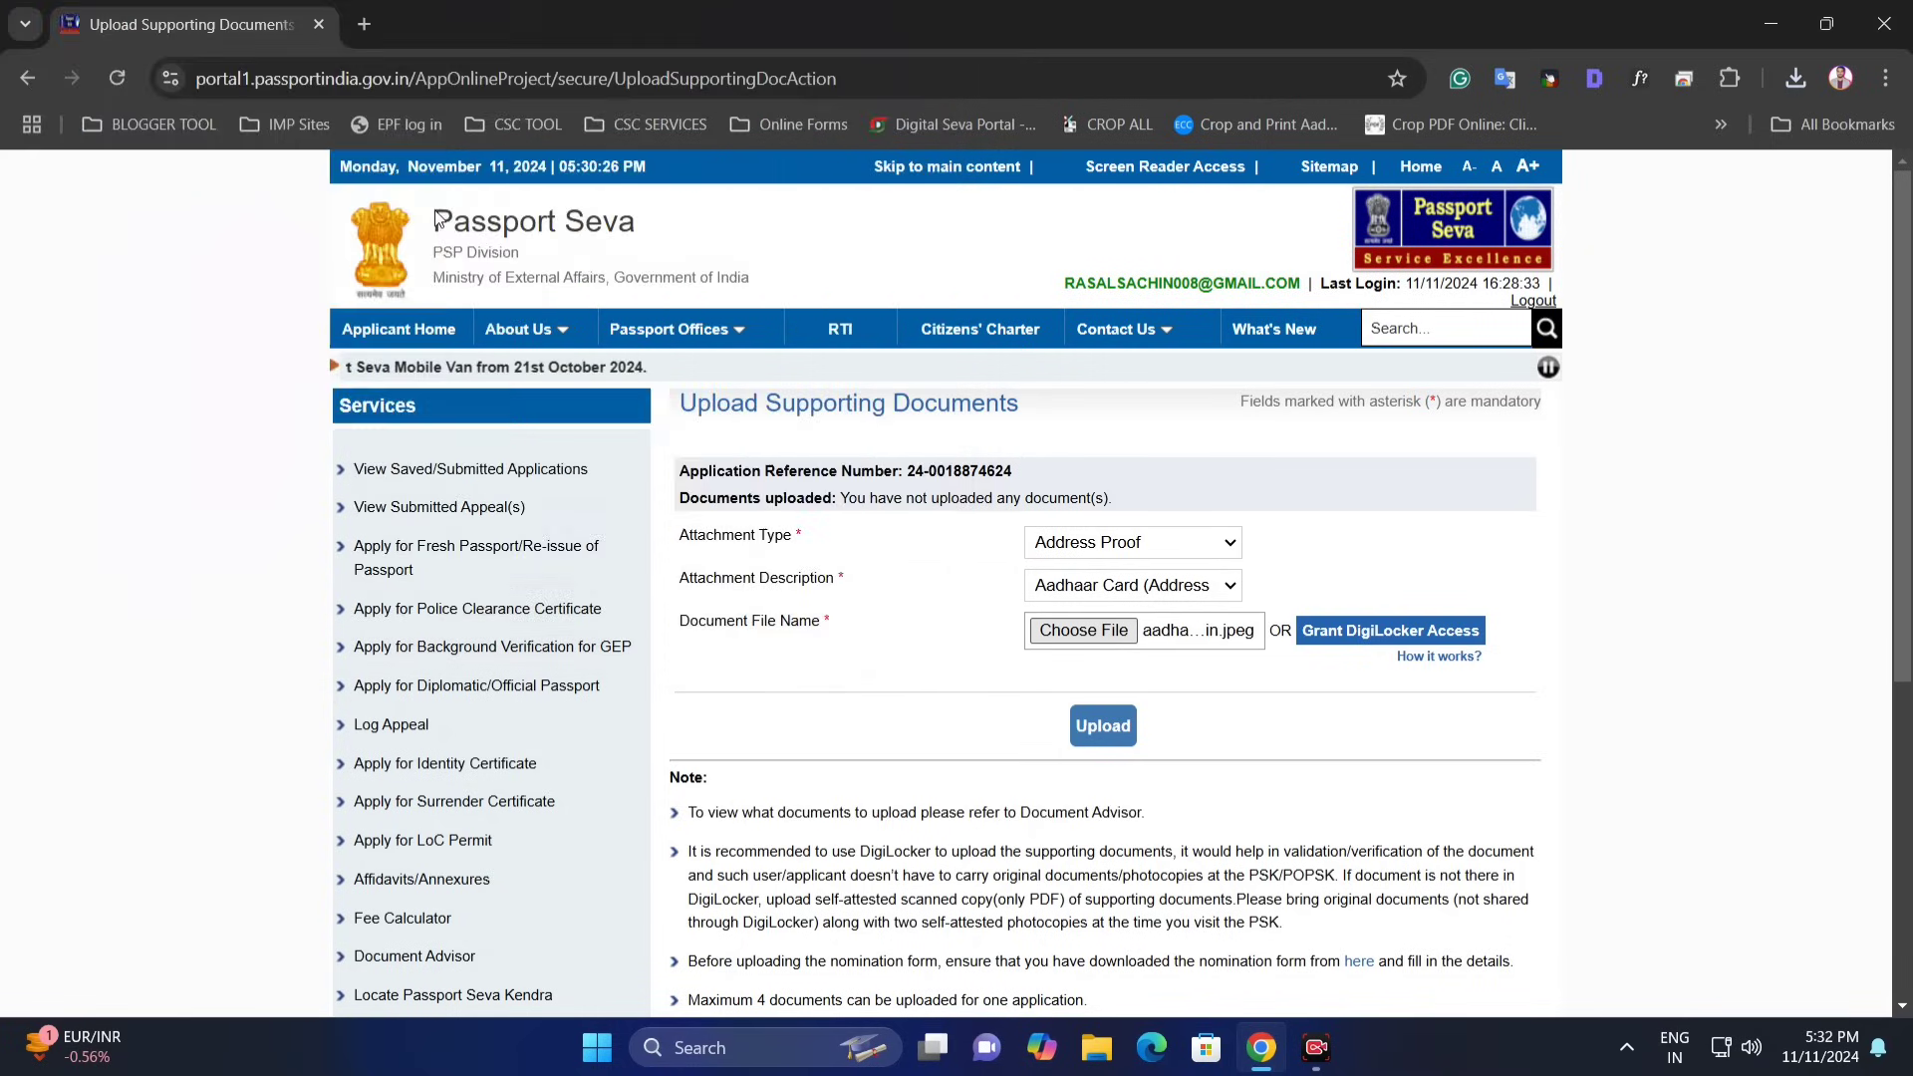
pyautogui.click(1106, 727)
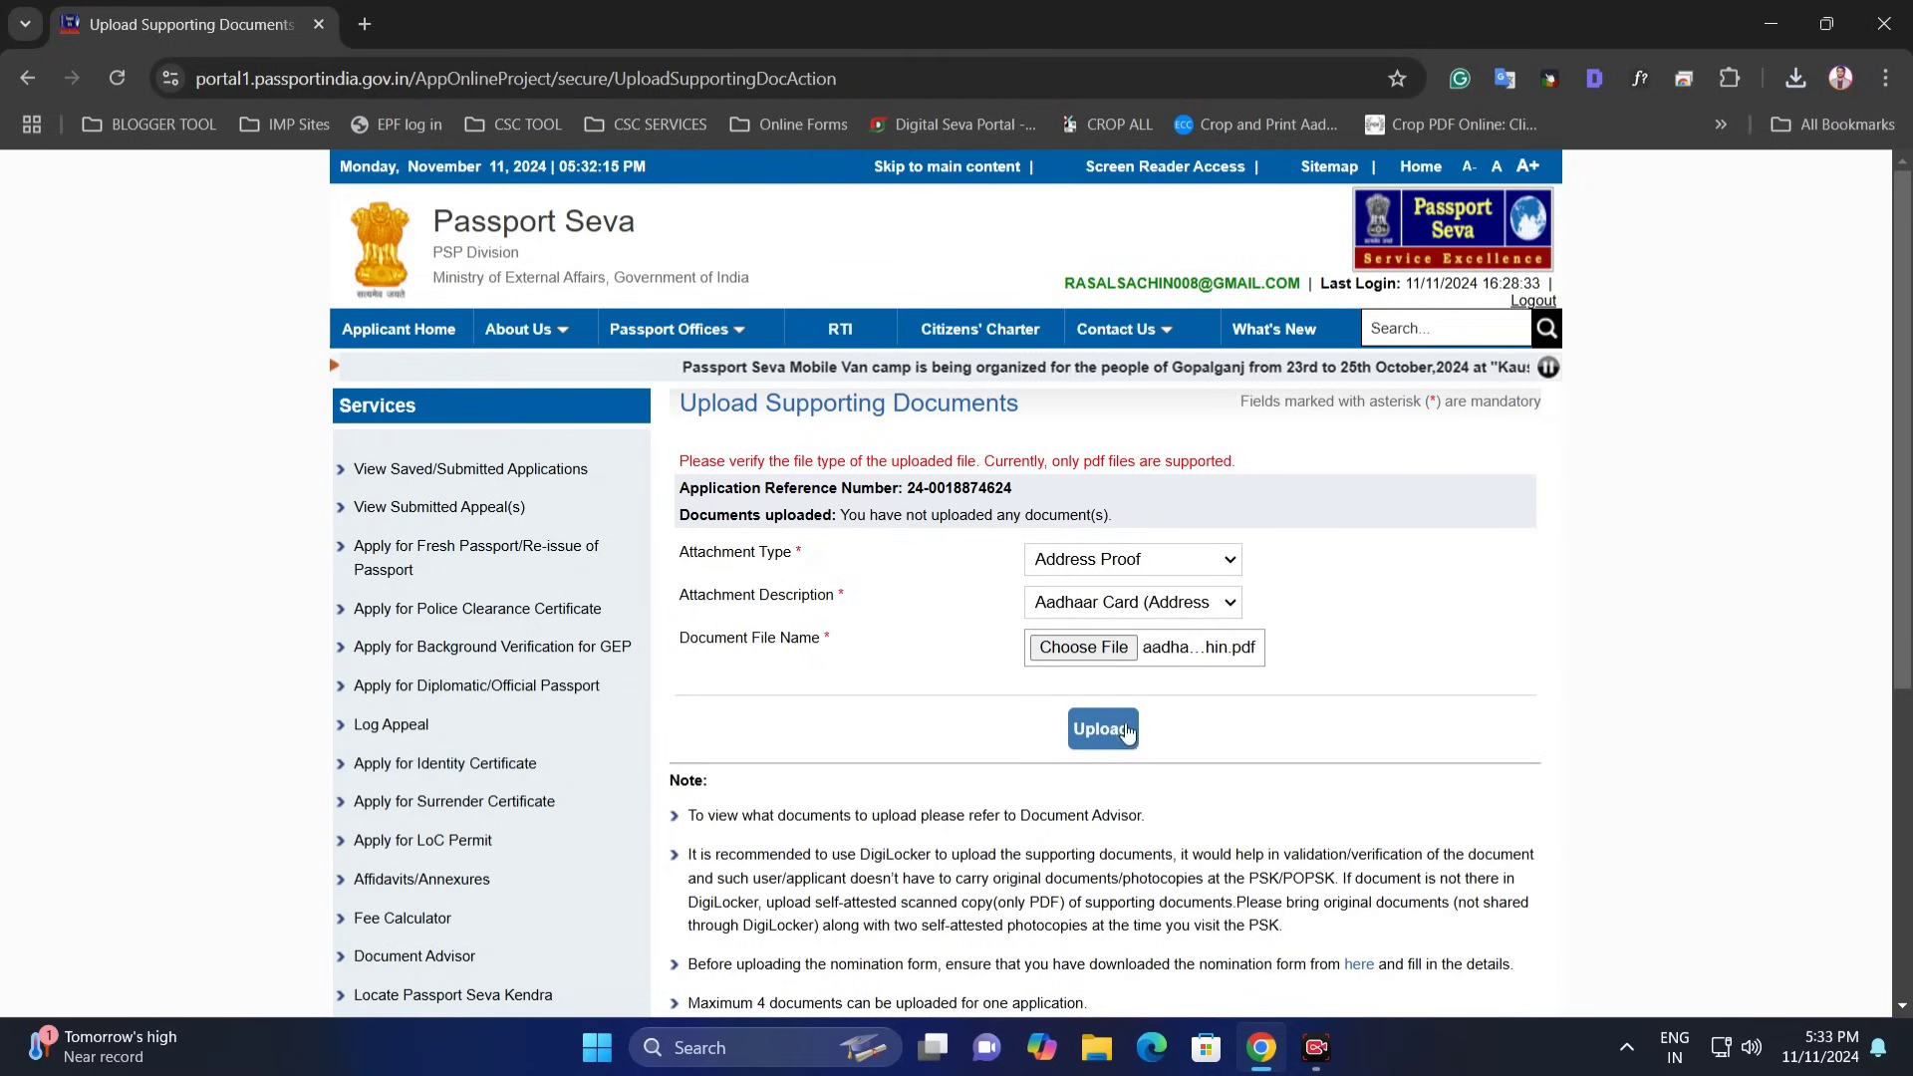
pyautogui.click(1126, 727)
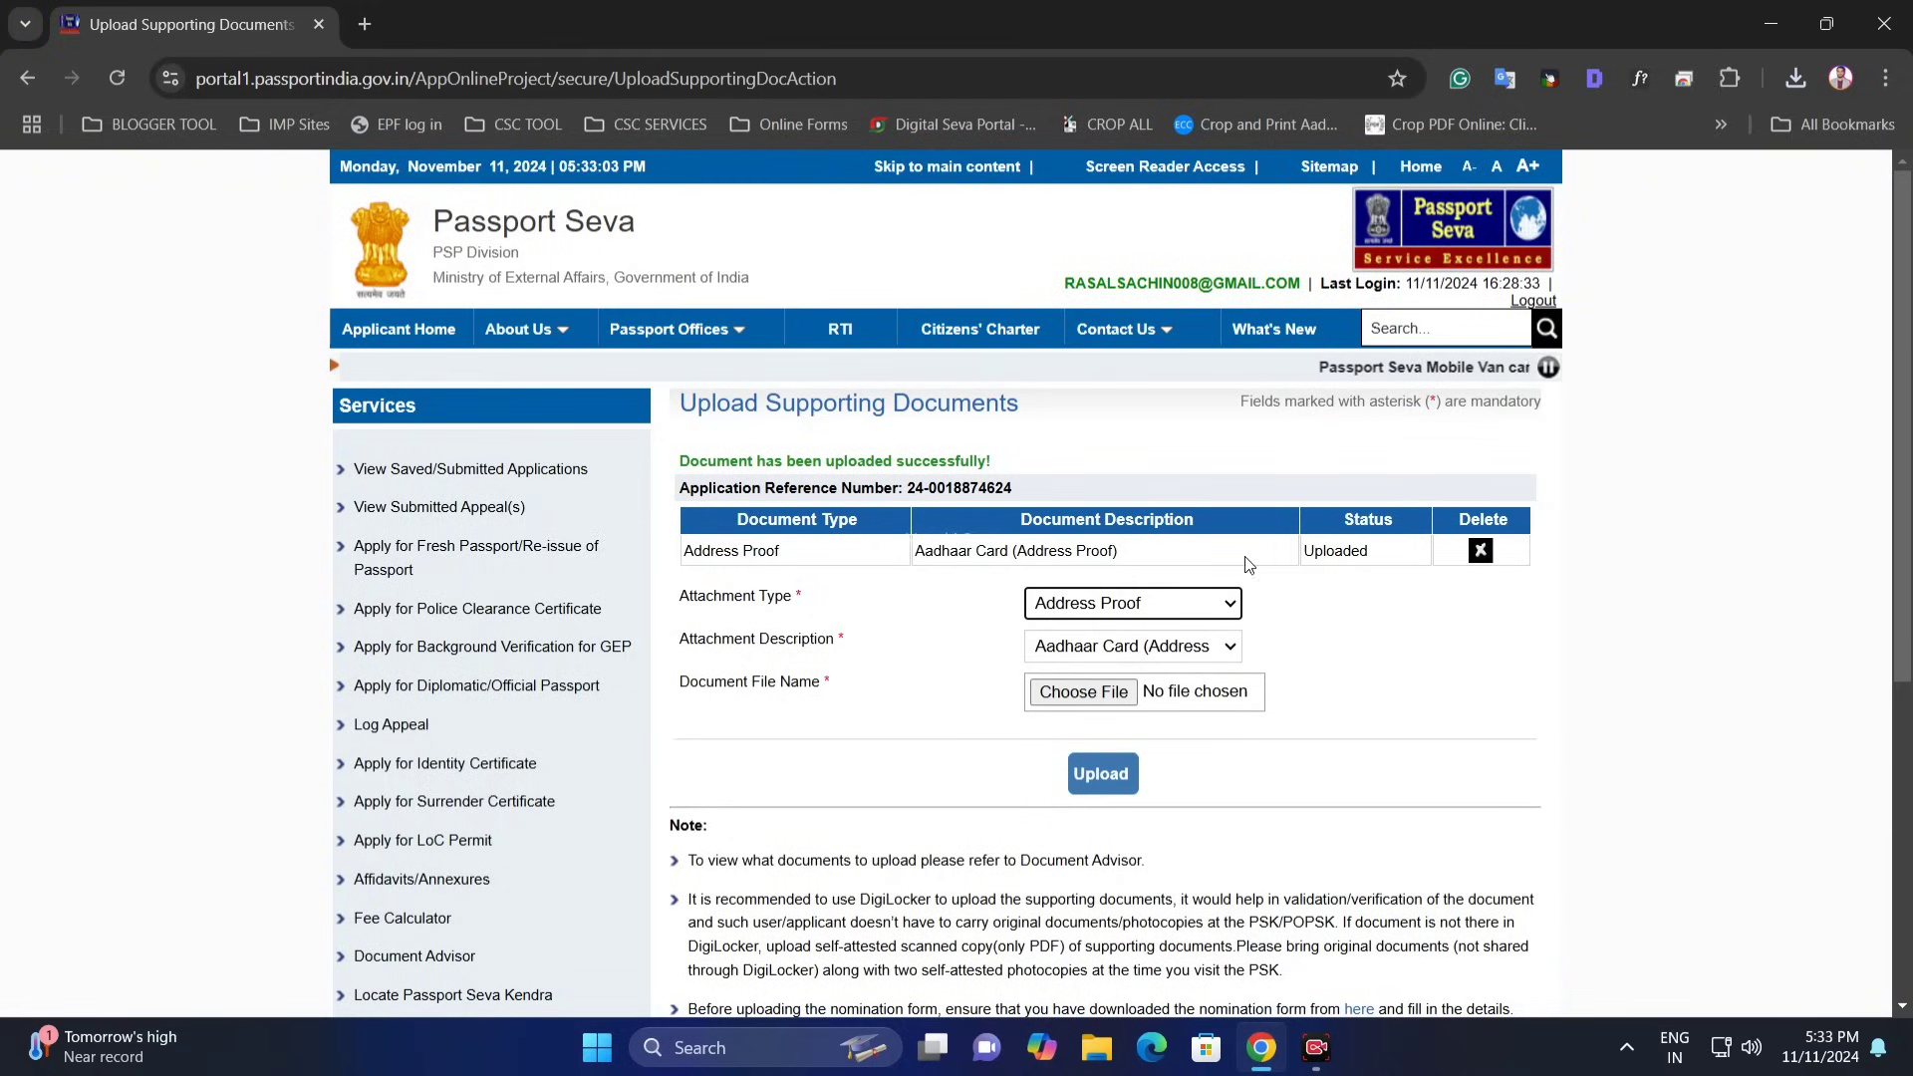
# - Upload the PAN Card PDF as Date Of Birth Proof (Pan Card, Proof For Dob)
pyautogui.moveTo(695, 610); pyautogui.dragTo(867, 606)
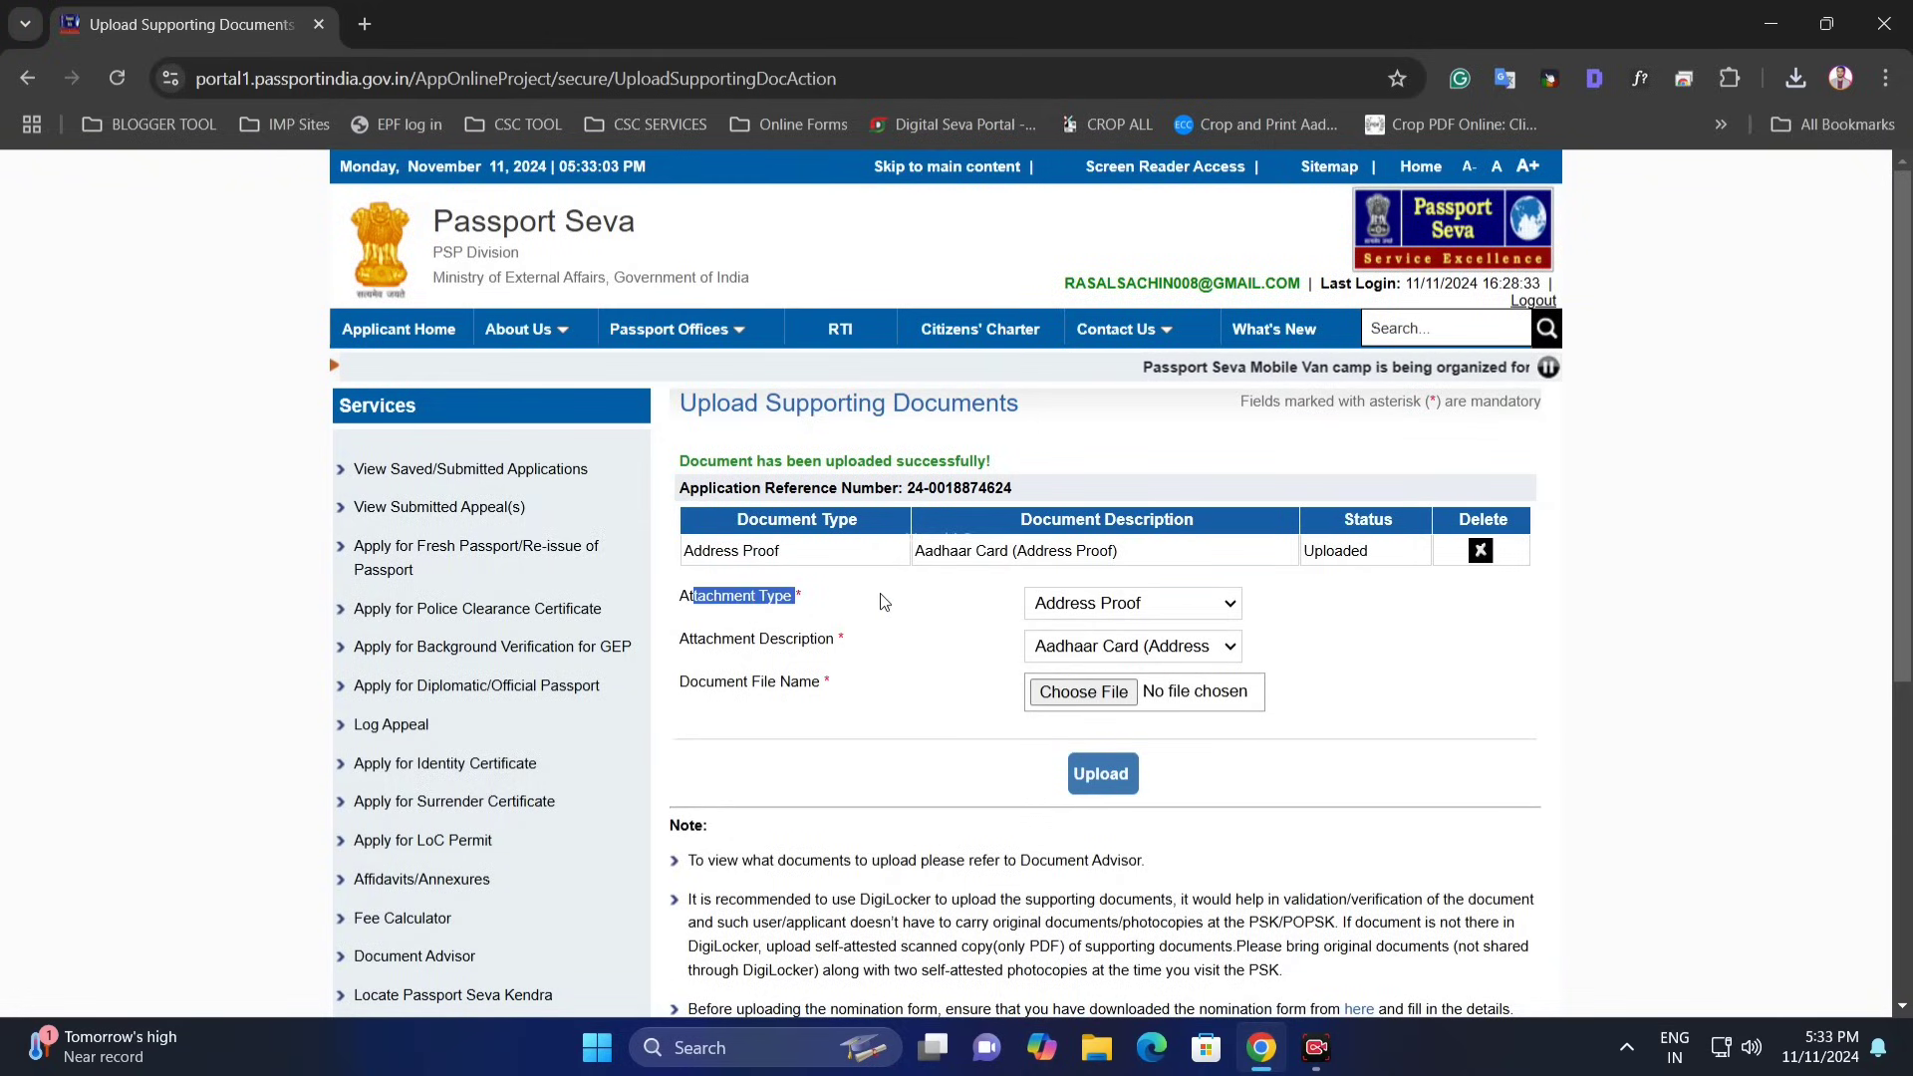
pyautogui.click(1164, 612)
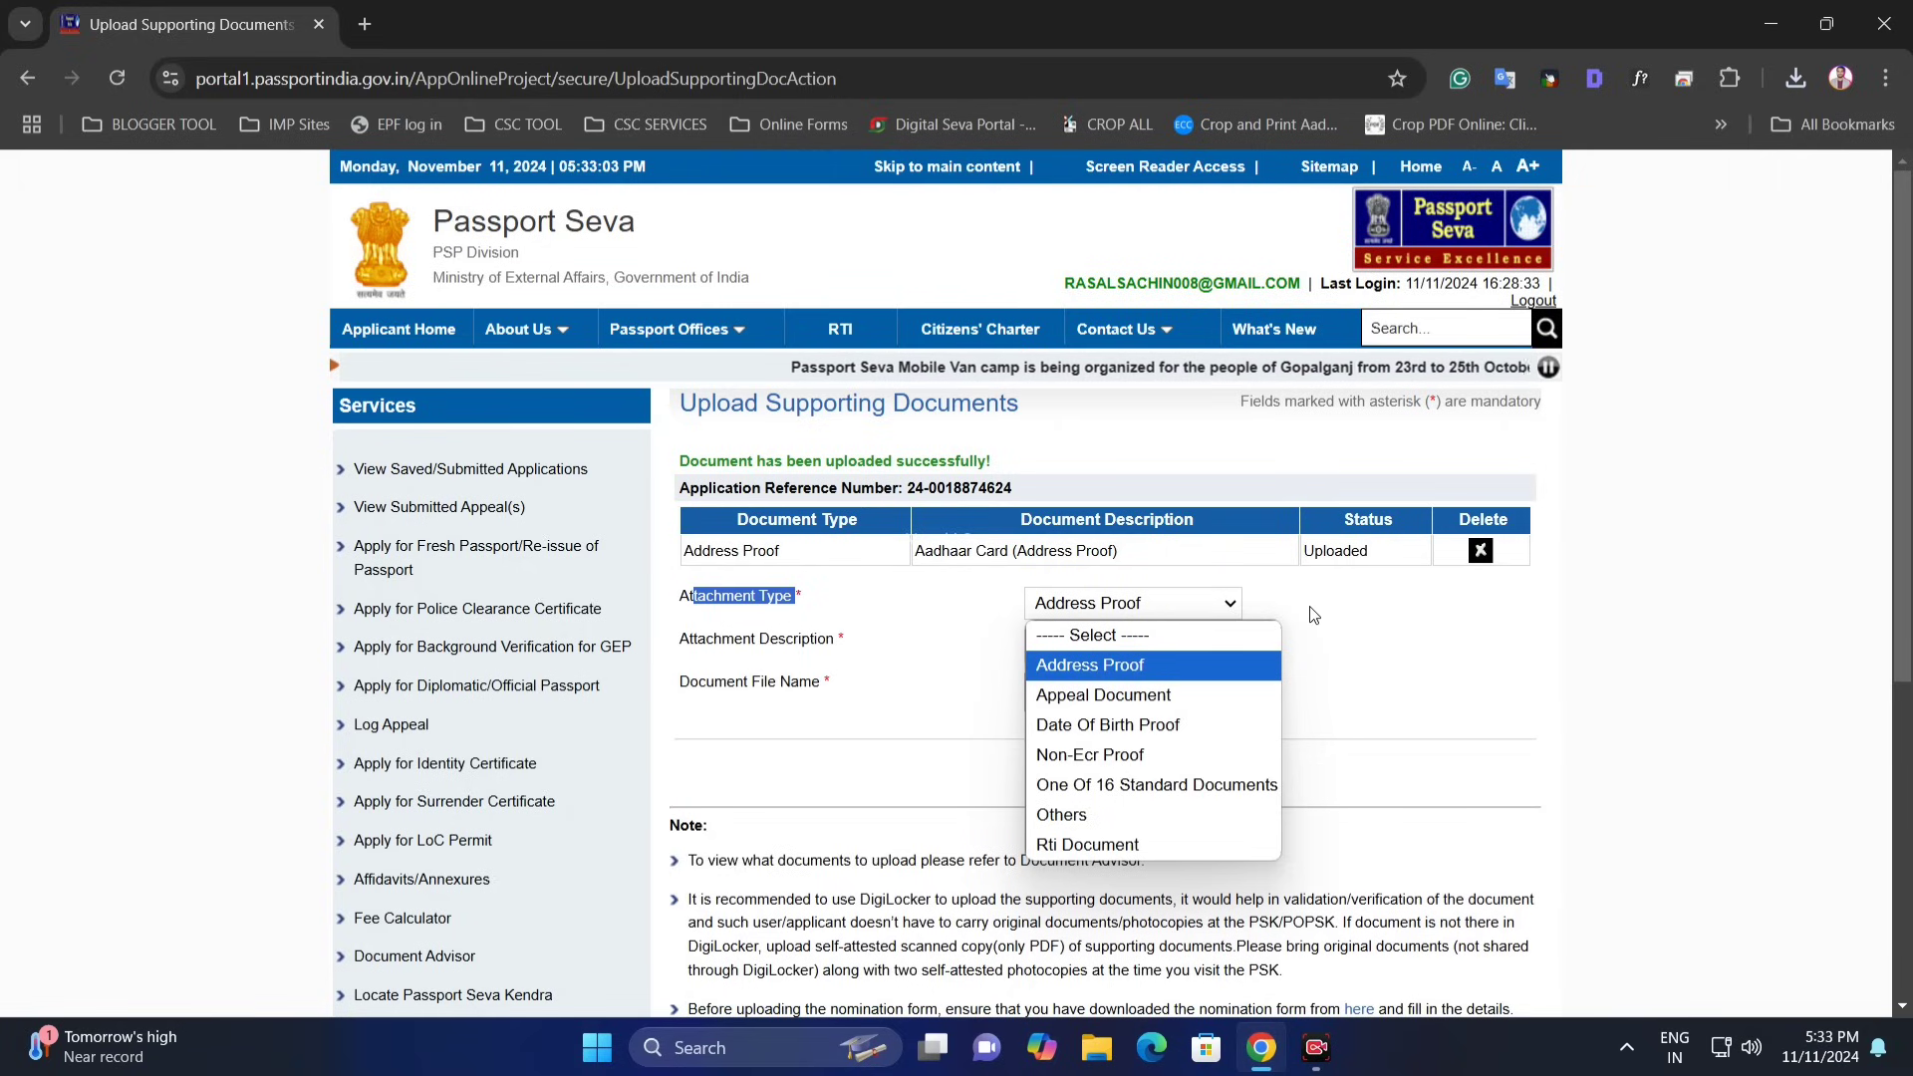
pyautogui.click(1150, 607)
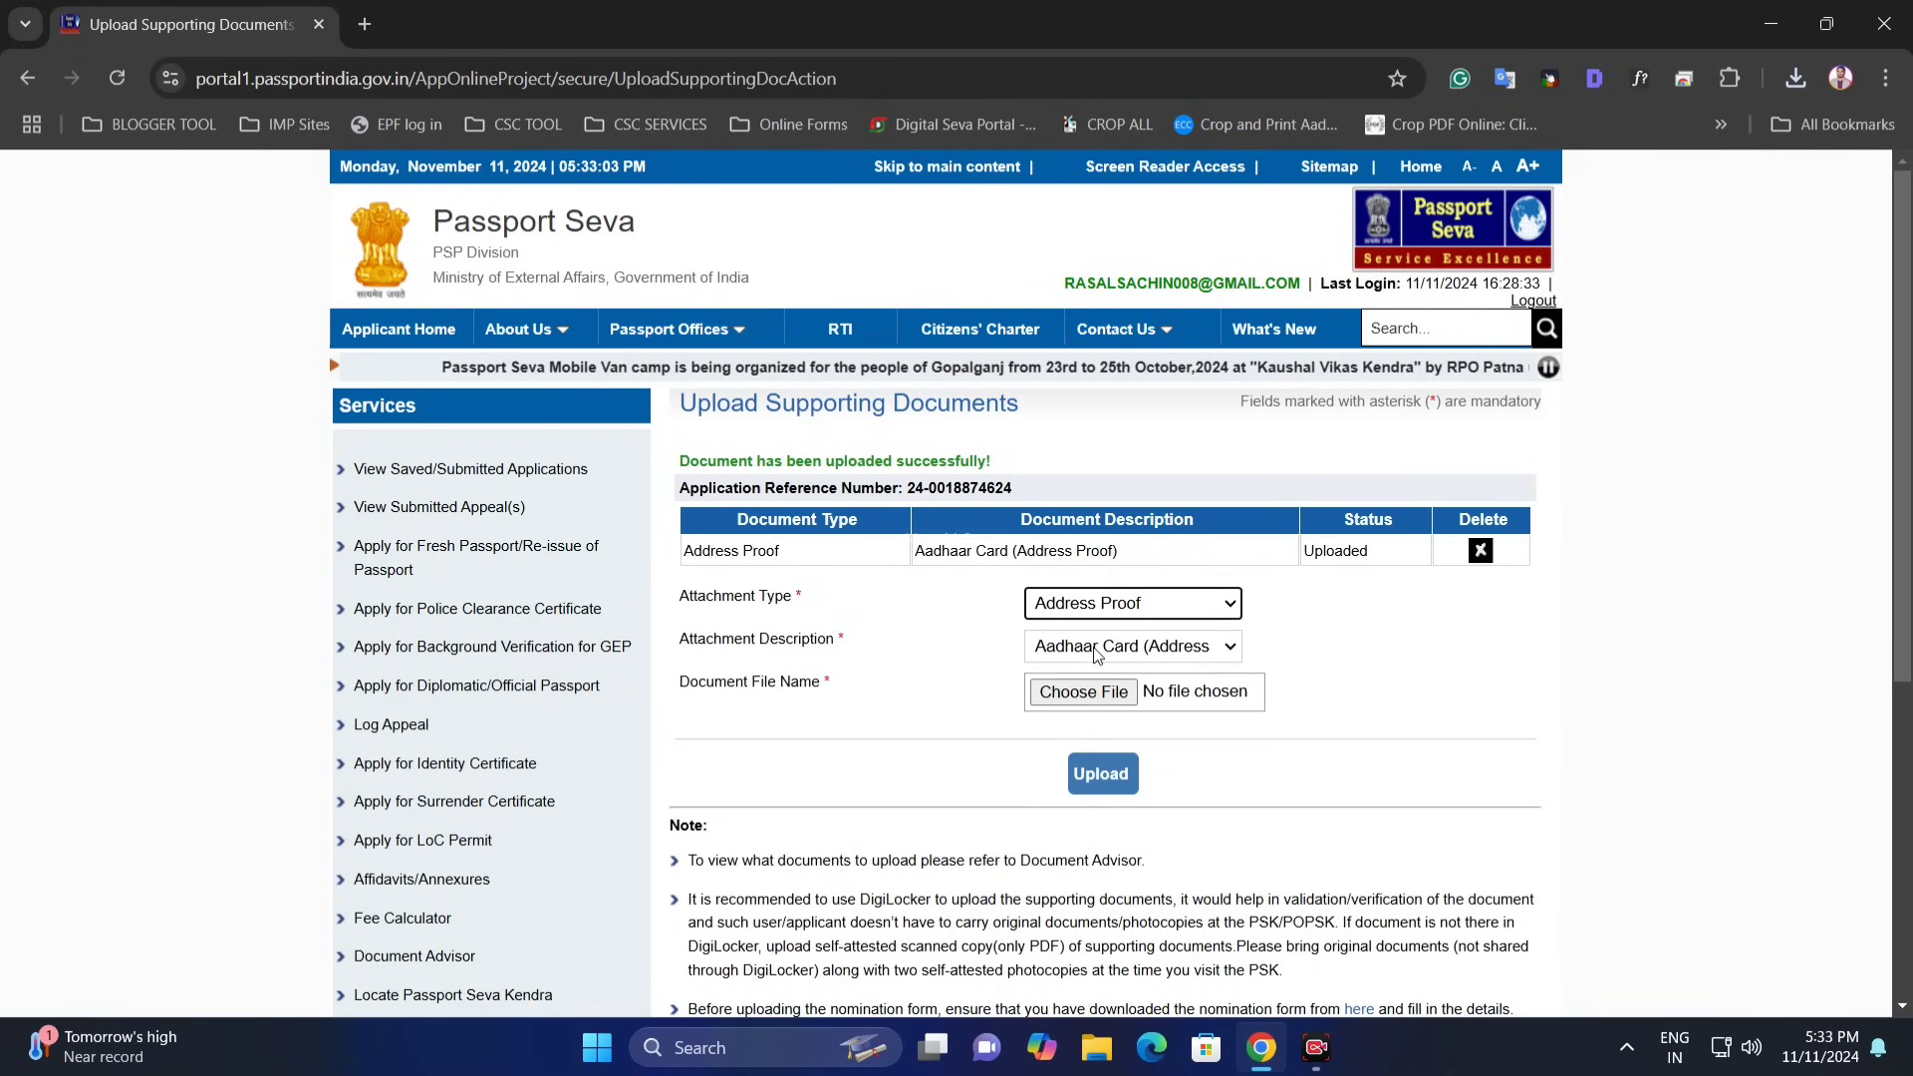
pyautogui.click(1125, 650)
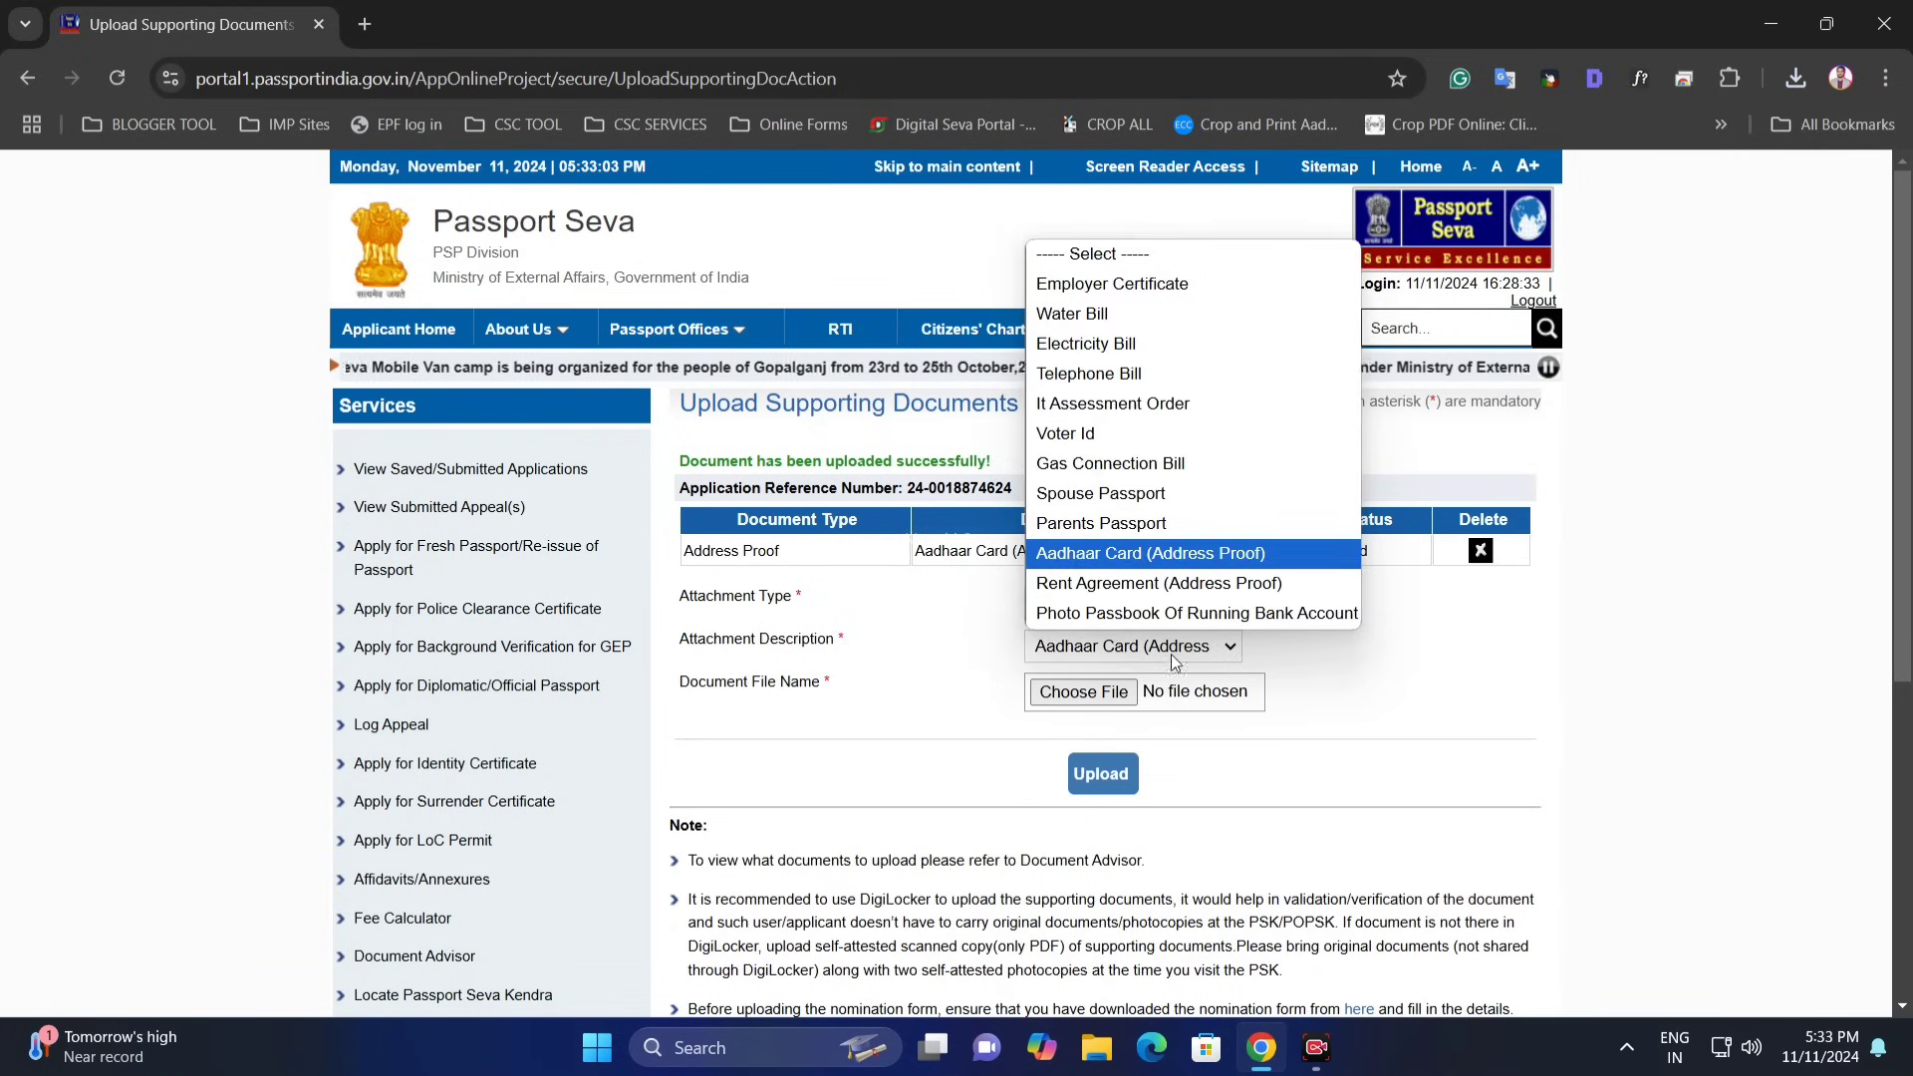
pyautogui.click(1367, 670)
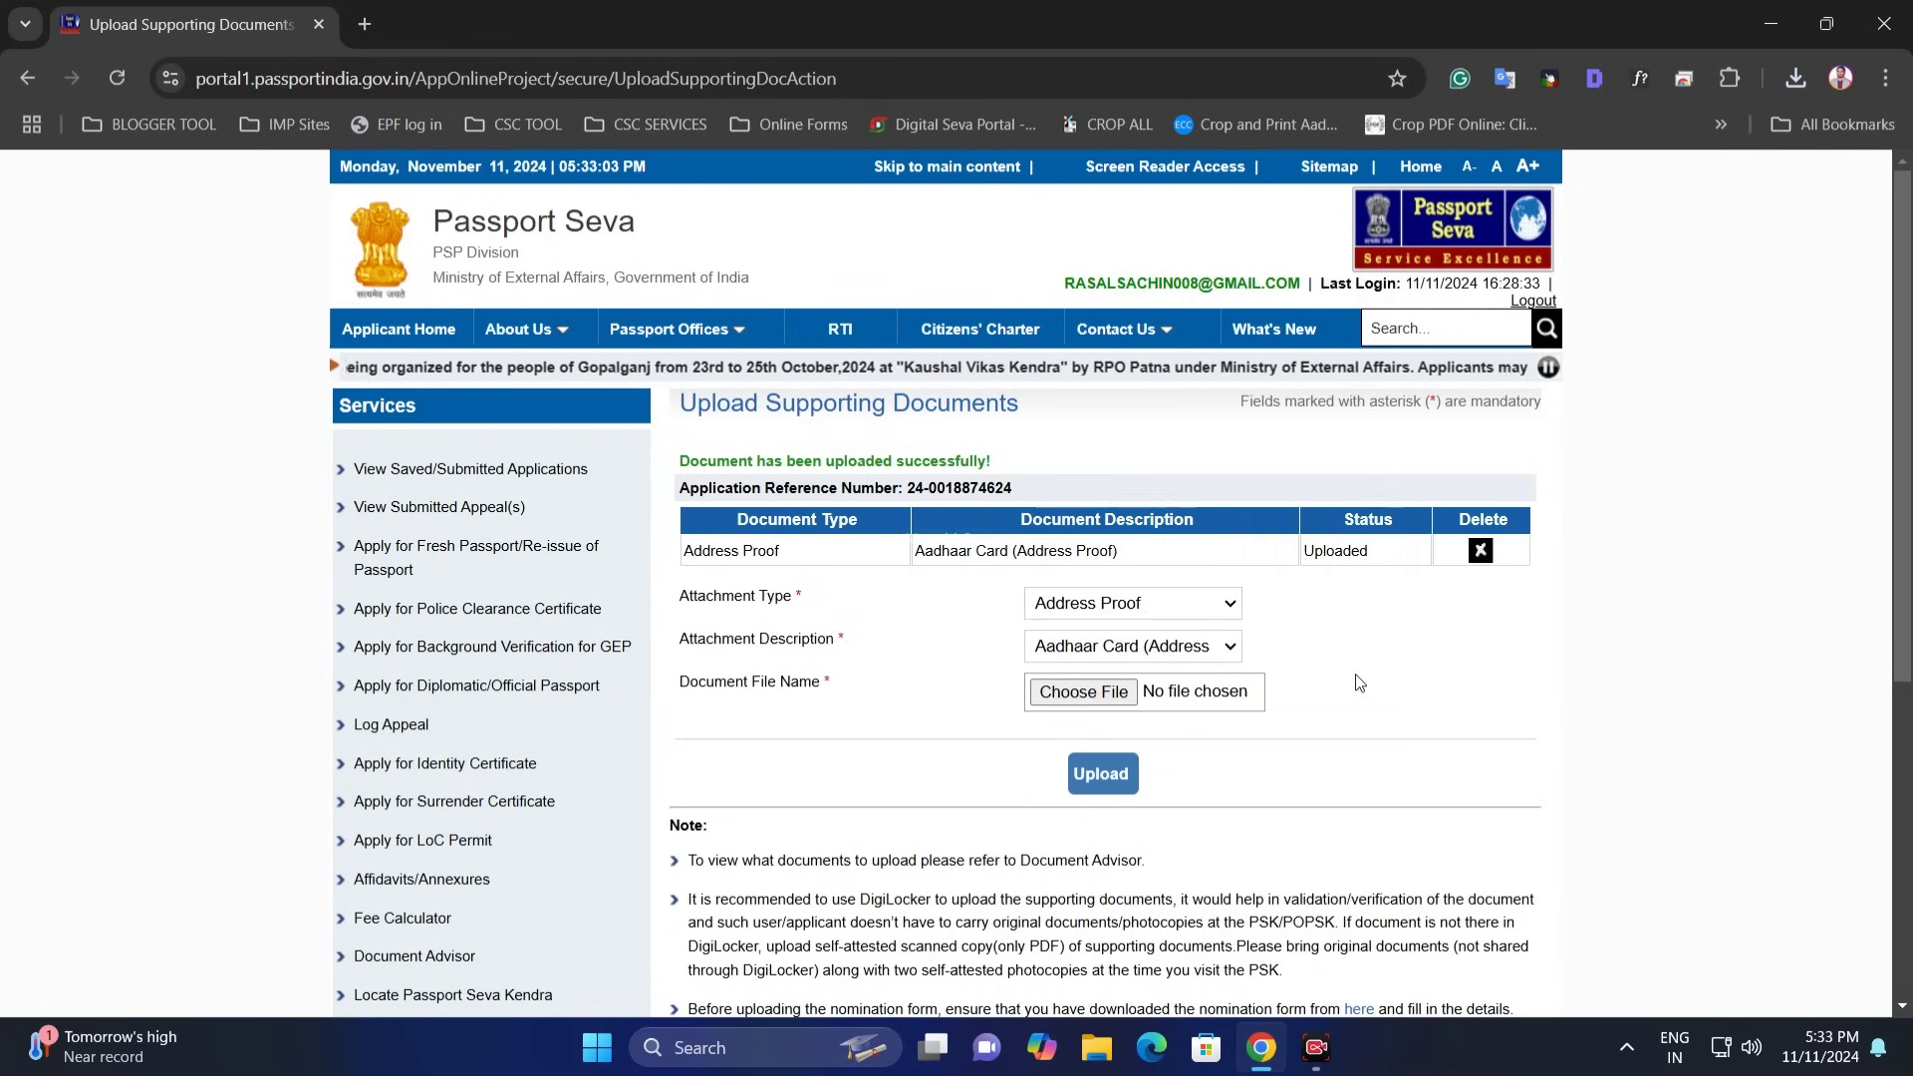
pyautogui.click(1148, 604)
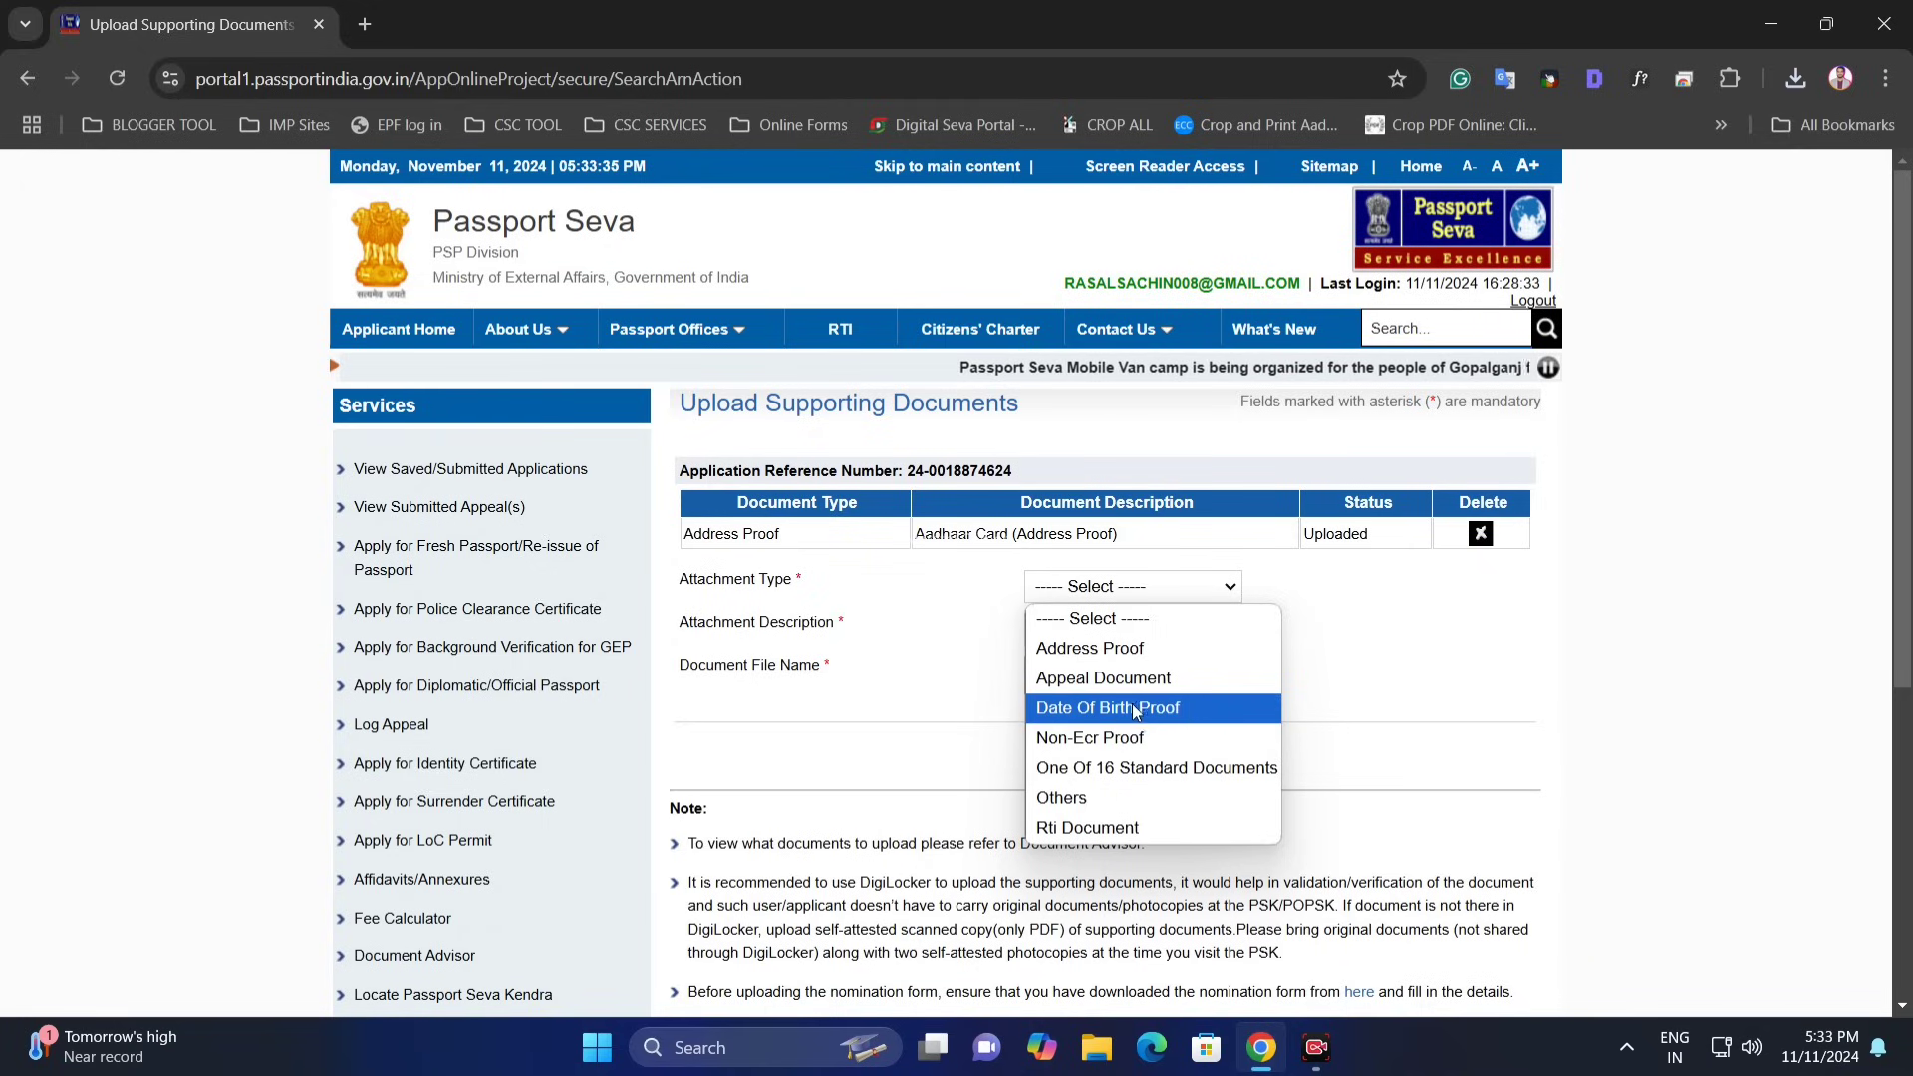
pyautogui.click(1132, 706)
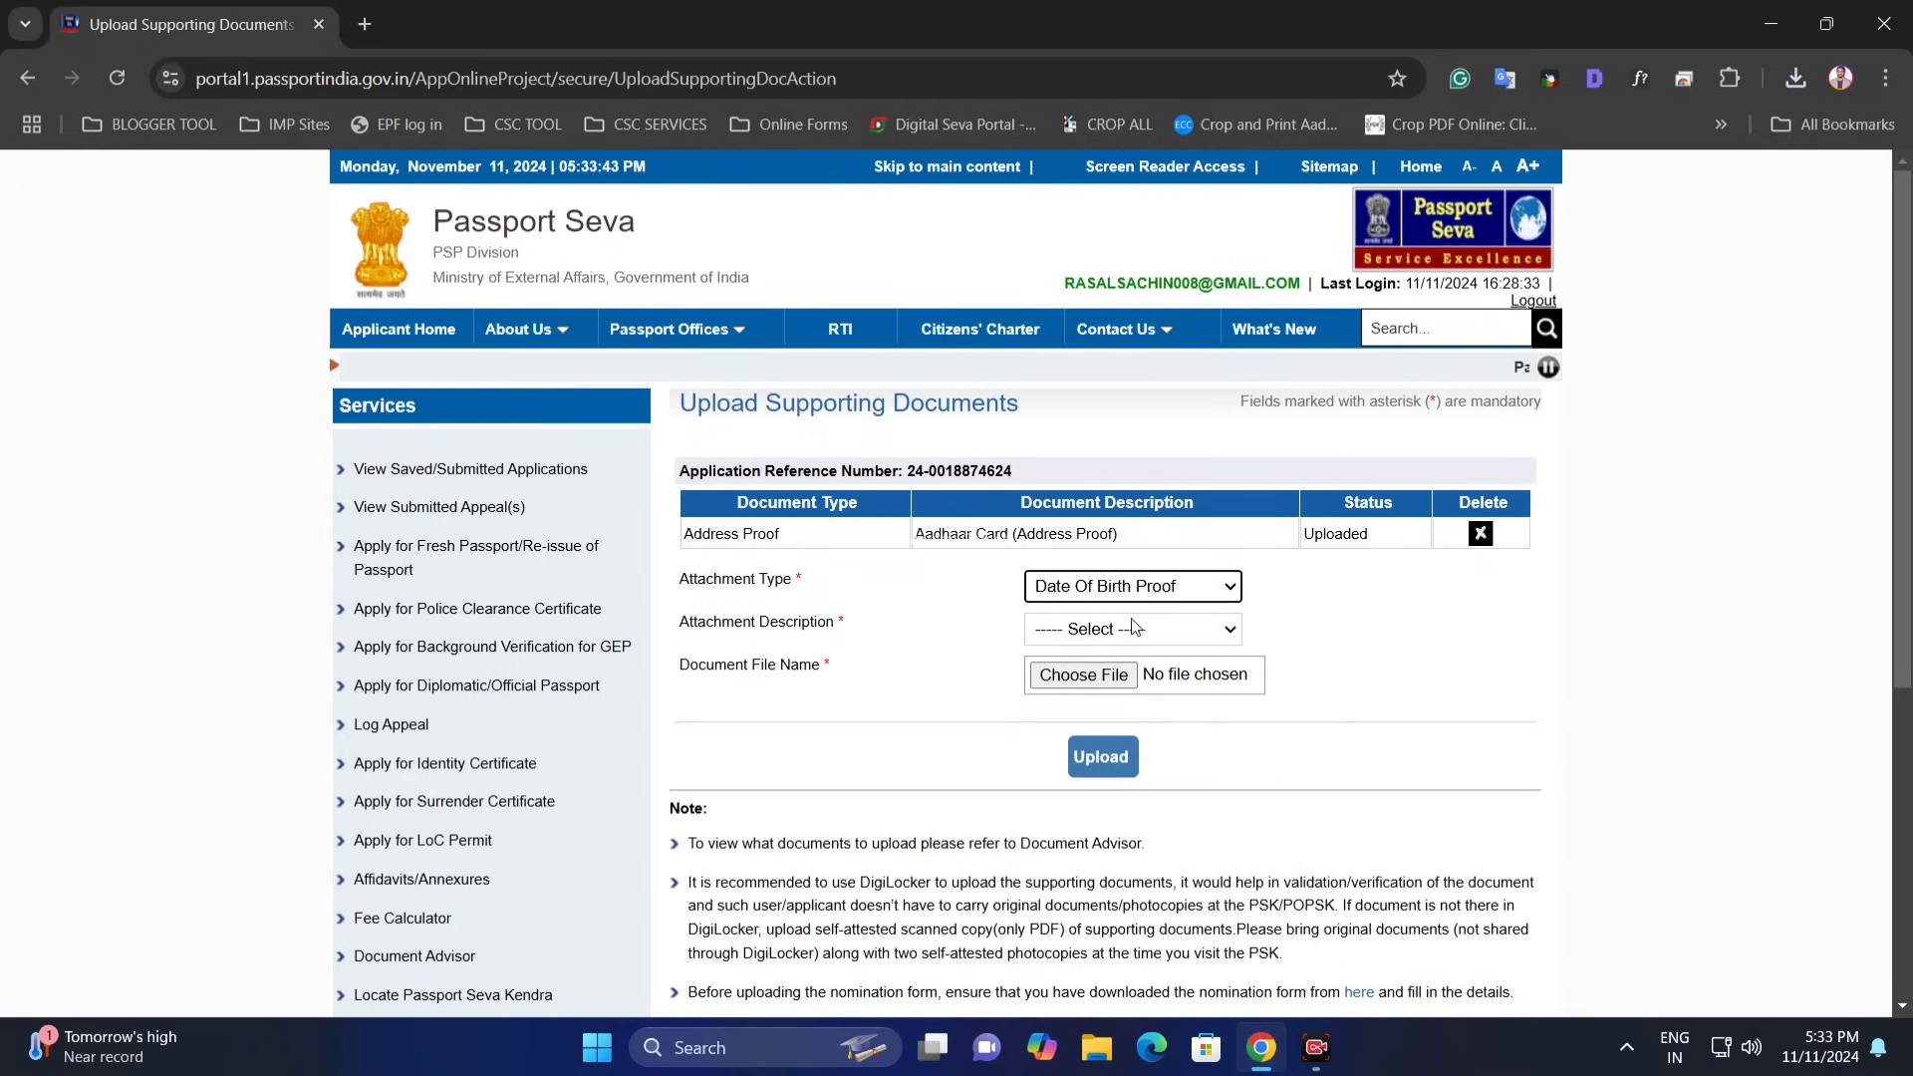
pyautogui.click(1132, 629)
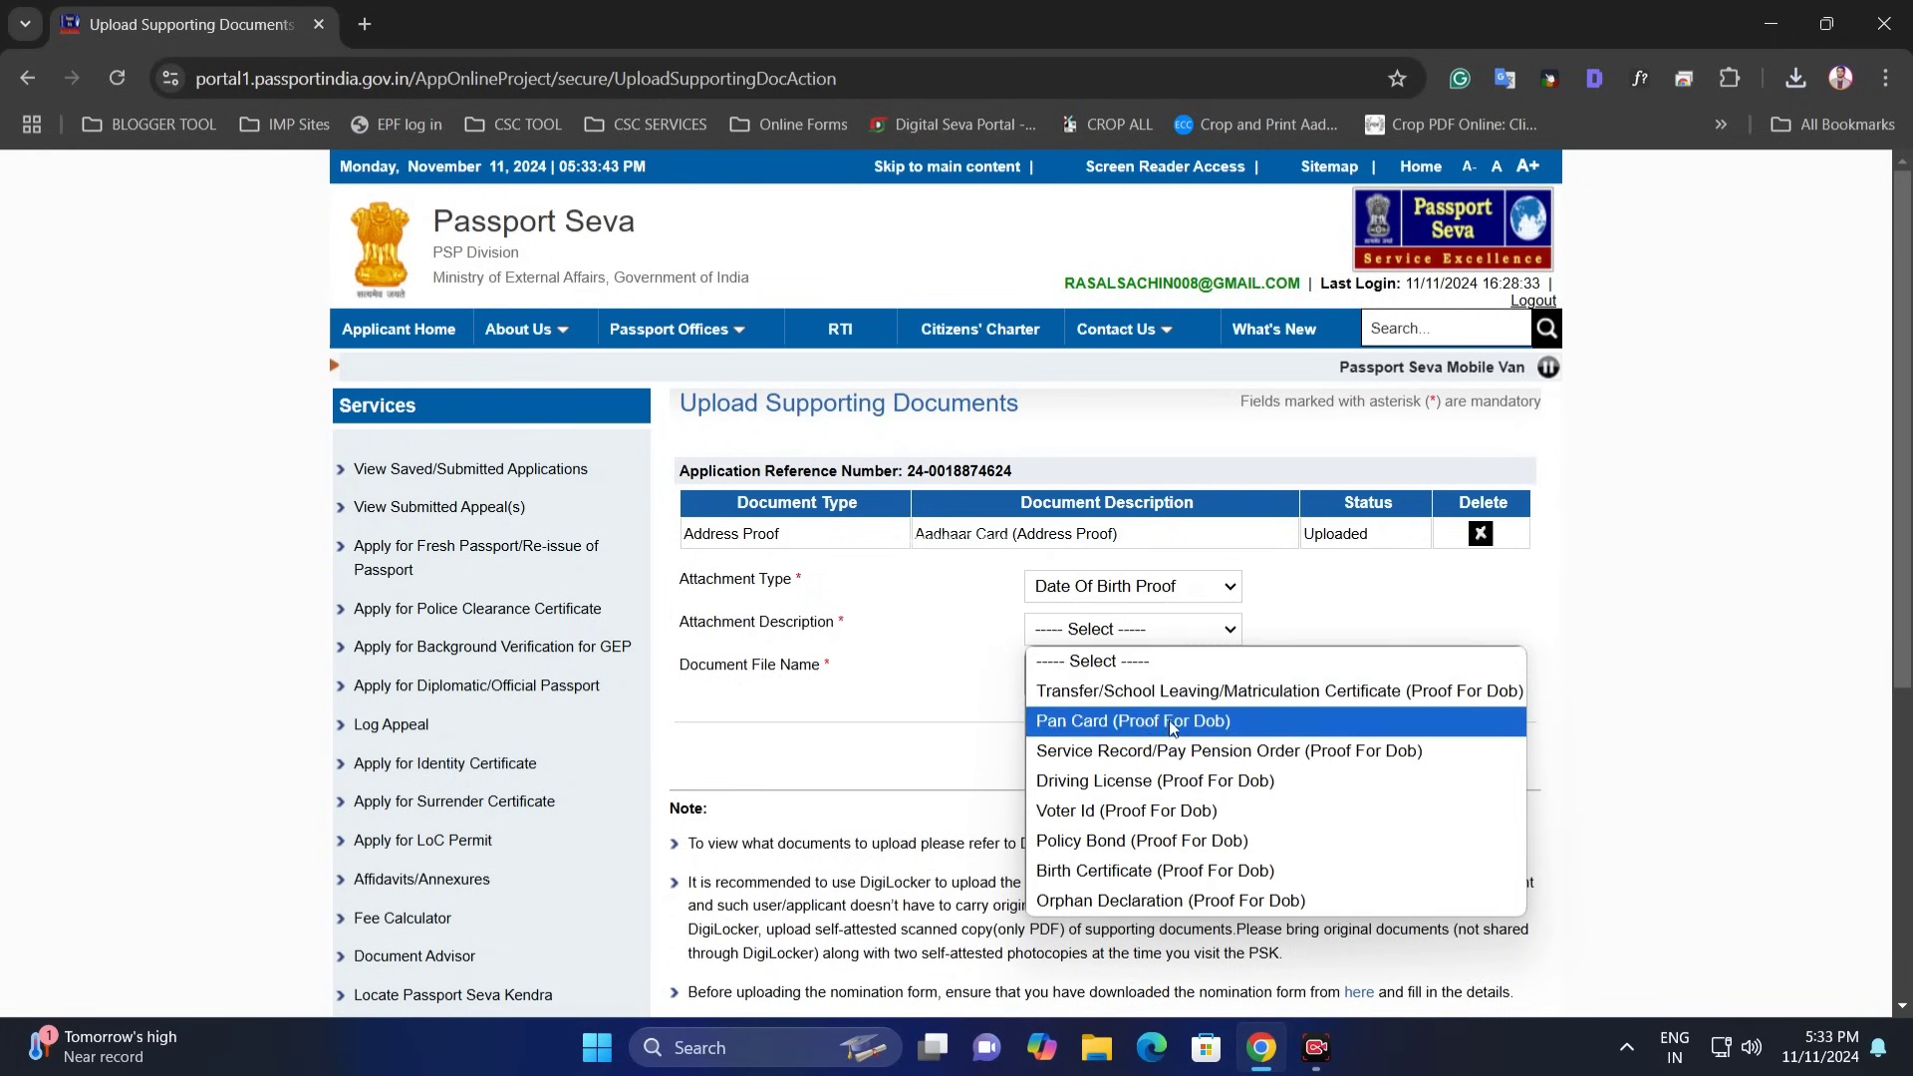
pyautogui.click(1132, 721)
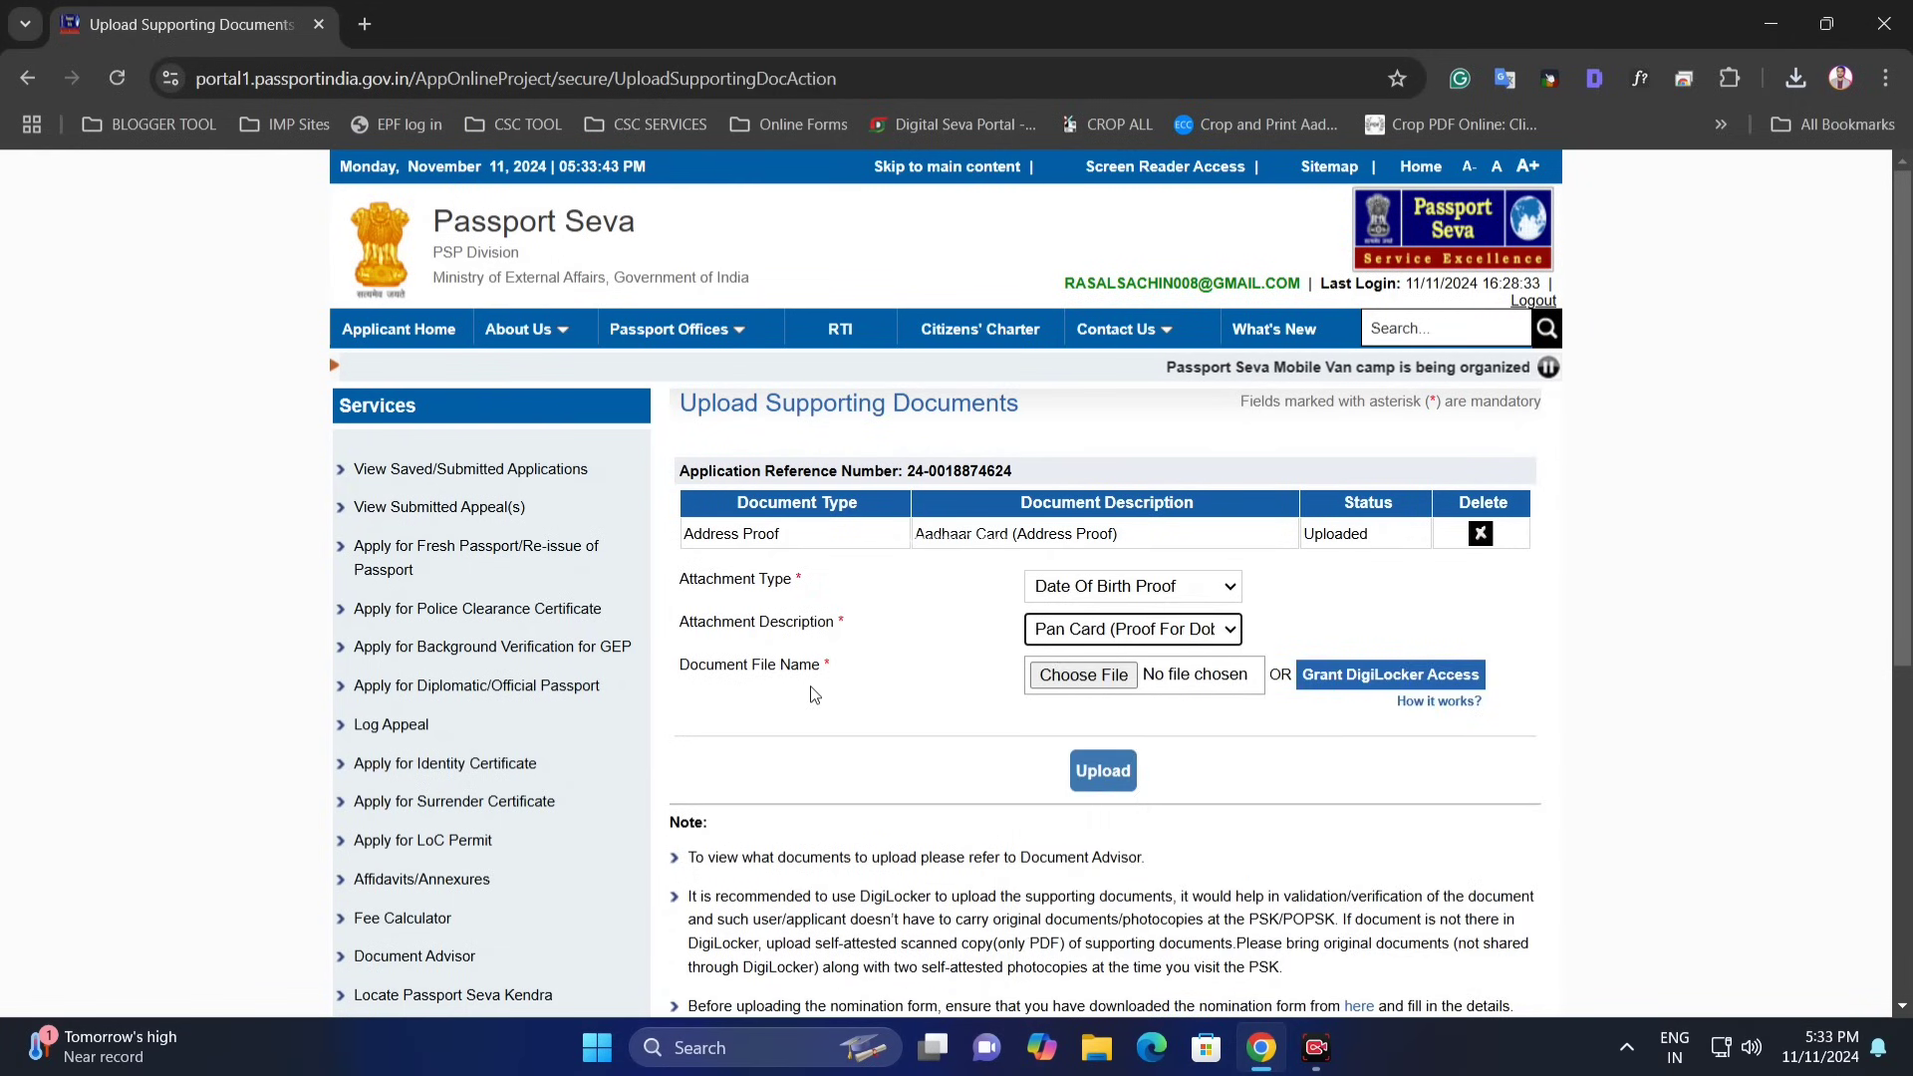
pyautogui.click(1049, 683)
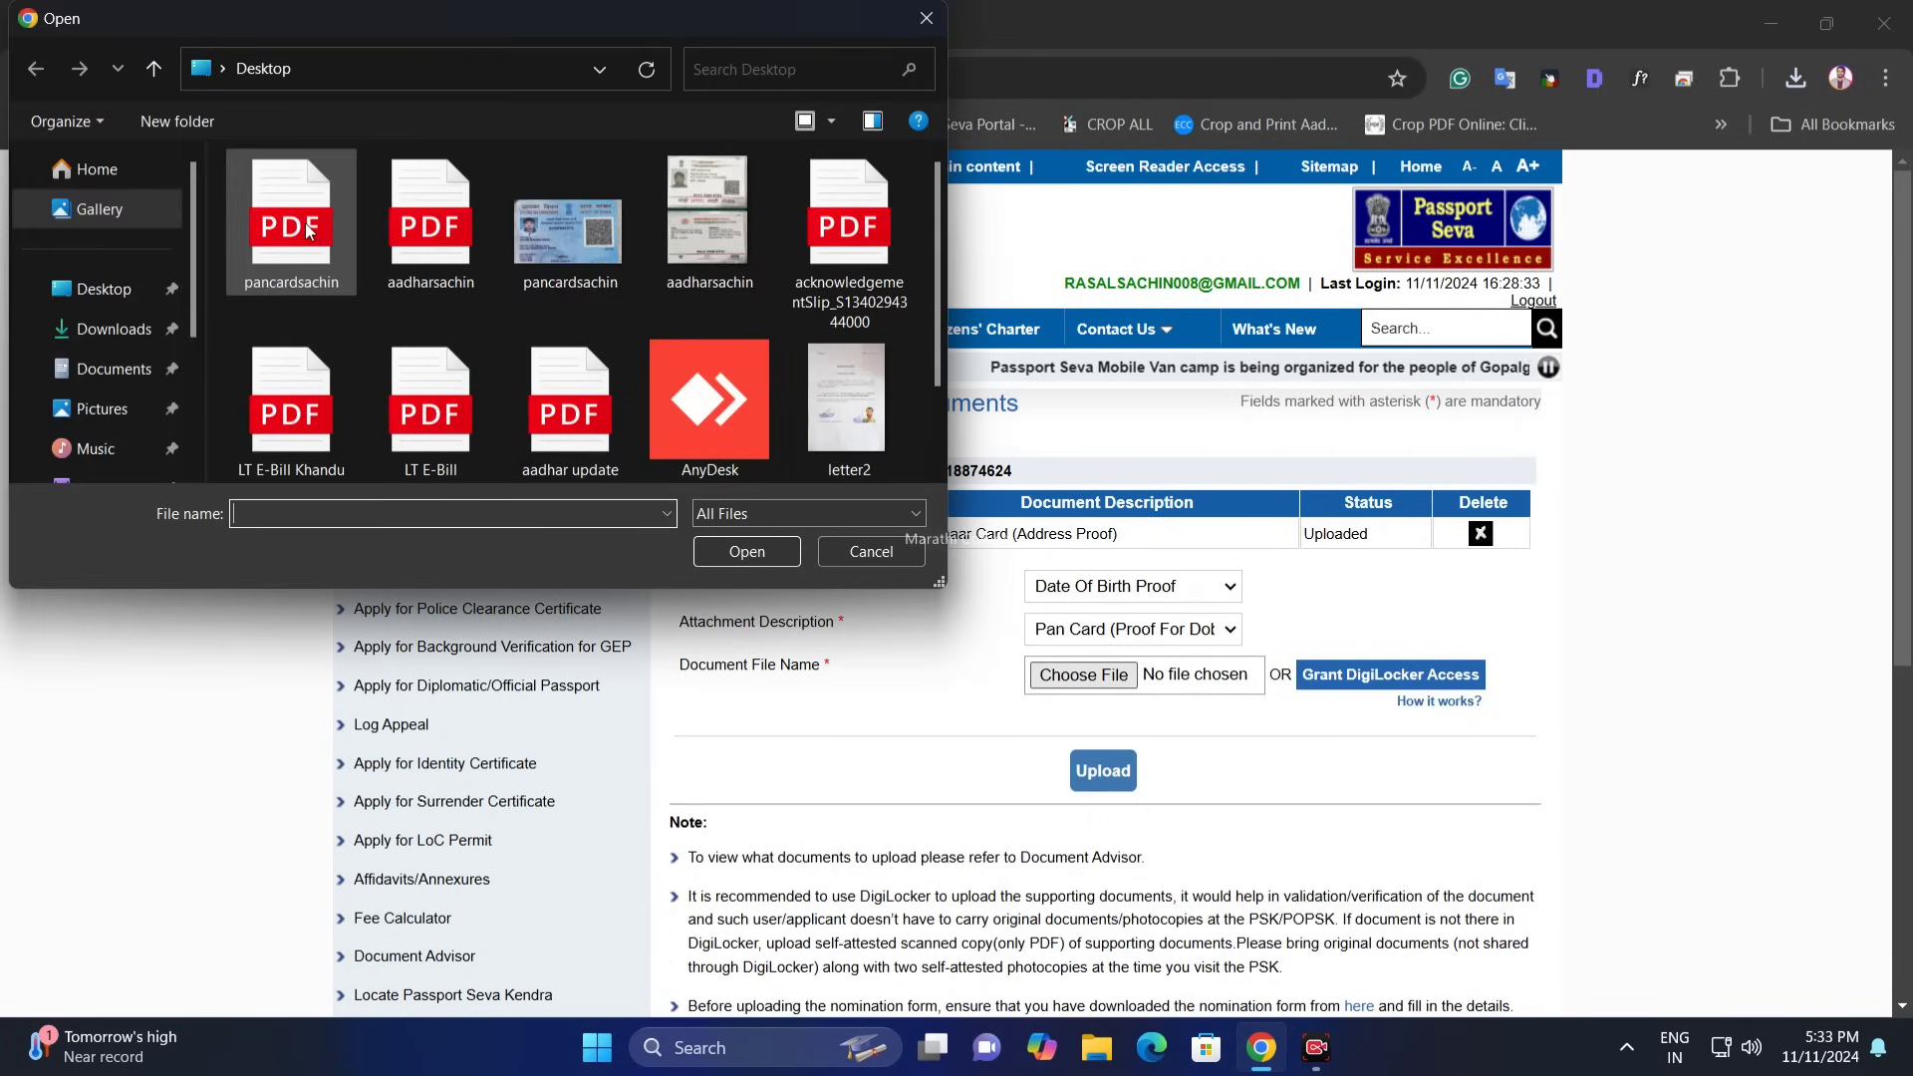
pyautogui.doubleClick(294, 227)
pyautogui.click(1133, 772)
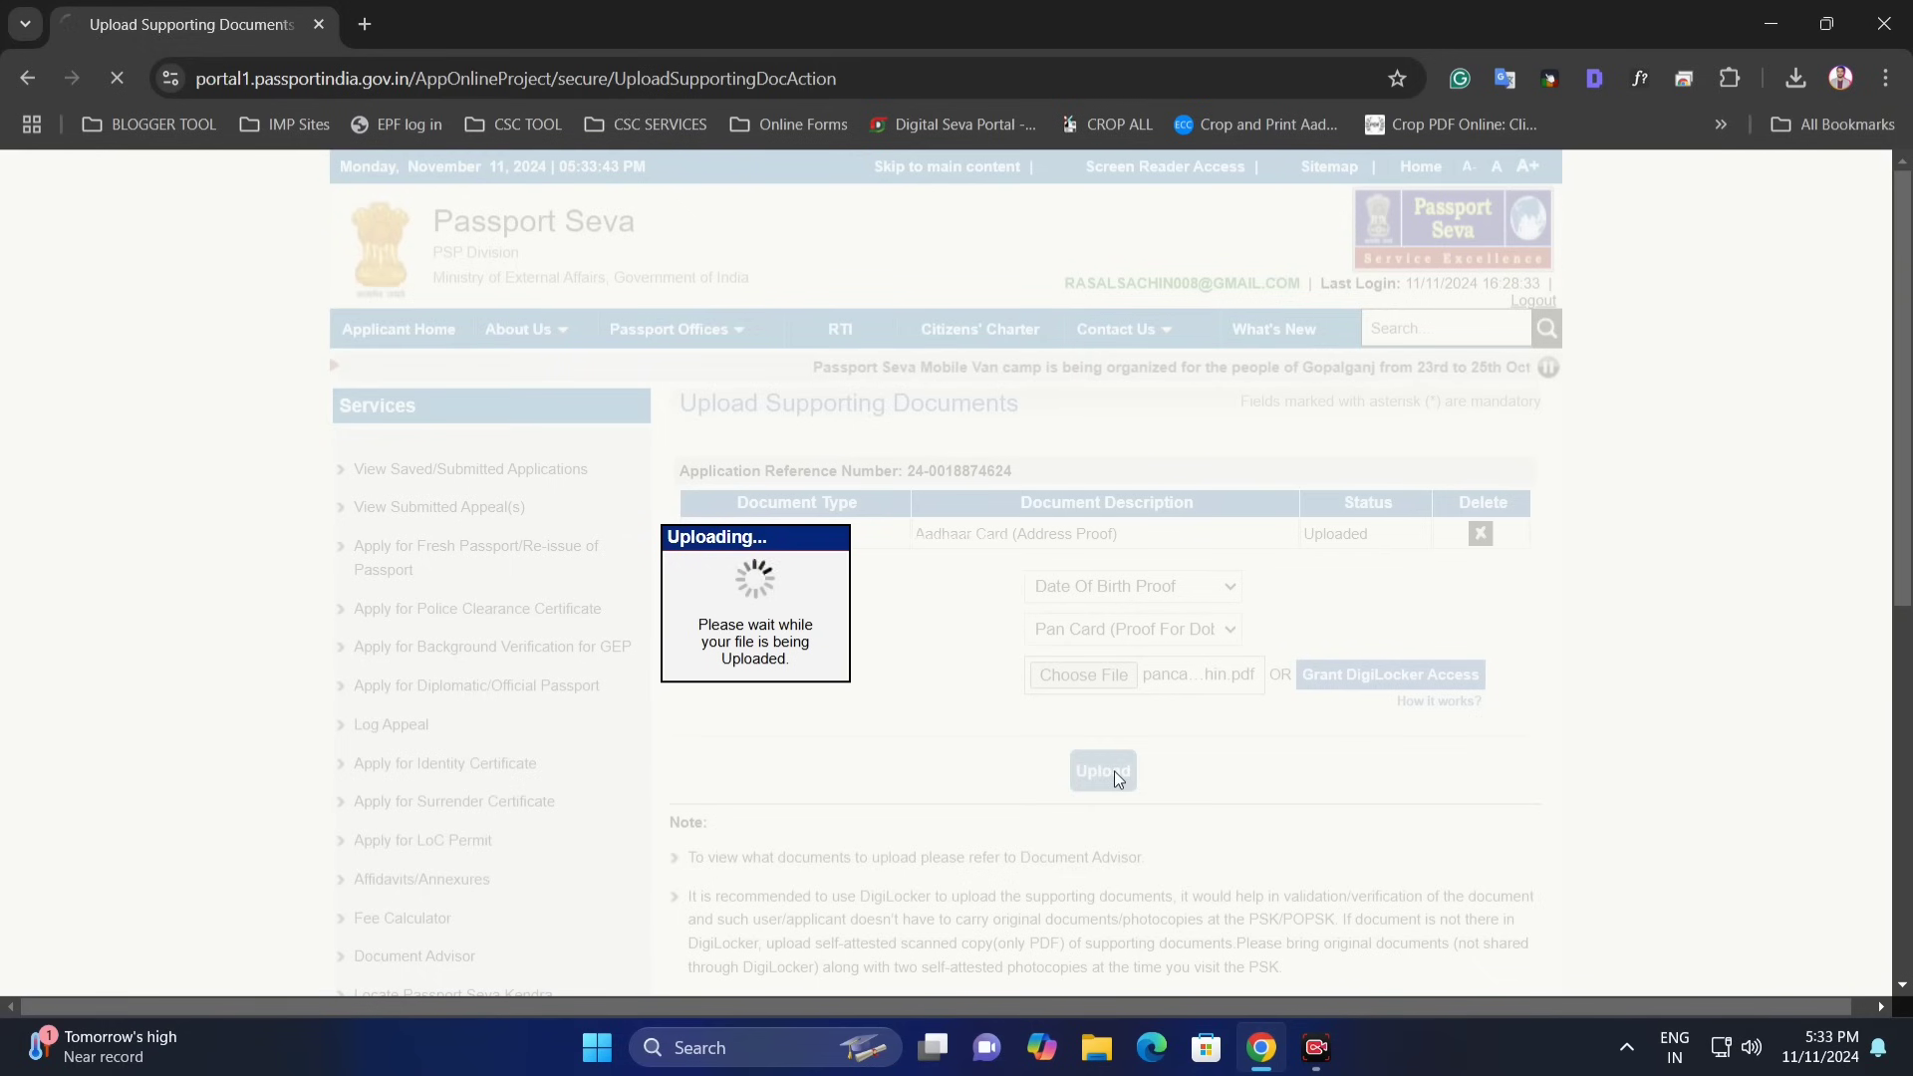
pyautogui.moveTo(942, 583); pyautogui.dragTo(1040, 590)
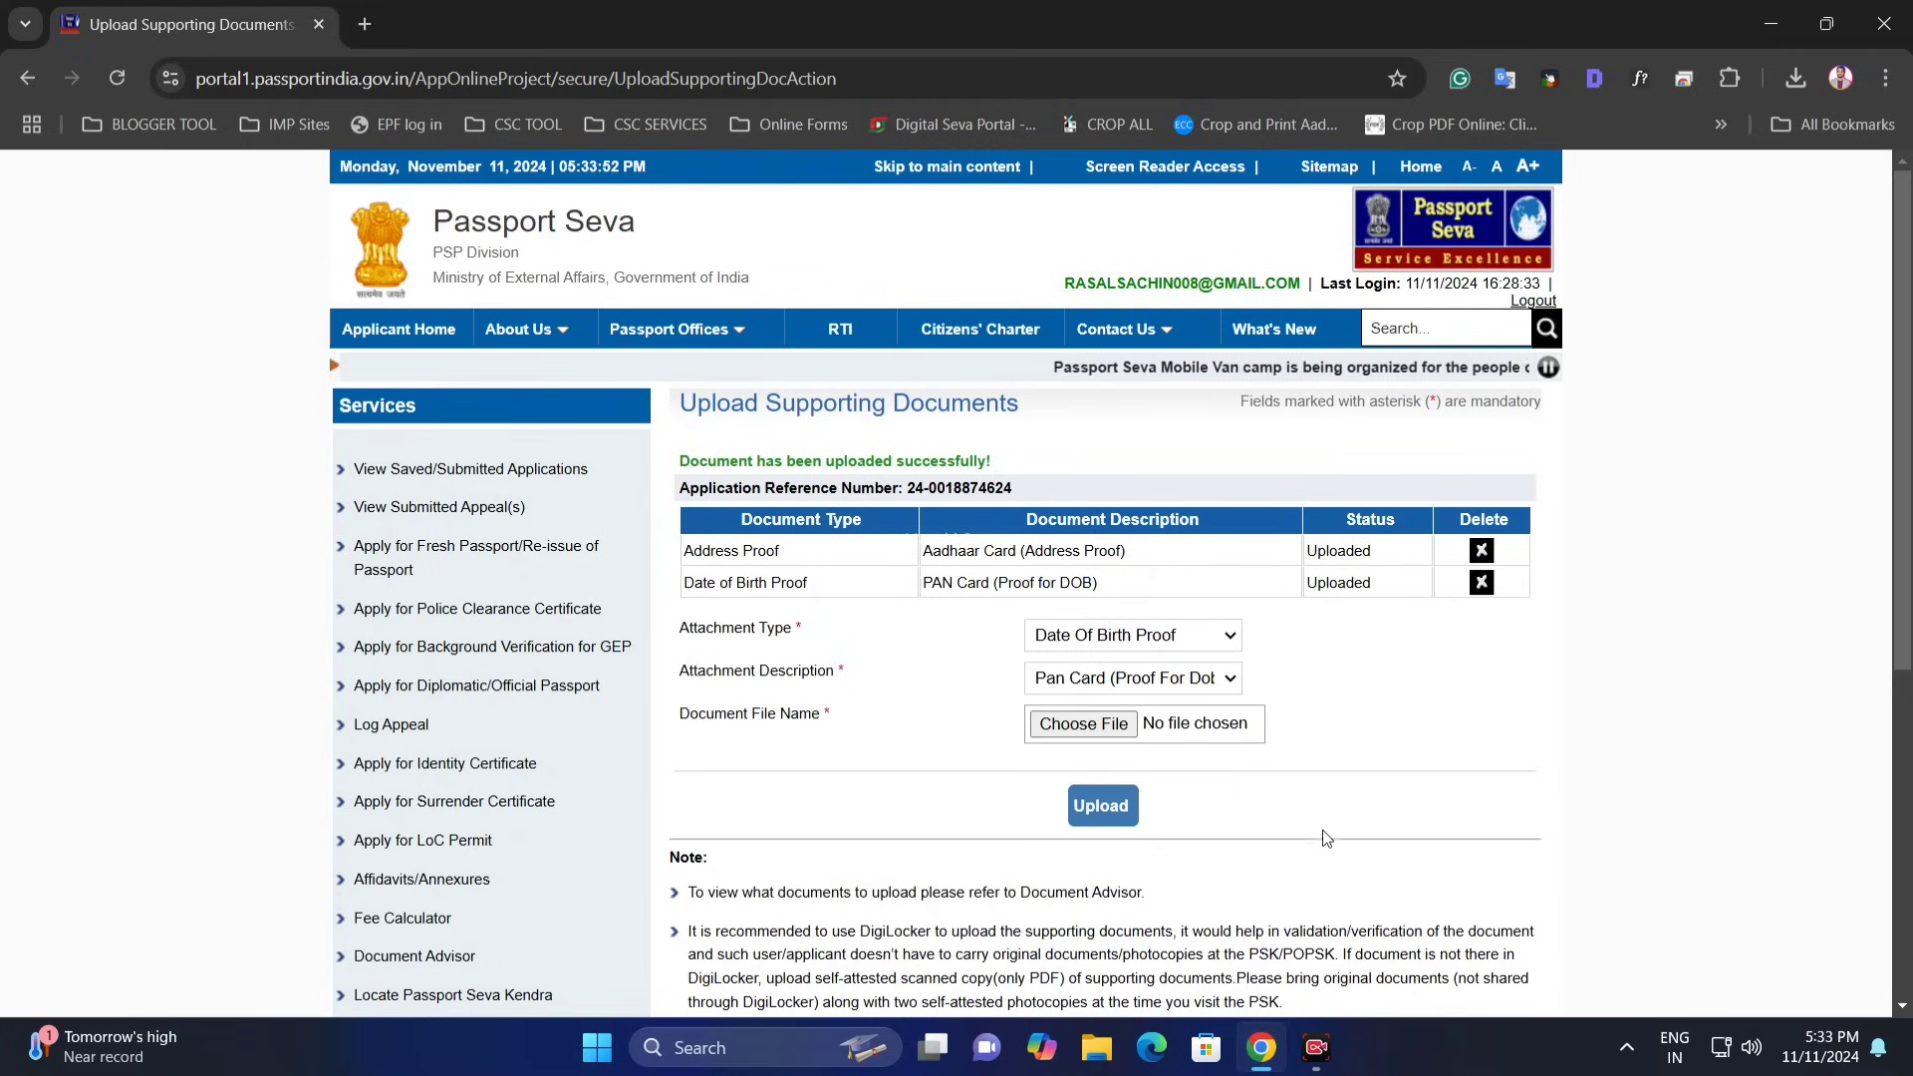
# - Select the submitted application and choose Pay and Schedule Appointment under Payment and Appointment
pyautogui.click(475, 472)
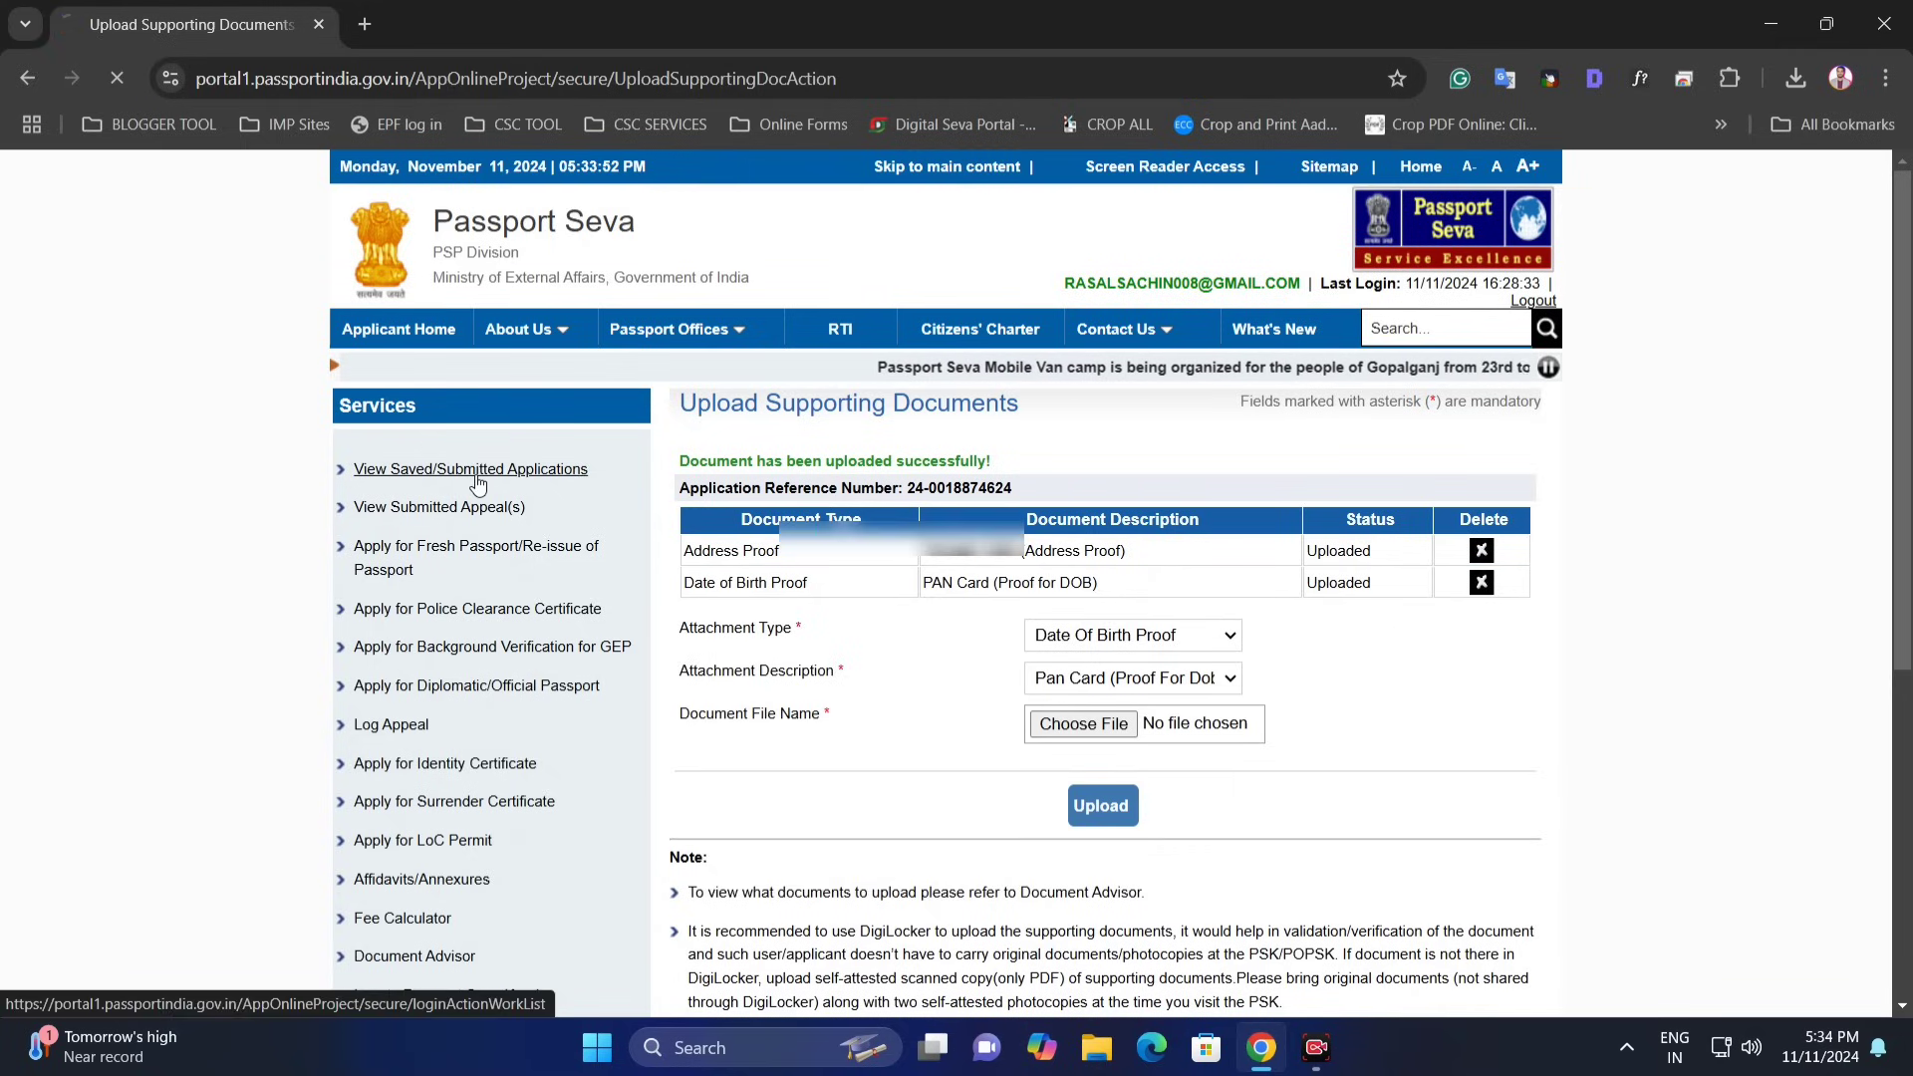
pyautogui.click(705, 544)
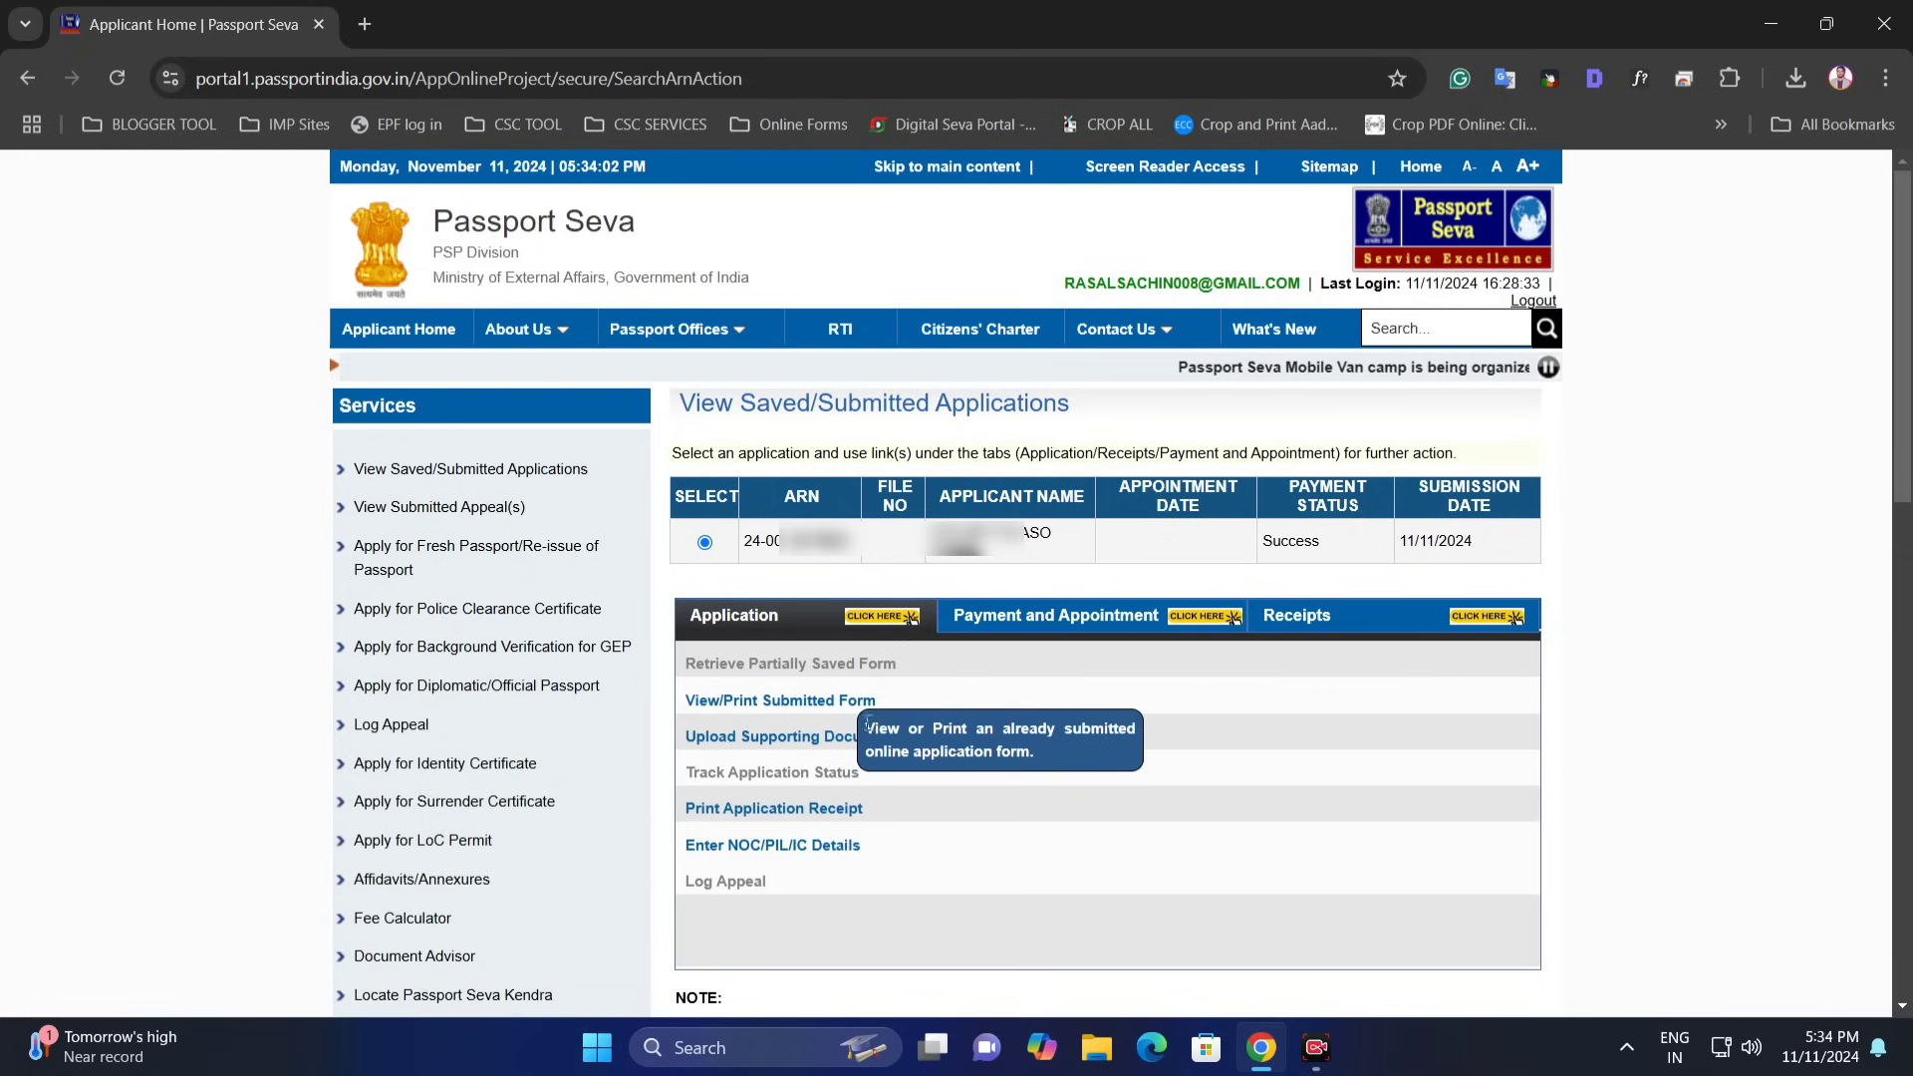
pyautogui.click(1074, 623)
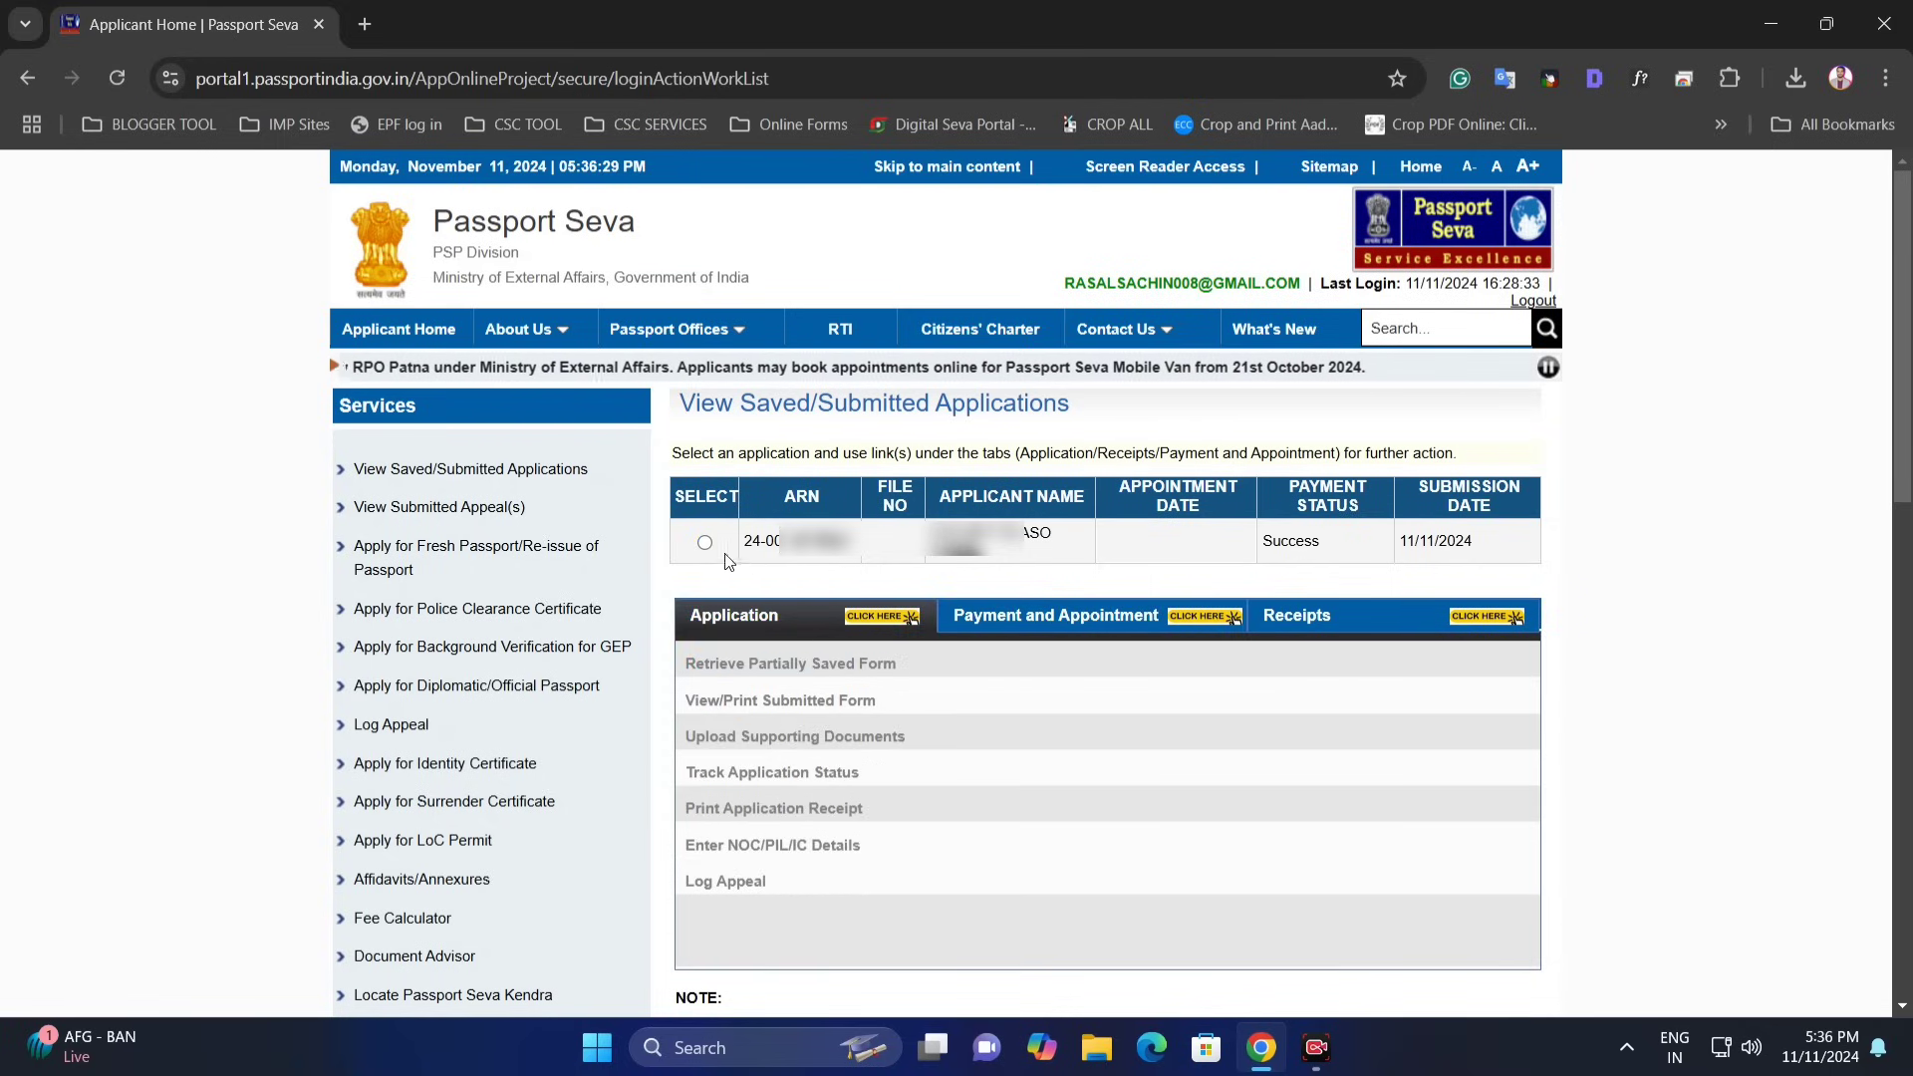
pyautogui.click(705, 542)
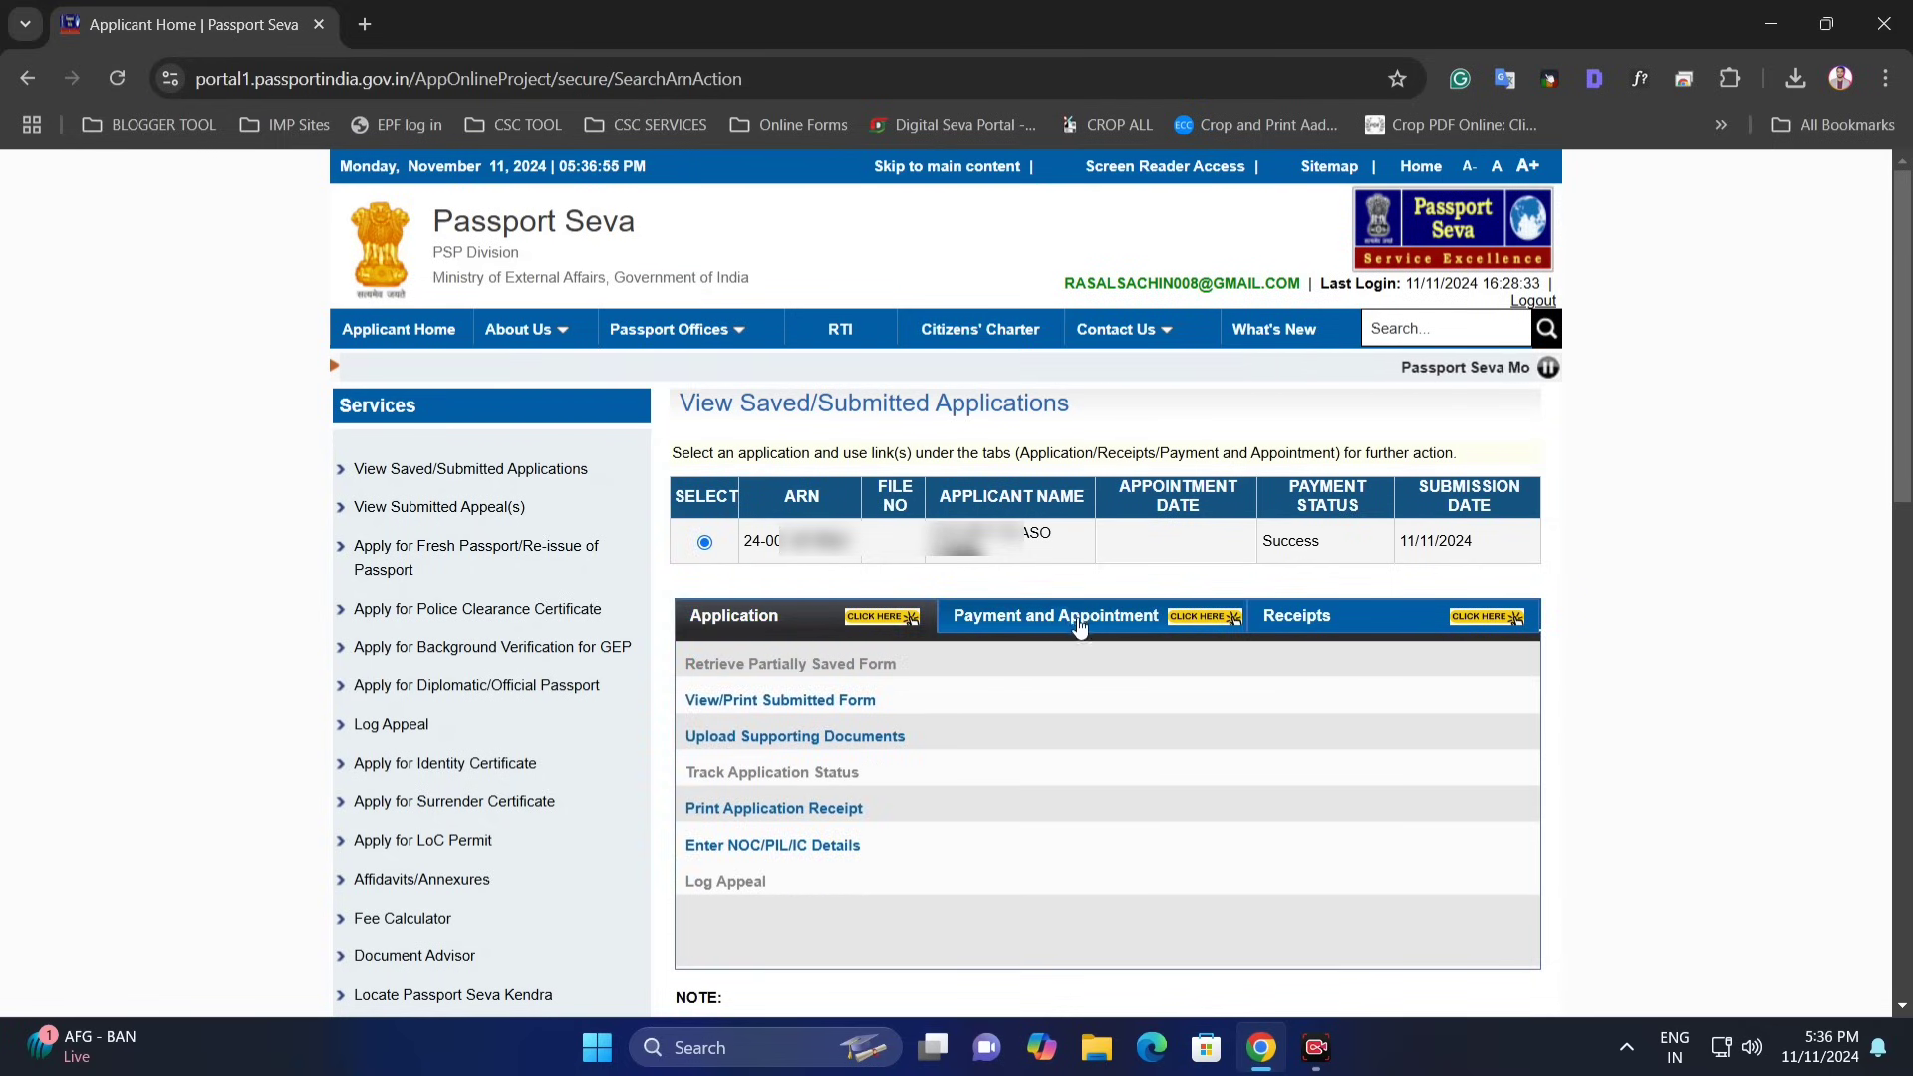
pyautogui.click(1082, 624)
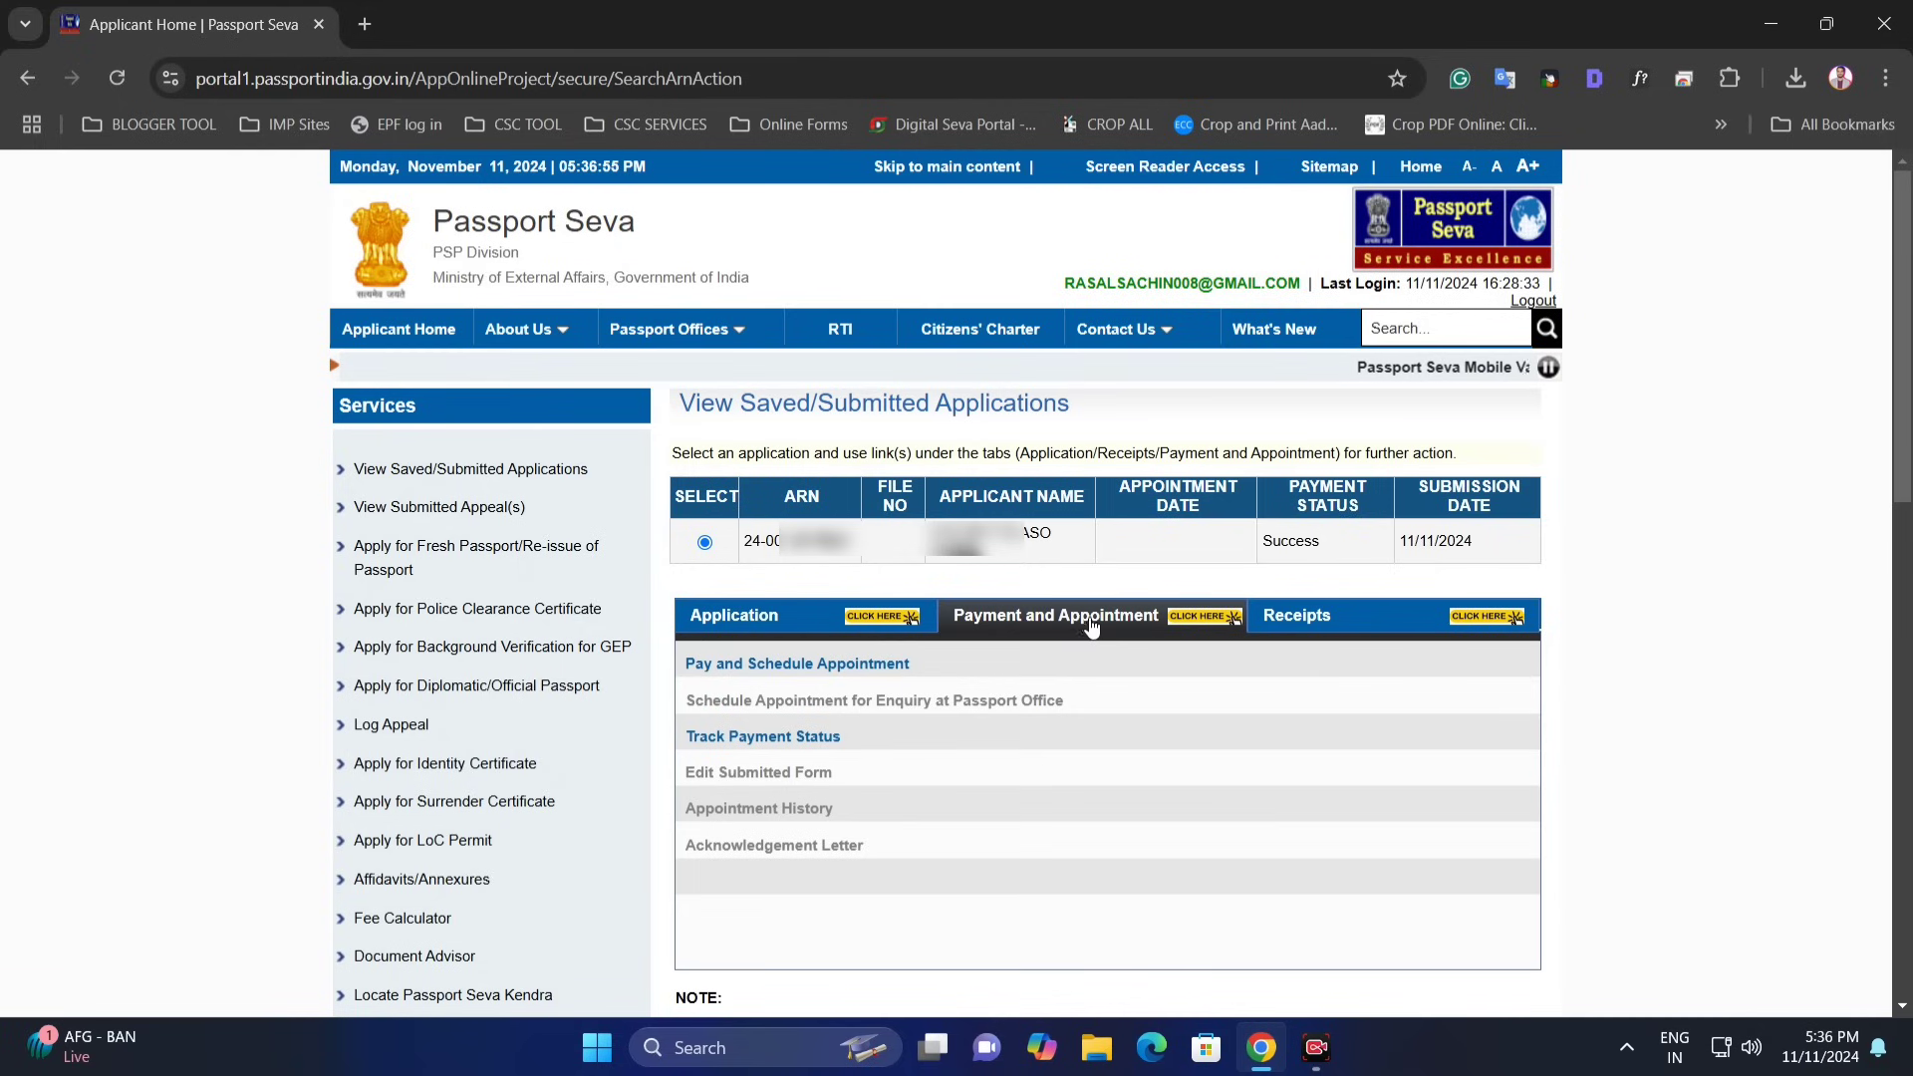
pyautogui.click(802, 665)
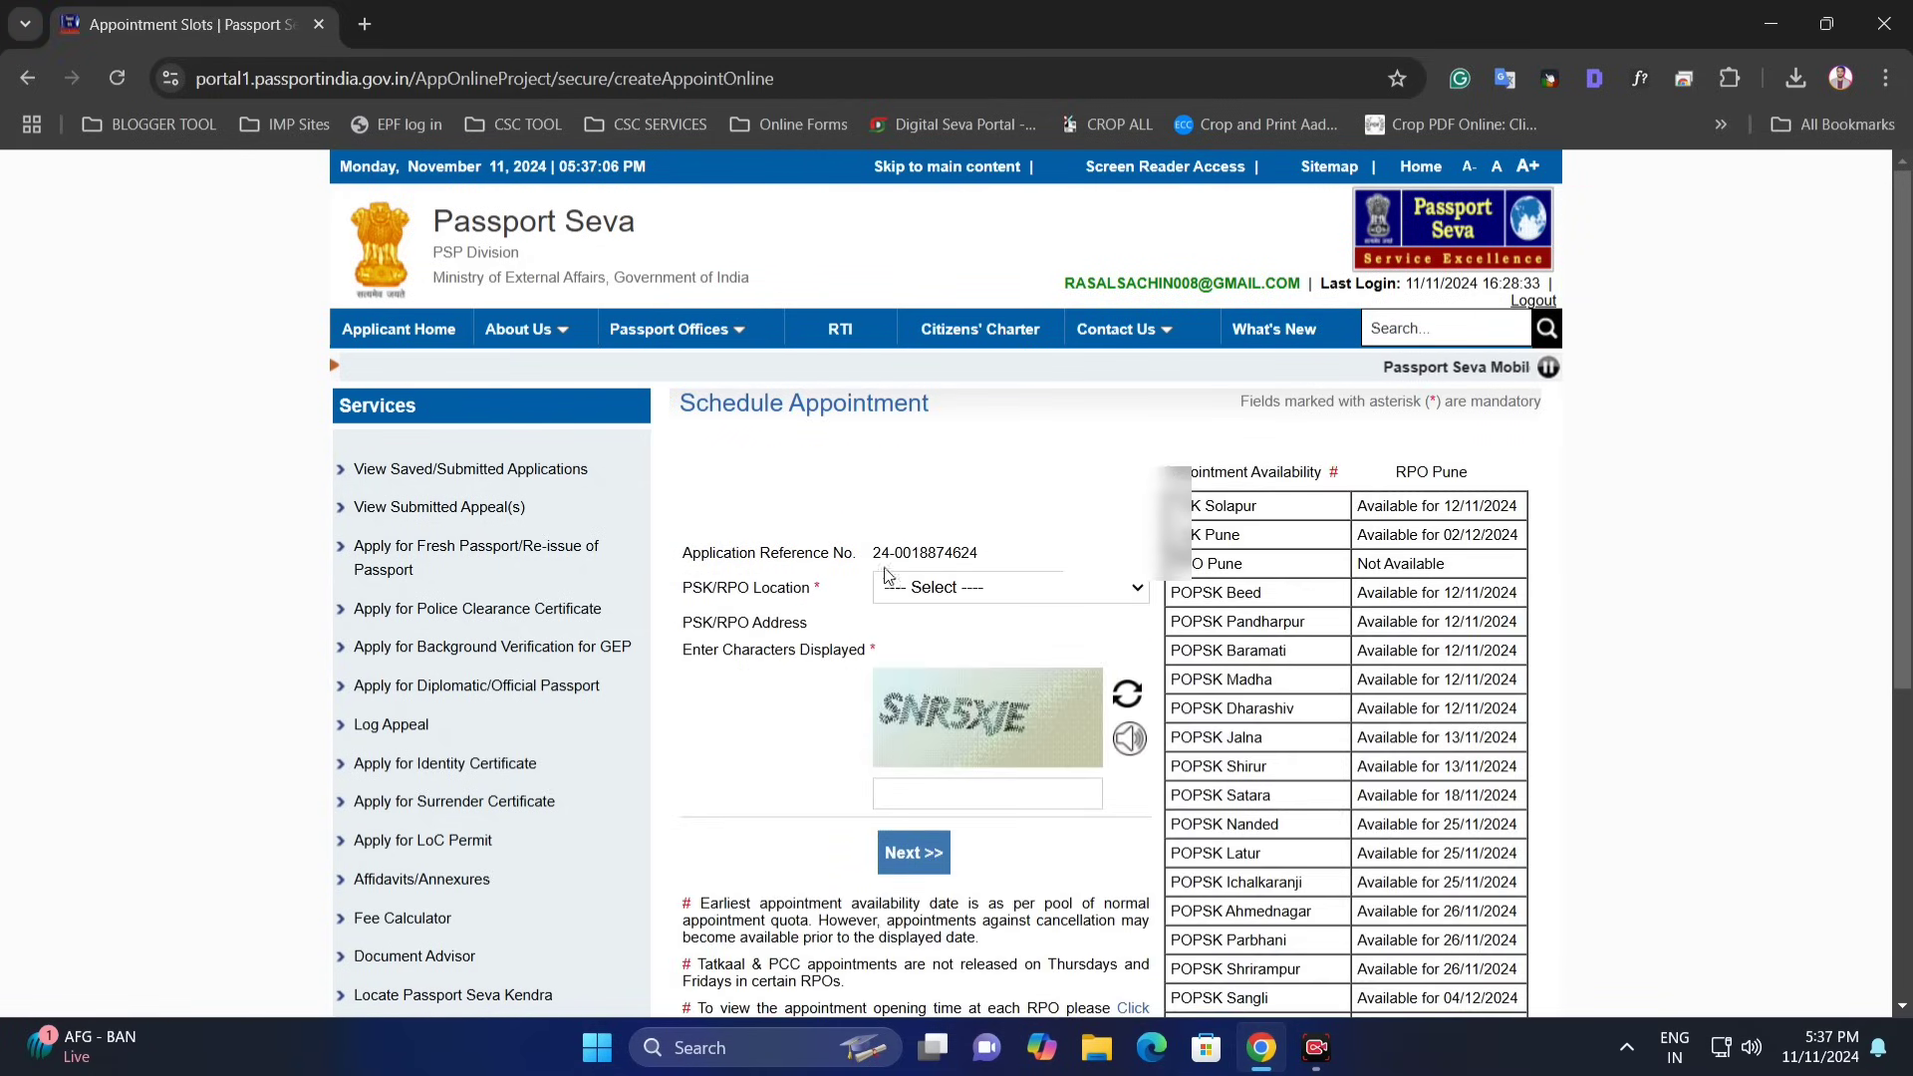
# - Choose POPSK Baramati as the location, enter the displayed captcha, and continue
pyautogui.click(978, 586)
pyautogui.click(1032, 196)
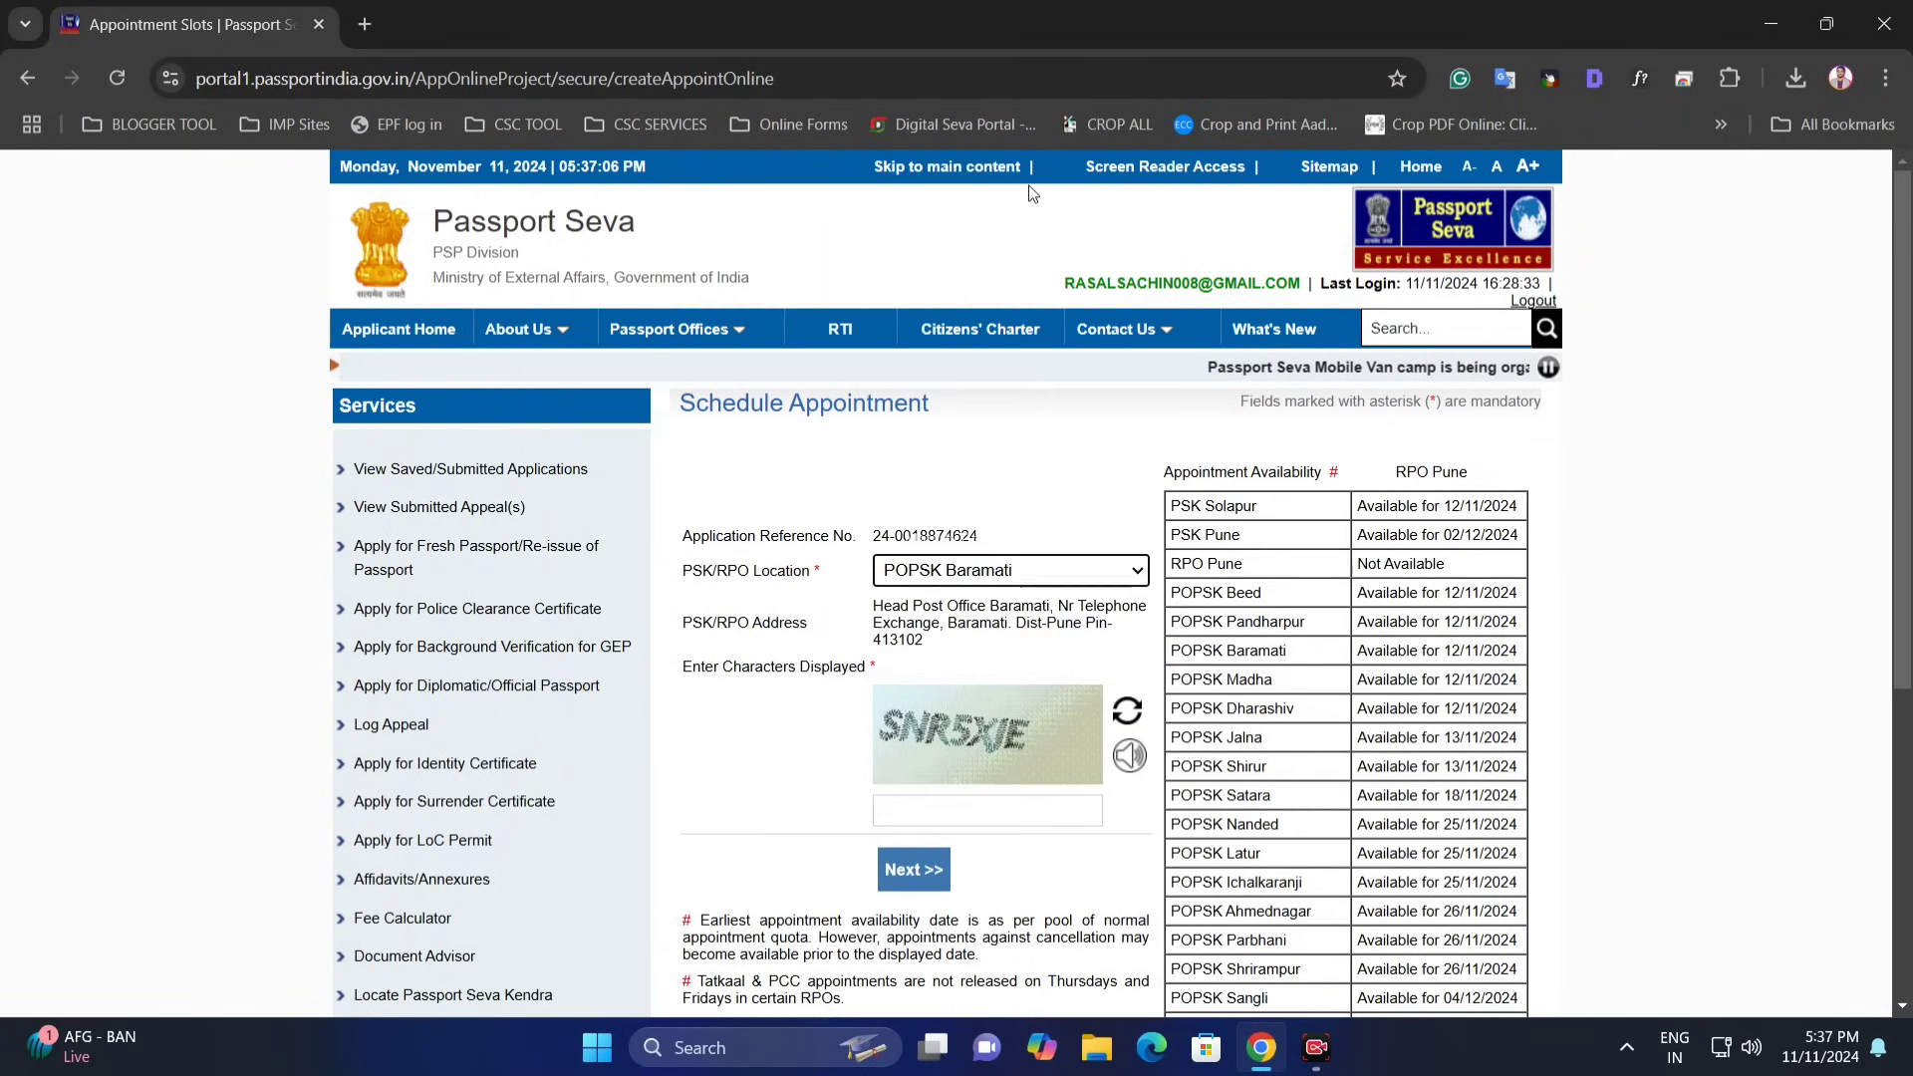
pyautogui.scroll(-1, 1097, 596)
pyautogui.click(956, 688)
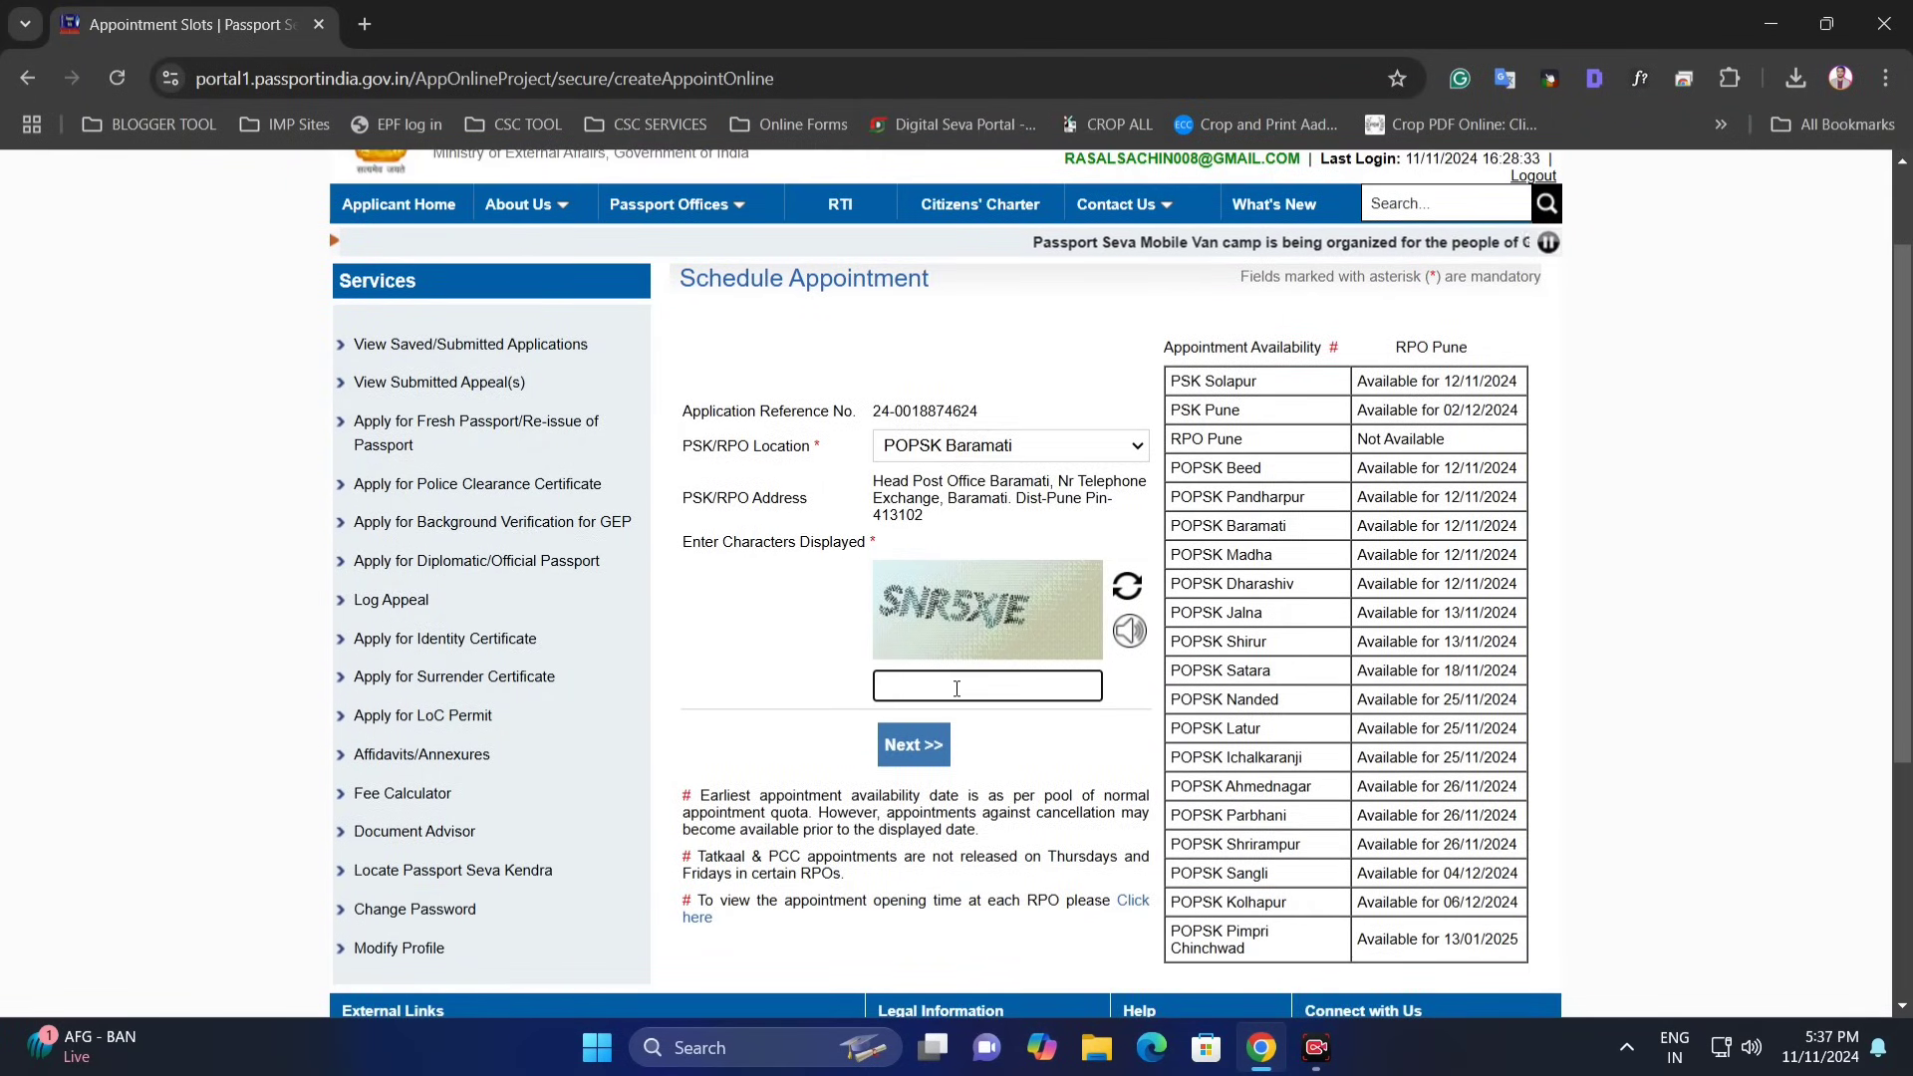
pyautogui.write('SNR')
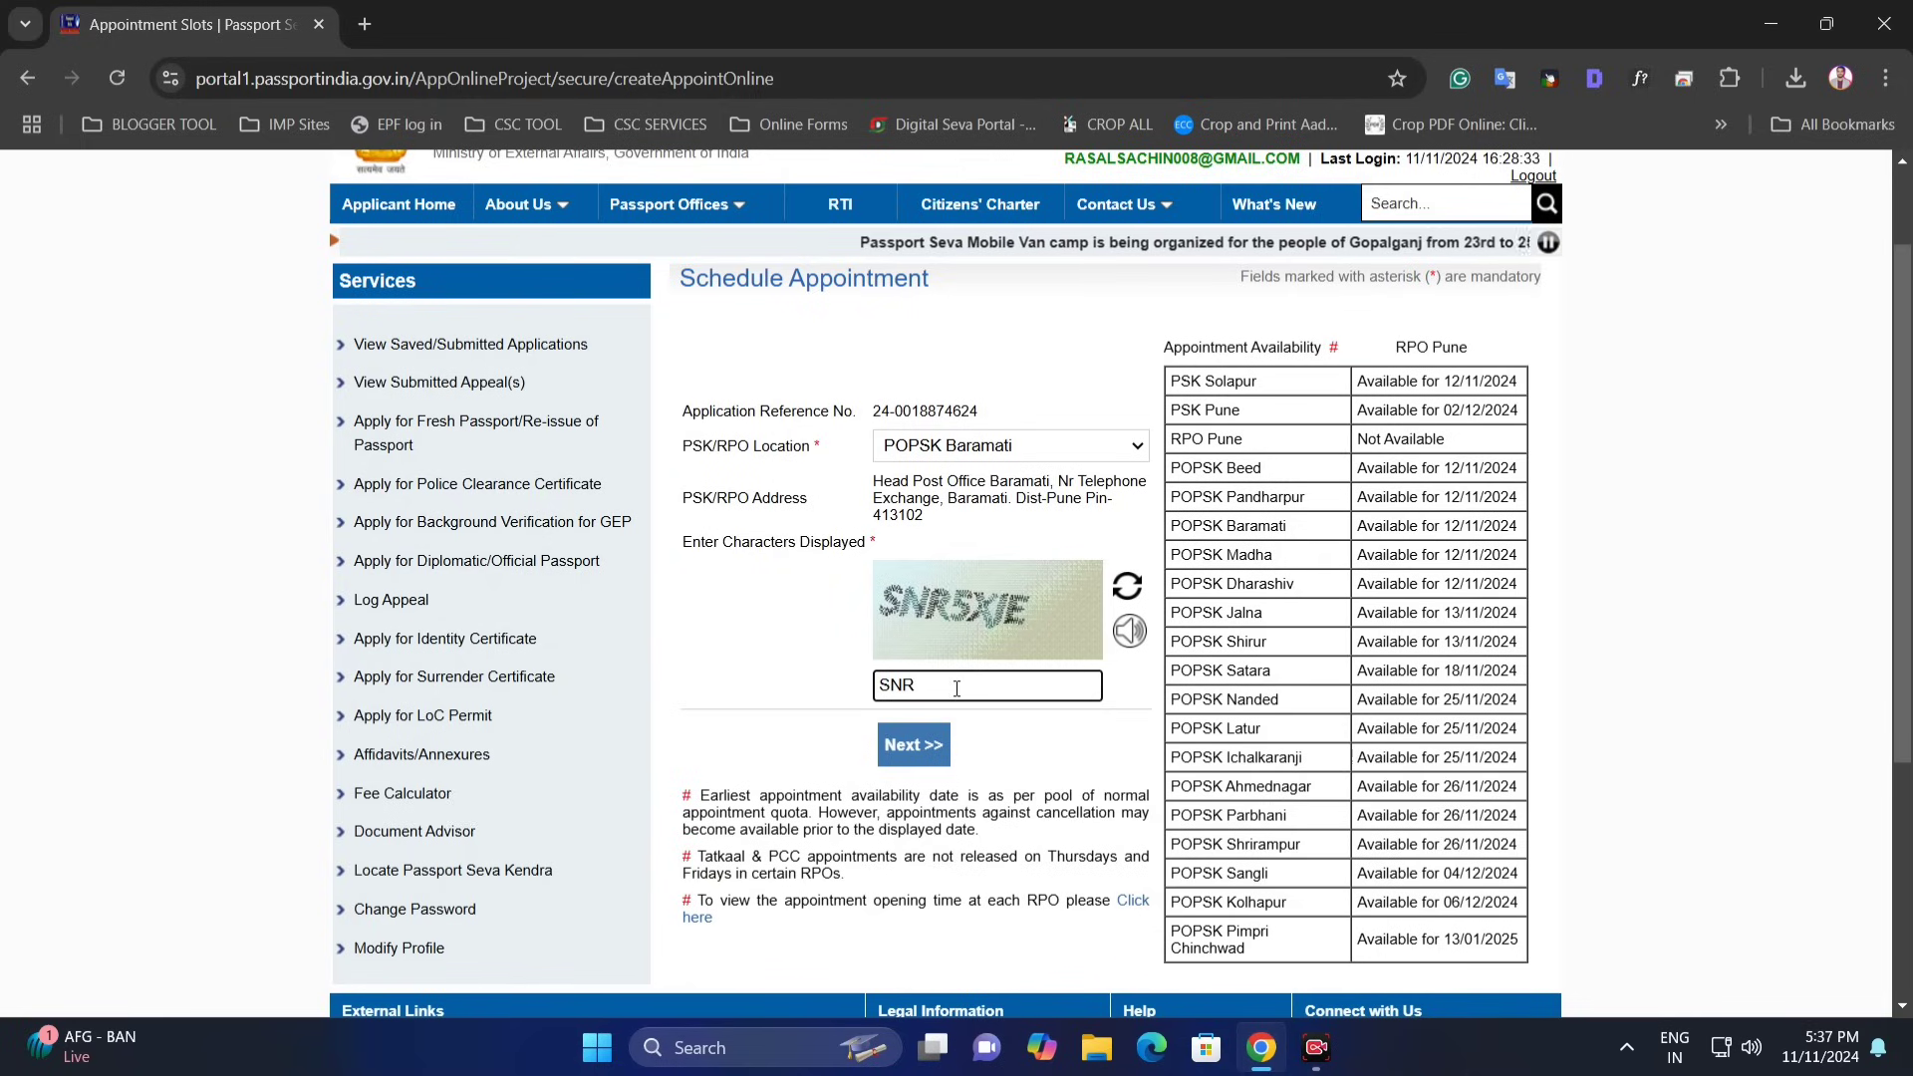
pyautogui.write('5XJ')
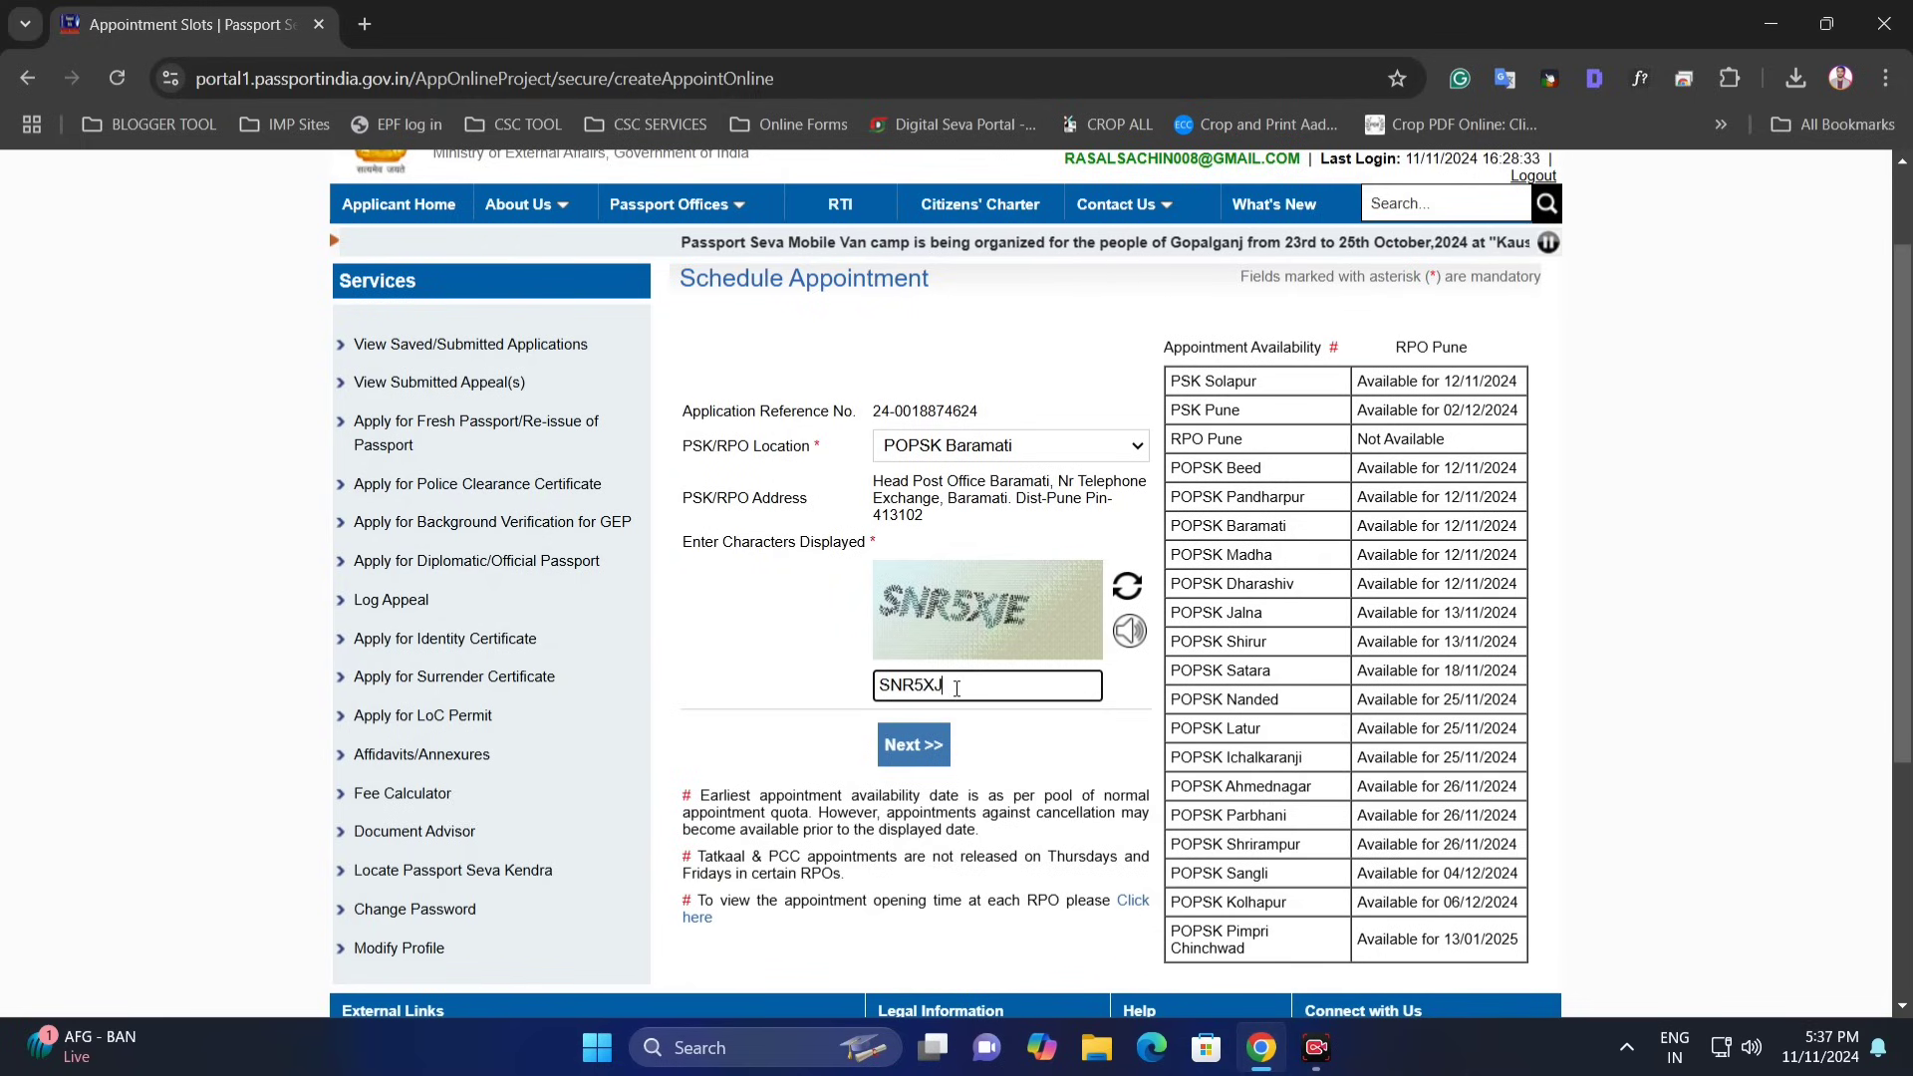
pyautogui.write('E')
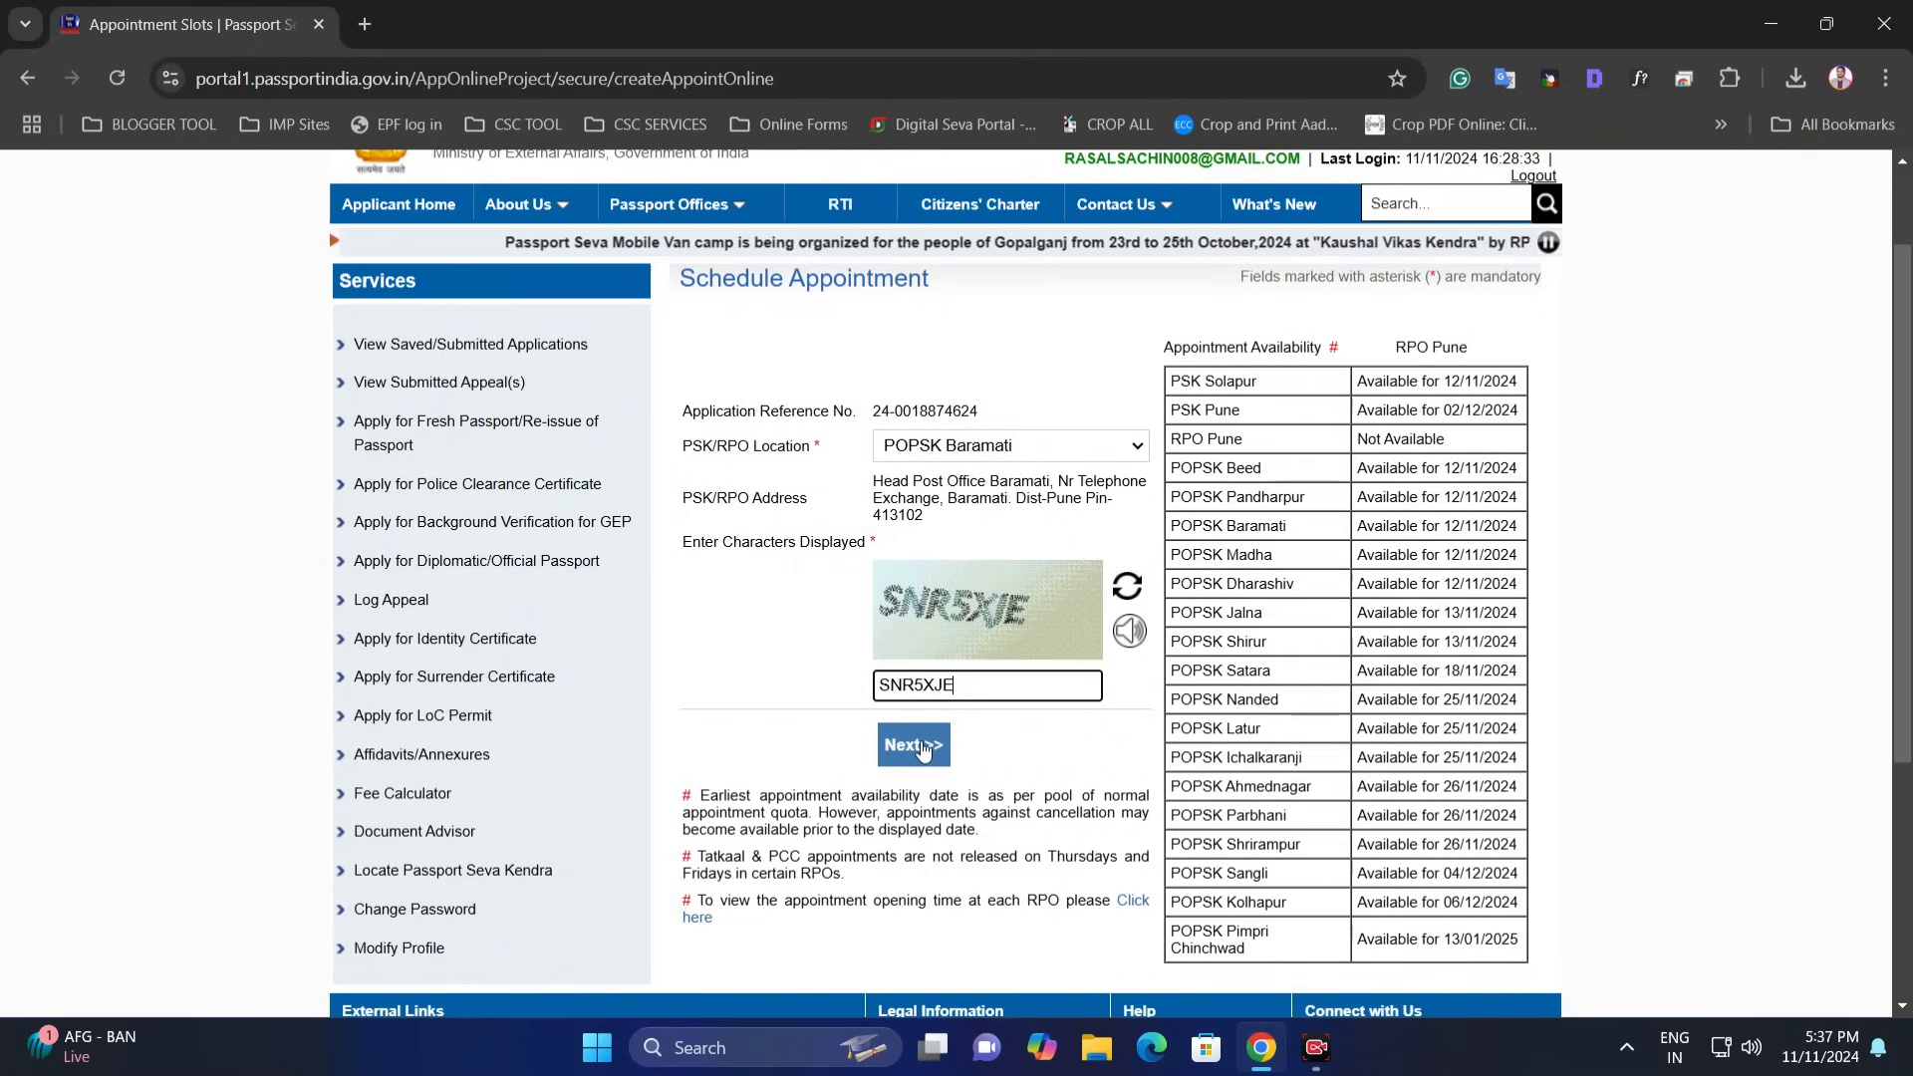
pyautogui.click(921, 749)
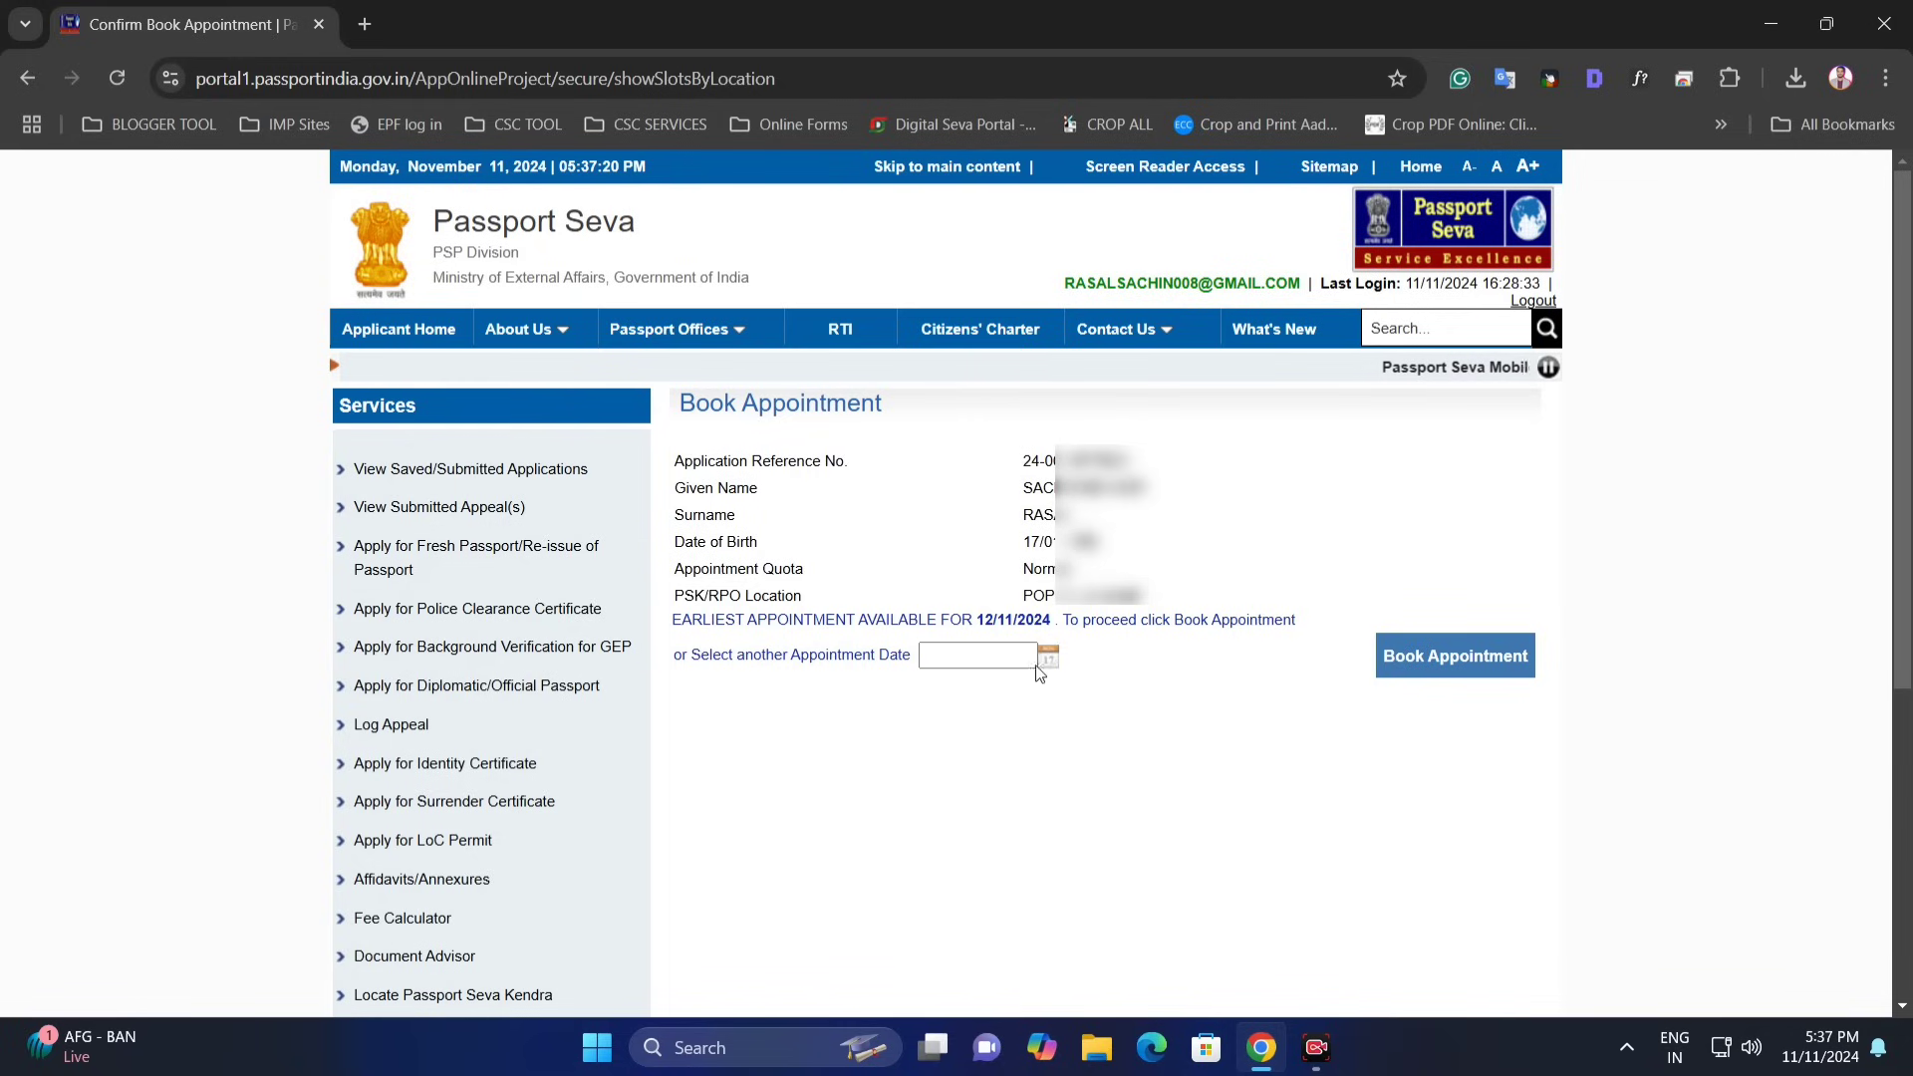
# - Book the appointment for 12/11/2024
pyautogui.click(1046, 660)
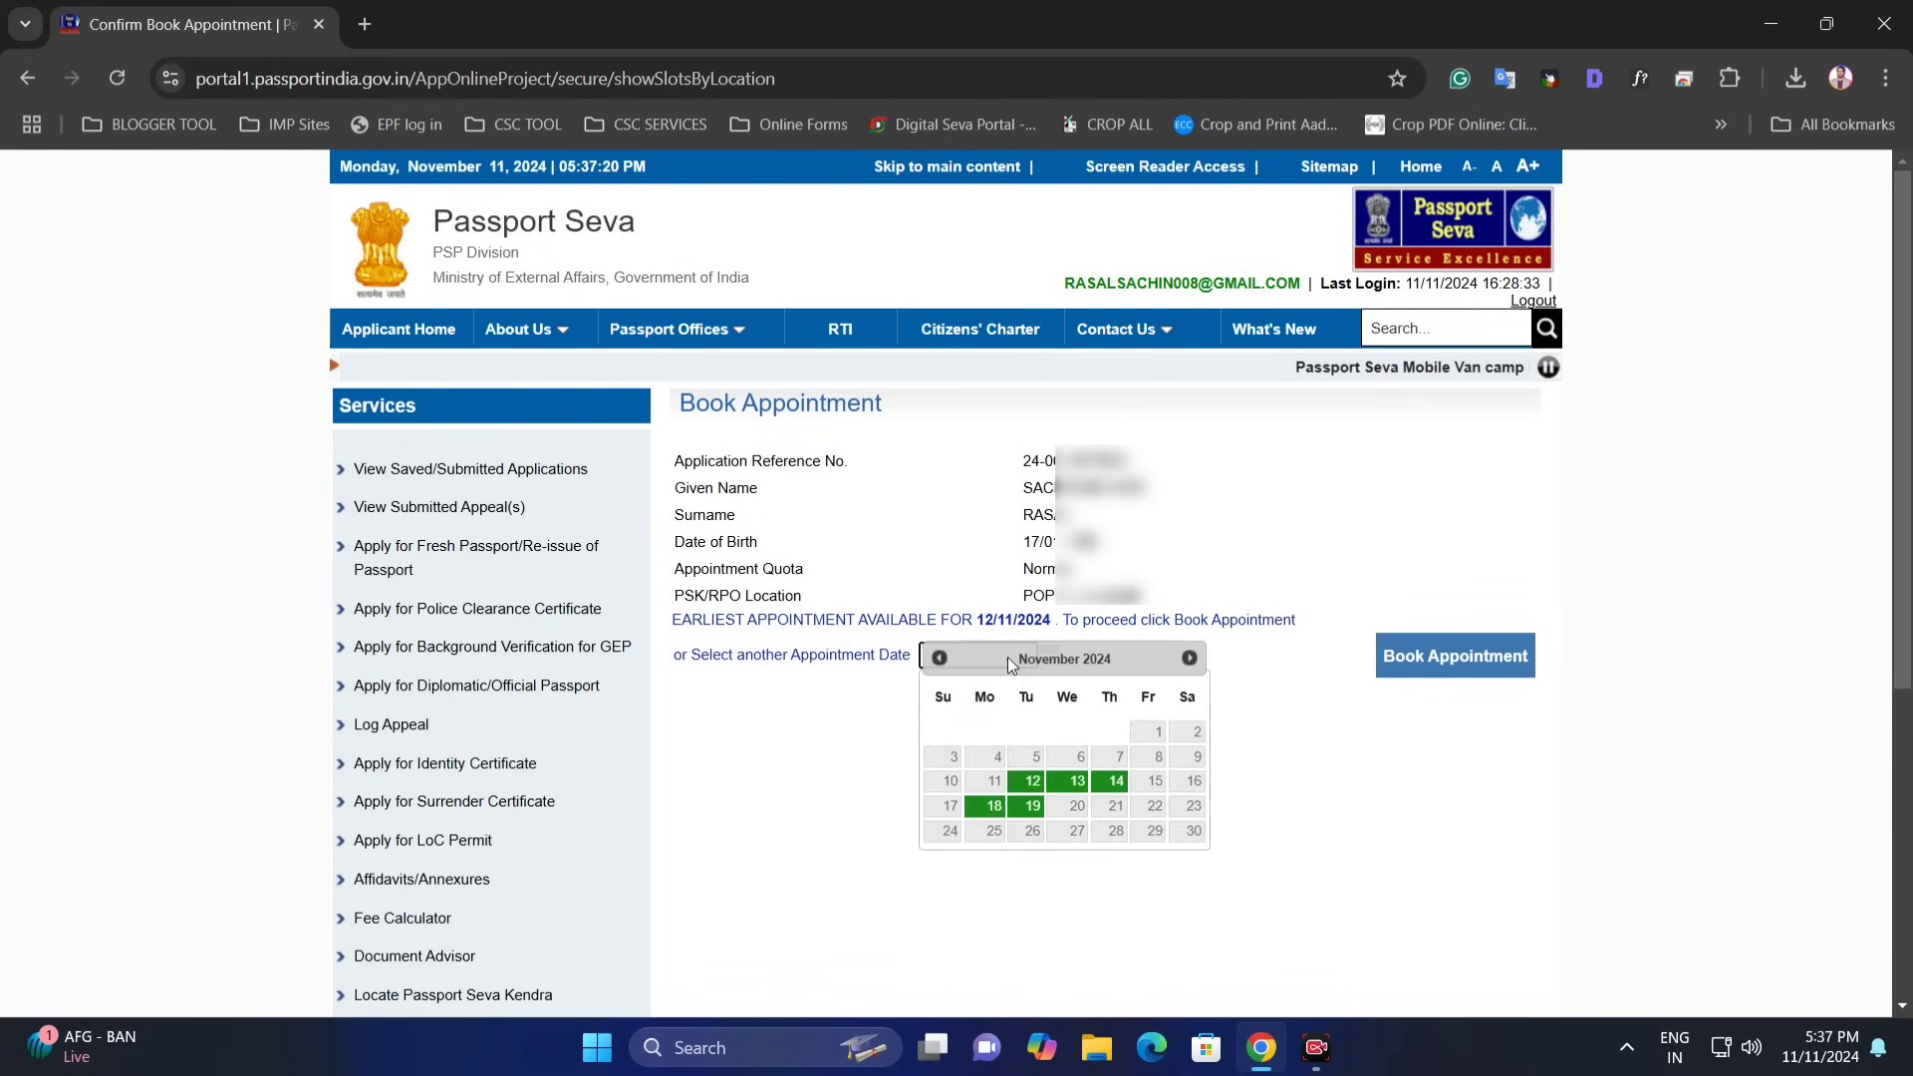
pyautogui.click(1053, 776)
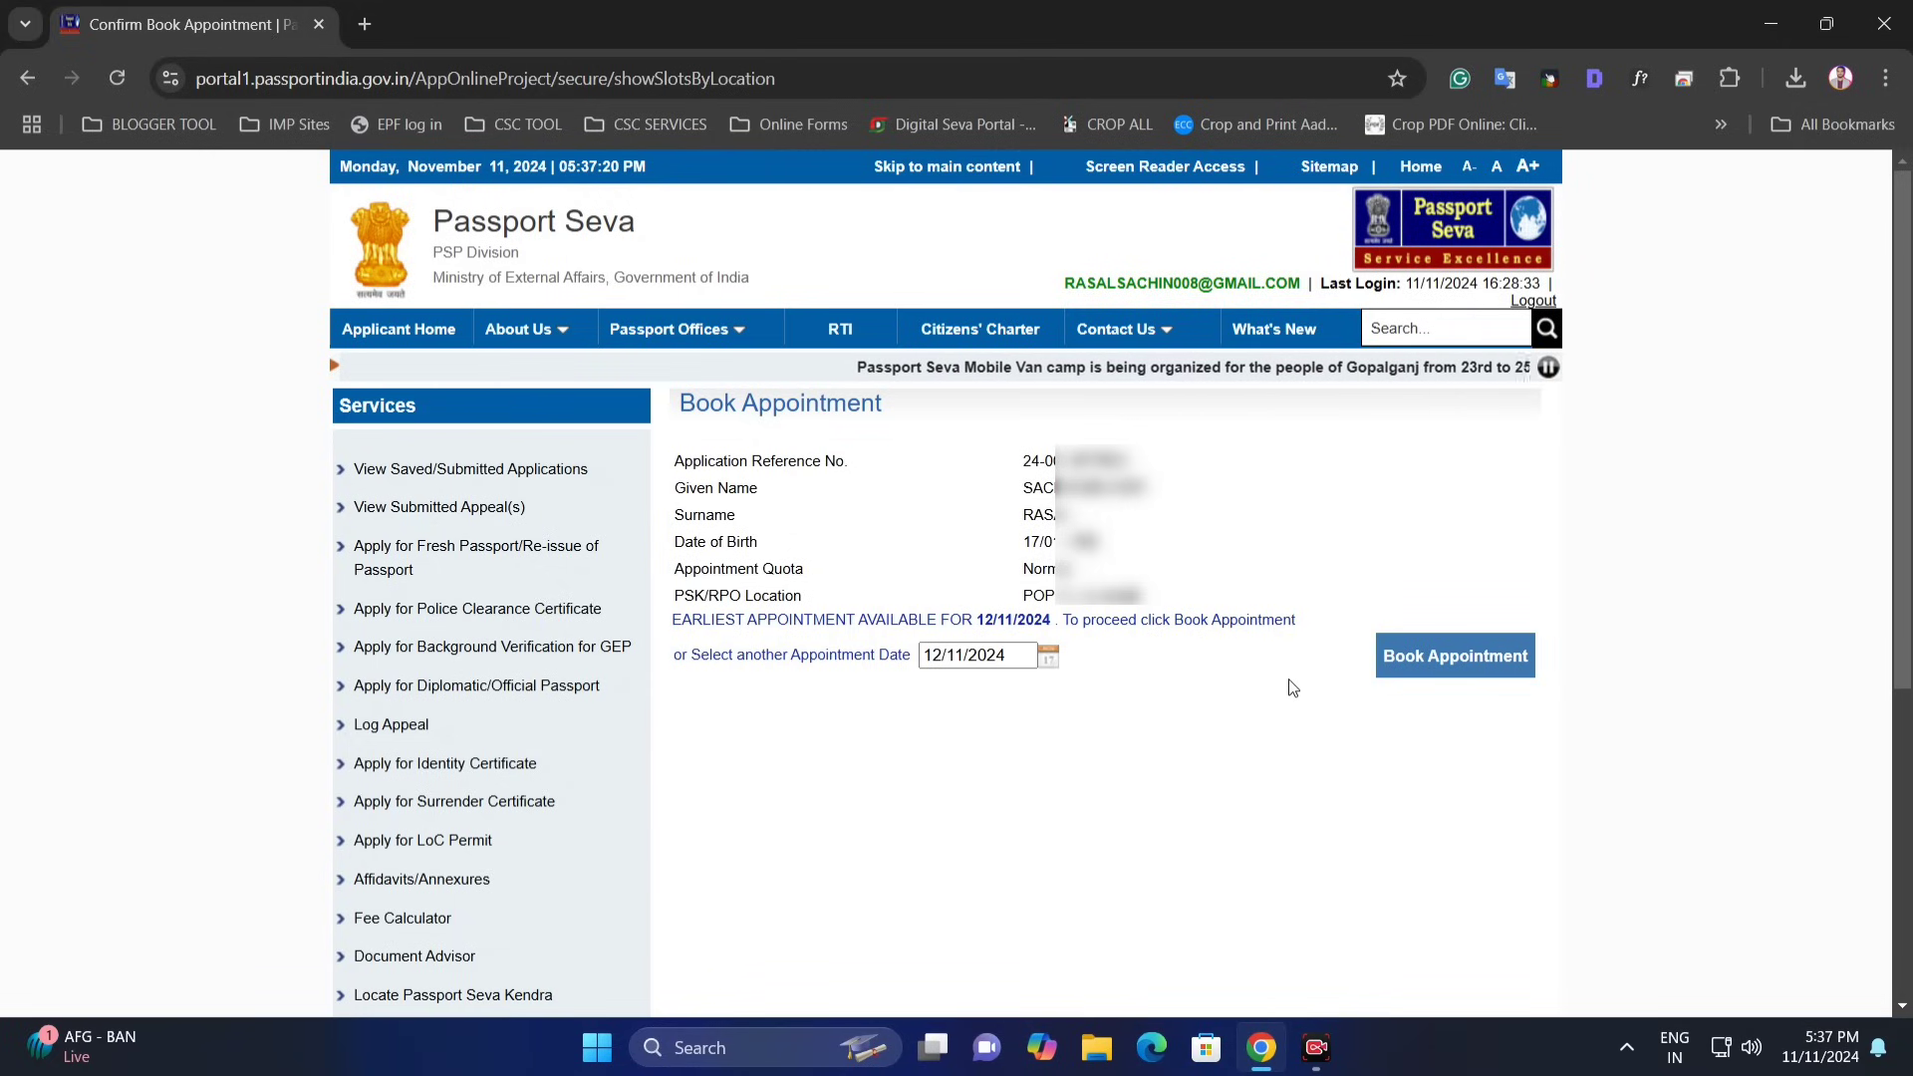
pyautogui.click(1470, 676)
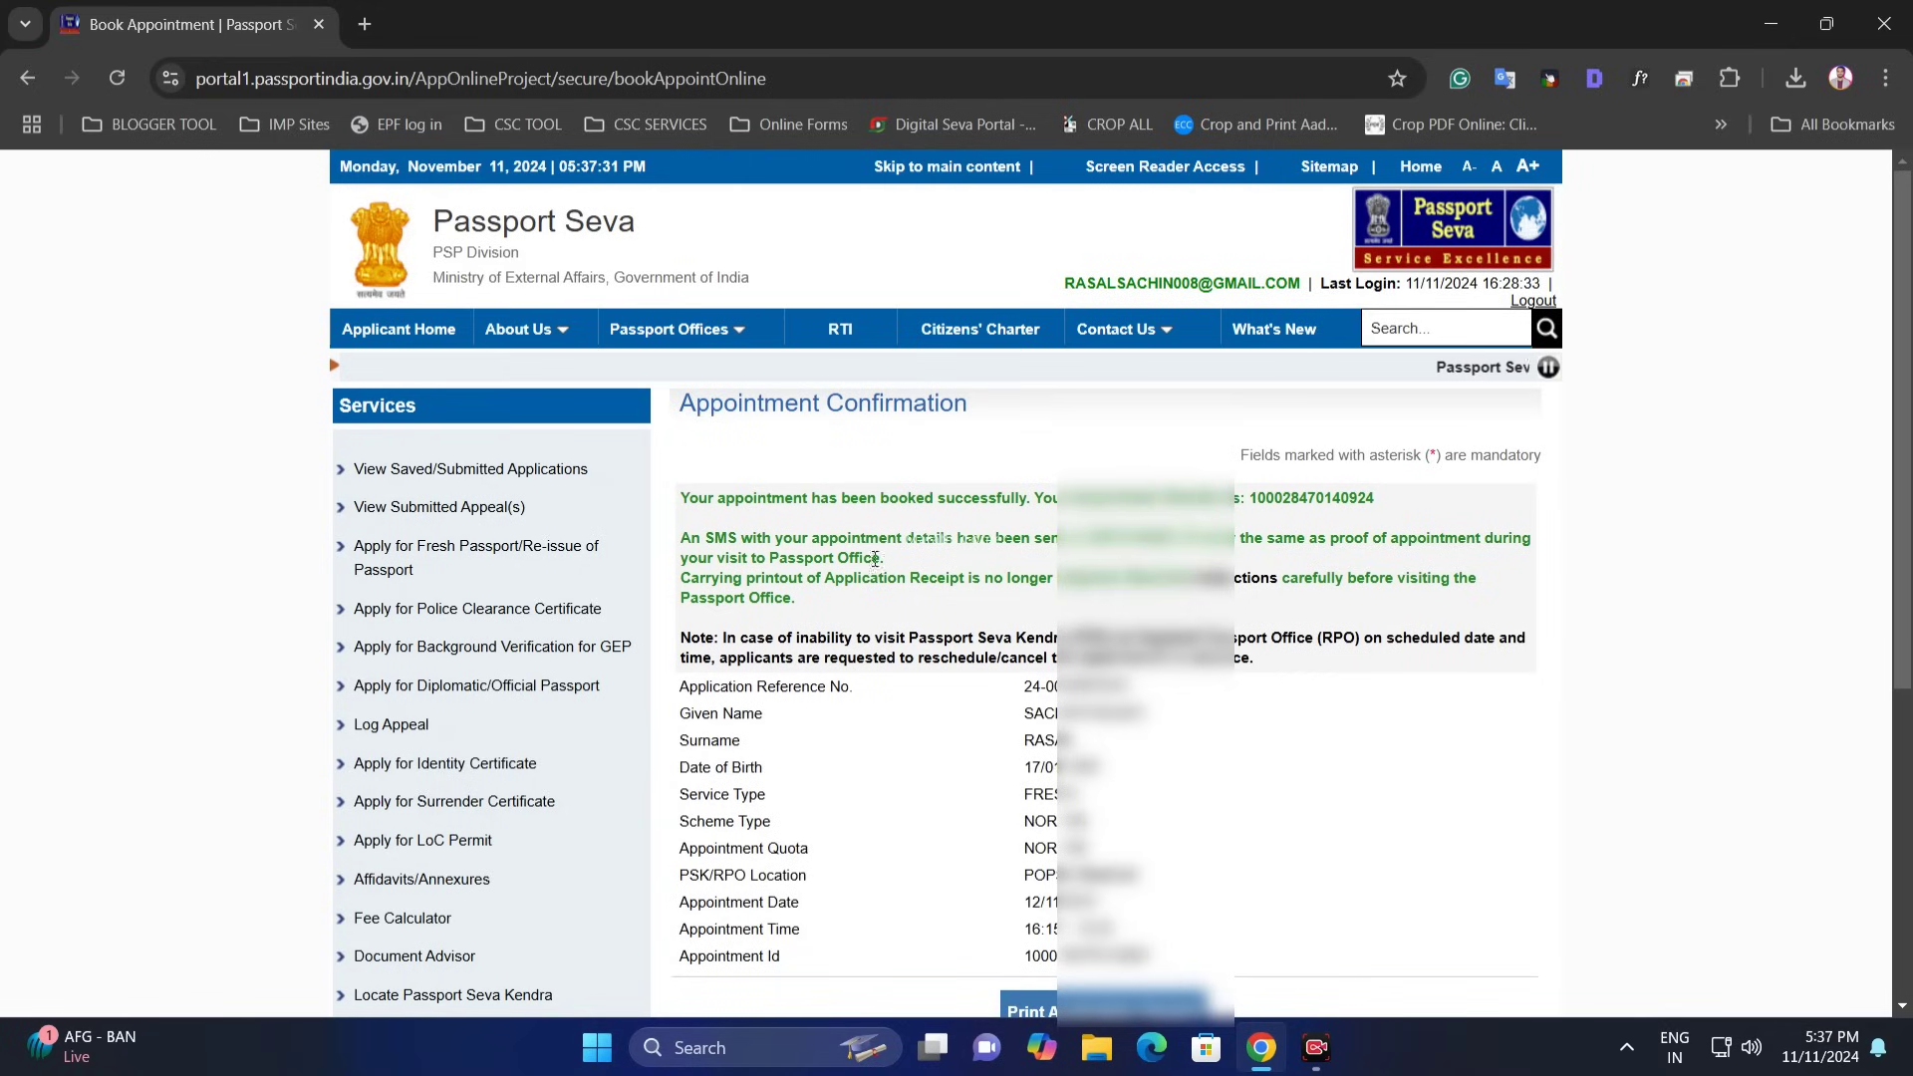
# - Review the booking success message, appointment number and SMS notification on the confirmation page
pyautogui.moveTo(696, 502); pyautogui.dragTo(1376, 498)
pyautogui.click(1211, 498)
pyautogui.click(1338, 513)
pyautogui.scroll(-1, 696, 421)
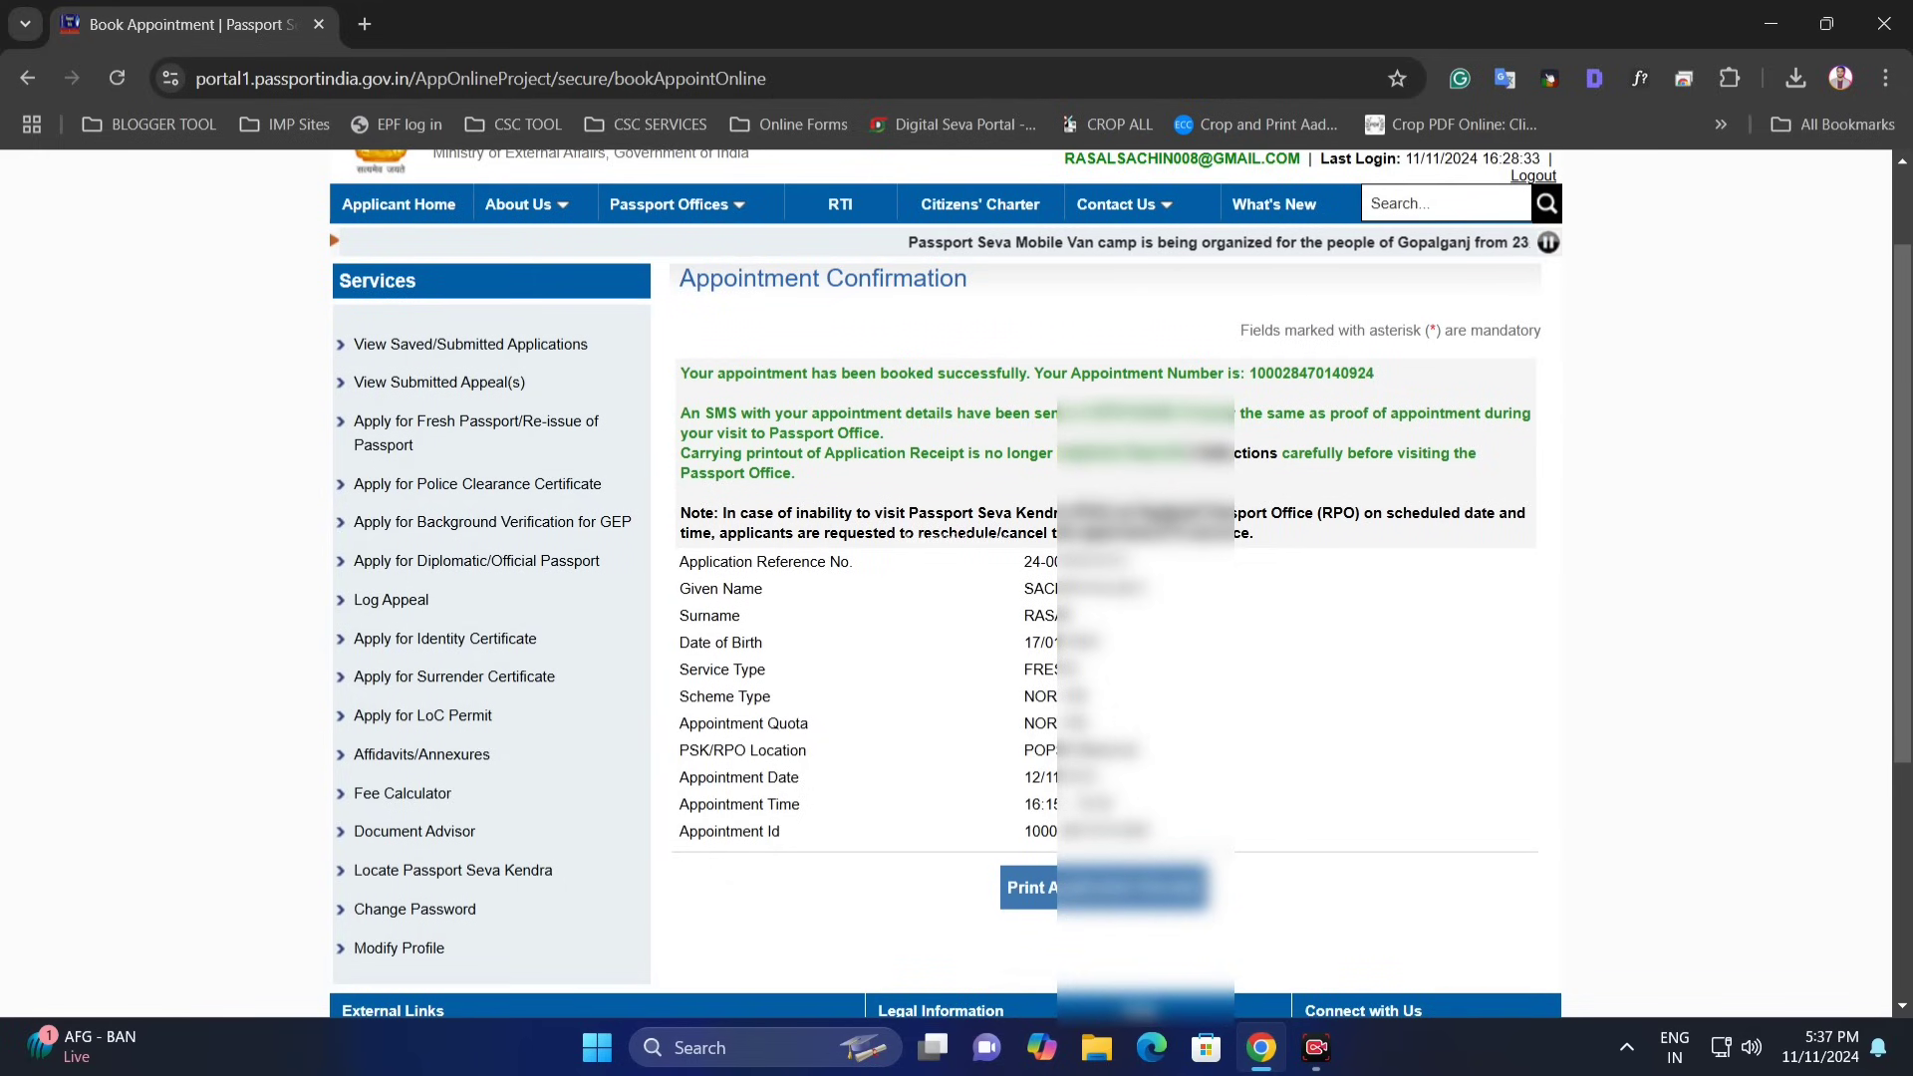
pyautogui.moveTo(696, 421); pyautogui.dragTo(1341, 414)
pyautogui.click(1325, 415)
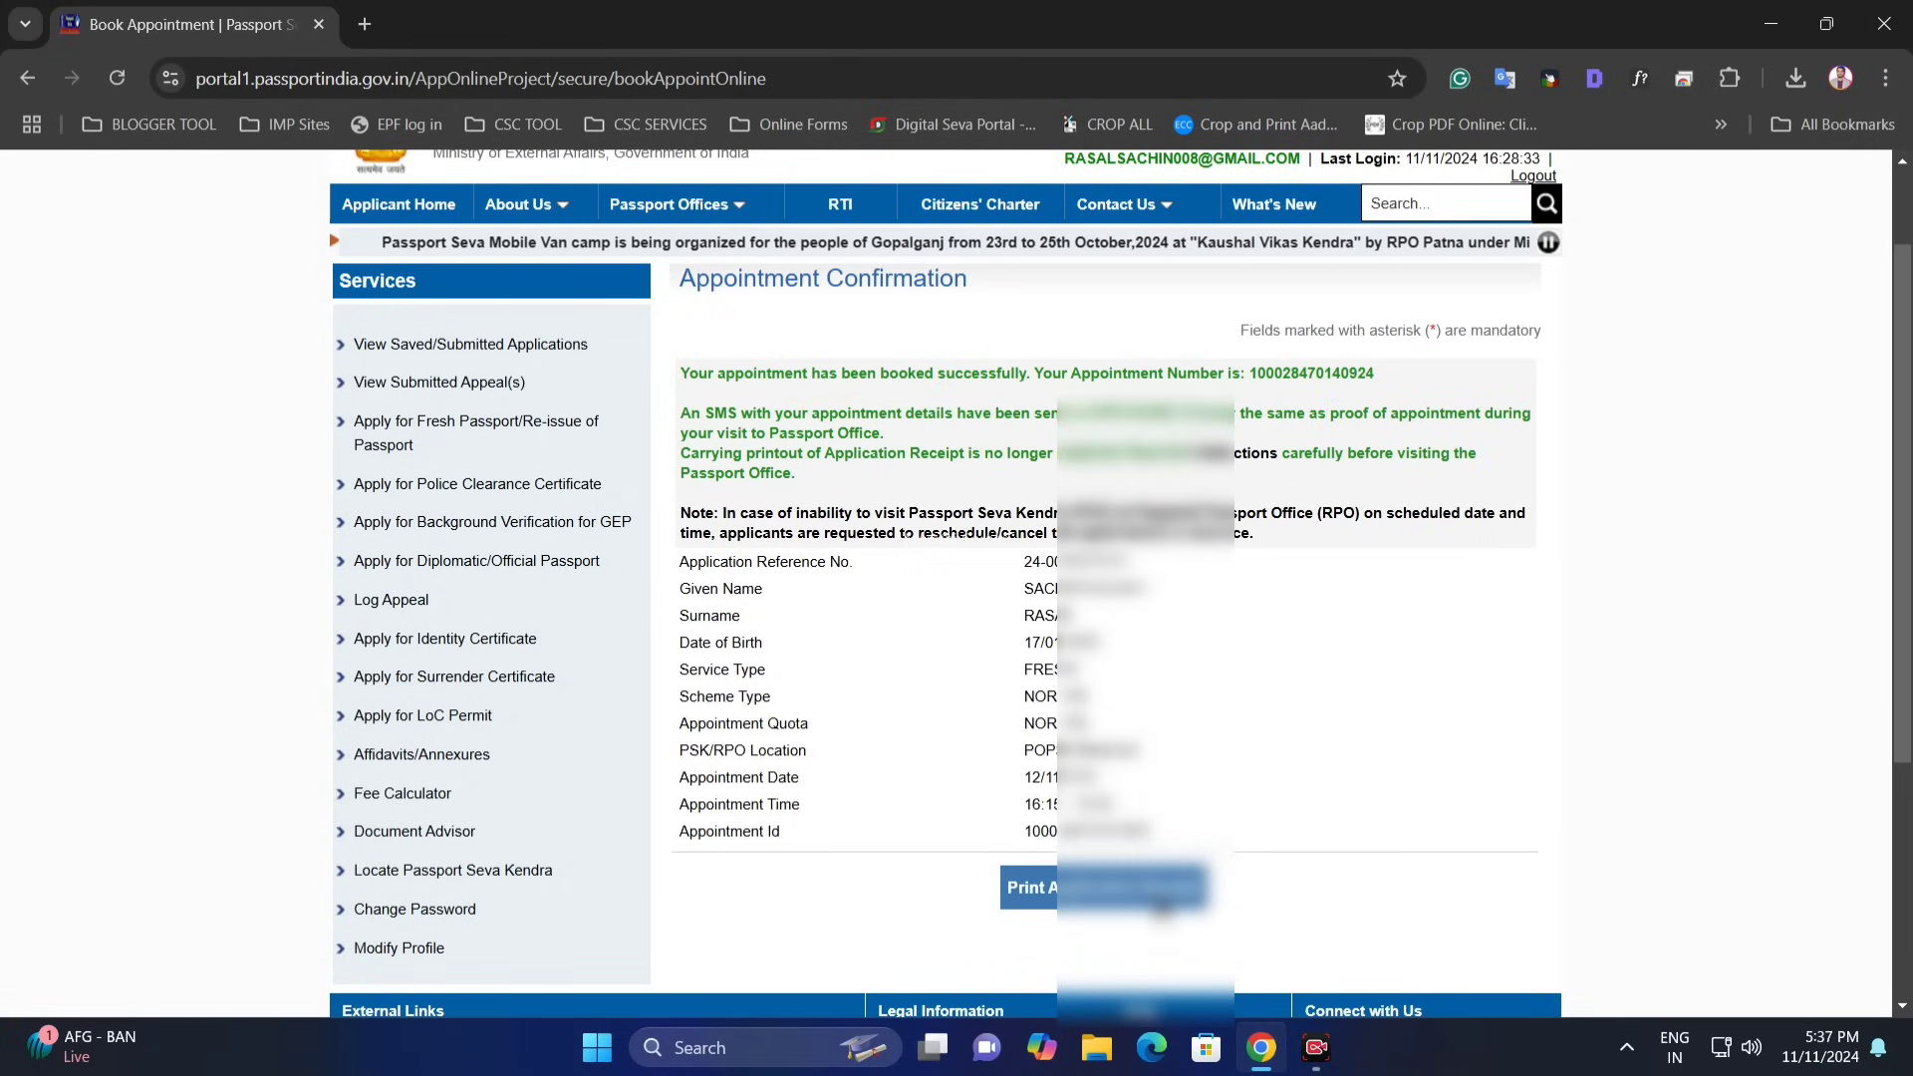
# - Print the appointment receipt for the 12/11/2024 booking
pyautogui.click(1030, 887)
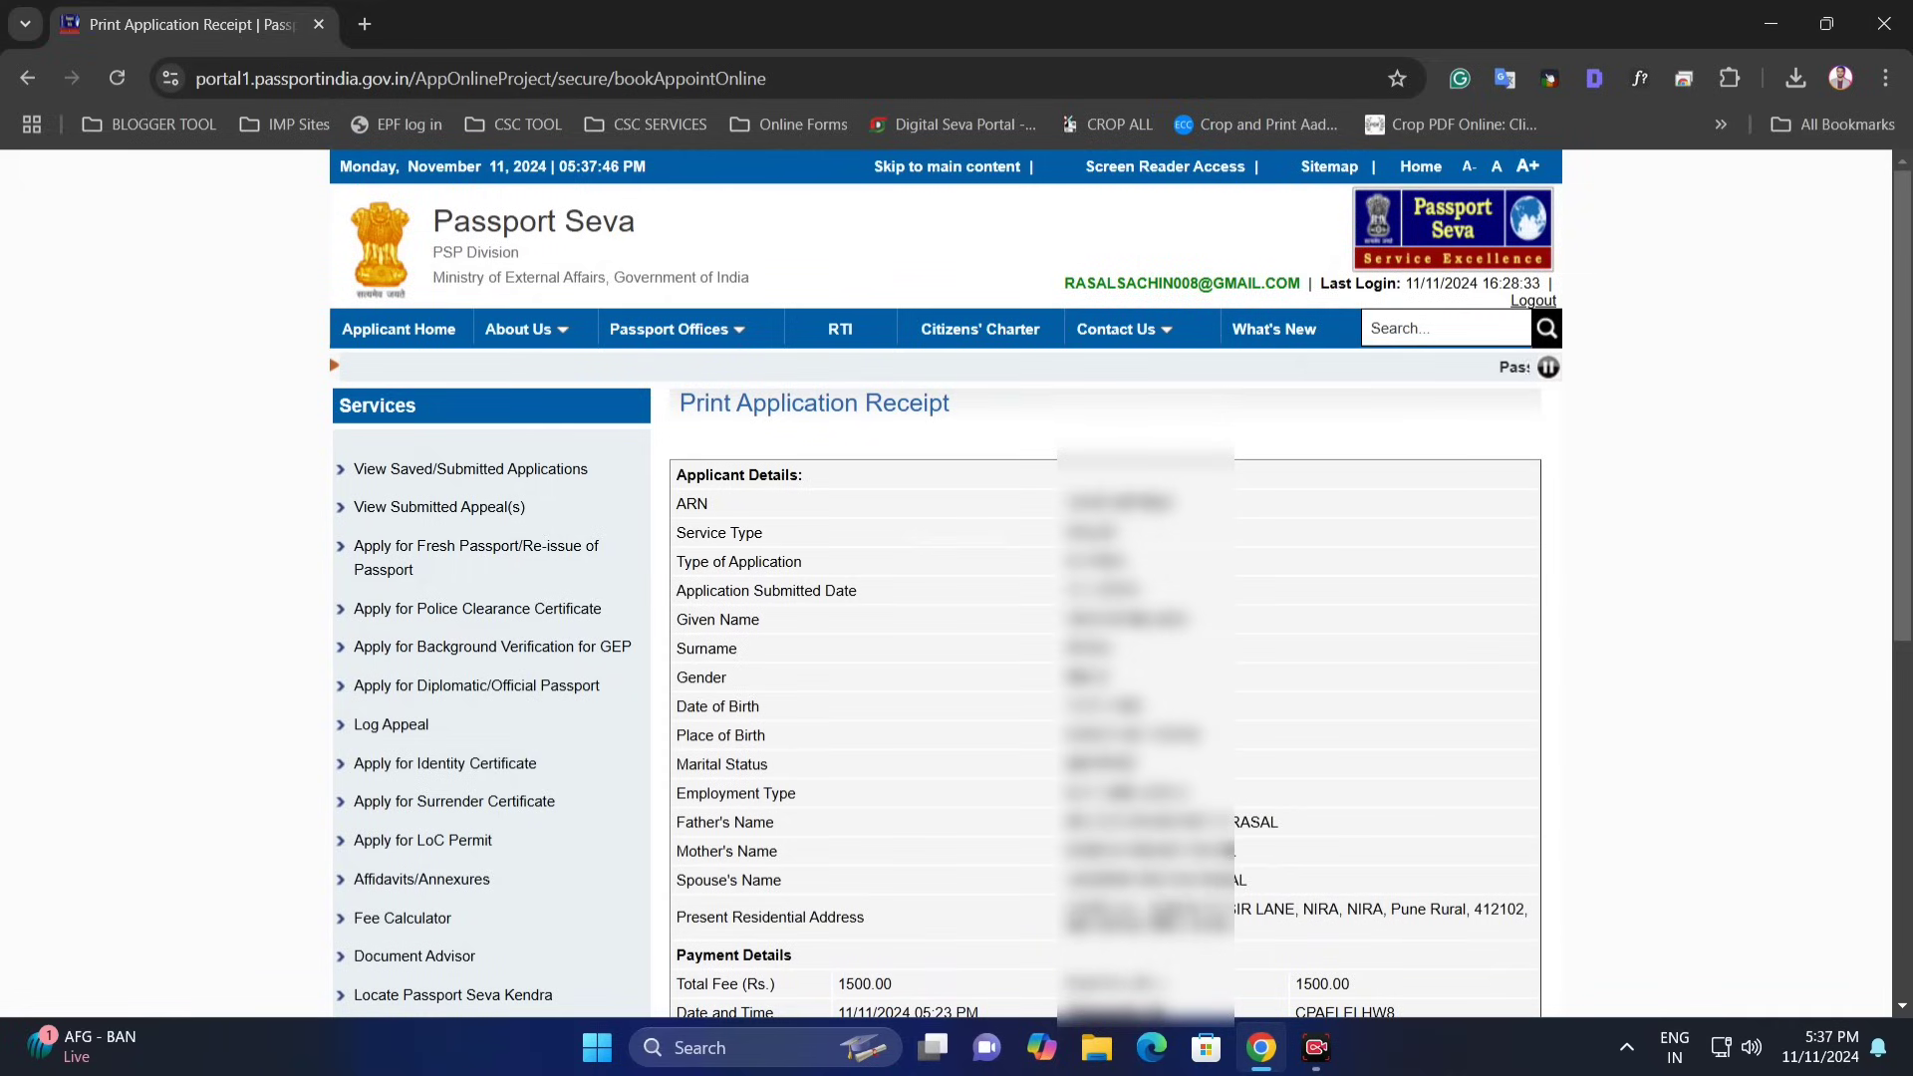
pyautogui.scroll(-4, 992, 624)
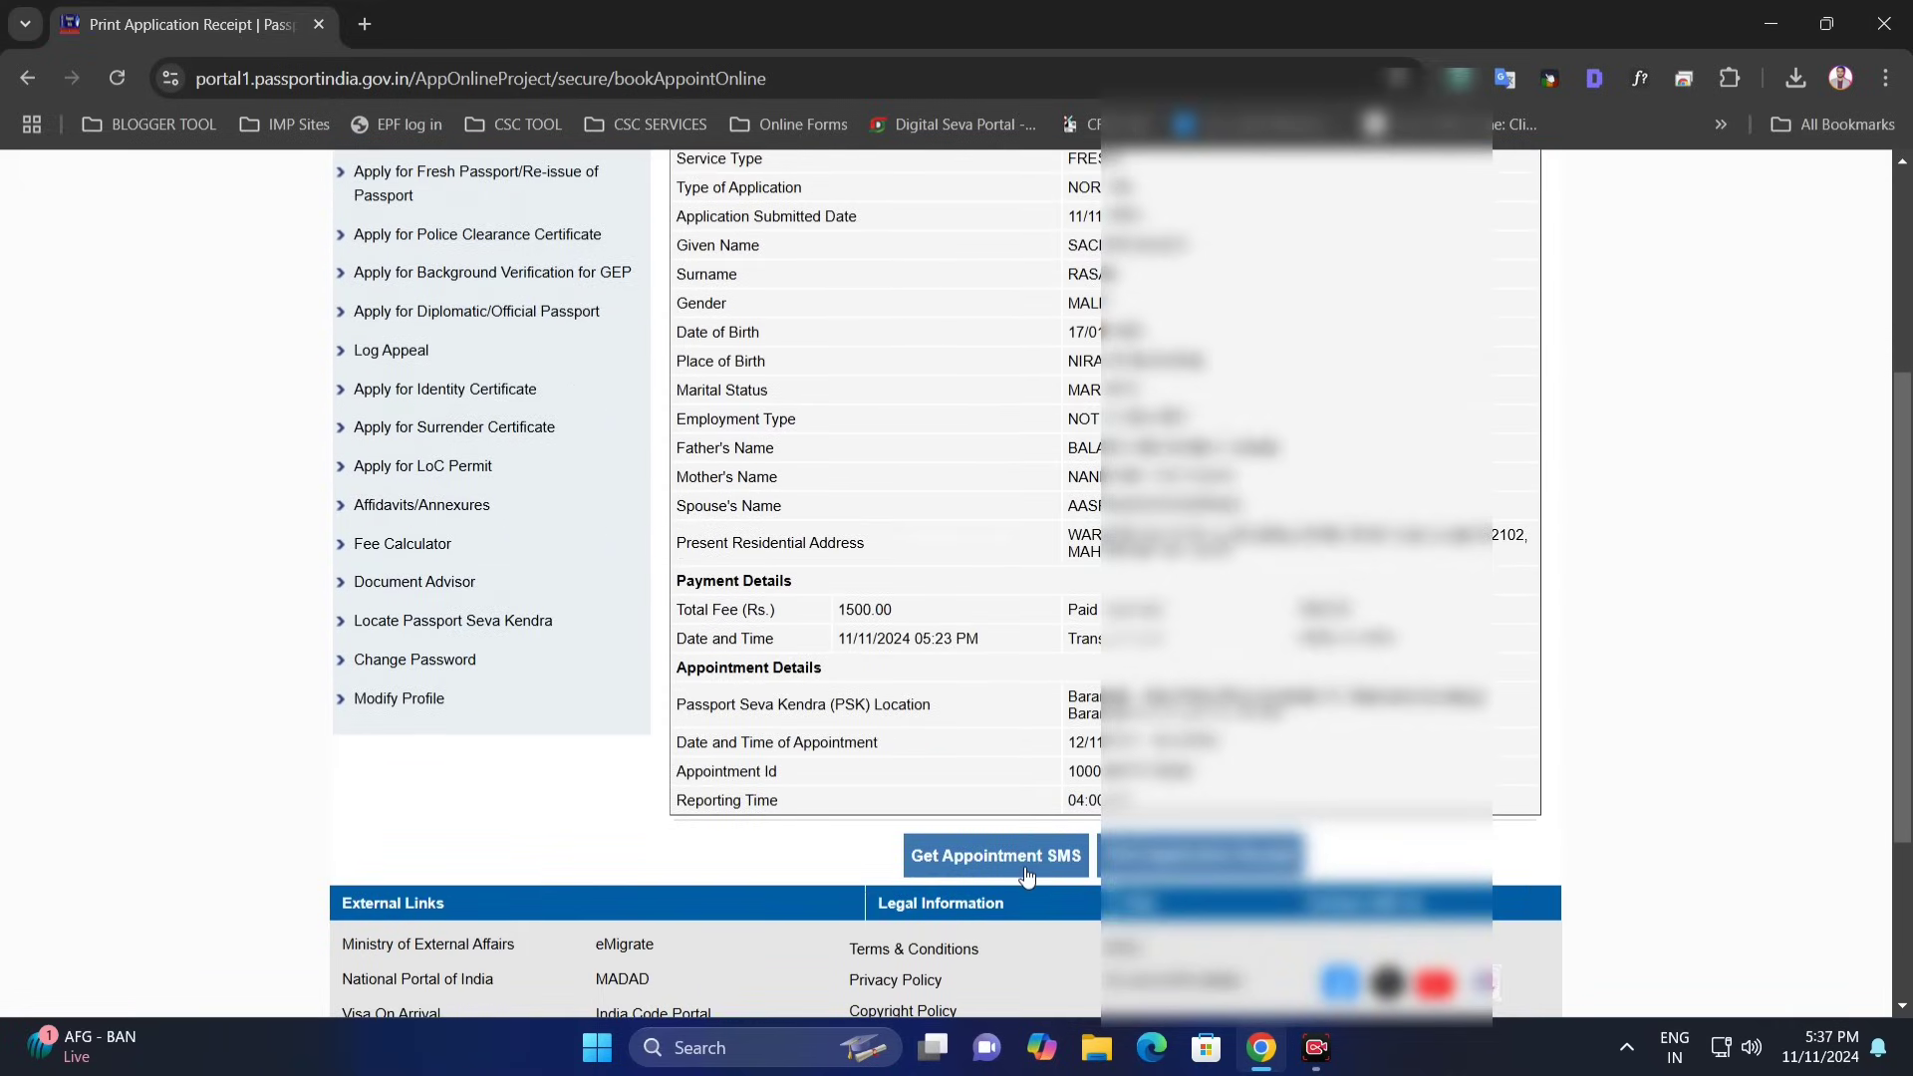
pyautogui.click(1232, 873)
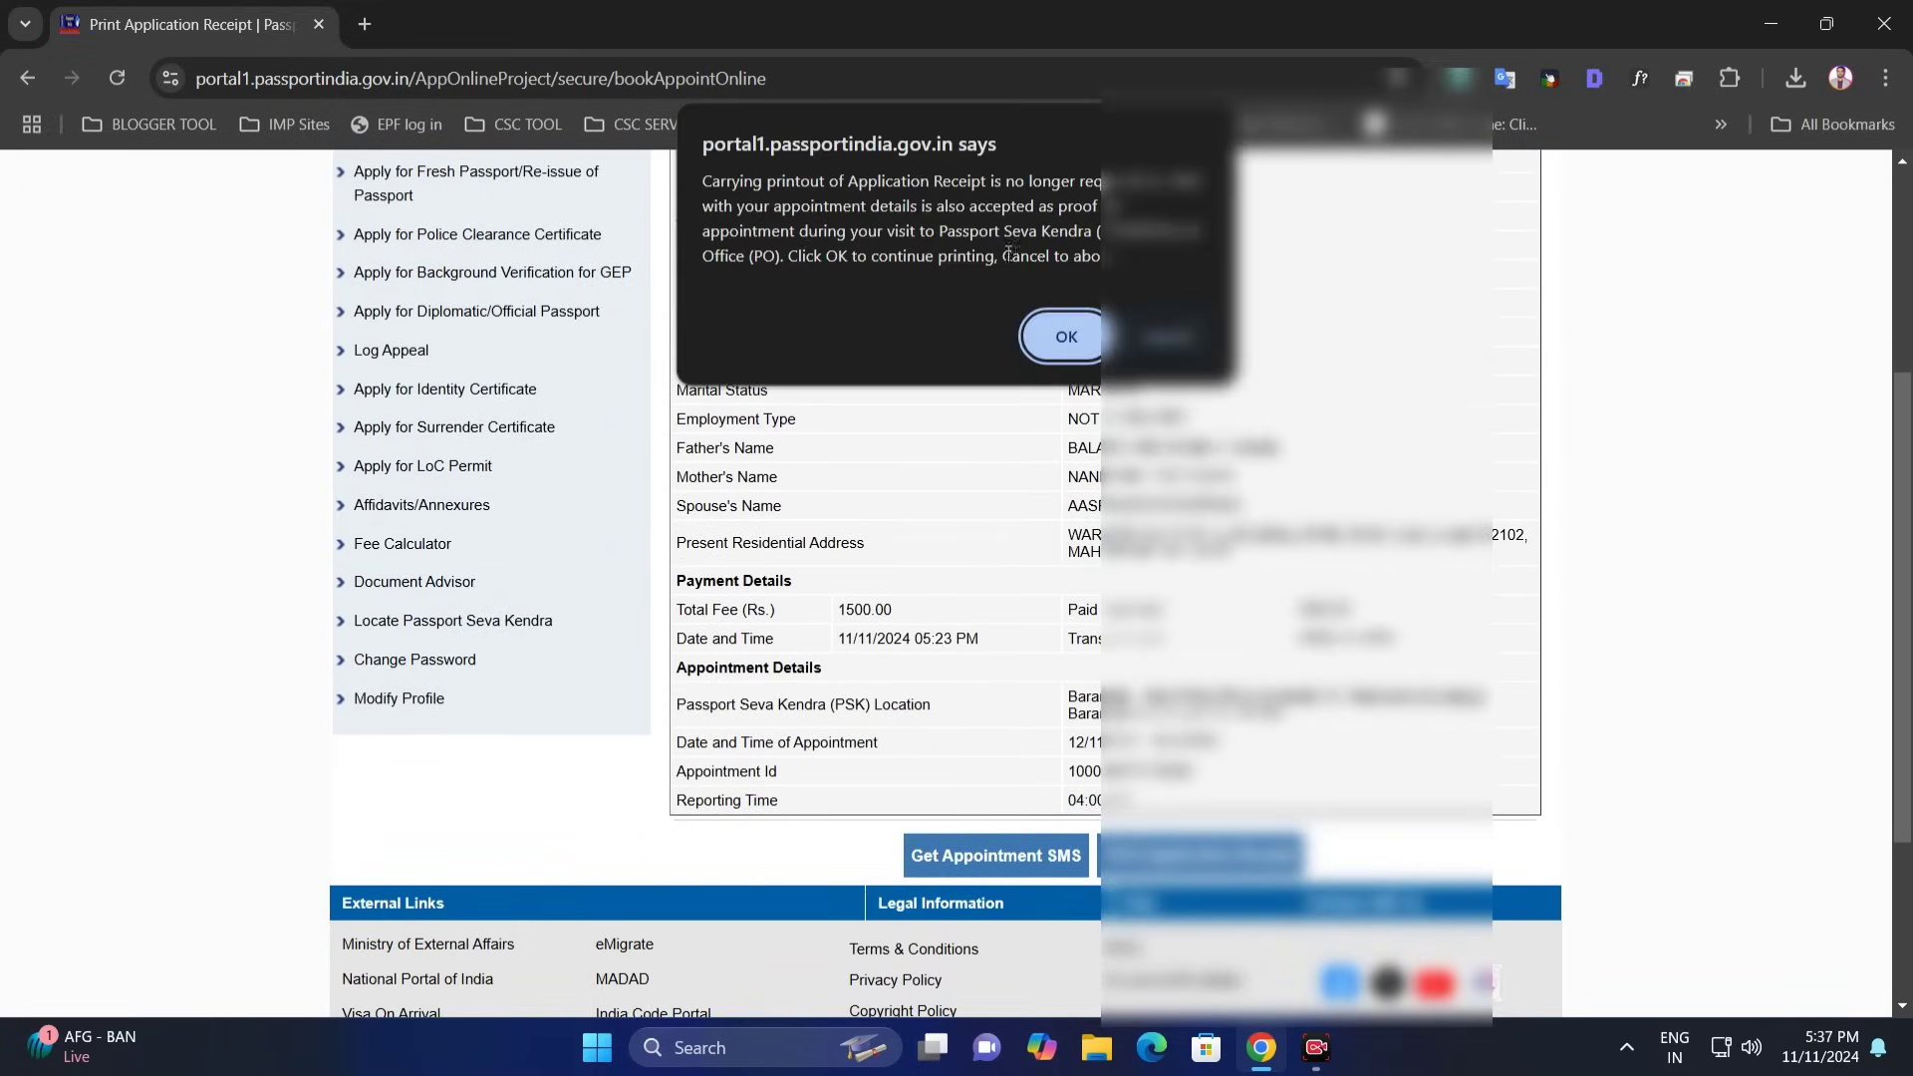
pyautogui.click(1062, 336)
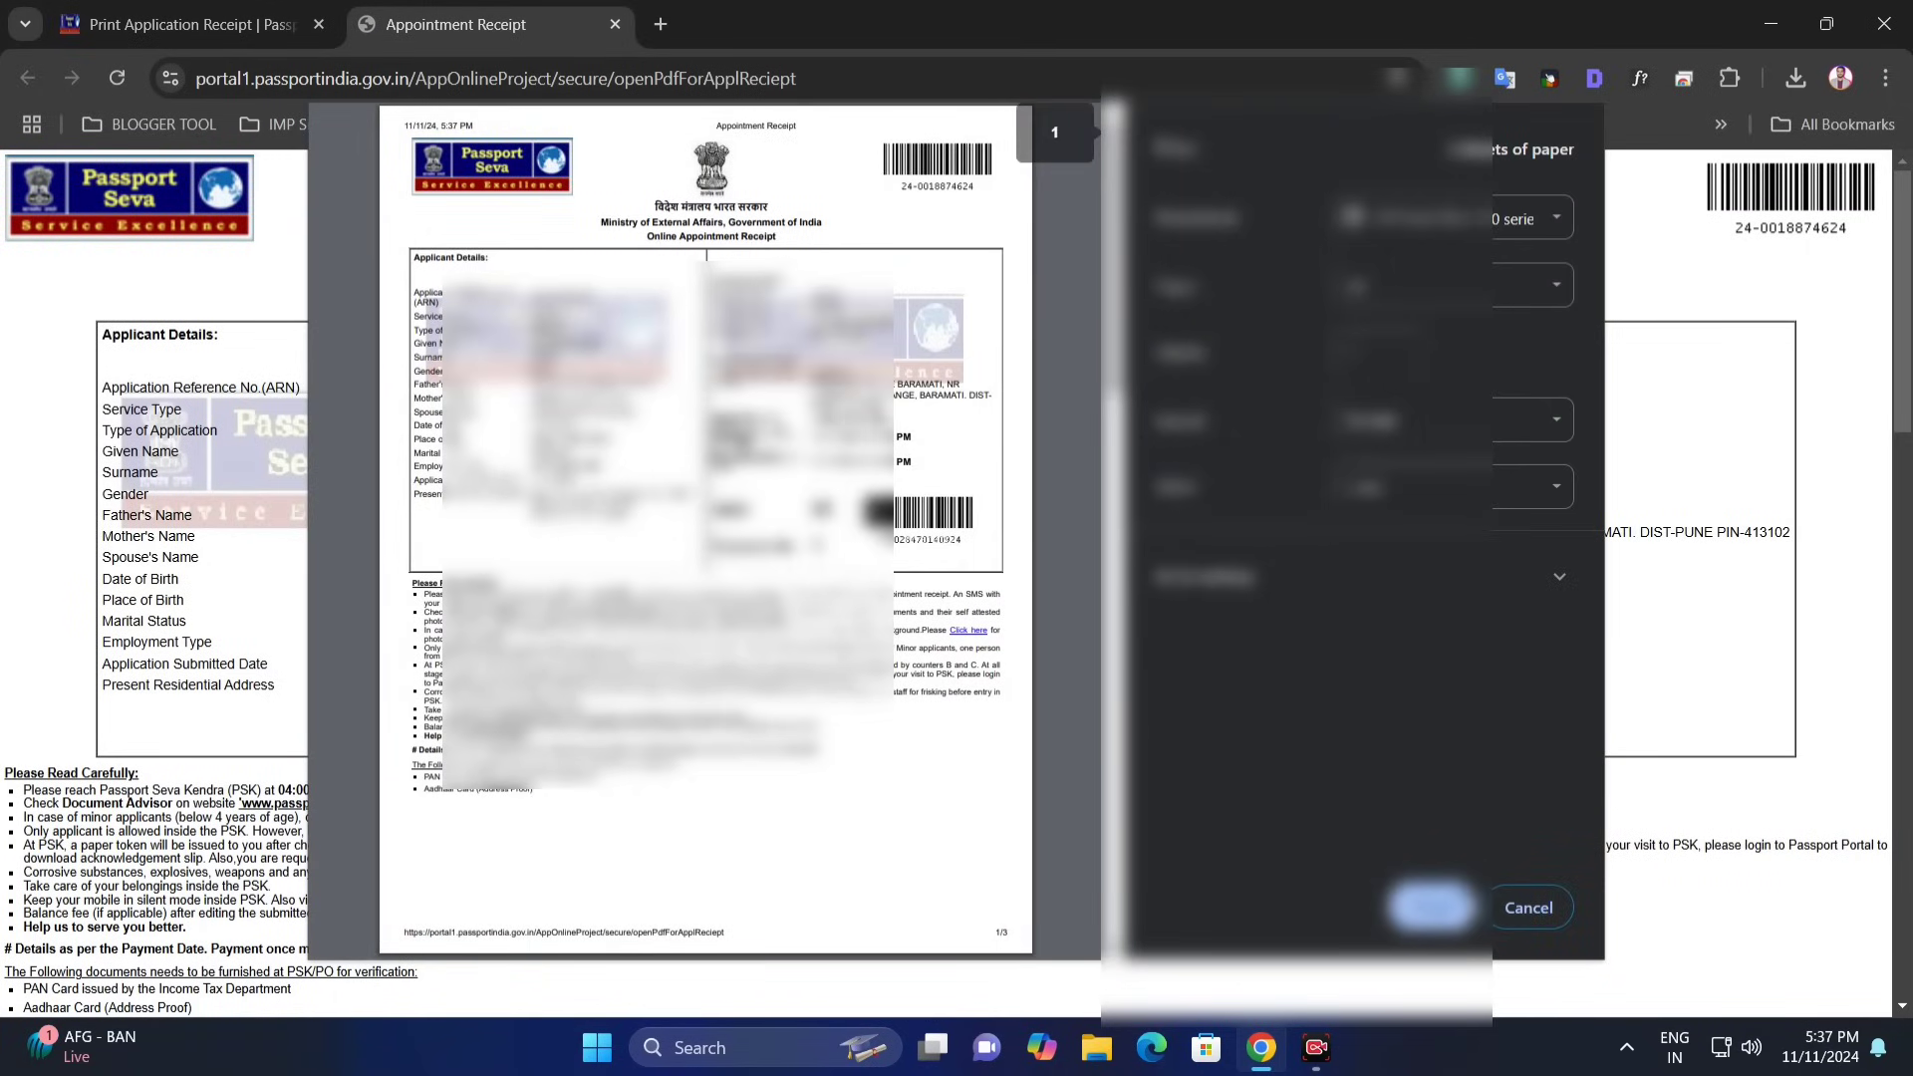
pyautogui.press('Return')
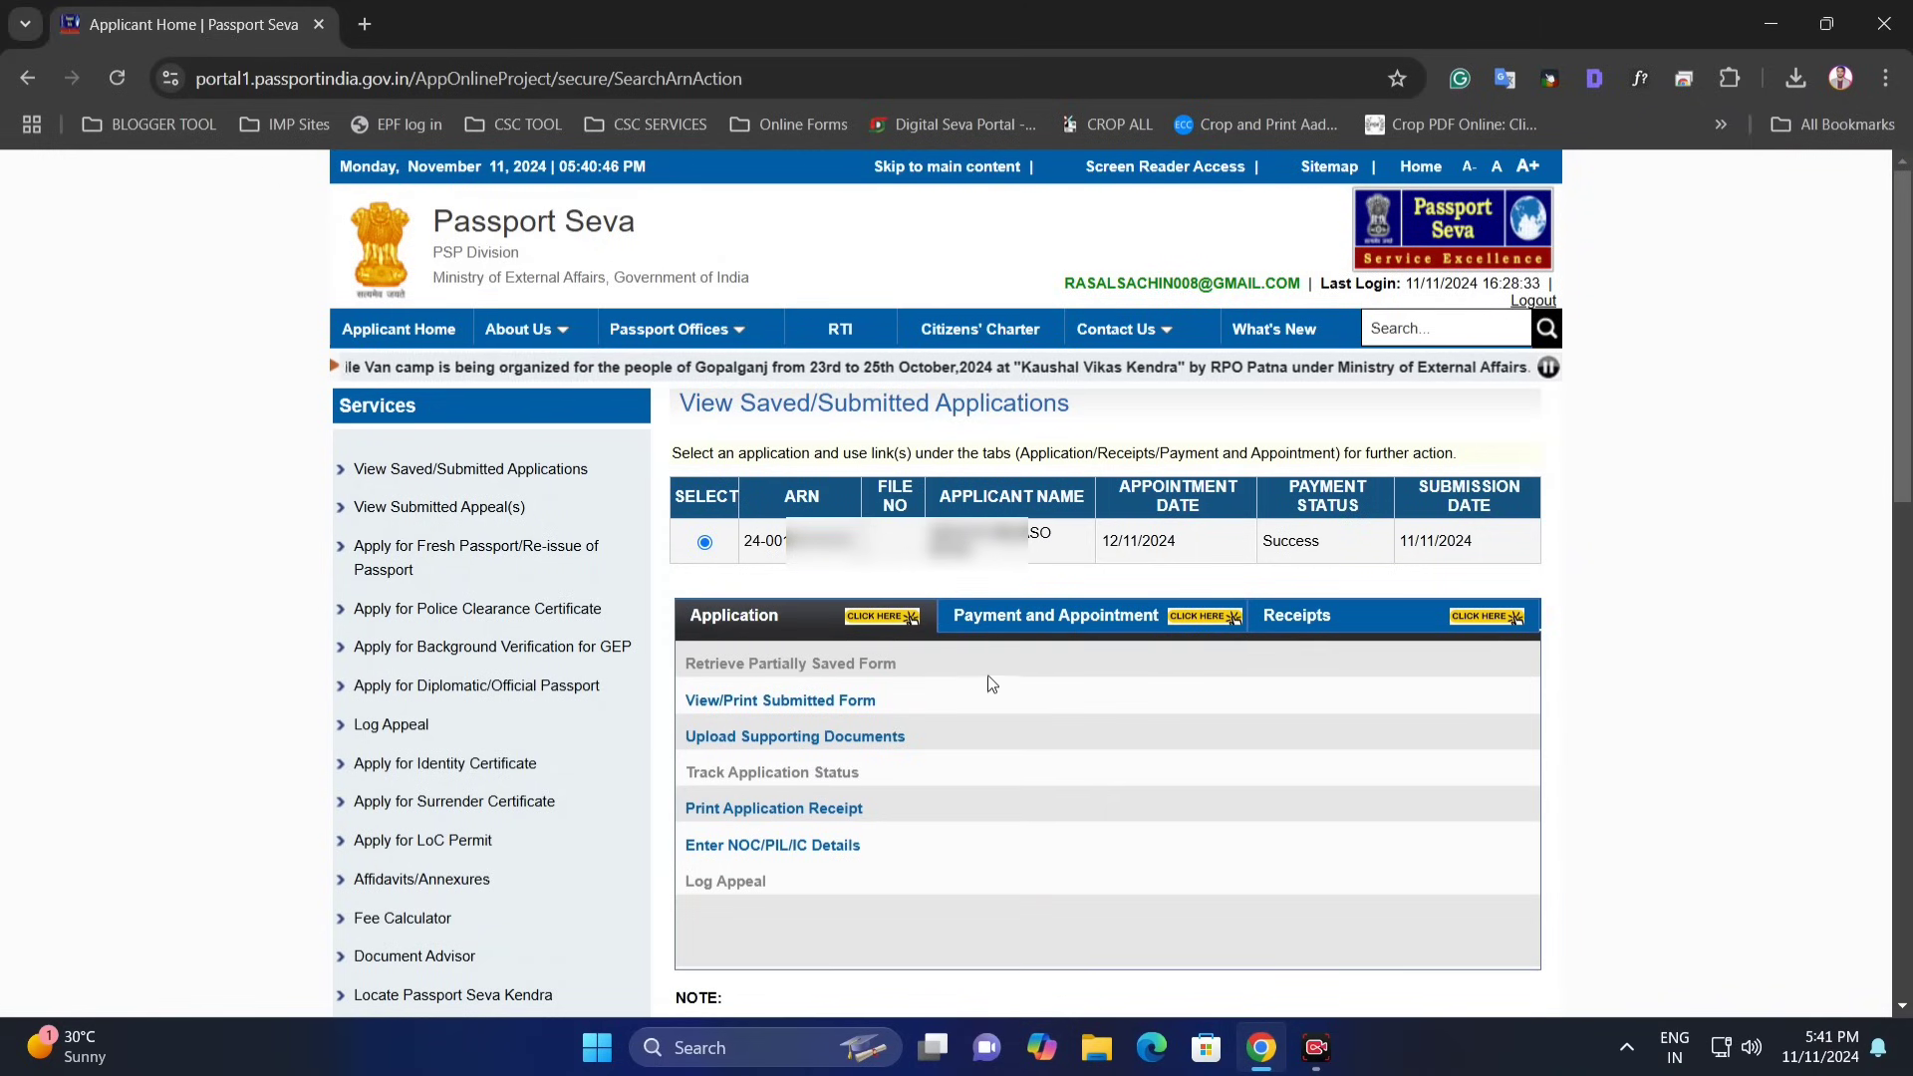
# - Open the Payment Receipt (Payment made Online/Challan) from the Receipts tab
pyautogui.click(1030, 620)
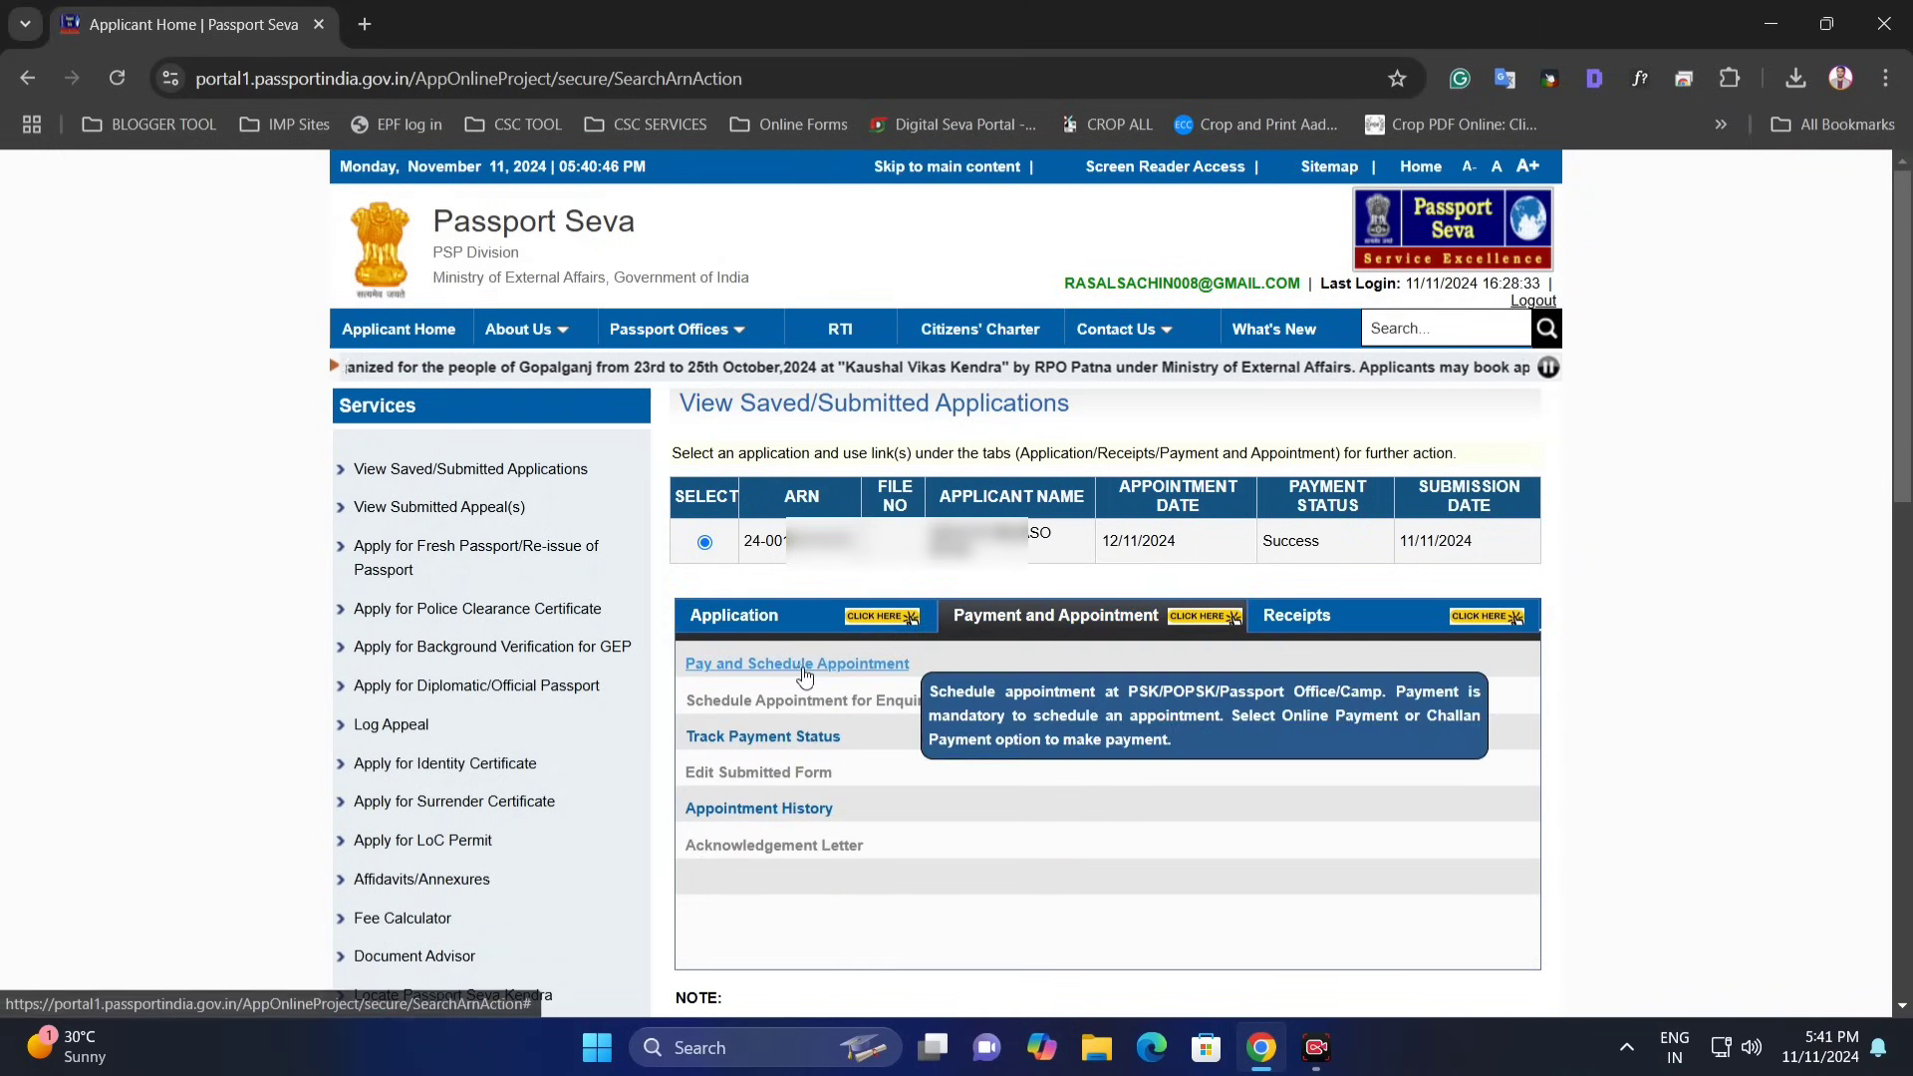
pyautogui.click(835, 620)
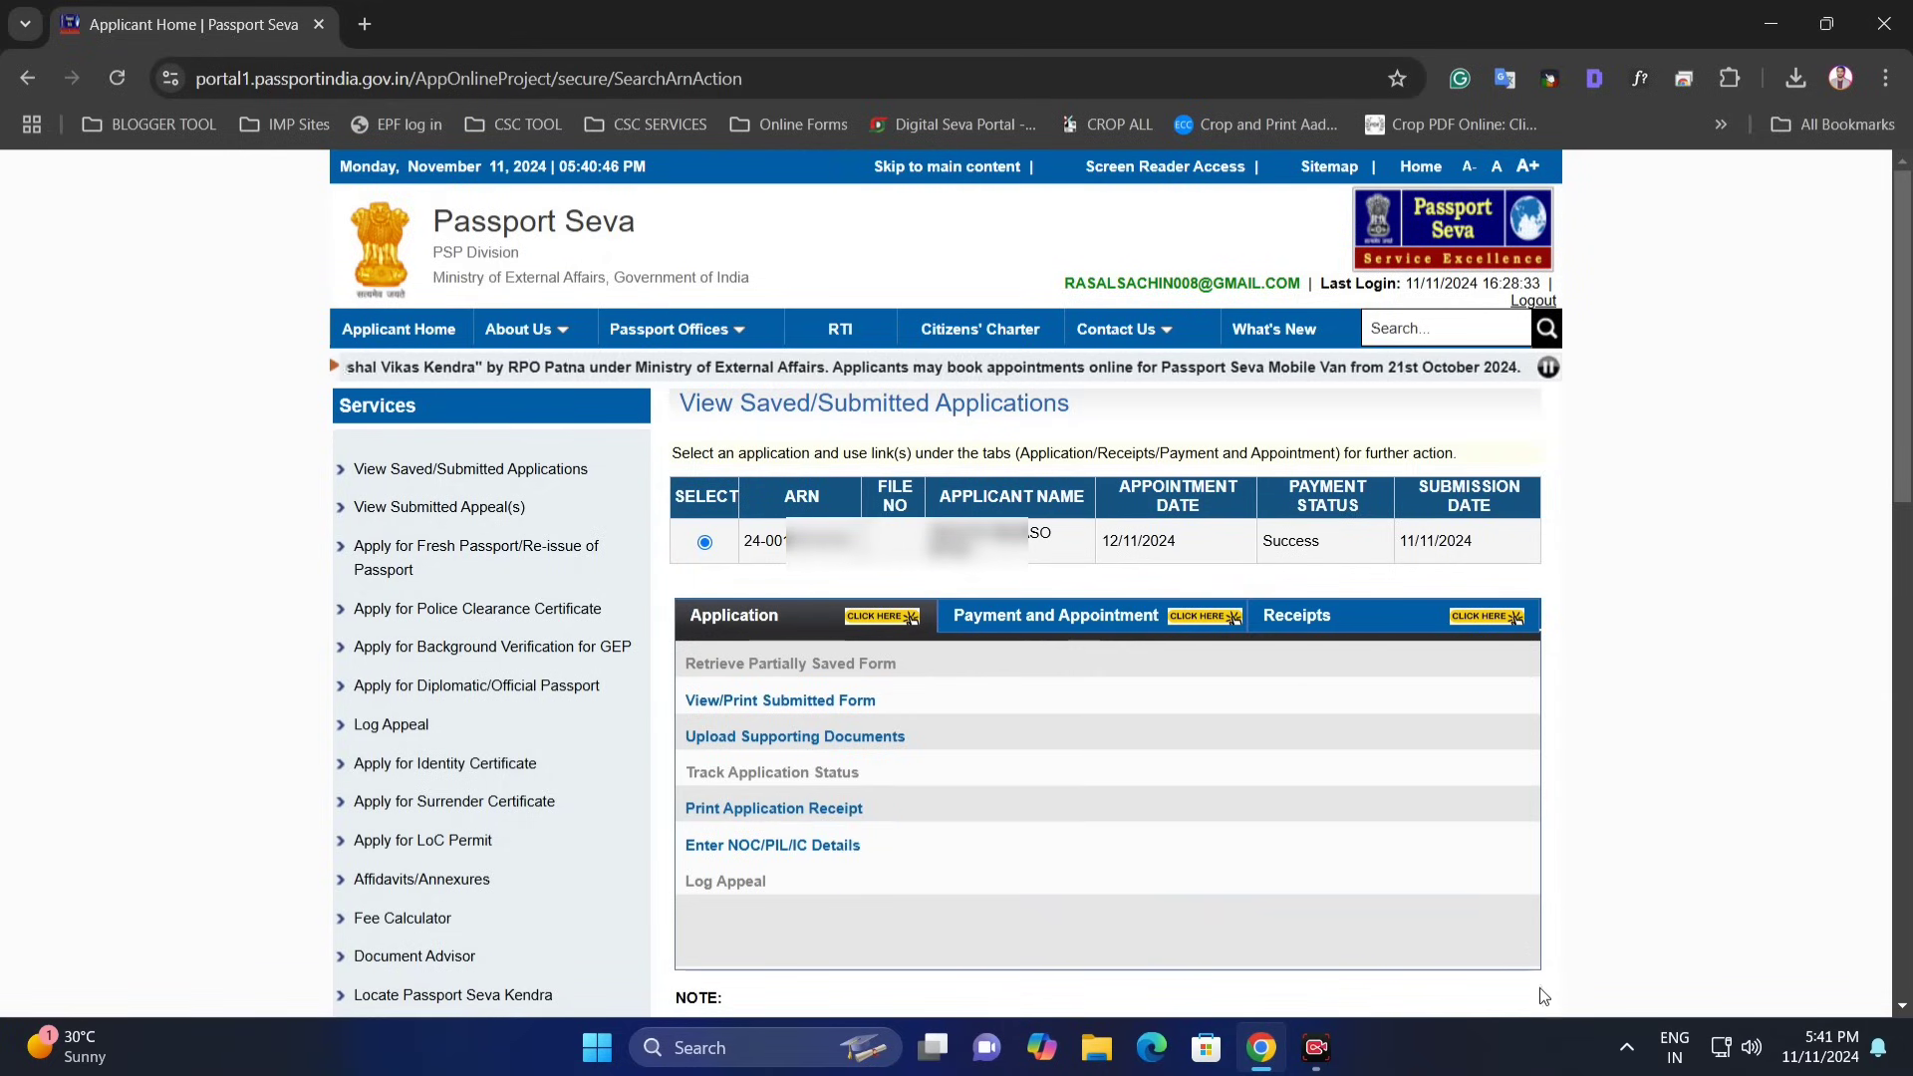
pyautogui.click(1141, 619)
pyautogui.click(1314, 621)
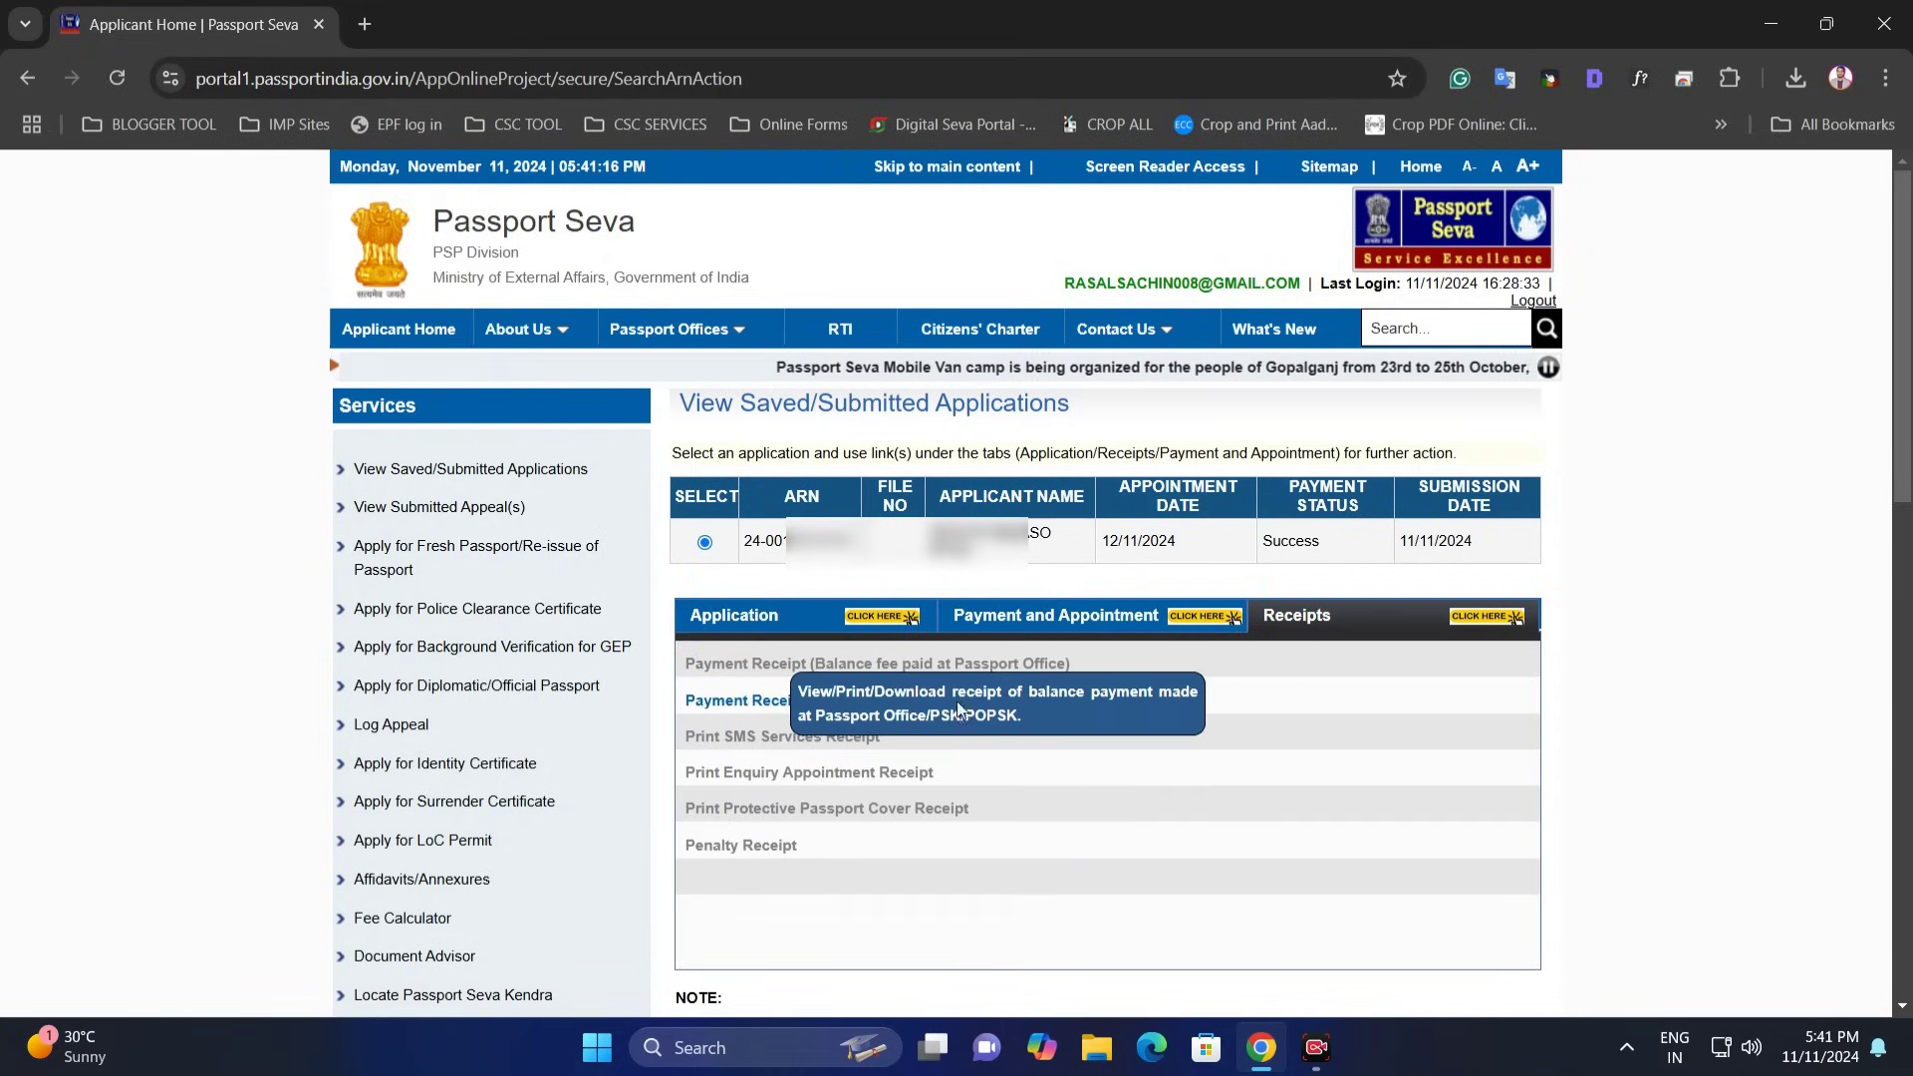
pyautogui.click(846, 703)
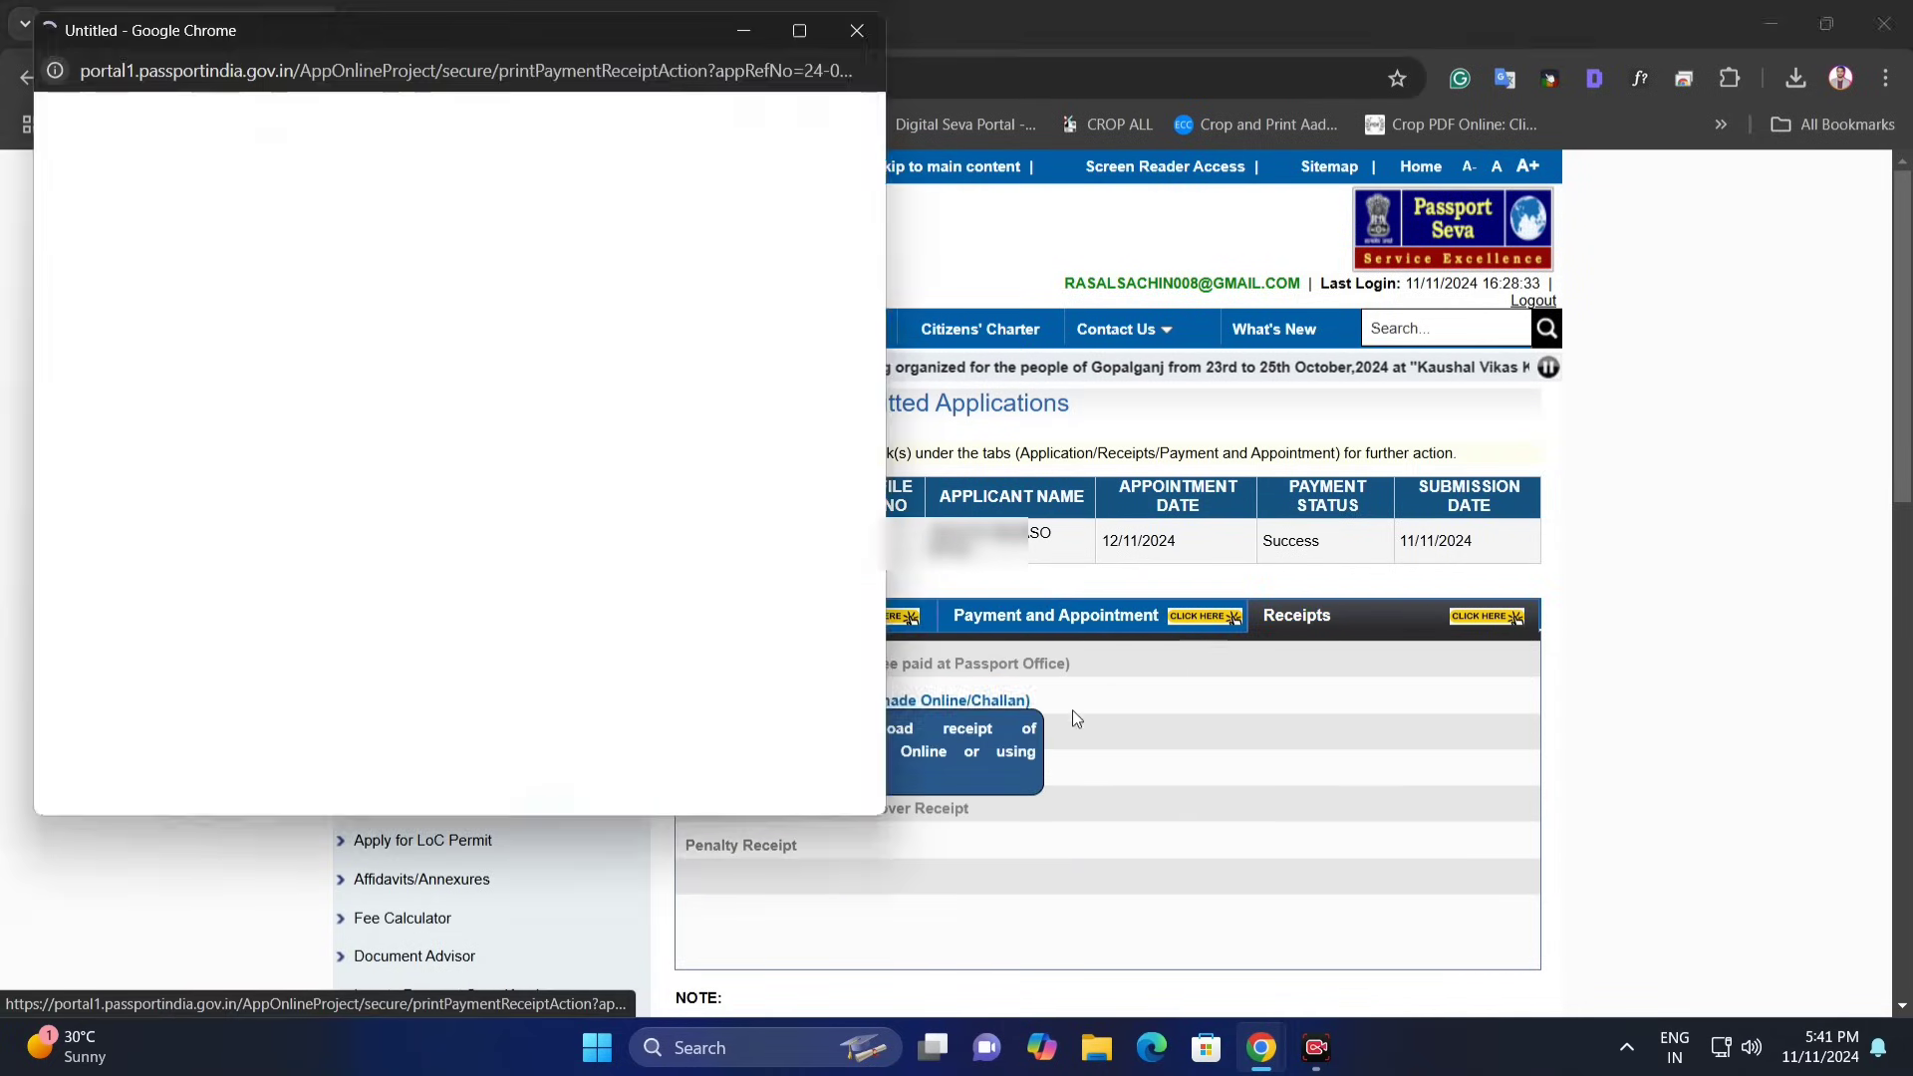
# - Print the online payment receipt and close its window
pyautogui.click(311, 728)
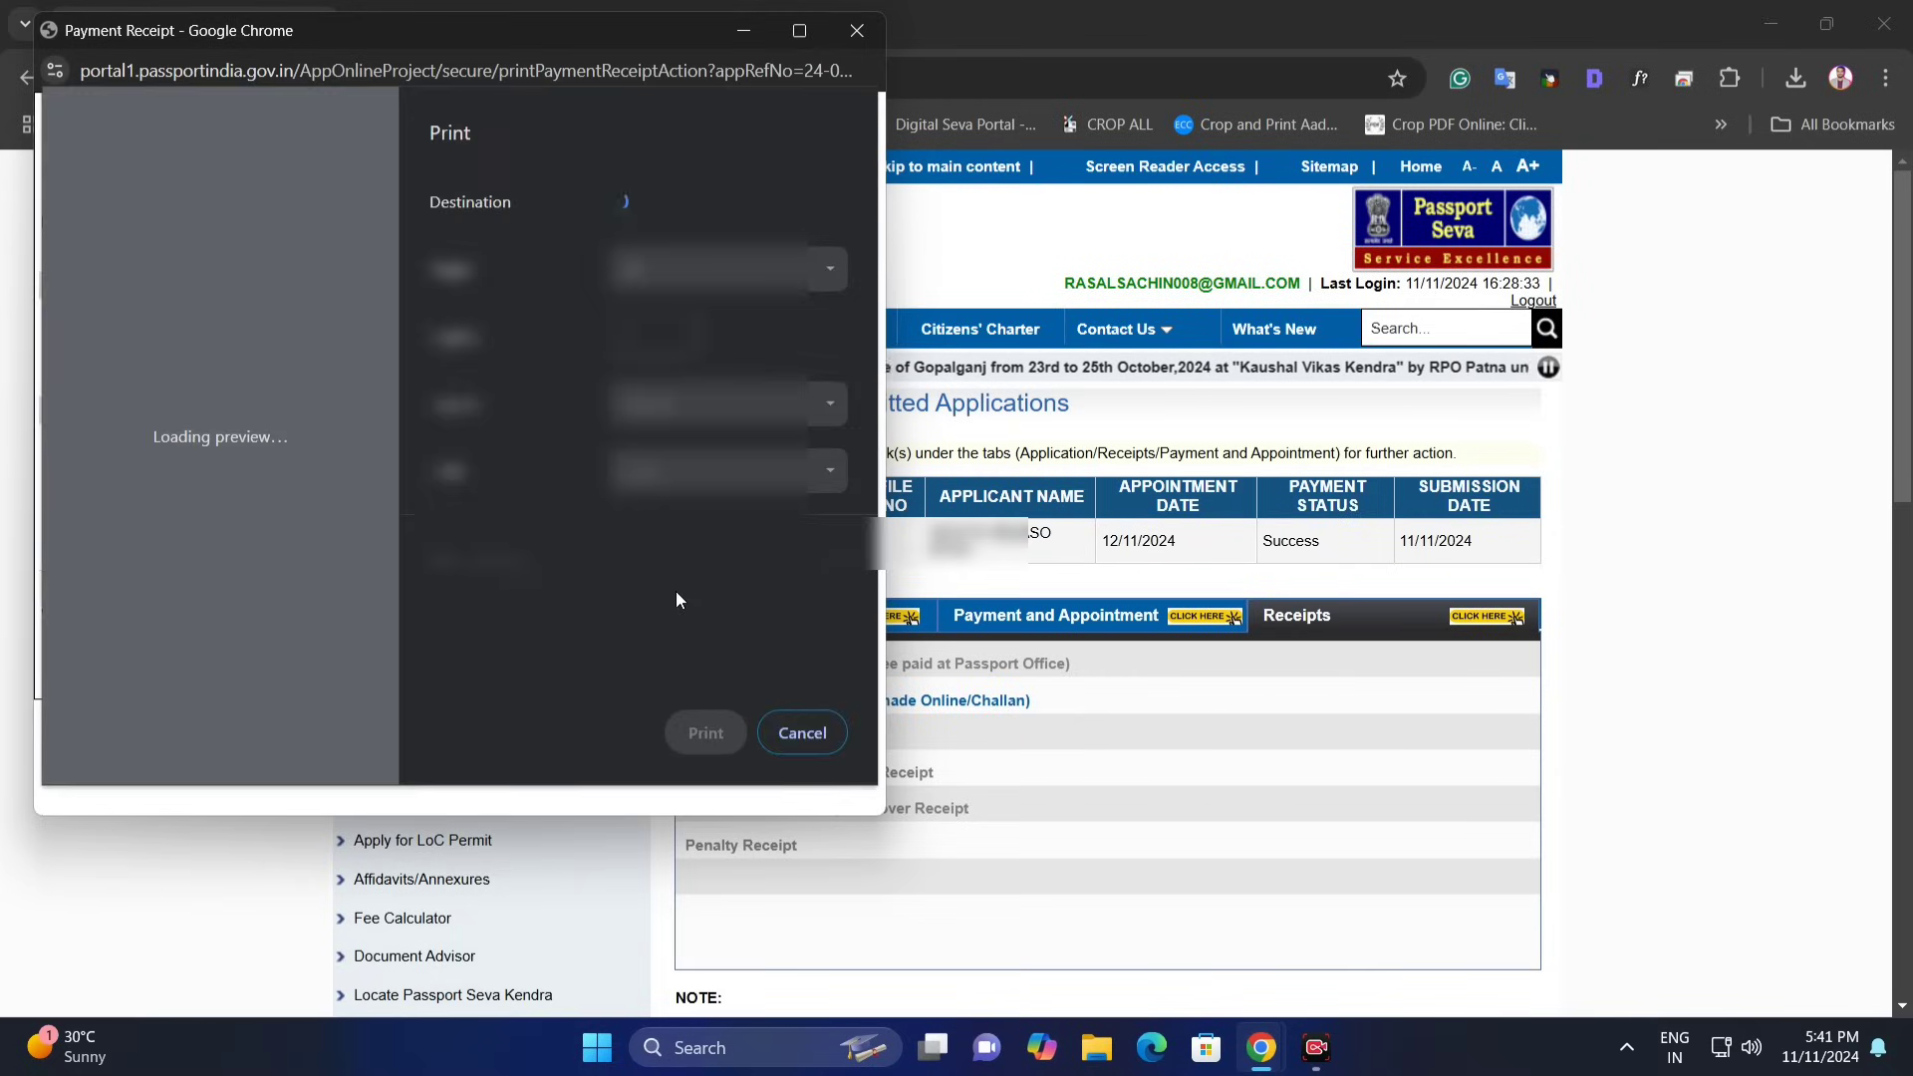
pyautogui.click(707, 735)
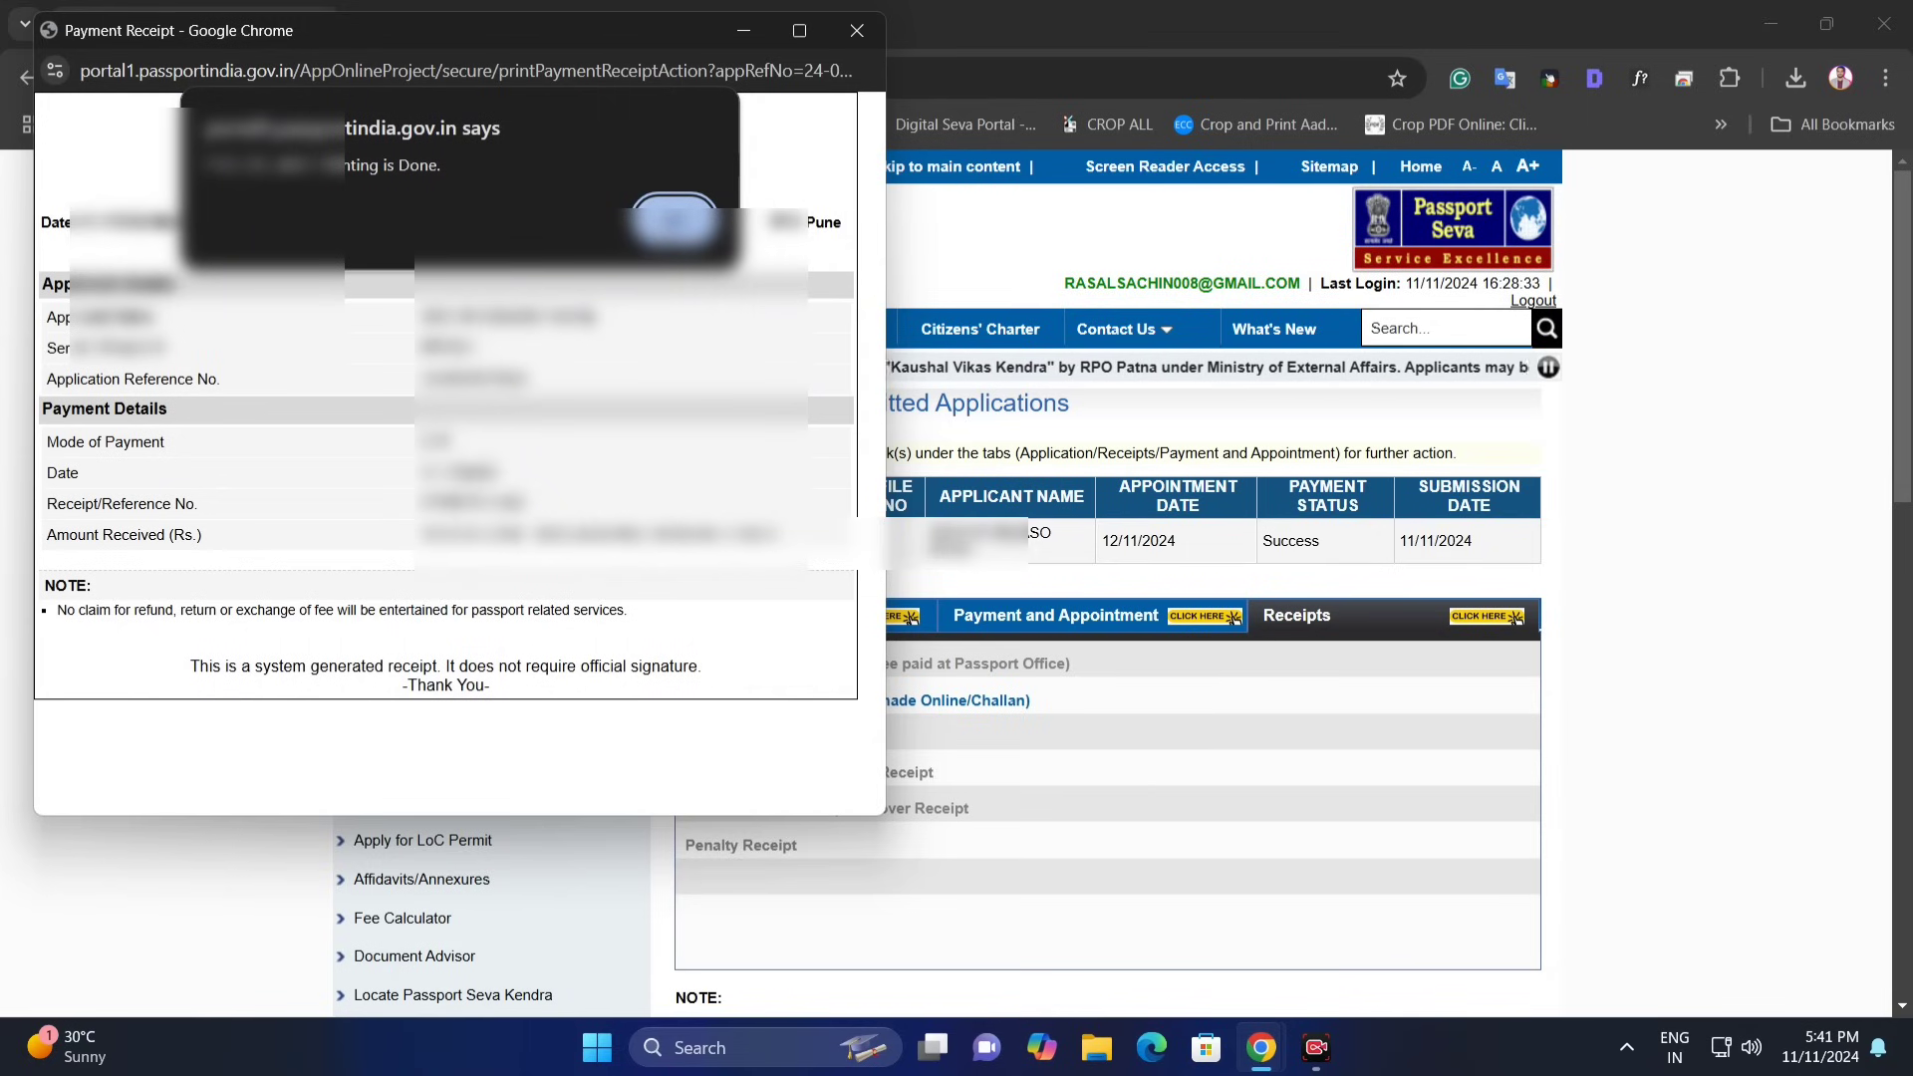
pyautogui.press('Return')
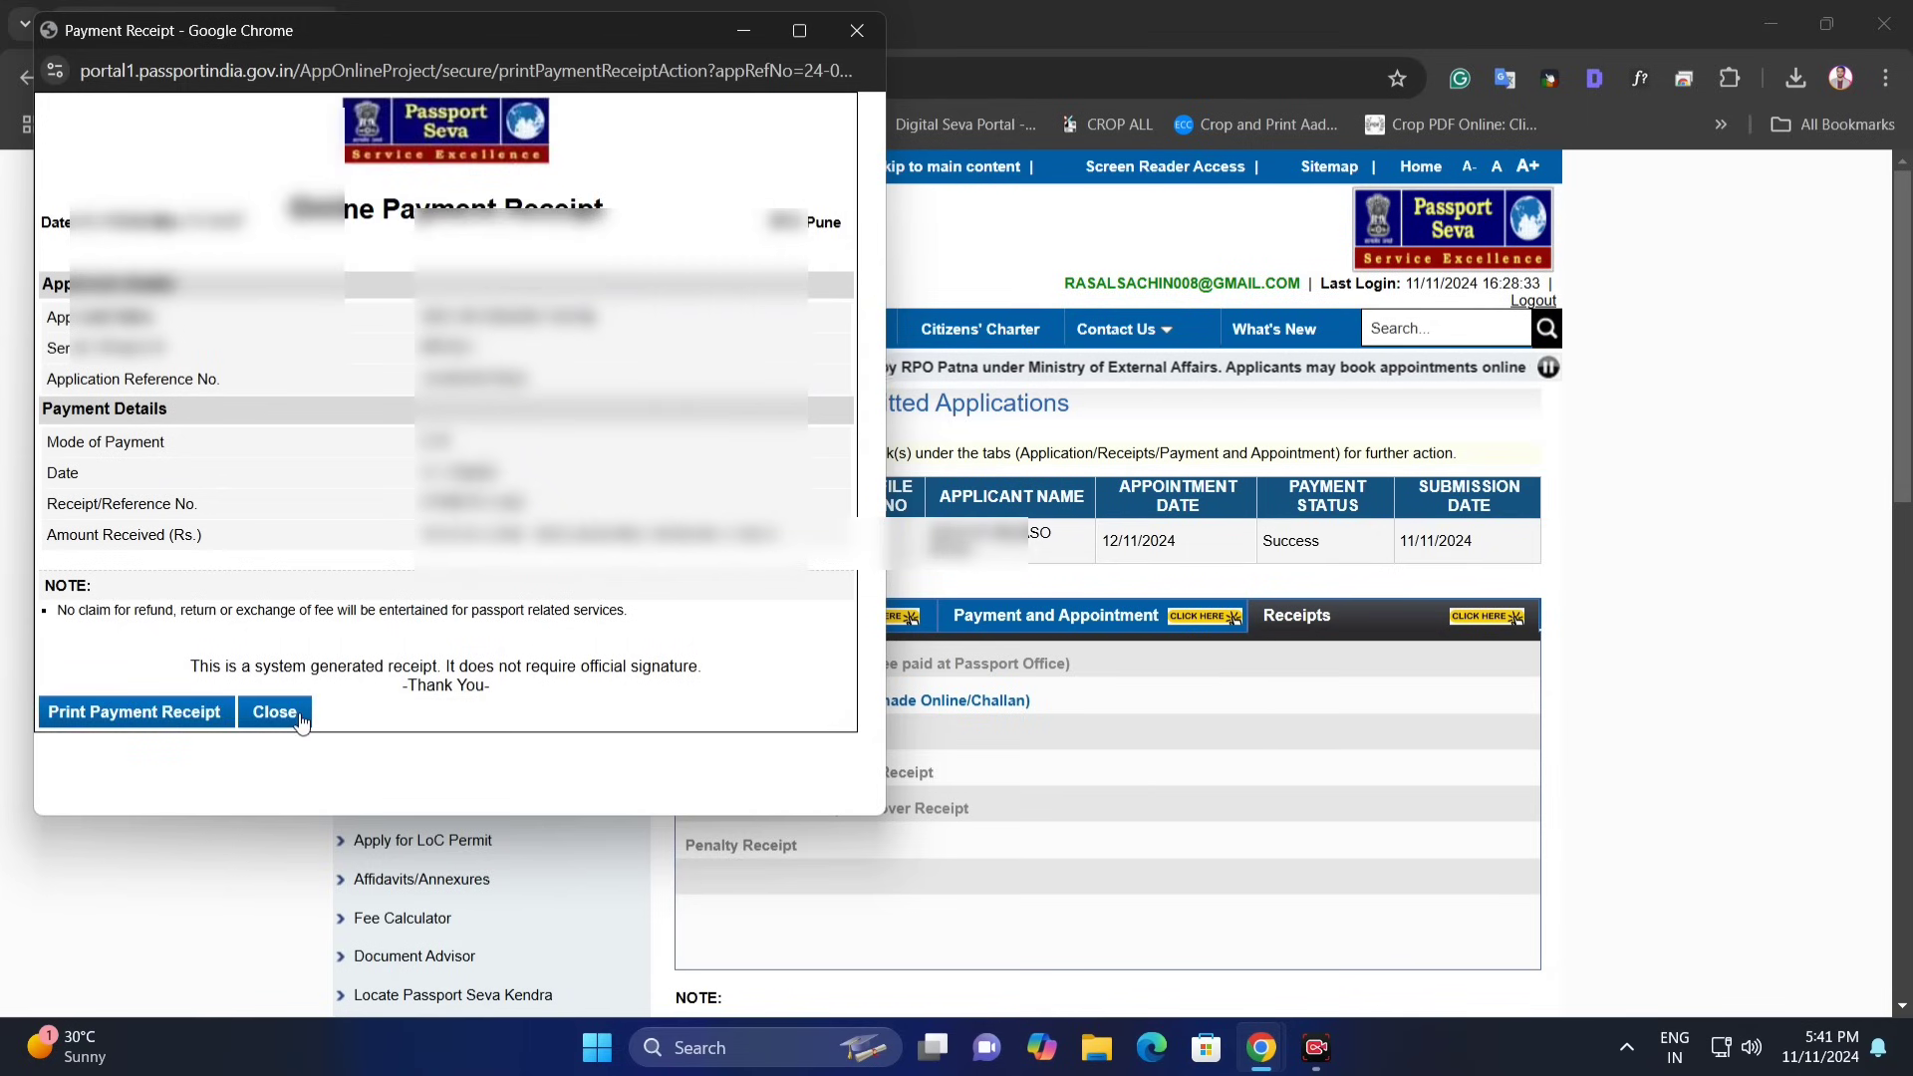
pyautogui.click(299, 713)
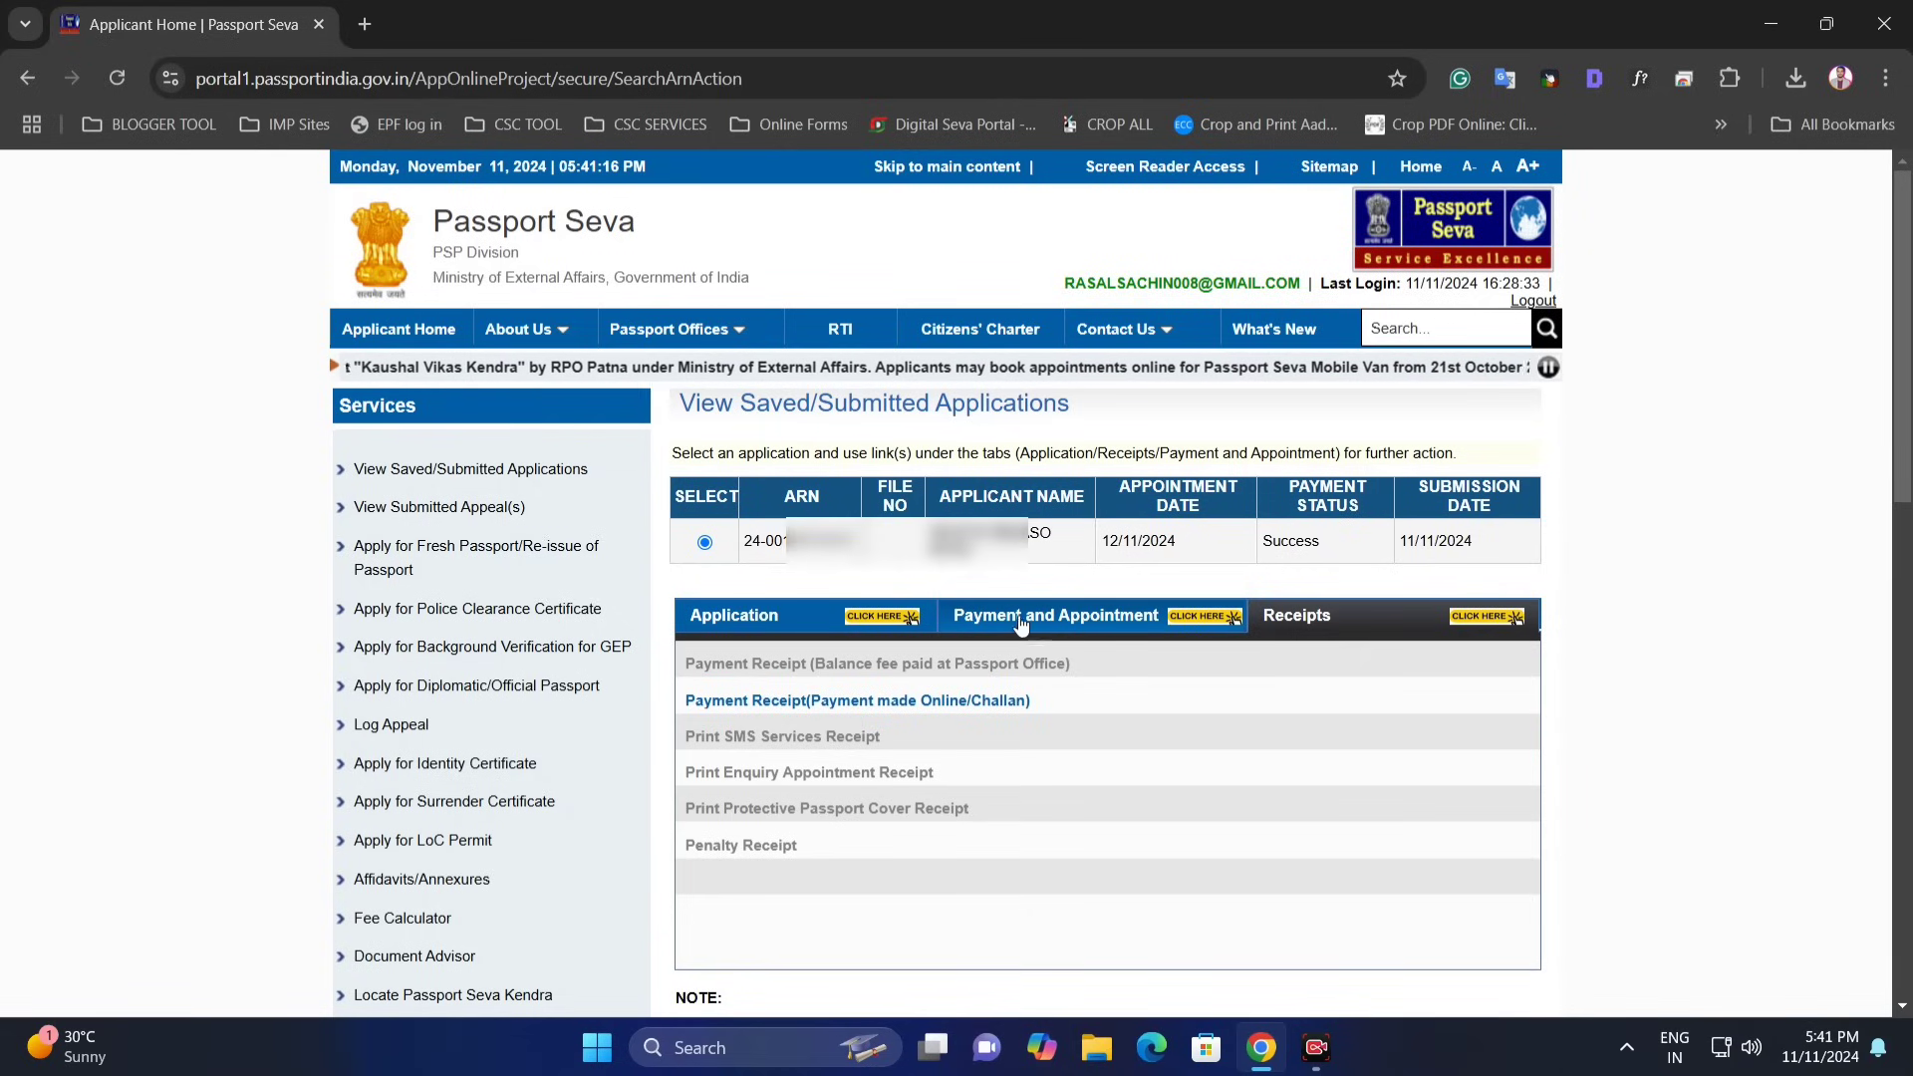
# - Switch between the application's option tabs and list the available receipts again
pyautogui.click(819, 626)
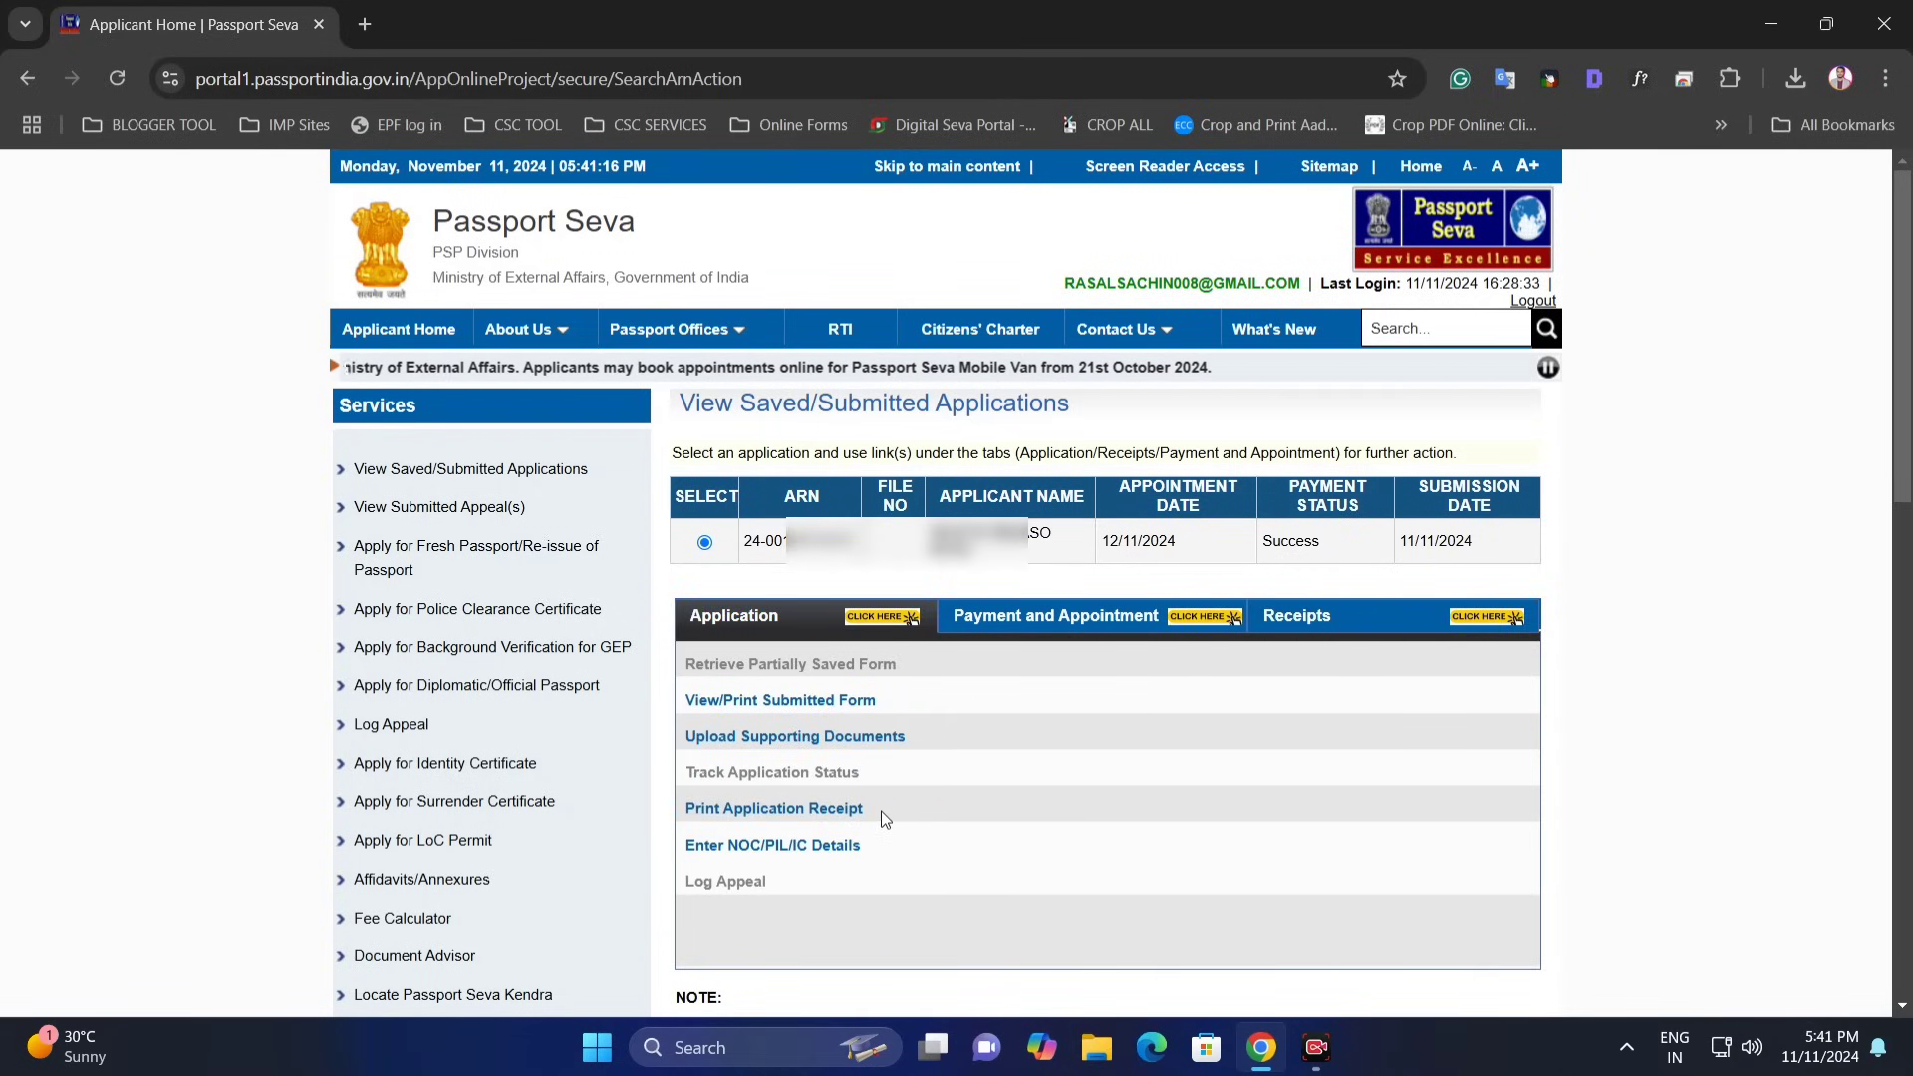
pyautogui.click(1096, 621)
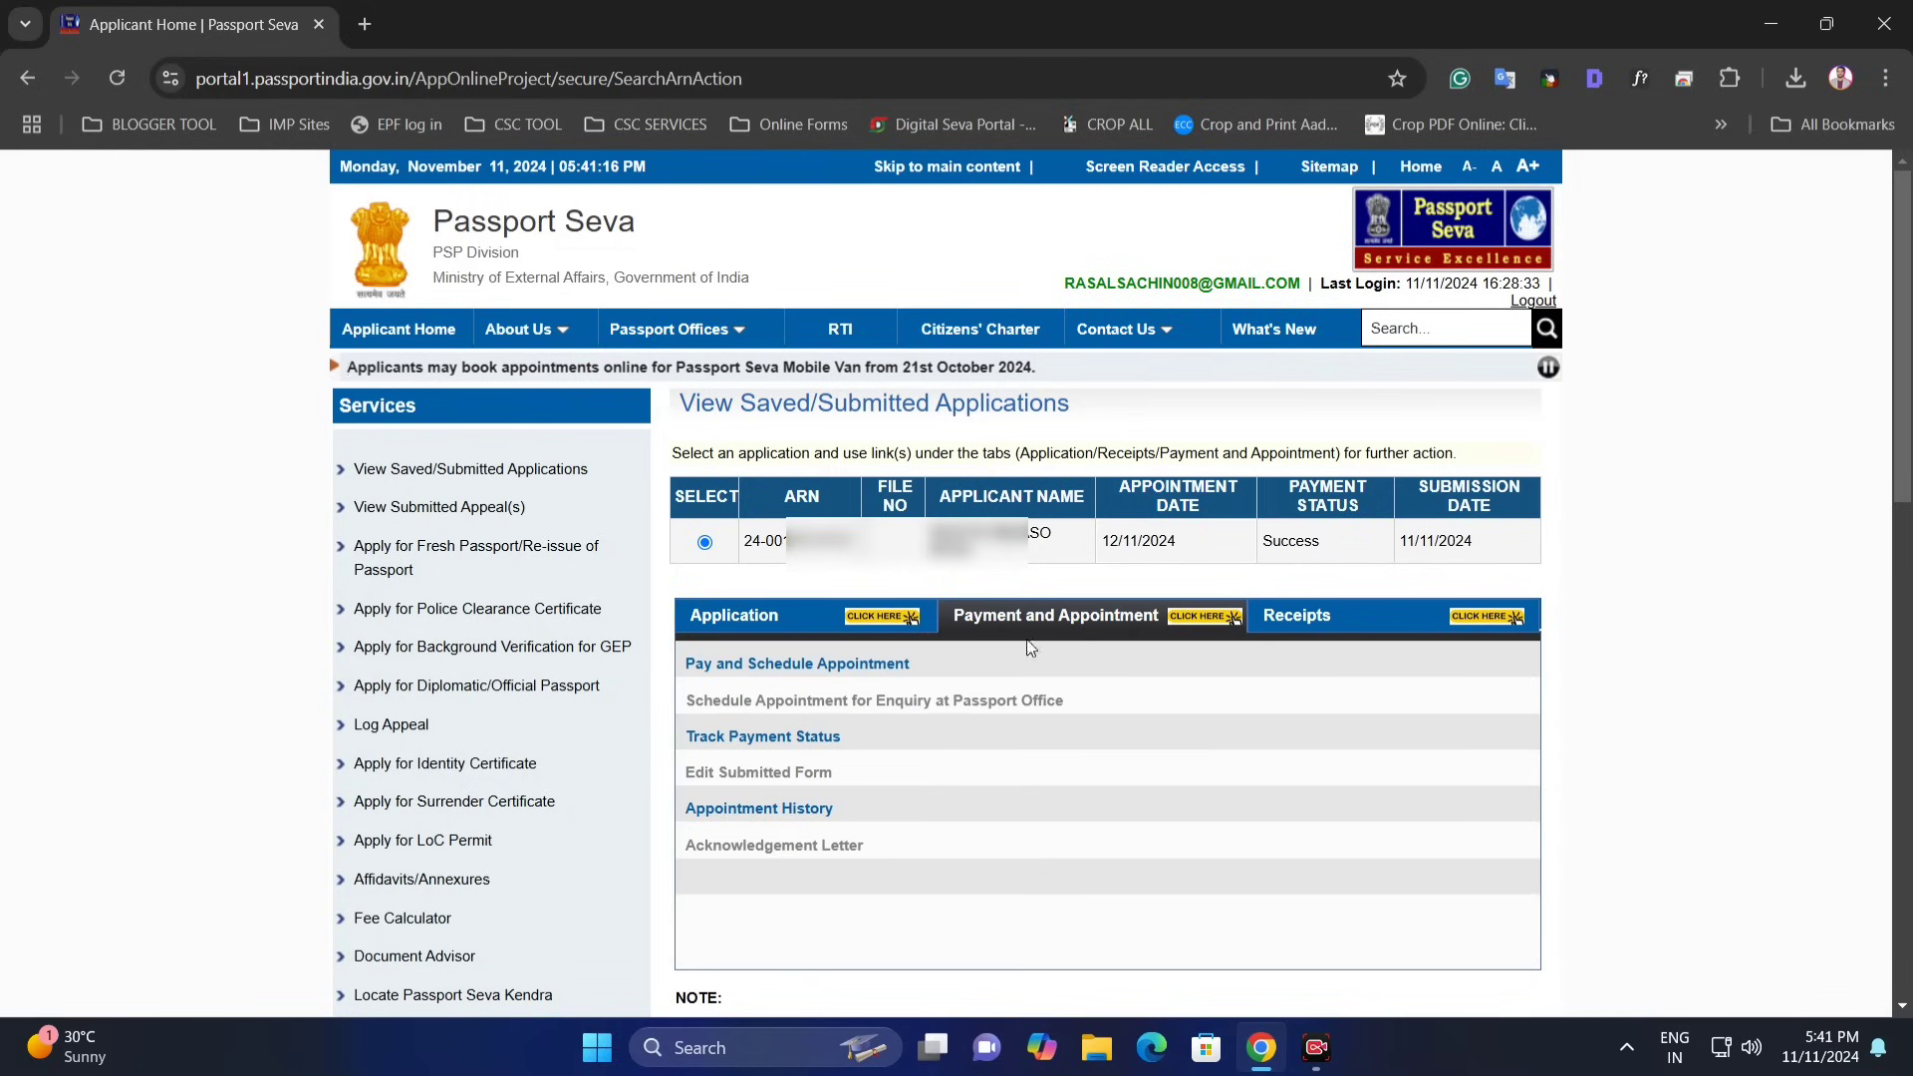
pyautogui.click(848, 630)
pyautogui.click(1363, 635)
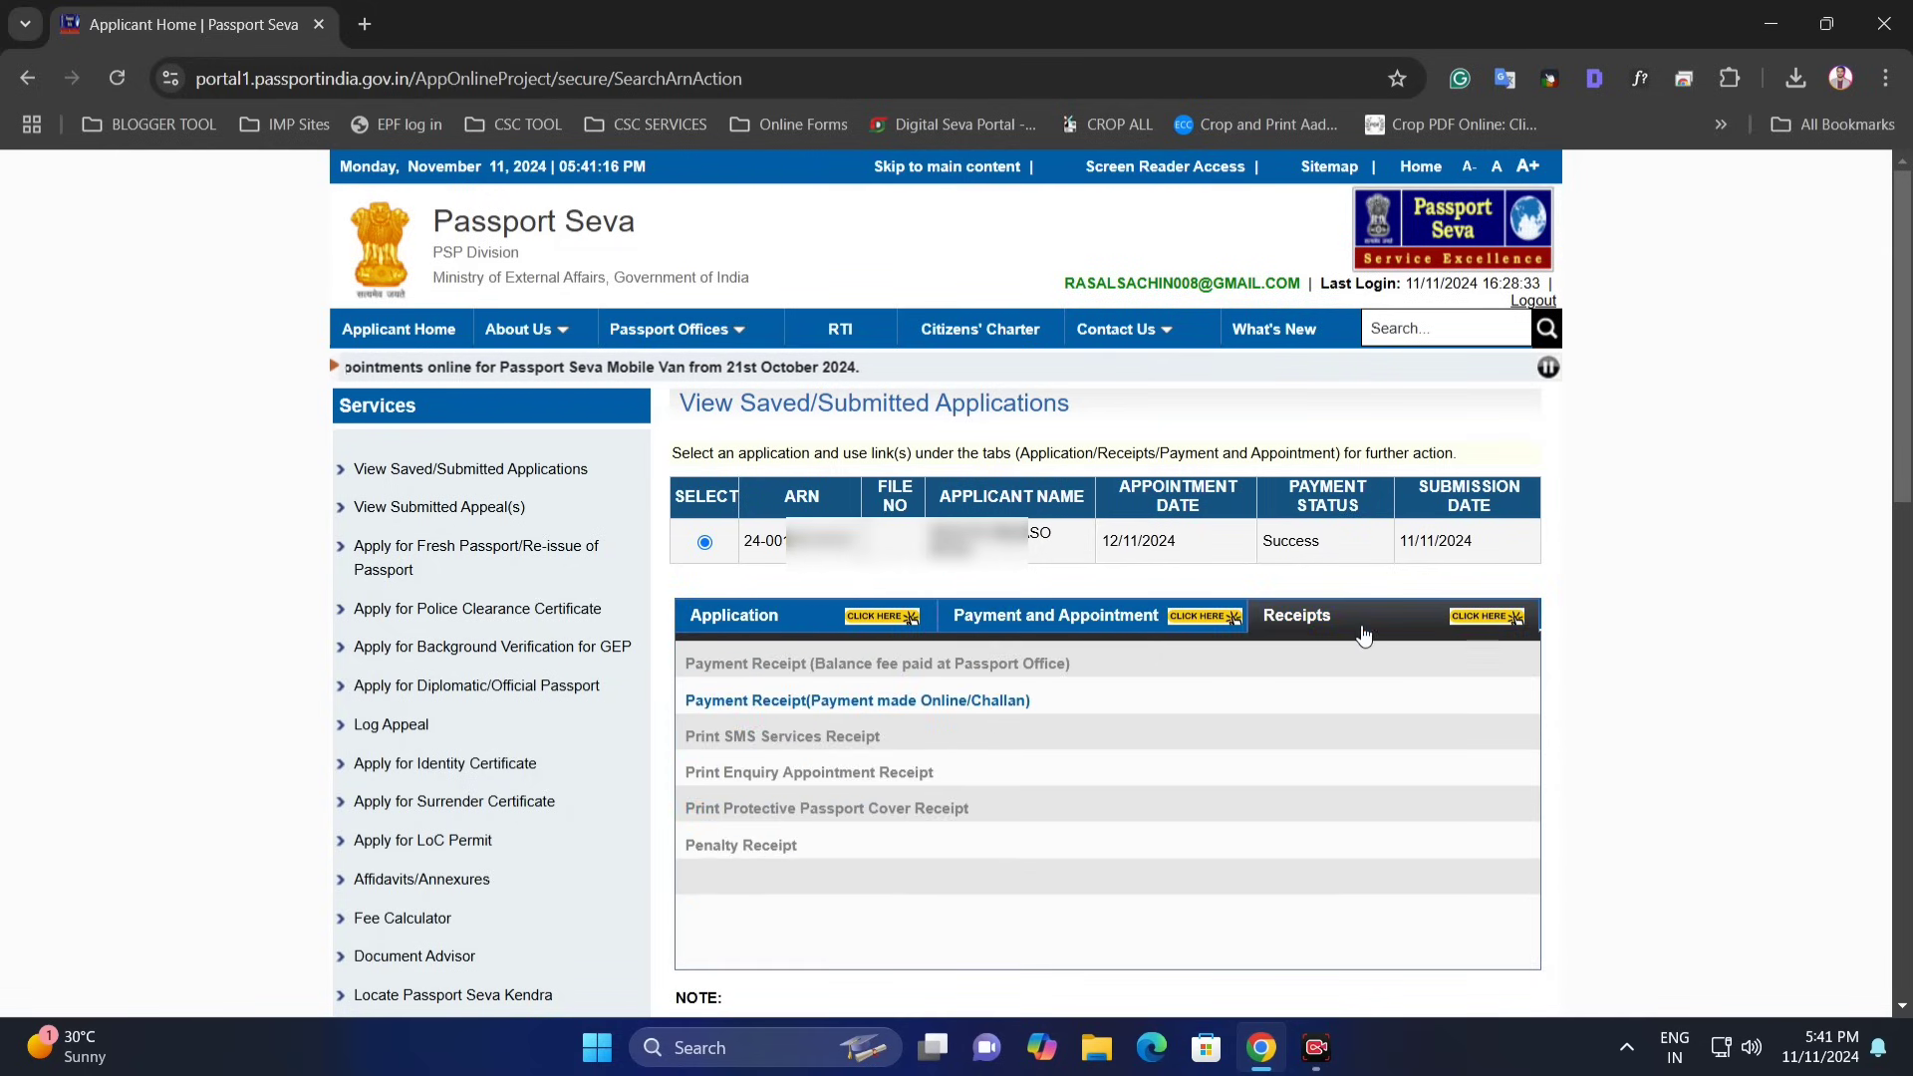